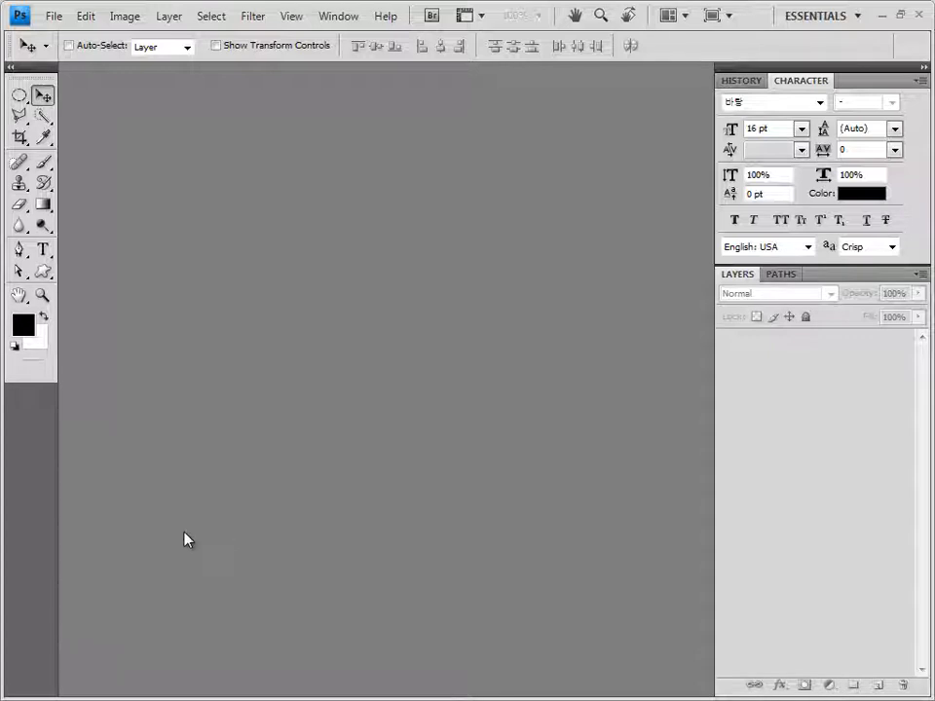
Create a new 600 x 400 pixel RGB document at 72 pixels/inch with a white background
key(ctrl+n)
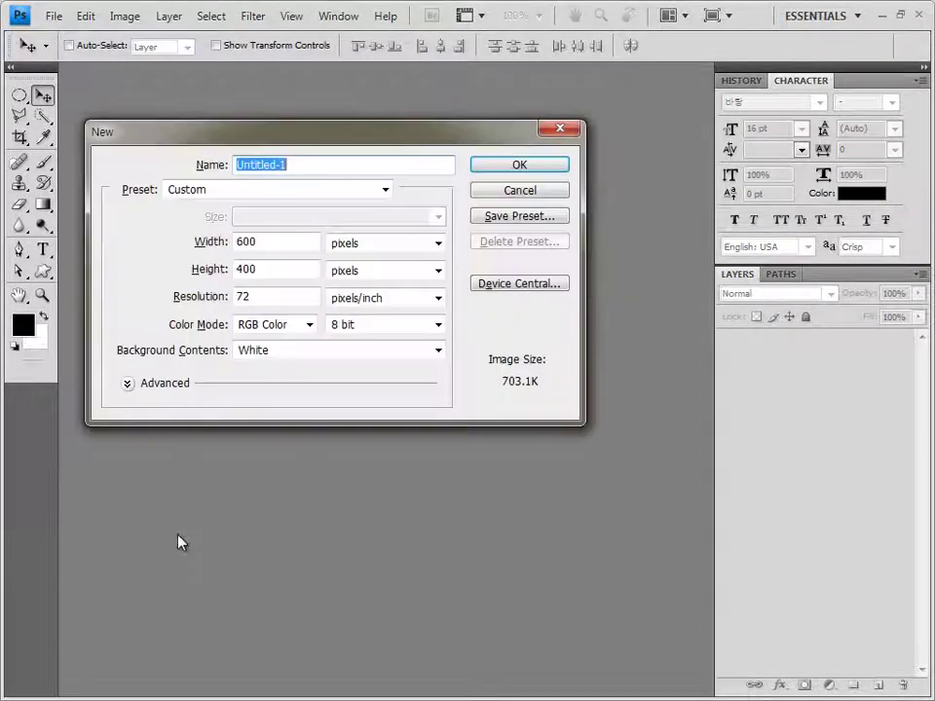
double_click(267, 242)
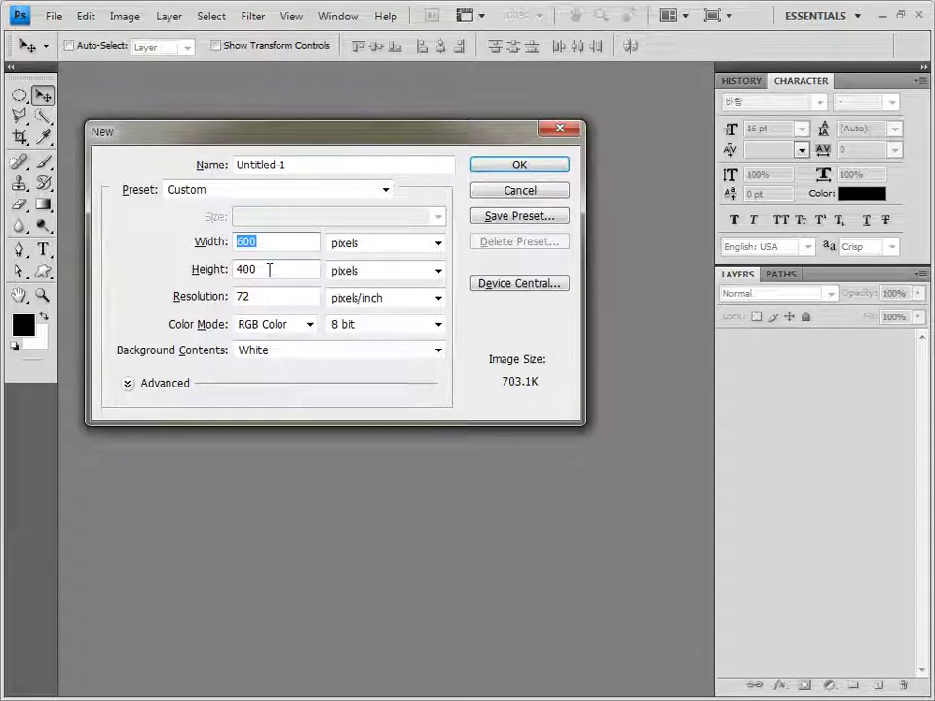
key(Tab)
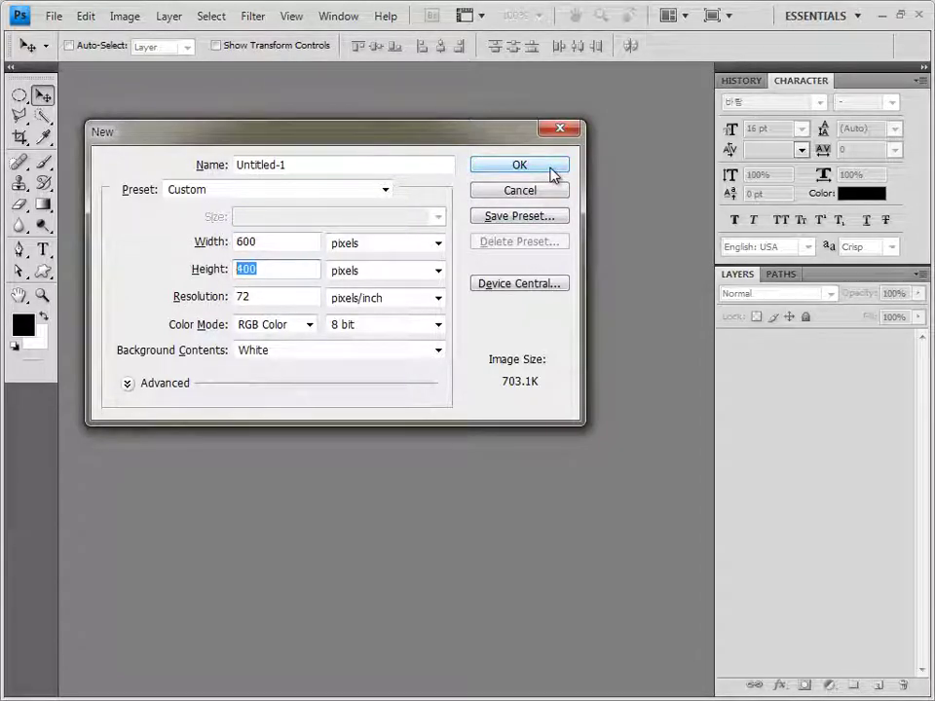
click(552, 172)
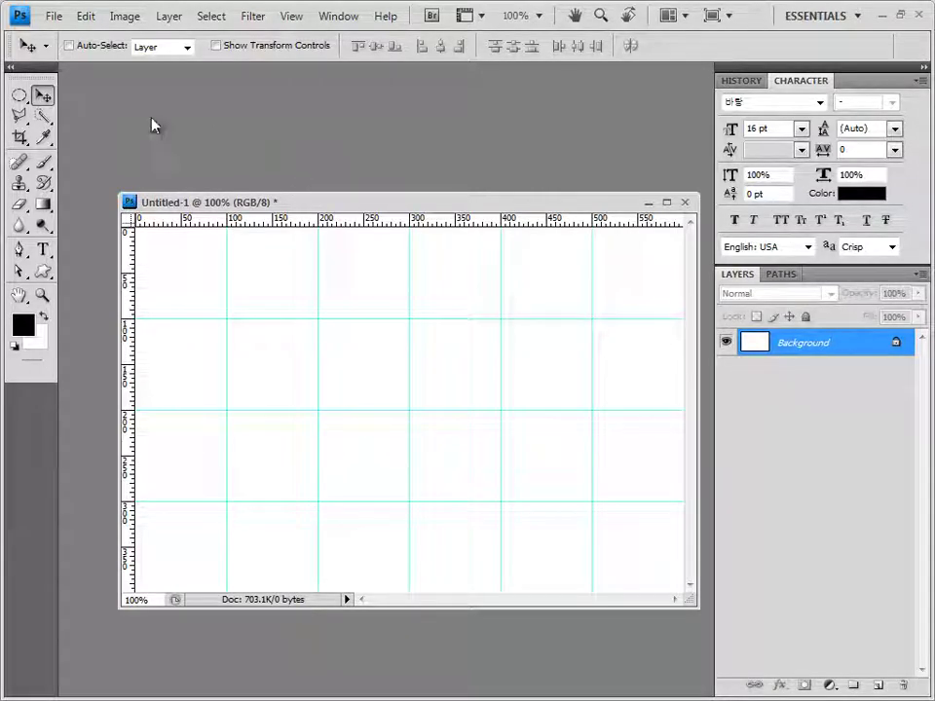
Save the new document in Photoshop format as 3.psd in the GTQ folder
click(55, 16)
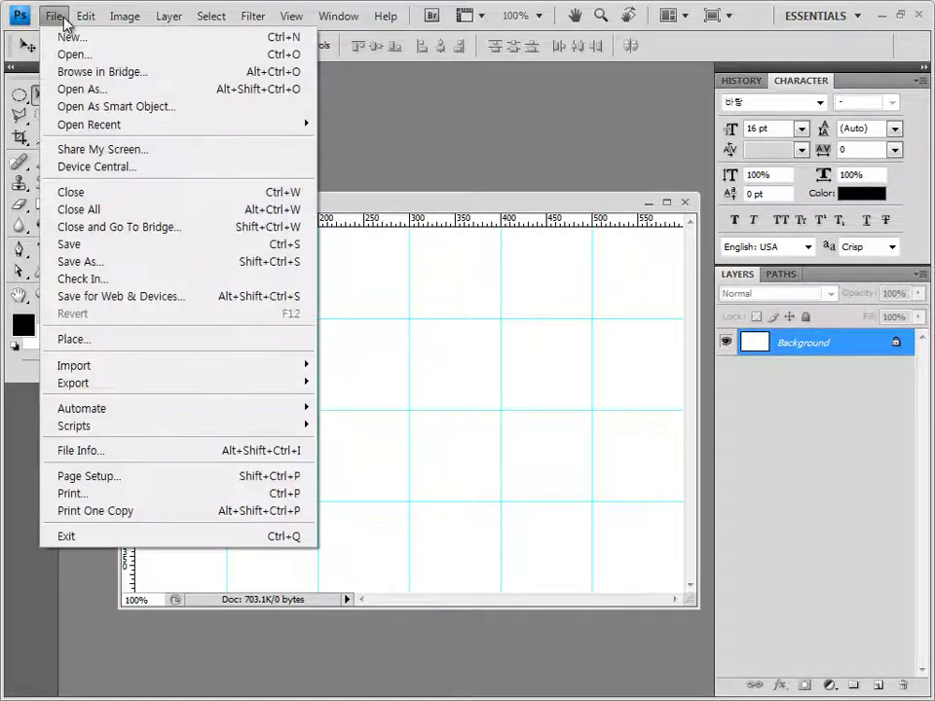
click(99, 262)
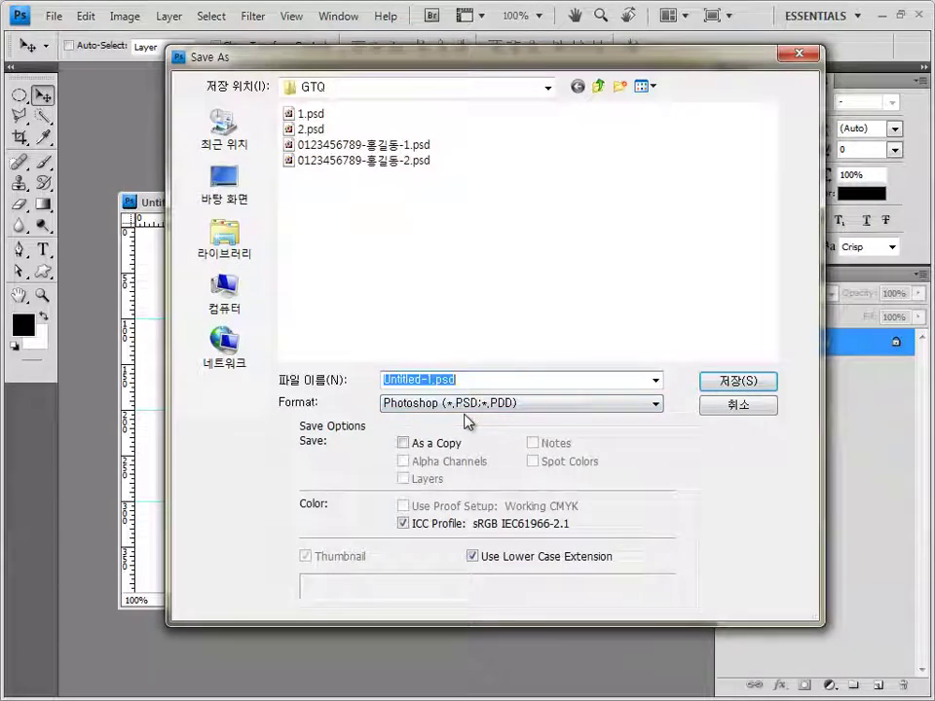
text(3)
key(Return)
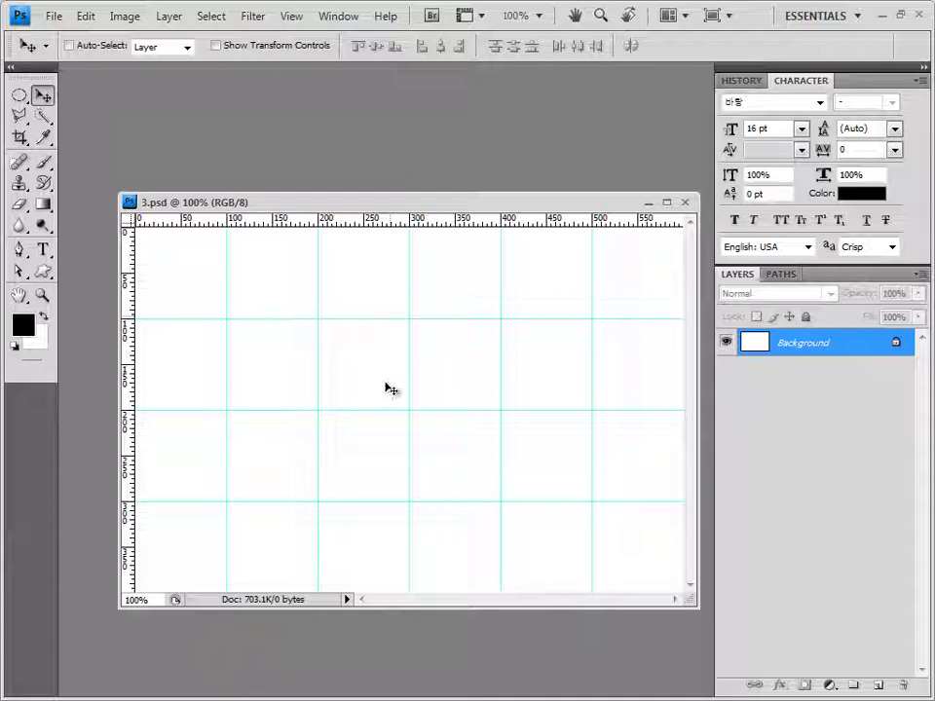
Set the foreground color to #d0ff41 and fill the Background layer with it
click(25, 326)
click(565, 446)
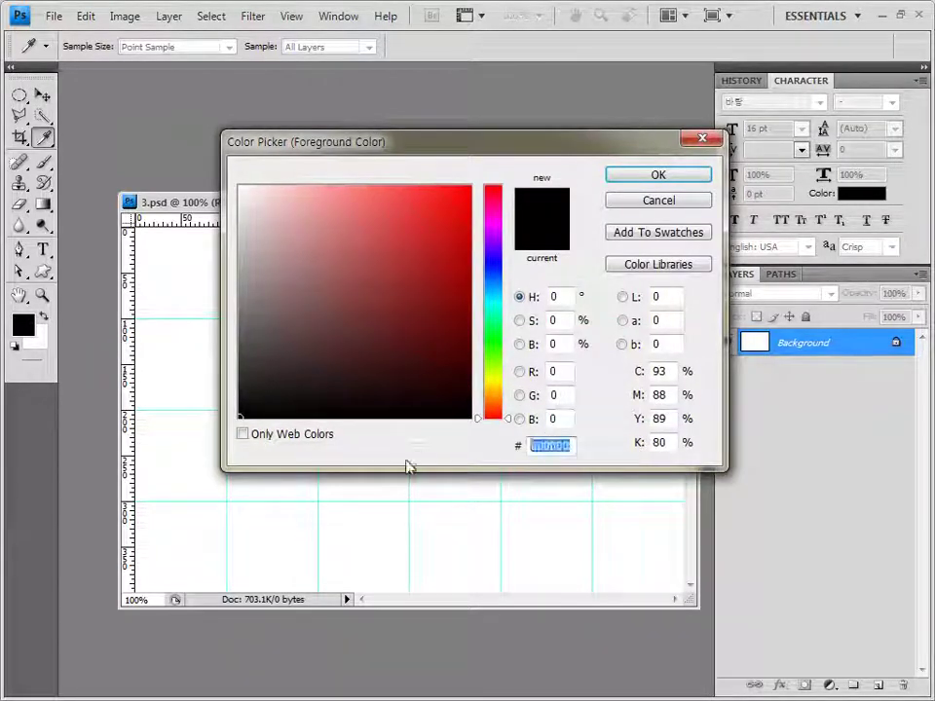
key(BackSpace)
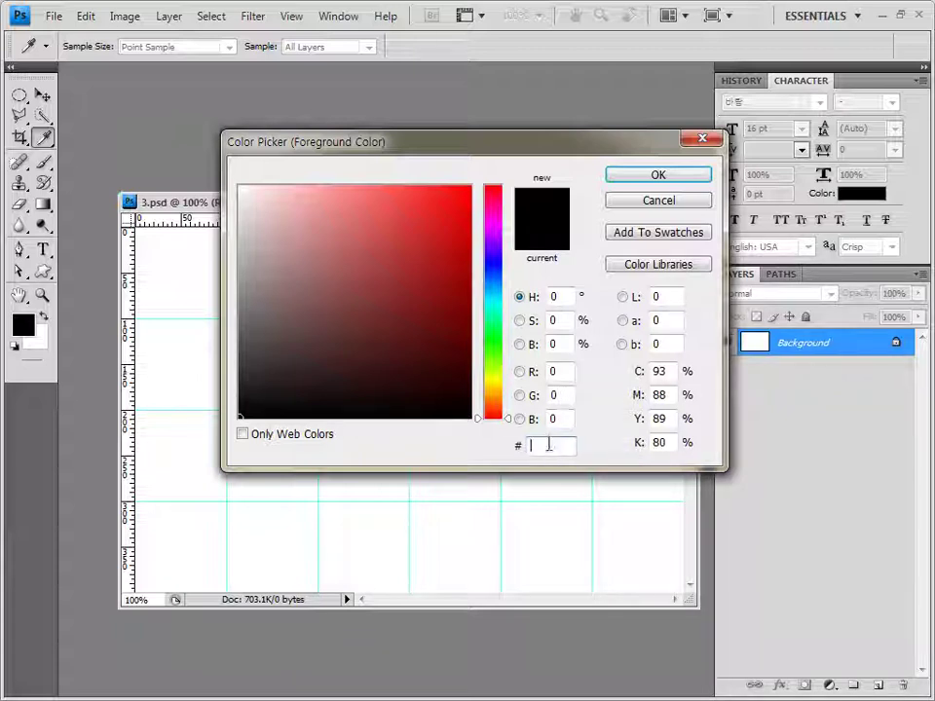
text(d0ff41)
click(682, 177)
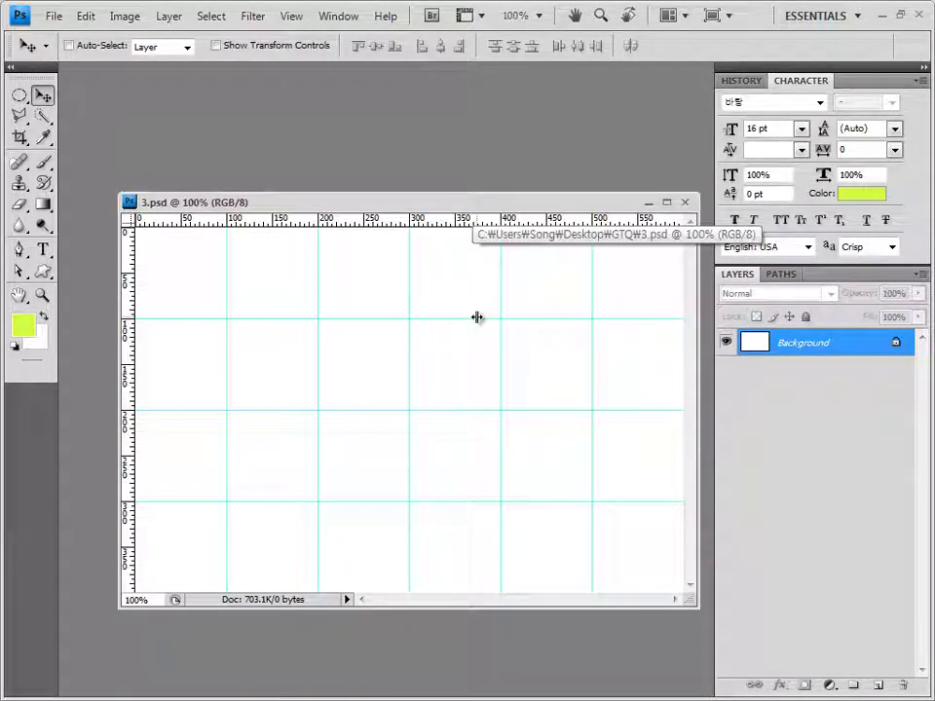
key(alt+BackSpace)
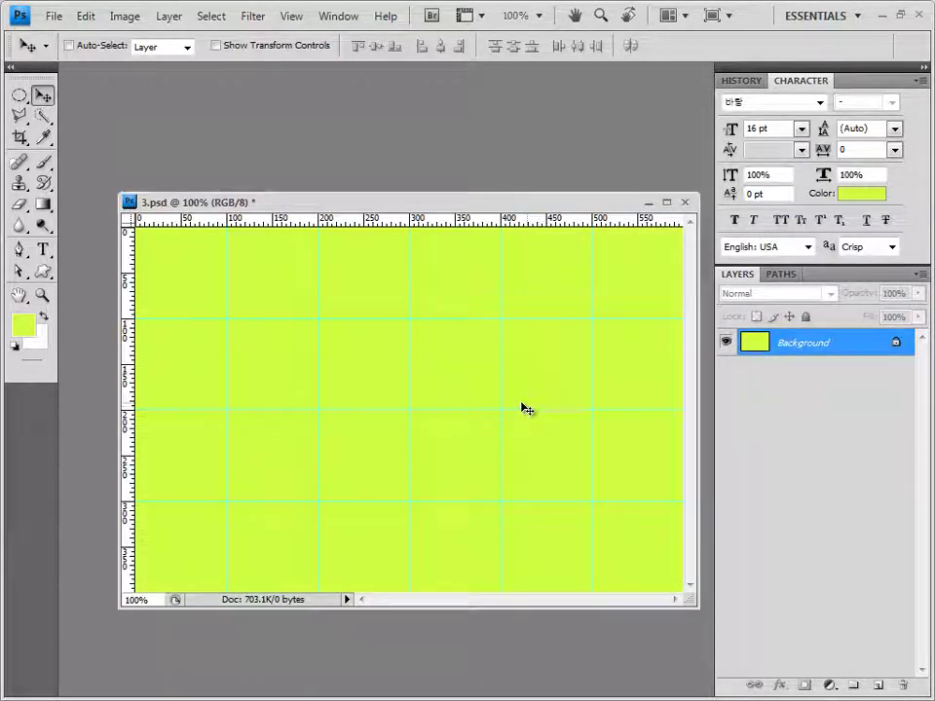
Copy the whole 1급-7.JPG image from the 기출문제10 folder into 3.psd as a new layer
key(alt+Tab)
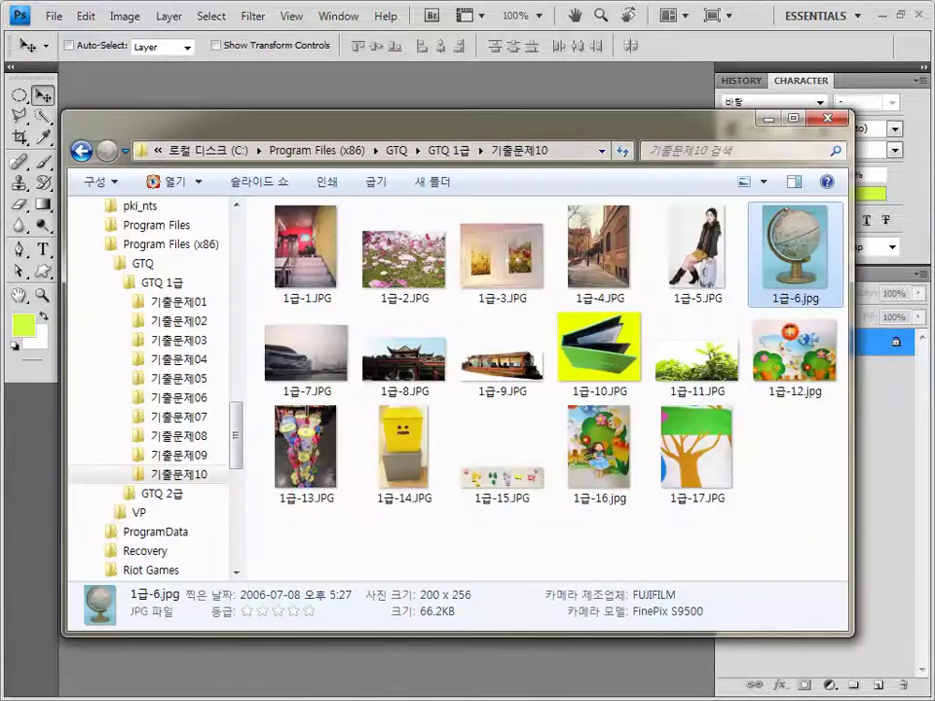
drag(341, 385, 146, 78)
drag(231, 74, 319, 142)
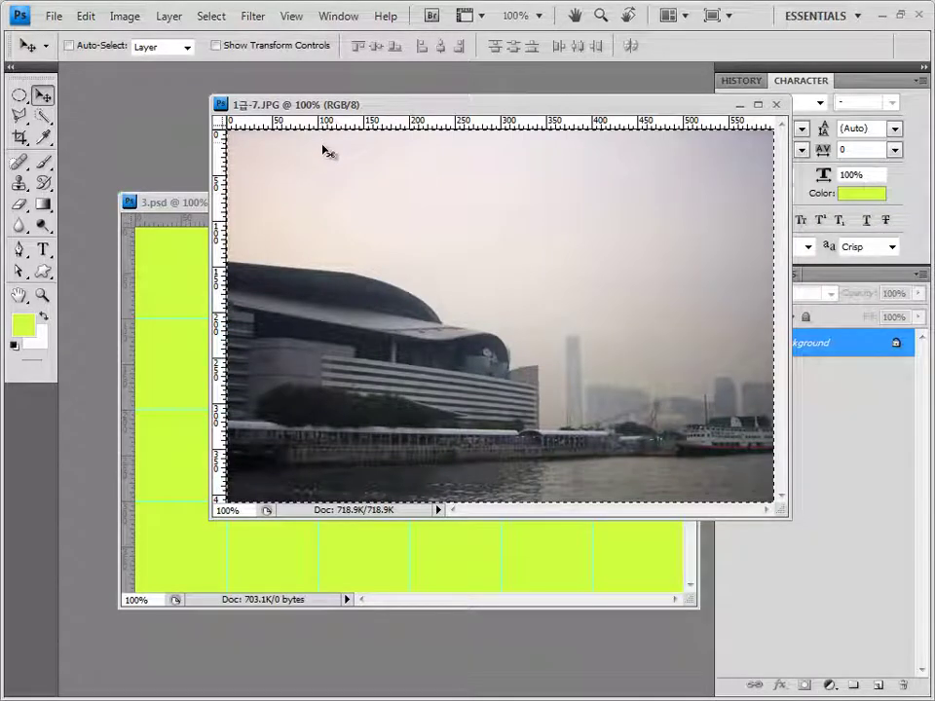
key(ctrl+a)
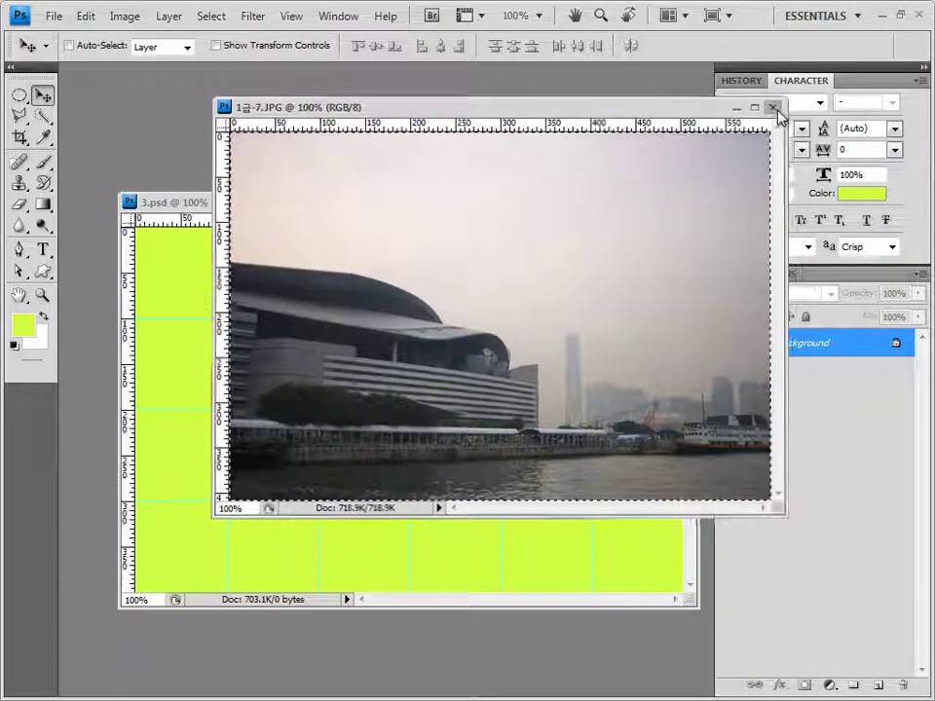
click(776, 104)
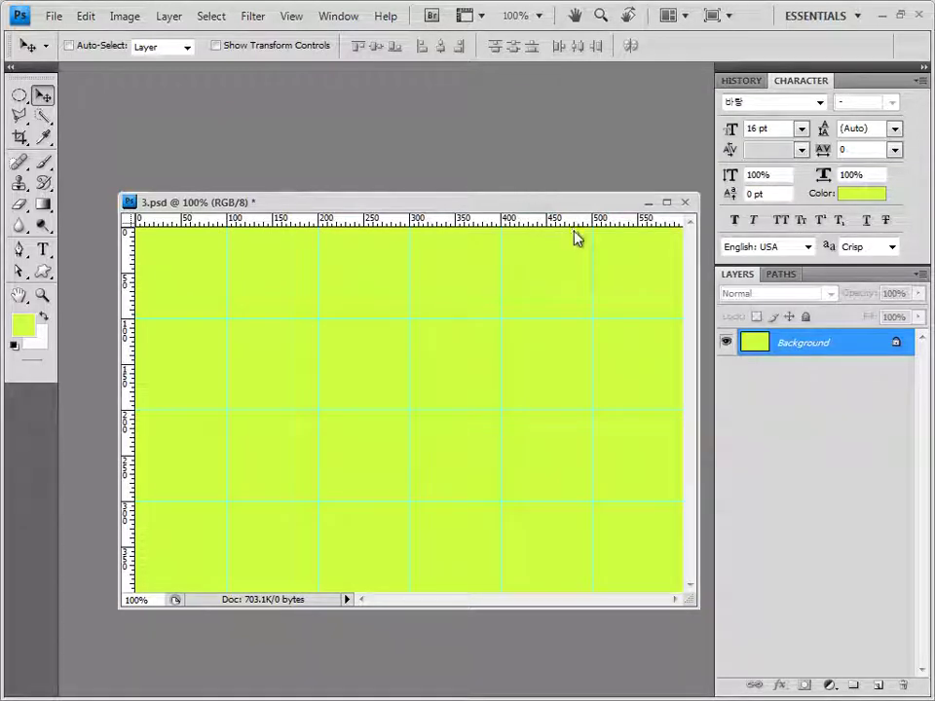
key(ctrl+v)
drag(575, 204, 536, 129)
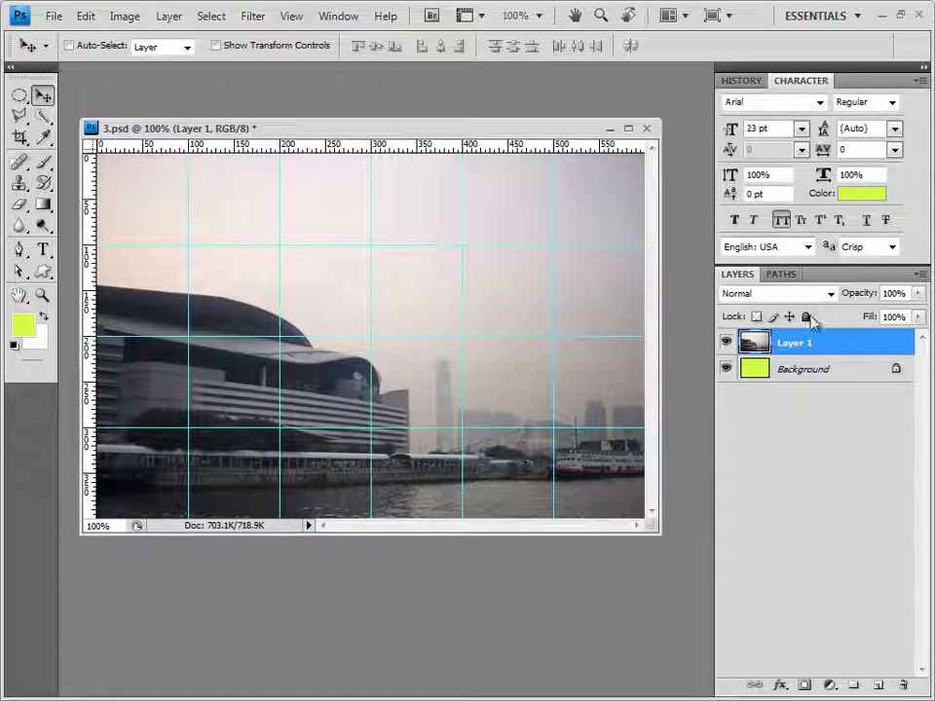
Set the blending mode of the pasted harbor photo layer to Overlay
click(829, 294)
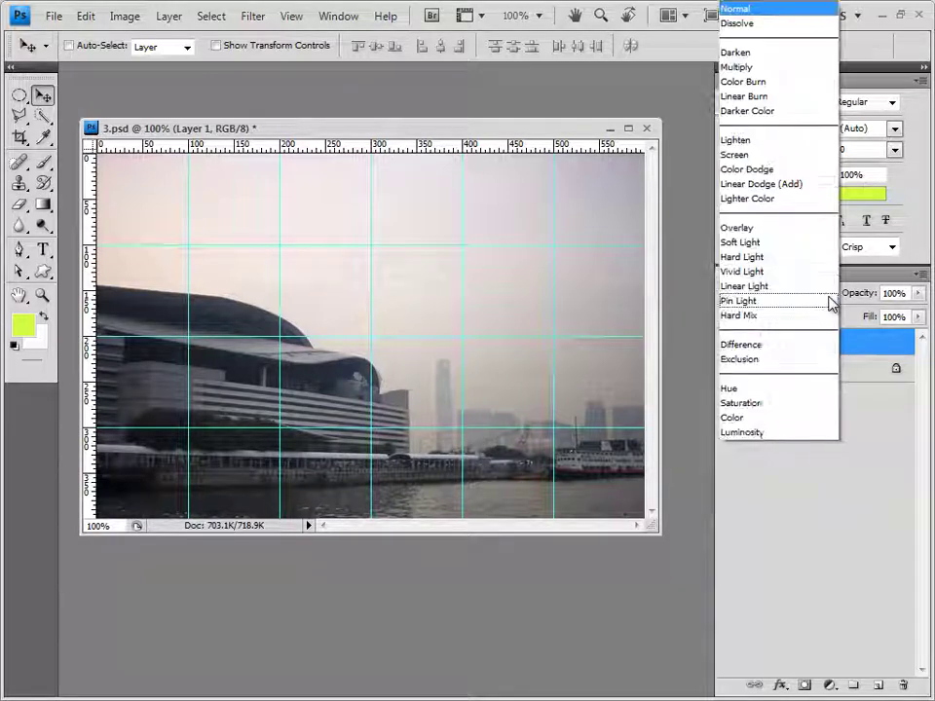
click(808, 236)
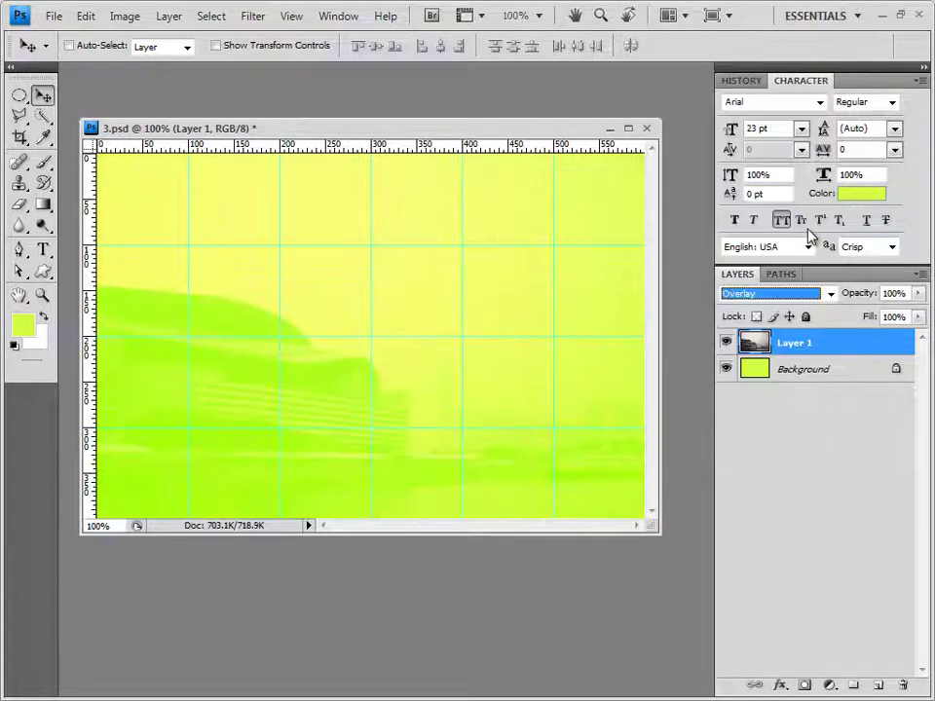
click(844, 424)
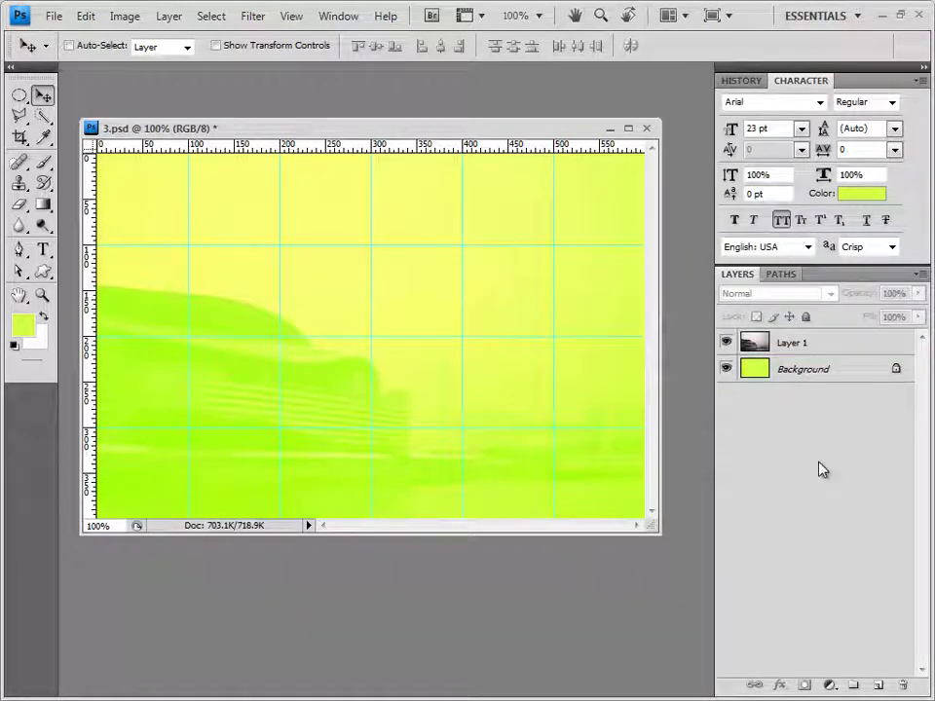
Add a layer mask to Layer 1 and choose the Foreground to Background preset for the Gradient tool
click(816, 346)
click(805, 687)
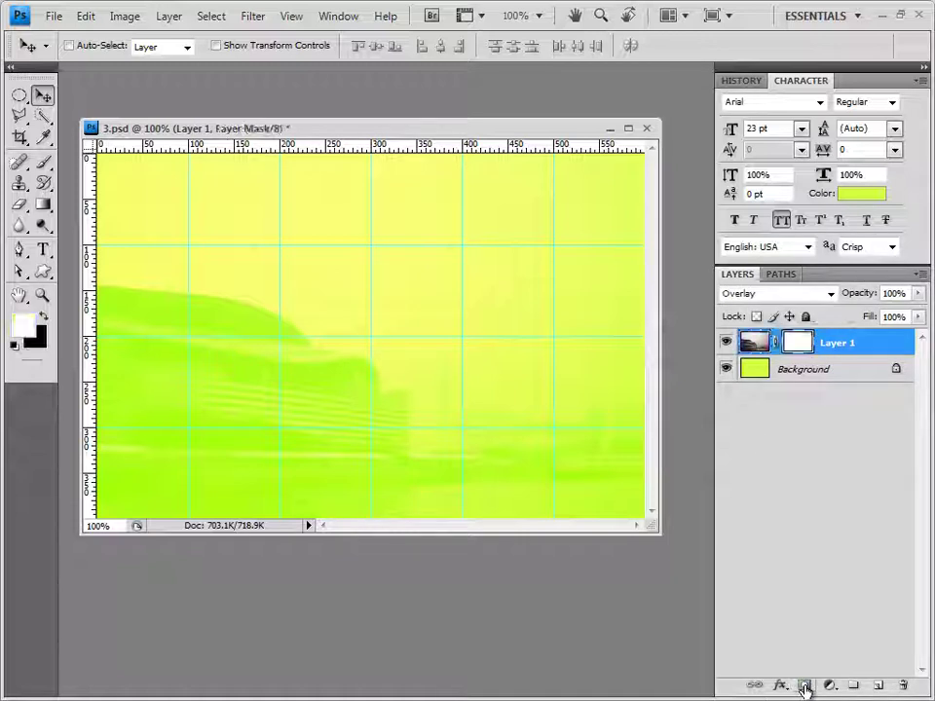
click(50, 207)
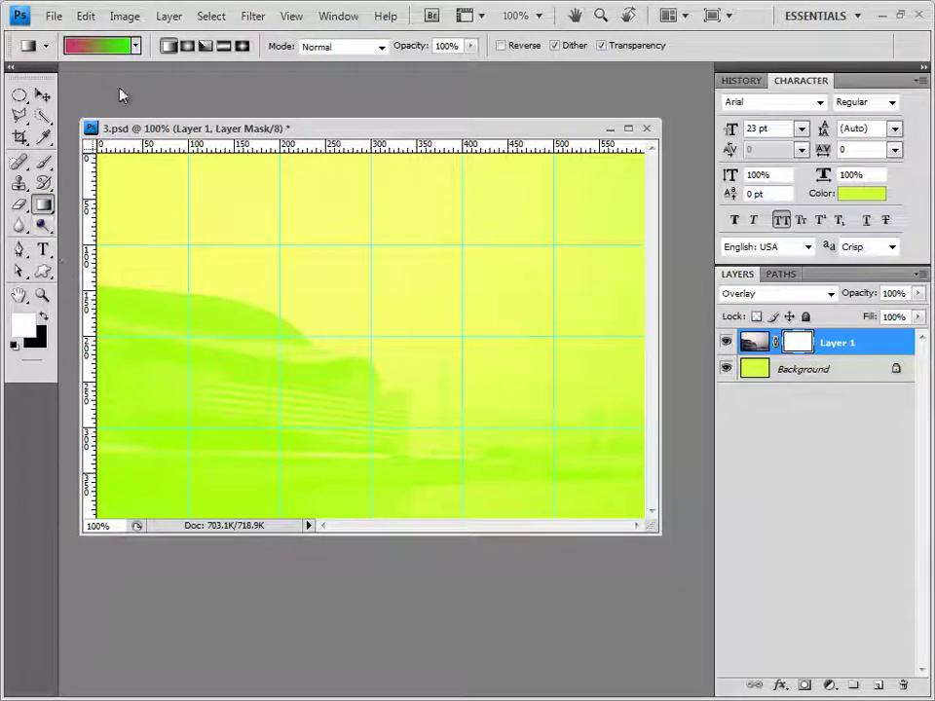
click(97, 49)
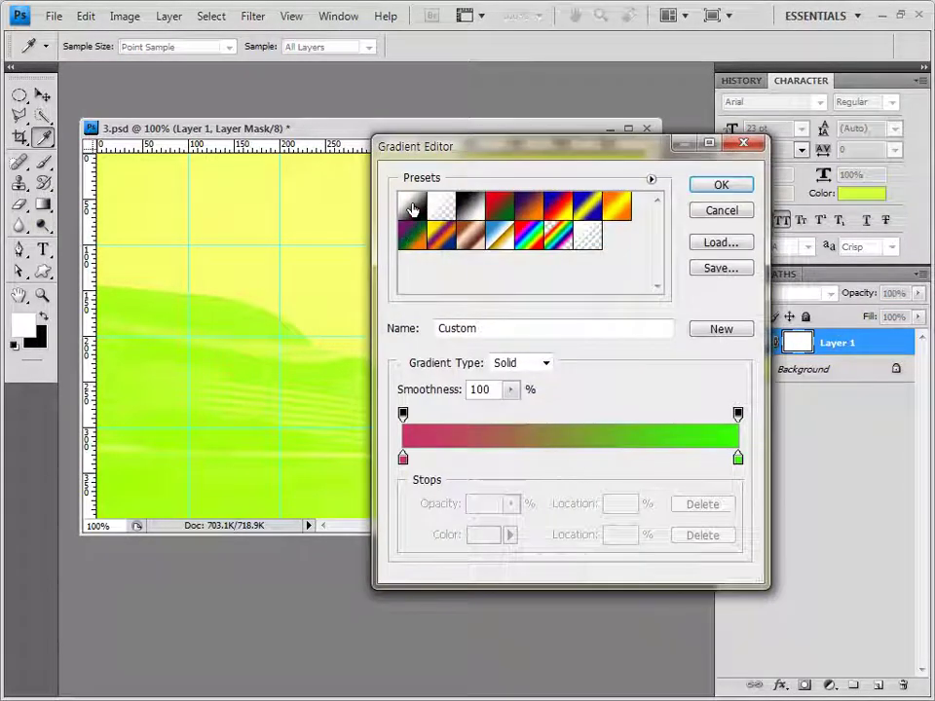
click(412, 208)
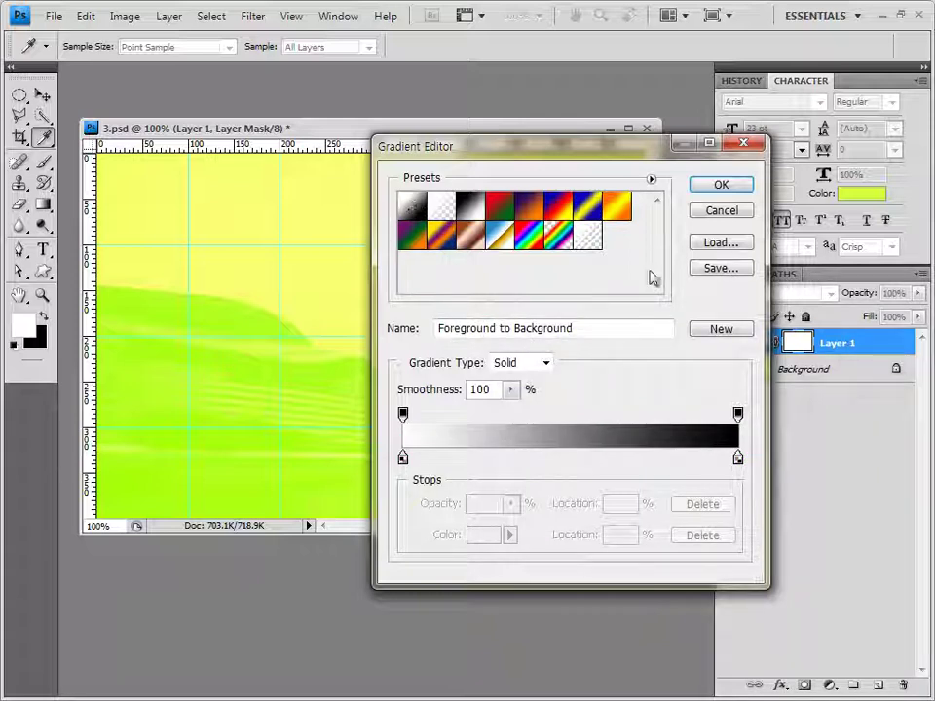
click(723, 187)
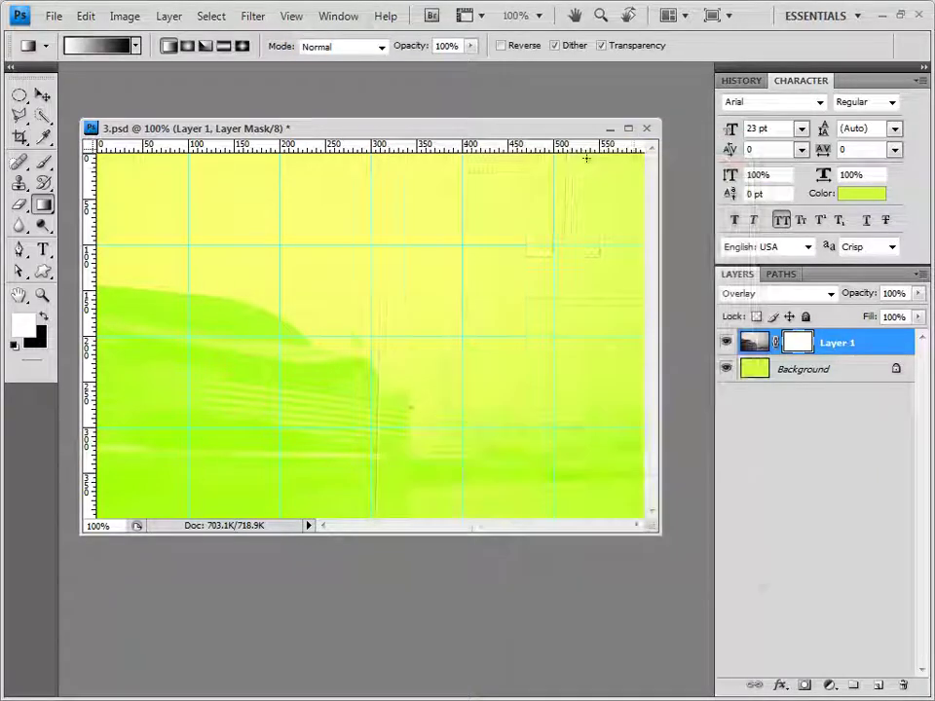
Draw a horizontal white-to-black linear gradient on Layer 1's mask, from about 180 px to 490 px across the canvas
key(v)
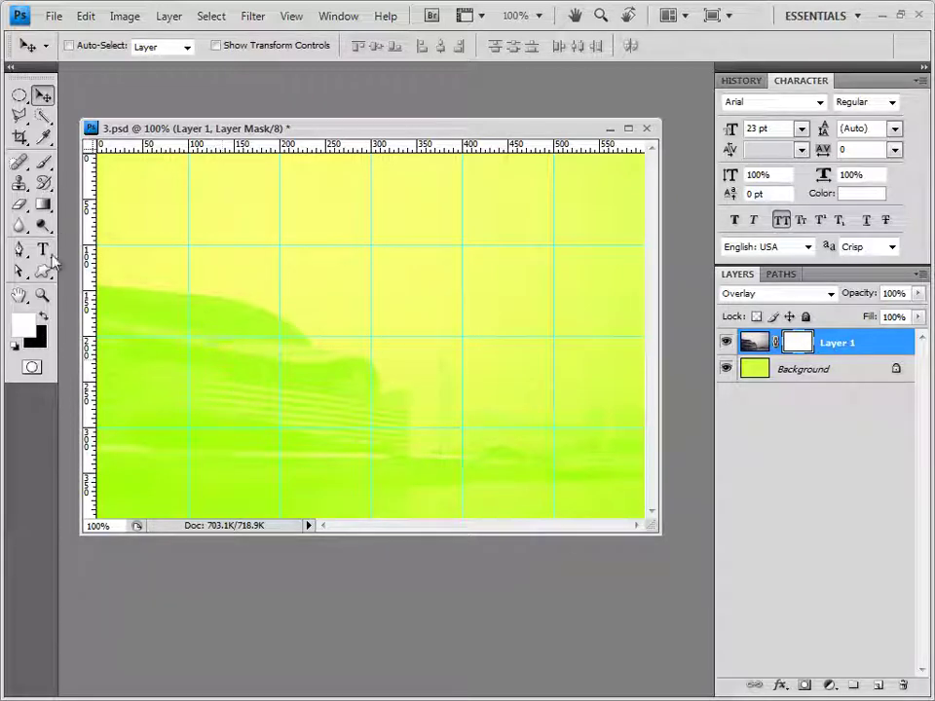
click(43, 205)
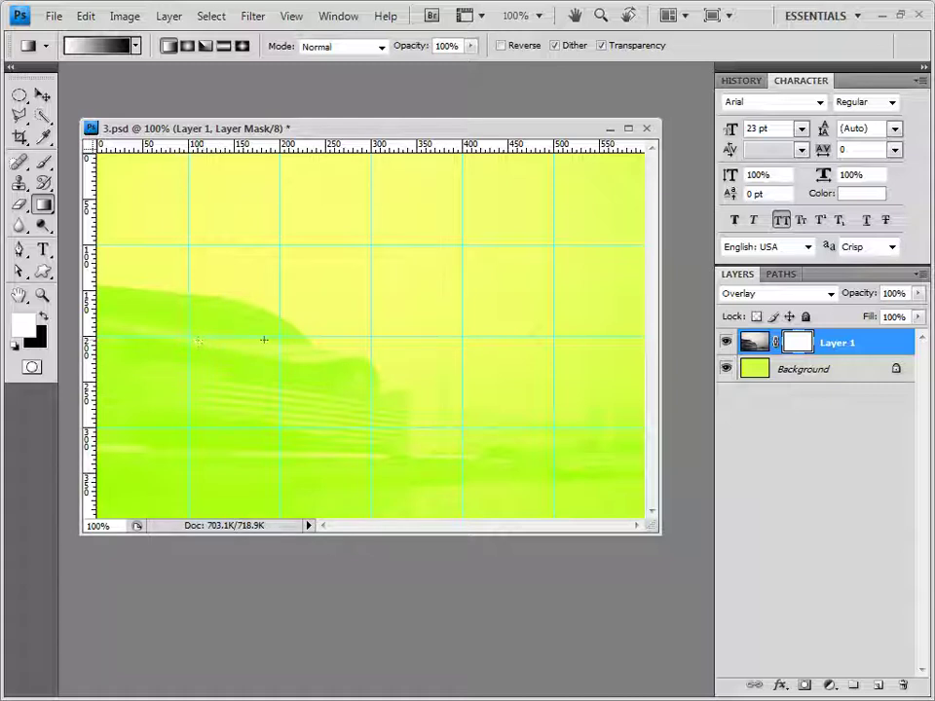
drag(264, 339, 543, 338)
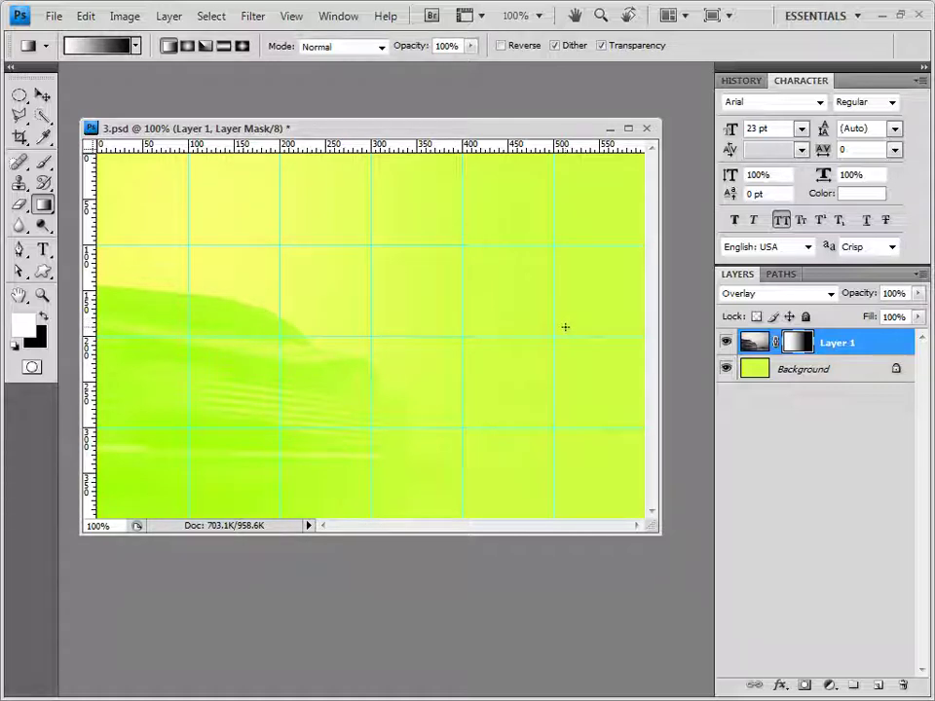
Open 1급-8.JPG from the 기출문제10 folder and place it in a floating window over the lower part of 3.psd
key(alt+Tab)
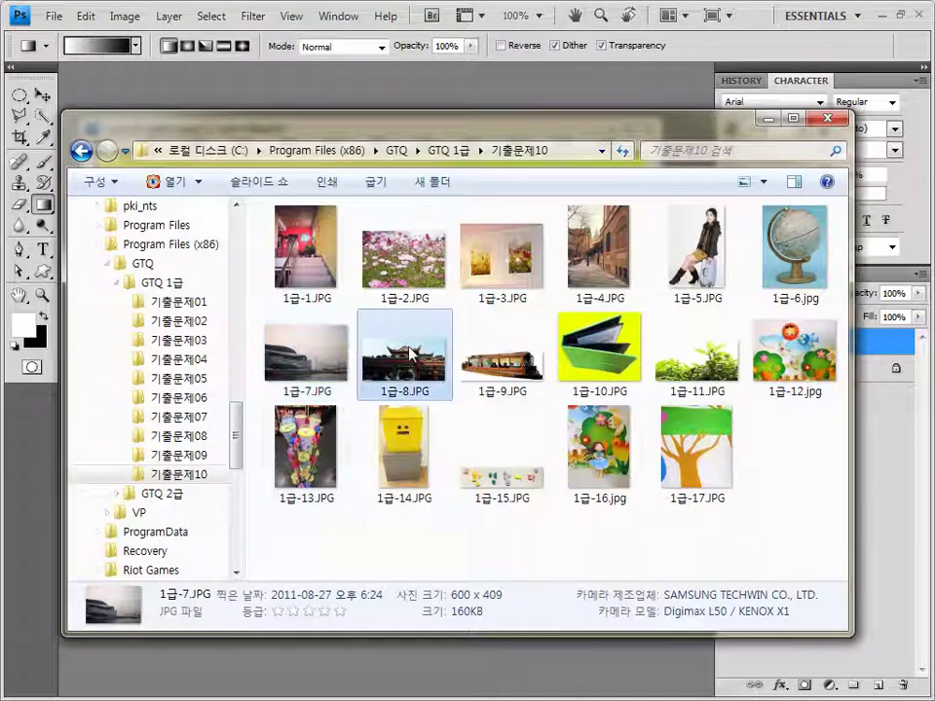
drag(404, 362, 284, 98)
click(43, 94)
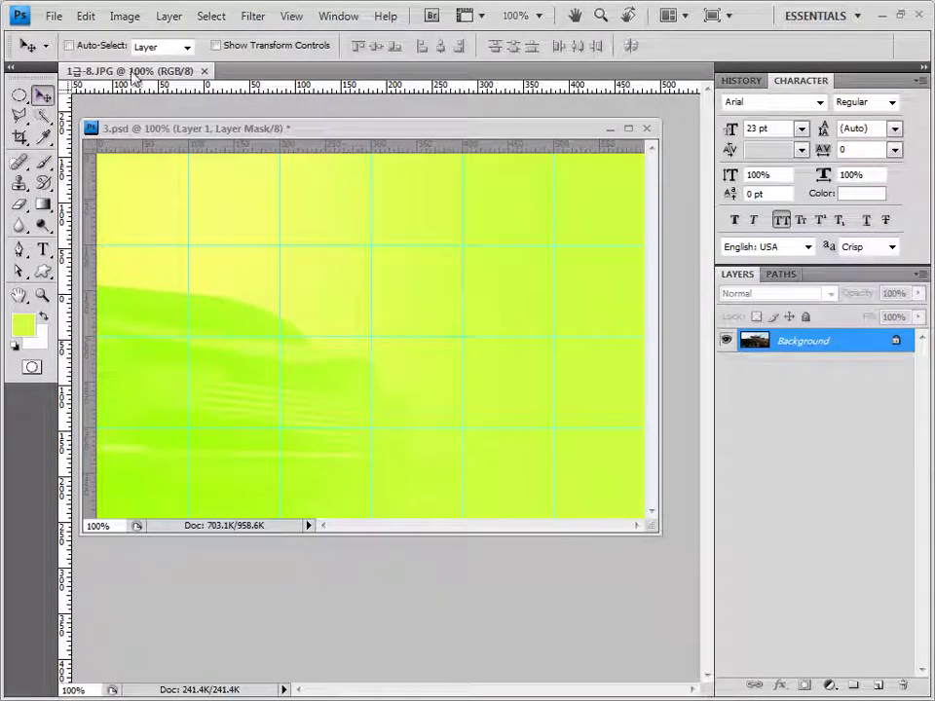
drag(101, 64, 287, 259)
drag(378, 212, 395, 319)
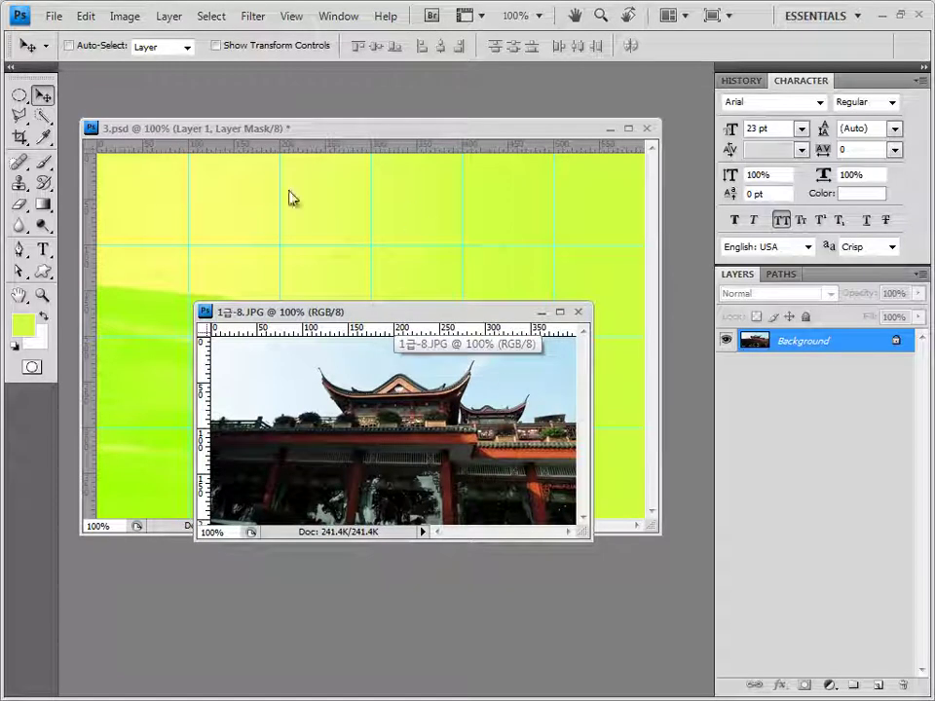
Select the building in 1급-8.JPG by inverting a Magic Wand selection of the sky at tolerance 70, and close the image
click(43, 116)
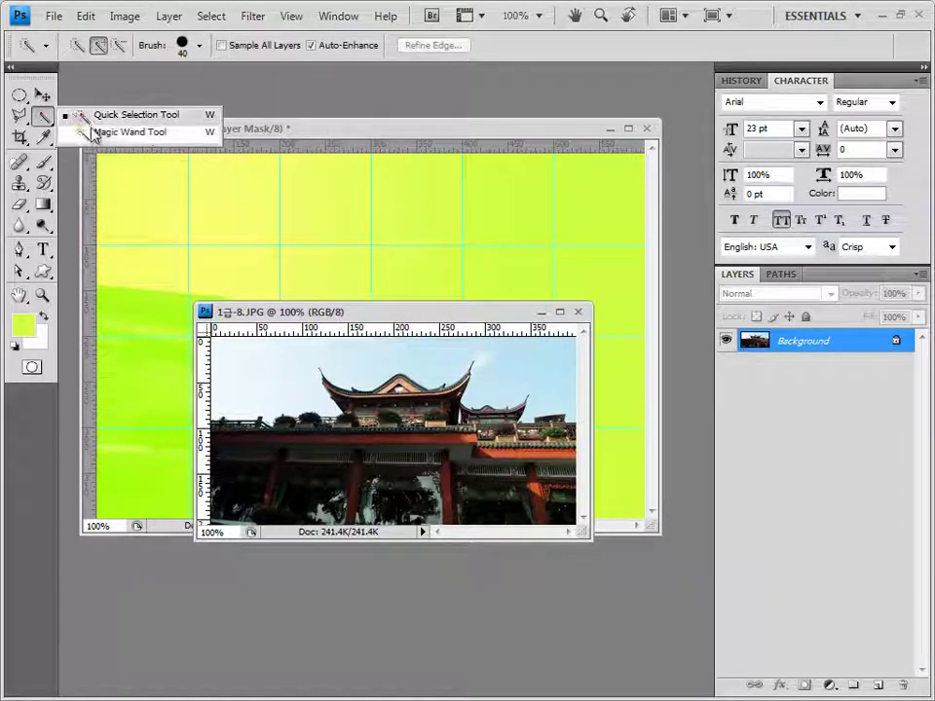
click(84, 131)
click(209, 45)
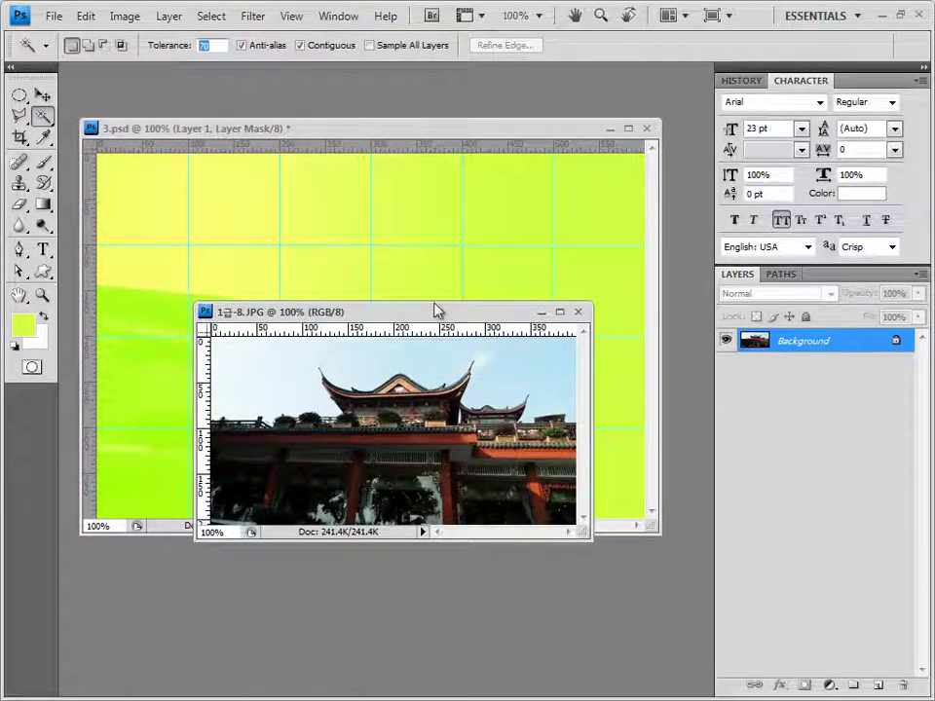
click(298, 370)
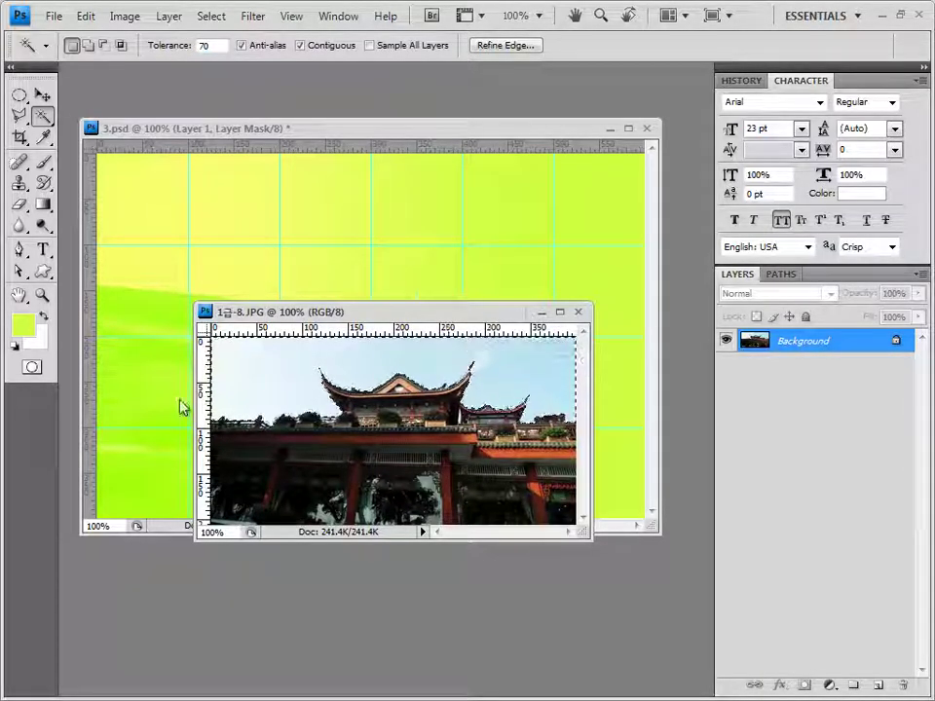
click(212, 15)
click(247, 90)
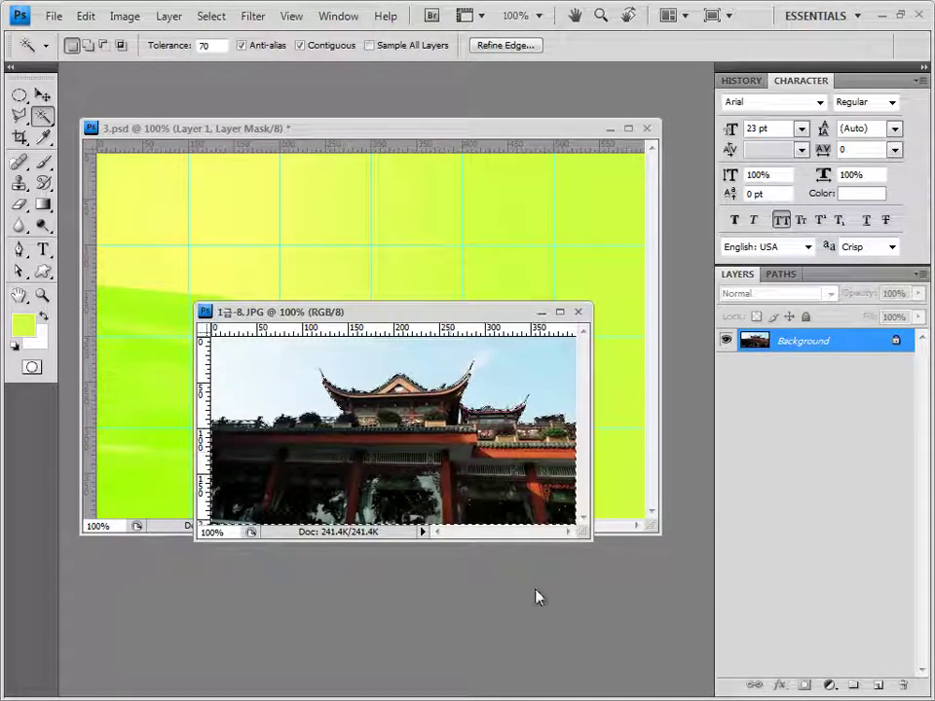
click(578, 311)
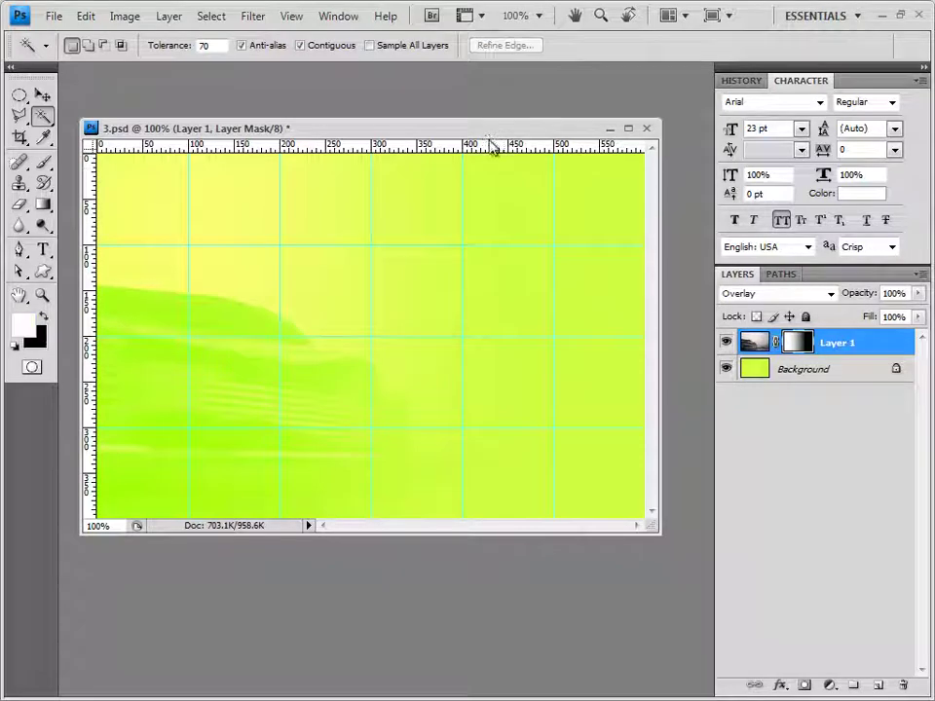
Paste the building into 3.psd and move it to the lower right, starting about 330 px across the canvas
key(ctrl+v)
click(43, 94)
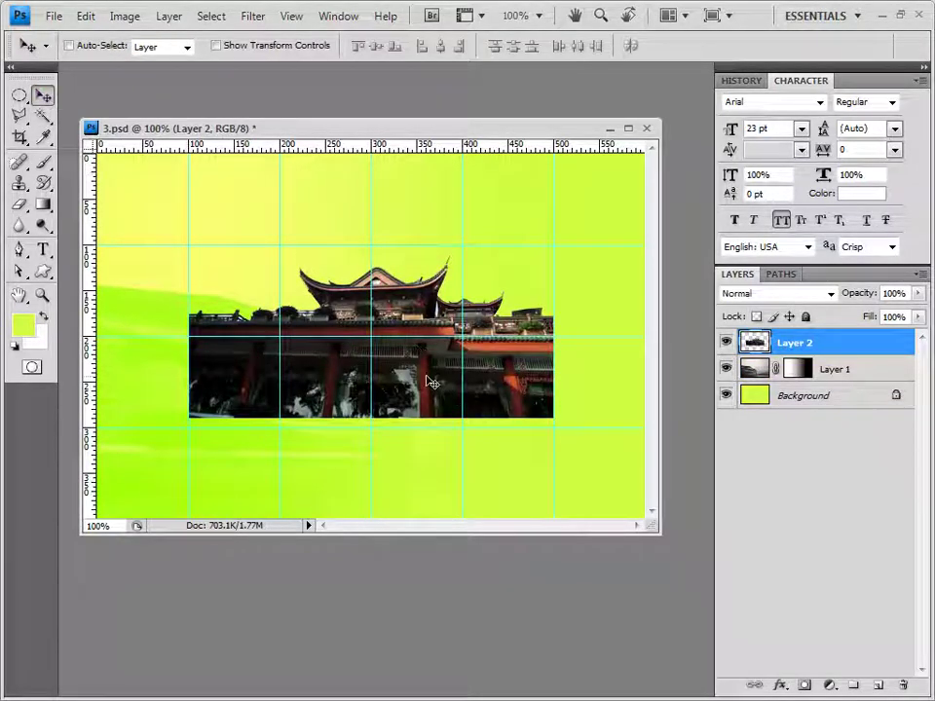
drag(412, 343, 531, 399)
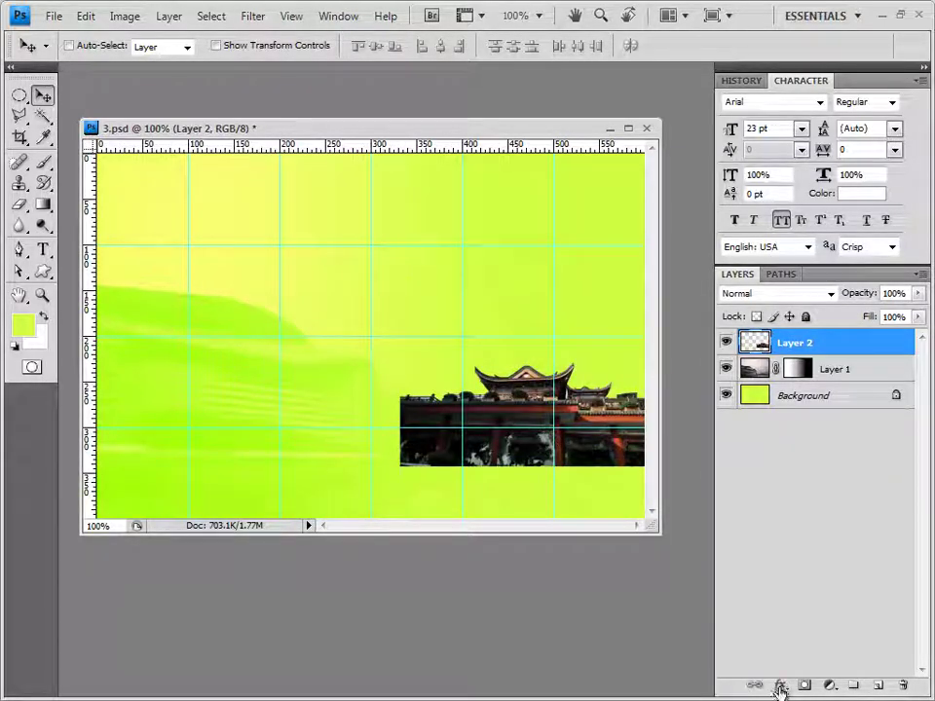
Apply Inner Shadow and Outer Glow layer styles with their default settings to the building layer
click(781, 686)
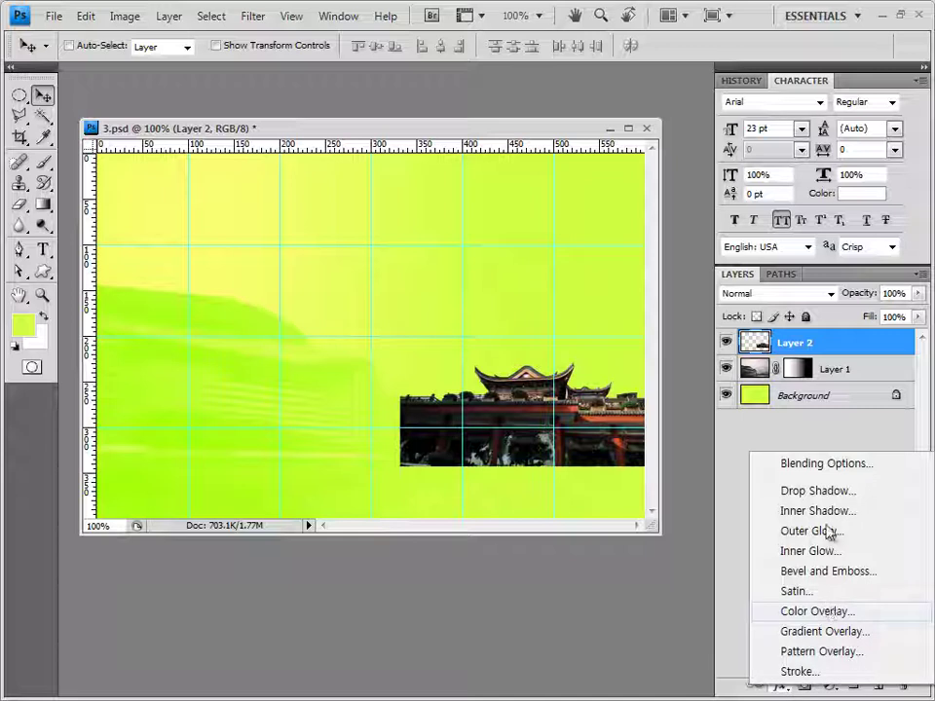
click(775, 512)
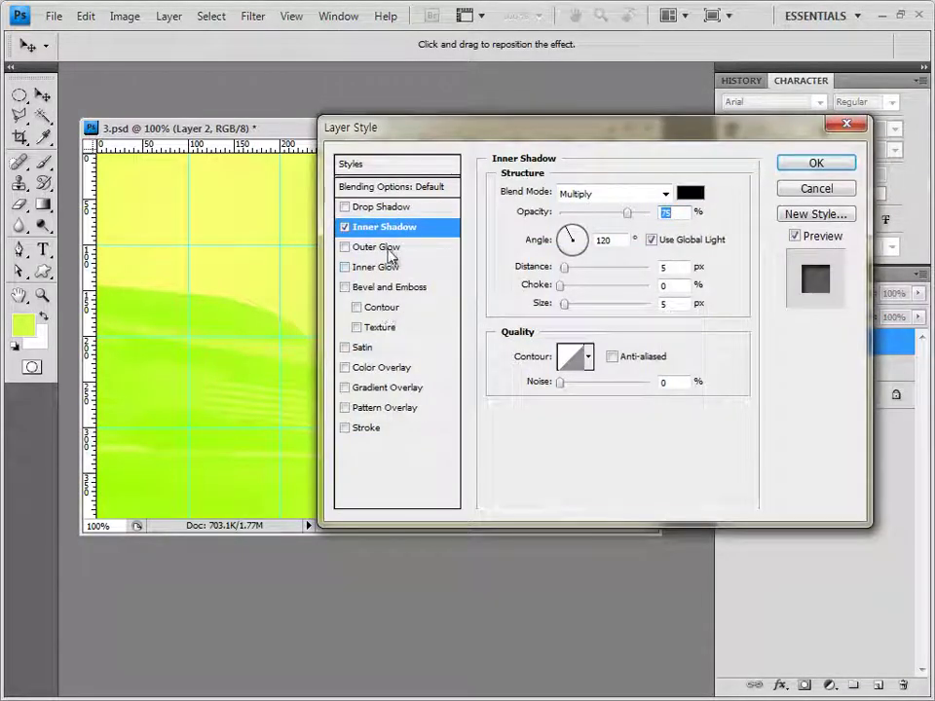
click(382, 247)
click(815, 164)
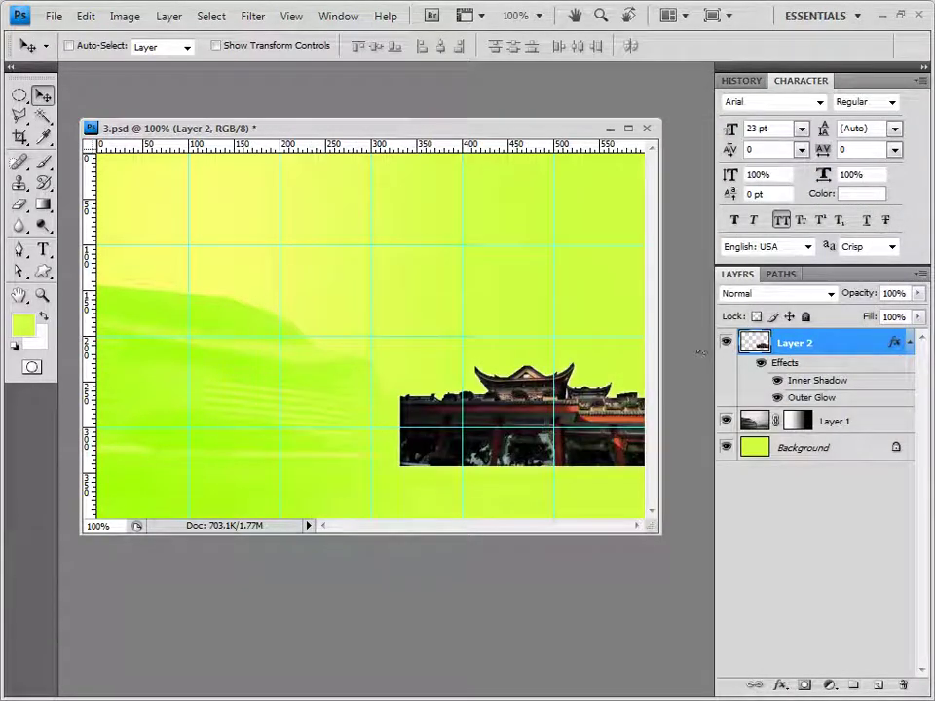
Open 1급-9.JPG from the 기출문제10 folder and place it in a floating window over 3.psd
key(alt+Tab)
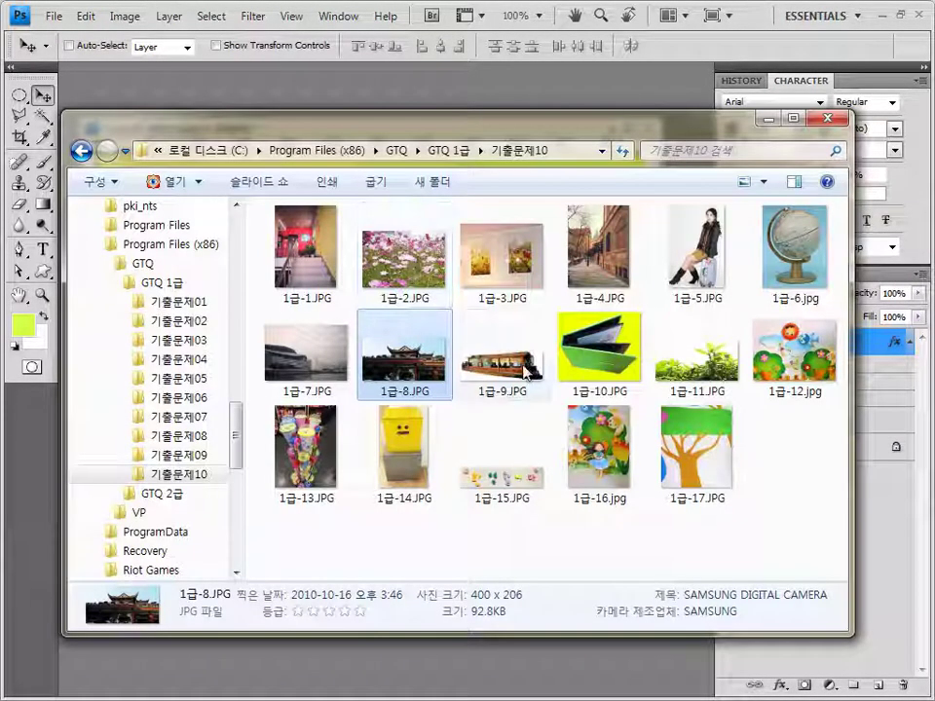
drag(502, 360, 382, 105)
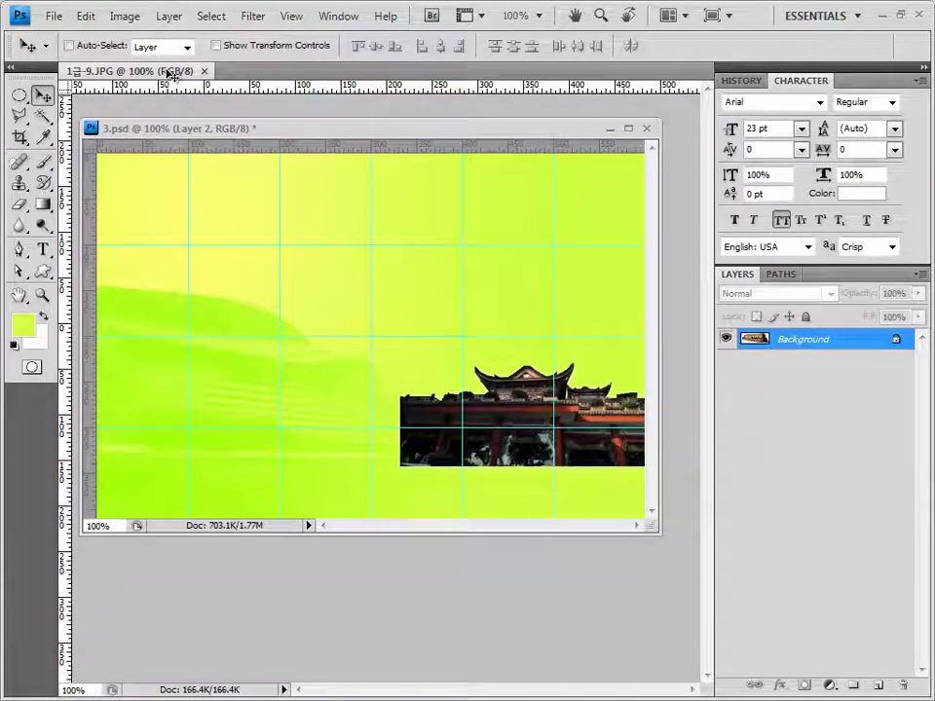
drag(173, 72, 387, 280)
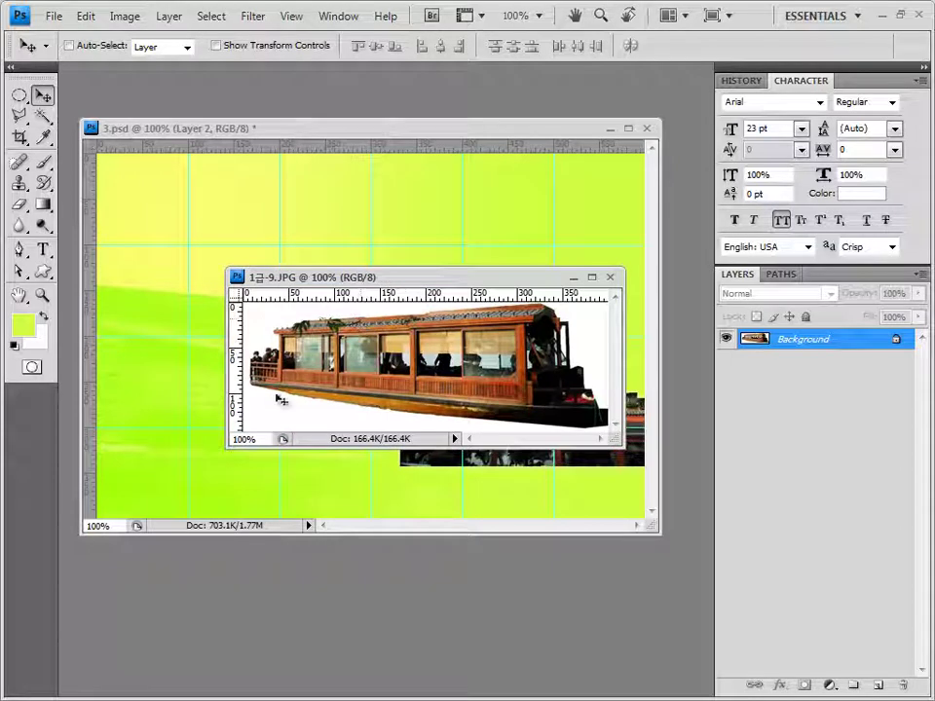
Copy the boat in 1급-9.JPG by inverting a Magic Wand selection of the white background at tolerance 30, and close the image
click(43, 117)
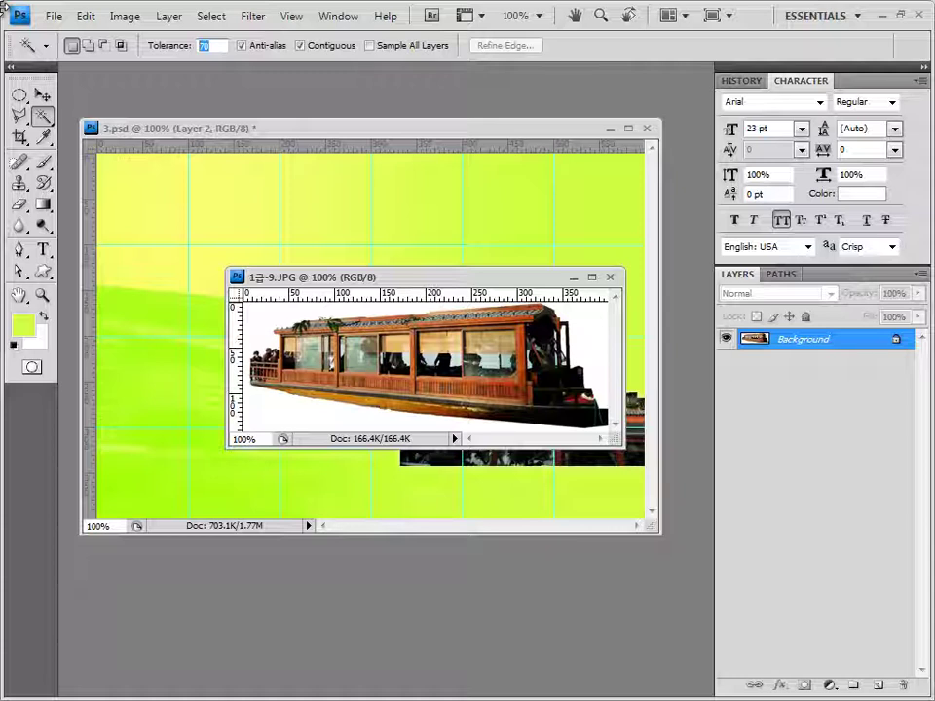
click(268, 321)
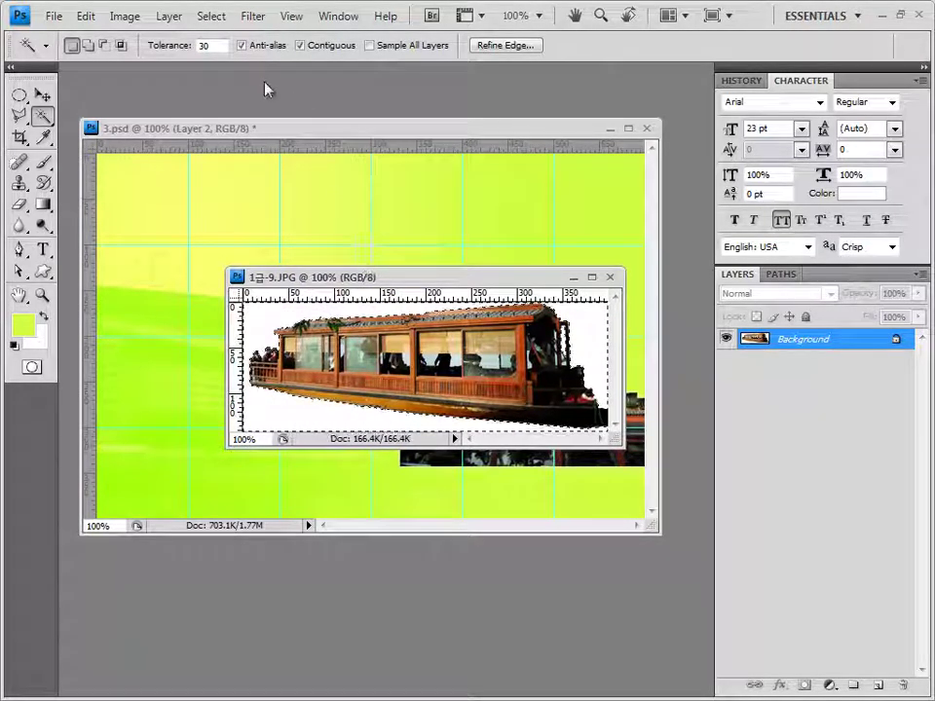
click(212, 17)
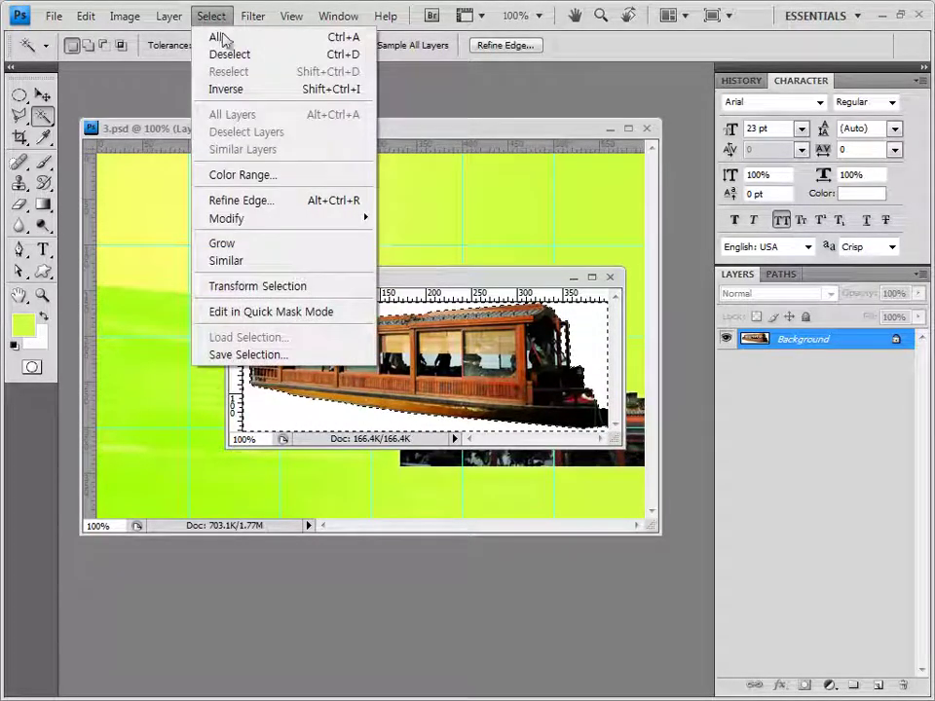
click(239, 89)
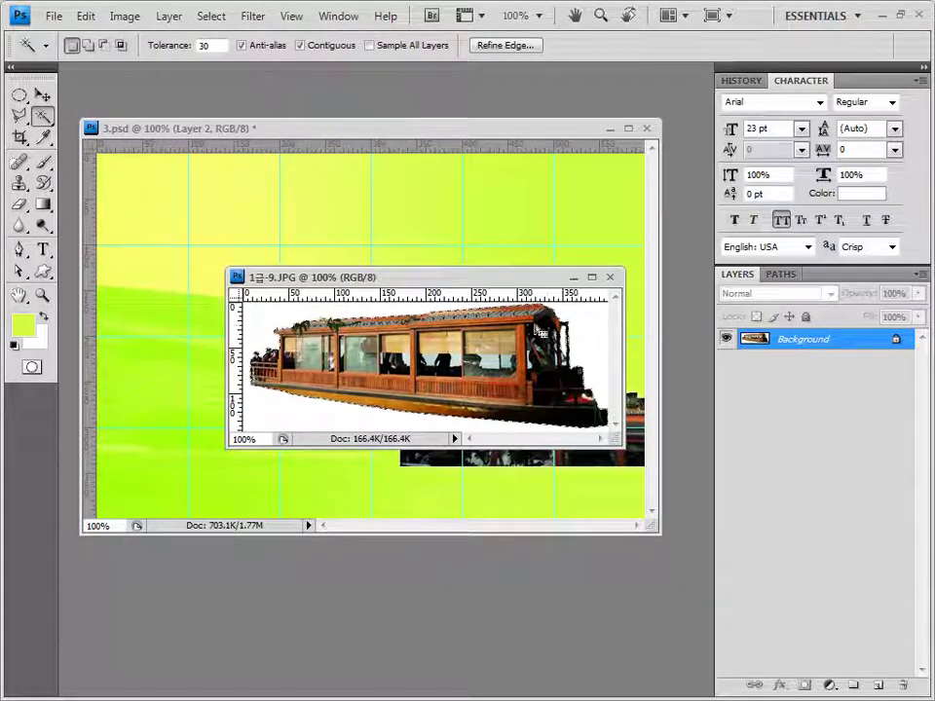
click(610, 277)
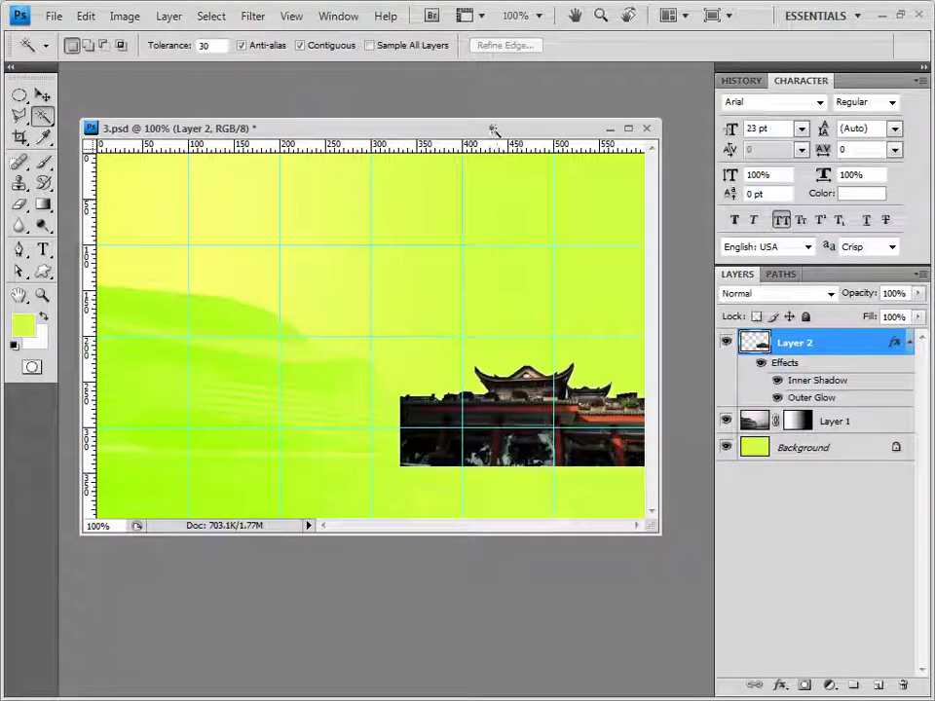
Paste the boat into 3.psd and move it to the lower left, beside the building
key(ctrl+v)
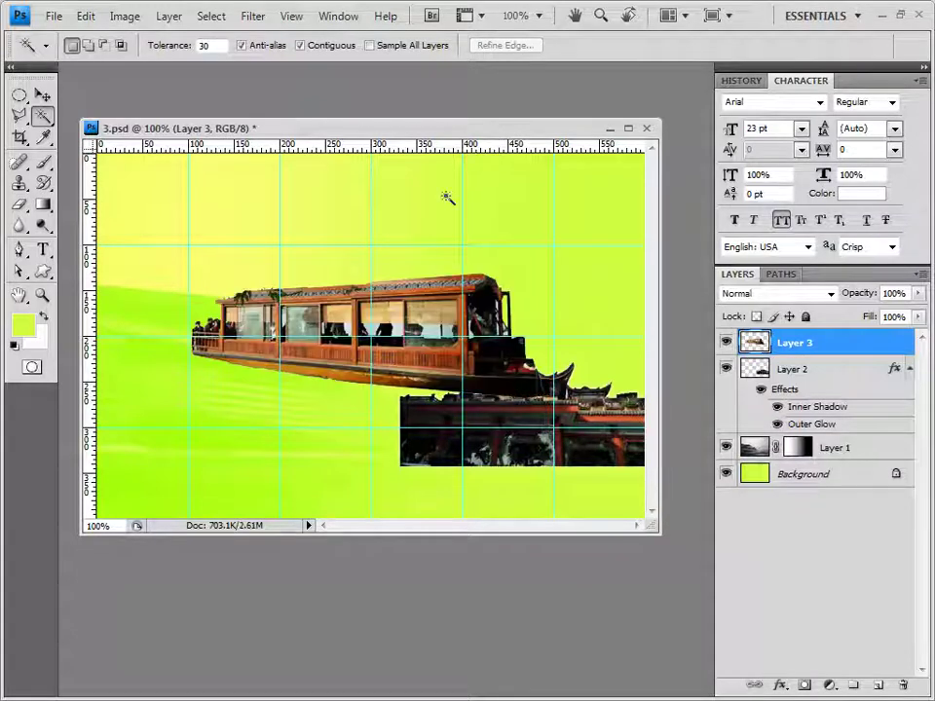
click(42, 94)
drag(407, 317, 329, 404)
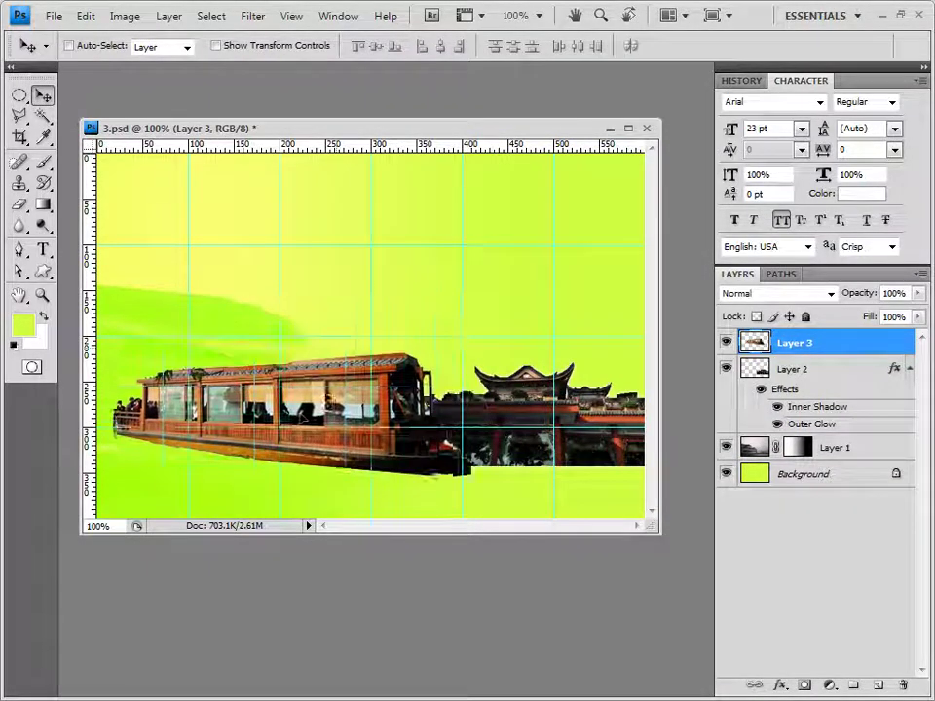
Apply the Film Grain filter to the boat layer with Grain 4, Highlight Area 0 and Intensity 10
click(254, 16)
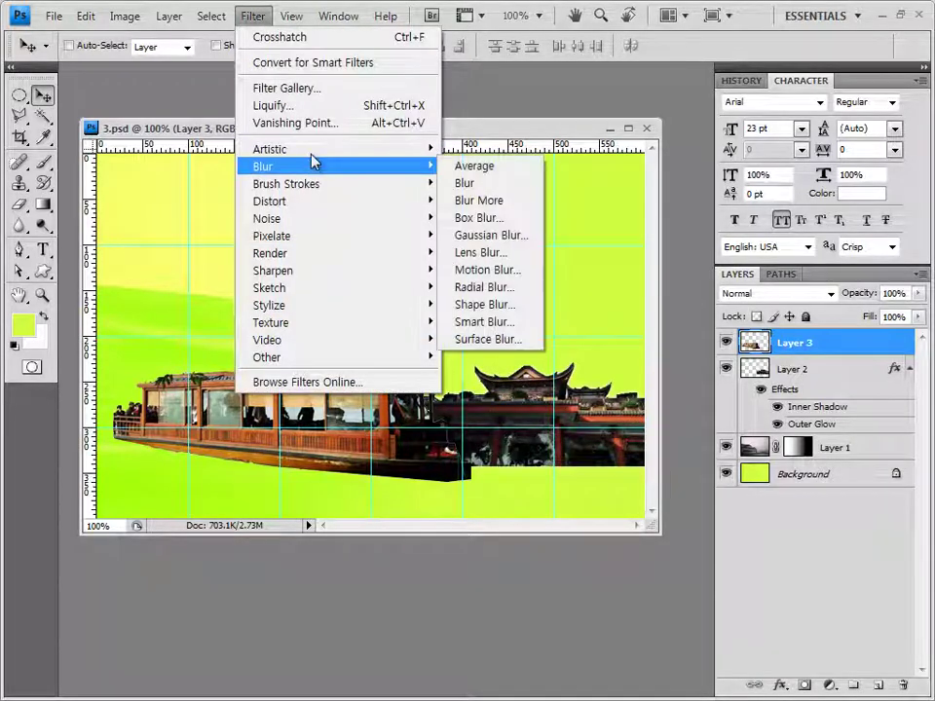
mouse_move(311, 154)
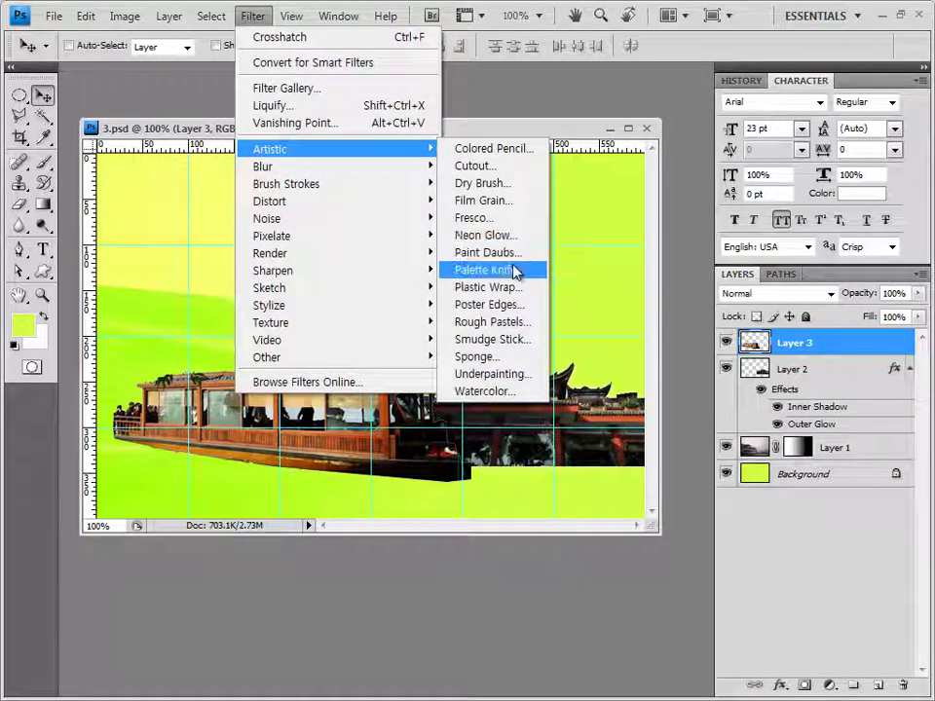
click(508, 207)
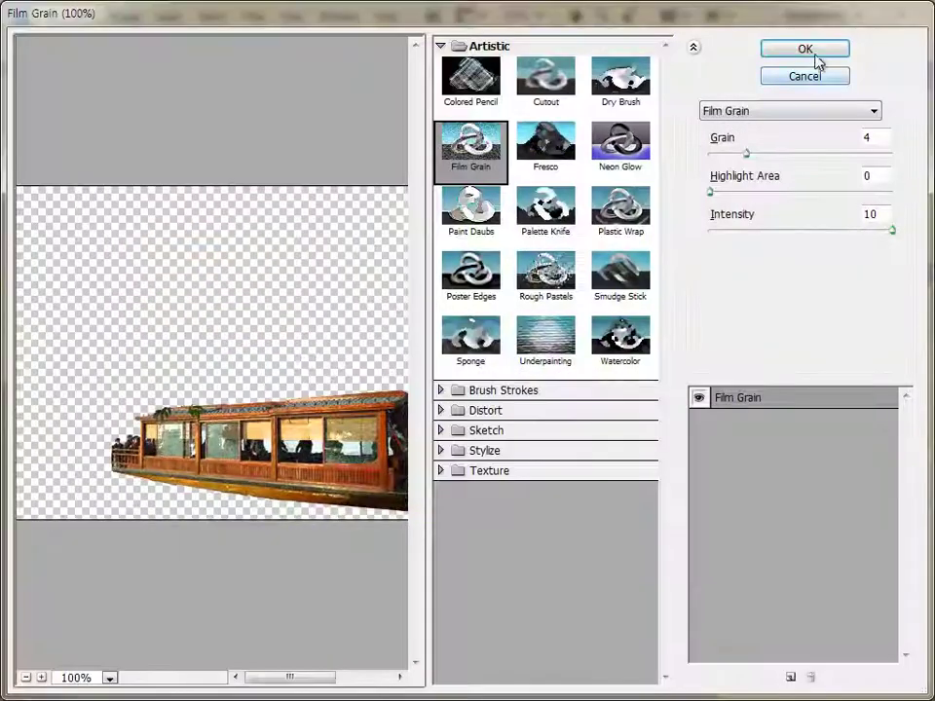
click(805, 49)
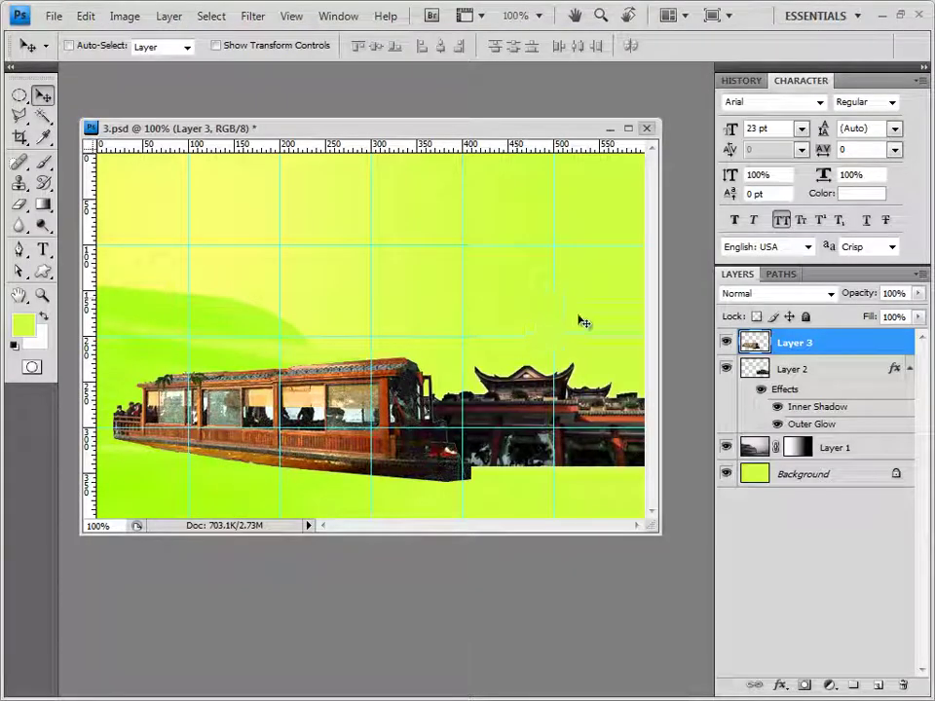
Scale the boat down to about 310 px wide and move it up to the canvas's left edge with Free Transform
key(ctrl+t)
drag(396, 407, 412, 359)
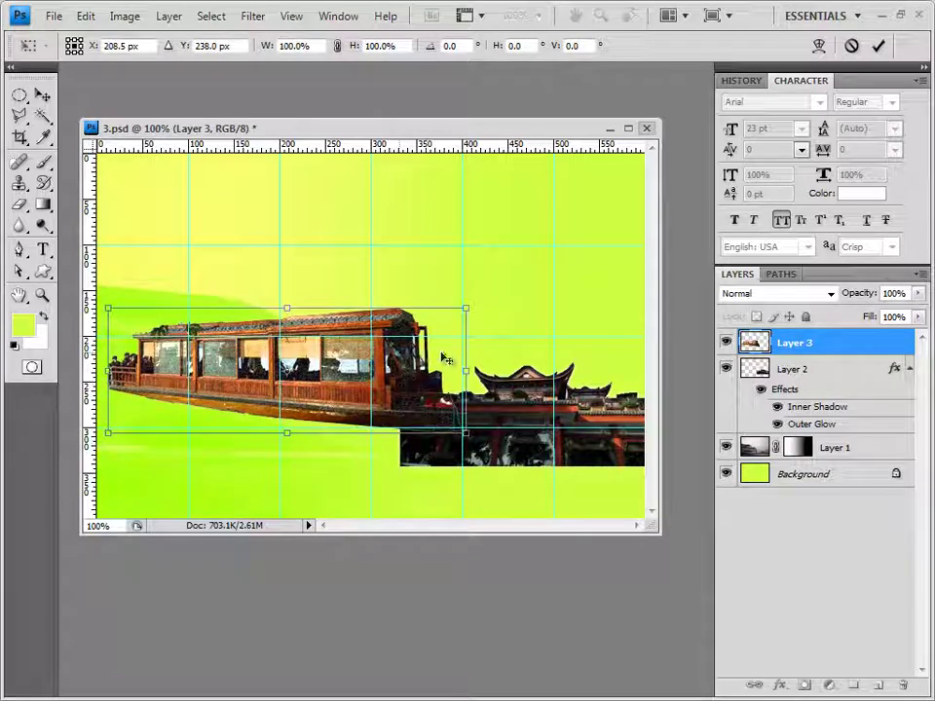
key(Return)
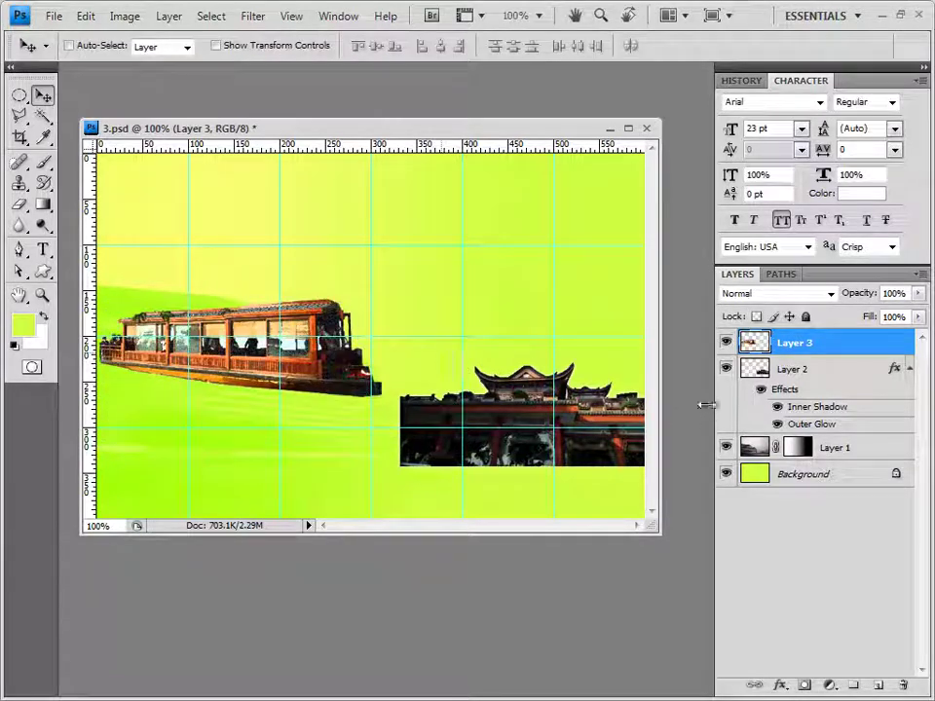
Add a 4 px outside Stroke layer style in white (ffffff) to the boat layer
click(781, 687)
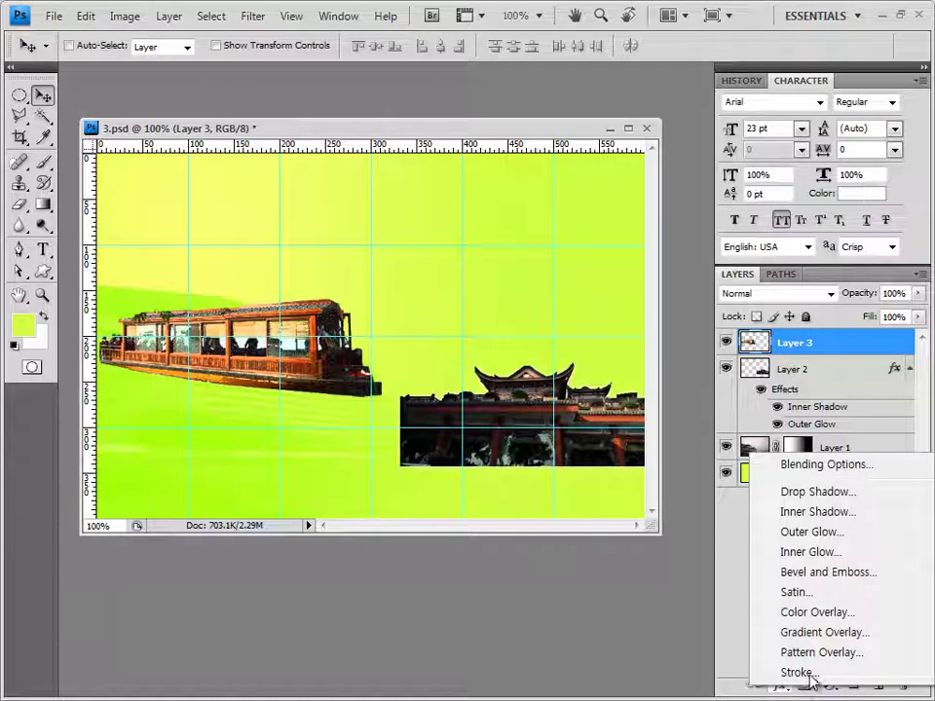
click(800, 672)
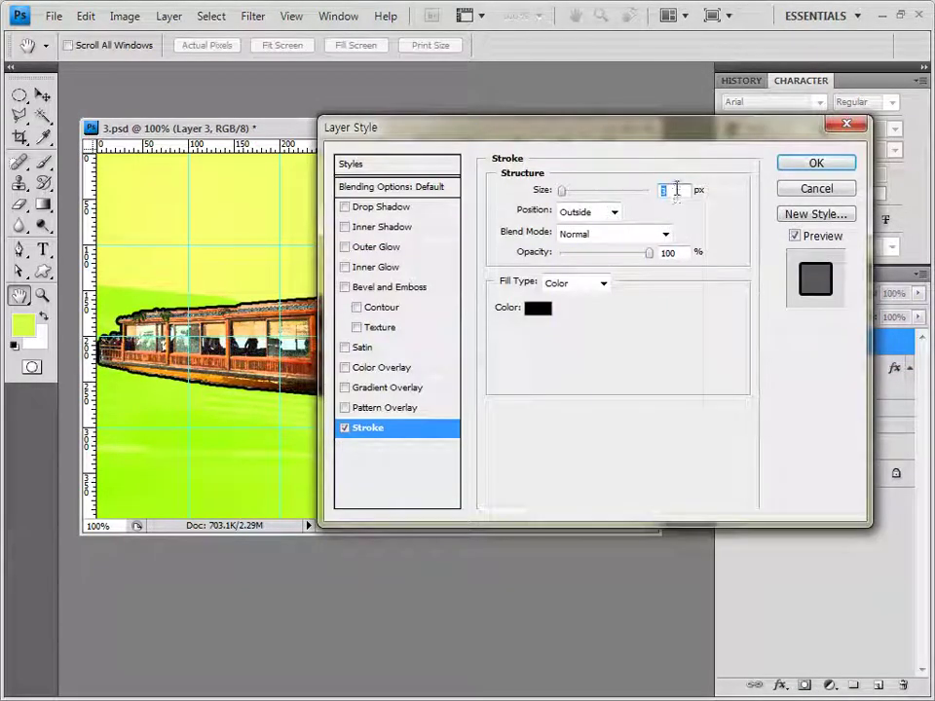
text(4)
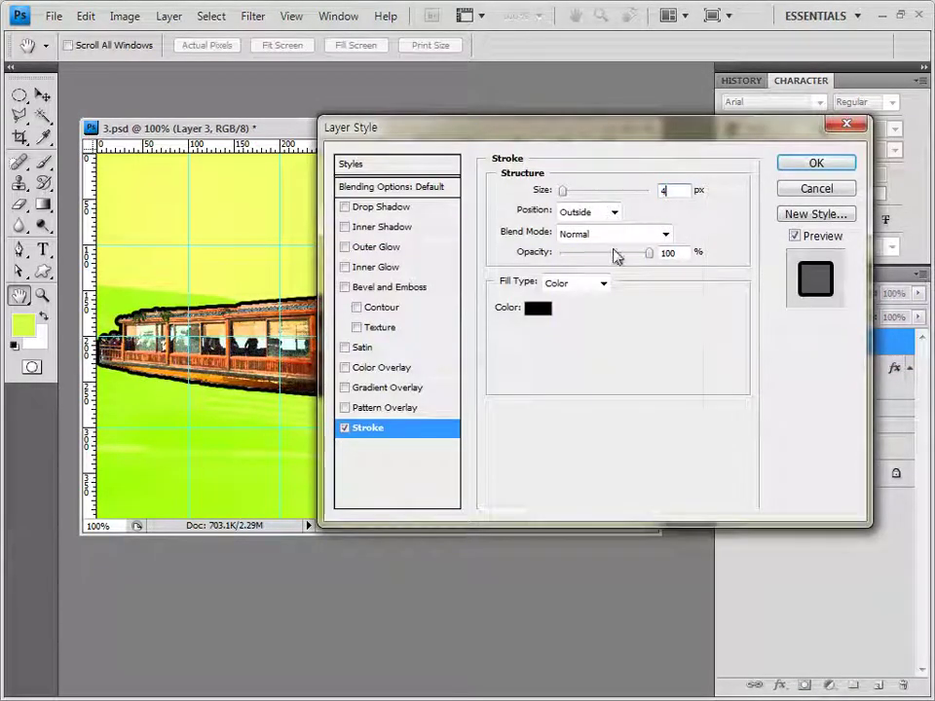
click(539, 308)
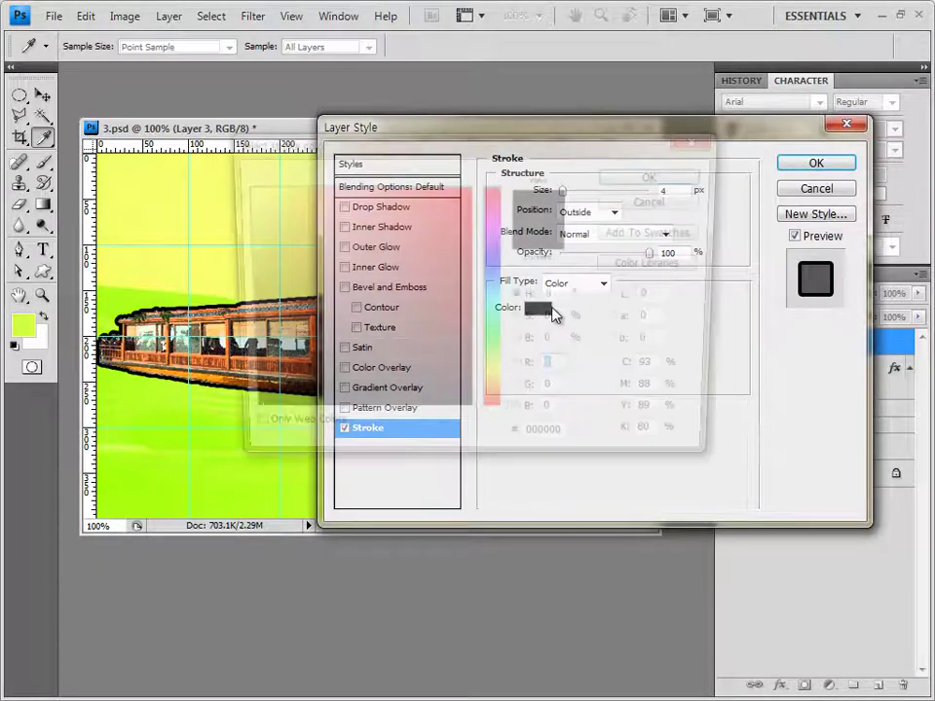
drag(432, 295, 133, 158)
double_click(561, 447)
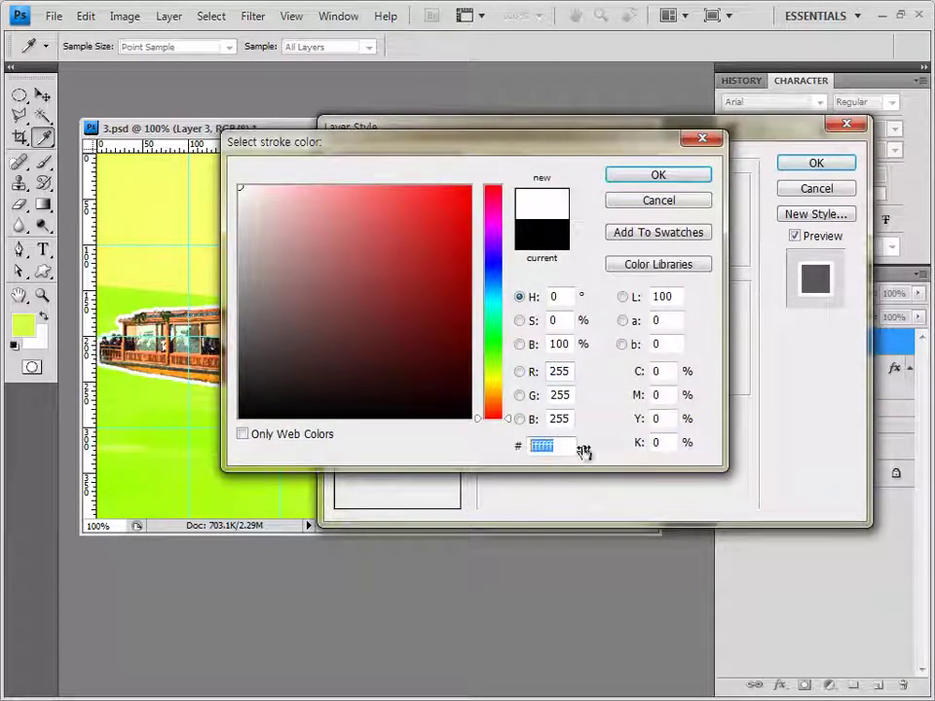
click(686, 179)
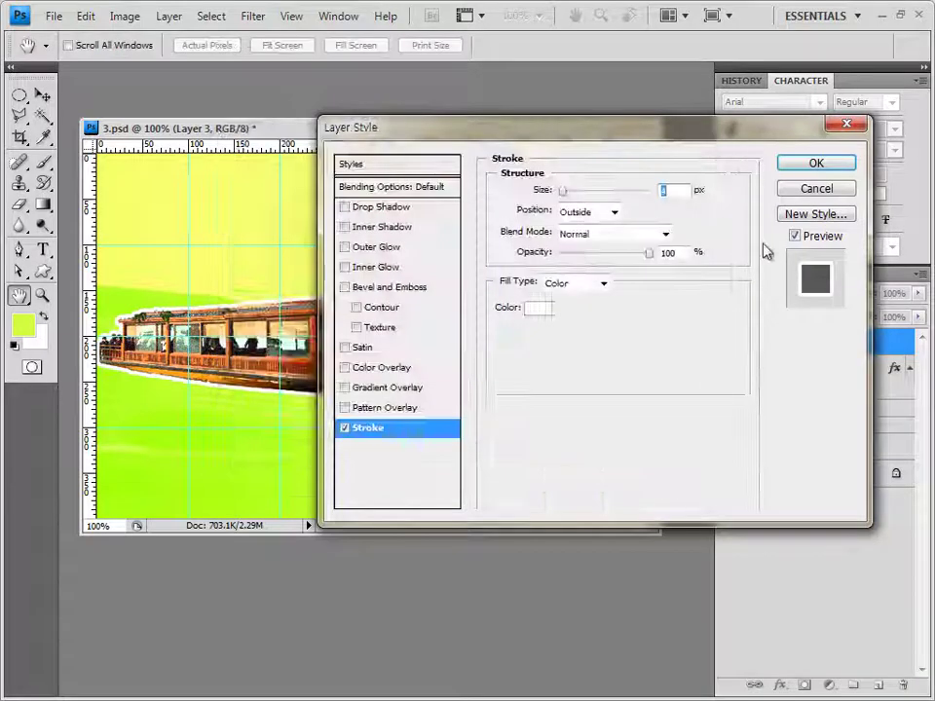
click(818, 164)
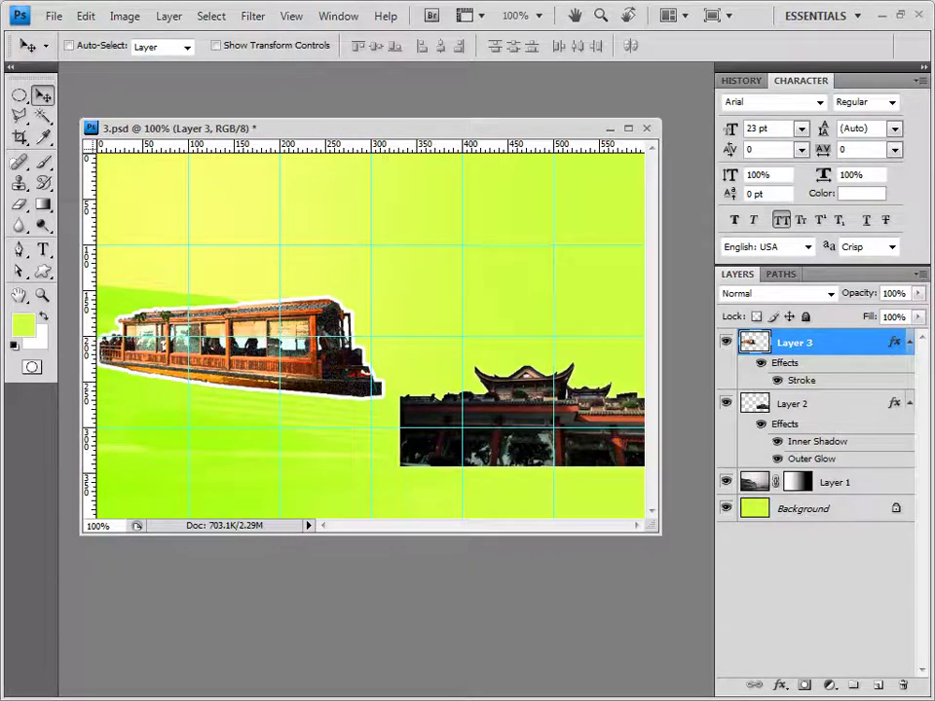
Open 1급-10.JPG from the 기출문제10 folder and place it in a floating window over the upper part of 3.psd
key(alt+Tab)
drag(598, 346, 449, 98)
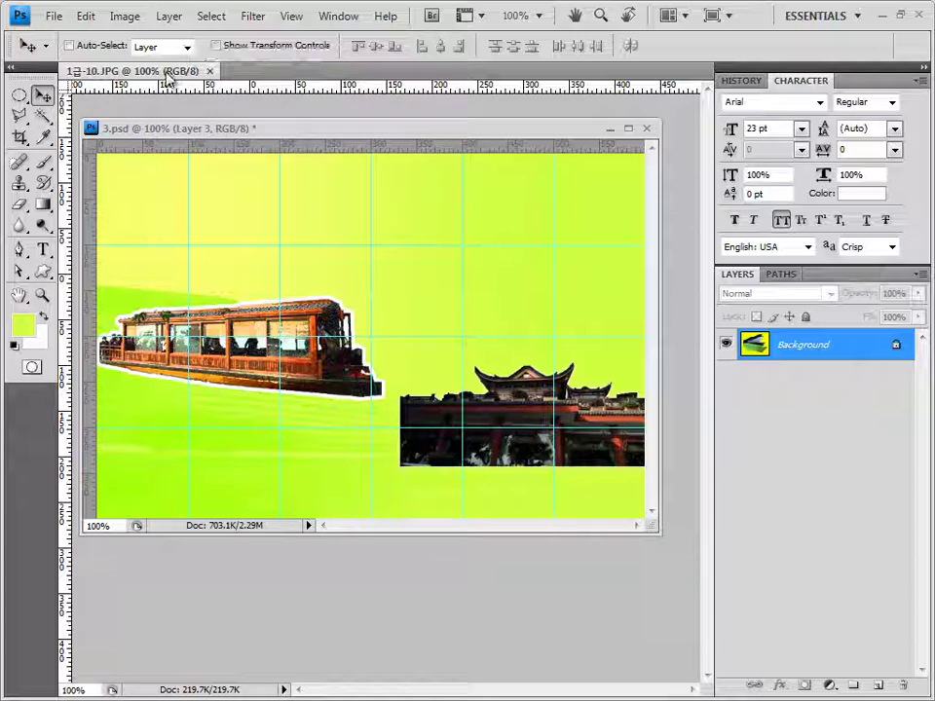
drag(137, 71, 277, 148)
drag(358, 148, 351, 102)
Copy the book in 1급-10.JPG by inverting a Magic Wand selection of the yellow background at tolerance 30, and close the image
click(45, 121)
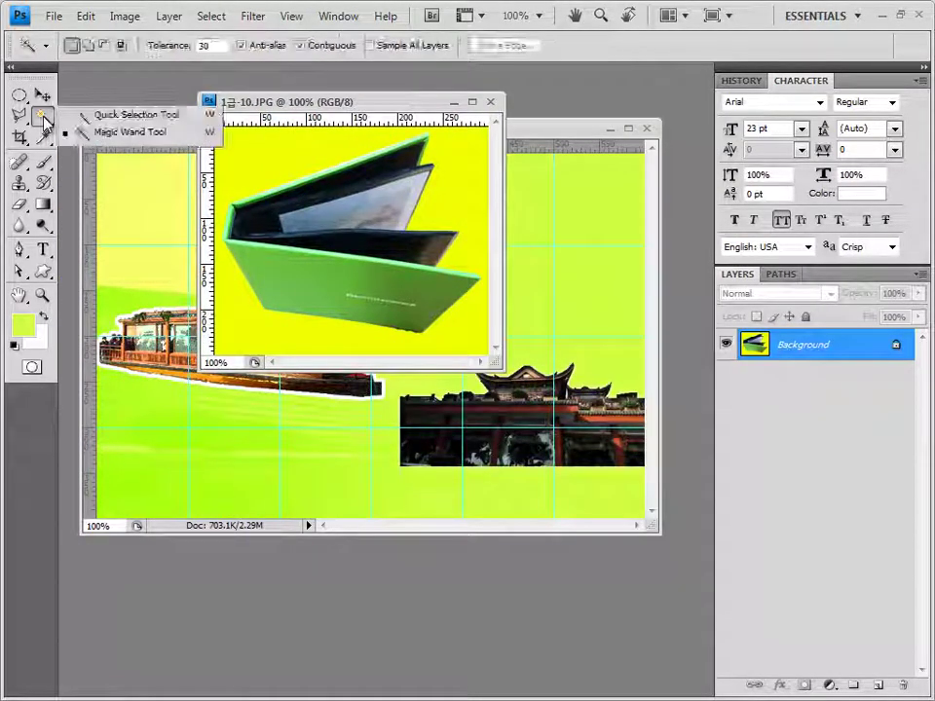
click(73, 130)
click(261, 161)
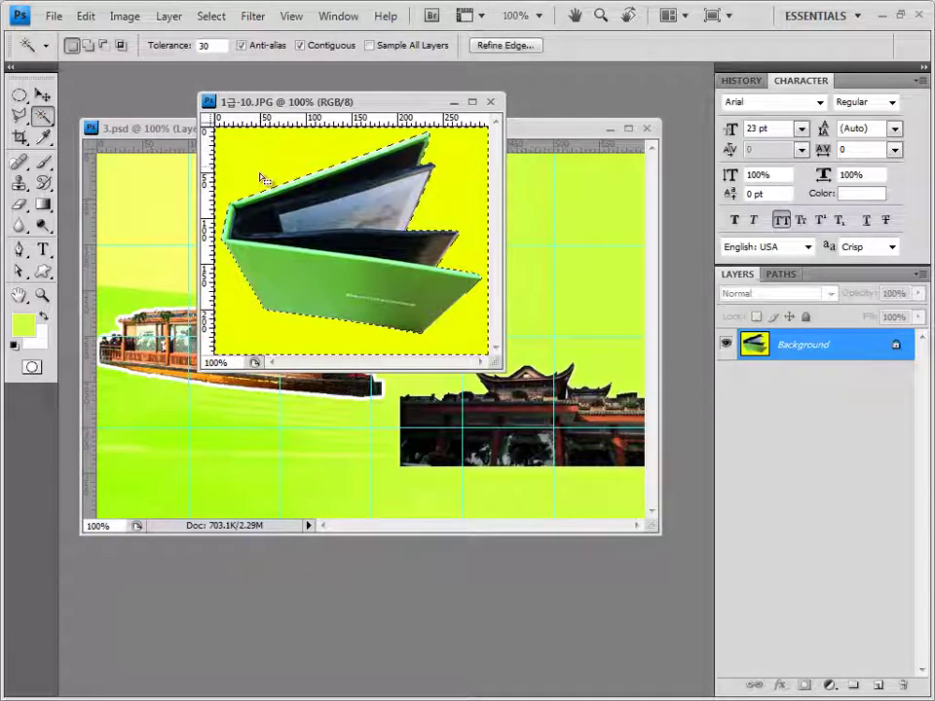
click(211, 16)
click(244, 89)
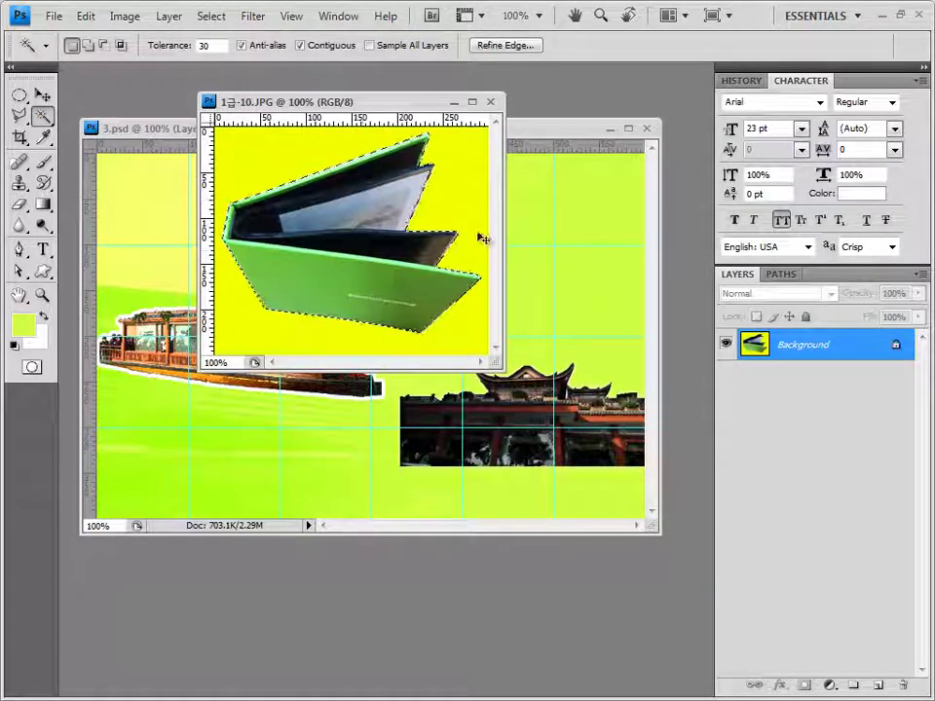
click(492, 102)
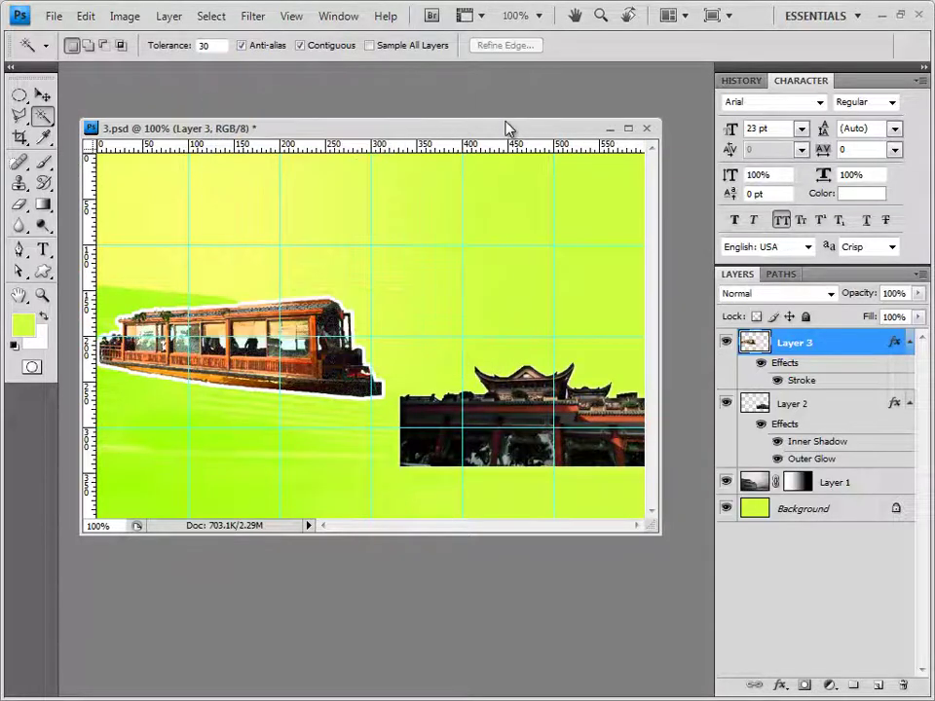
Paste the book into 3.psd and add a Hue/Saturation adjustment layer above it with Colorize on, hue 360 and saturation 70
key(v)
key(ctrl+v)
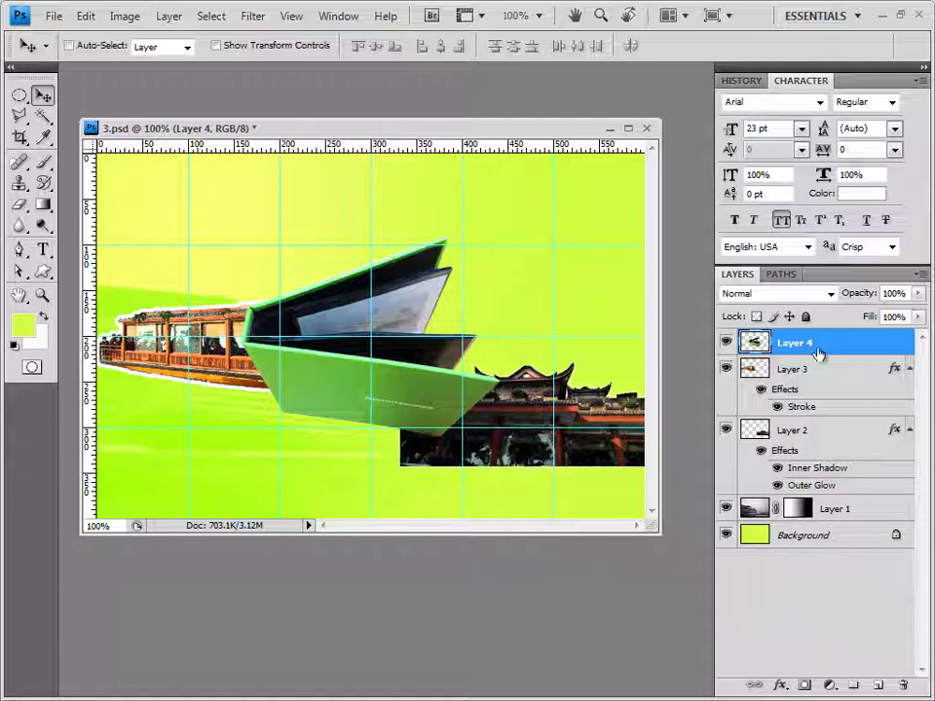
click(829, 686)
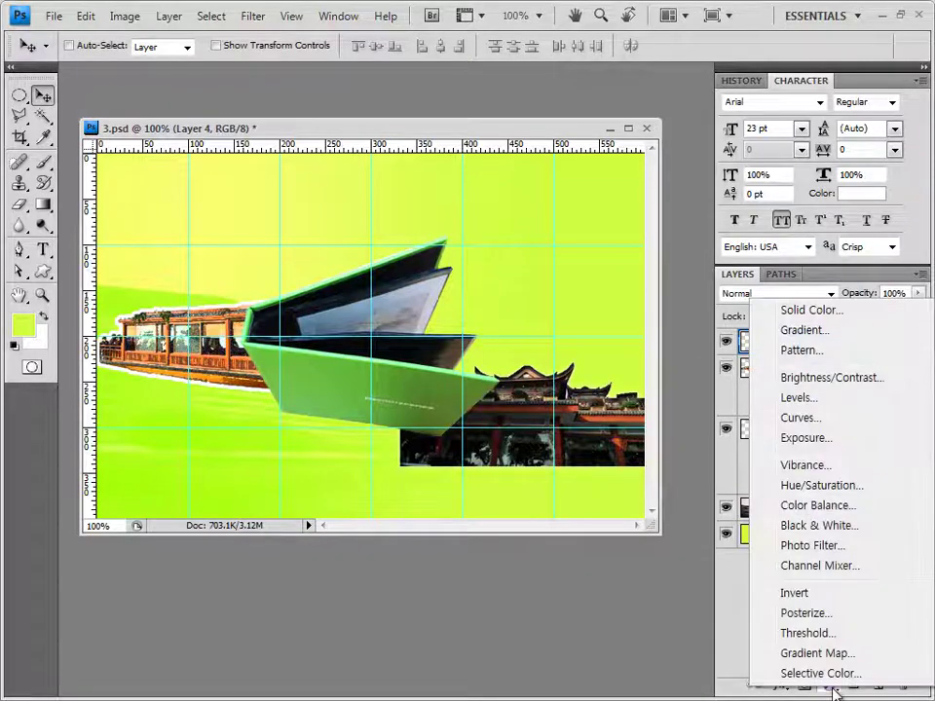
click(784, 486)
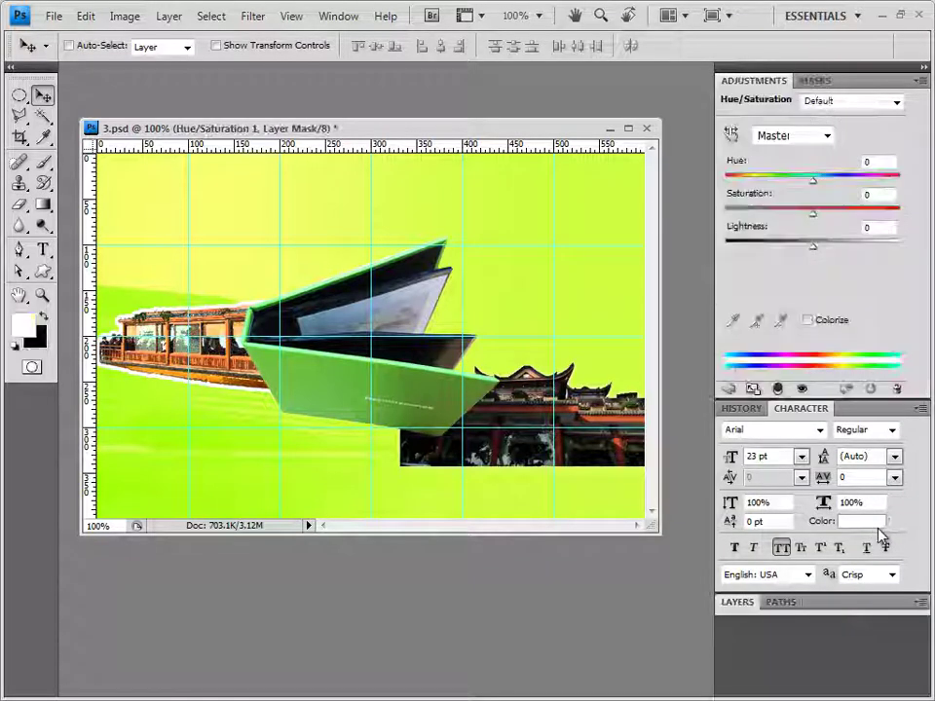
click(807, 320)
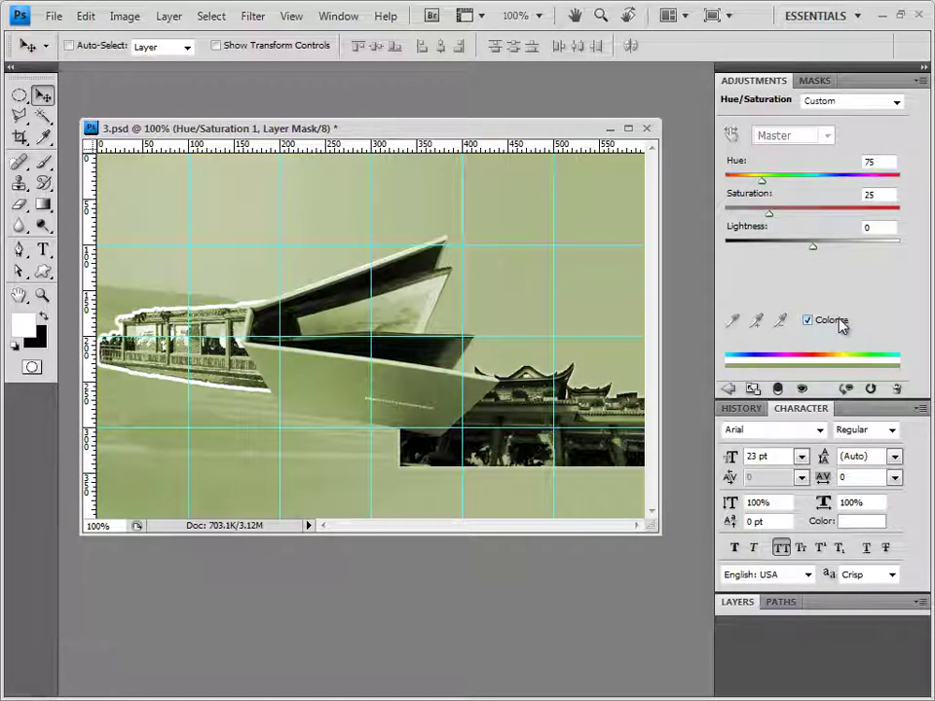
click(889, 163)
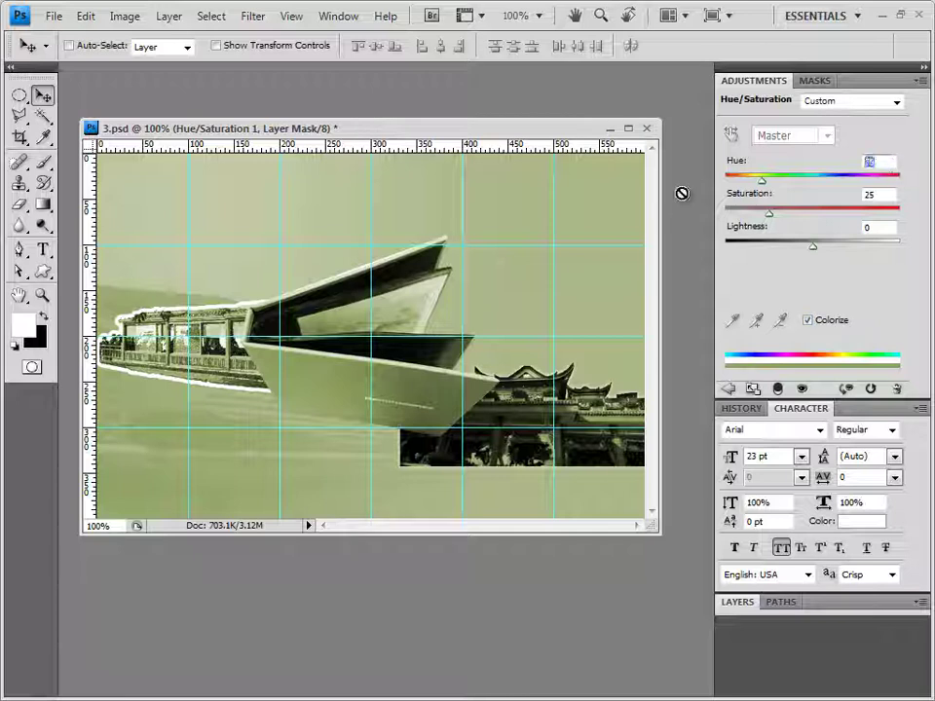
text(360)
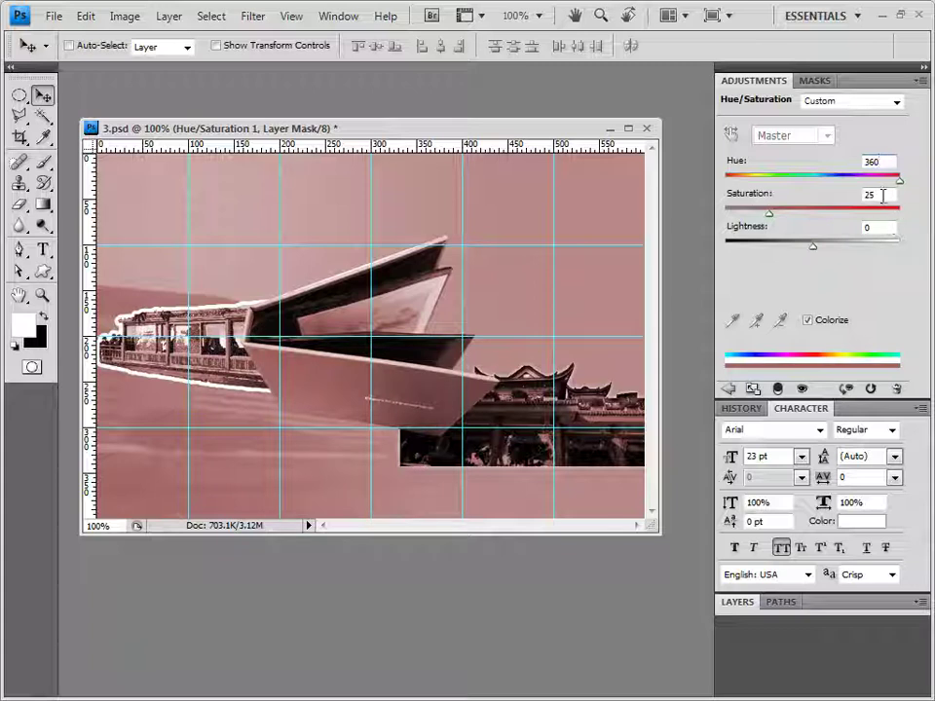
key(Tab)
text(70)
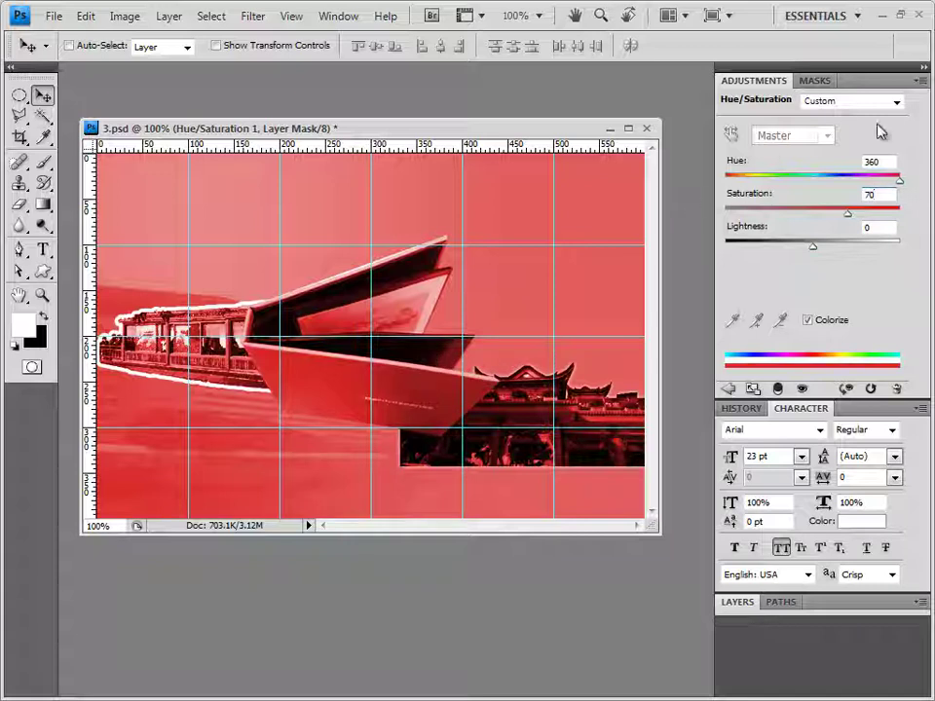
Close the adjustment settings panel group and clip the Hue/Saturation layer to the book layer below it
click(919, 80)
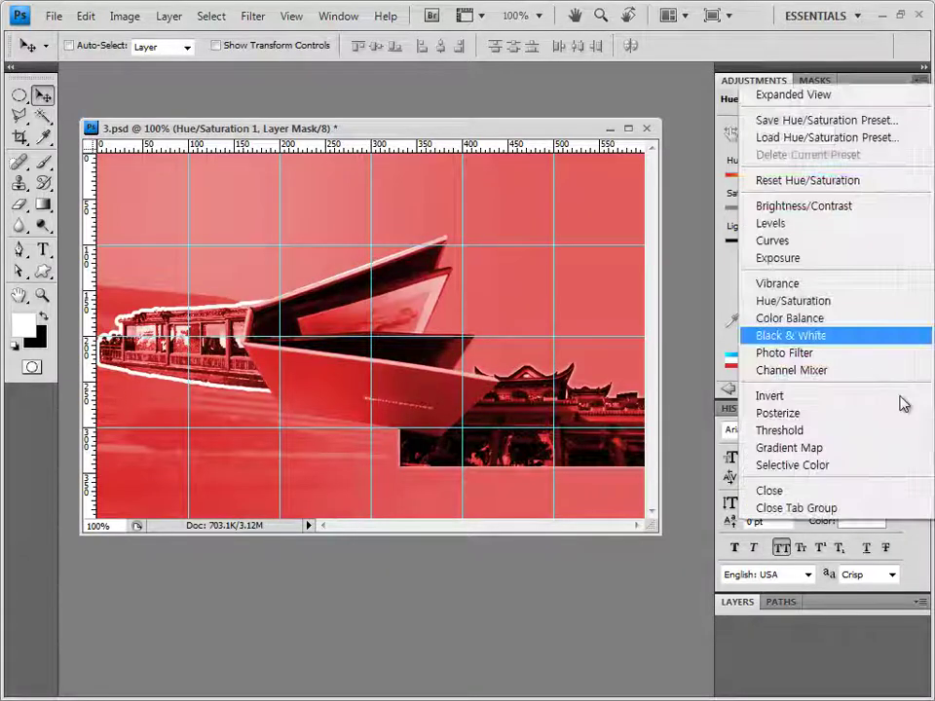
click(900, 507)
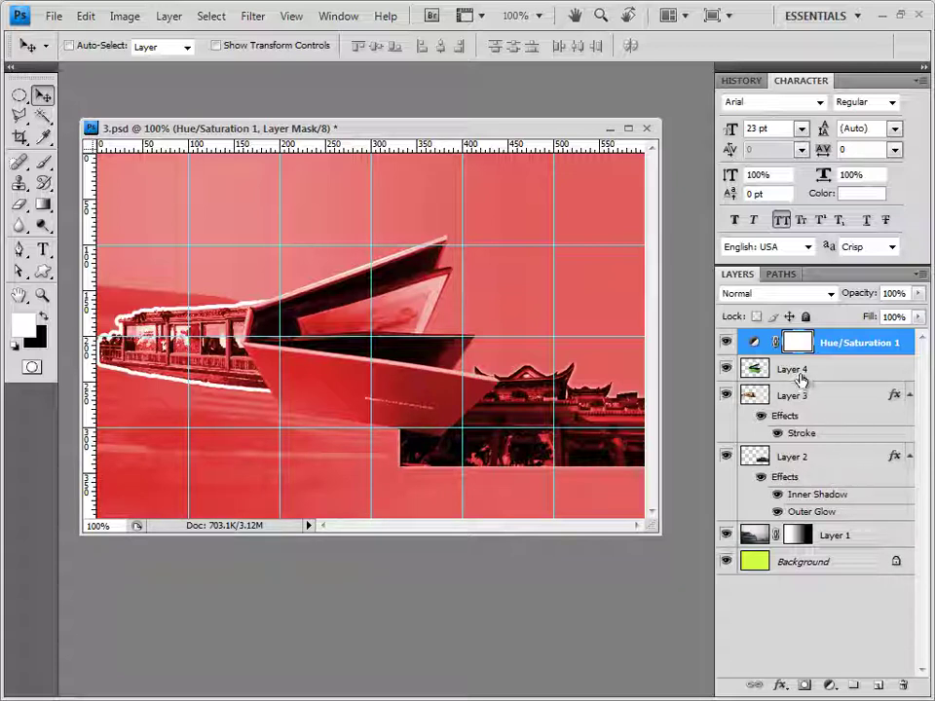
alt+click(849, 356)
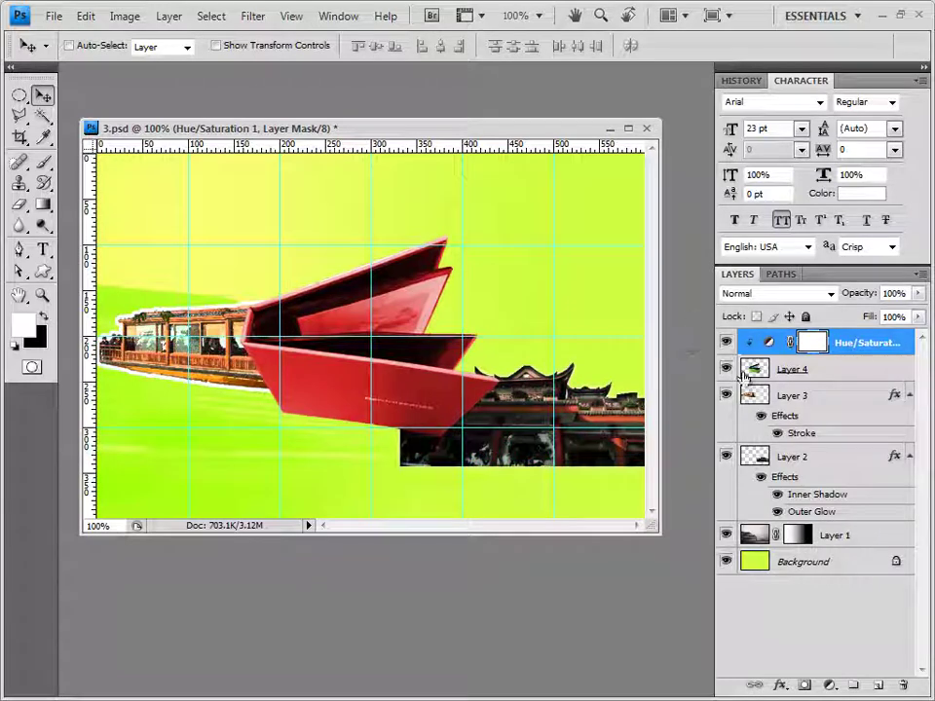
Add an Outer Glow to the book layer, then rotate it counterclockwise and scale it to about 190 px wide between the boat and temple
click(831, 375)
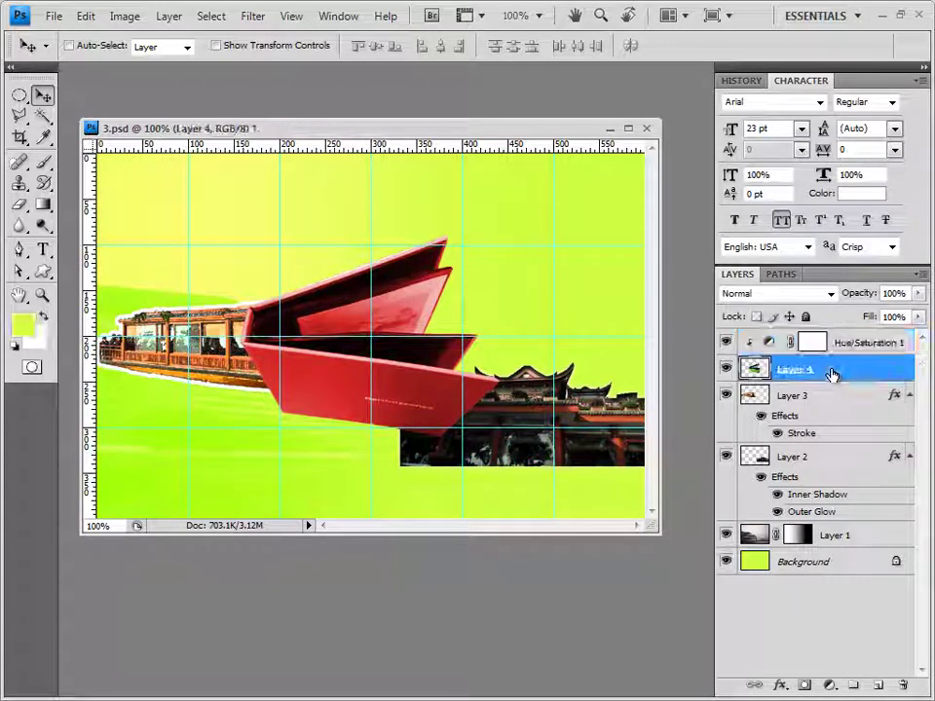
click(780, 686)
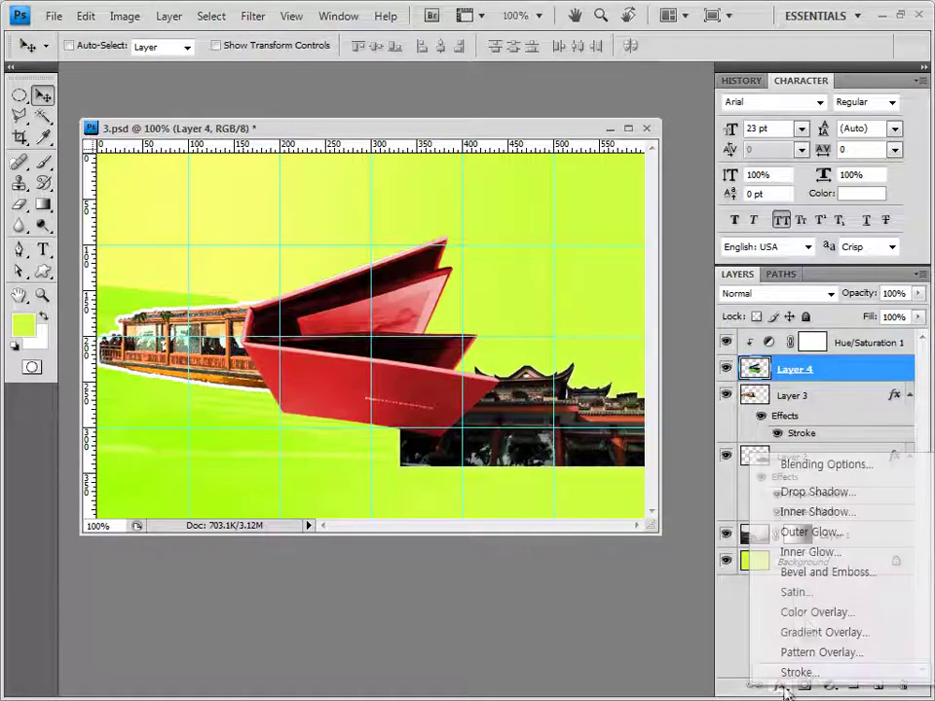
click(806, 536)
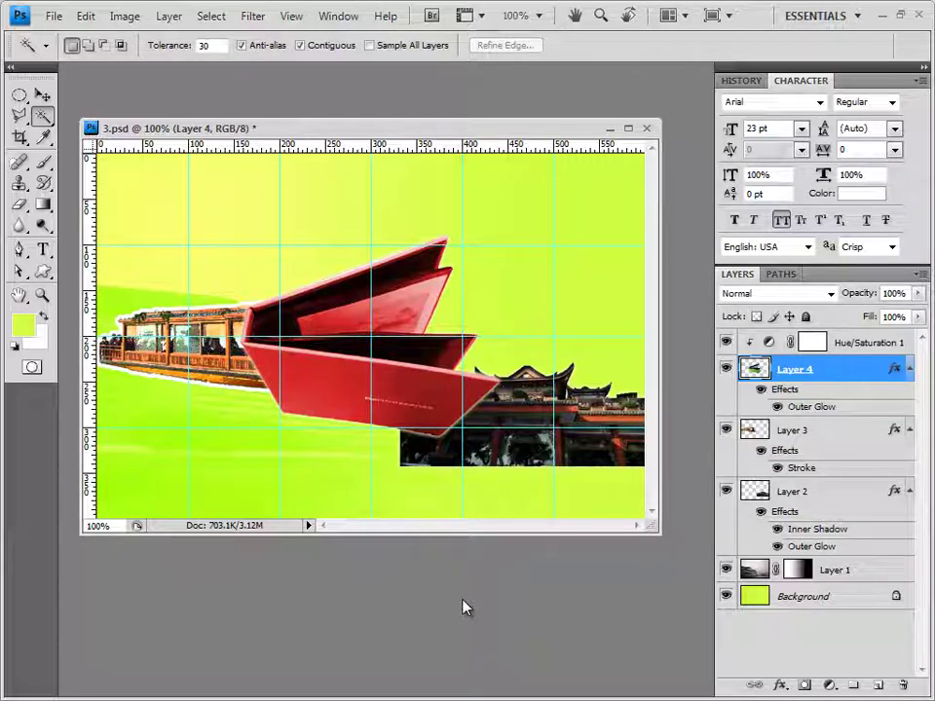
key(ctrl+z)
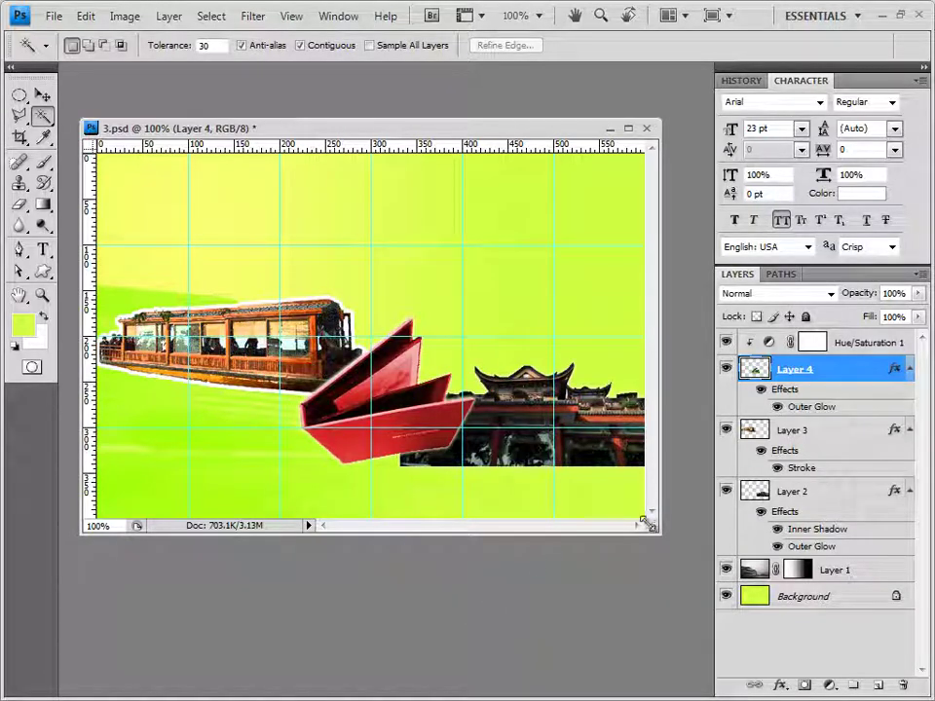
Make the Hue/Saturation layer active and open 1급-11.JPG from the 기출문제10 folder in a floating window over 3.psd
click(840, 345)
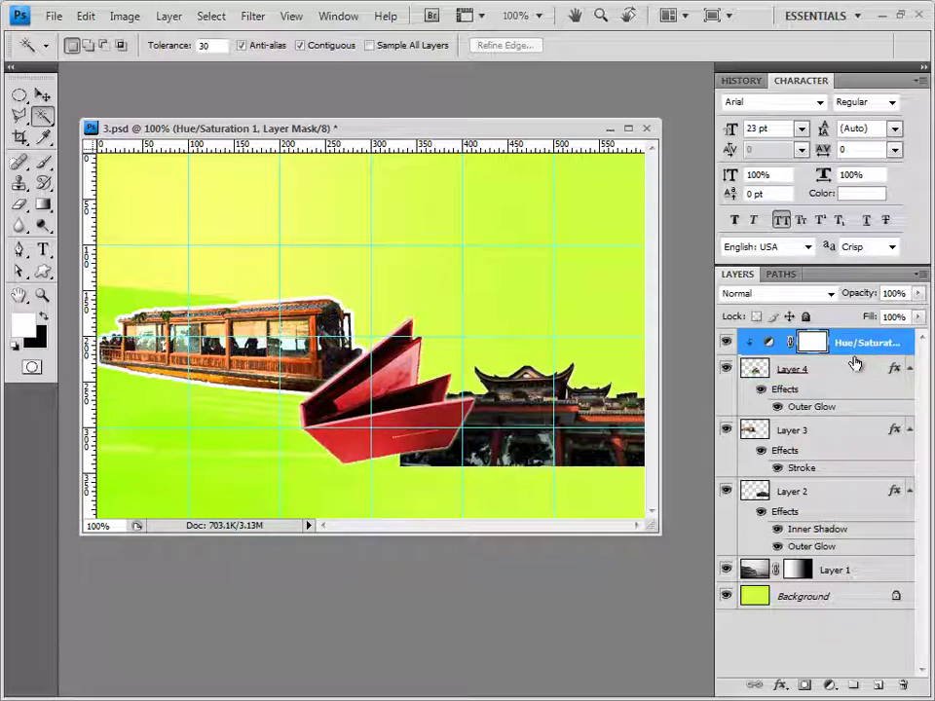
key(alt+Tab)
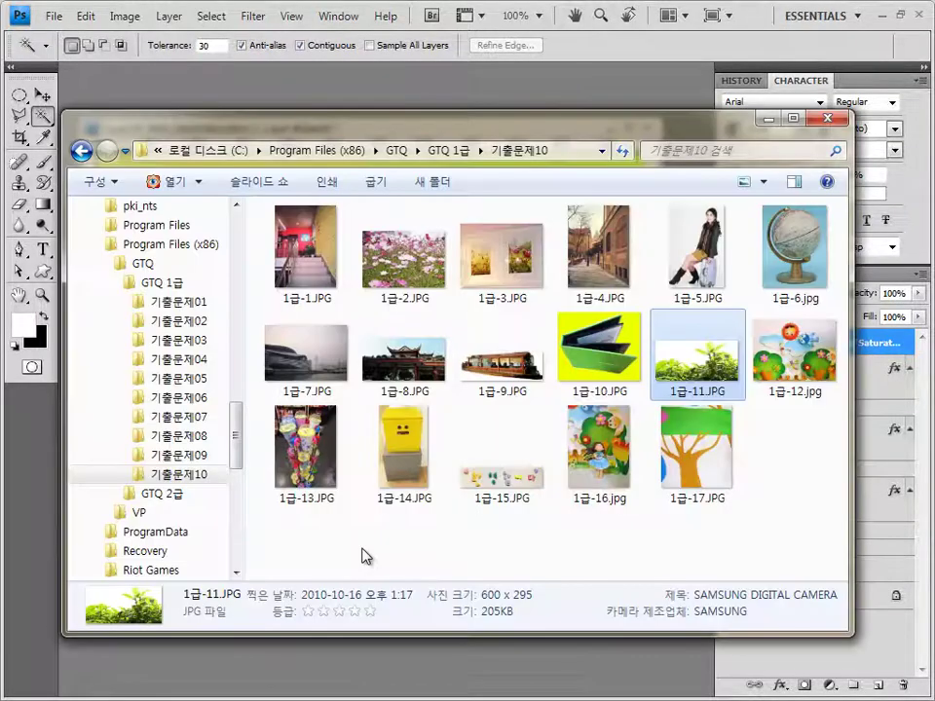
drag(688, 359, 251, 110)
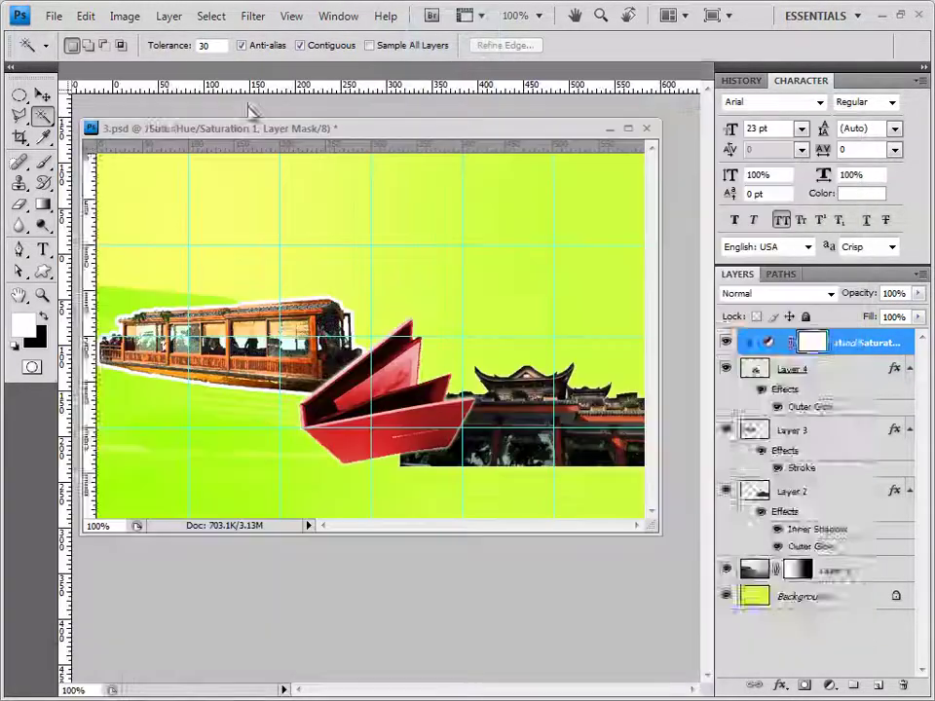
click(43, 94)
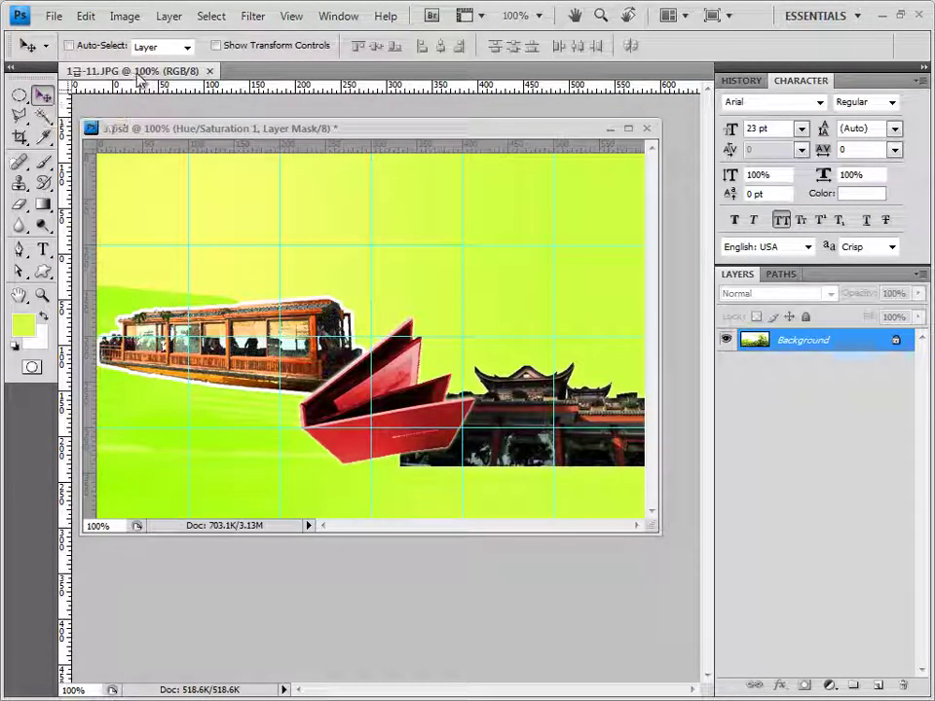
drag(137, 74, 311, 165)
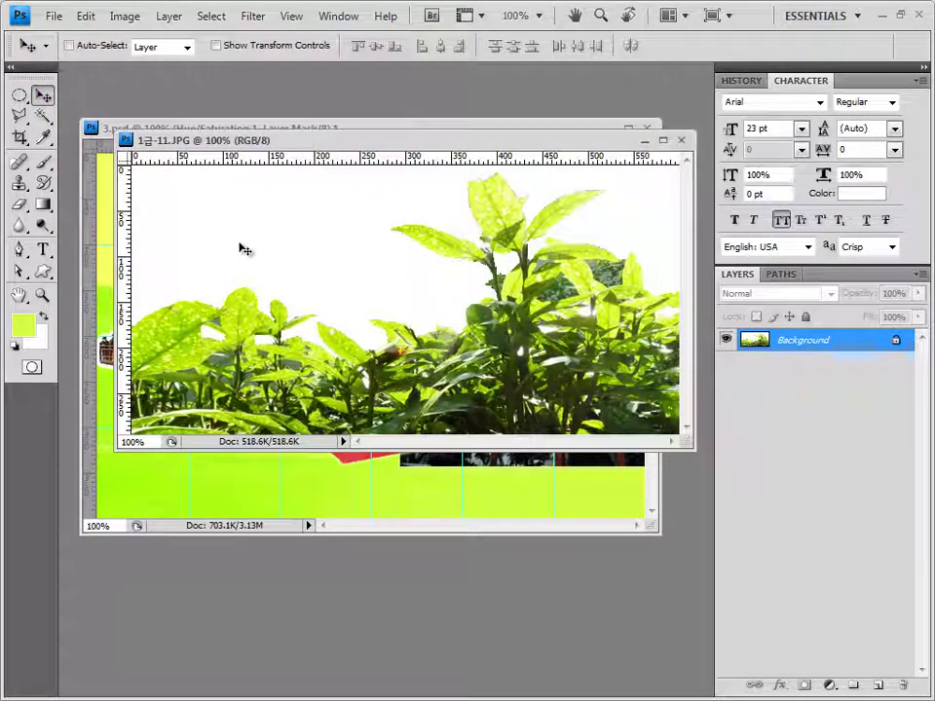
Copy the plants in 1급-11.JPG by inverting a Magic Wand selection of the white background and enclosed gaps at tolerance 30, and close the image
mouse_move(47, 121)
mouse_down()
mouse_move(137, 125)
mouse_move(117, 129)
mouse_up()
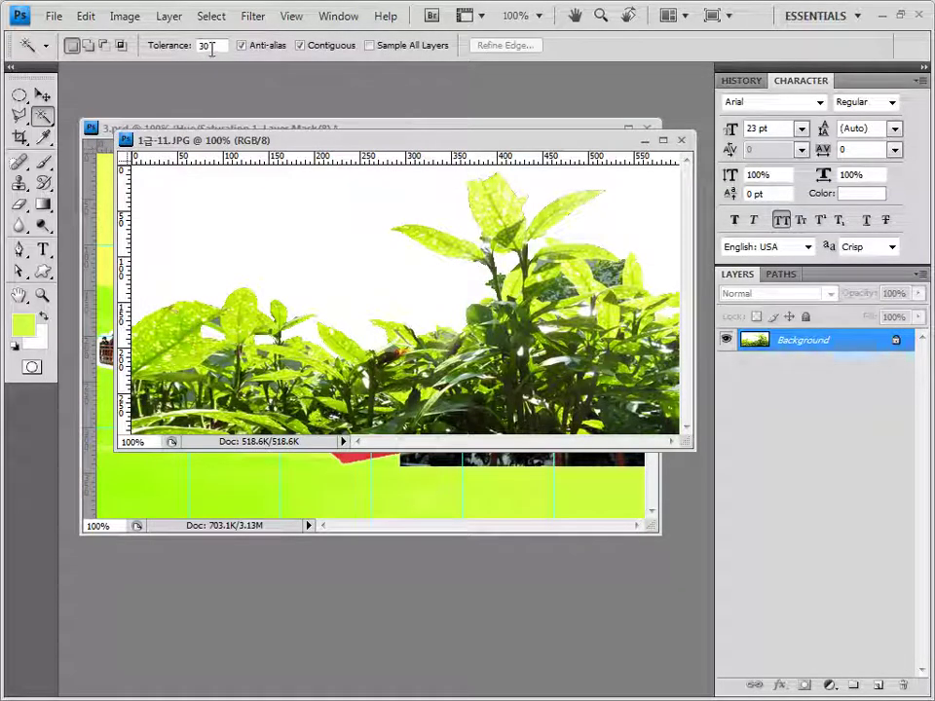
click(336, 252)
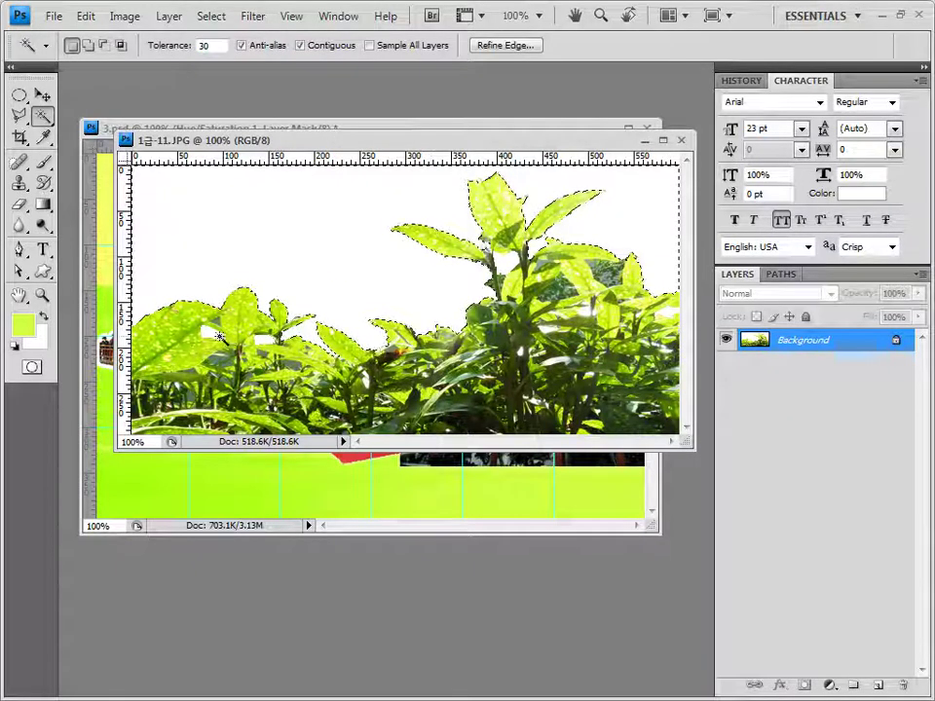
click(87, 44)
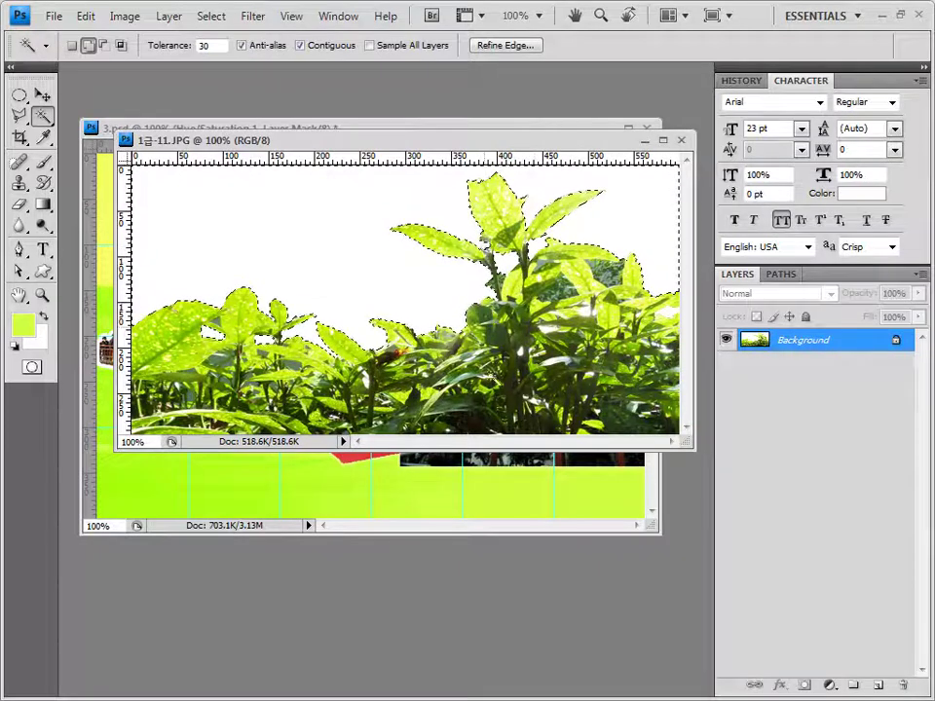
click(211, 17)
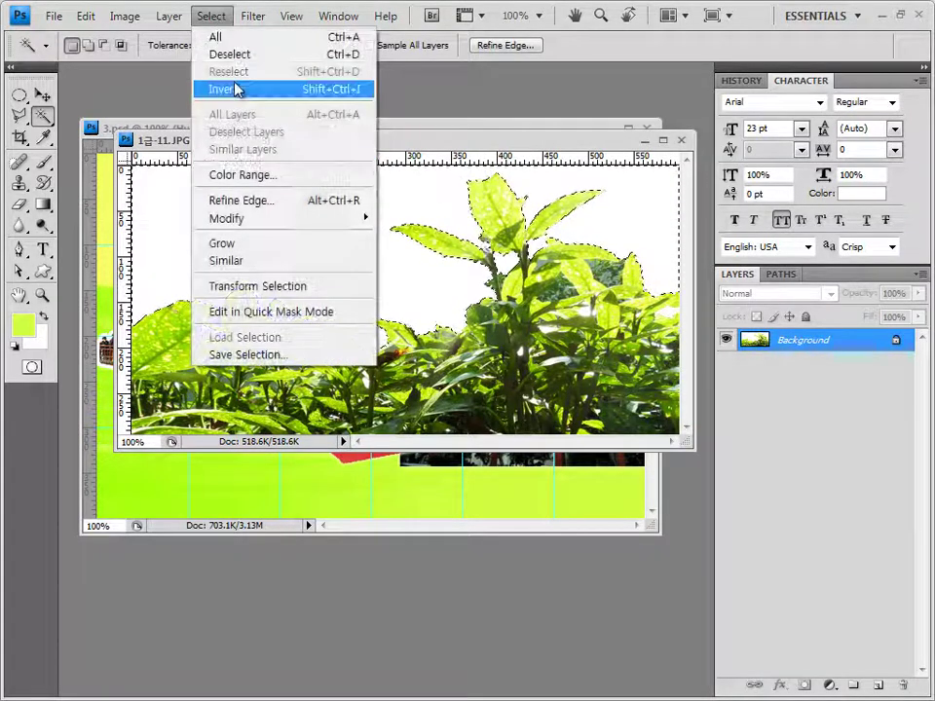
click(234, 89)
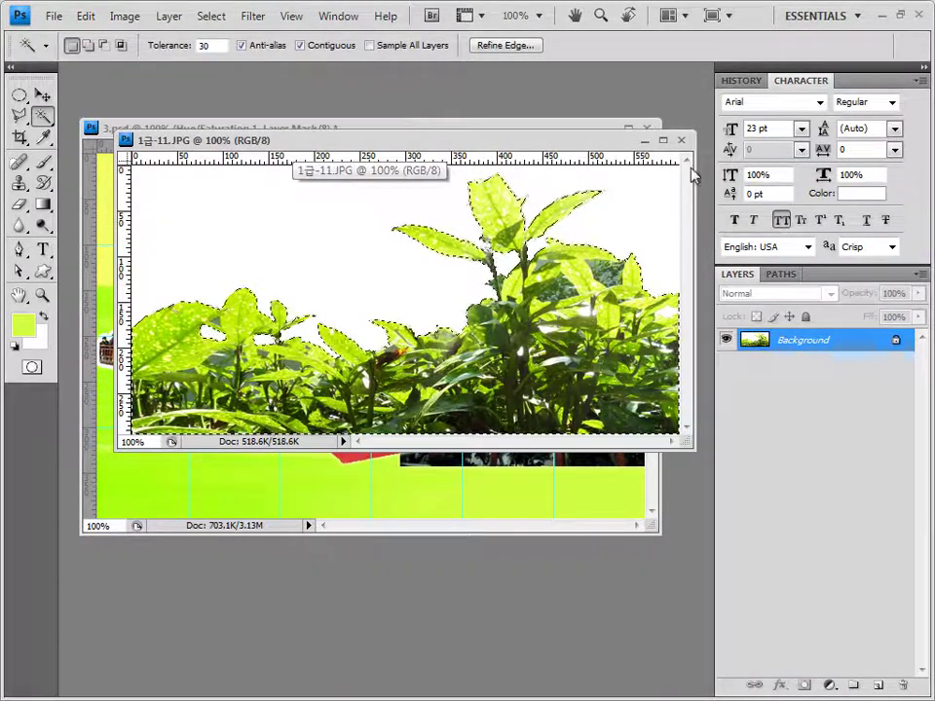
click(555, 128)
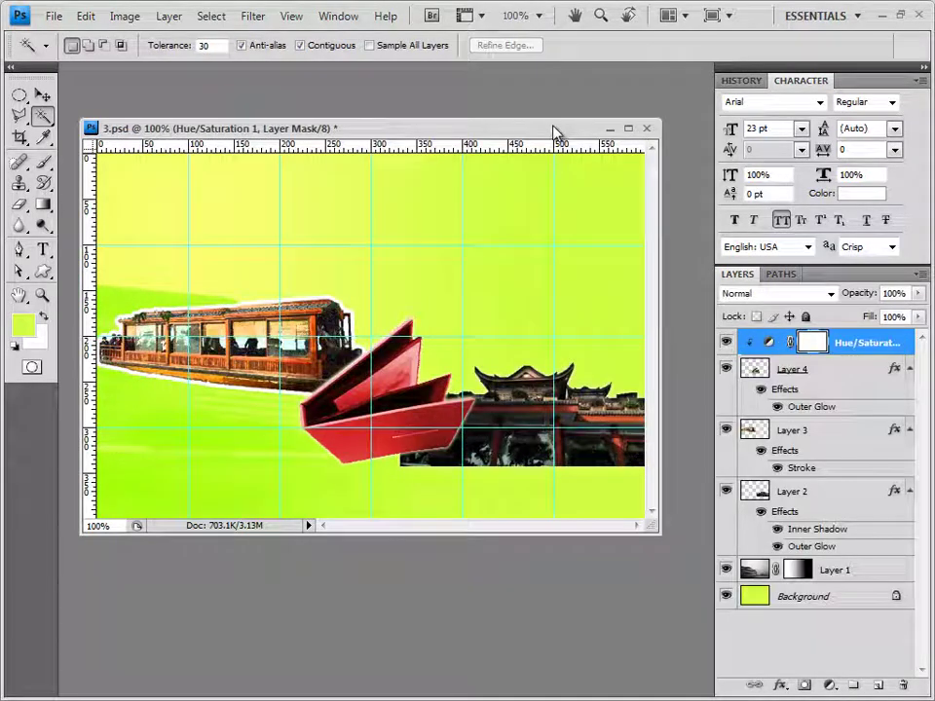
Paste the plants into 3.psd, flip them horizontally, scale them to about 93.6% and move them down to the canvas's lower left
key(ctrl+v)
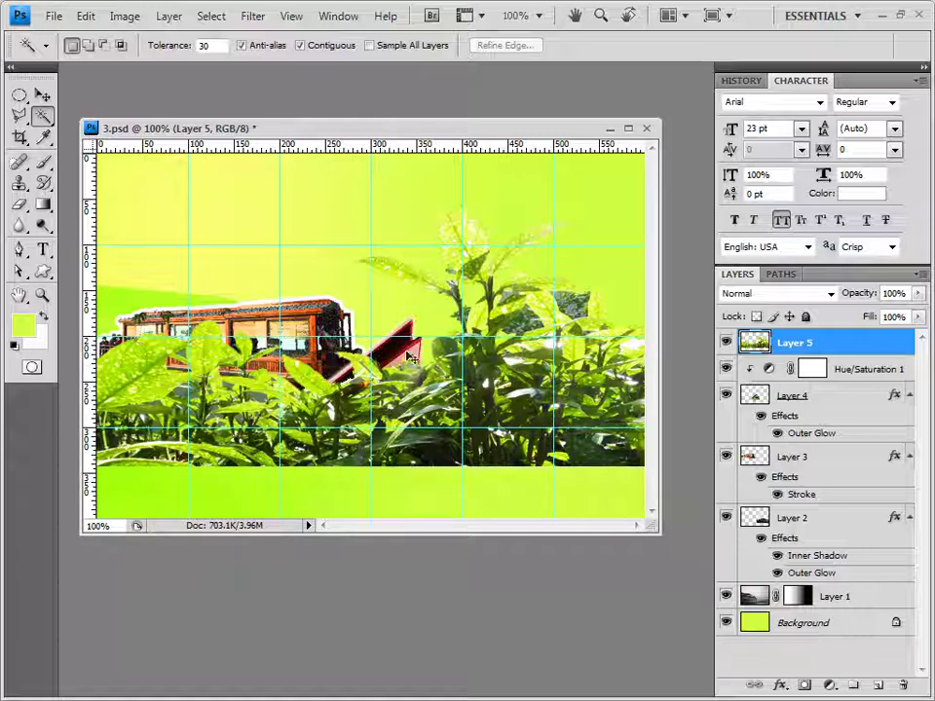
key(ctrl+t)
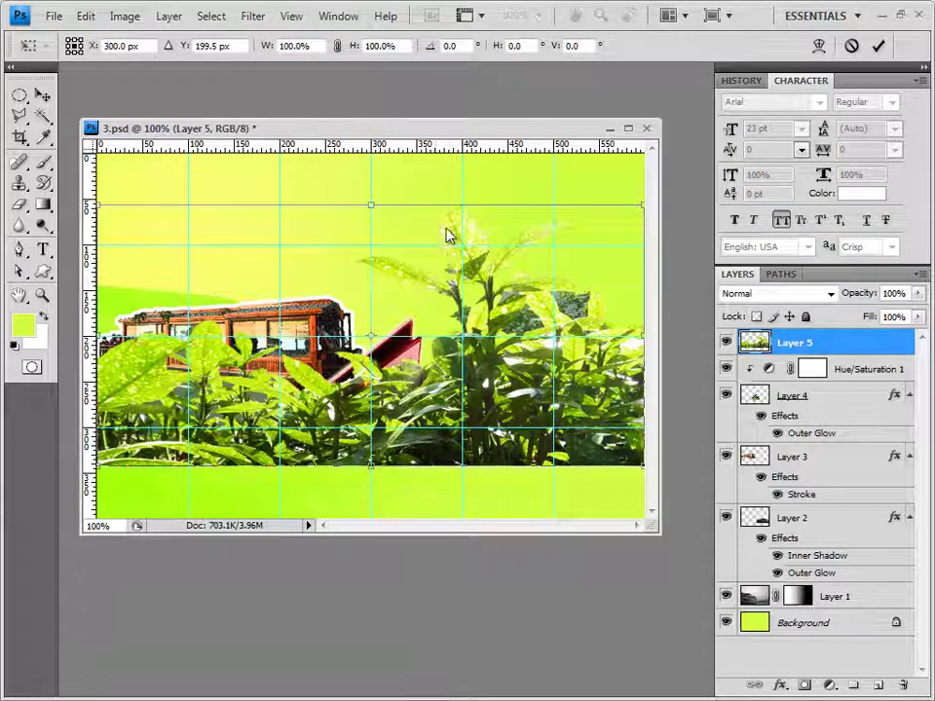
right_click(446, 233)
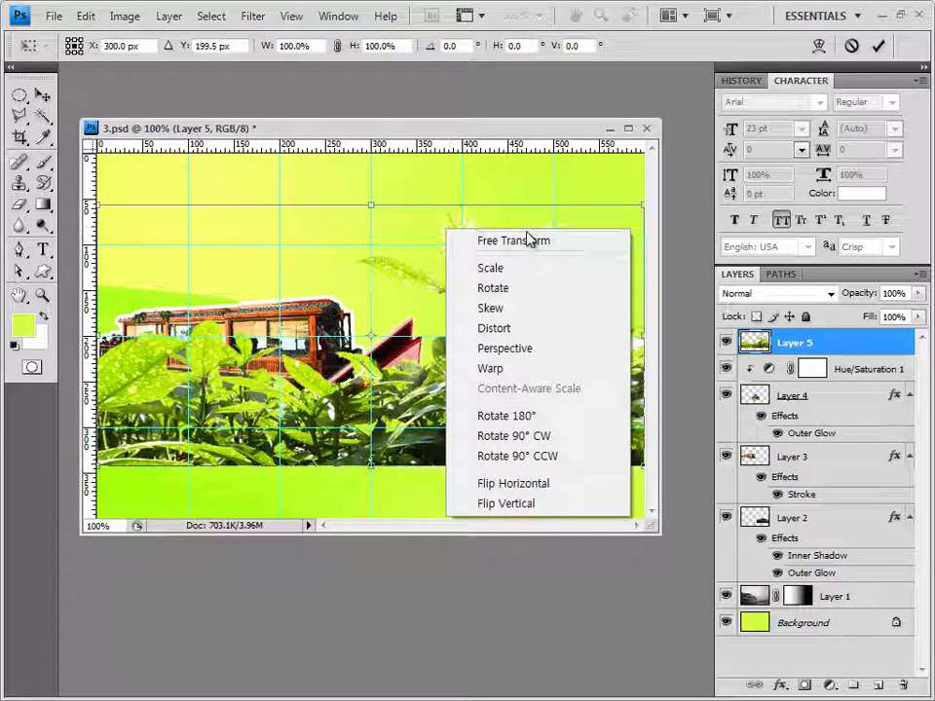
click(532, 487)
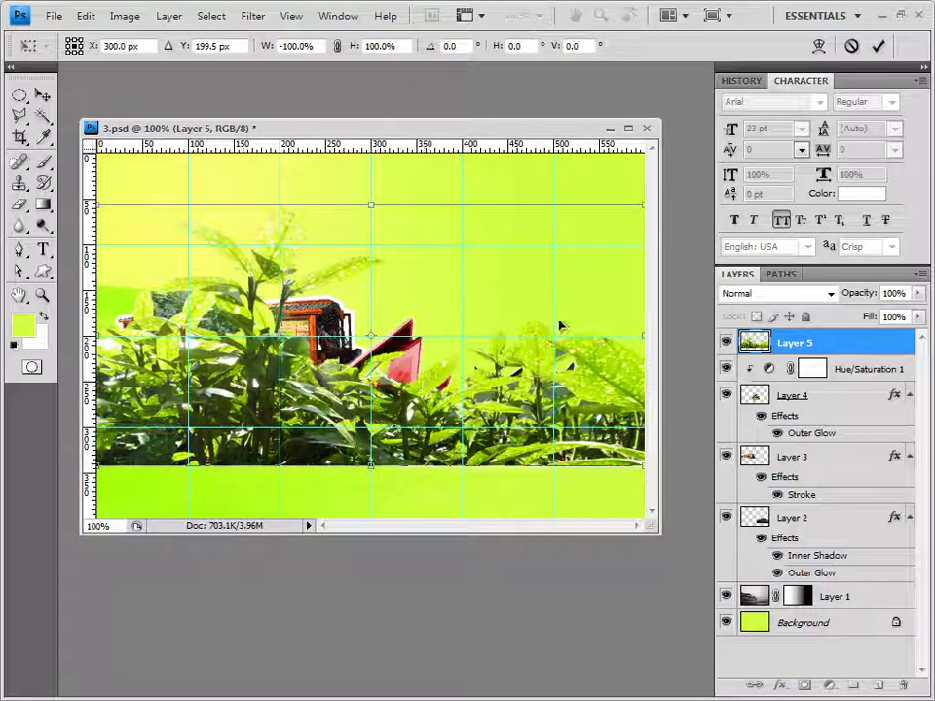
drag(645, 204, 609, 222)
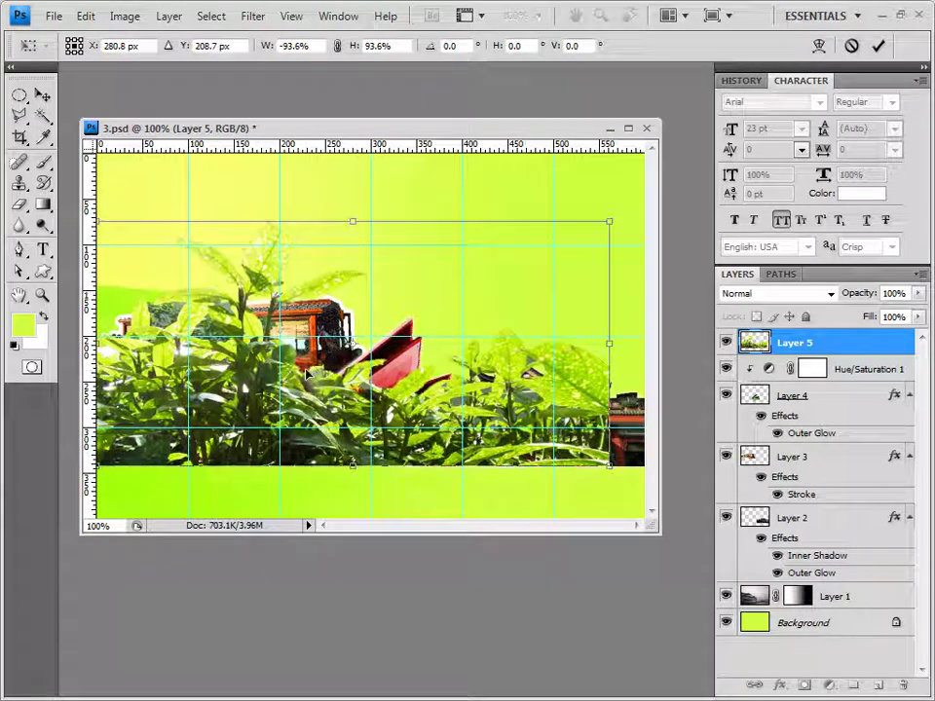
drag(305, 373, 304, 406)
key(Return)
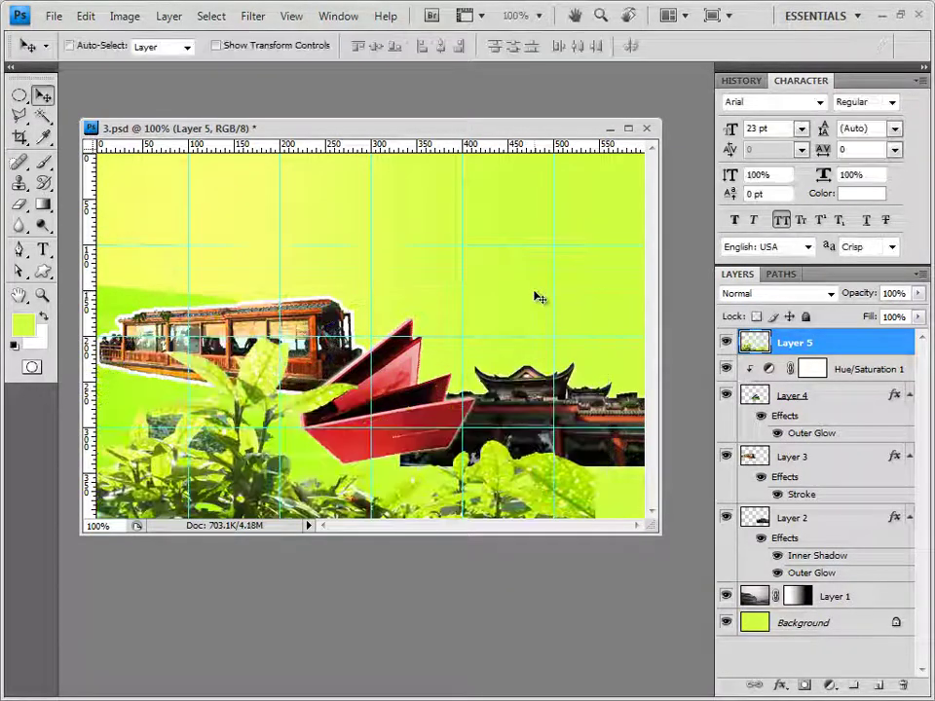
Add Bevel and Emboss and Outer Glow layer styles to the plant layer with their default settings
click(780, 685)
click(831, 572)
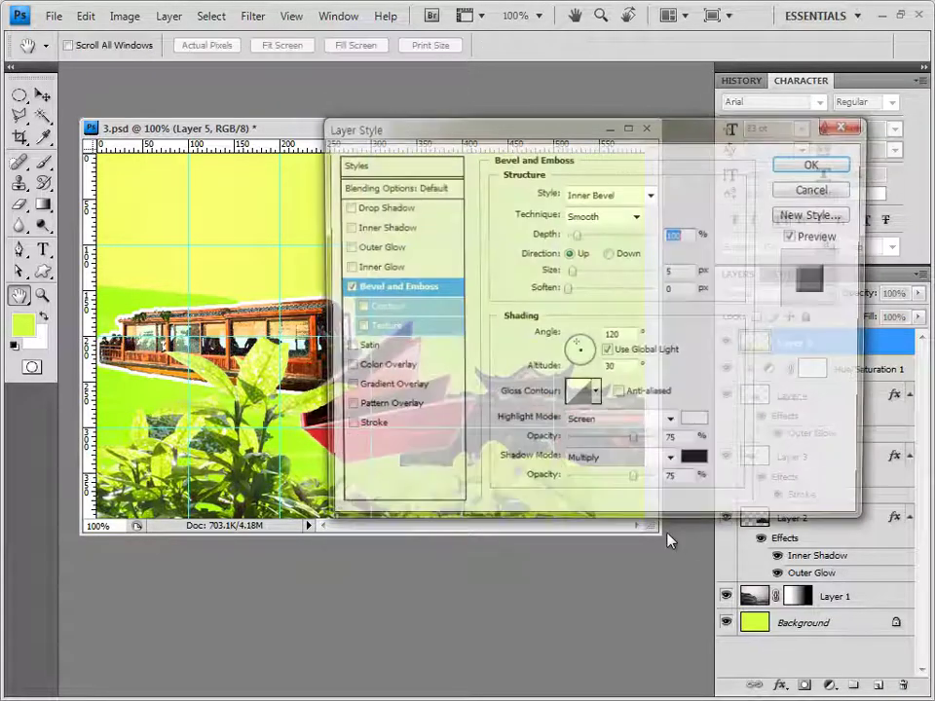
click(394, 255)
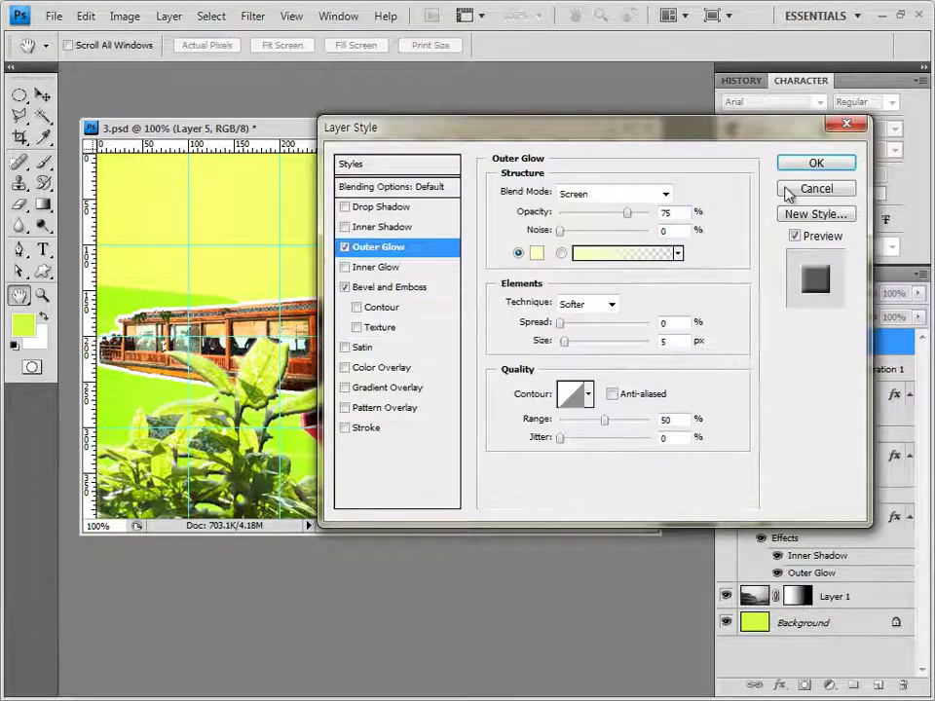
click(819, 168)
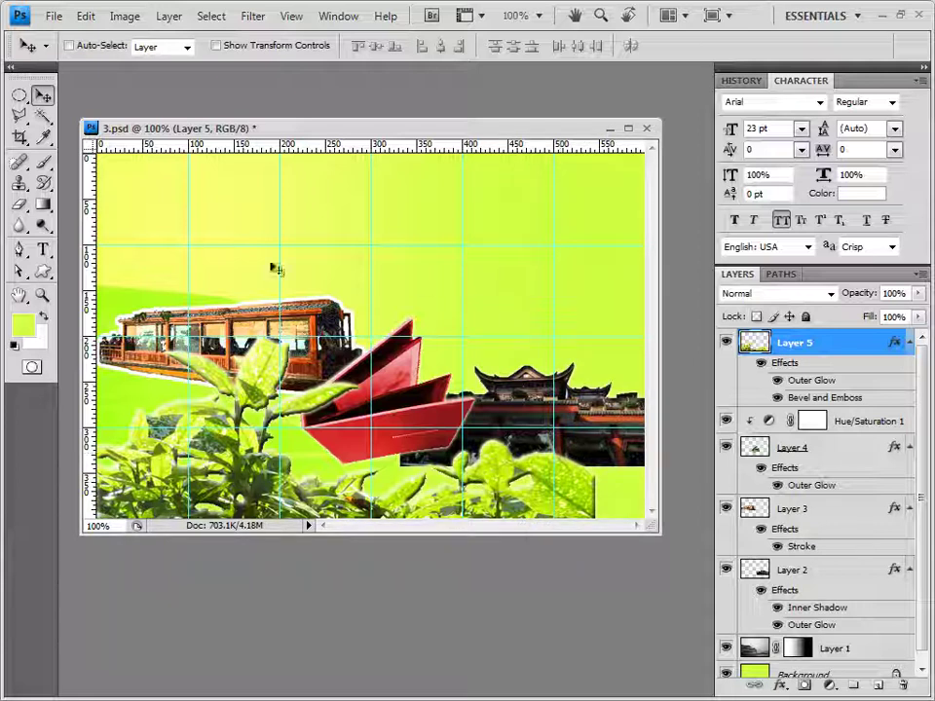
Replace the custom shapes with the Banners and Awards set and choose the round serrated seal for a shape layer
click(43, 272)
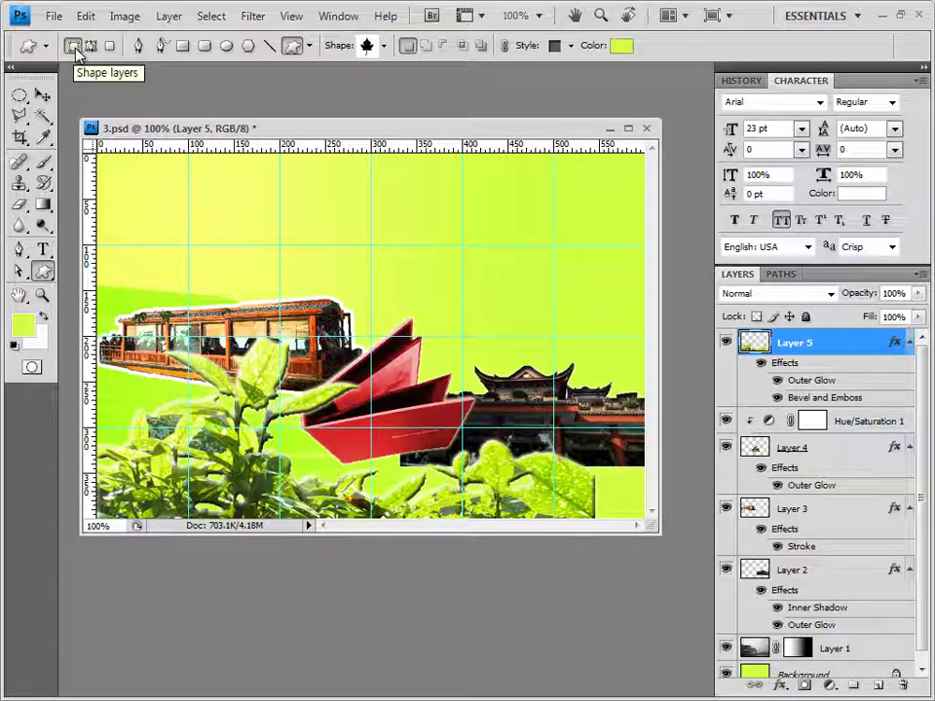
click(385, 47)
click(472, 77)
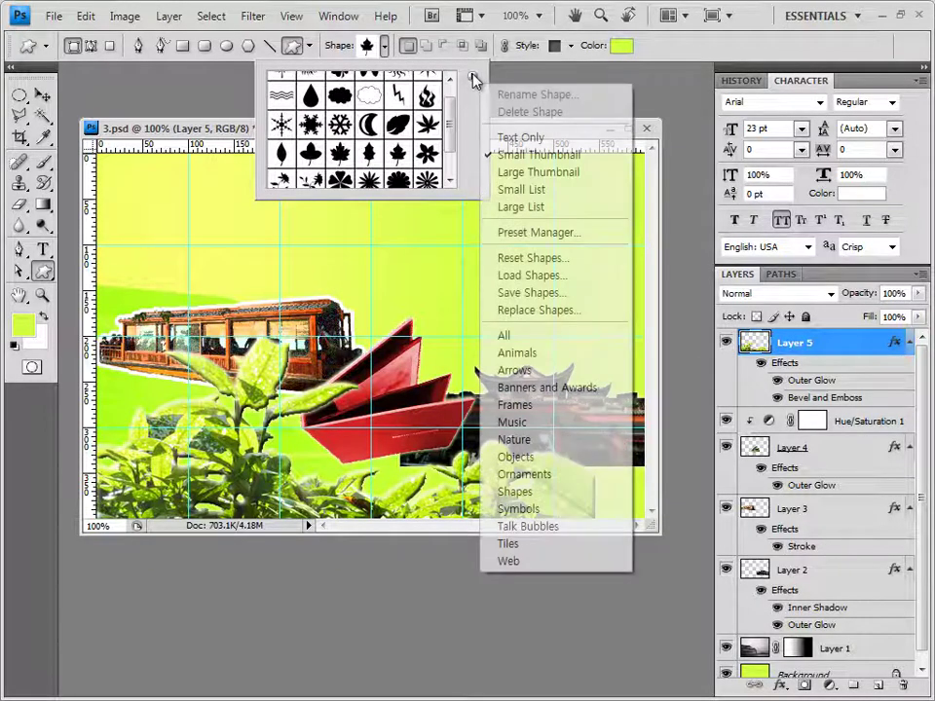
click(588, 388)
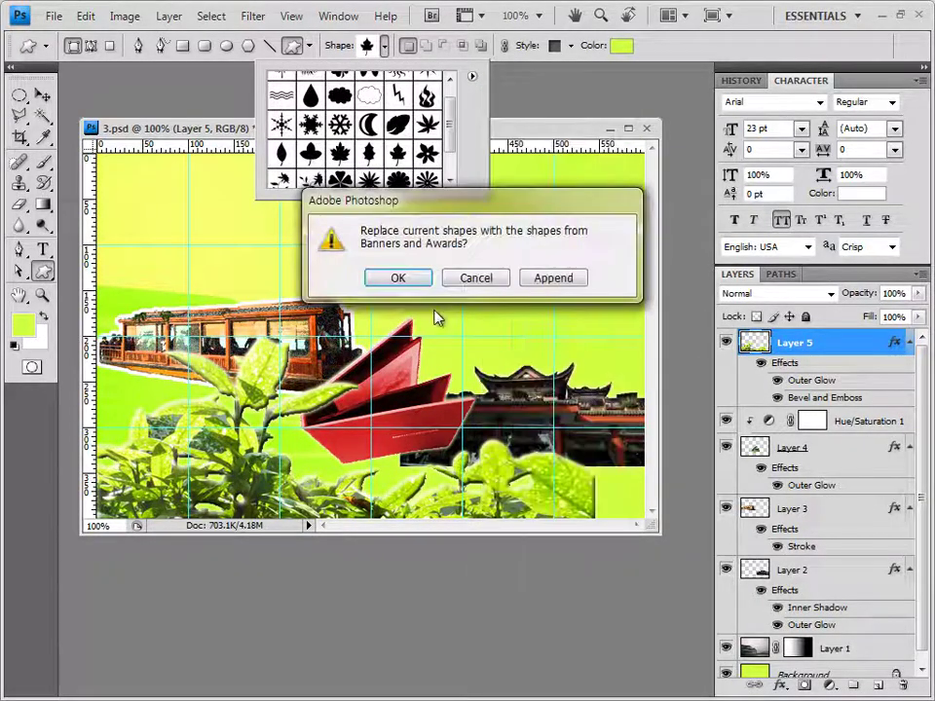
click(414, 275)
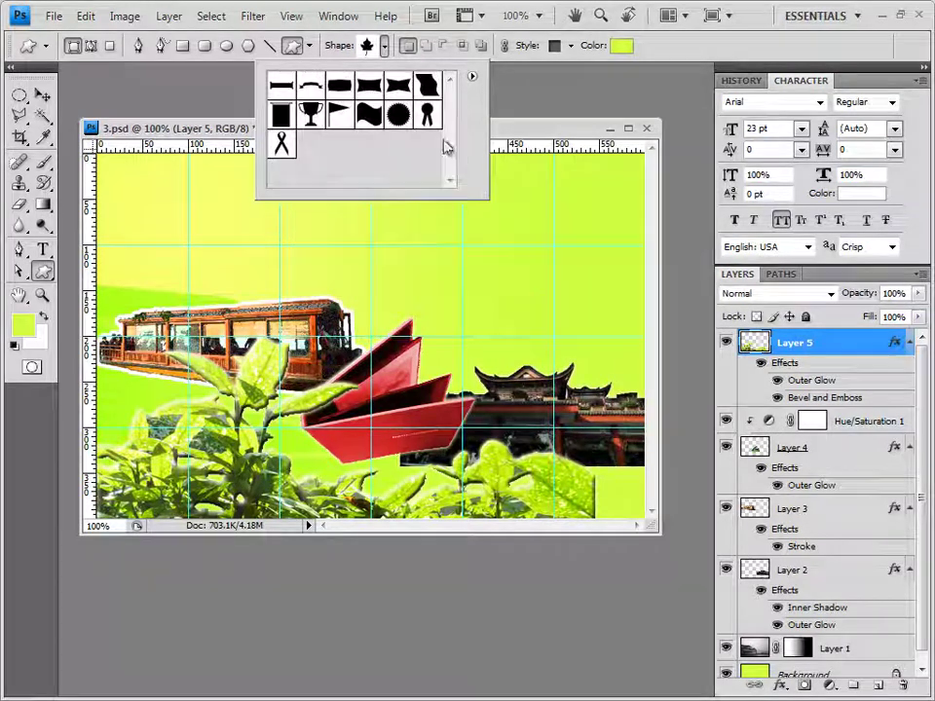
click(399, 116)
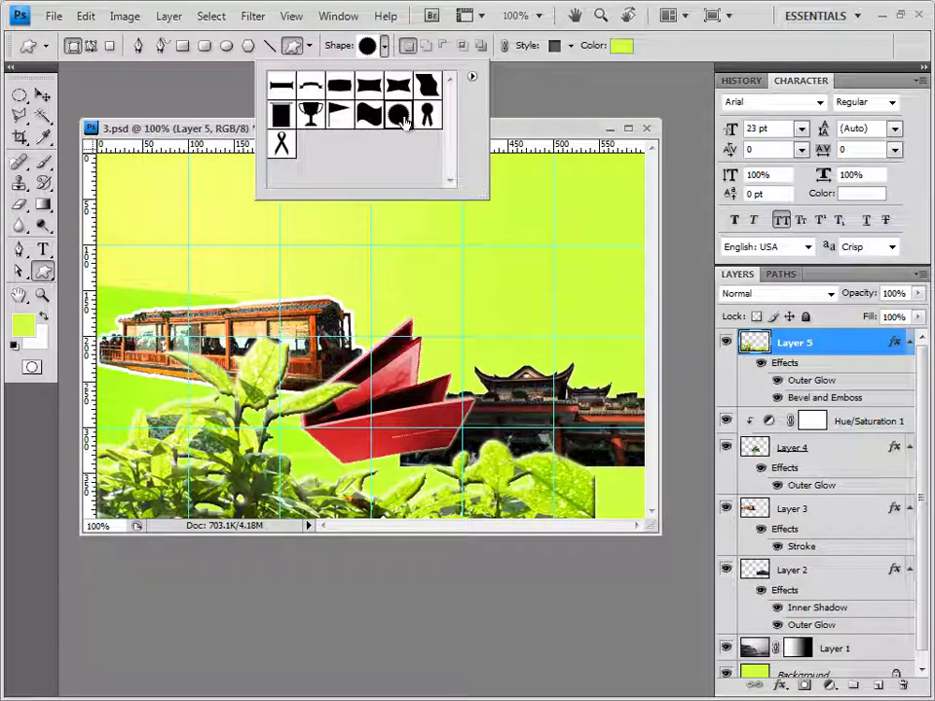
click(256, 120)
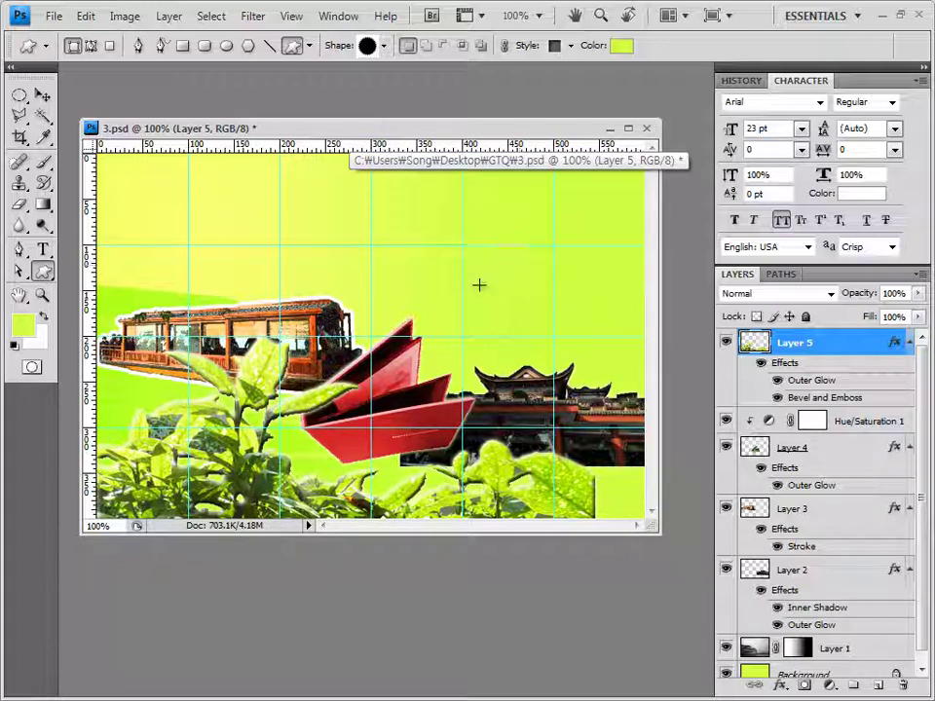
Draw the seal about 215 px wide over the canvas's upper right corner and clear its preset layer style
drag(477, 285, 674, 85)
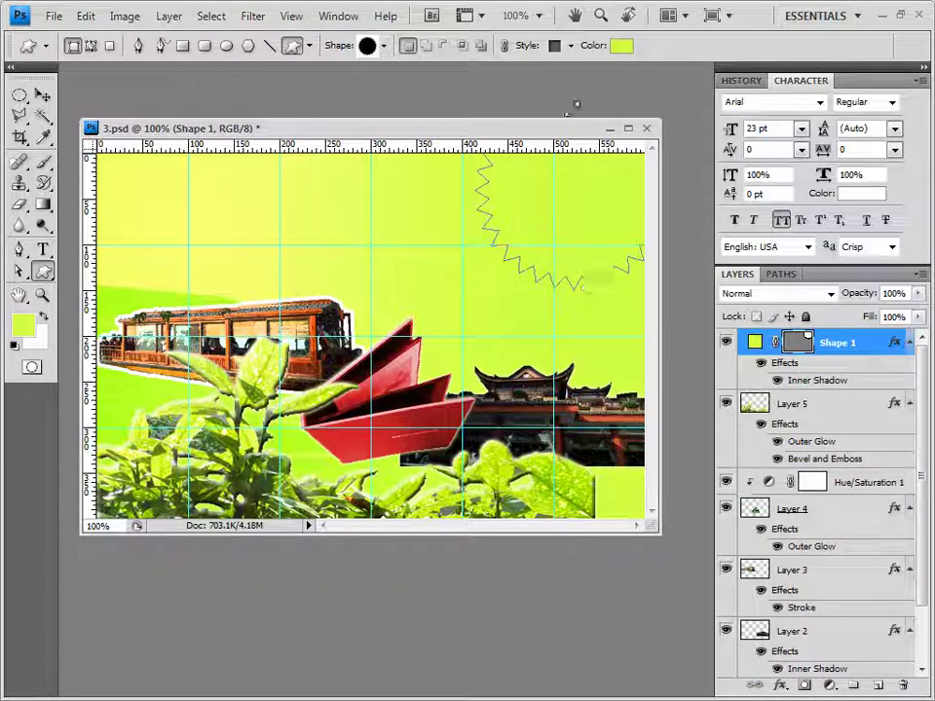
click(571, 45)
click(468, 87)
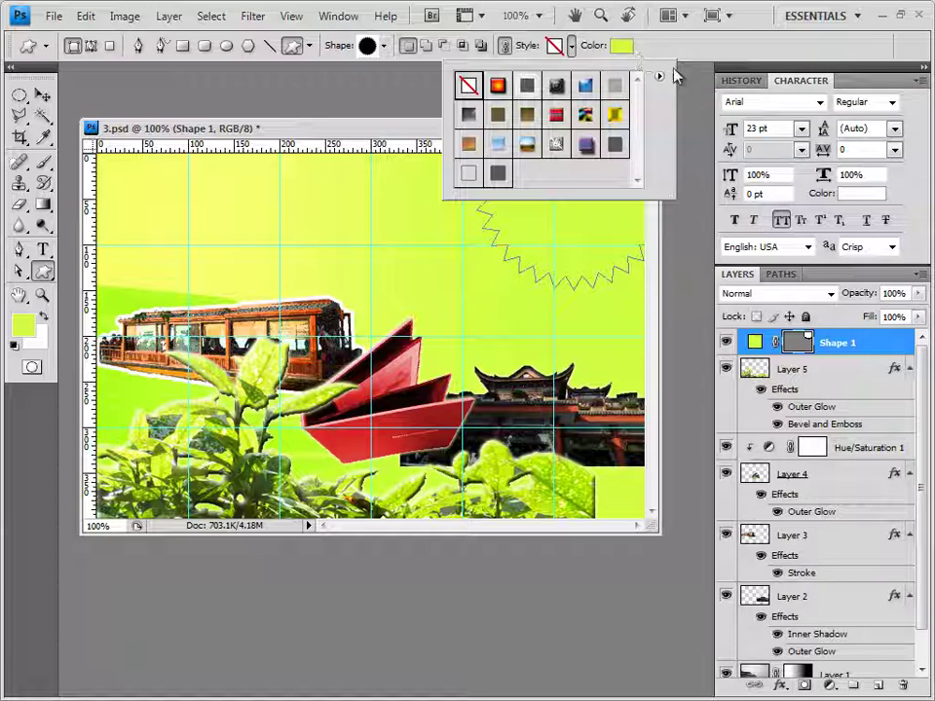
Start a Gradient Overlay on the seal layer and give its gradient a black #000000 start stop
click(780, 687)
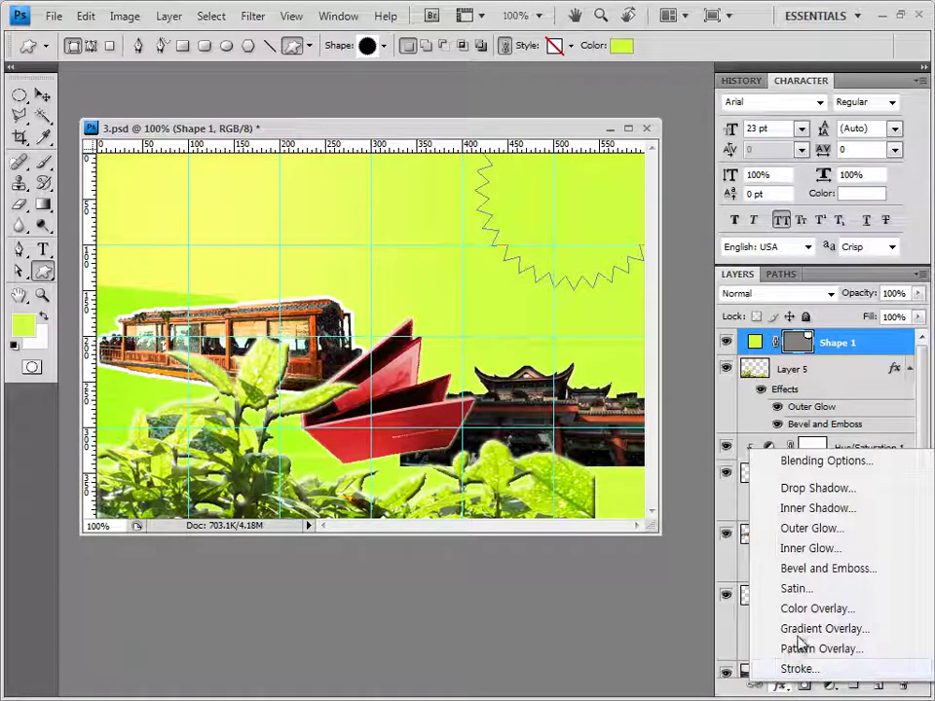
click(794, 629)
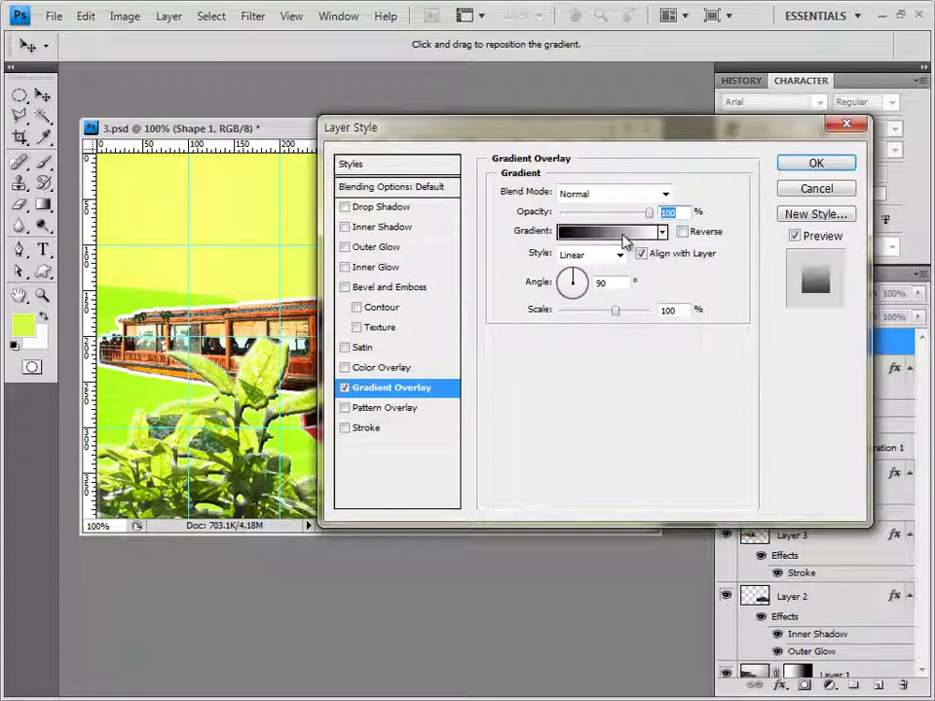
click(624, 236)
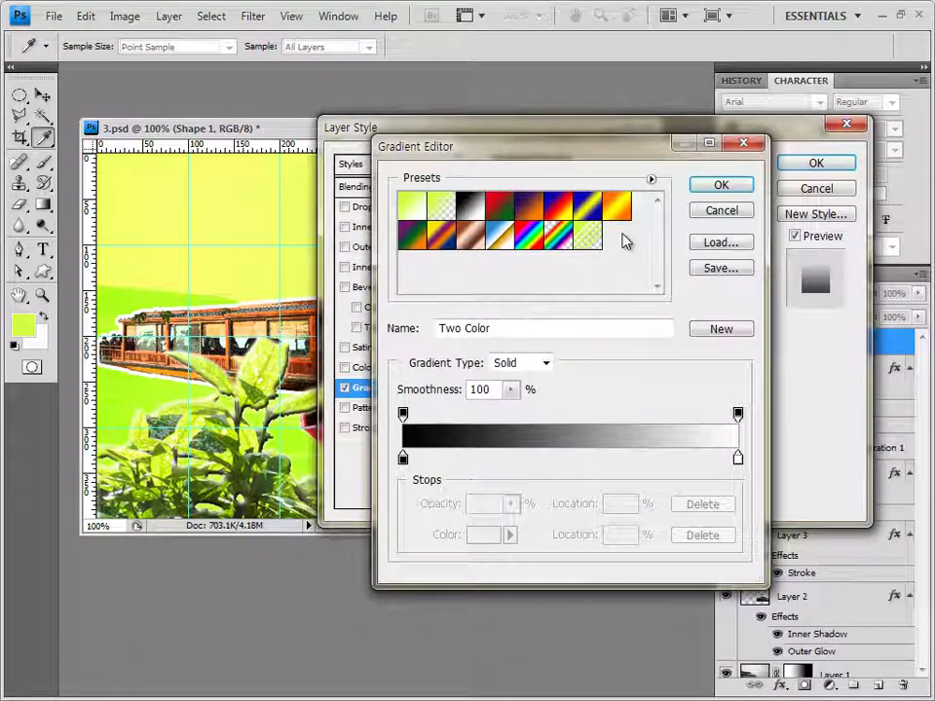
click(403, 458)
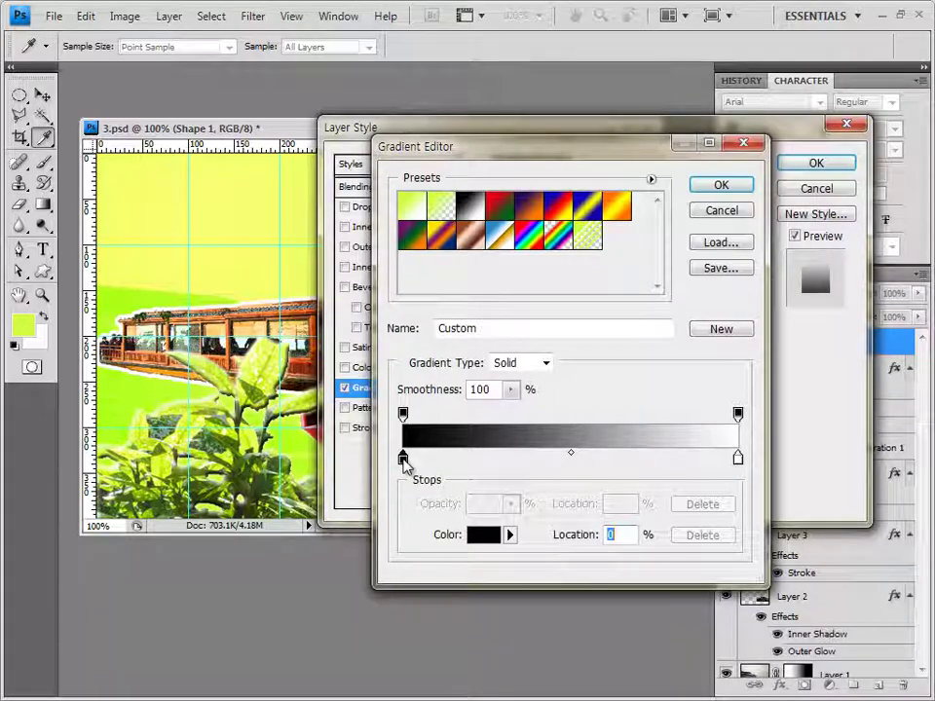
double_click(403, 457)
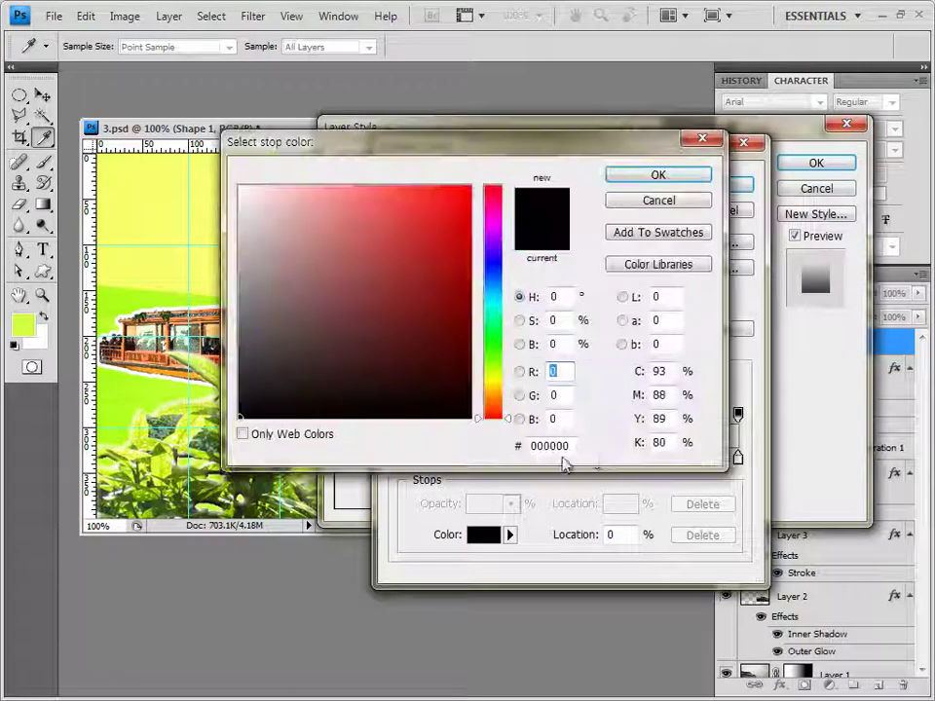
click(675, 180)
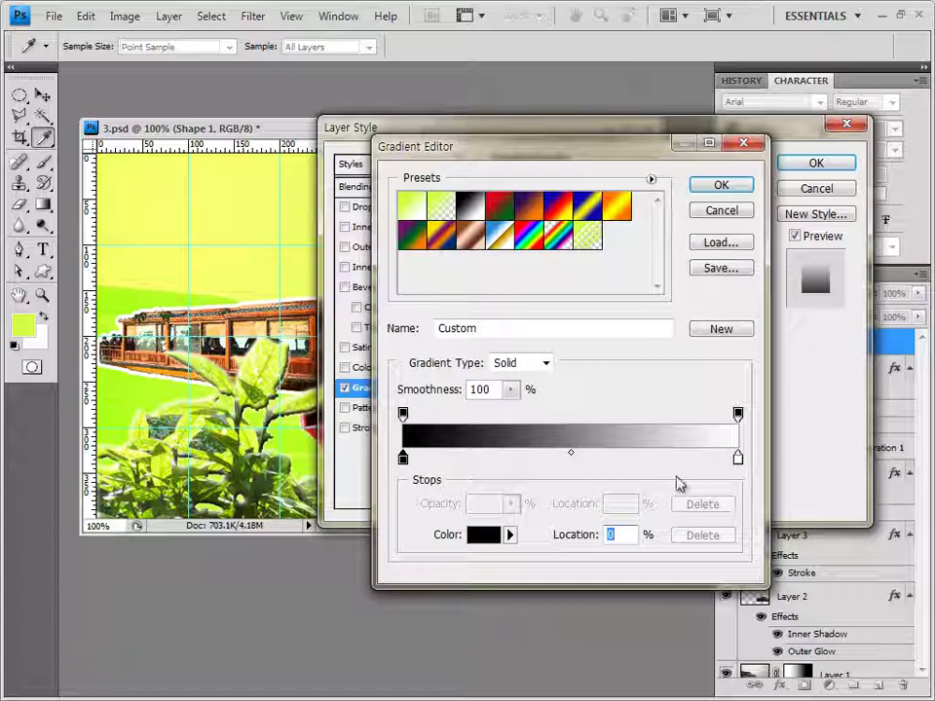
Set the seal gradient's end stop to #ff0000 and apply the linear Gradient Overlay together with a Stroke
click(737, 458)
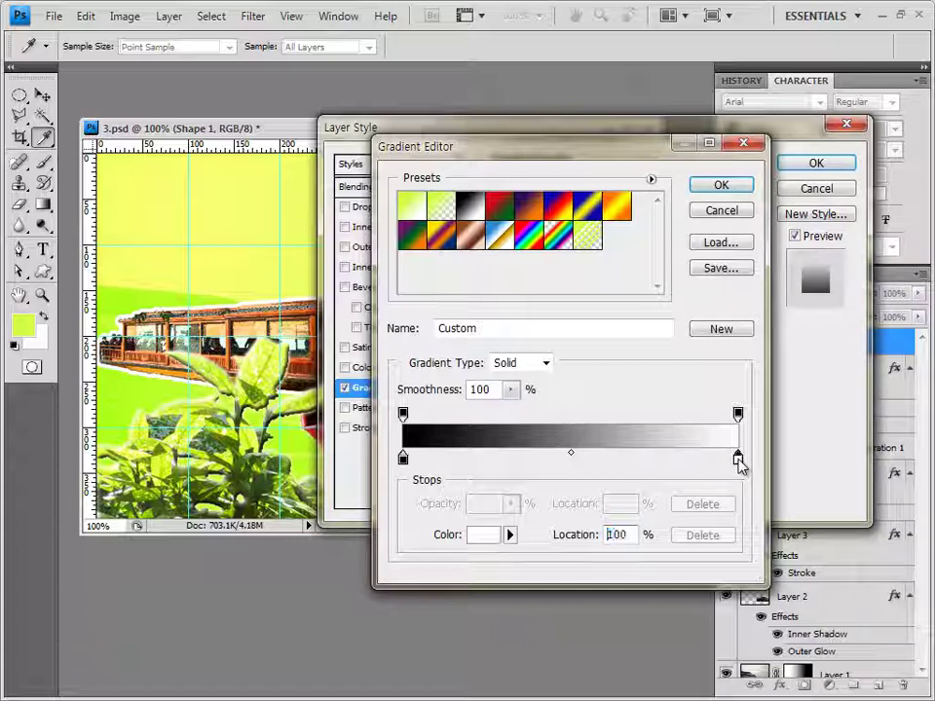
double_click(738, 458)
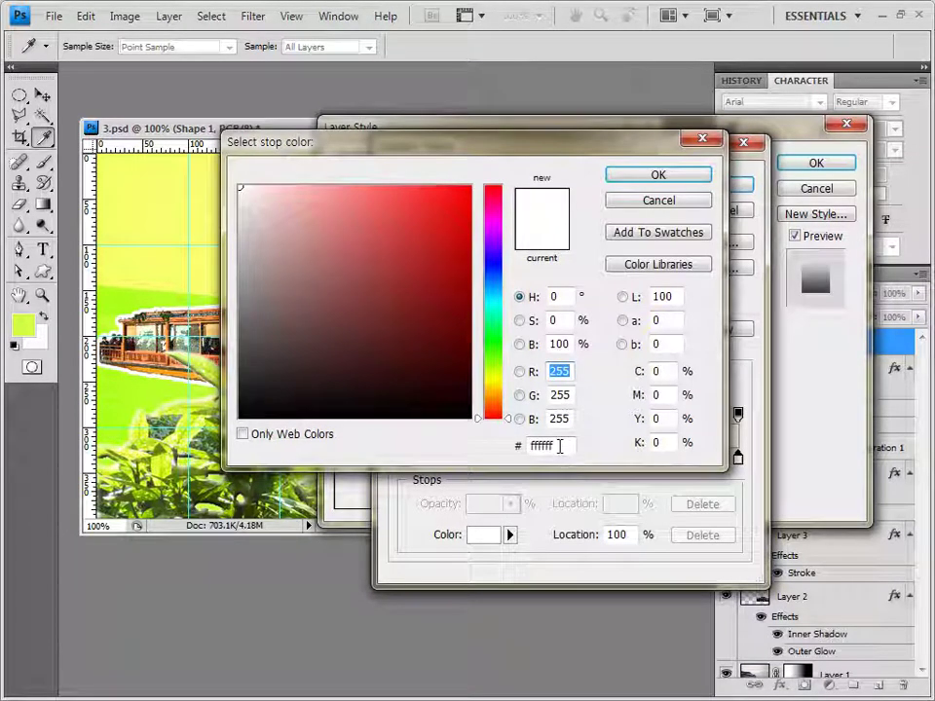
drag(558, 445, 540, 443)
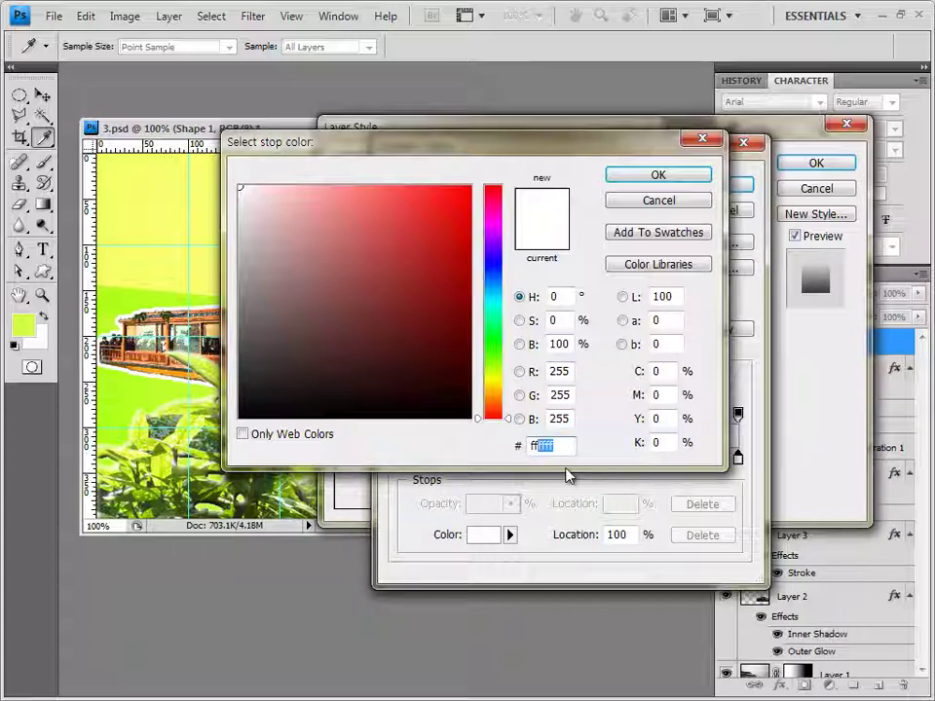
text(0000)
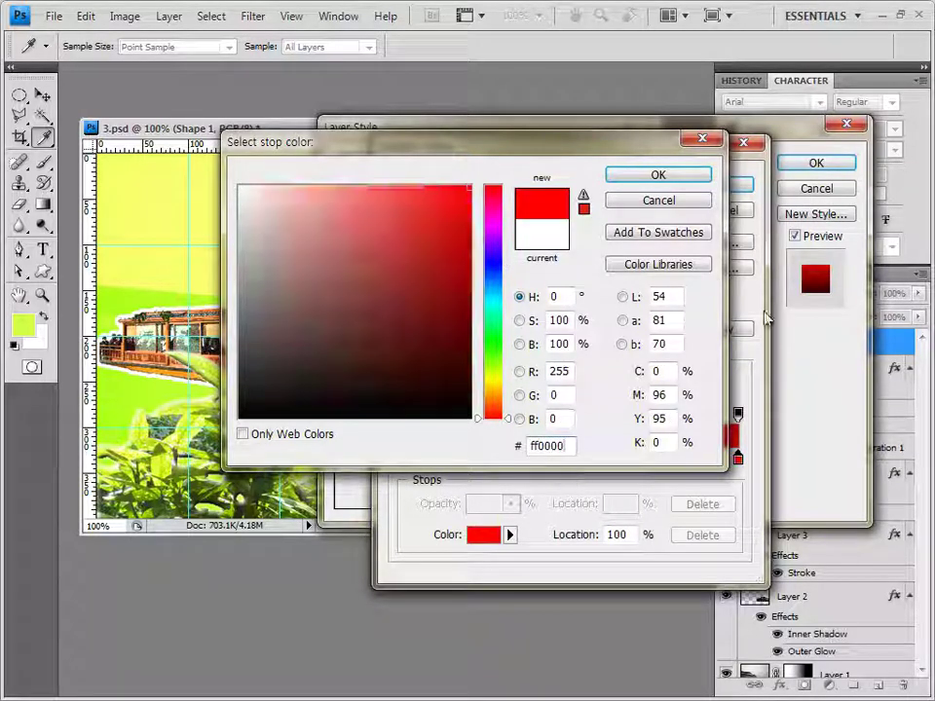
click(656, 176)
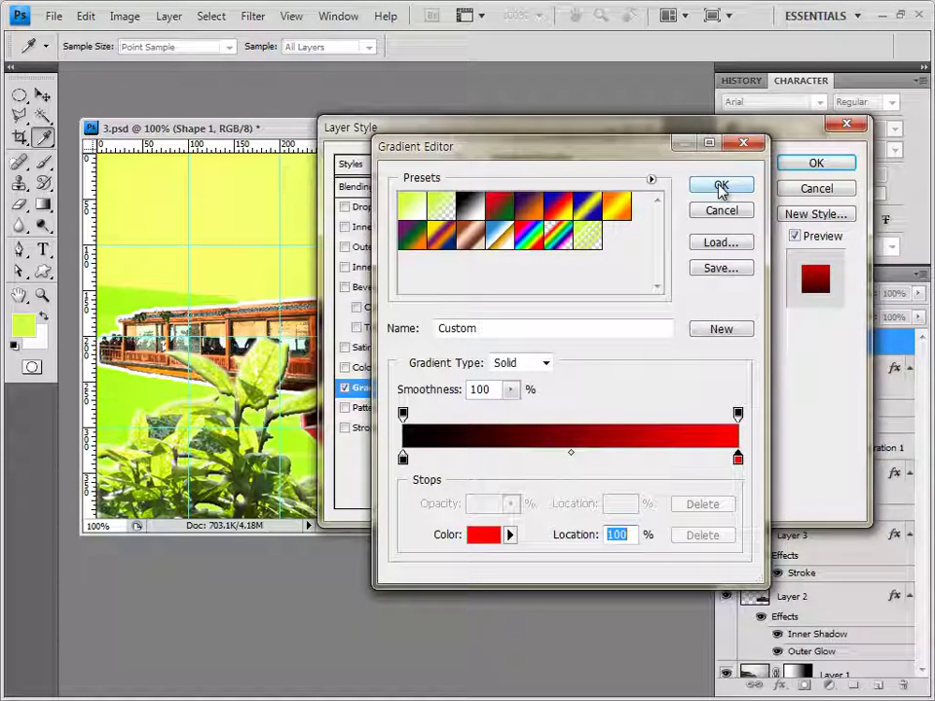
click(721, 188)
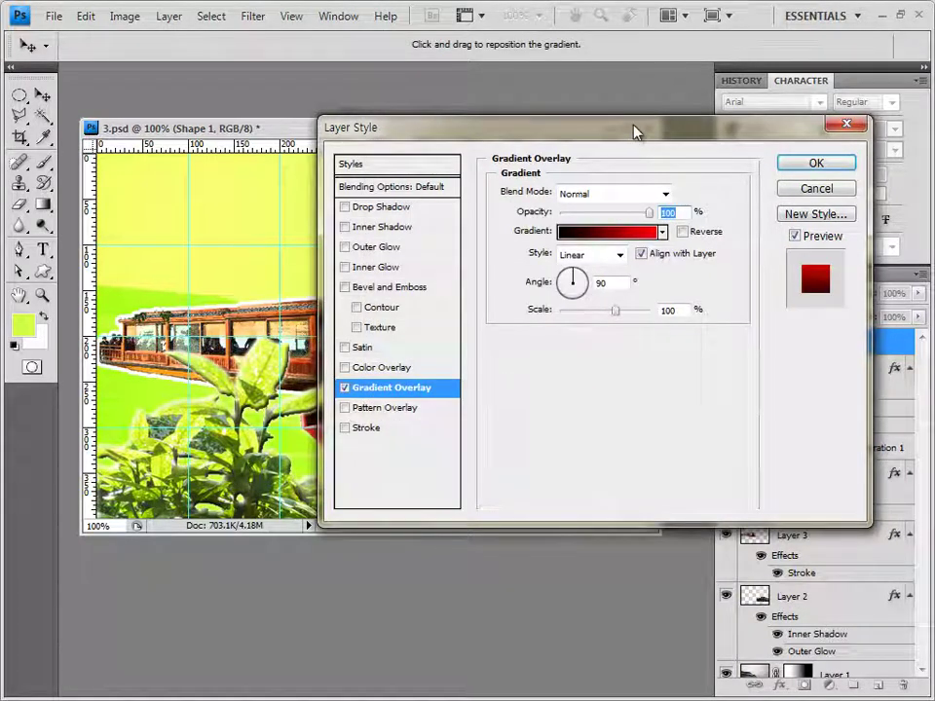
drag(637, 131, 578, 351)
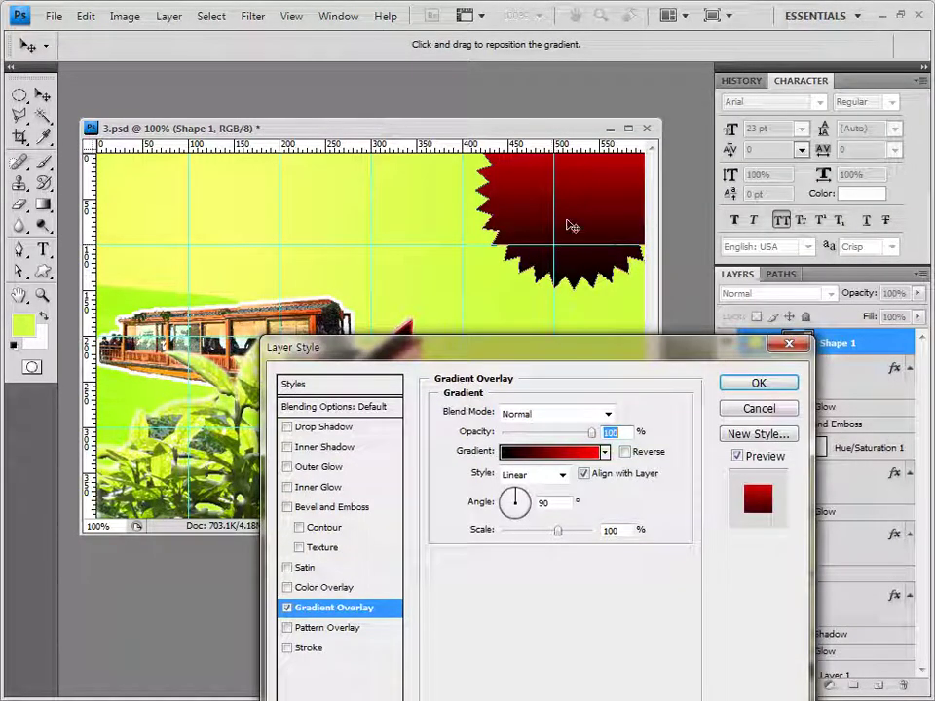
click(781, 385)
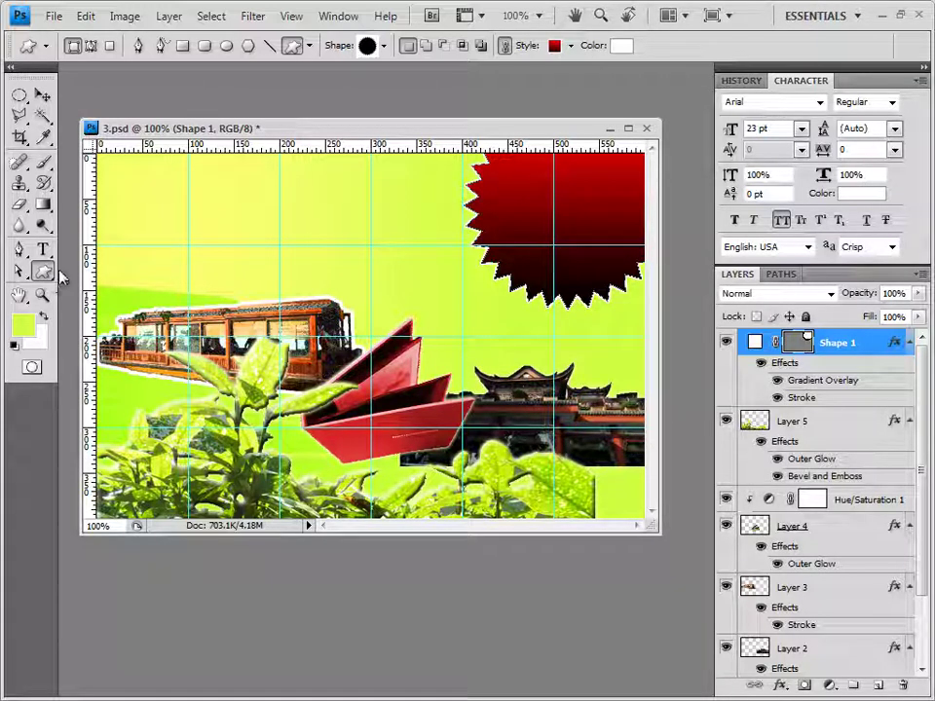
Replace the custom shapes with the Nature set and choose the four-leaf clover shape
click(385, 46)
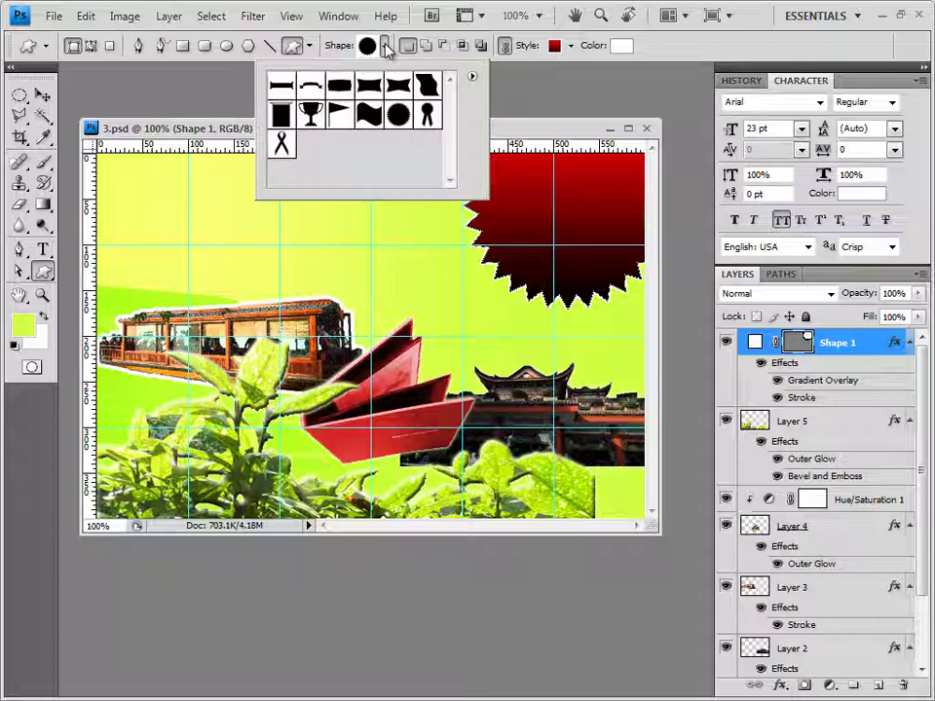
click(472, 79)
click(546, 438)
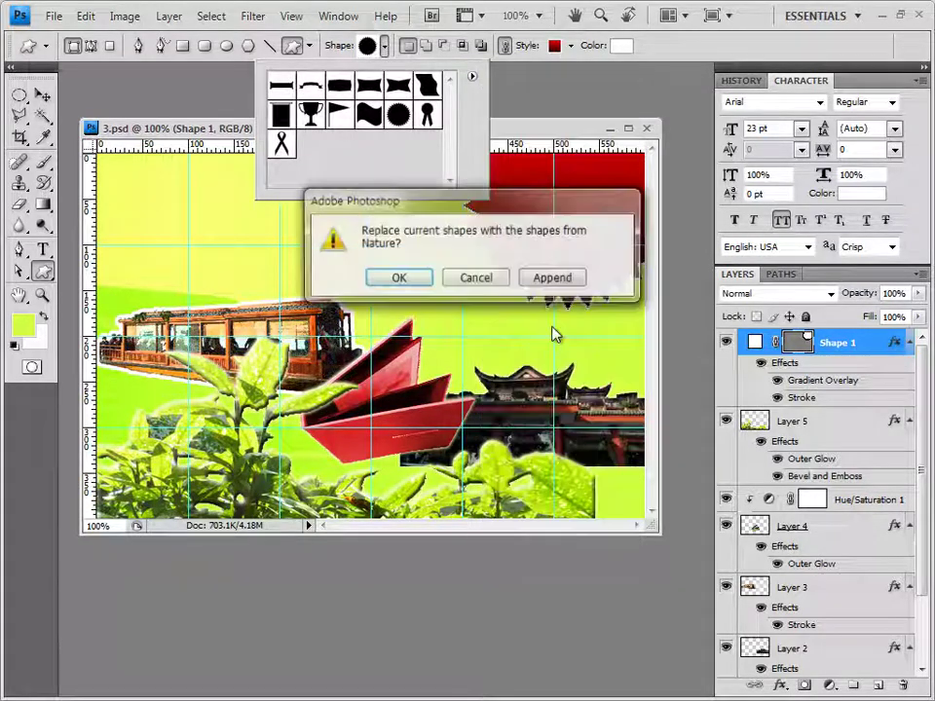
click(398, 278)
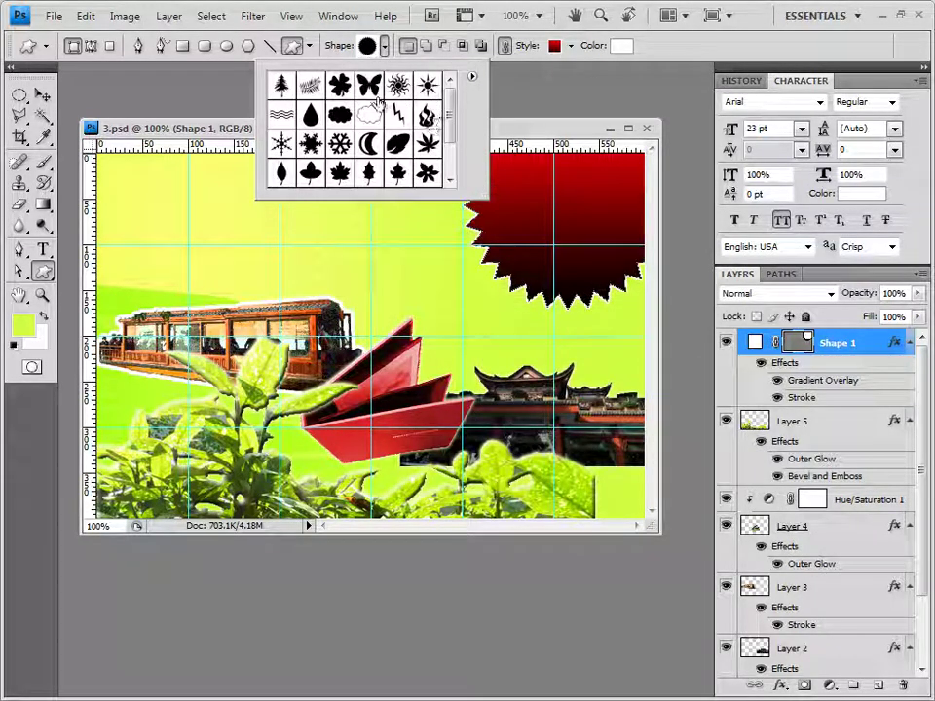
click(343, 87)
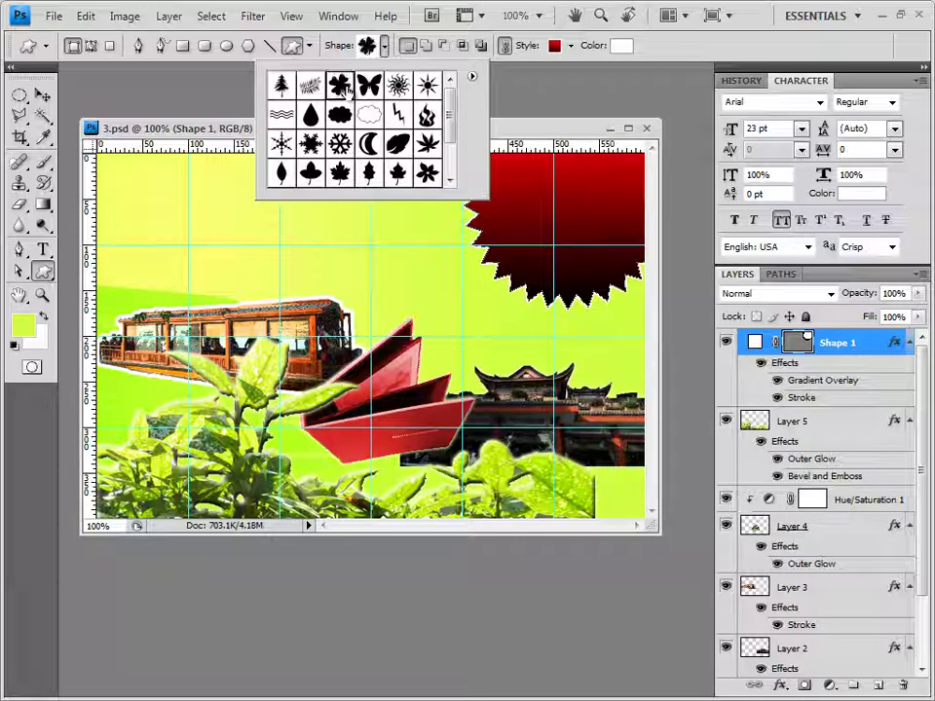
click(512, 137)
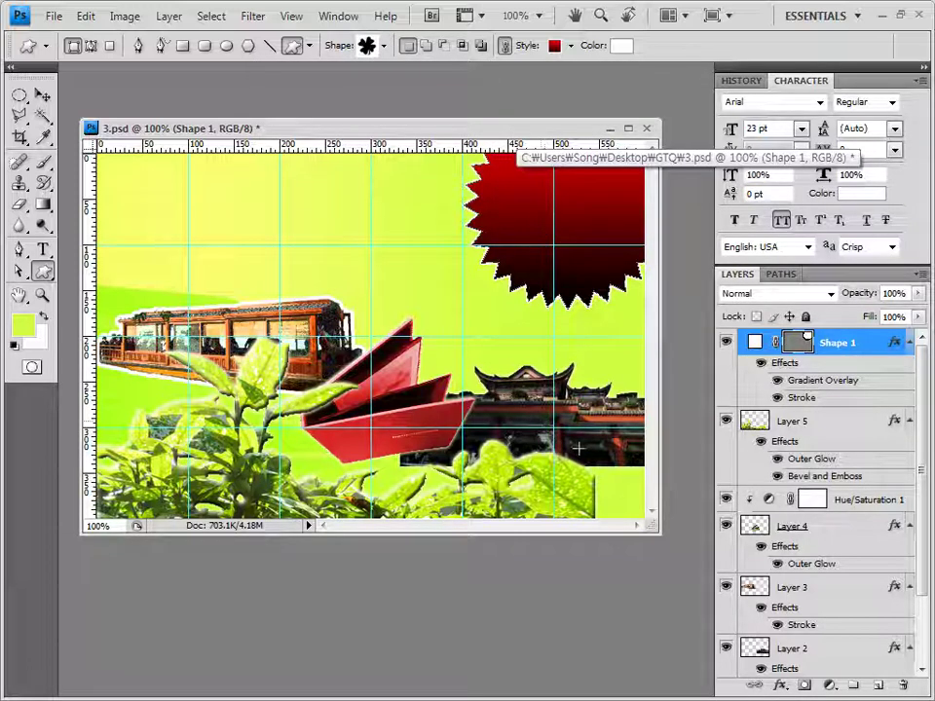
Draw the clover about 165 px wide over the canvas's lower right corner and clear its inherited layer style
drag(541, 409, 693, 557)
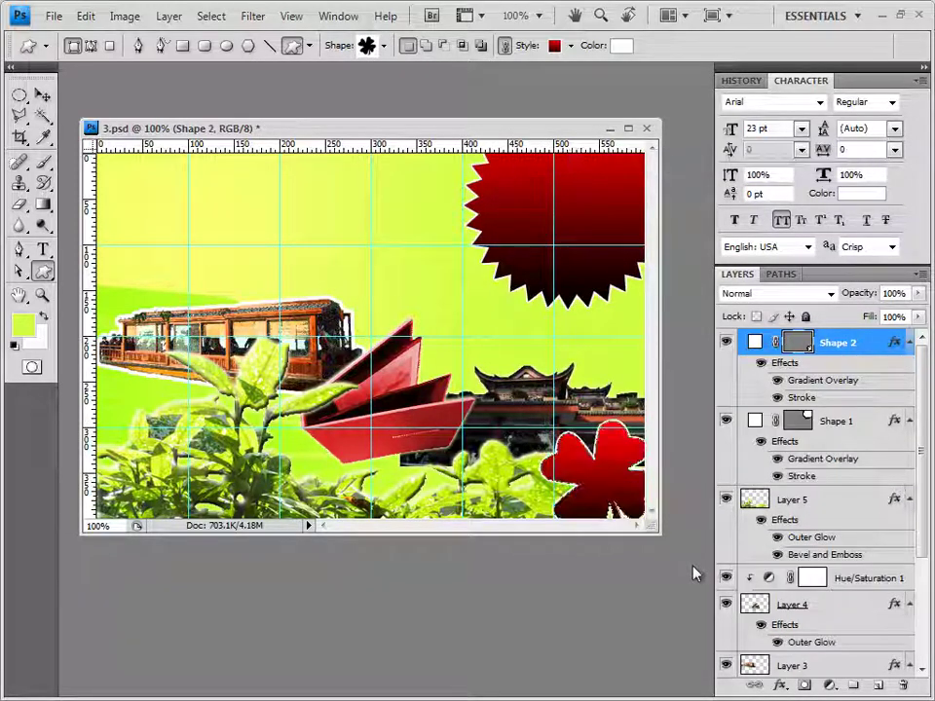
click(571, 46)
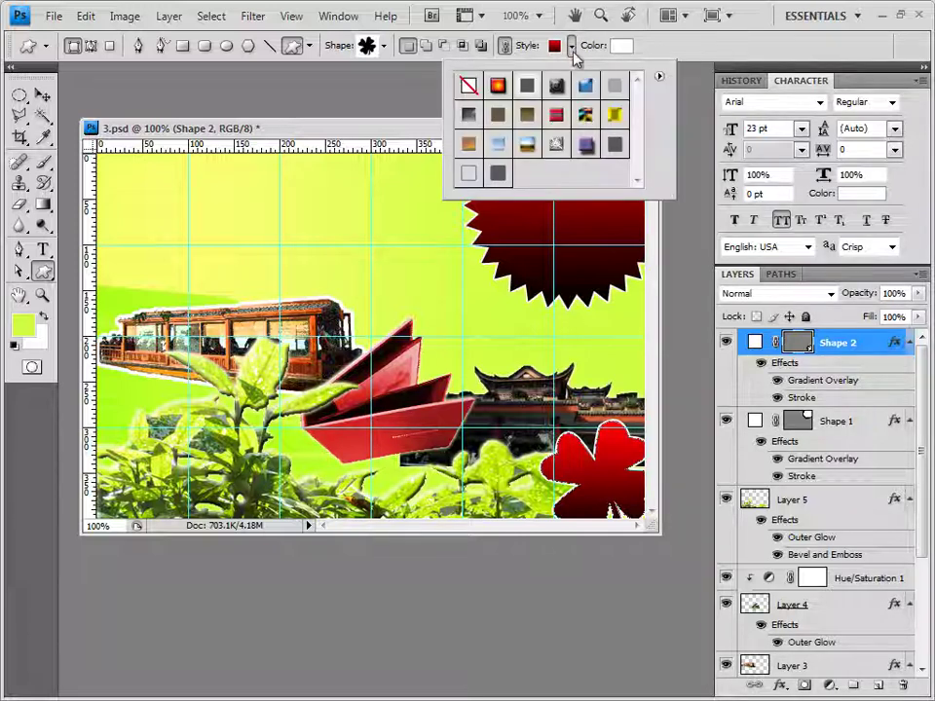
click(469, 86)
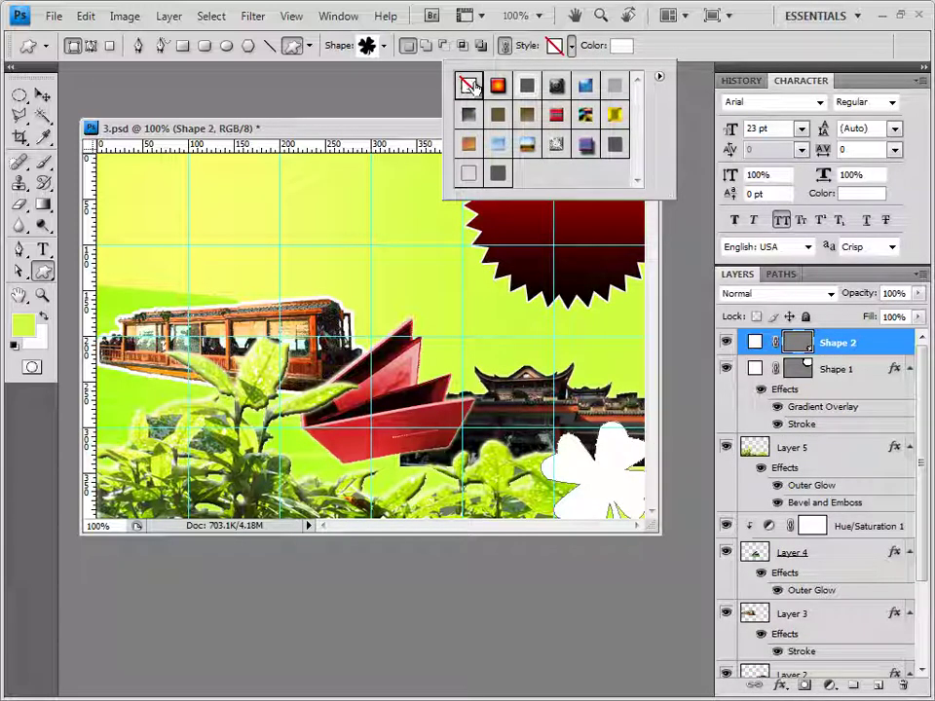
Set the clover shape's fill color to #66b500
click(624, 52)
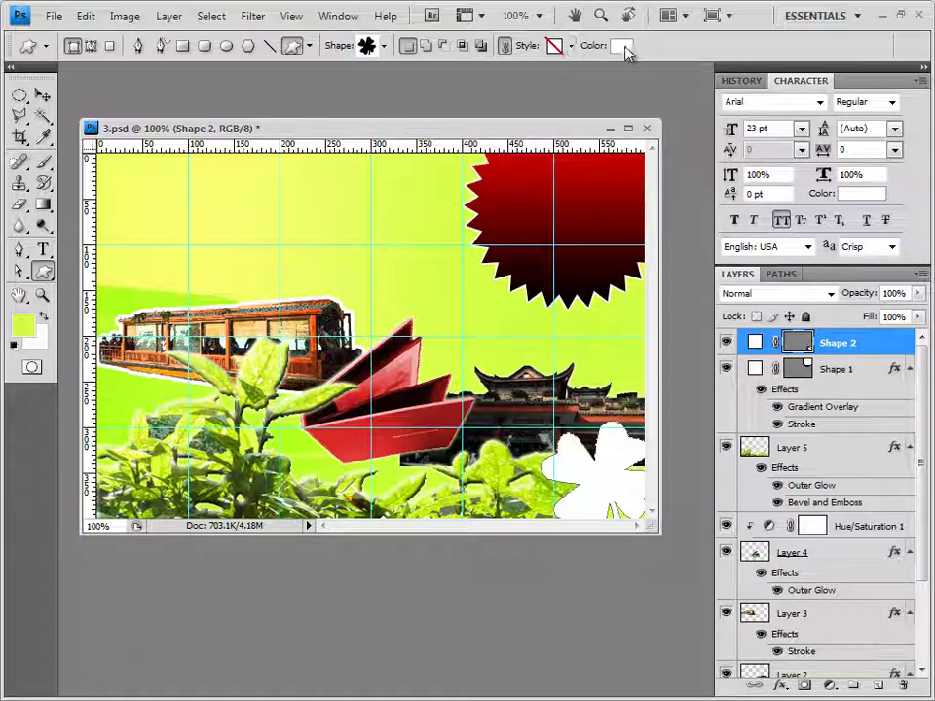
text(66b500)
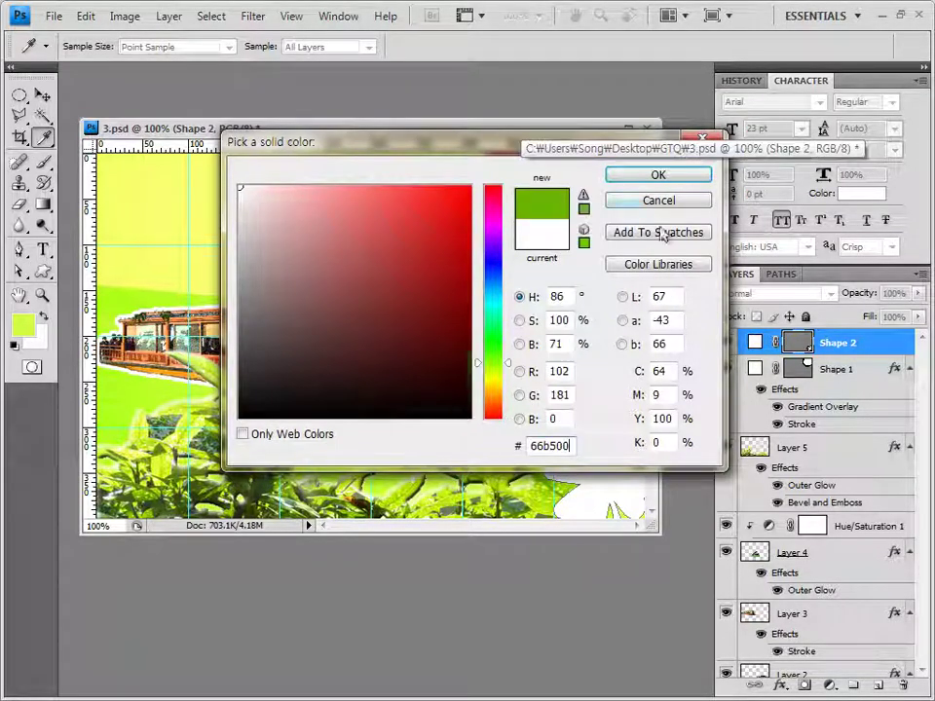
click(659, 175)
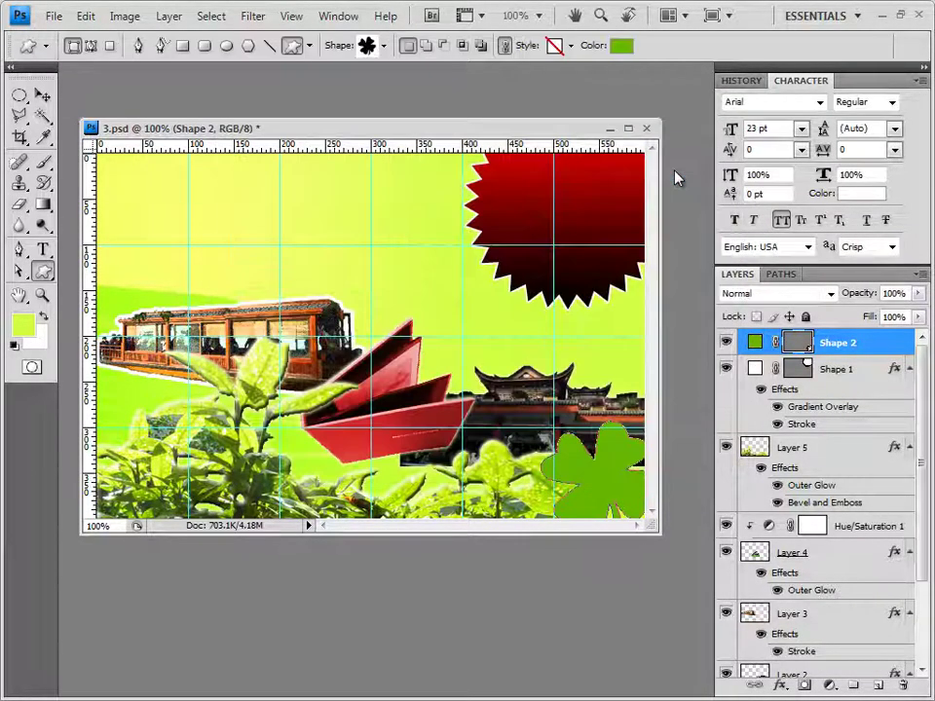
Apply a 2 px outside Stroke in color #4a8300 to the clover shape
click(783, 687)
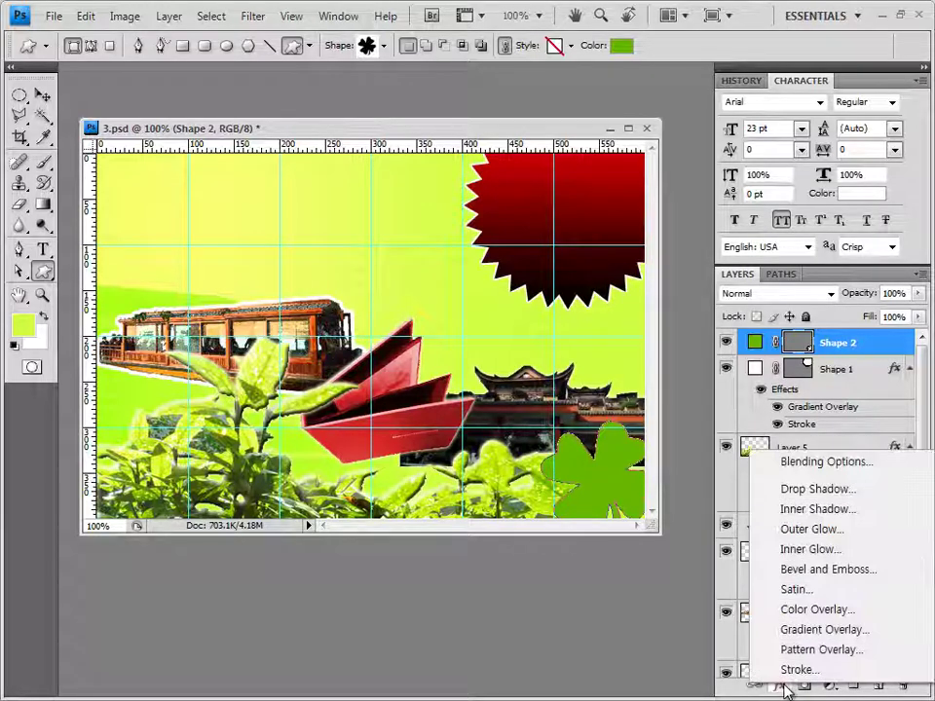
click(783, 671)
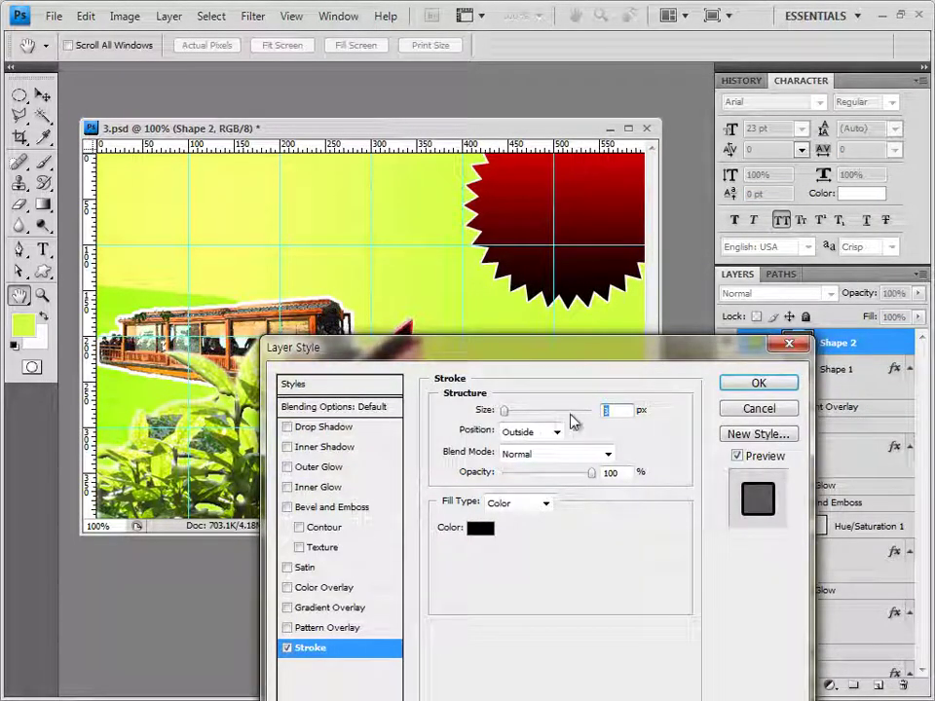
text(2)
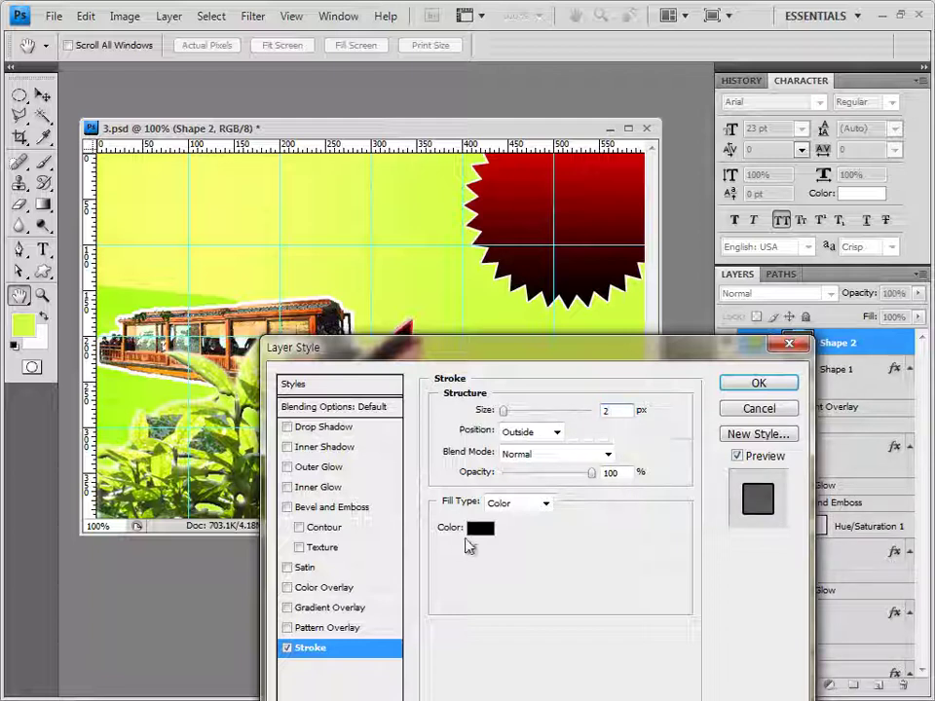
click(479, 529)
click(479, 534)
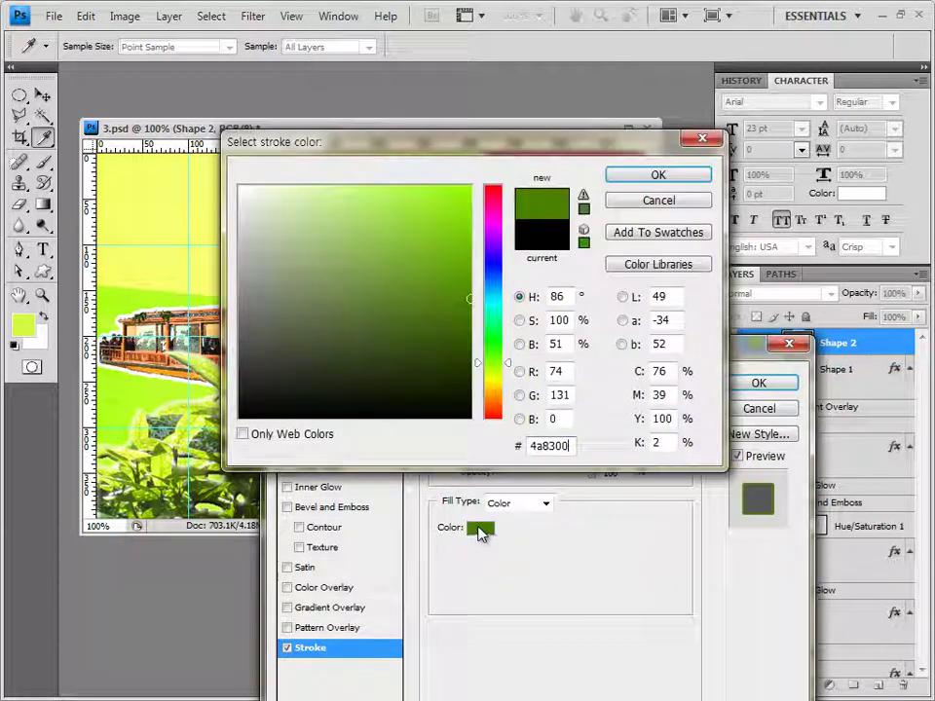
click(689, 181)
mouse_move(686, 351)
mouse_down()
mouse_move(636, 344)
mouse_move(550, 555)
mouse_move(632, 300)
mouse_up()
click(677, 339)
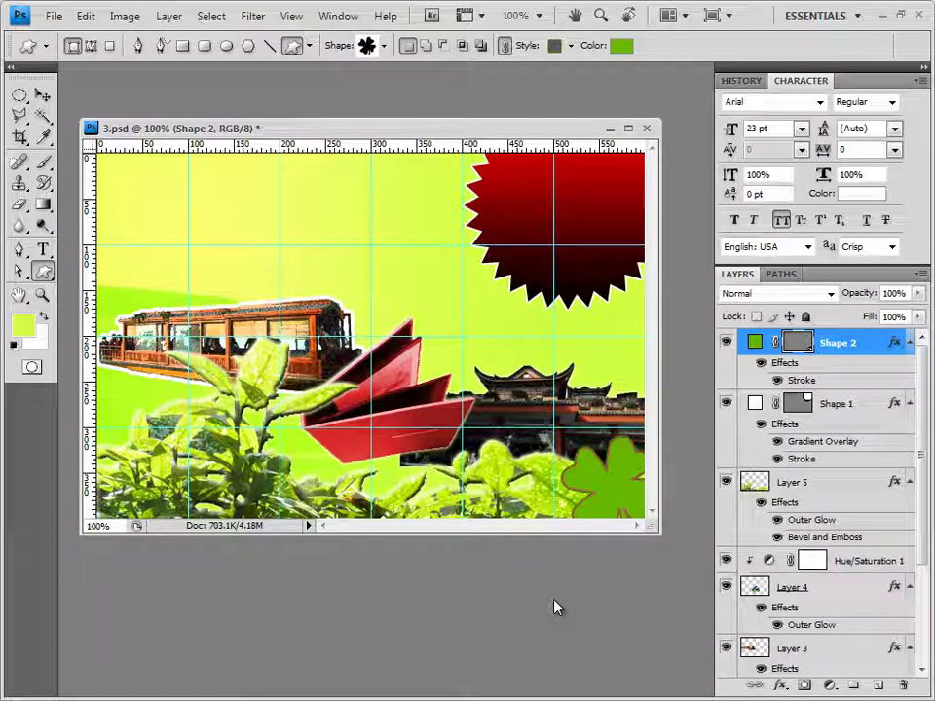
Replace the custom shapes with the Symbols set and choose the airplane shape
click(385, 46)
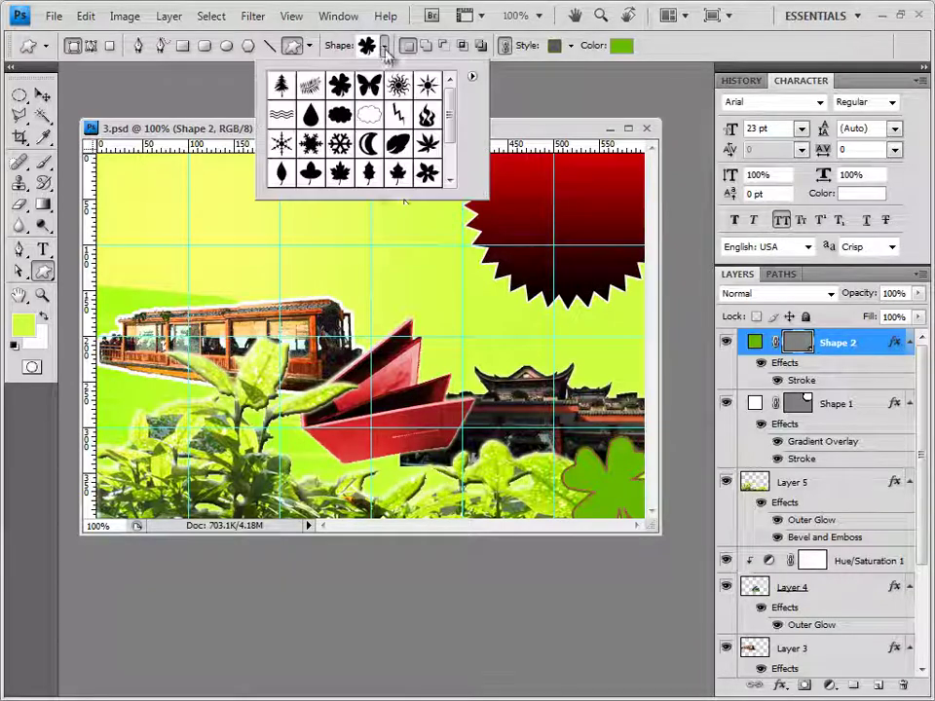
click(471, 76)
click(524, 508)
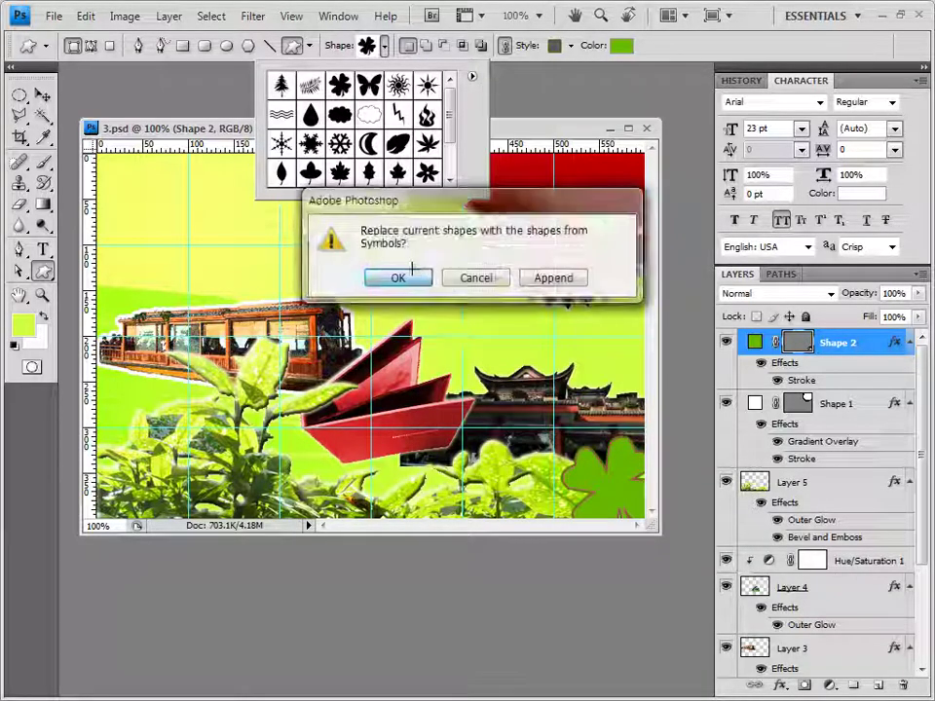
click(407, 274)
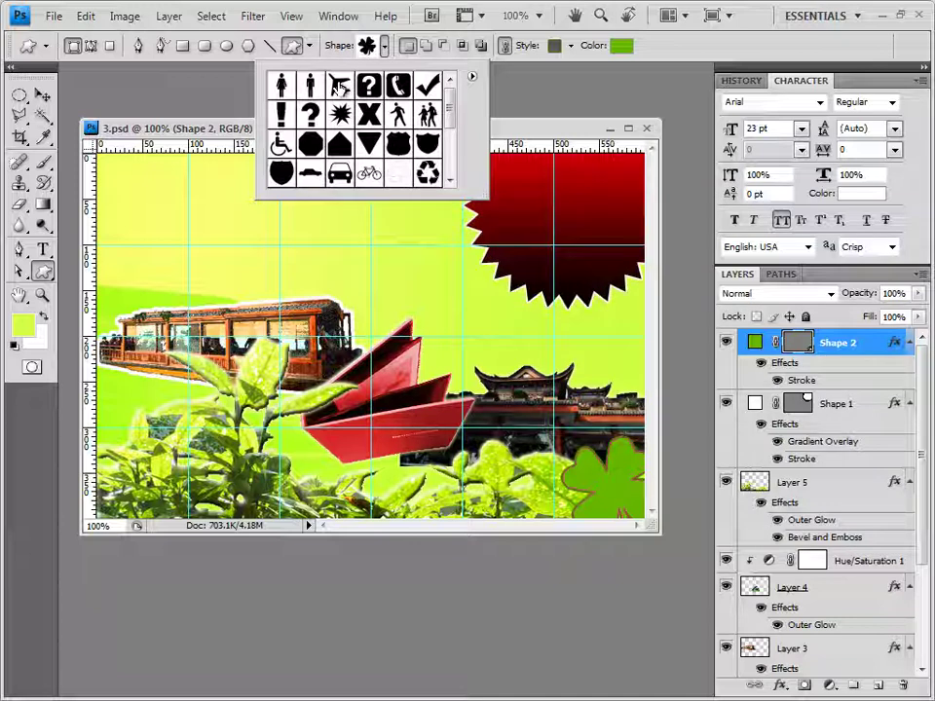
click(341, 86)
click(232, 115)
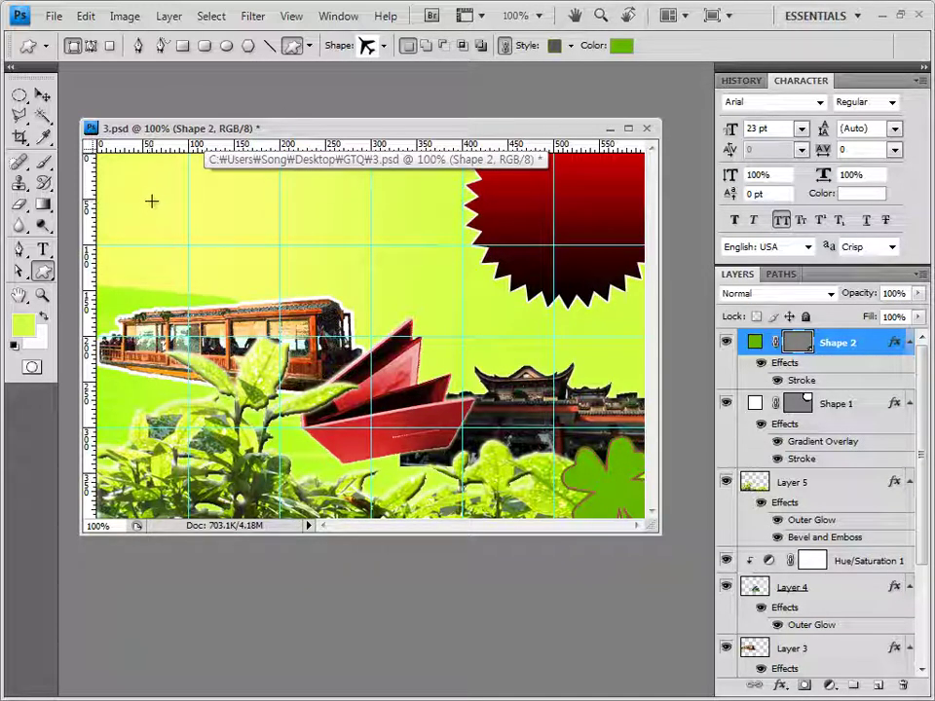
Draw the airplane about 85 px wide in the canvas's upper left area and clear its inherited layer style
drag(151, 200, 230, 269)
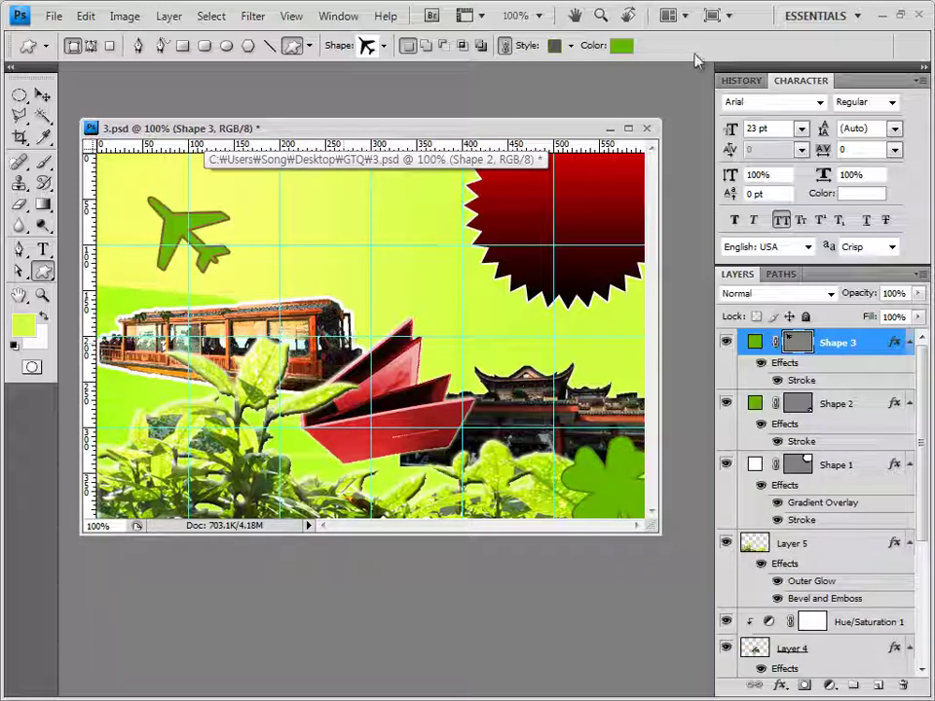
click(571, 45)
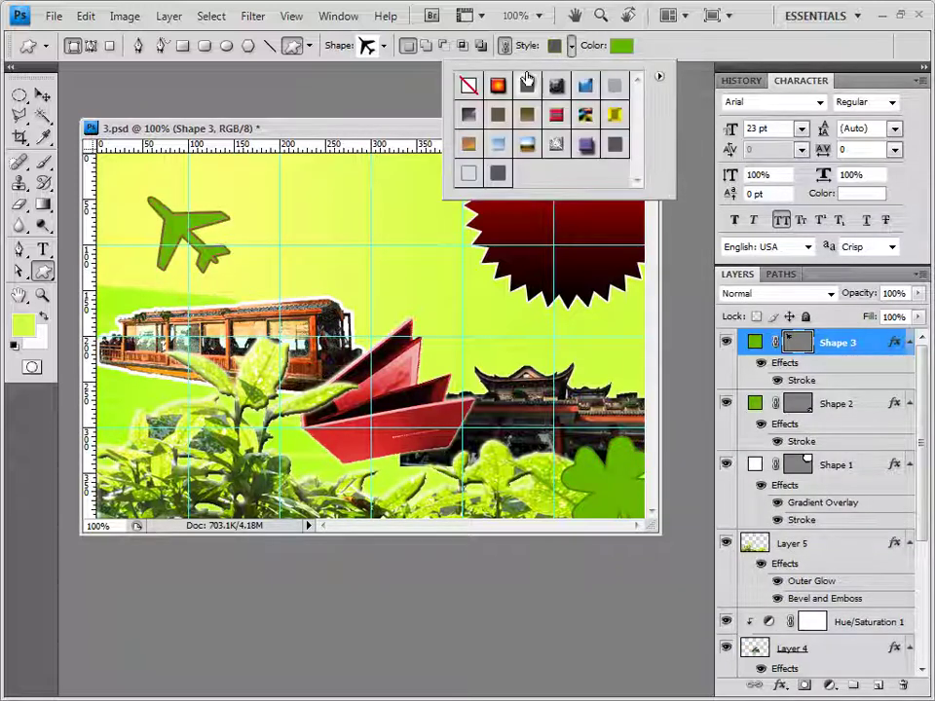
click(468, 86)
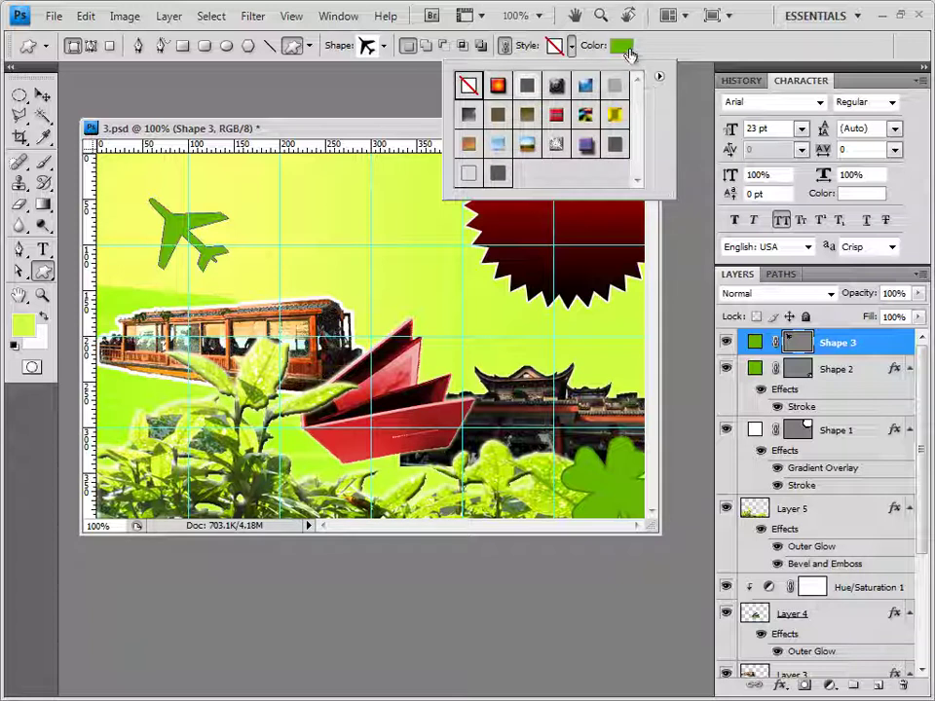
Set the airplane's fill color to #003366 and apply an Inner Glow with the default settings
click(624, 44)
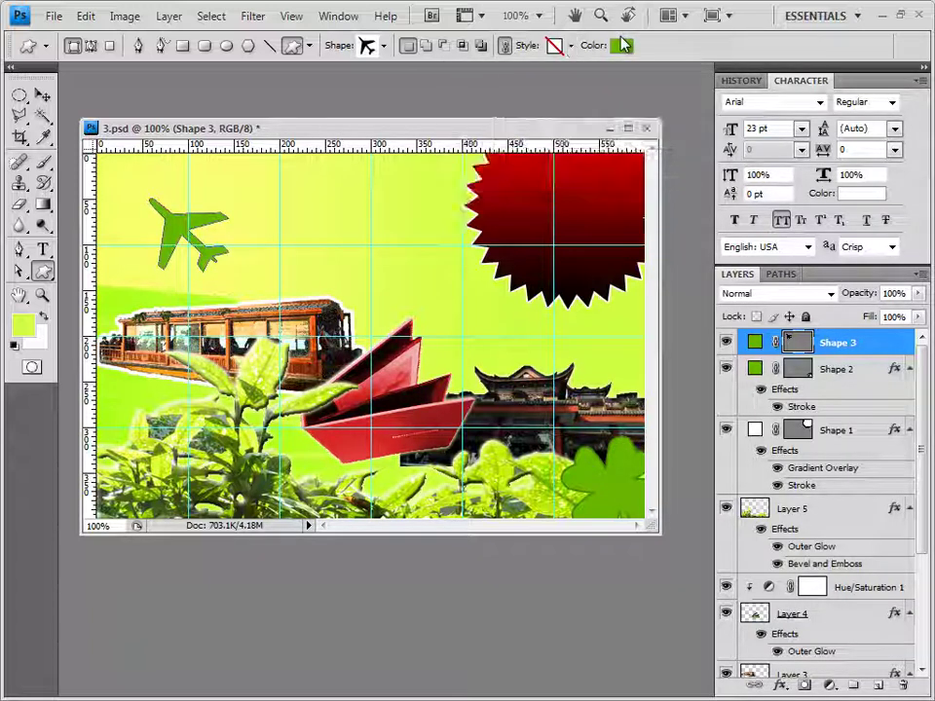
double_click(573, 445)
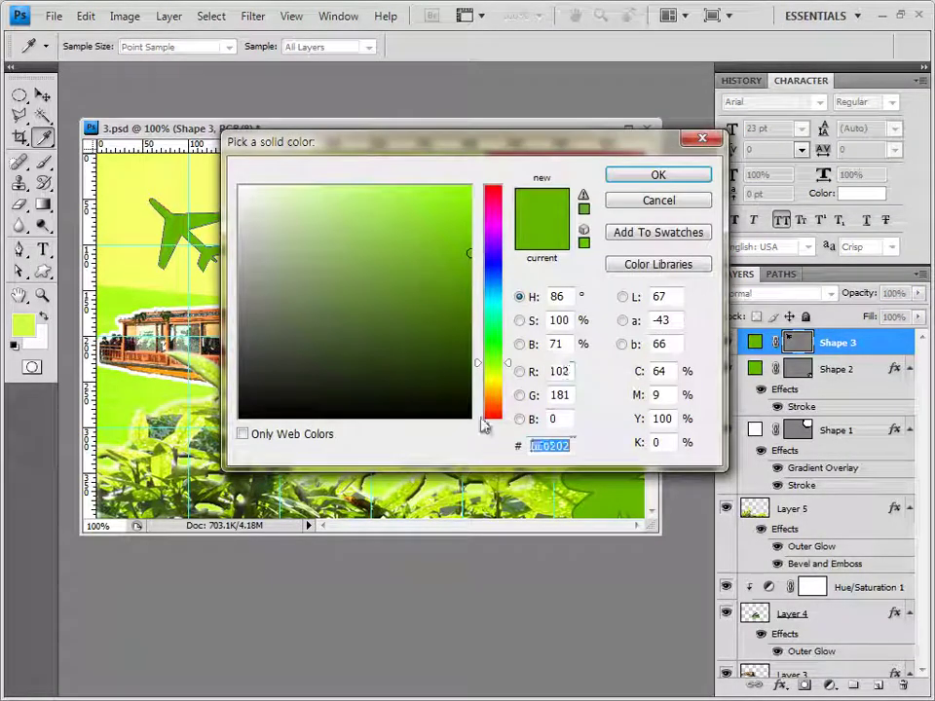
text(003366)
key(Return)
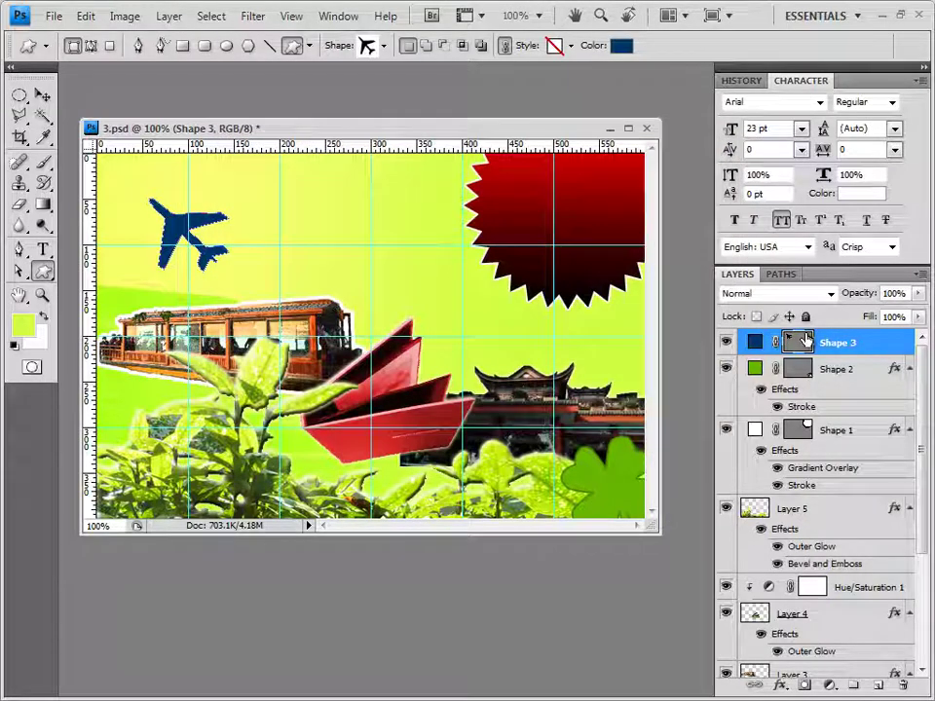
click(780, 686)
click(831, 552)
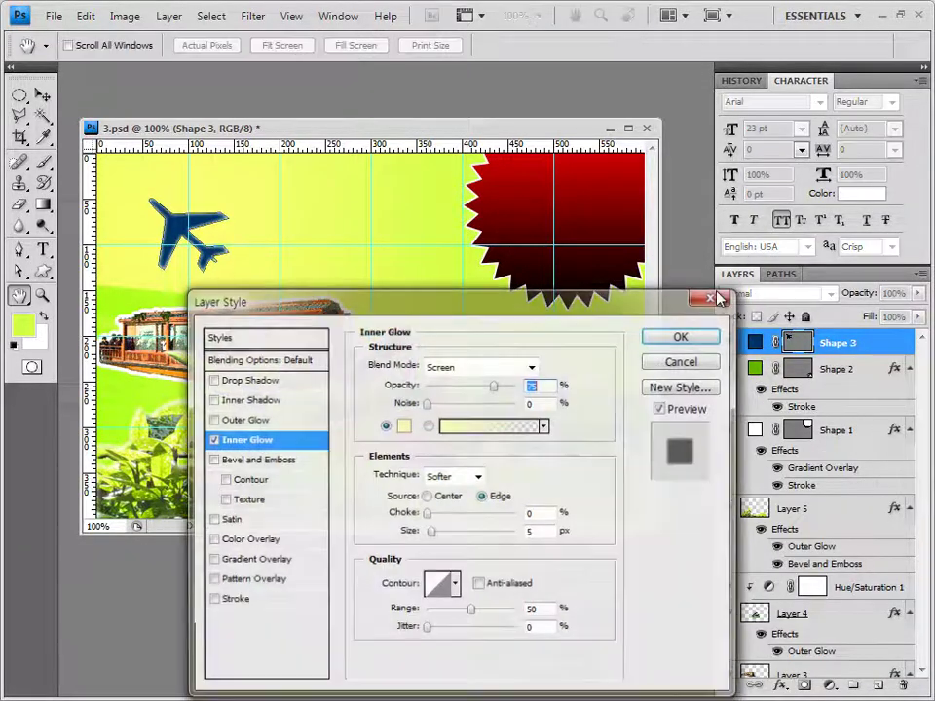
click(681, 339)
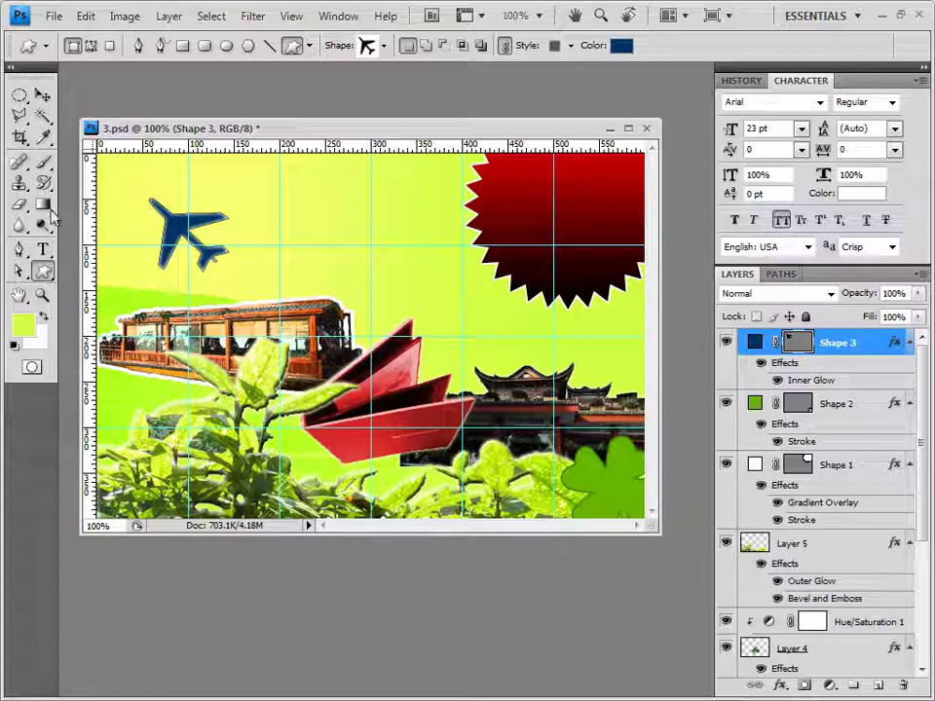
Start a left-aligned horizontal text line at the canvas's upper left, using the 궁서 font at 15 pt
click(43, 249)
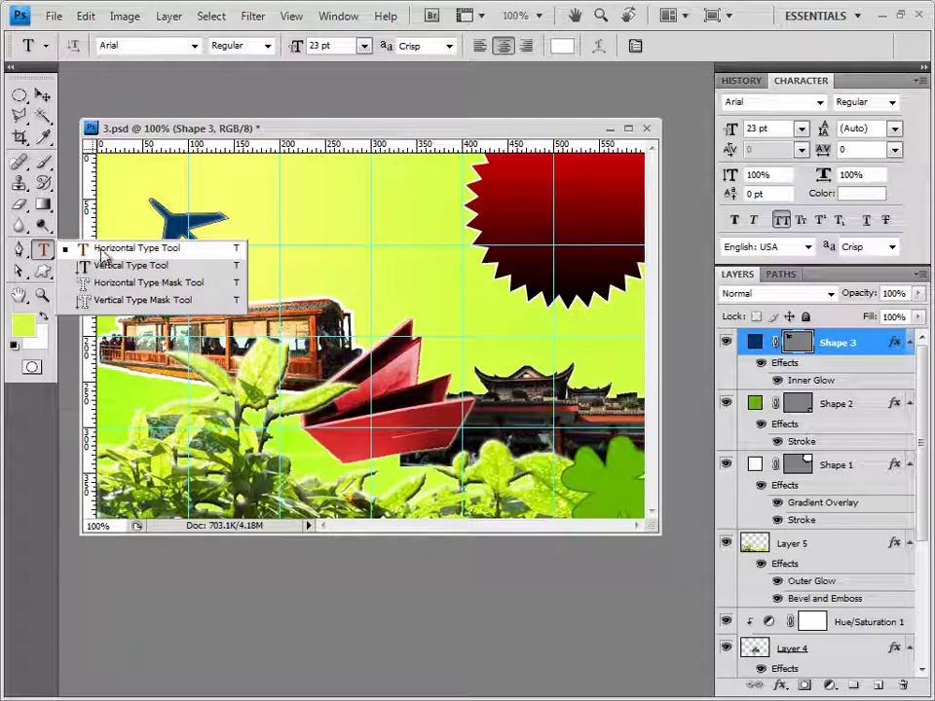
click(105, 249)
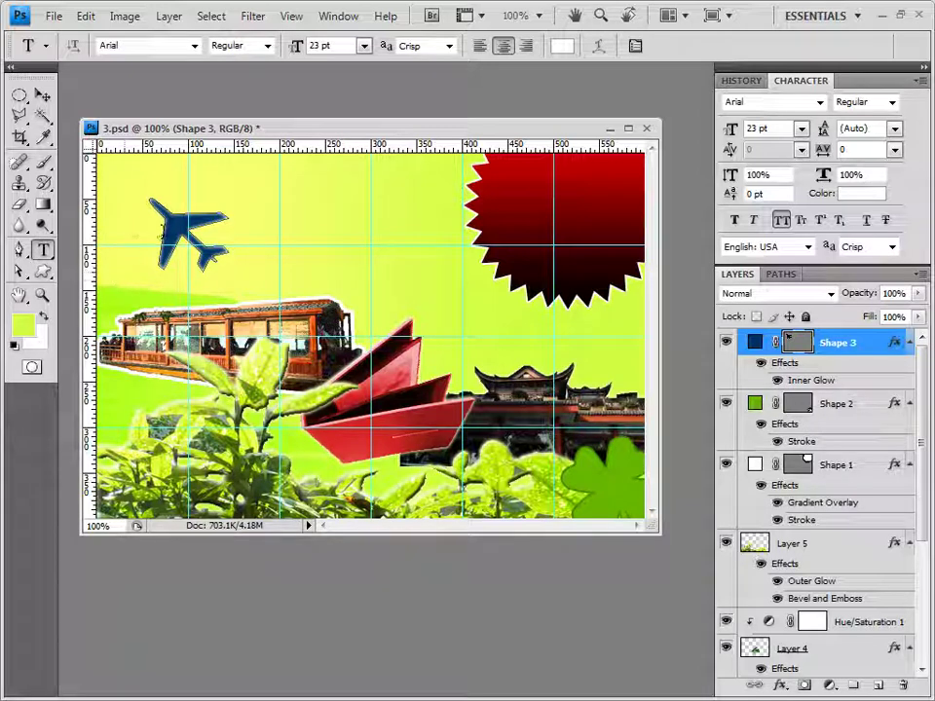
click(108, 208)
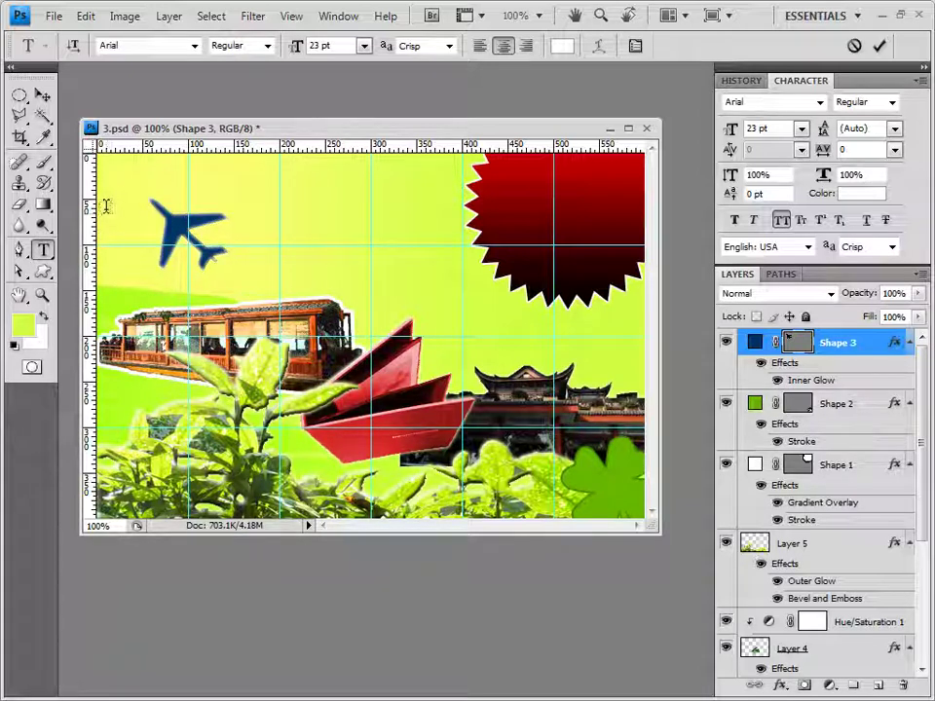
click(195, 46)
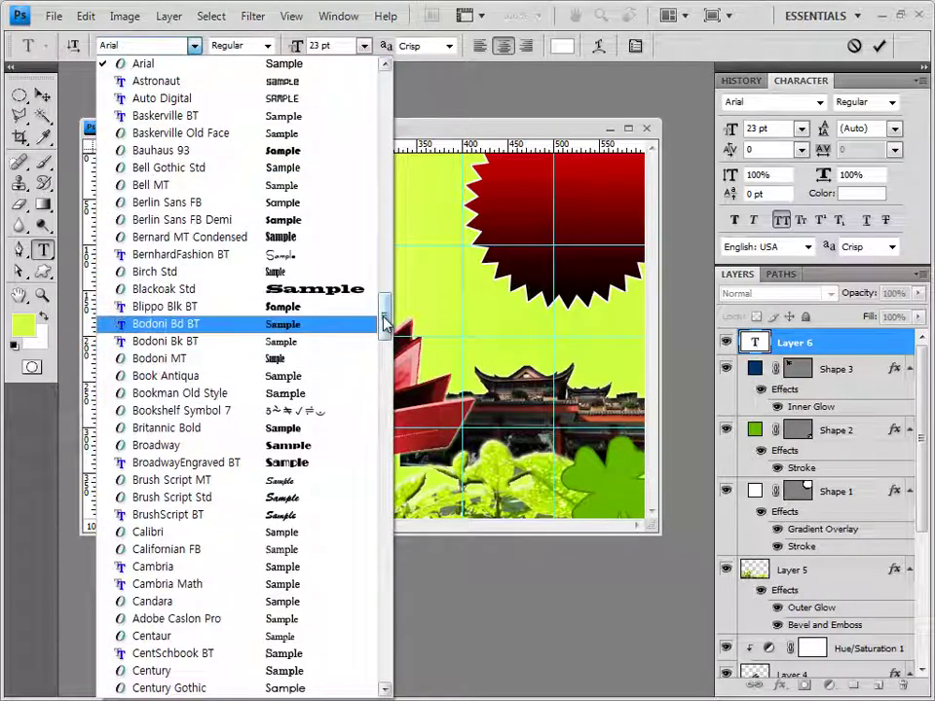
drag(384, 318, 389, 146)
click(185, 290)
key(Tab)
key(Tab)
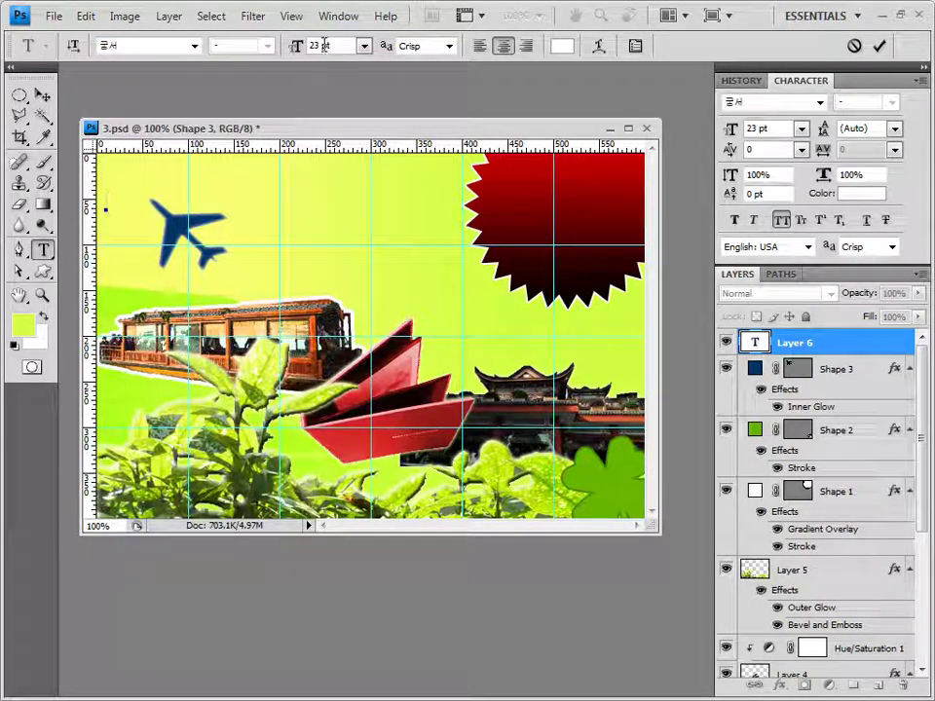
text(15)
key(Return)
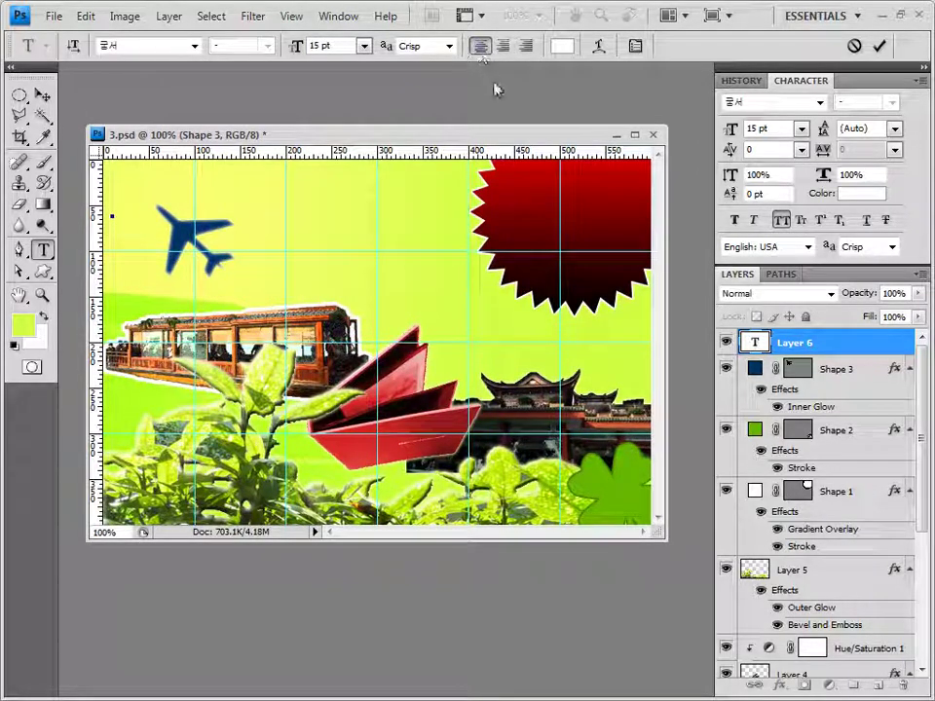
Set the text color to #333333, enter "완전한 힐링이 되는" and commit the text
click(562, 46)
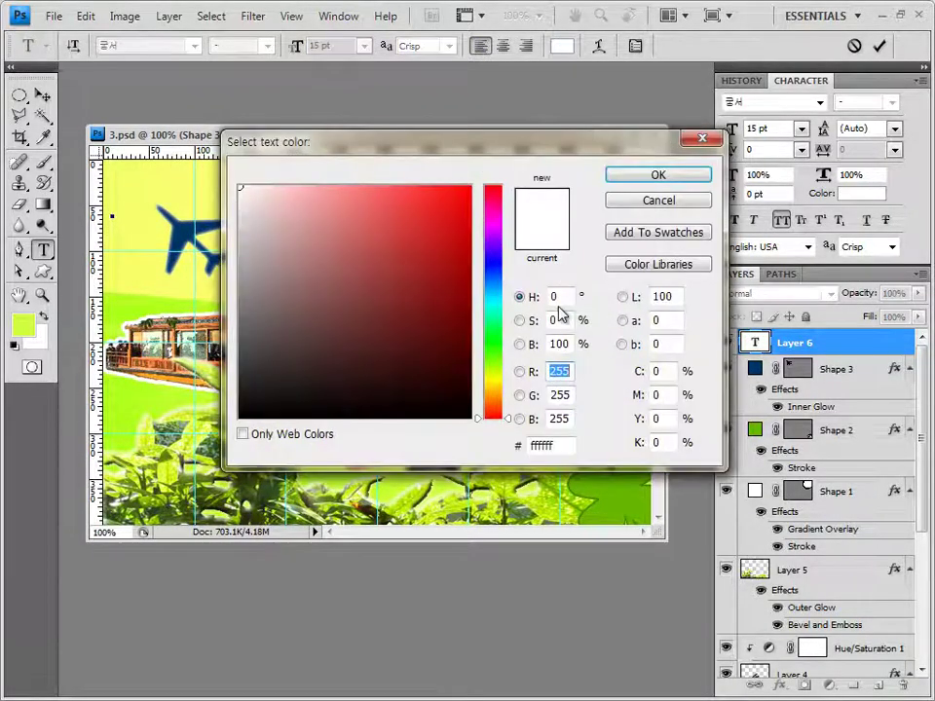
double_click(559, 443)
text(333333)
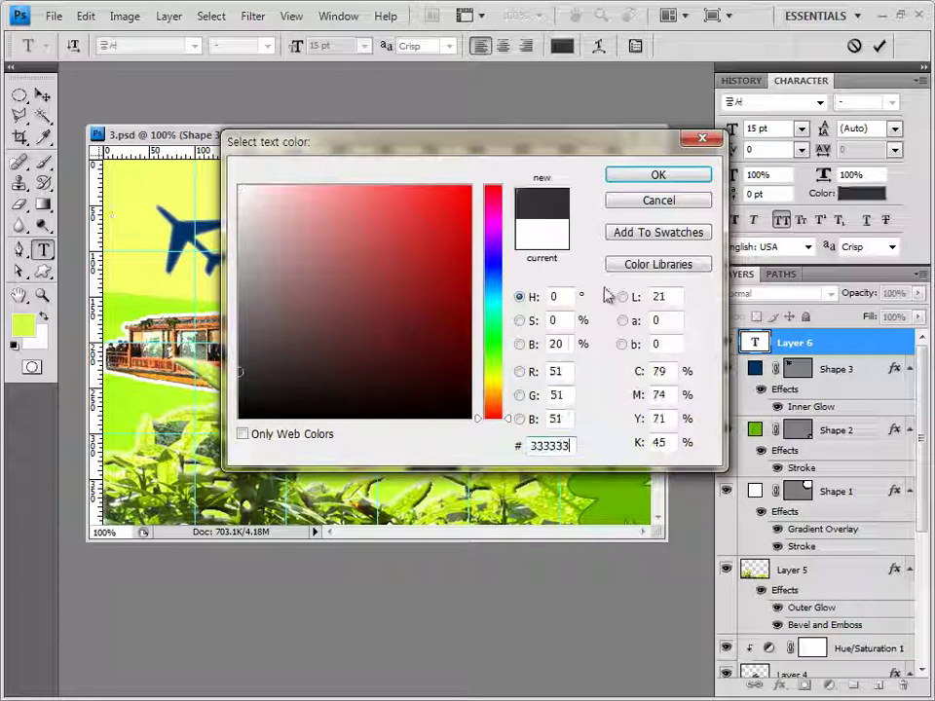
click(657, 182)
text(완전한 일령이 되는)
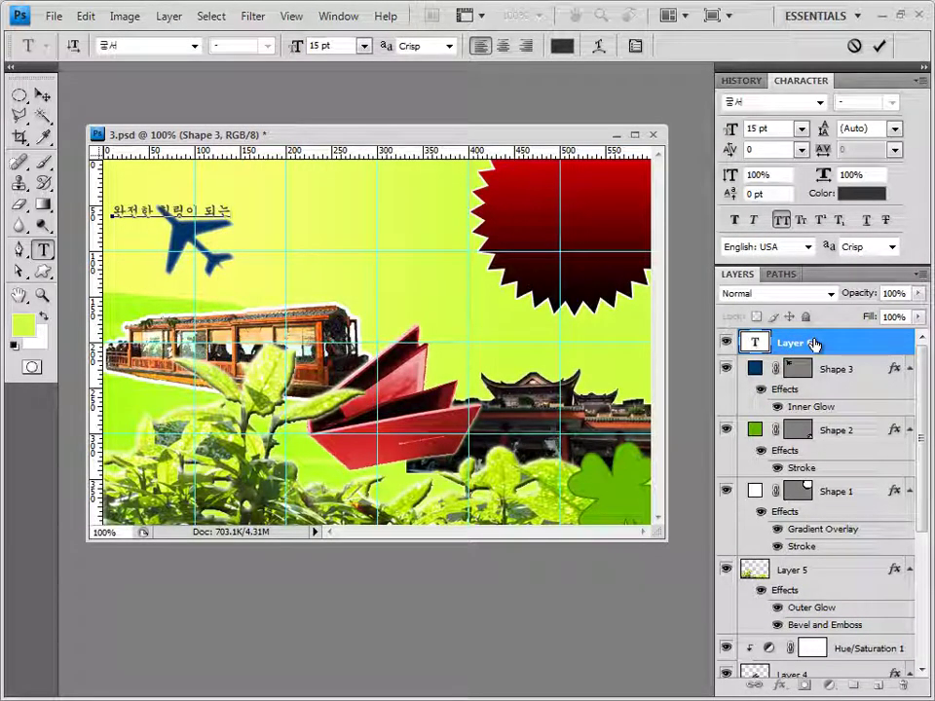
click(814, 343)
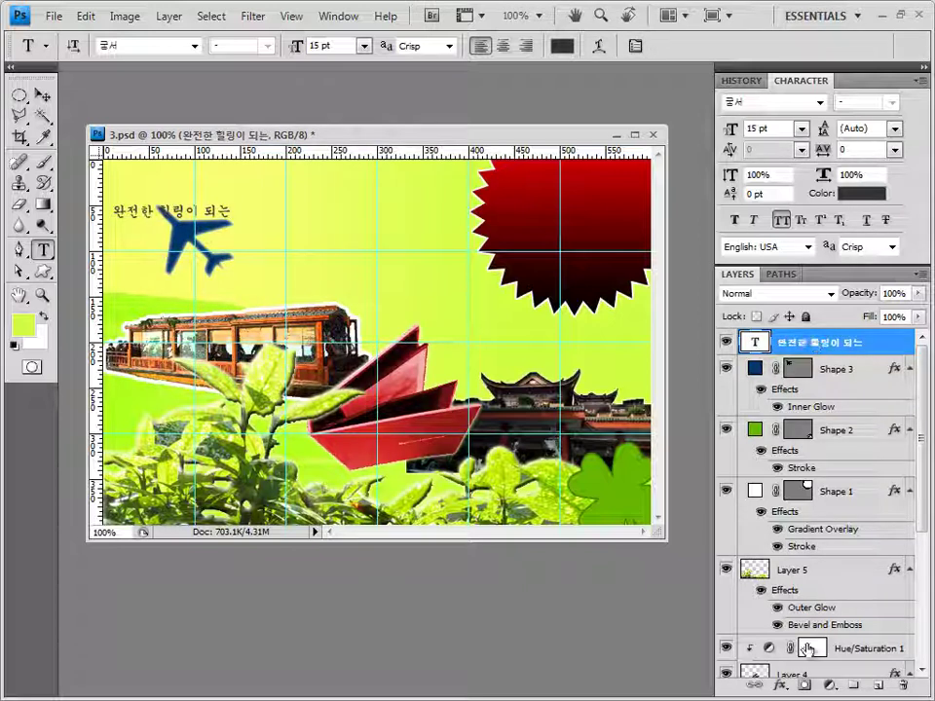
Apply a 2 px outside Stroke in white (#ffffff) to the "완전한 힐링이 되는" text
click(780, 685)
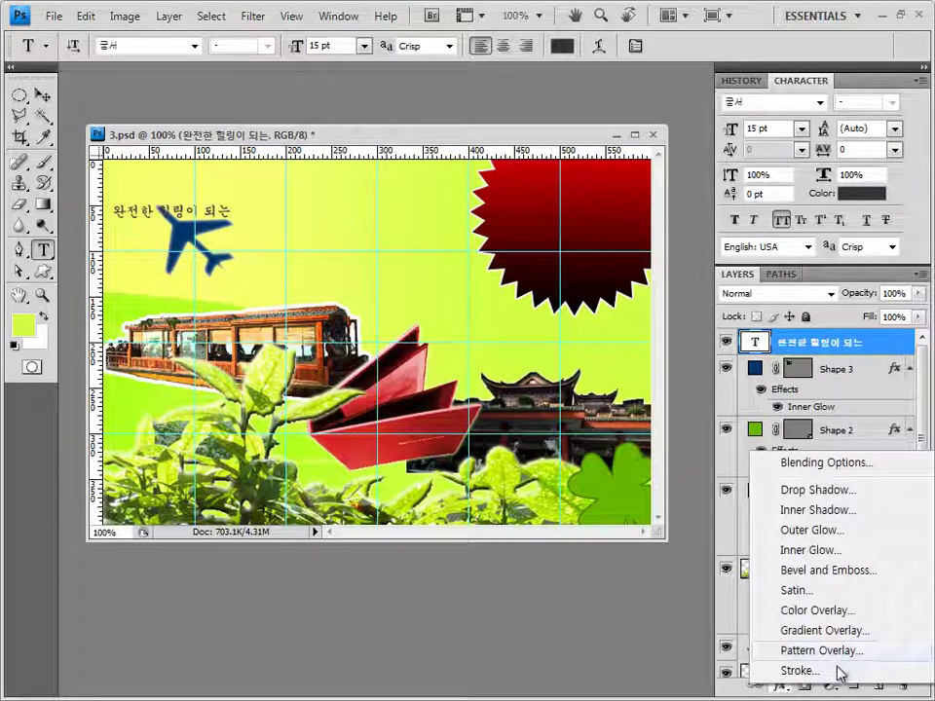
click(838, 670)
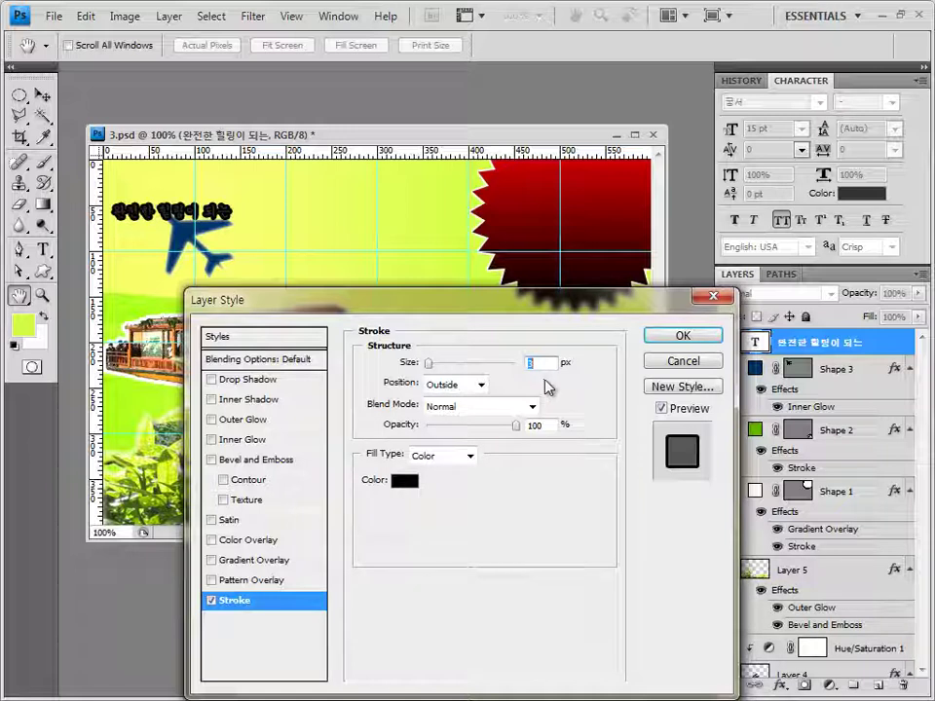
text(2)
click(402, 480)
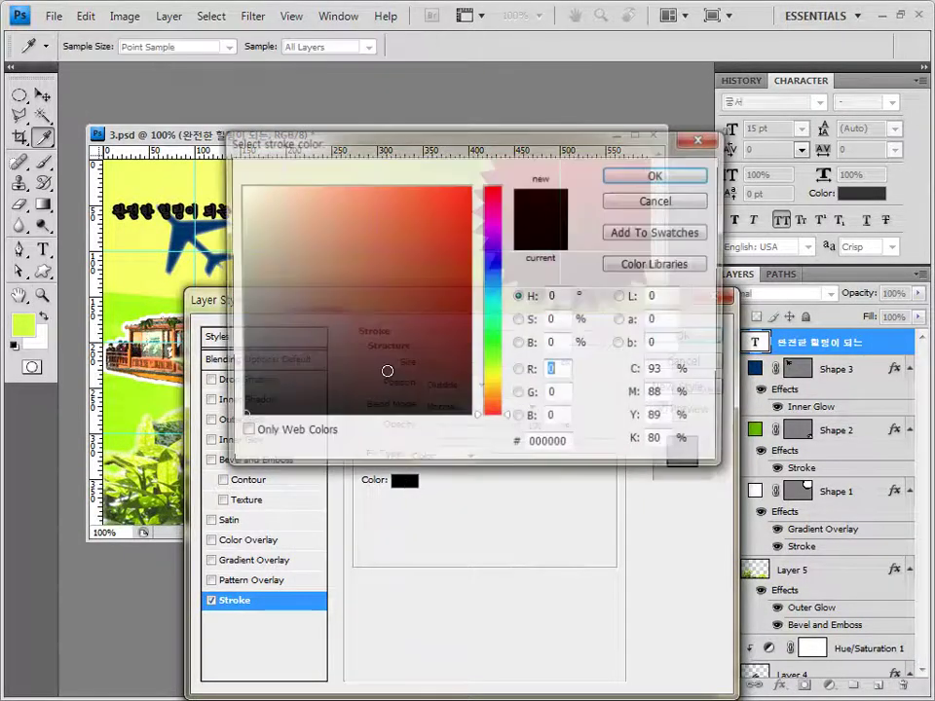
drag(273, 214, 238, 185)
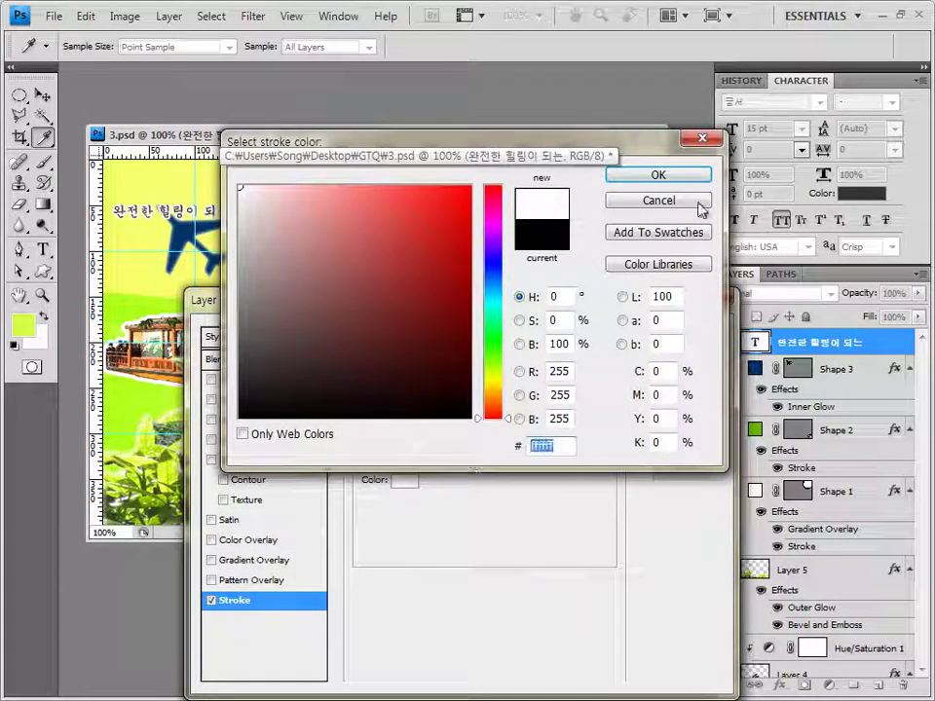
click(670, 173)
click(701, 340)
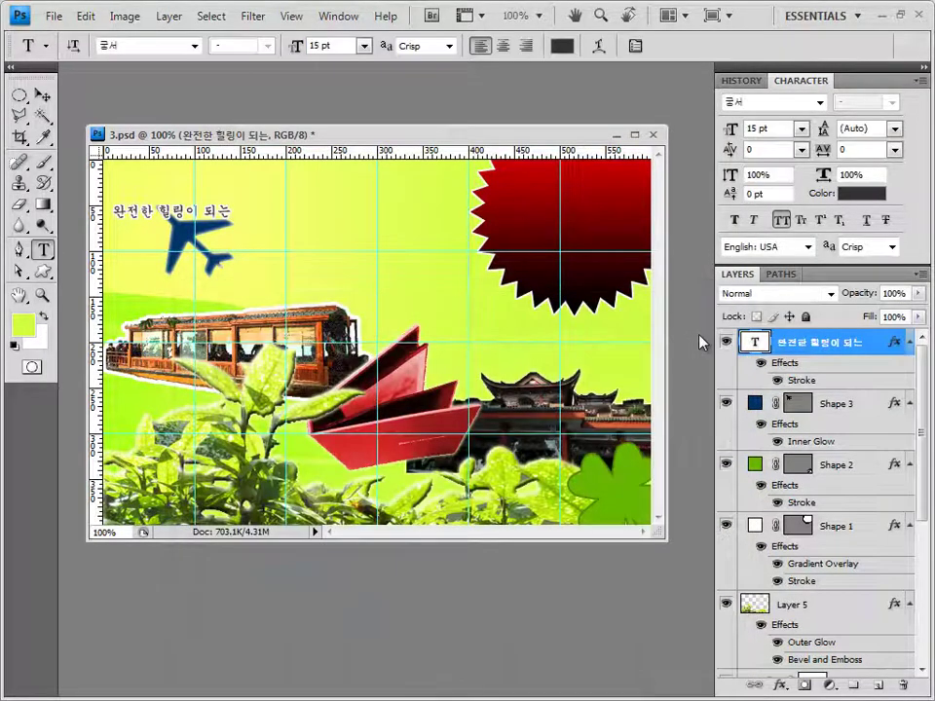
Warp the "완전한 힐링이 되는" text with the horizontal Arc style at +50% bend
click(599, 46)
click(616, 158)
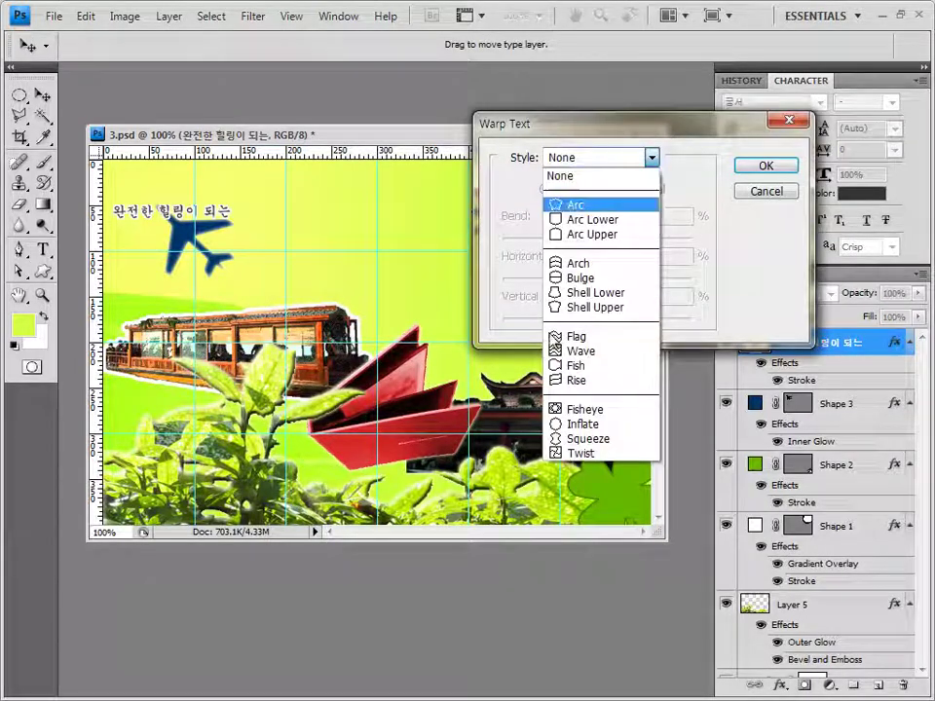
click(573, 205)
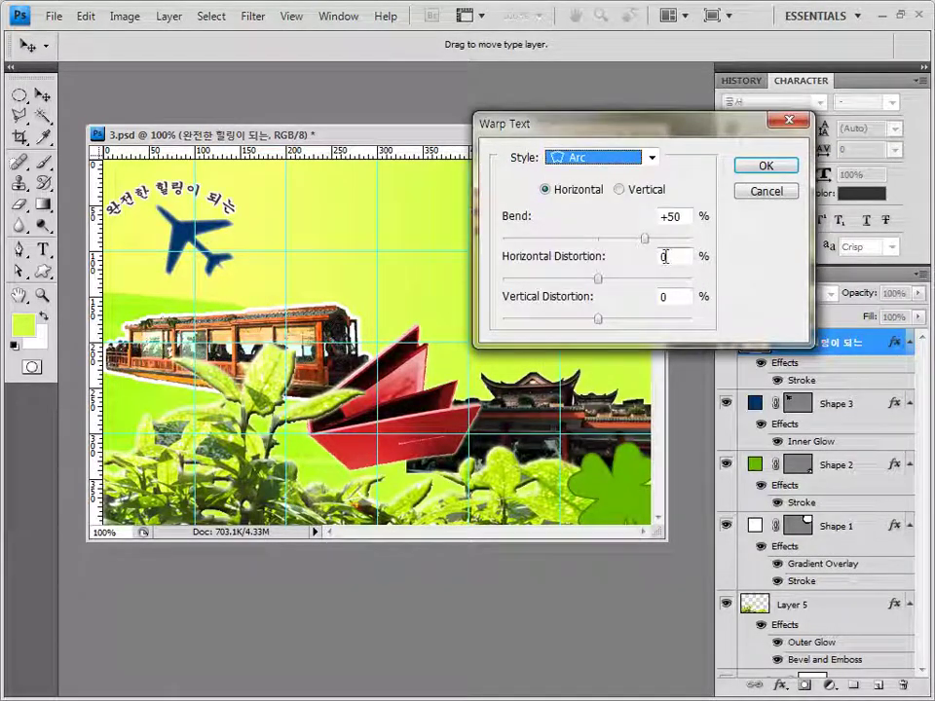
click(776, 172)
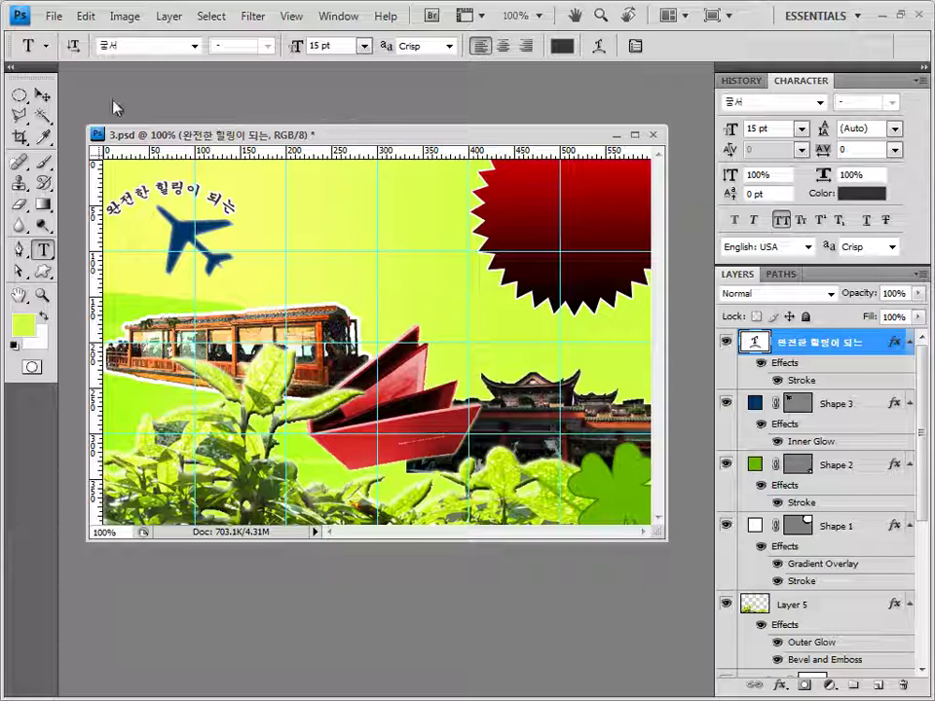
Move the arched "완전한 힐링이 되는" text slightly right and up, about 8 px each way
click(42, 94)
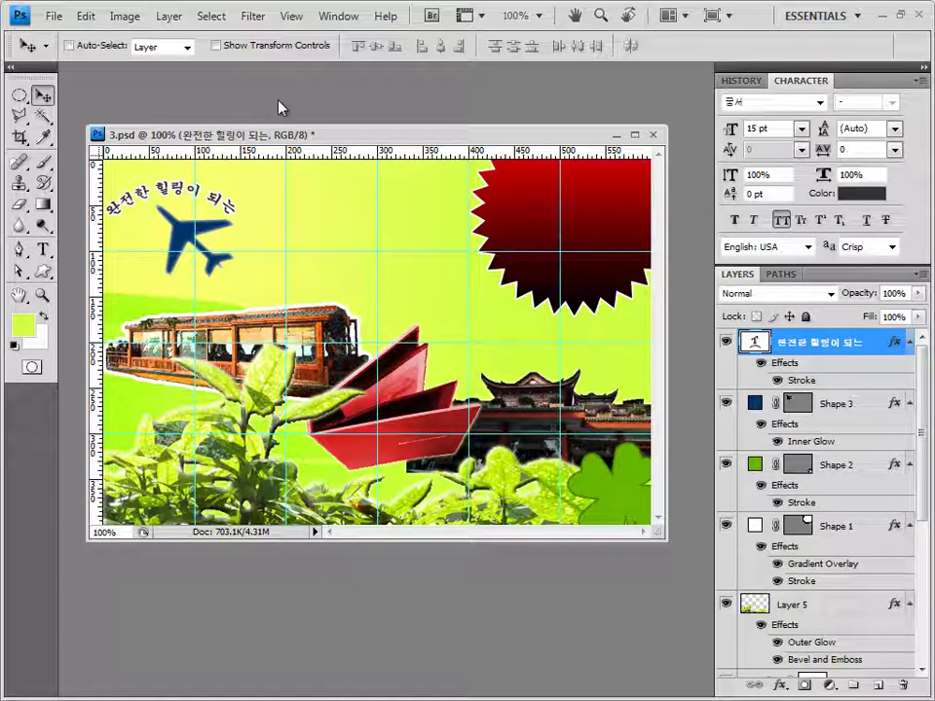
drag(172, 245, 180, 239)
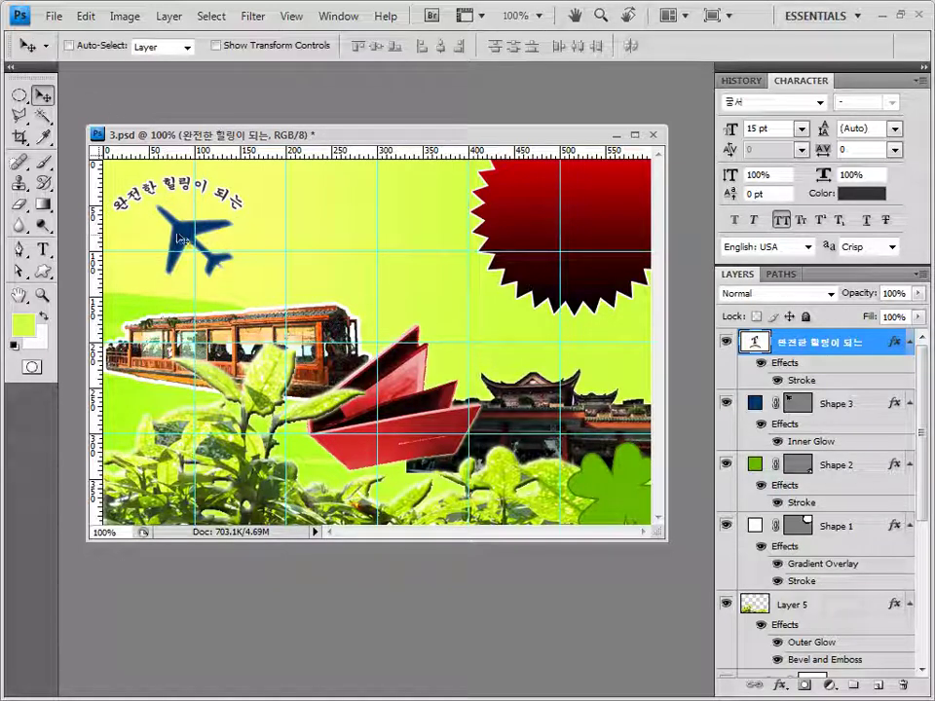
Enter "2015" and "여행특가이벤트" as two lines of 30 pt 궁서 text beside the airplane and commit the text
click(44, 252)
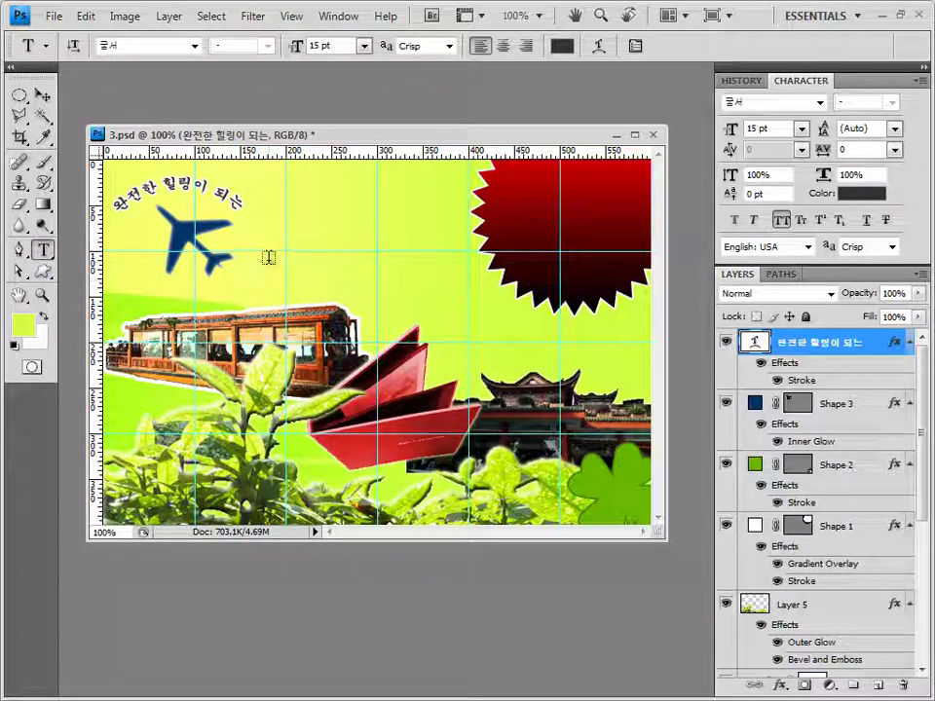
click(266, 259)
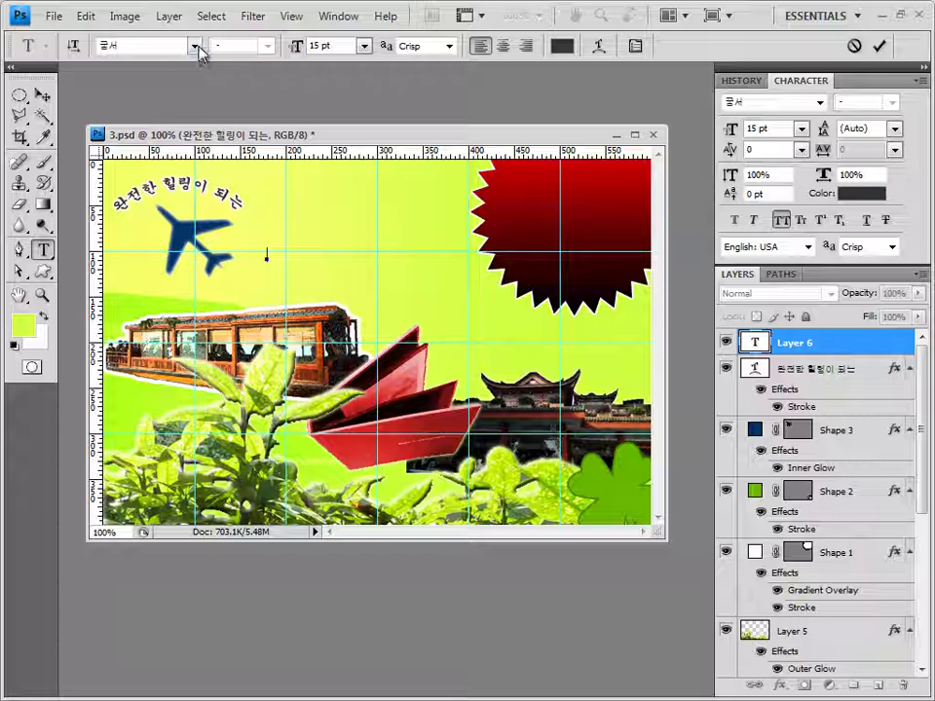
click(341, 46)
text(30)
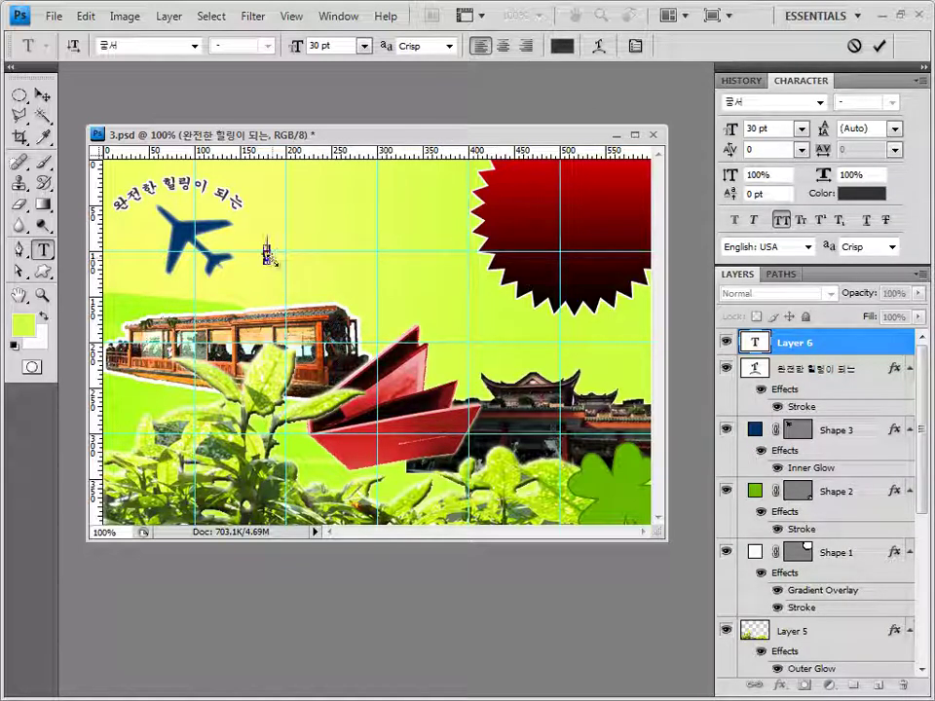
text(2015 여행특가이벤트)
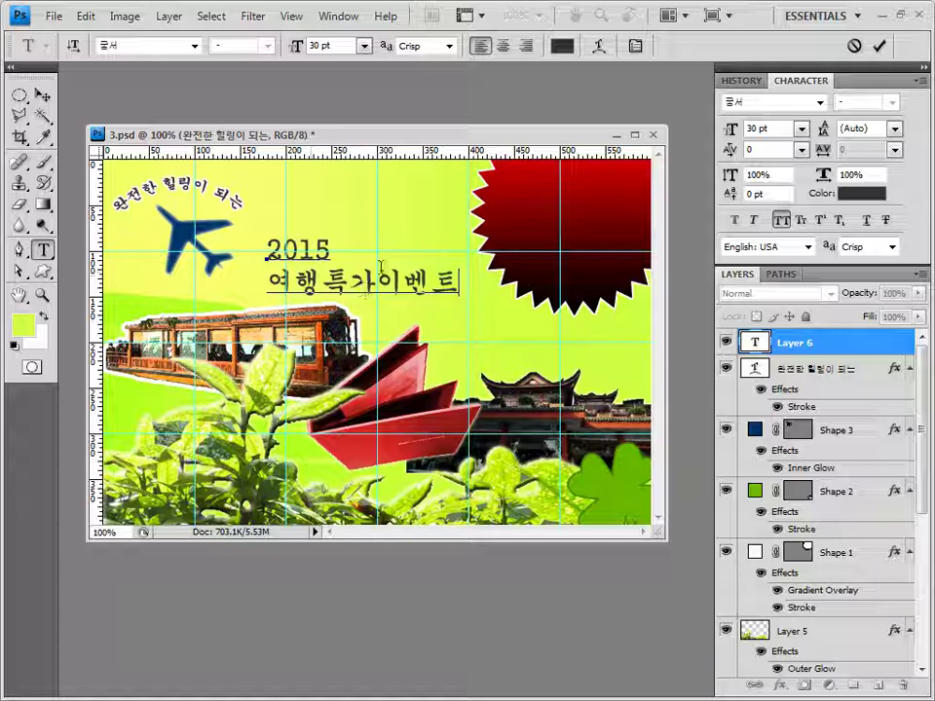
click(809, 347)
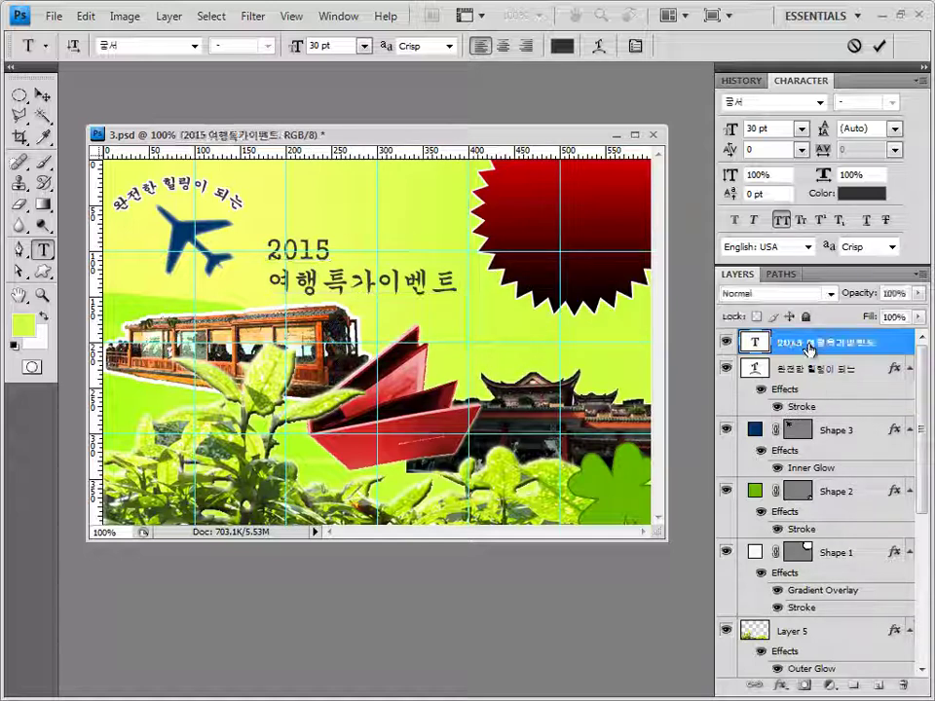
Add a Gradient Overlay to the "2015 여행특가이벤트" text and set the gradient's start color to #b70000
click(780, 686)
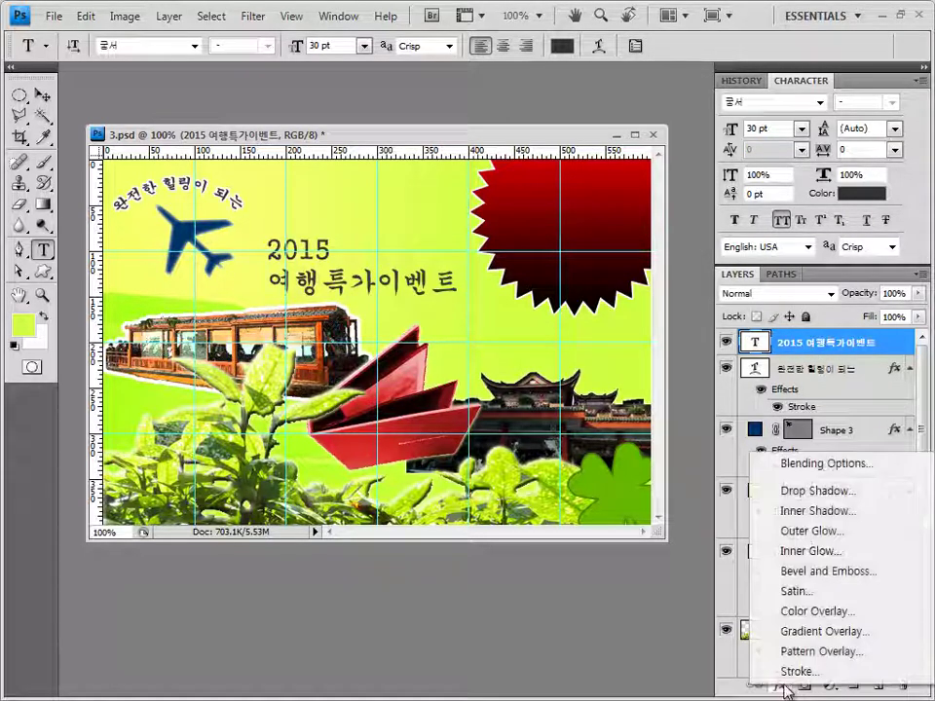
click(816, 633)
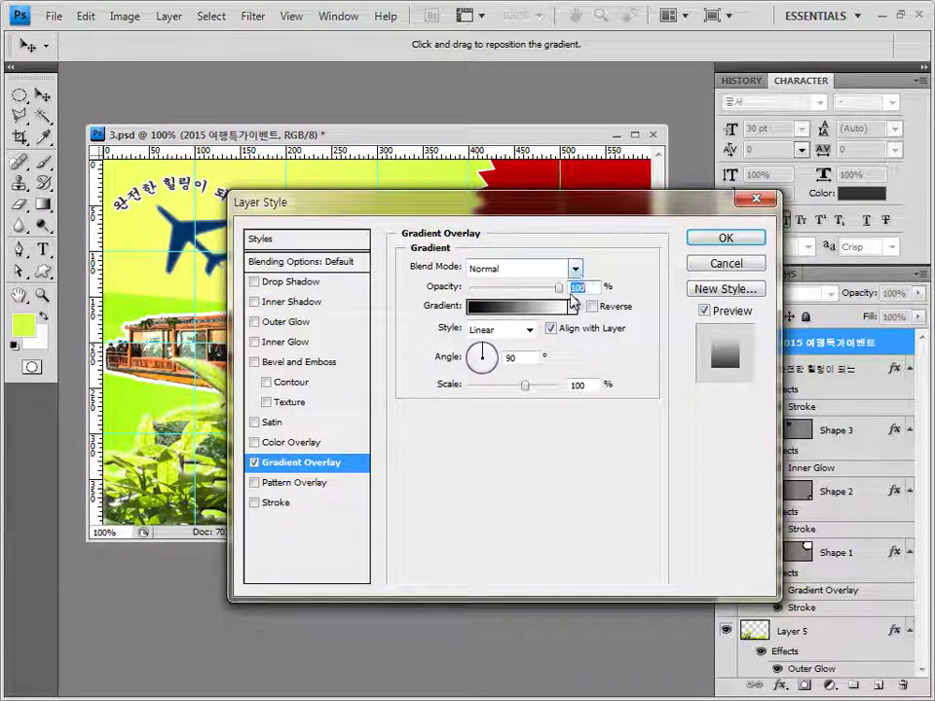
click(523, 314)
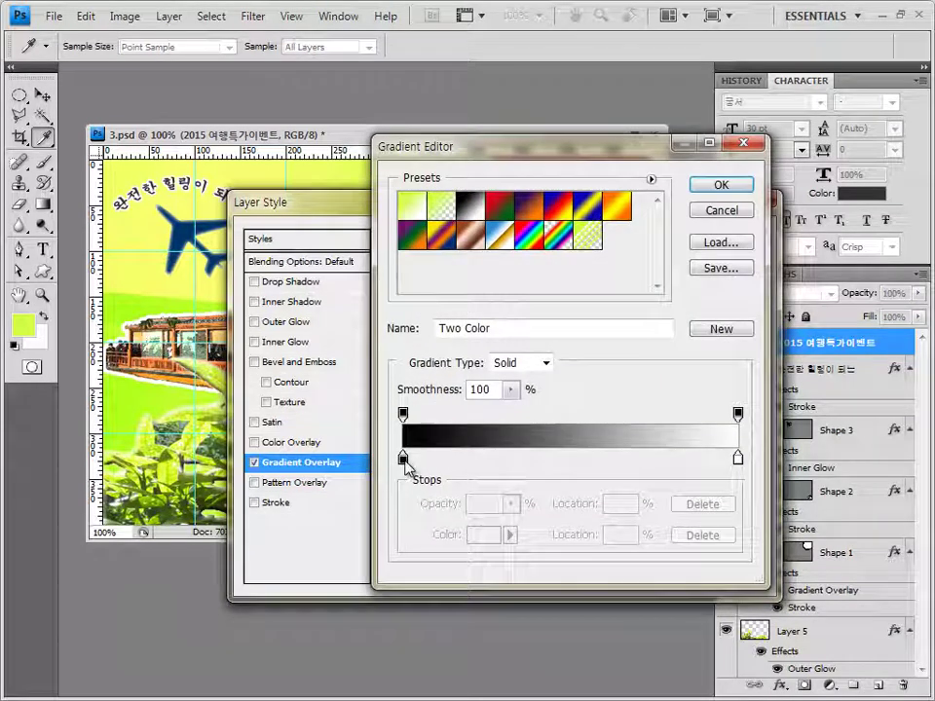
click(405, 459)
double_click(404, 460)
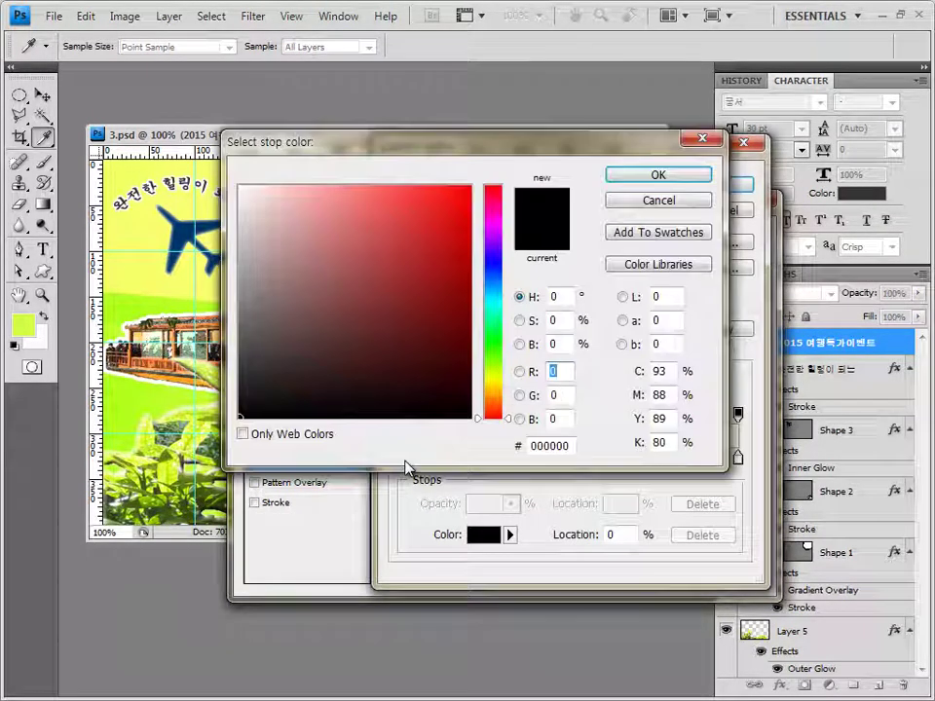
text(183)
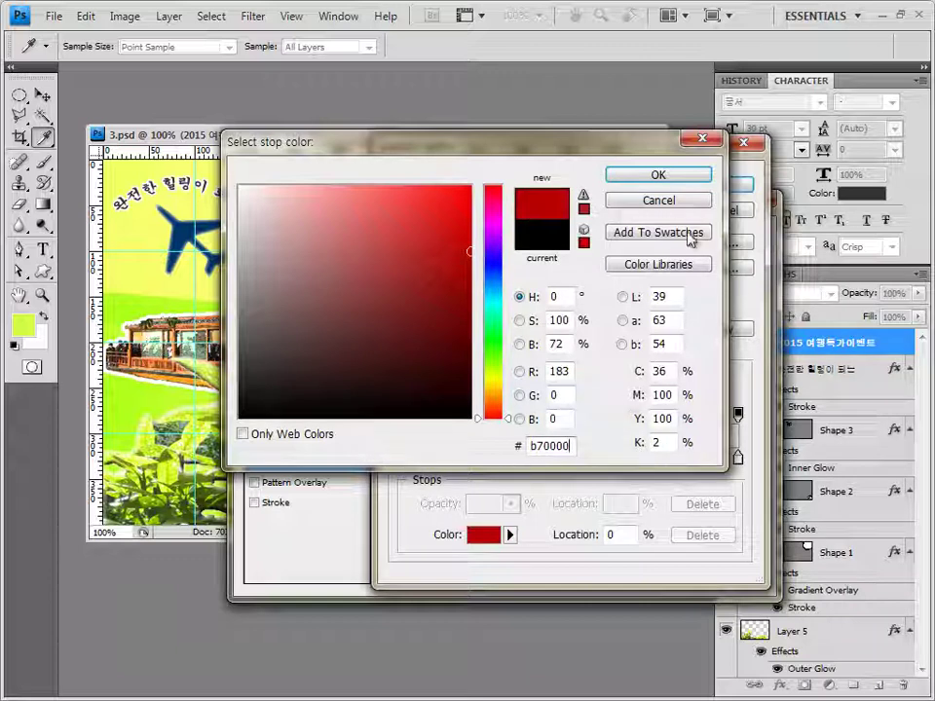
click(670, 179)
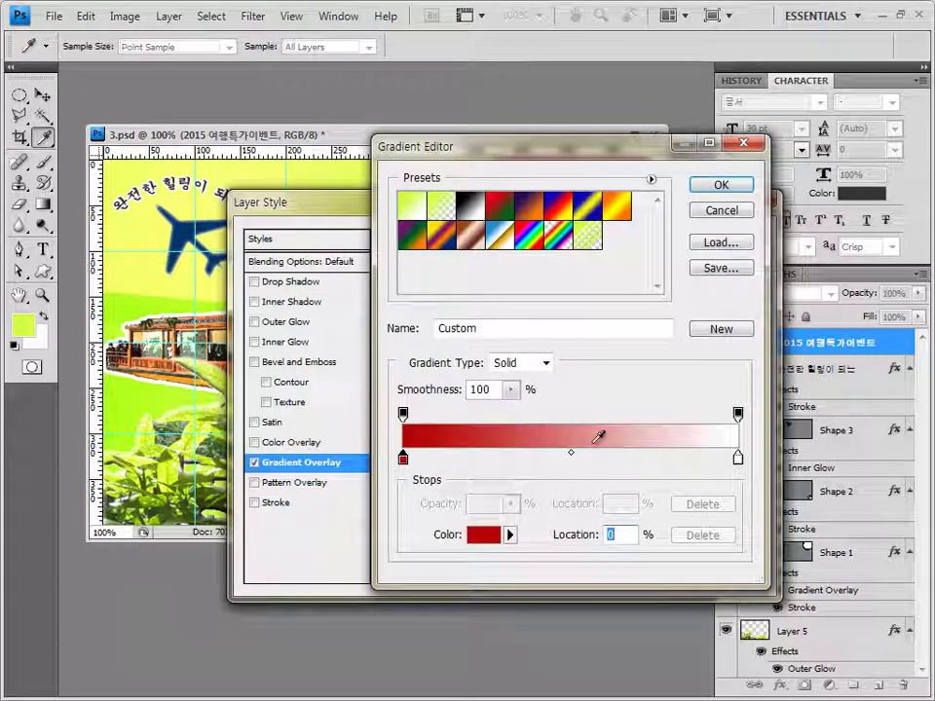
Set the text gradient's end color to #000000 and accept the edited gradient
double_click(737, 458)
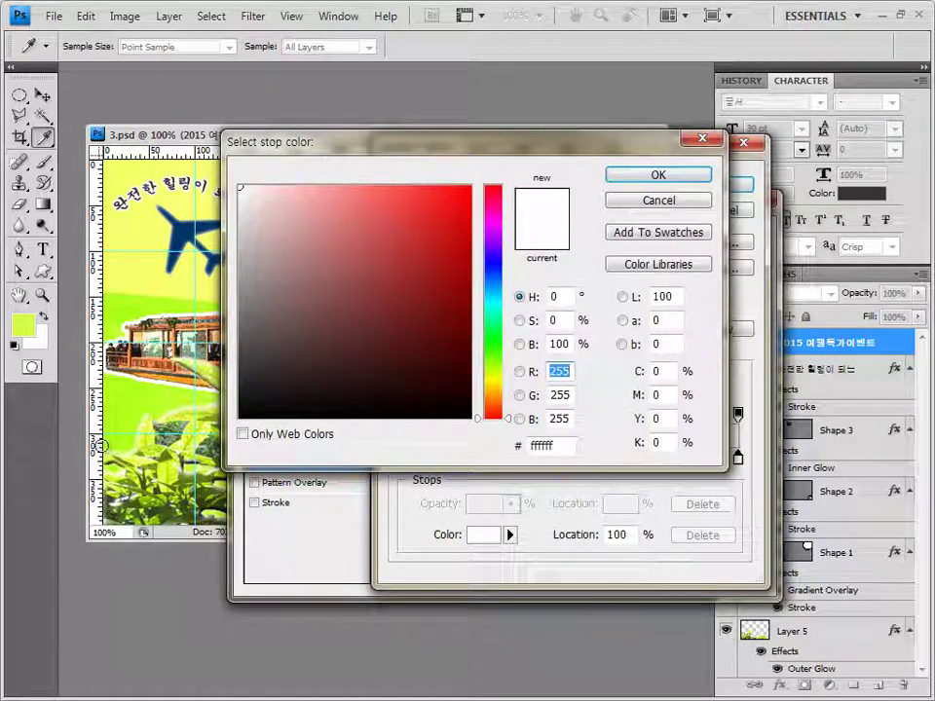
double_click(543, 446)
text(000000)
click(568, 446)
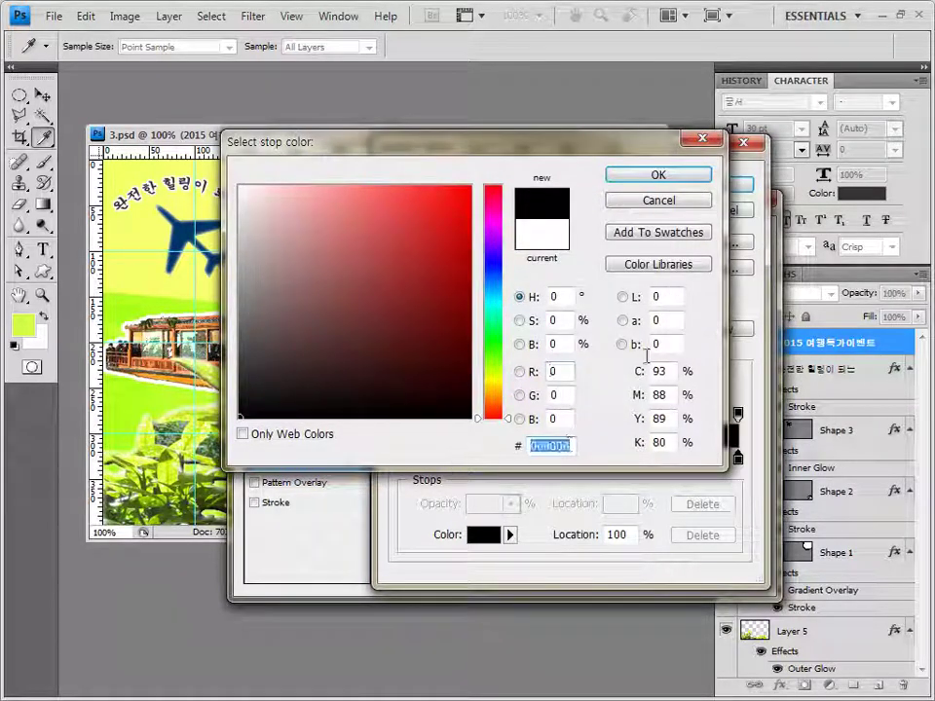
click(686, 175)
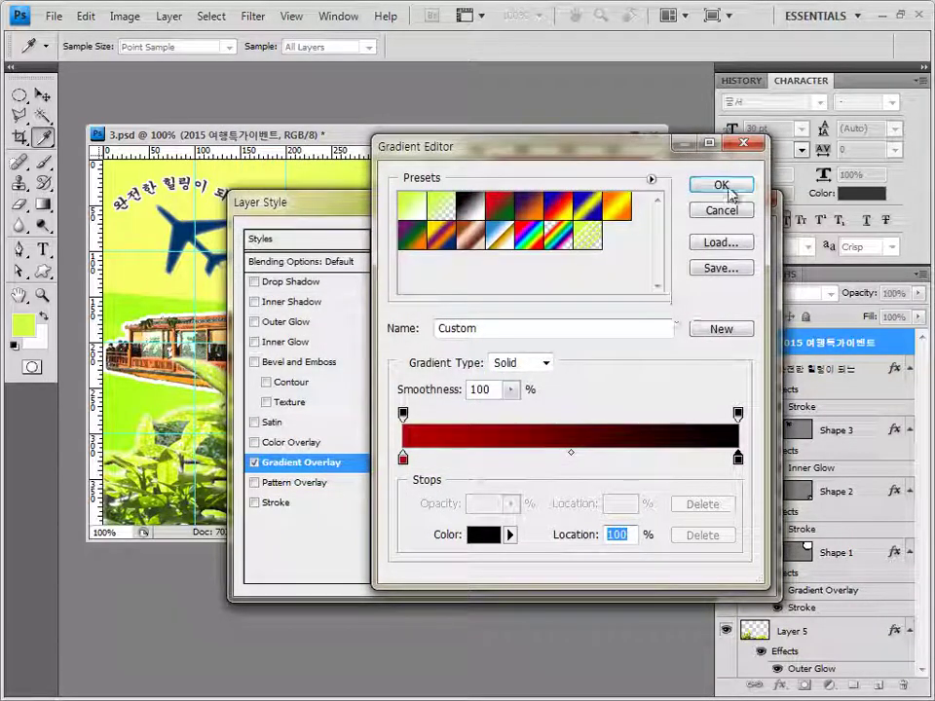
click(727, 190)
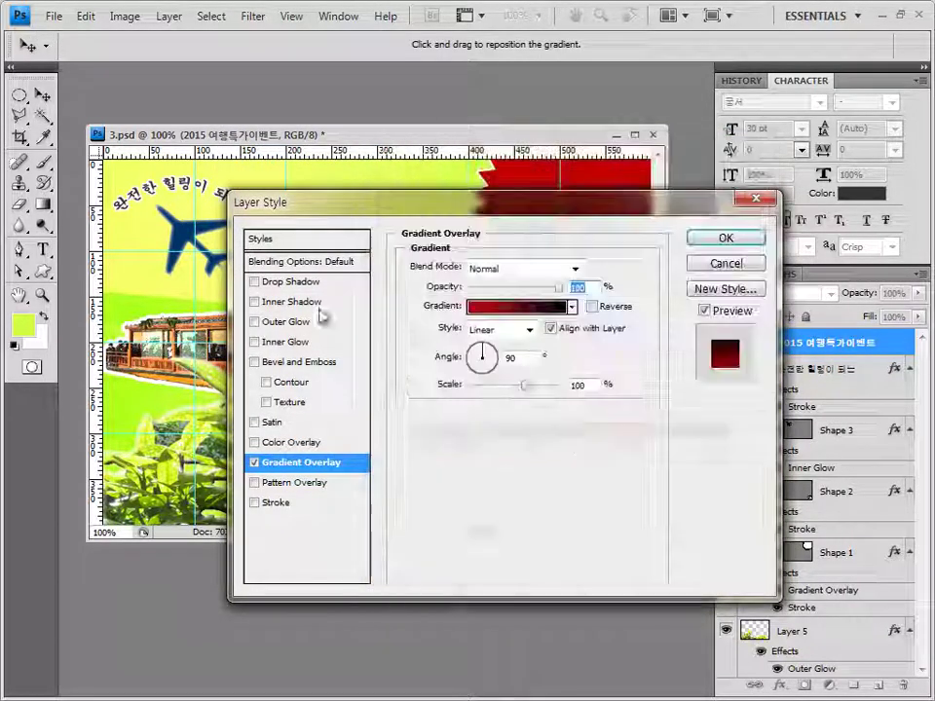
Add a 3 px outside Stroke in white (#ffffff) to the "2015 여행특가이벤트" text and apply the layer style
click(292, 505)
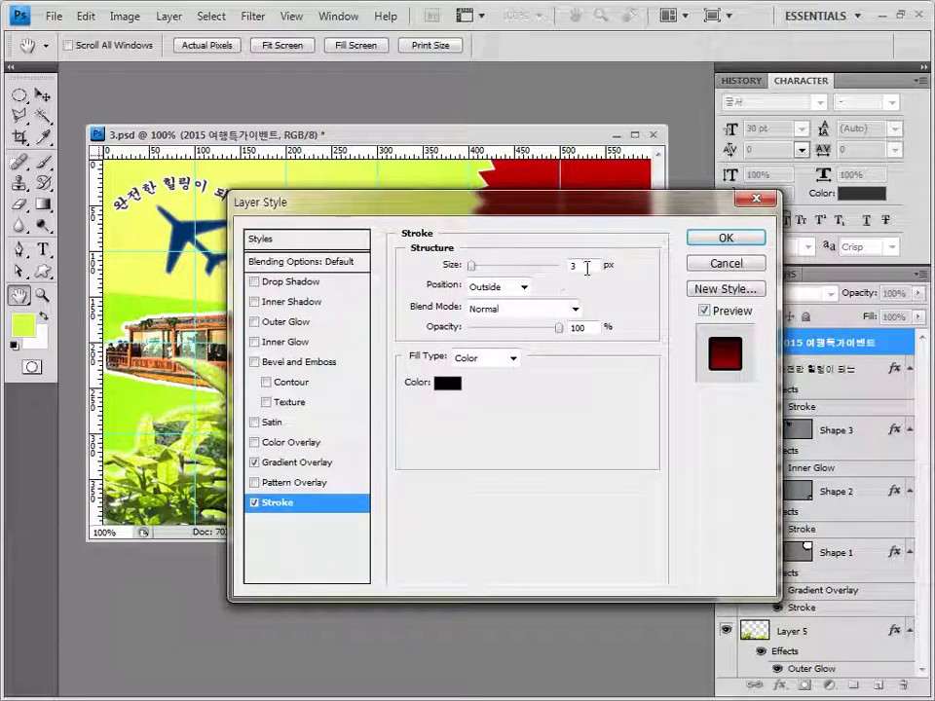
click(458, 390)
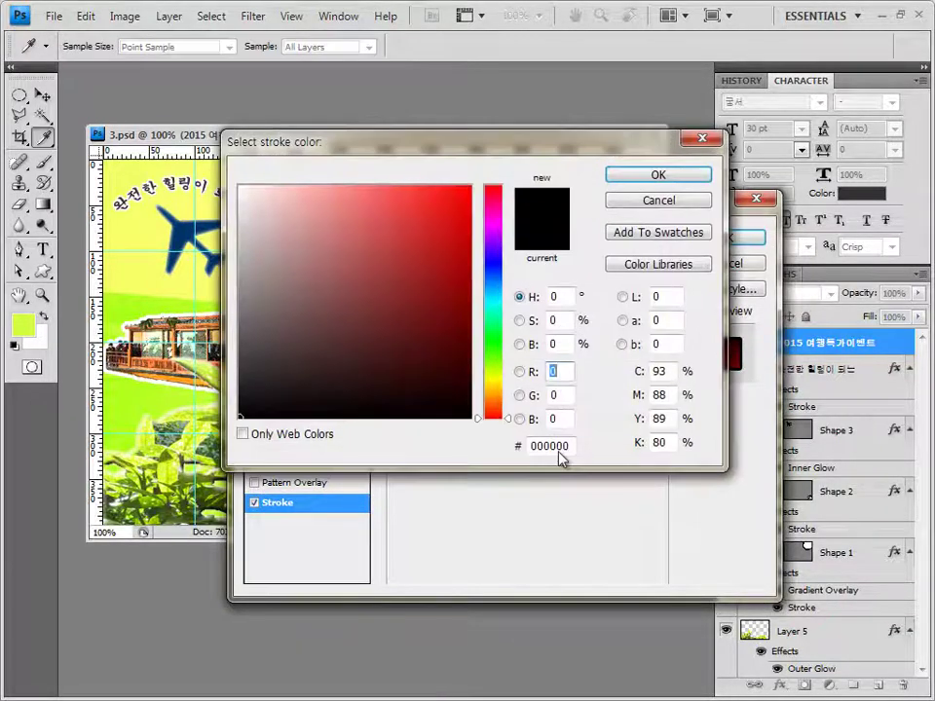
click(240, 187)
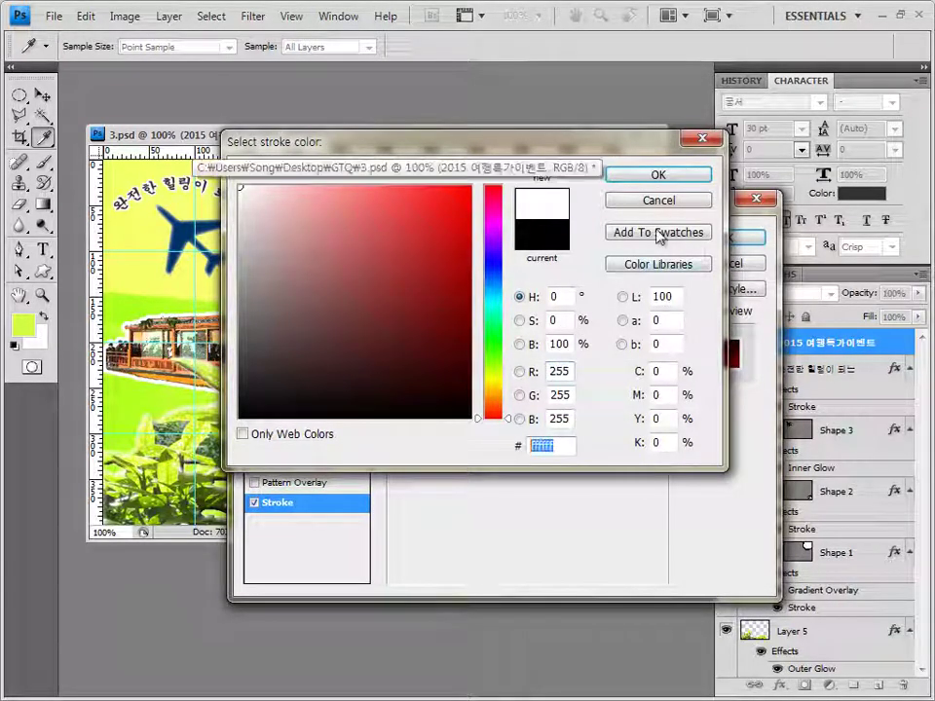
click(668, 178)
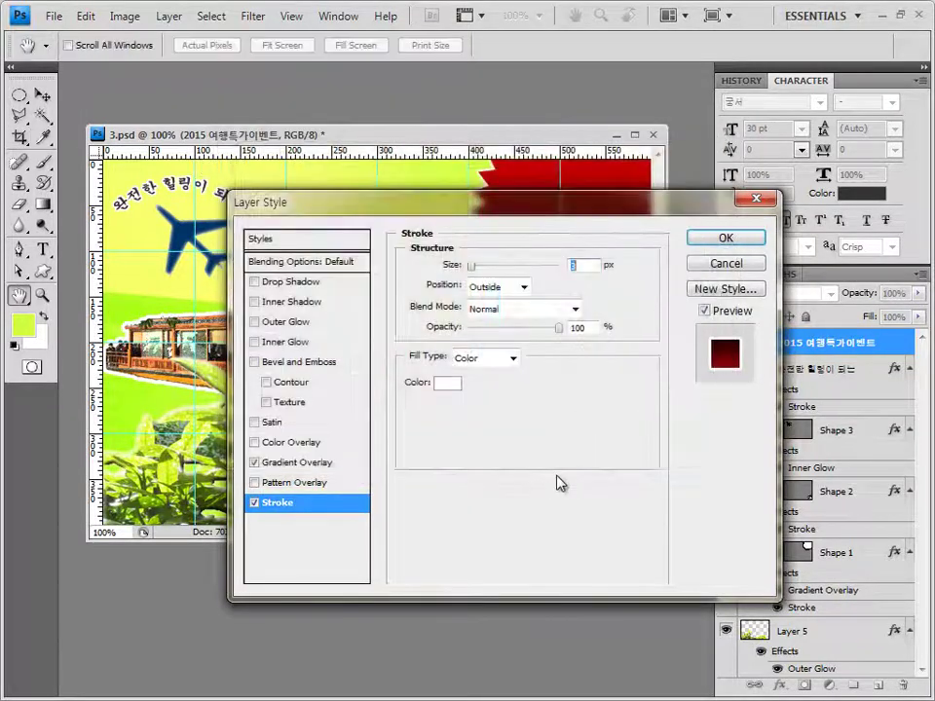
click(750, 238)
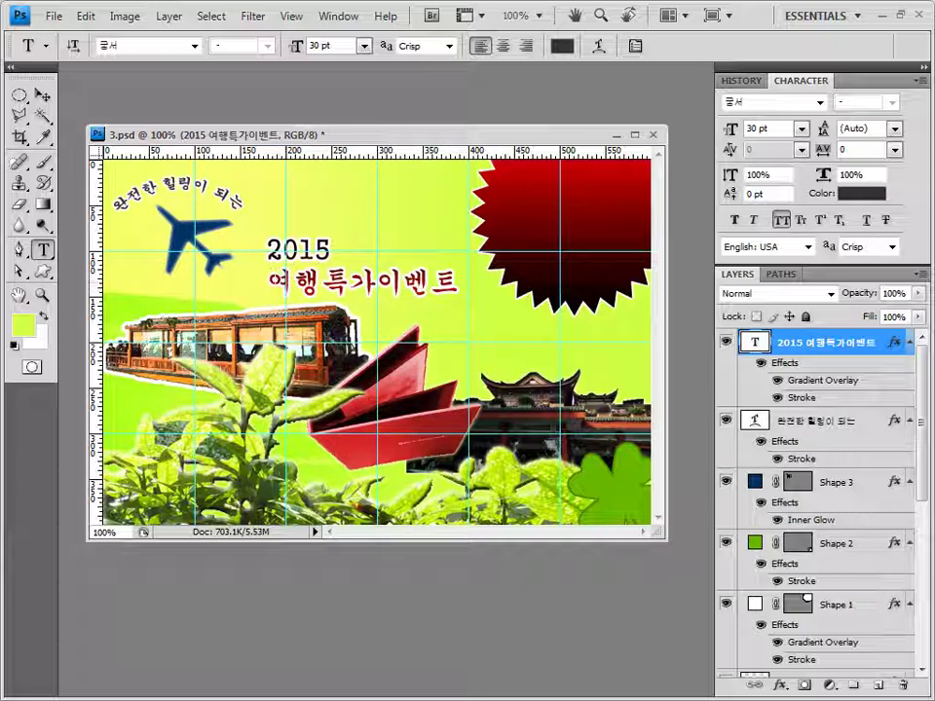
Set the size of the text's second line "여행특가이벤트" to 45 pt and commit the edit
triple_click(360, 282)
key(ctrl+a)
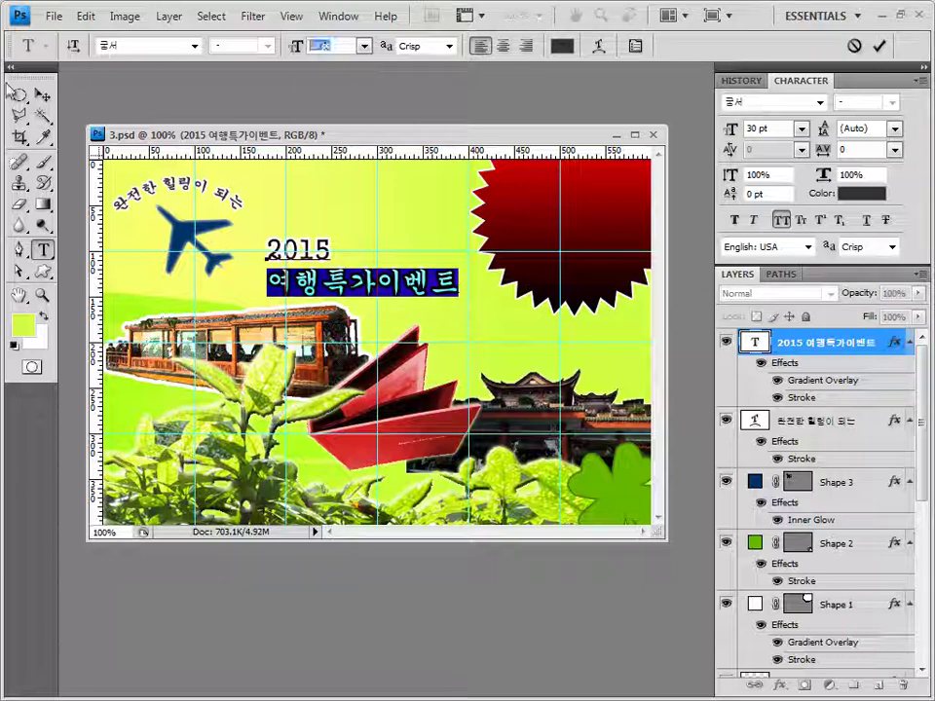
text(45)
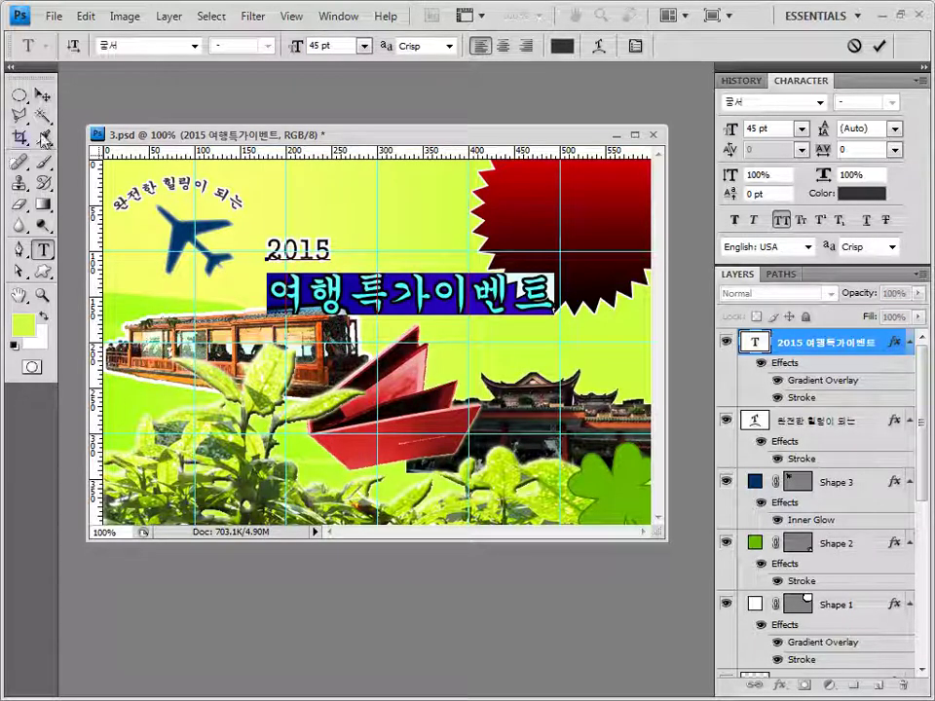
click(831, 348)
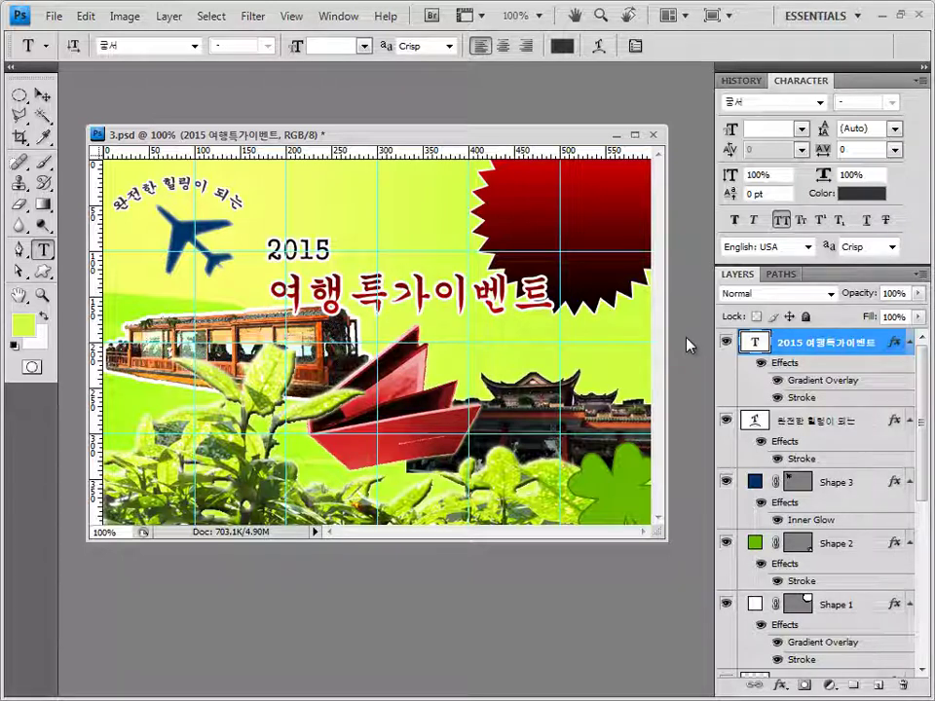
Move the "2015 여행특가이벤트" text about 65 px left and 10 px up
key(ctrl+shift+Left)
key(ctrl+shift+Left)
key(ctrl+shift+Left)
key(ctrl+shift+Left)
key(ctrl+shift+Left)
key(ctrl+shift+Left)
key(ctrl+shift+Up)
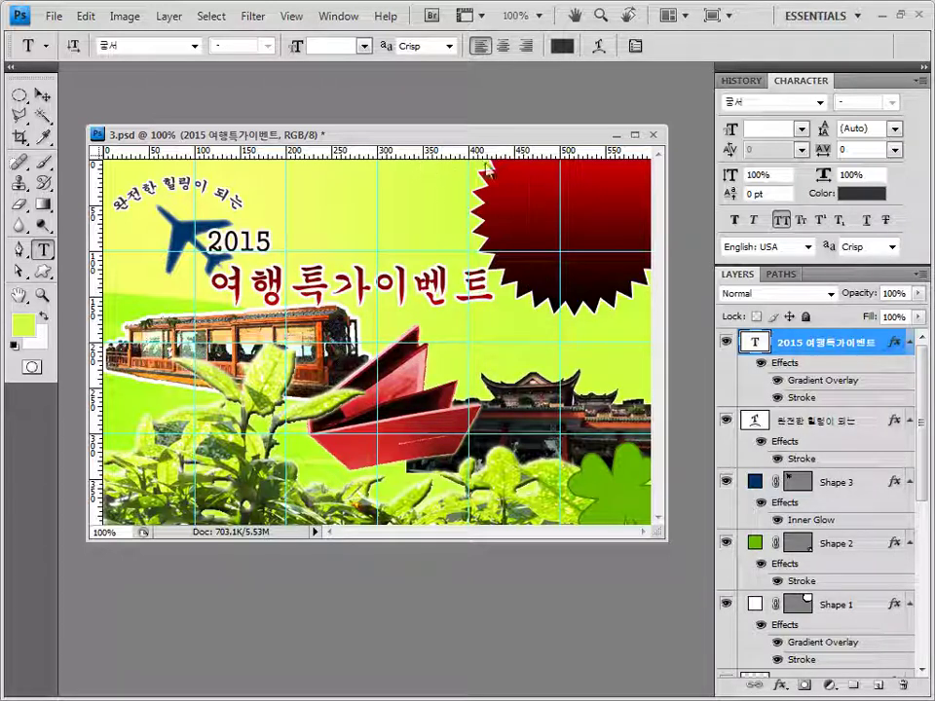
Start a center-aligned text line on the red starburst shape, using Arial Regular at 23 pt
click(517, 194)
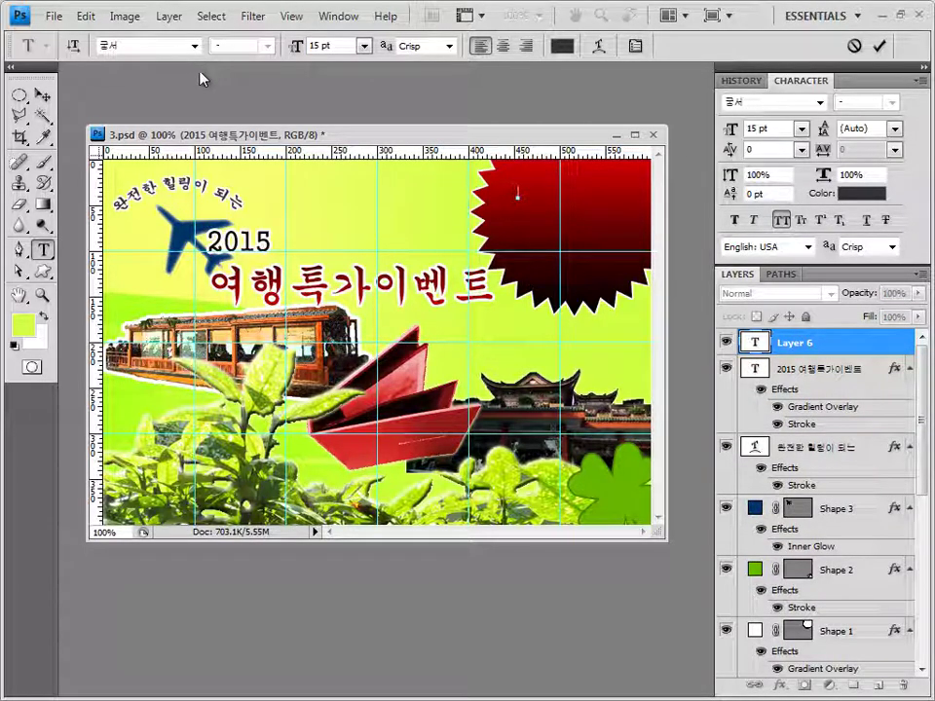
click(193, 45)
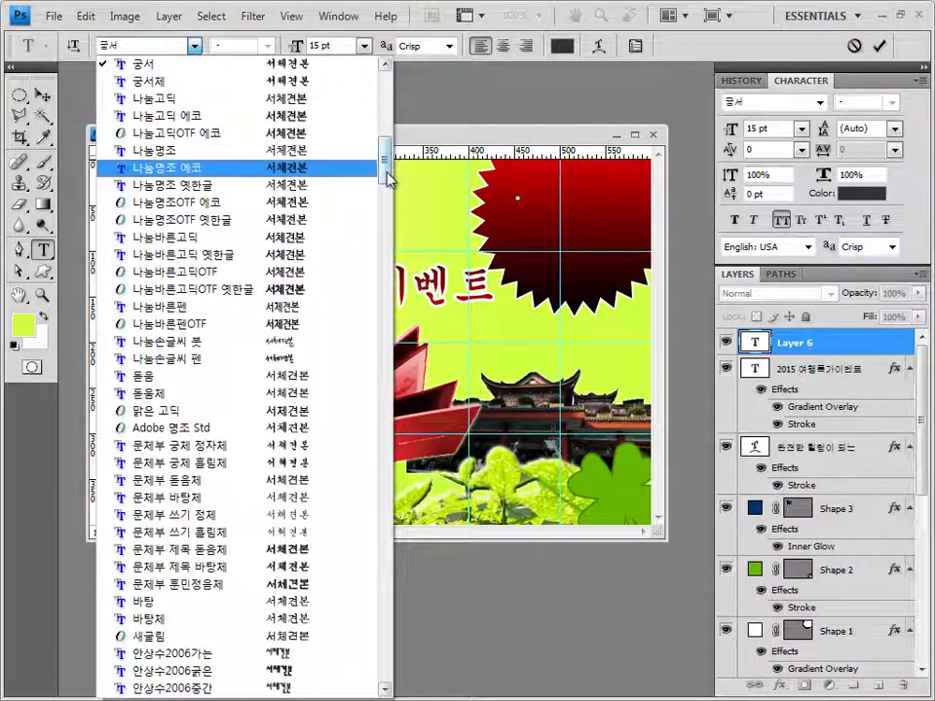
drag(388, 178, 384, 263)
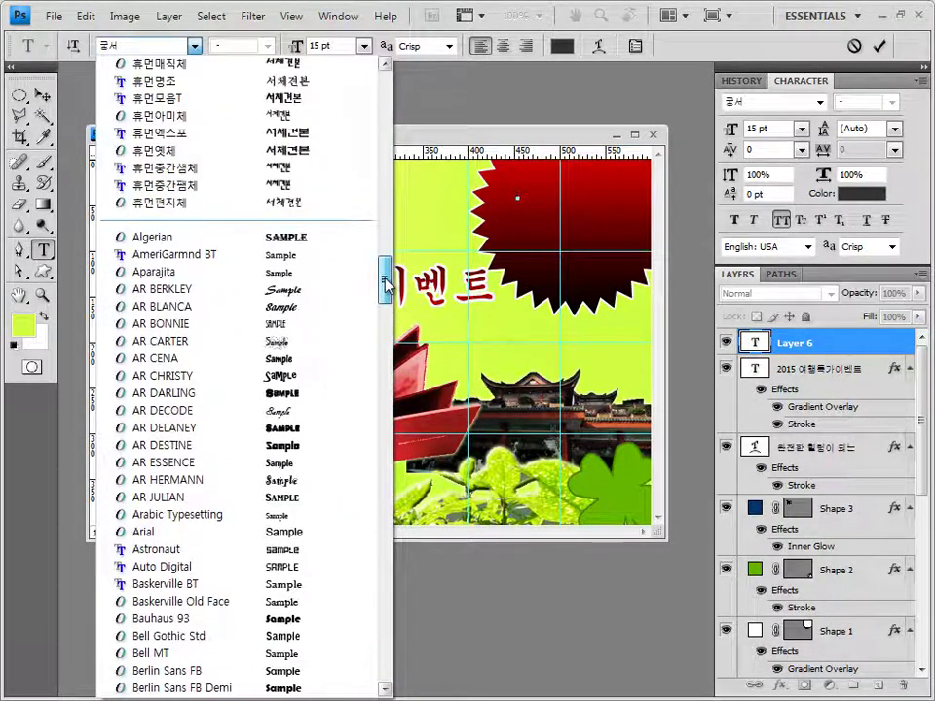
click(128, 532)
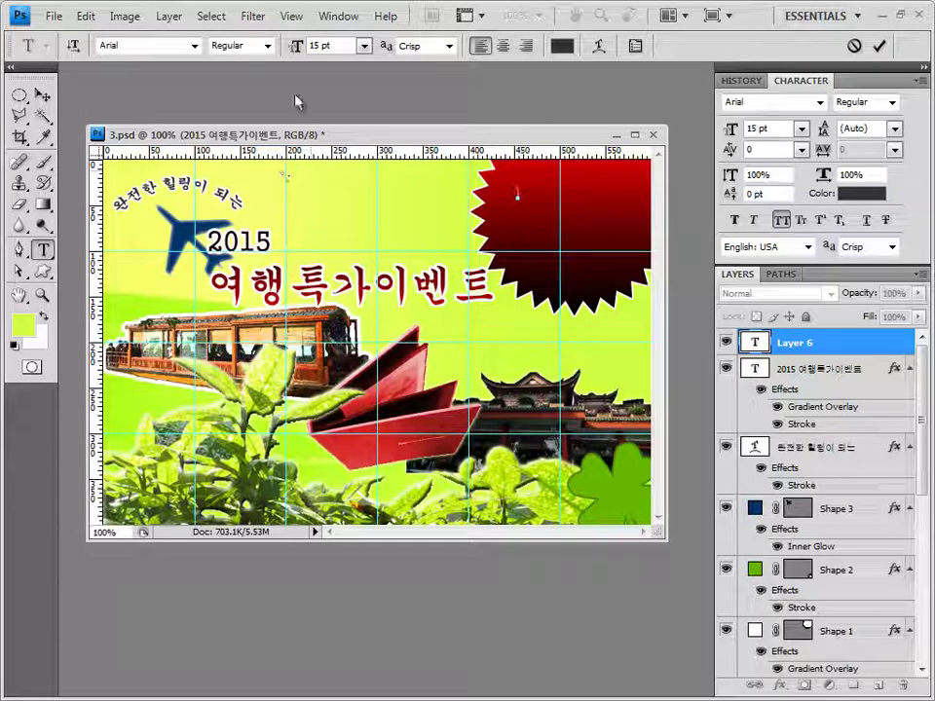
click(340, 46)
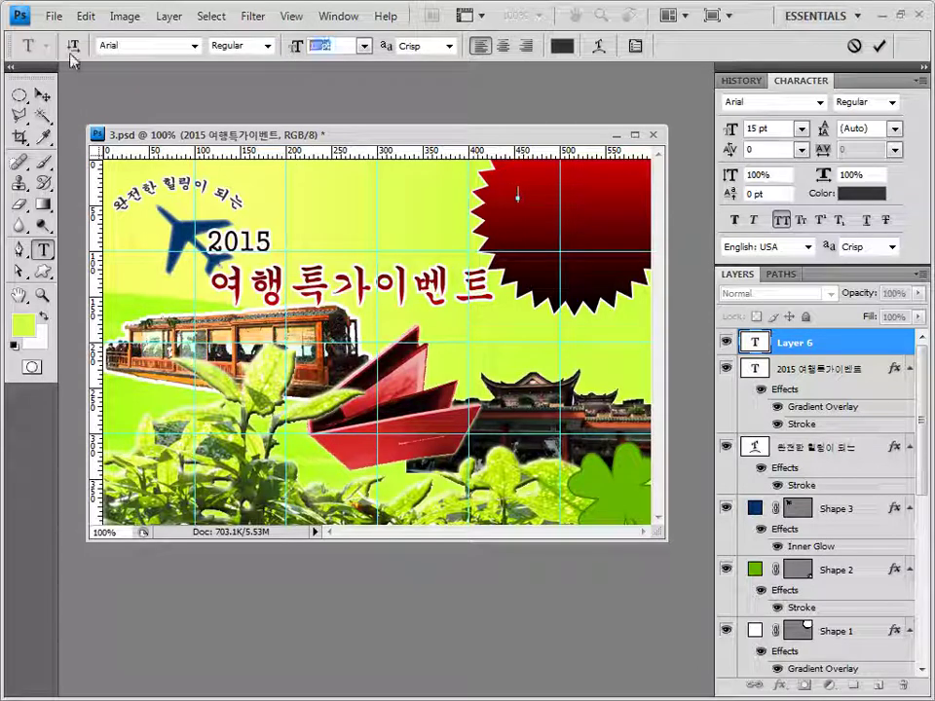
text(23)
key(Return)
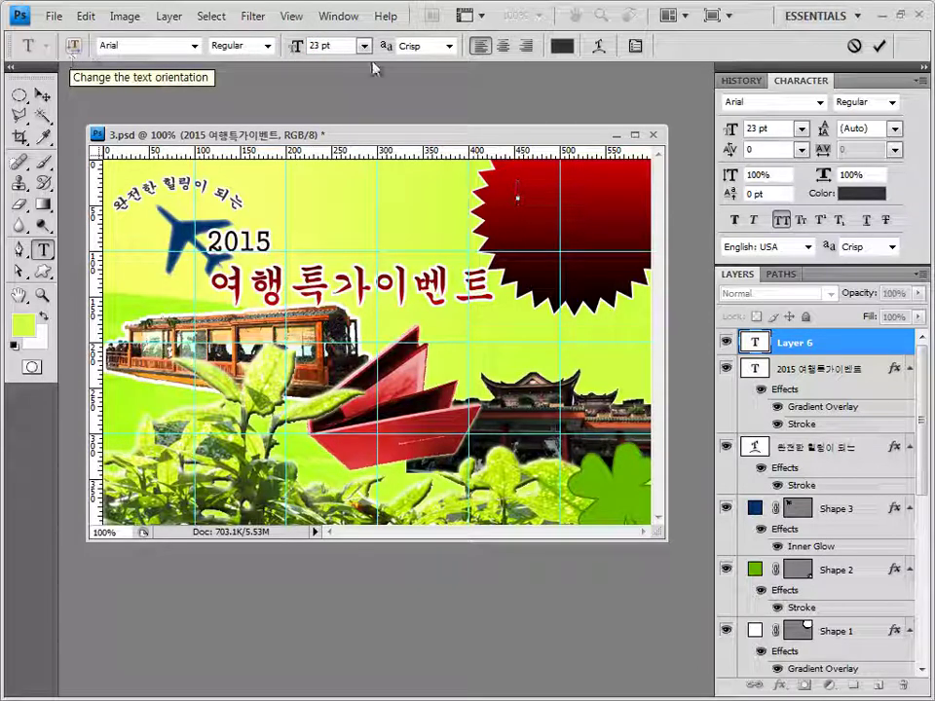
click(504, 46)
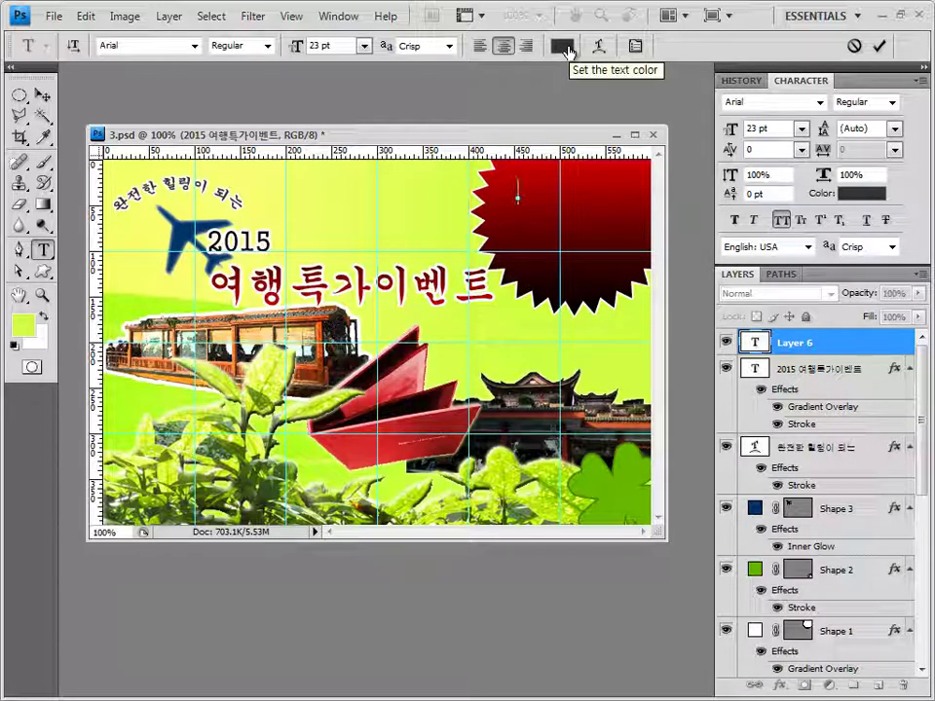
Enter "SPECIAL TOUR EVENT" on three lines in #f2ff6b, move it to the middle of the red starburst and commit the text
click(565, 48)
click(575, 445)
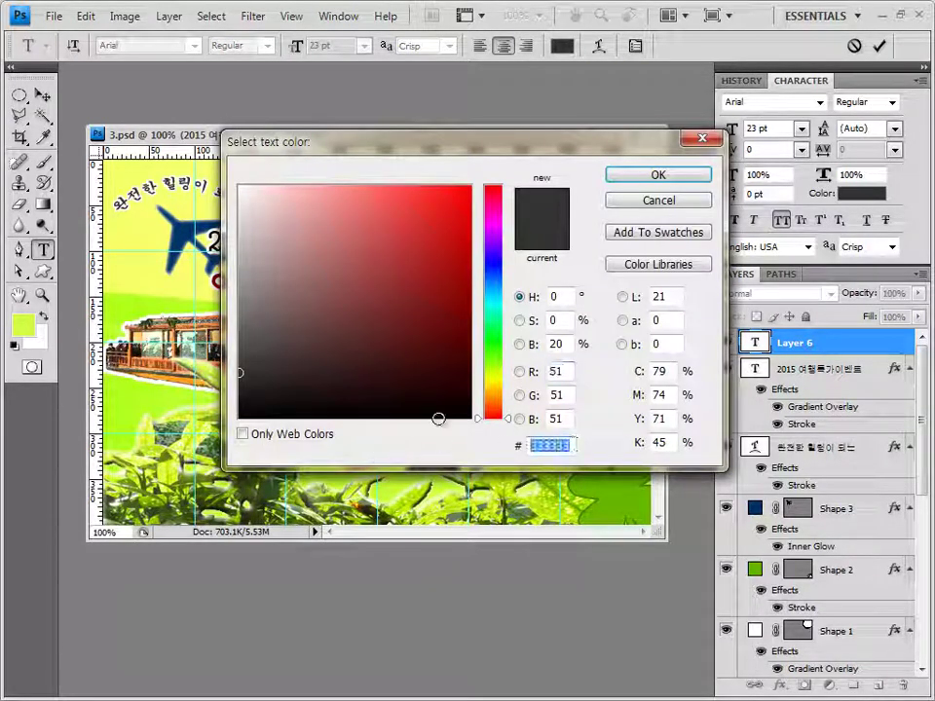
text(f2ff6b)
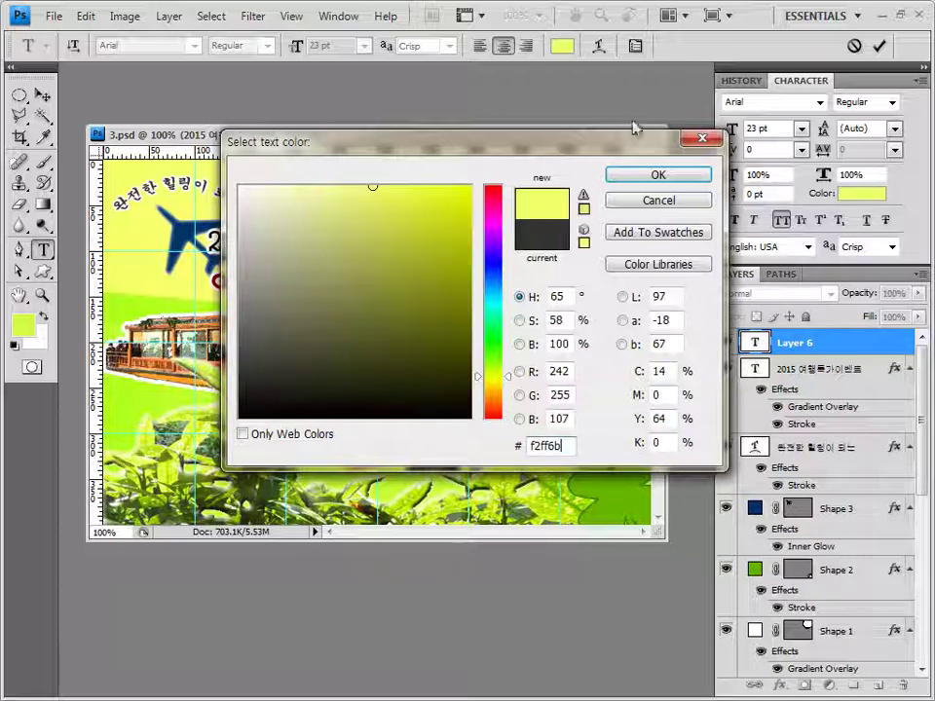
click(682, 176)
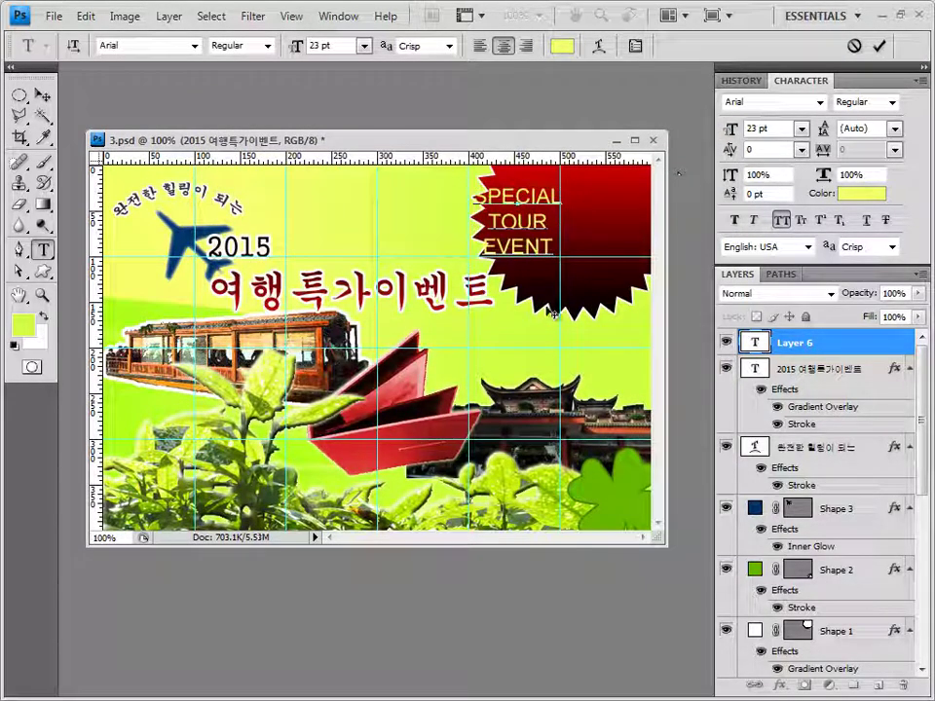
drag(531, 294, 583, 303)
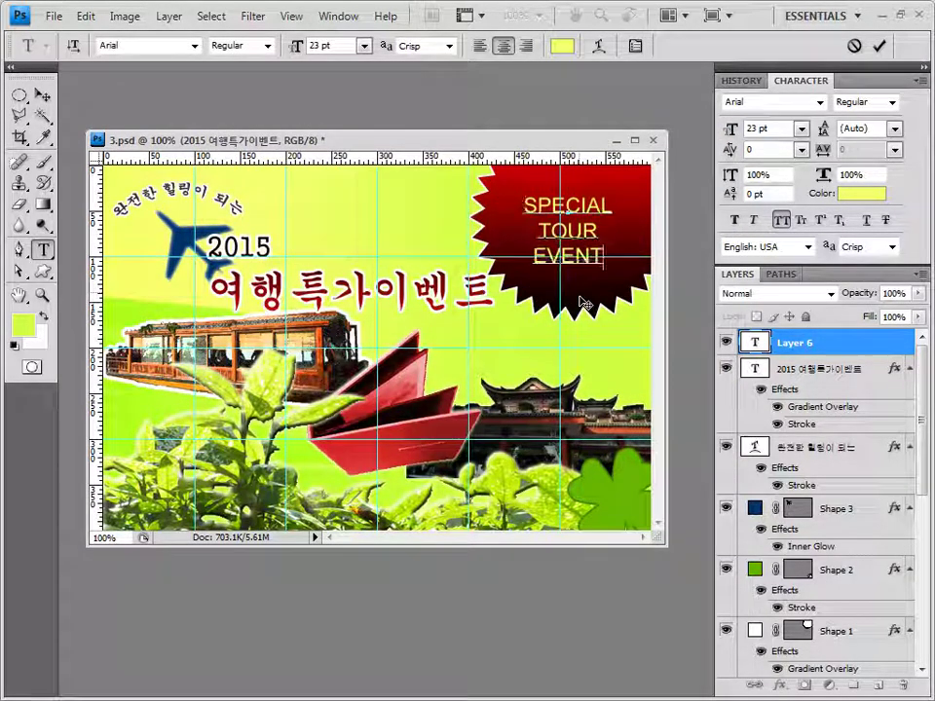
click(807, 344)
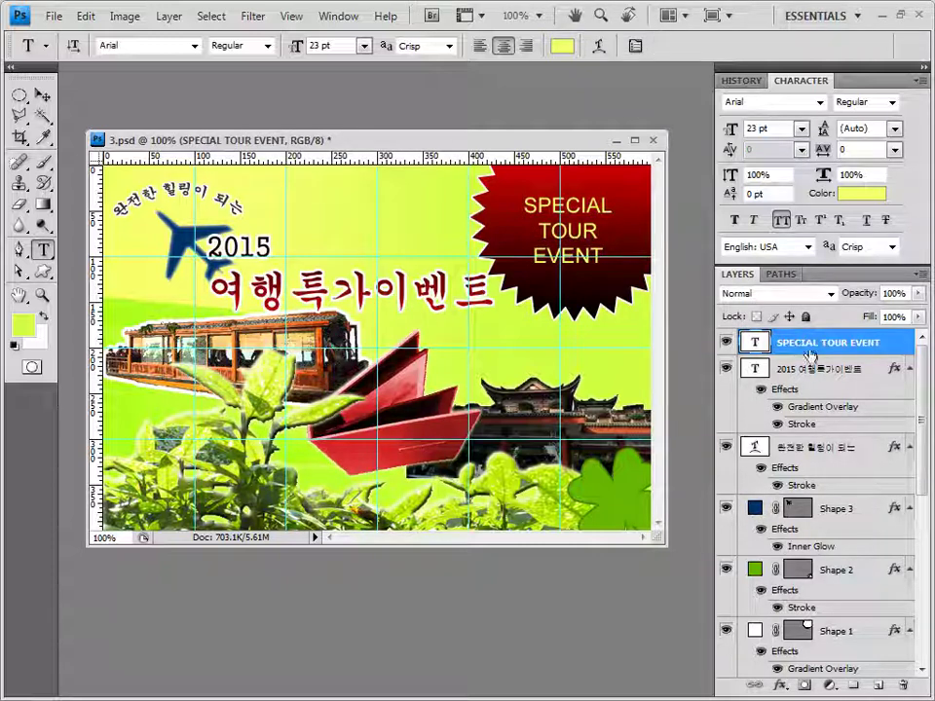
Add a 2 px outside Stroke in orange (#ff9000) to the "SPECIAL TOUR EVENT" text and apply the layer style
click(780, 686)
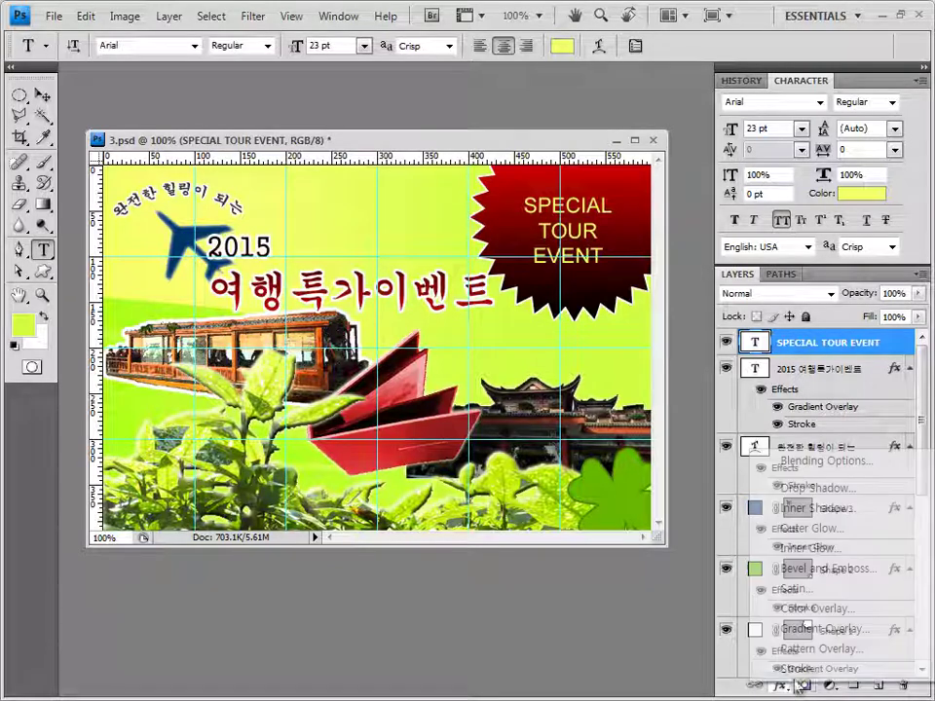
click(794, 669)
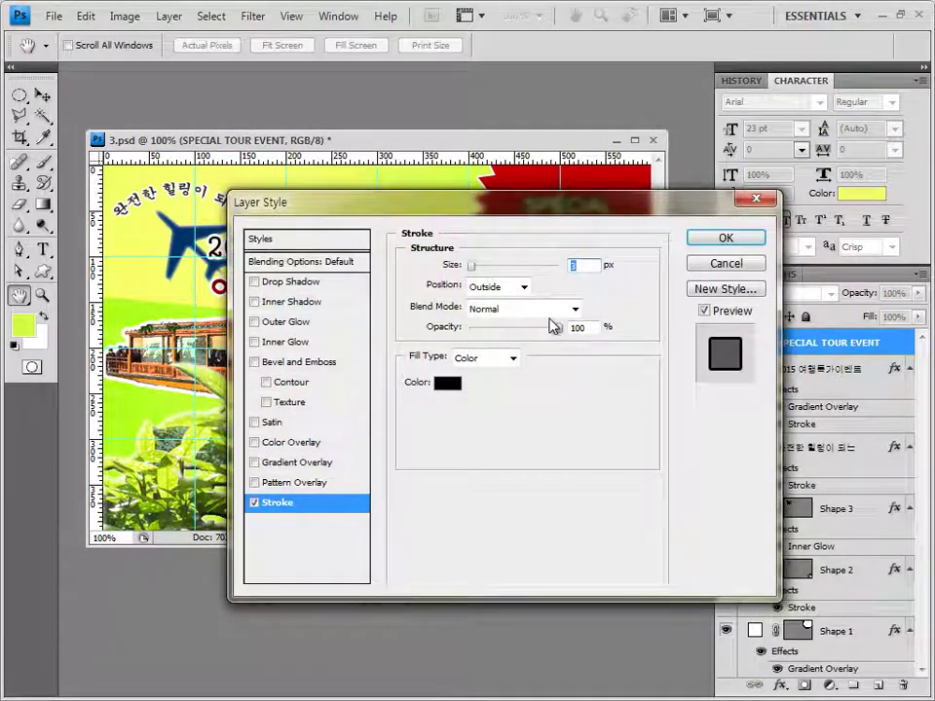
text(2)
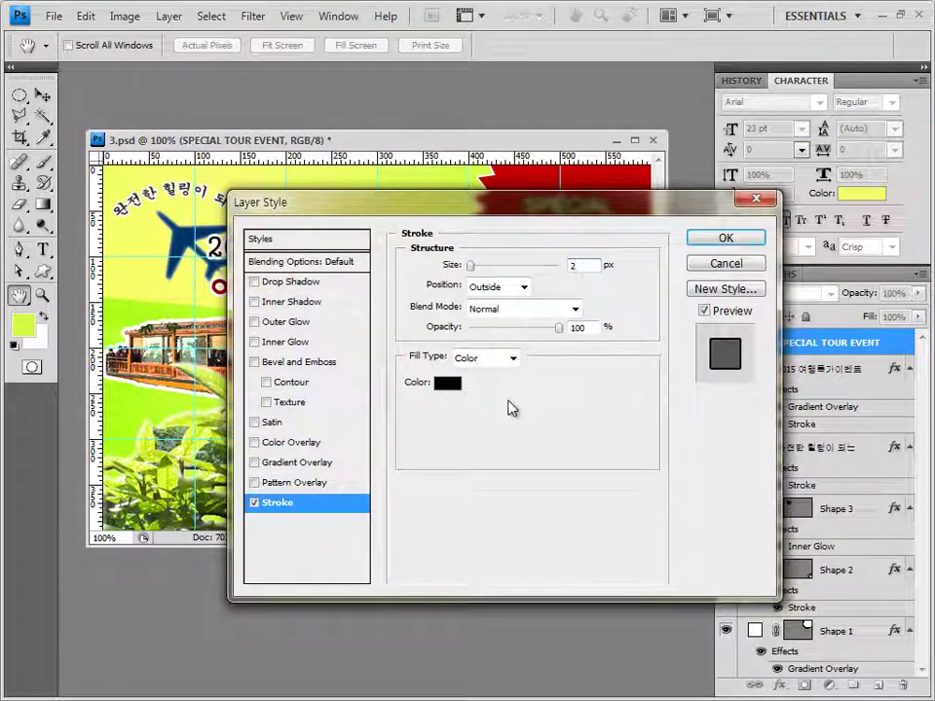
click(448, 383)
drag(568, 445, 477, 442)
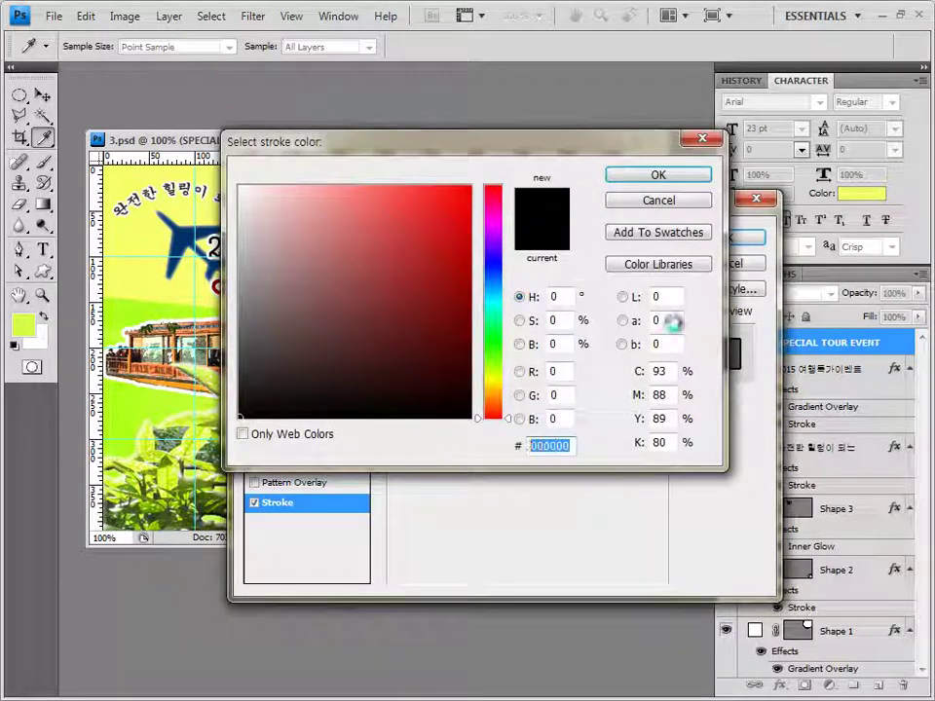
text(ff9000)
click(658, 176)
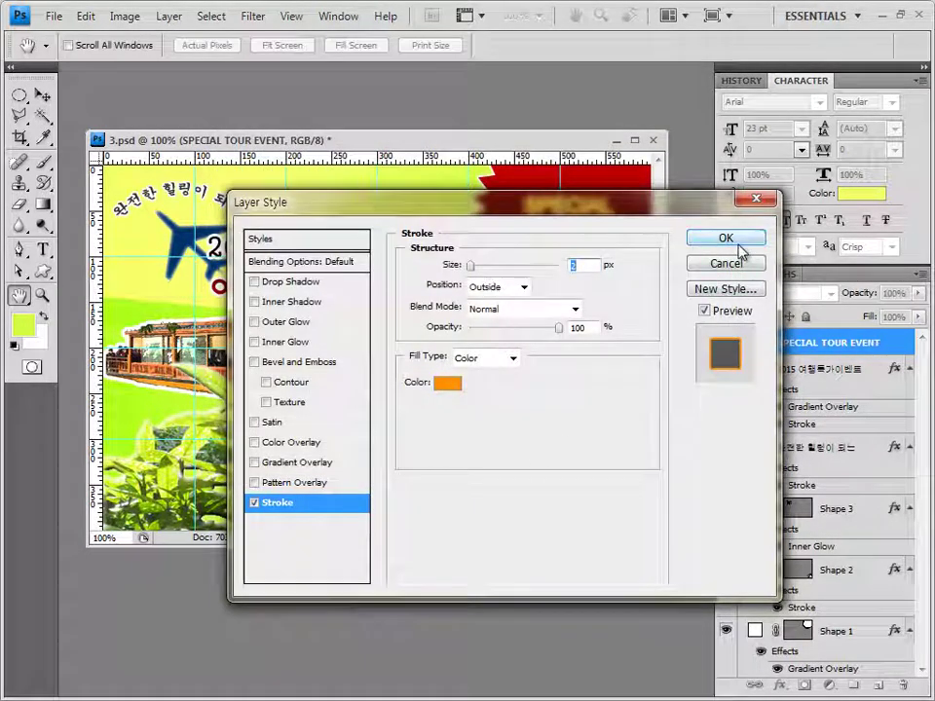
click(740, 244)
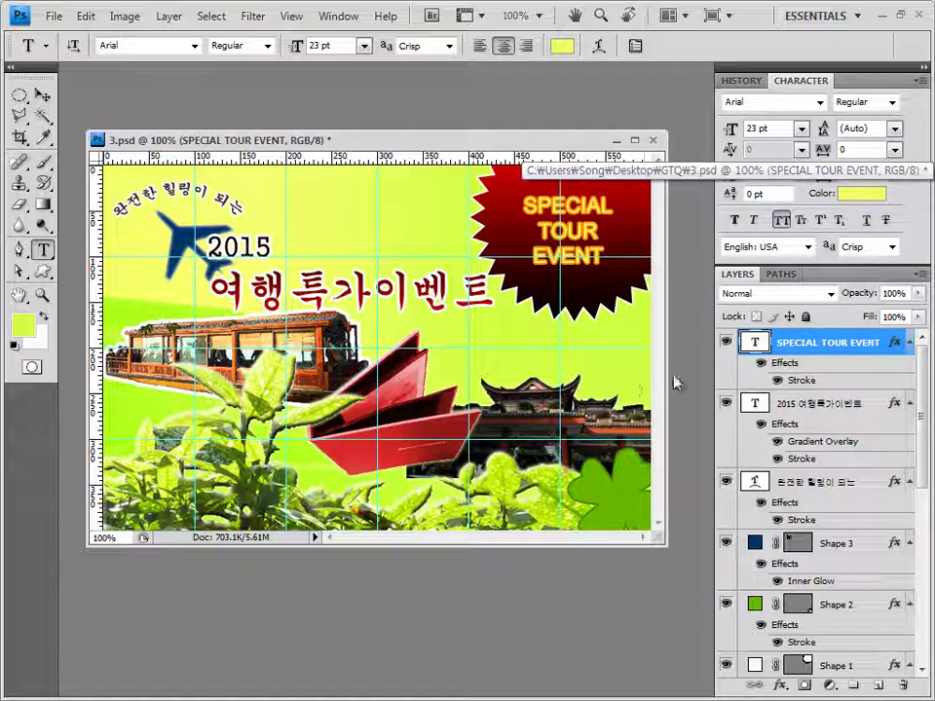
Start a left-aligned text line over the plants below the red paper boat, using Arial Regular at 23 pt
key(Delete)
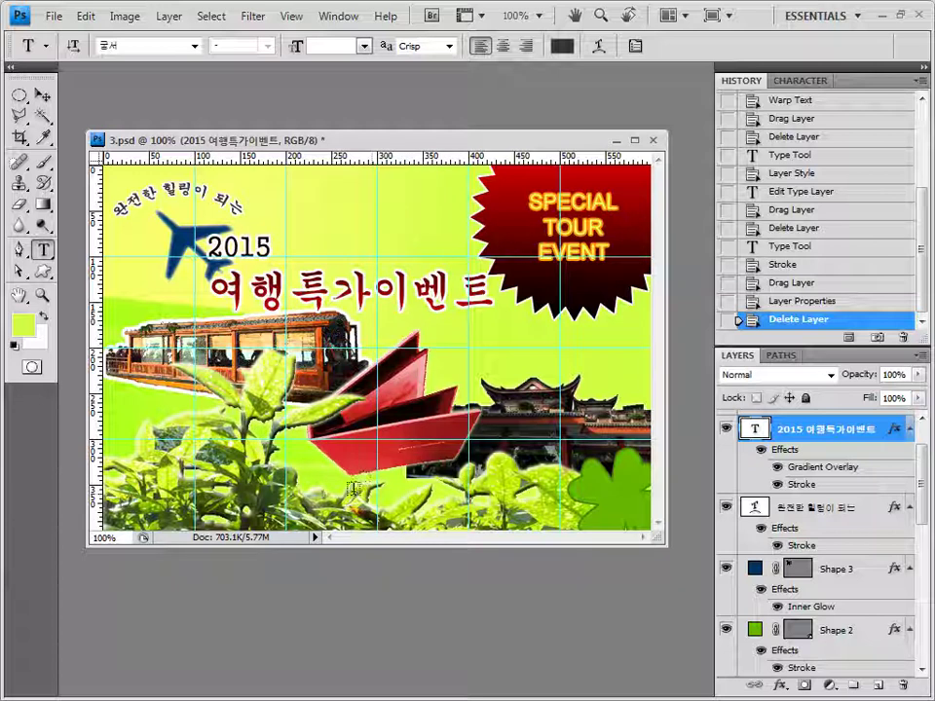
click(234, 372)
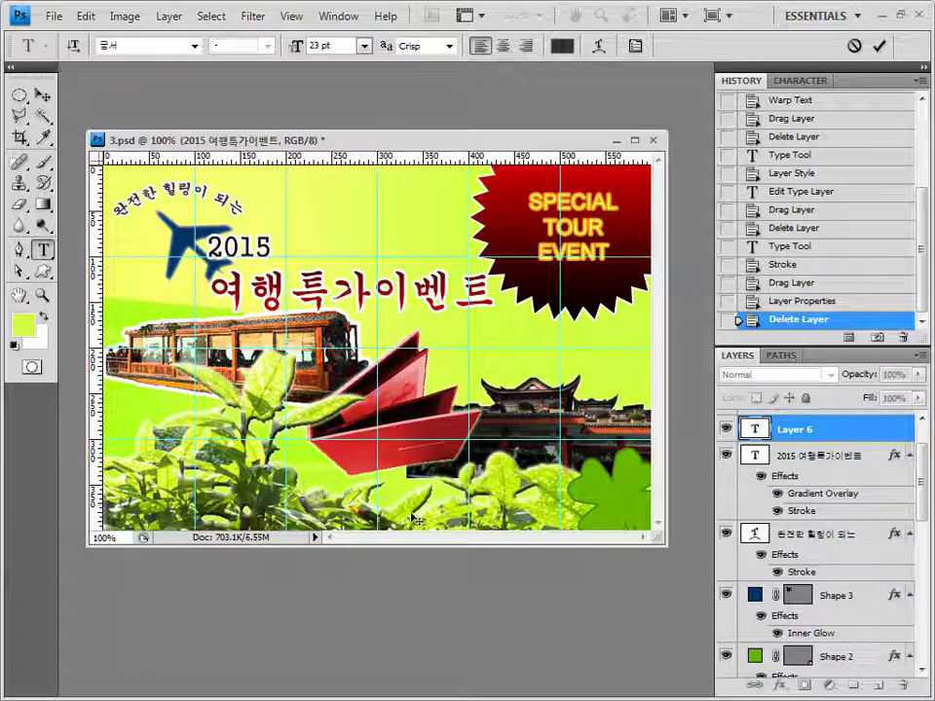
click(193, 47)
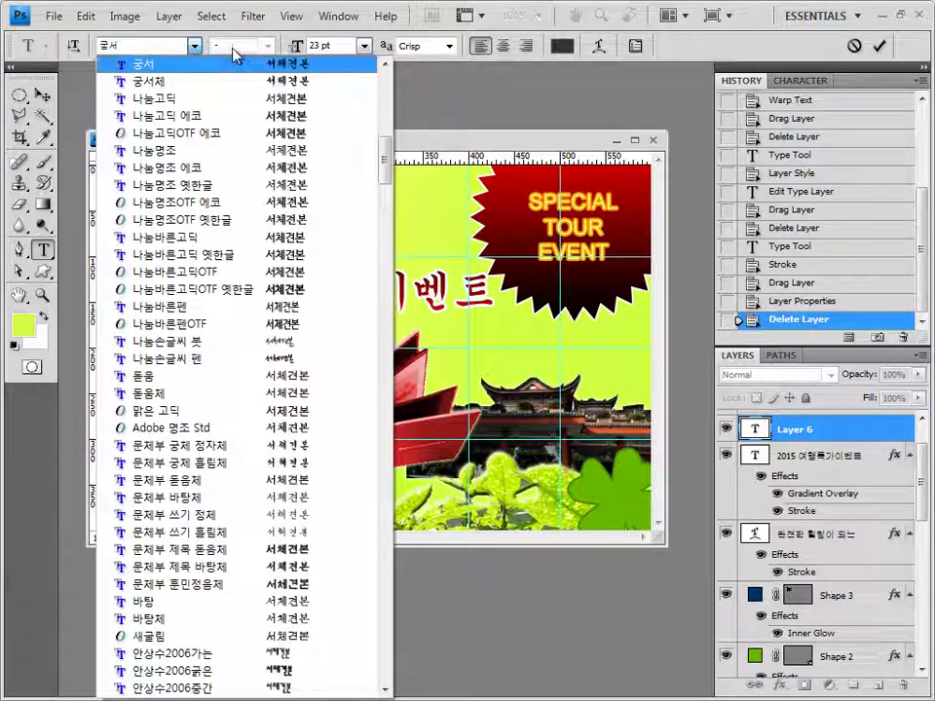
scroll(386, 228, down, 1)
scroll(287, 198, down, 15)
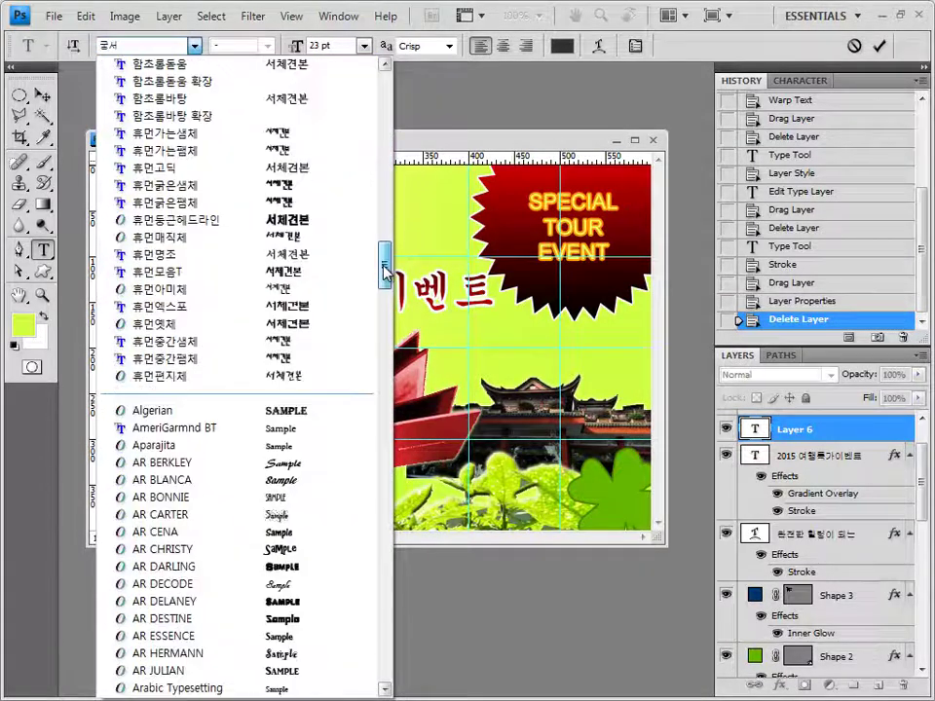
click(185, 511)
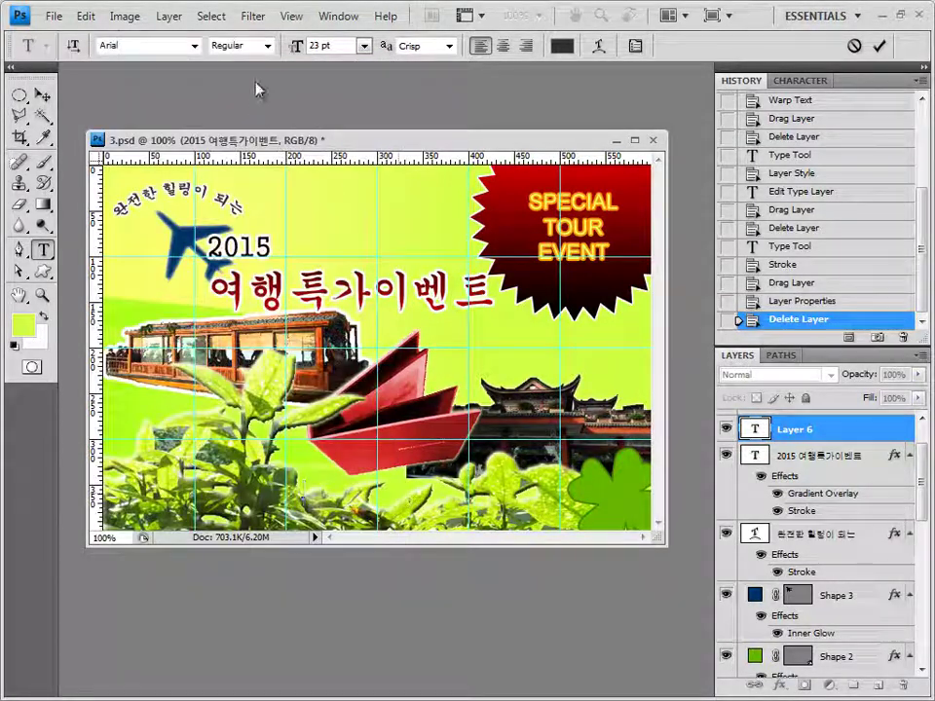
click(331, 47)
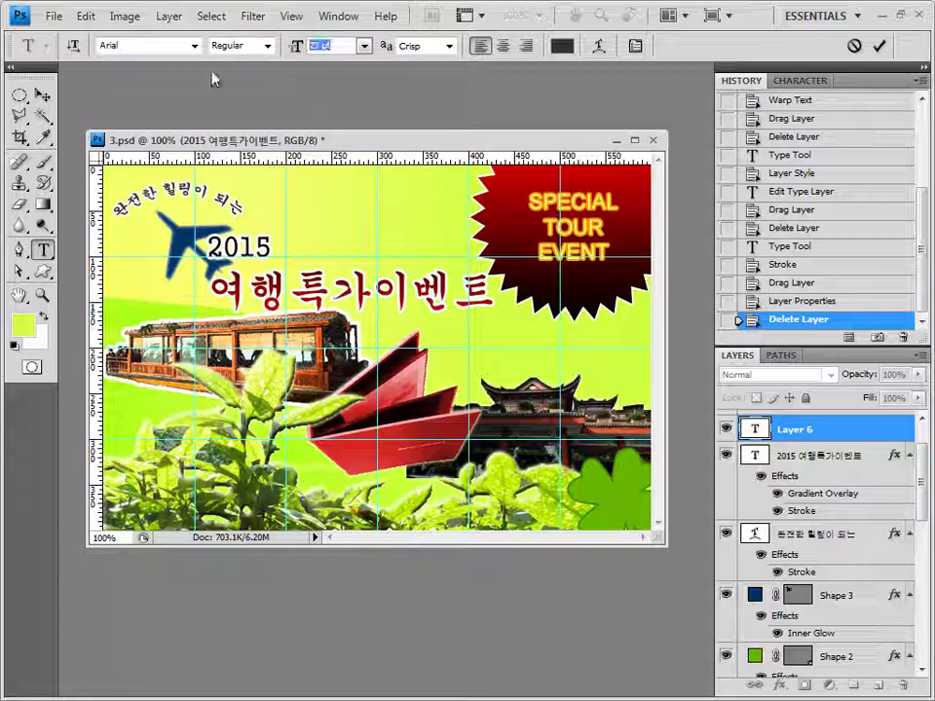
Set the text color to black (#000000), enter "GO GO GO TRAVEL ABROAD" and commit the text
click(565, 47)
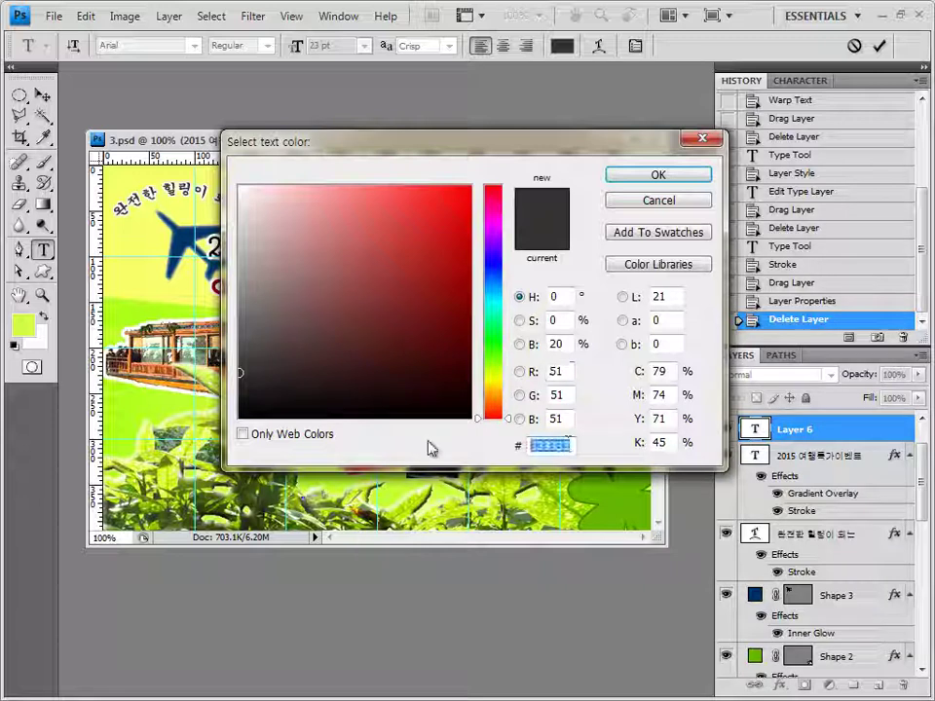
text(000000)
key(Return)
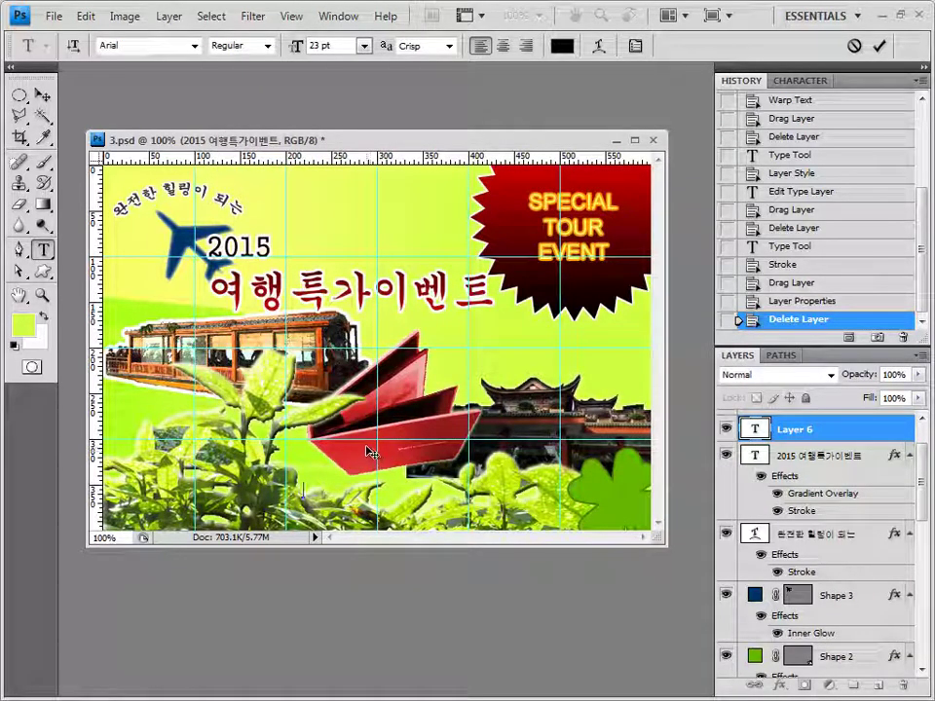
text(GO GO GO TRAVEL ABROAD)
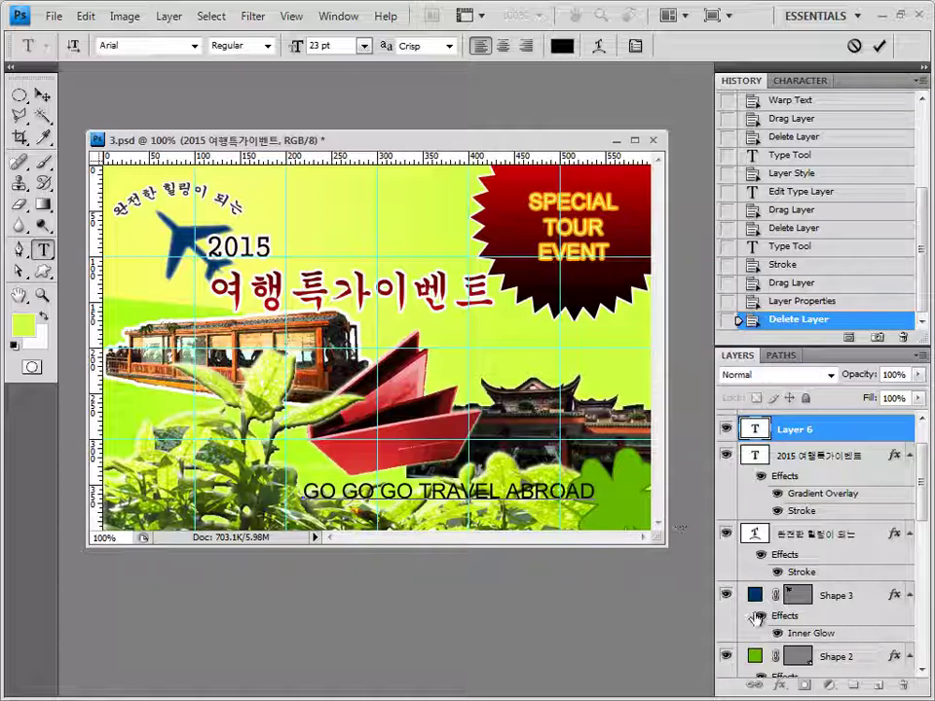
click(823, 432)
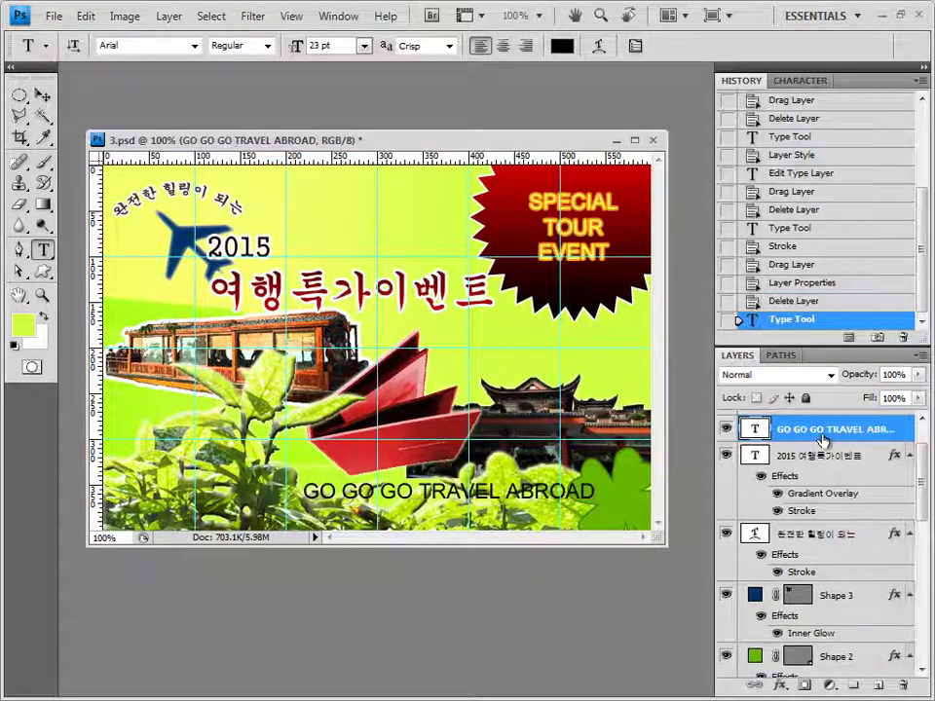
Add a 2 px outside Stroke in yellow (#ffcc00) to the "GO GO GO TRAVEL ABROAD" text and apply the layer style
click(780, 685)
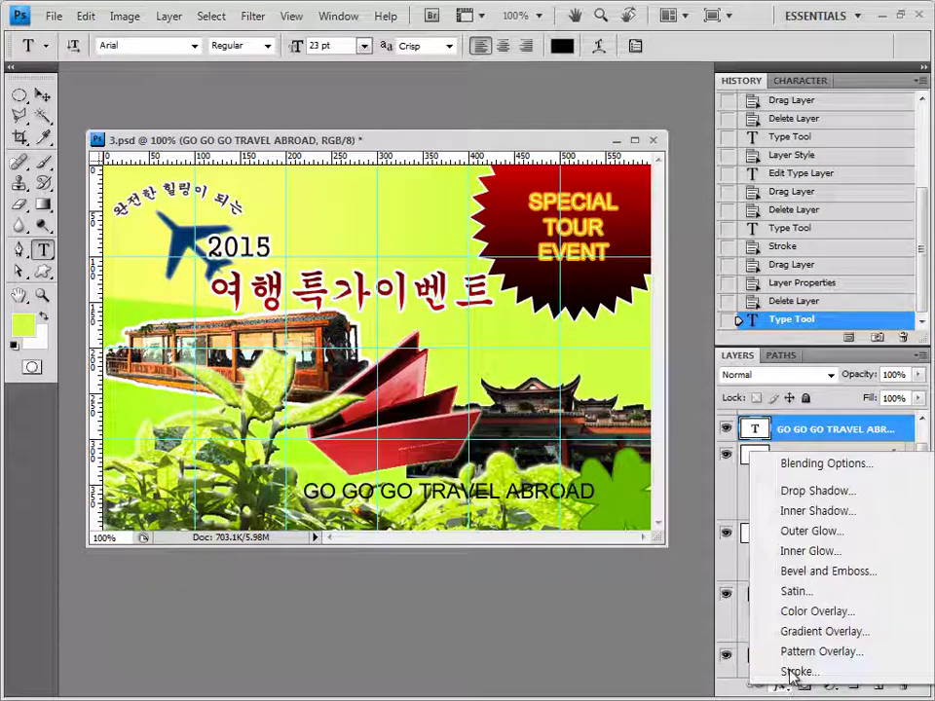
click(794, 672)
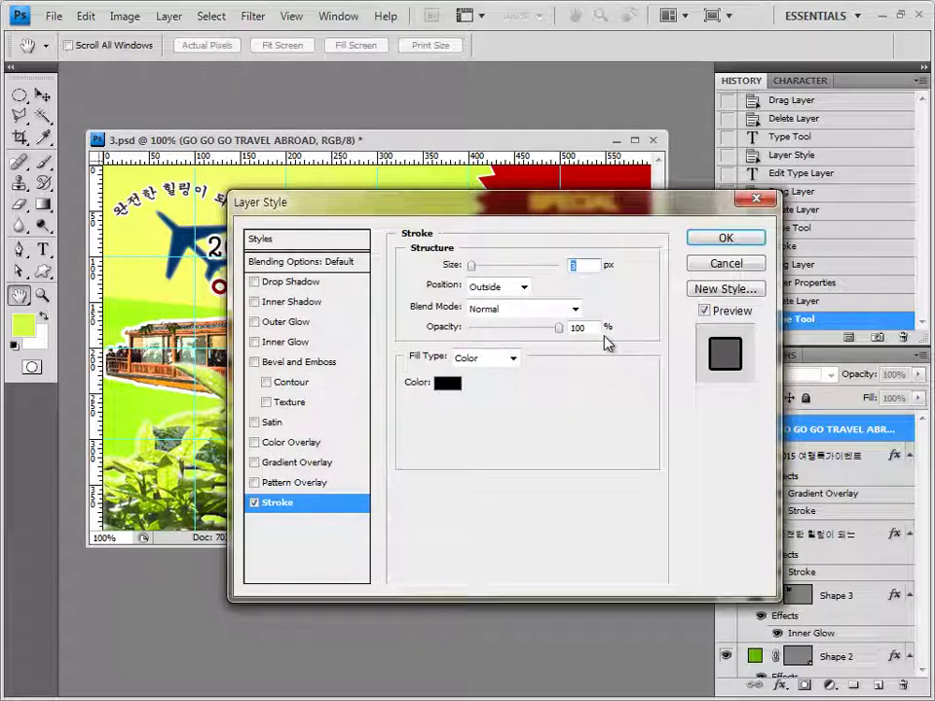
text(2)
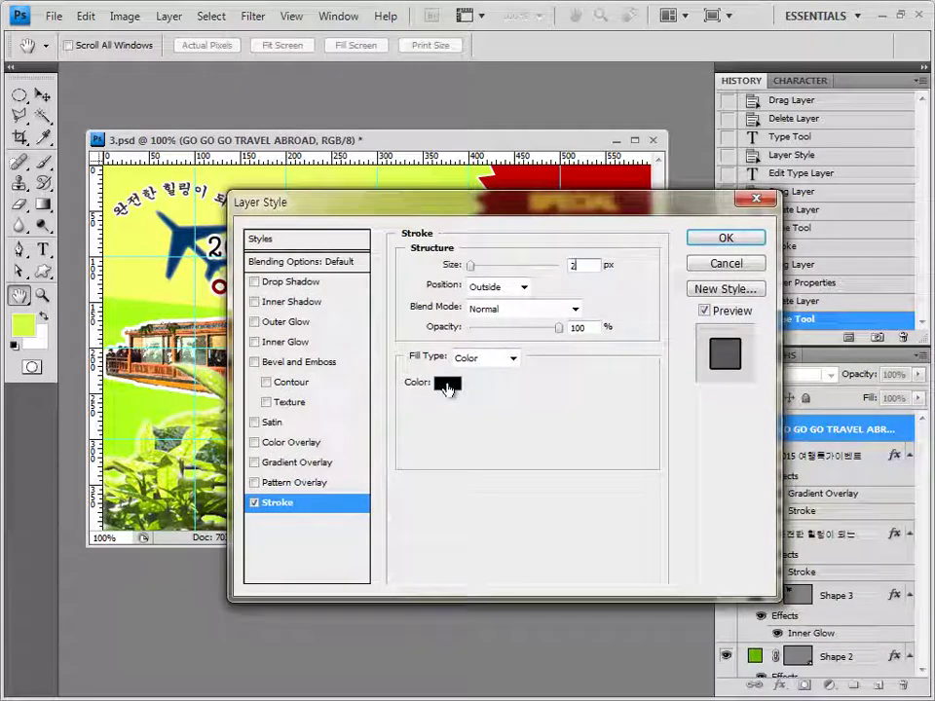
click(447, 385)
double_click(569, 448)
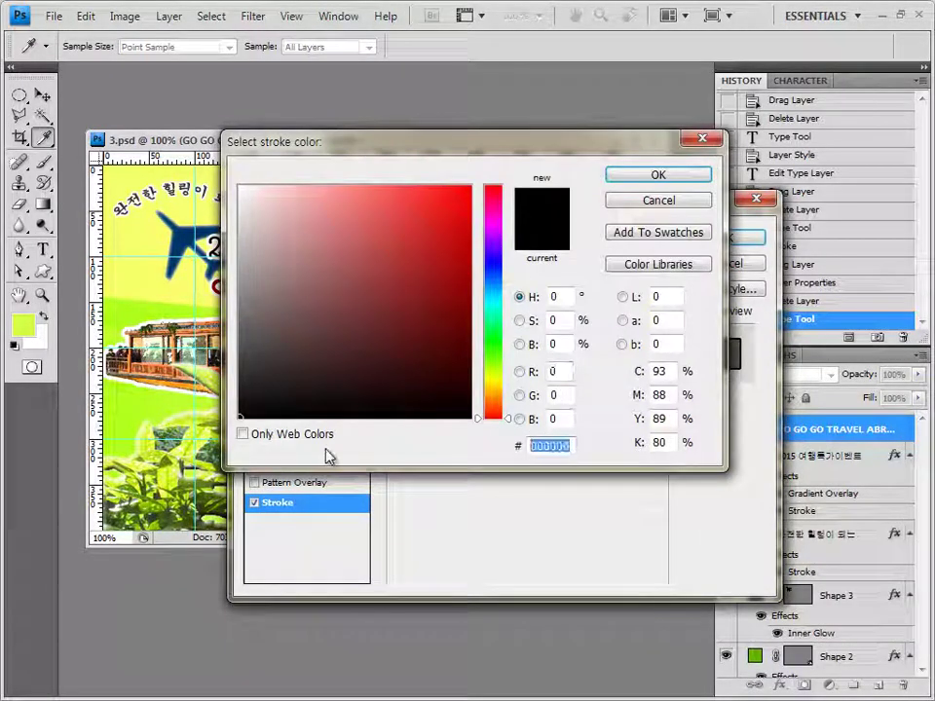
text(ffcc00)
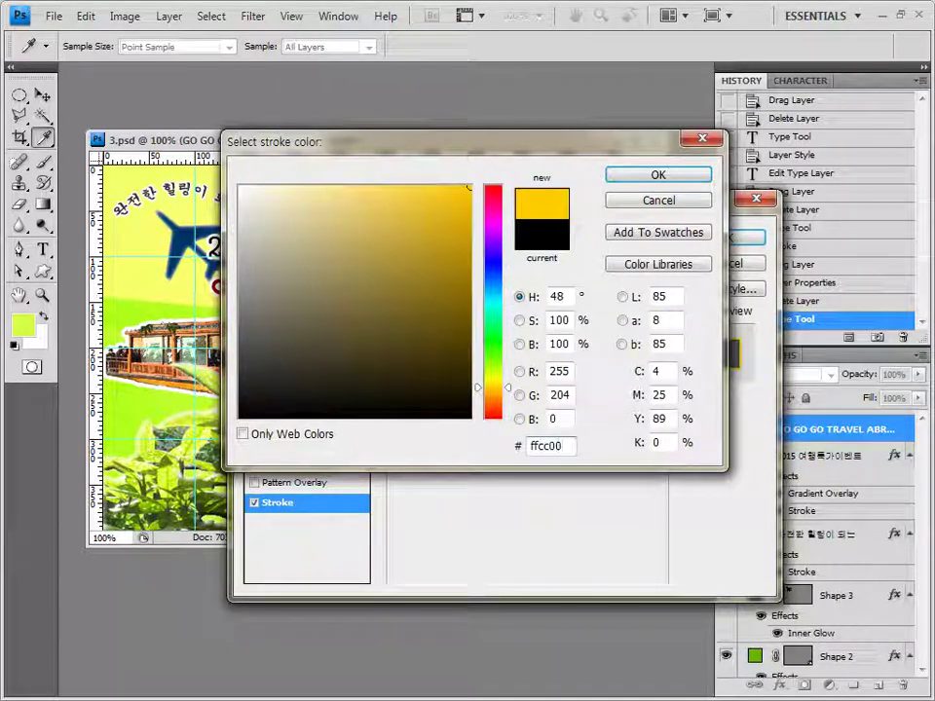
click(658, 175)
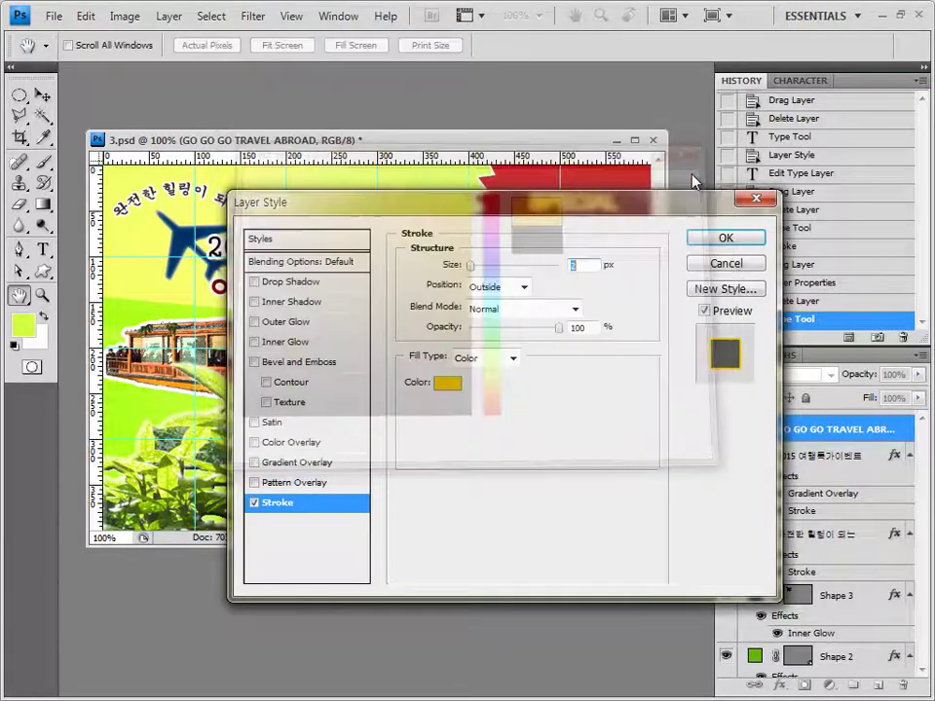
click(729, 237)
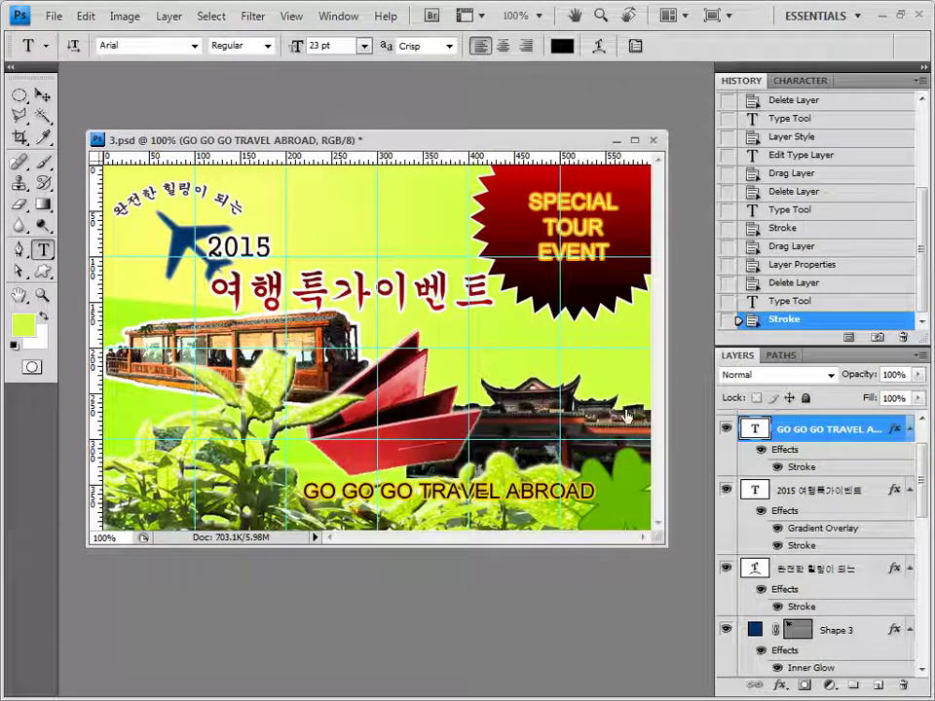
Rotate the "GO GO GO TRAVEL ABROAD" text about 7.8° counterclockwise with Free Transform
click(43, 96)
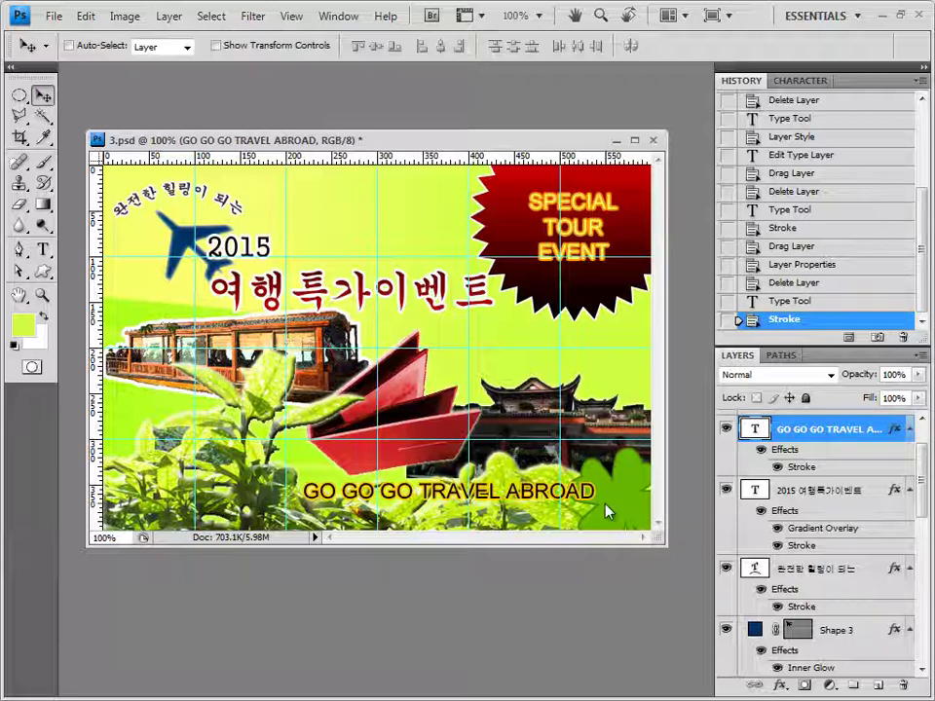
key(ctrl+t)
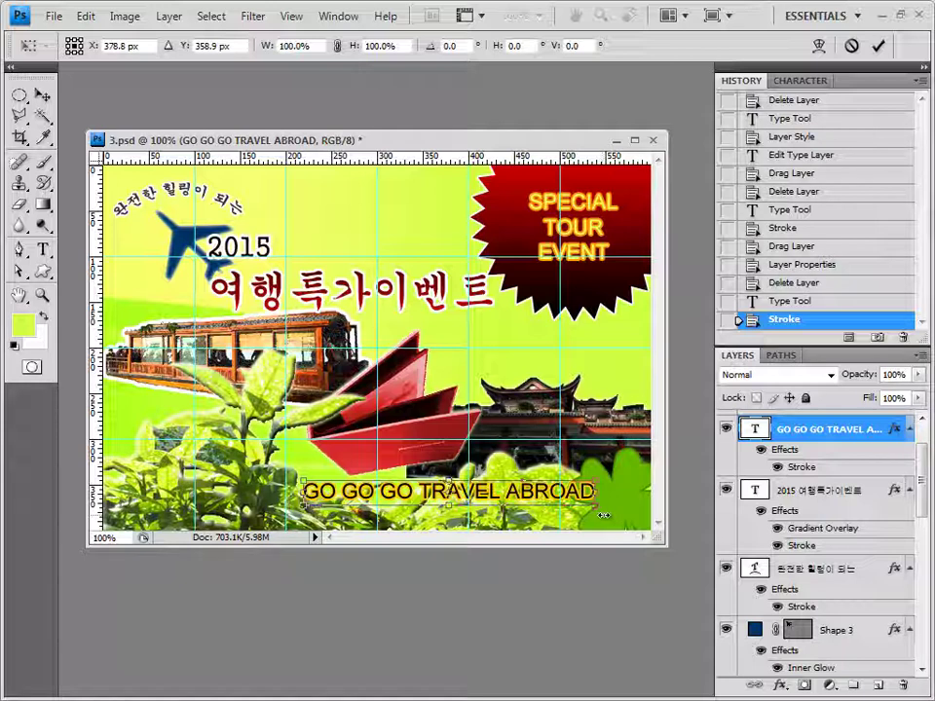
drag(605, 515, 606, 493)
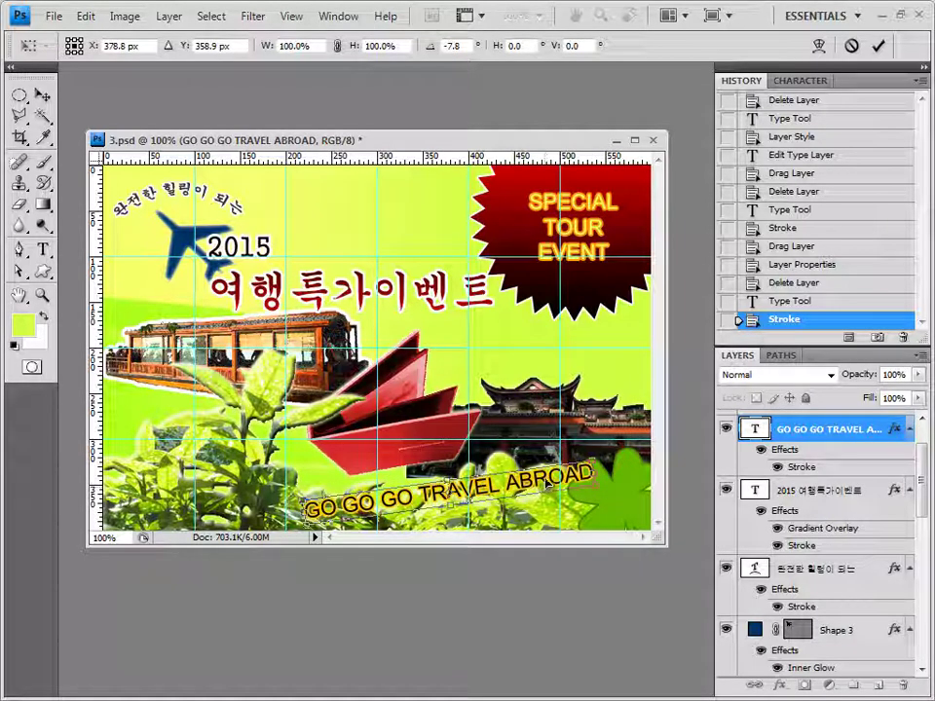
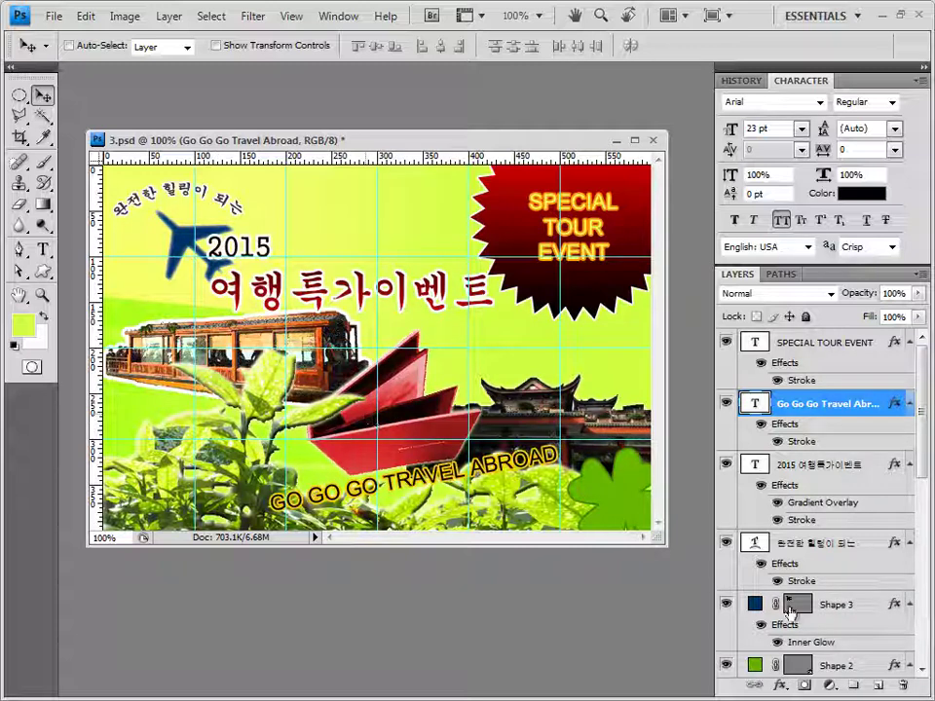
Scale the blue airplane shape down slightly so it sits clear of the "2015" text
click(794, 607)
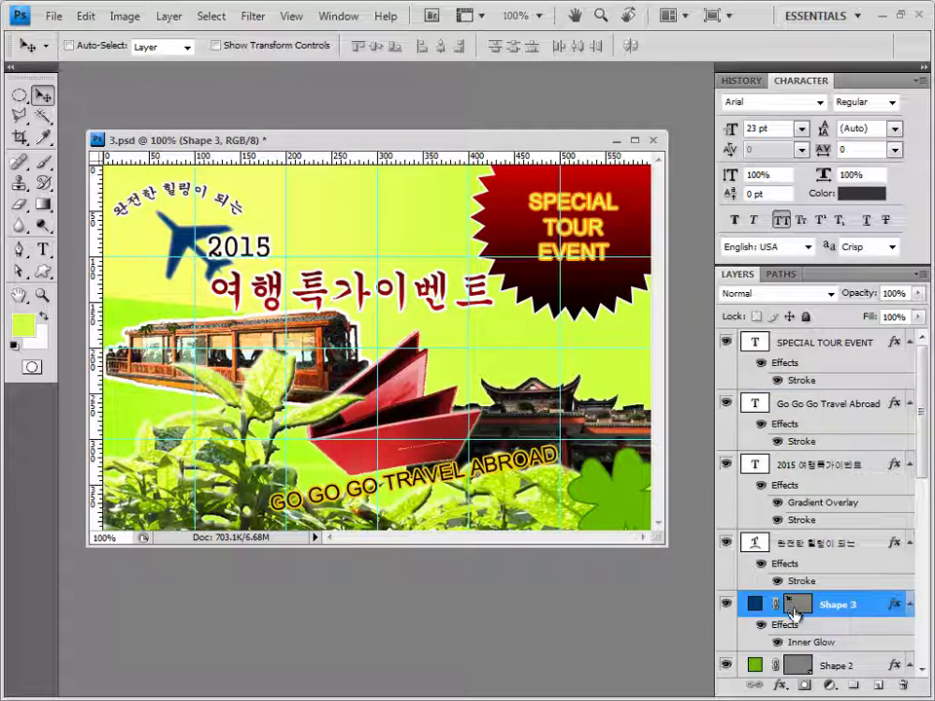
scroll(800, 616, down, 2)
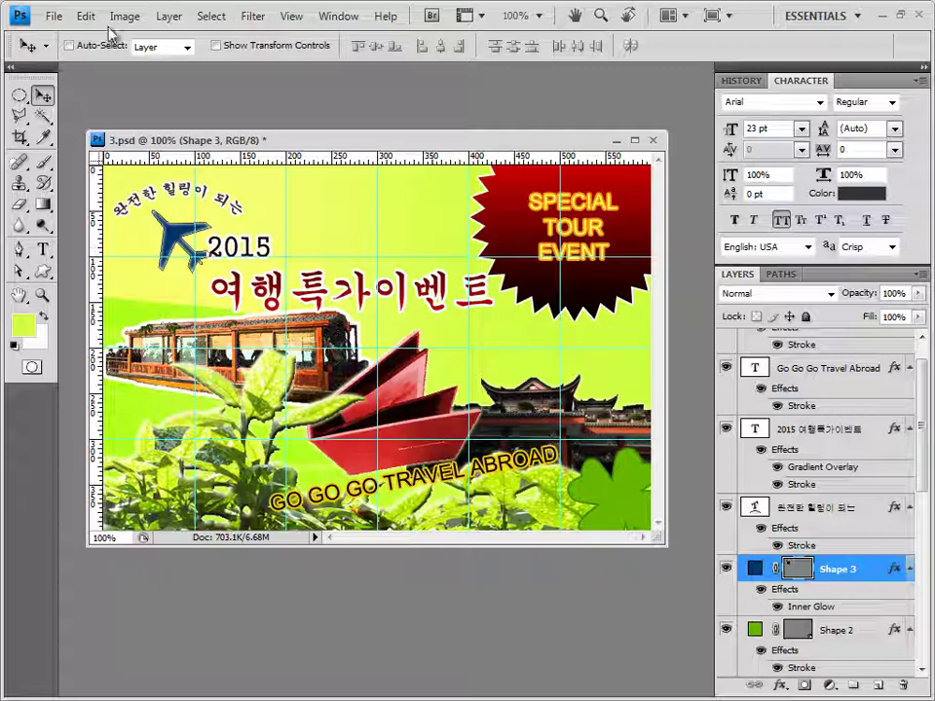
Save the composition with Maximize Compatibility enabled and clear all guides from the document
click(52, 16)
click(86, 242)
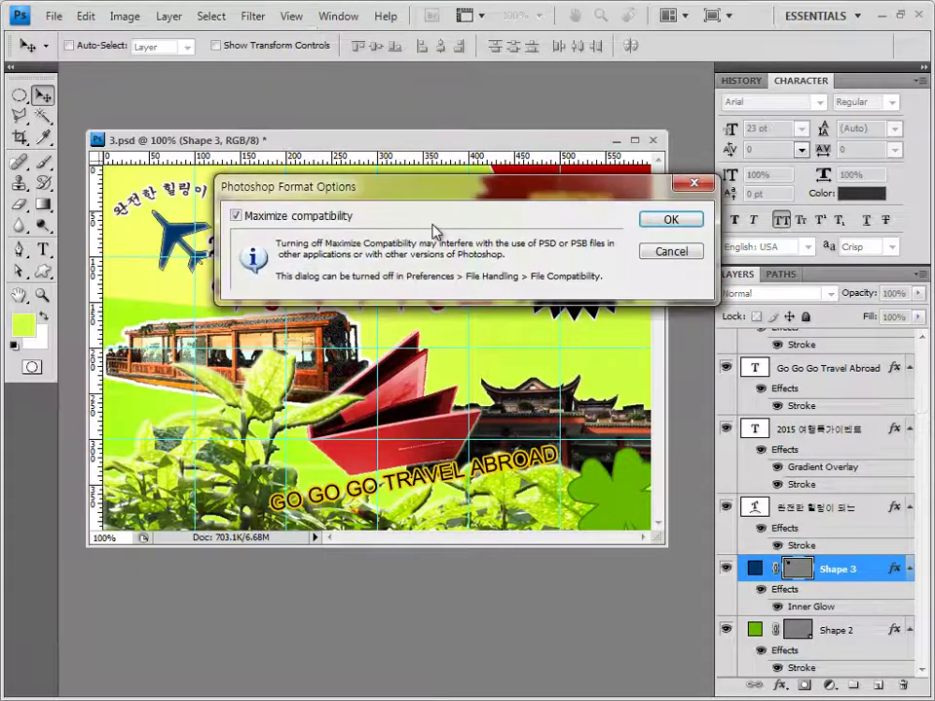
click(645, 227)
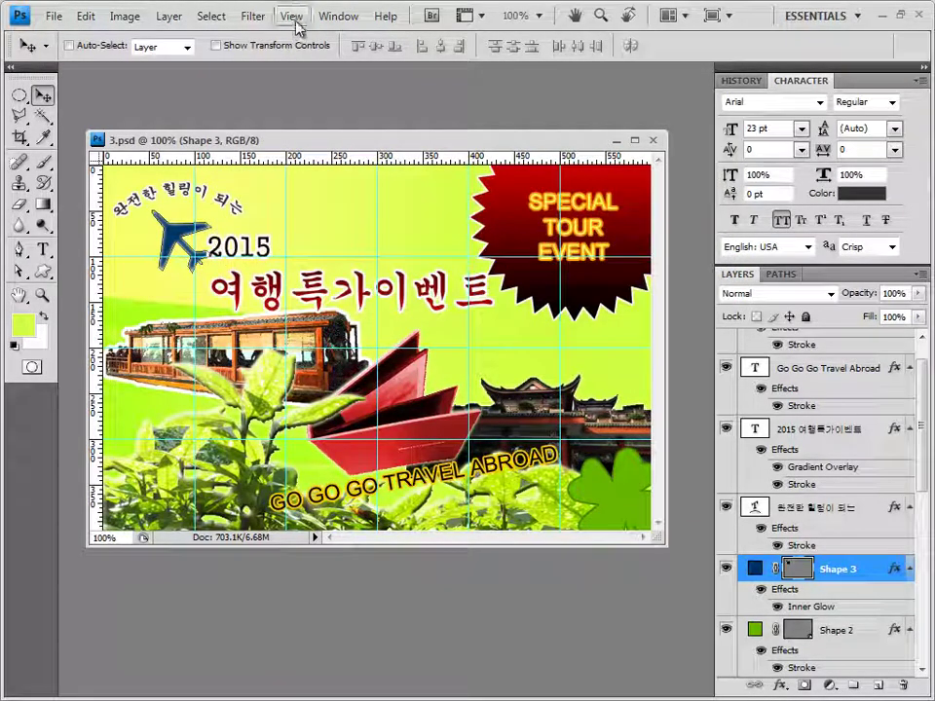
click(295, 20)
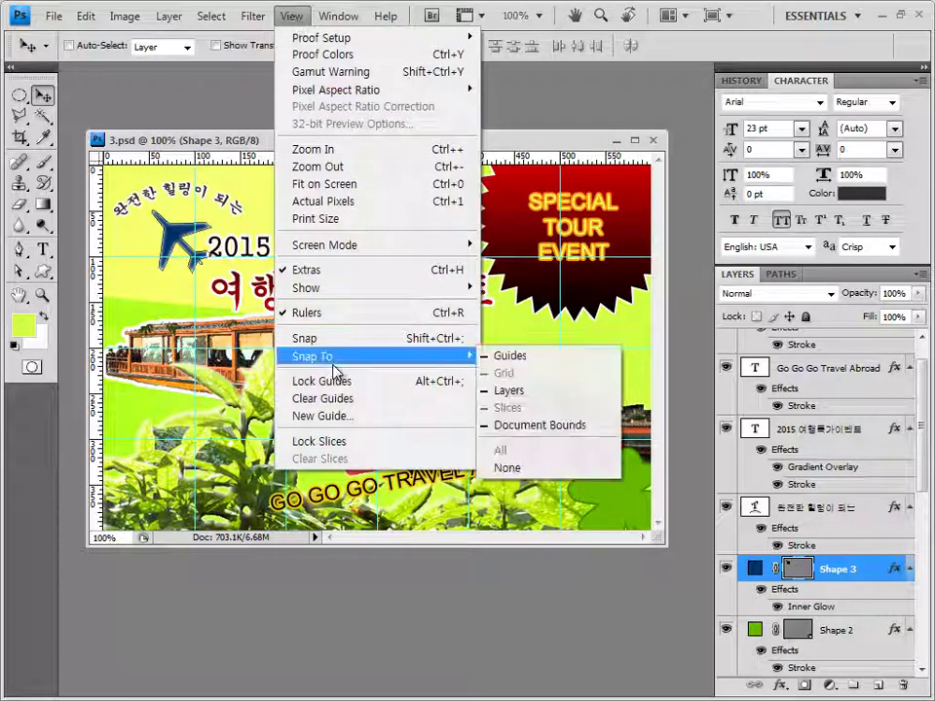
click(323, 399)
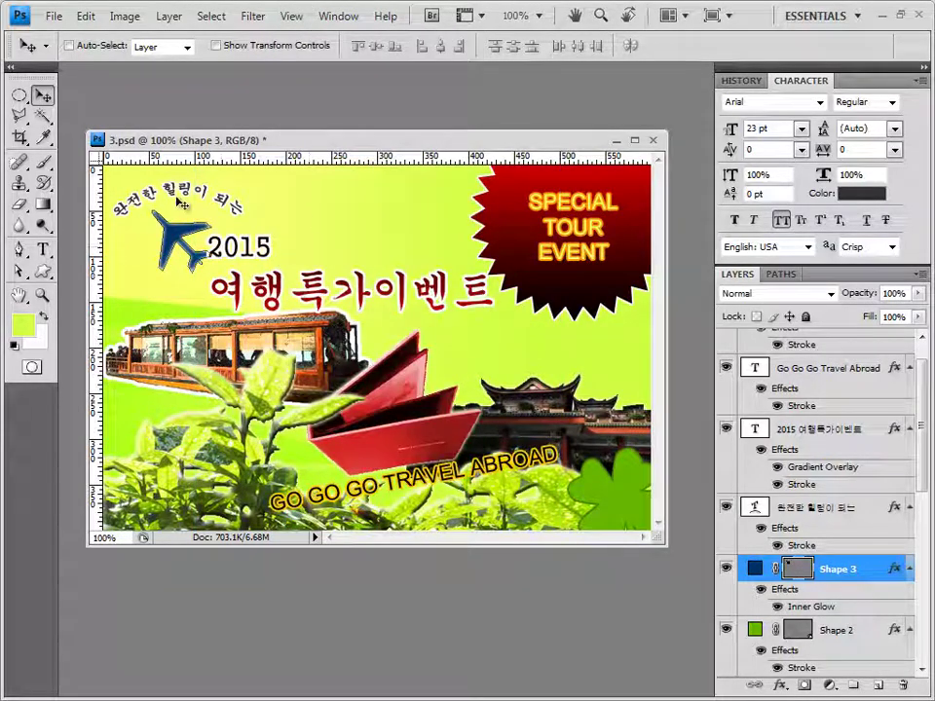
Save a JPEG copy at quality 8 in the GTQ folder, named with the candidate number and name plus the suffix -3
click(55, 17)
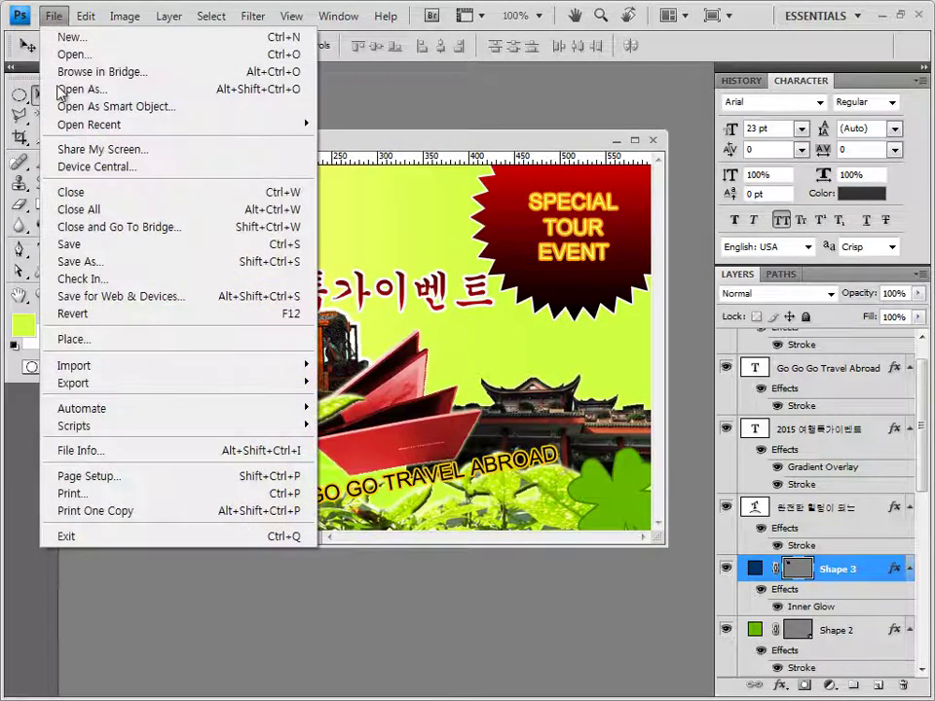
click(82, 261)
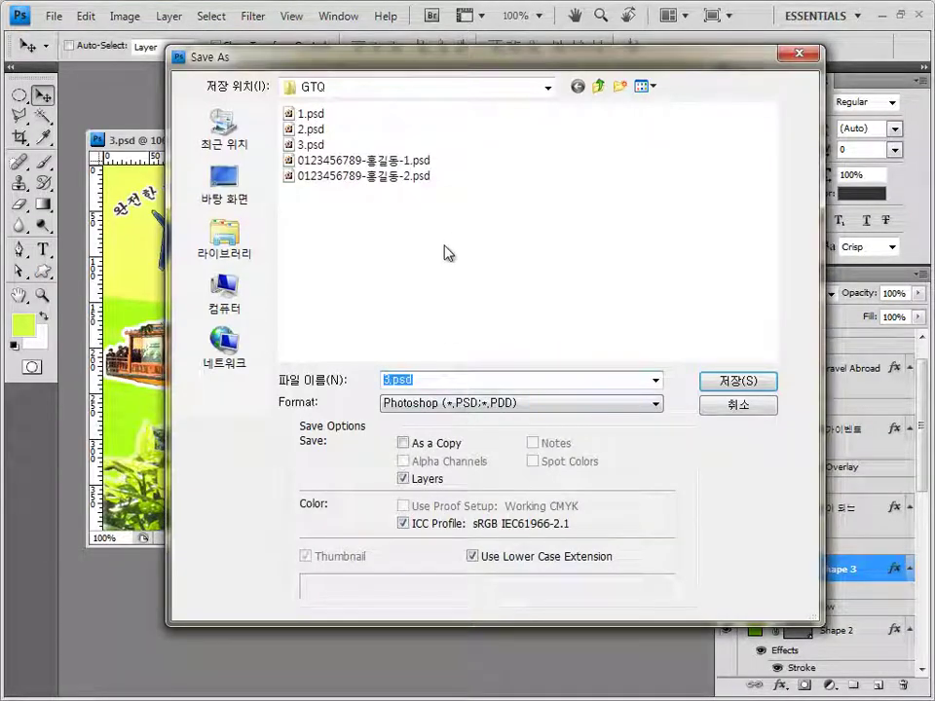
click(423, 177)
click(493, 401)
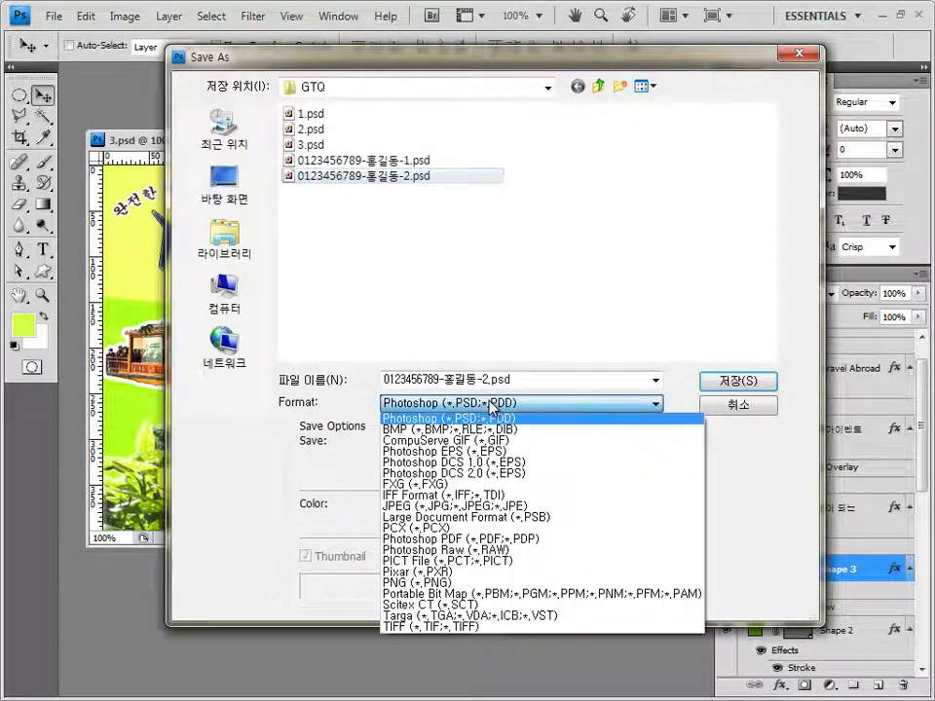
click(487, 507)
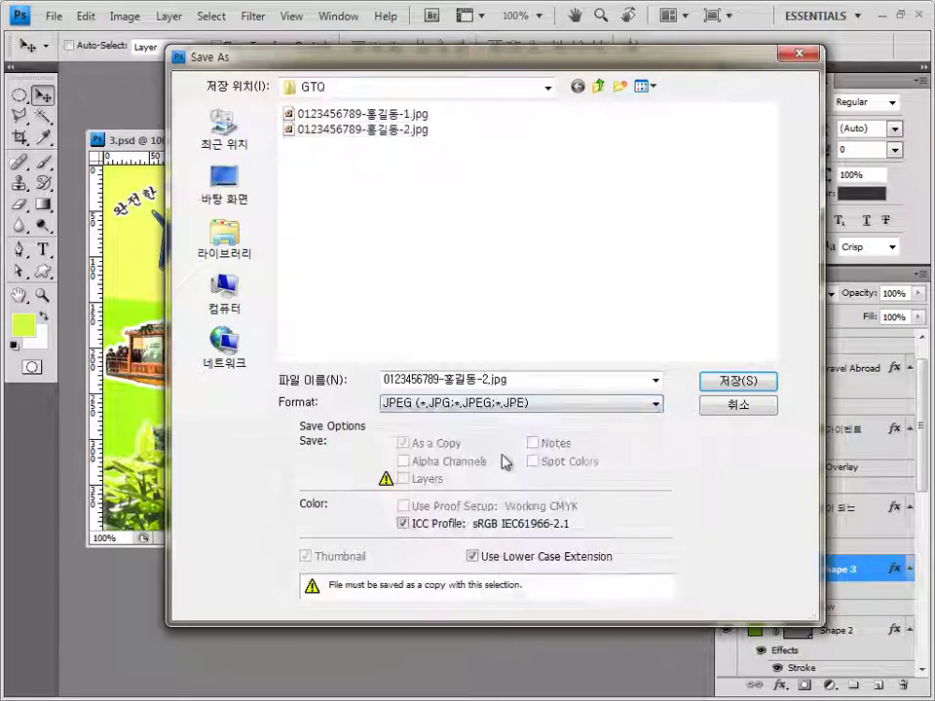
click(484, 378)
click(484, 378)
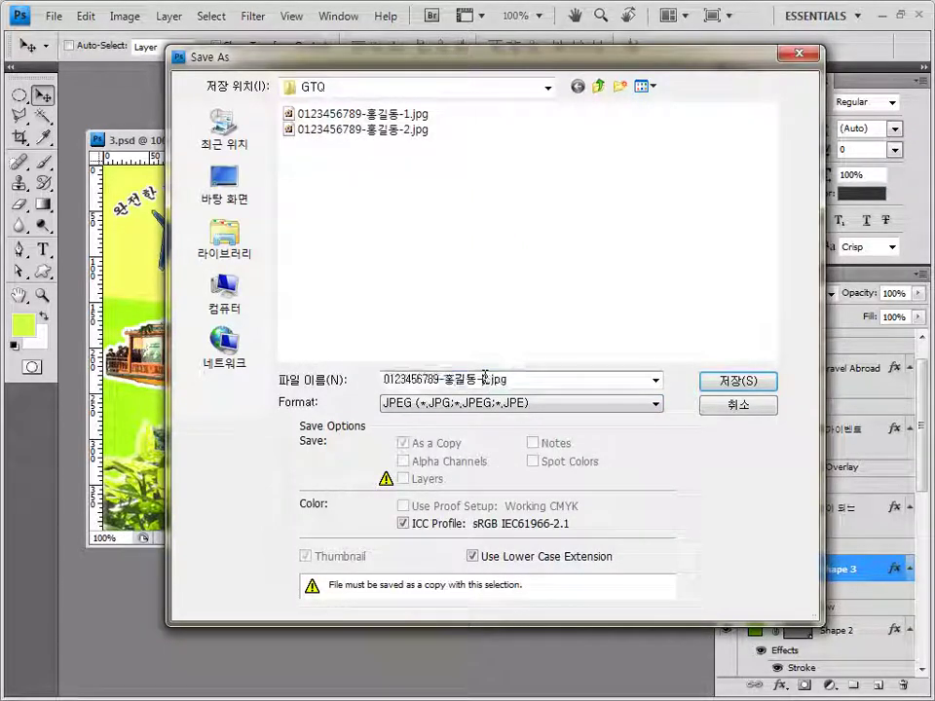
text(3)
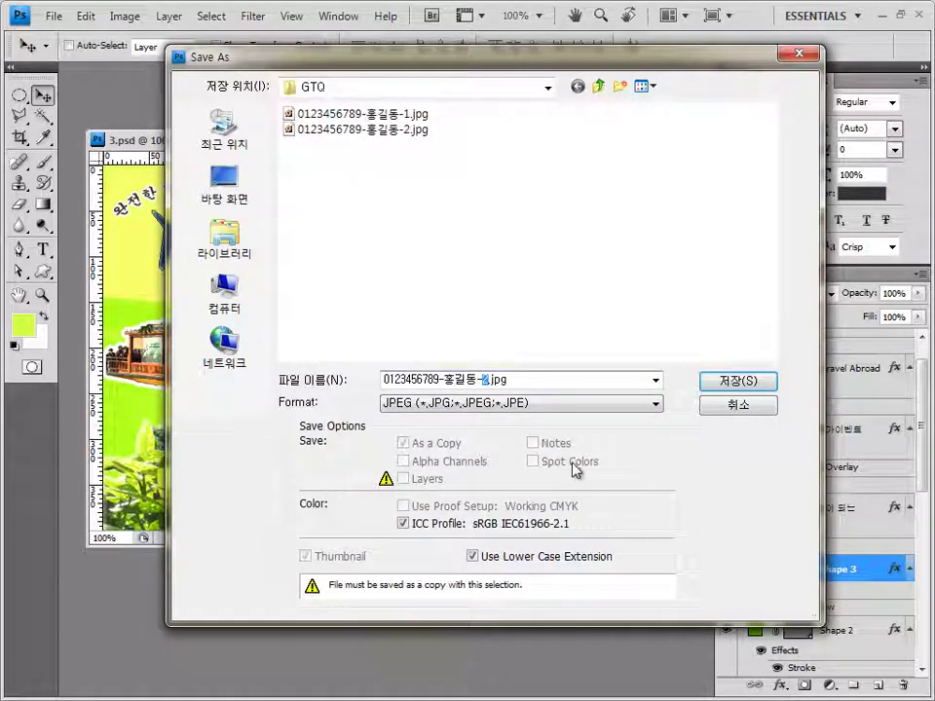
click(737, 382)
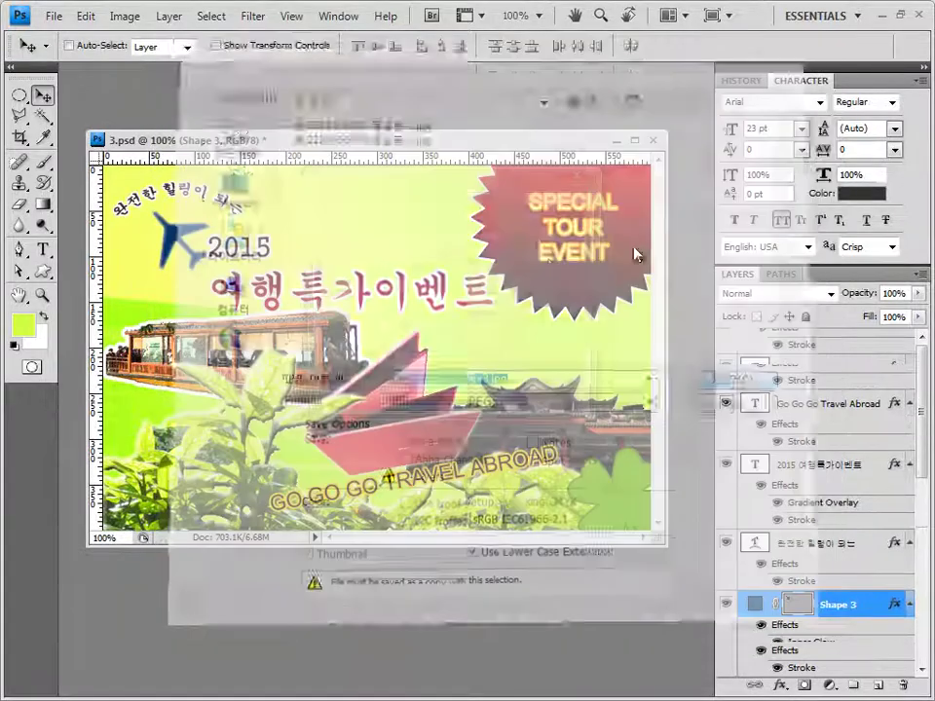
text(8)
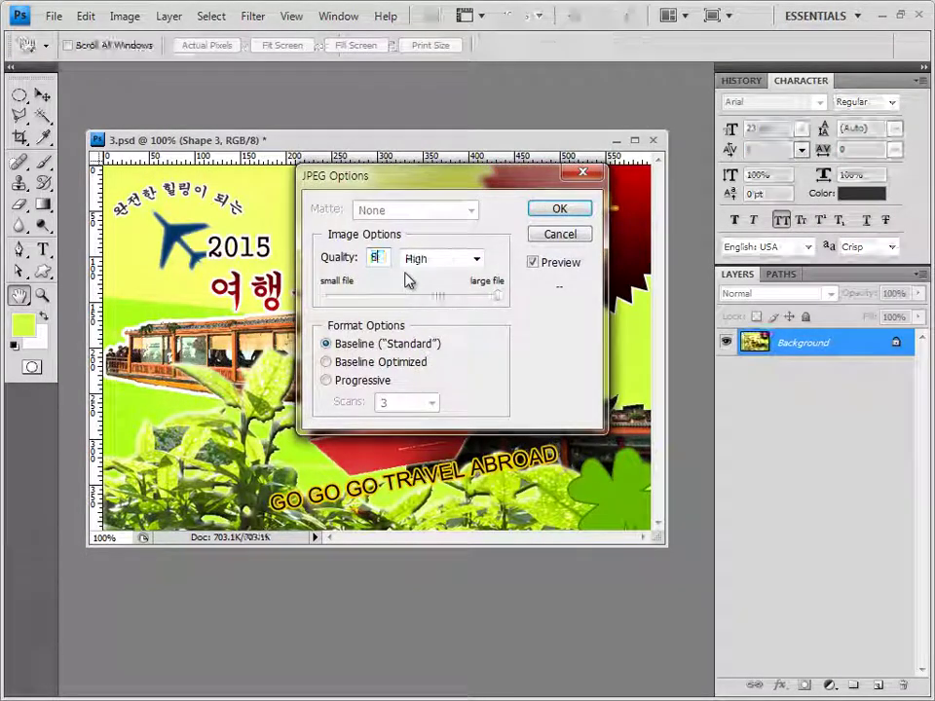
click(573, 213)
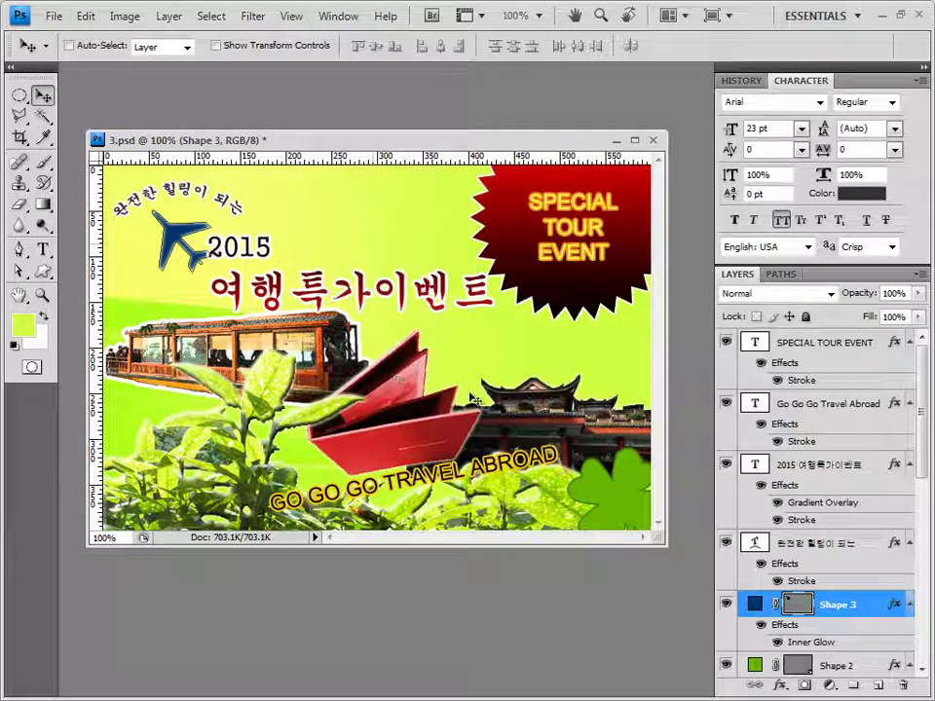
Resize the image to 60 pixels wide with proportions constrained
click(127, 17)
click(156, 149)
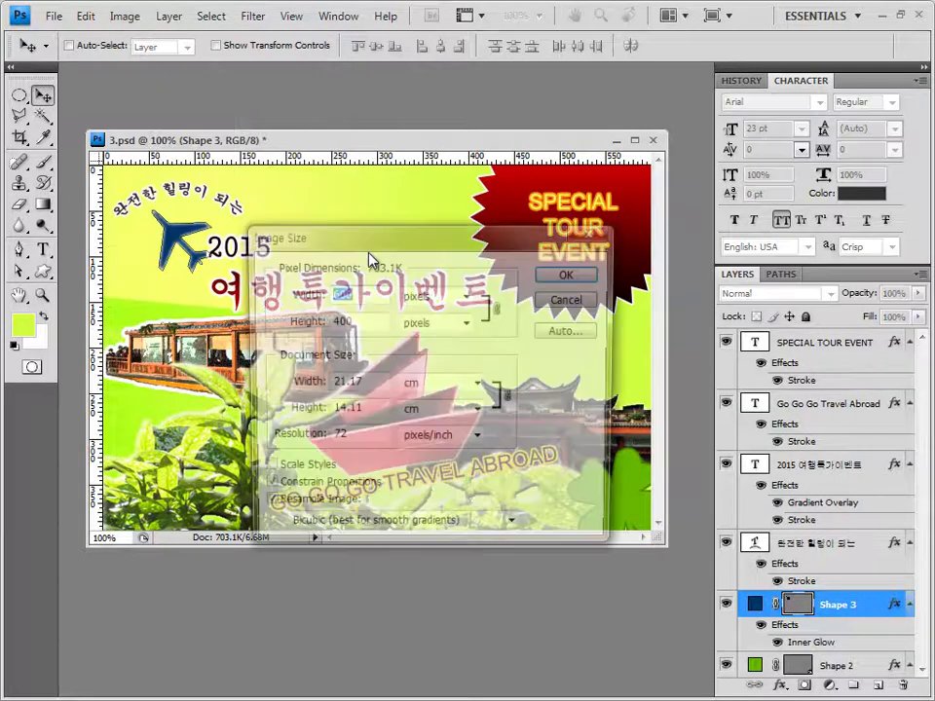
text(60)
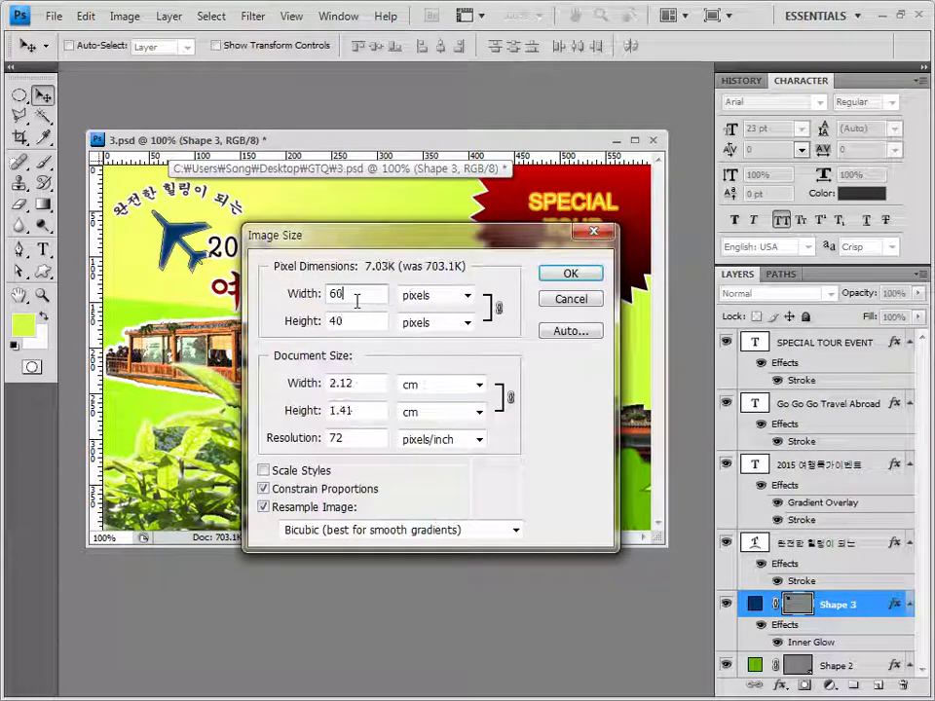
click(569, 277)
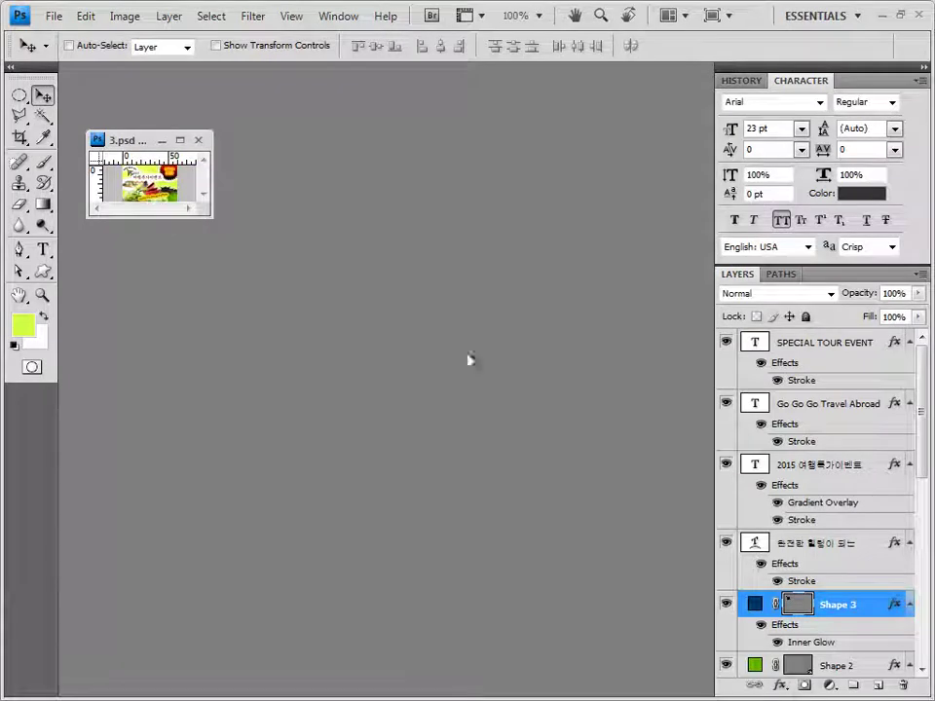
Save the reduced image as a PSD named with the candidate number and name plus -3, keeping maximum compatibility, and close it
click(54, 16)
click(98, 262)
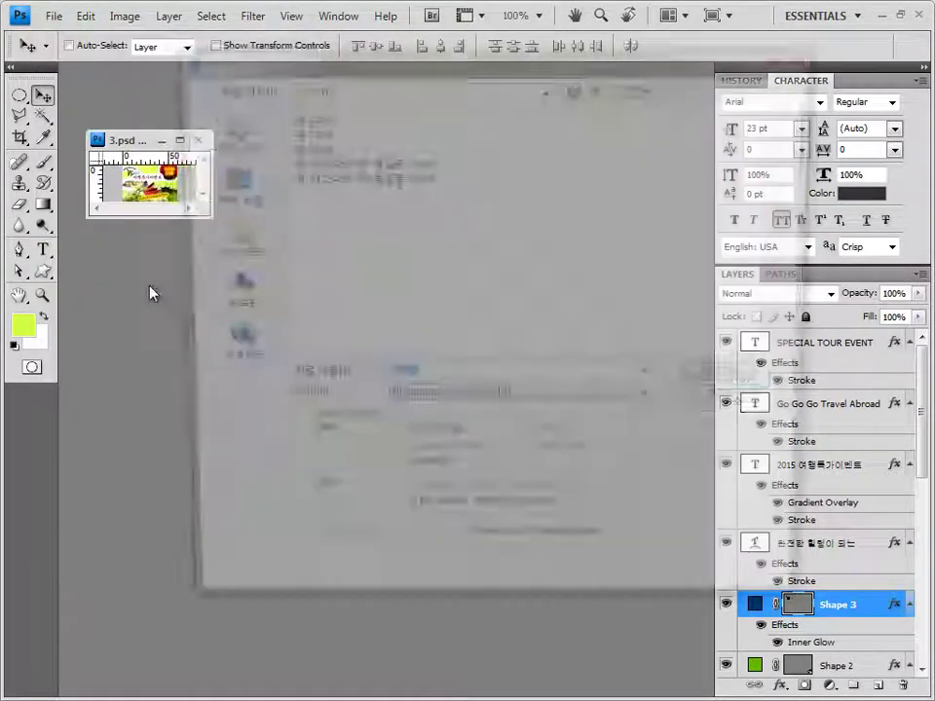
click(421, 177)
click(484, 380)
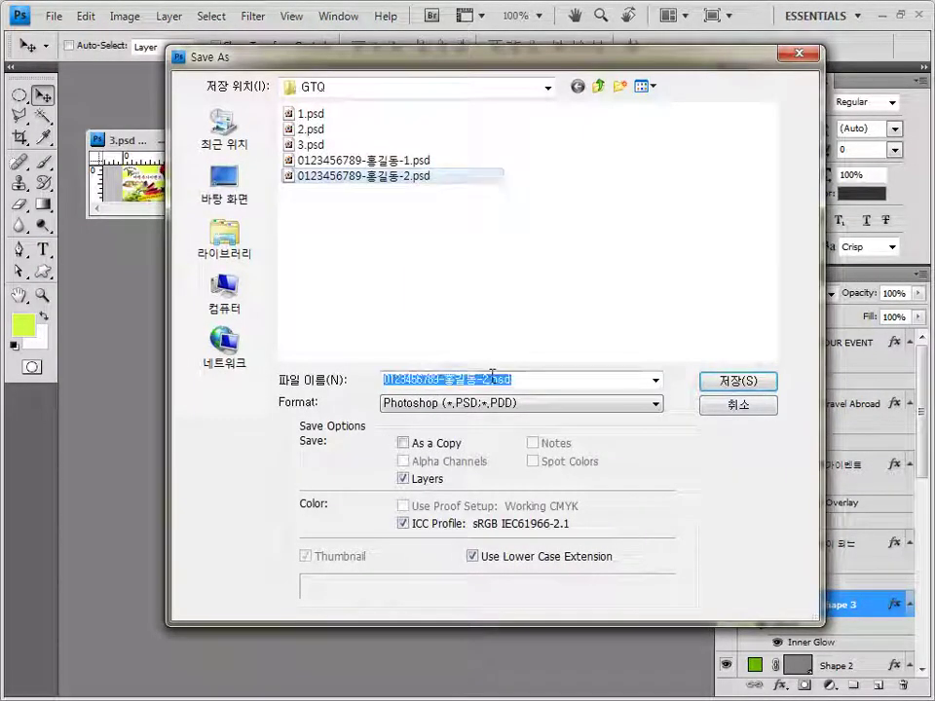
click(484, 380)
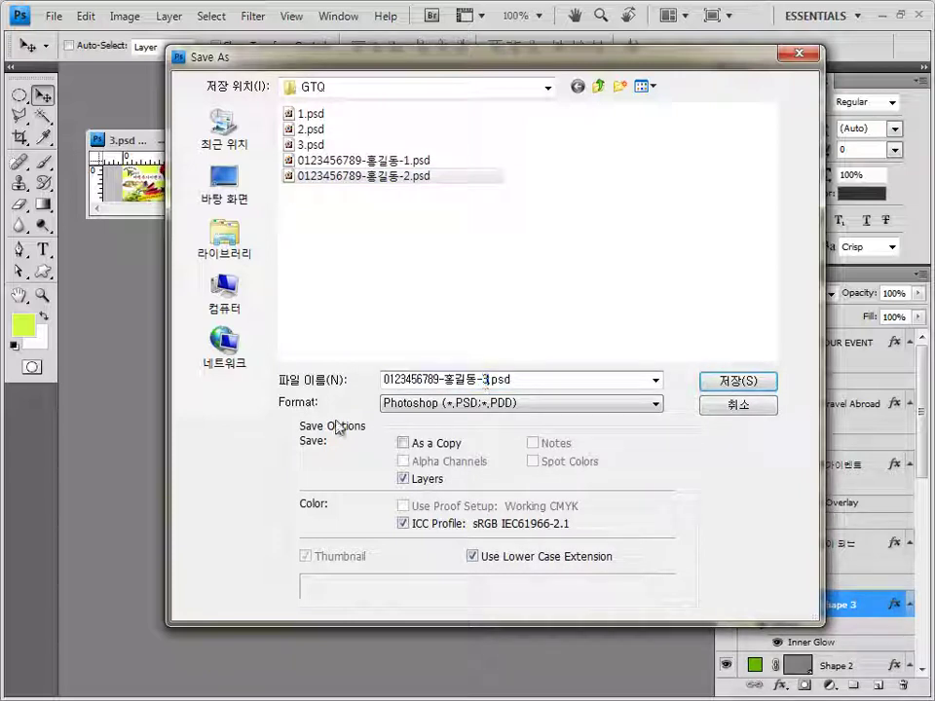
click(737, 381)
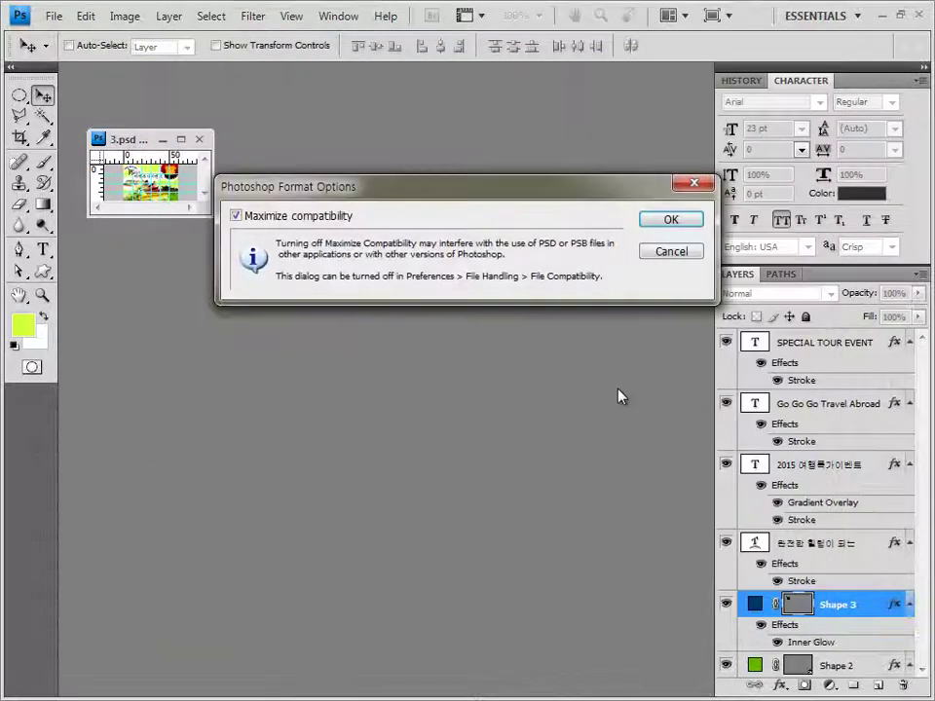
click(650, 218)
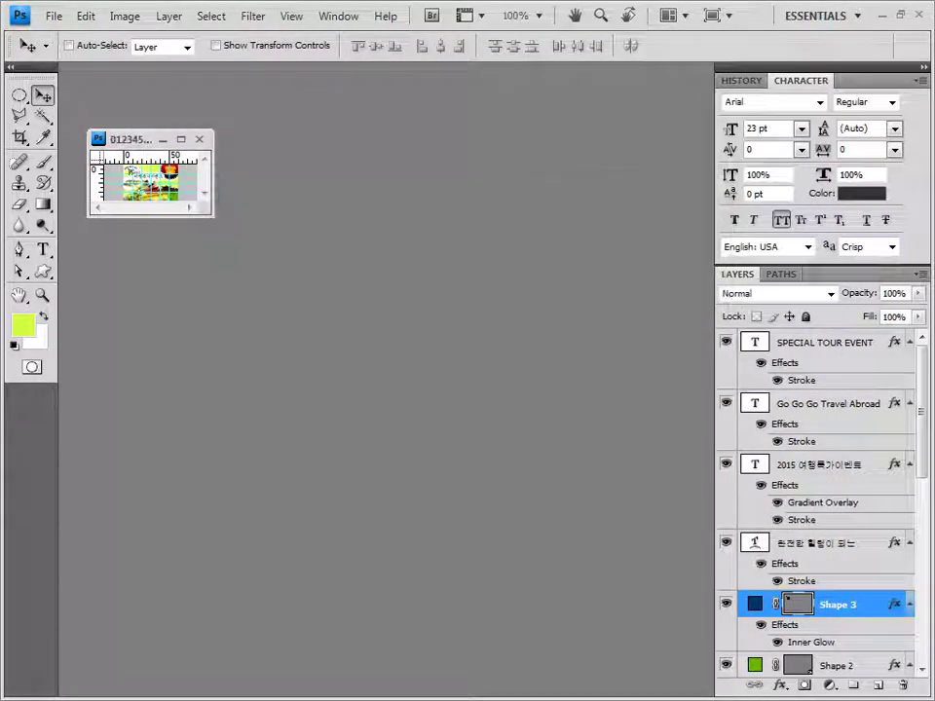
click(199, 140)
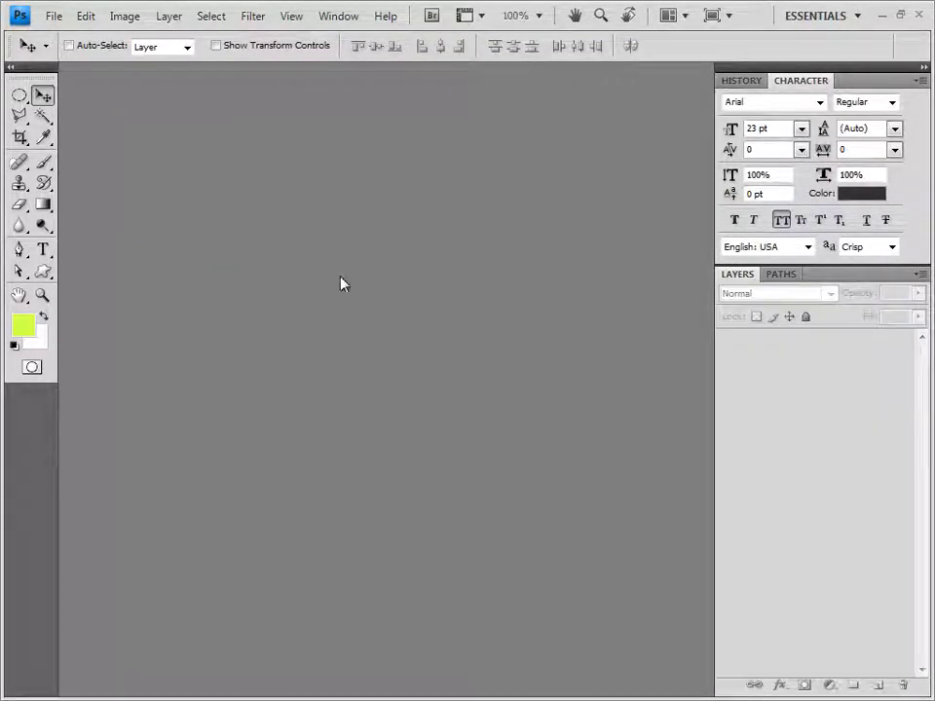
Check the JPEG and PSD submission files for compositions 1 to 3 in the GTQ folder without opening them
double_click(381, 322)
drag(460, 280, 367, 171)
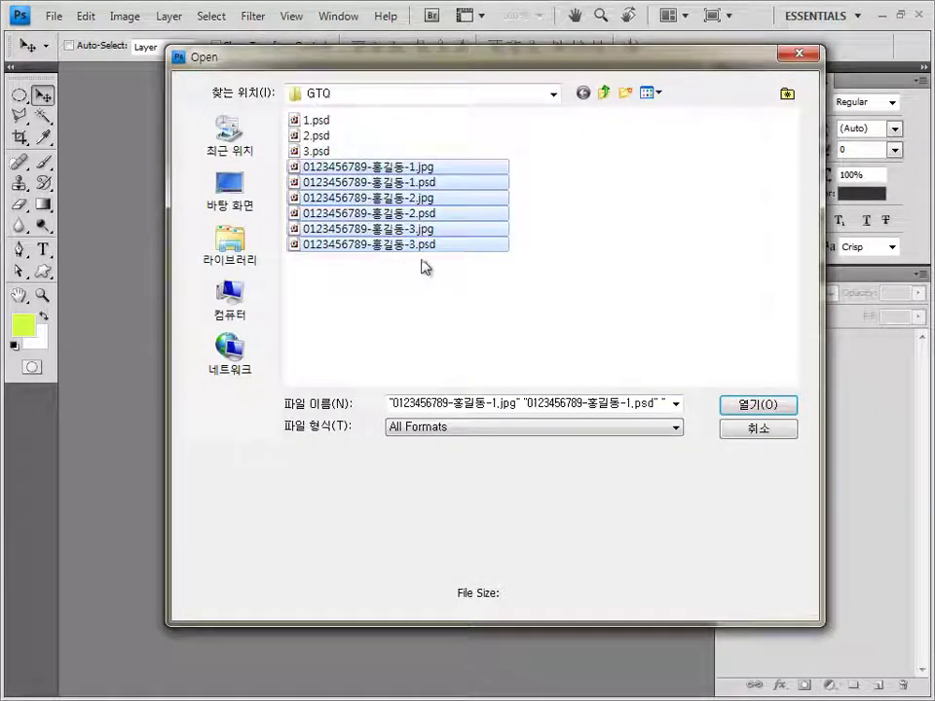
click(755, 431)
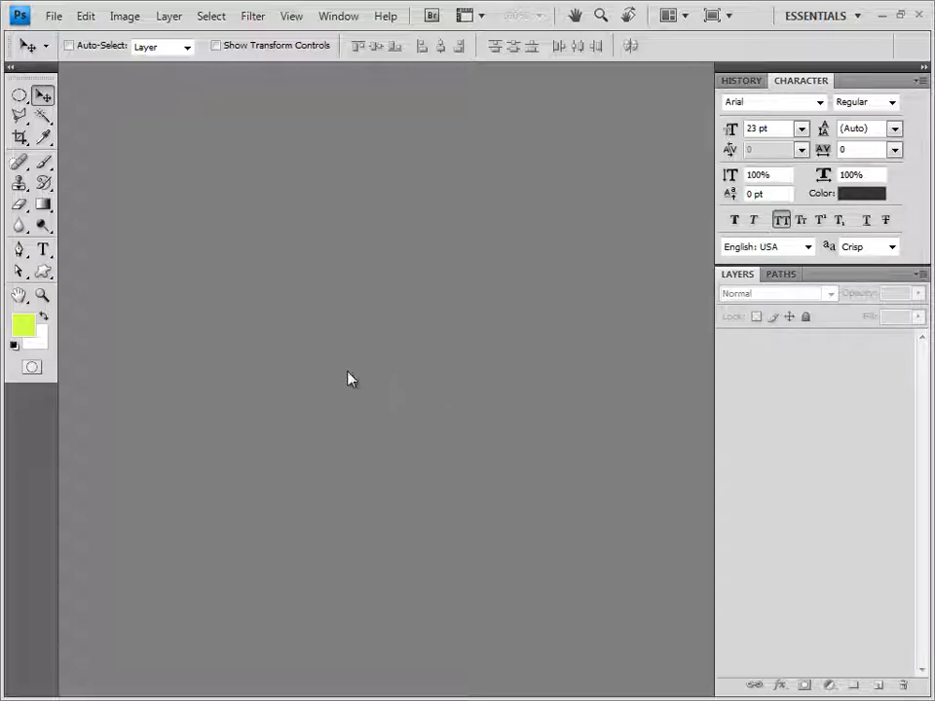
Create a 600 x 400 pixel RGB document at 72 pixels/inch with a white background, float its window and add guides every 100 pixels
key(ctrl+n)
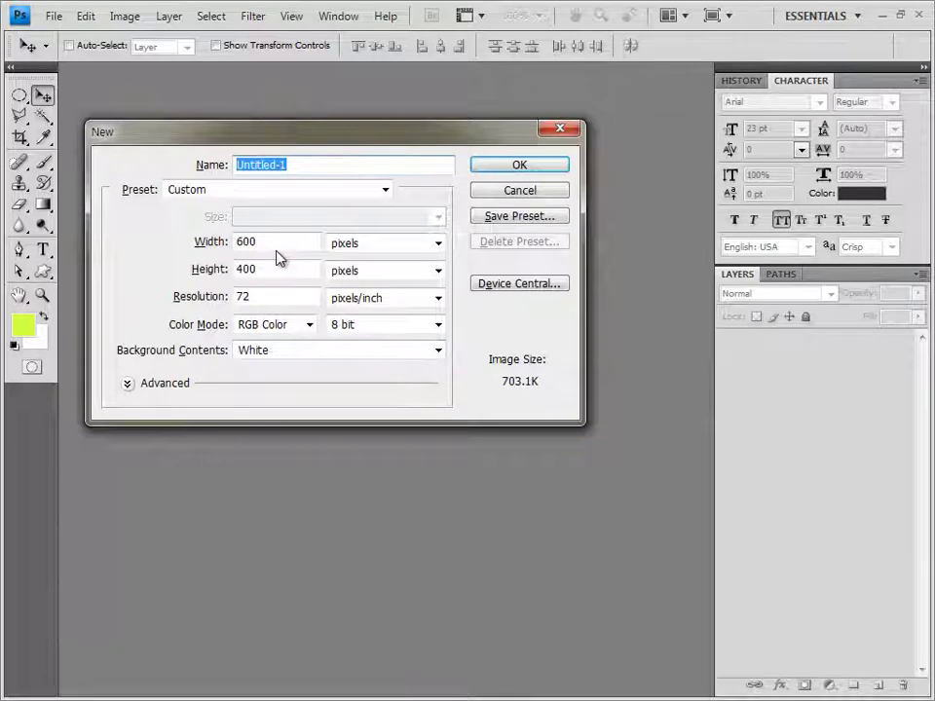
click(548, 171)
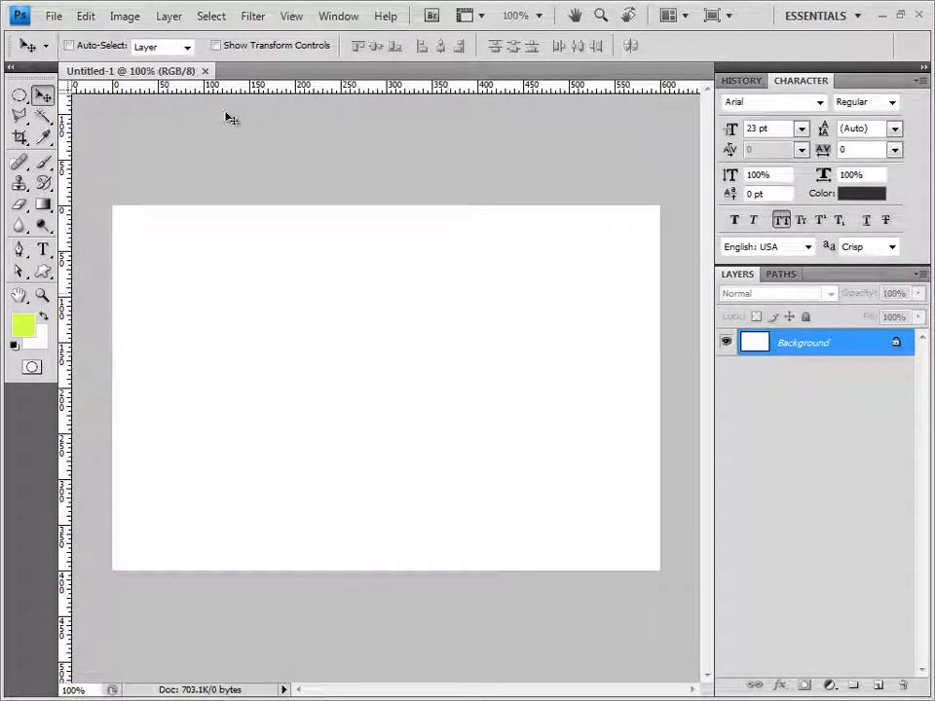
drag(174, 73, 276, 181)
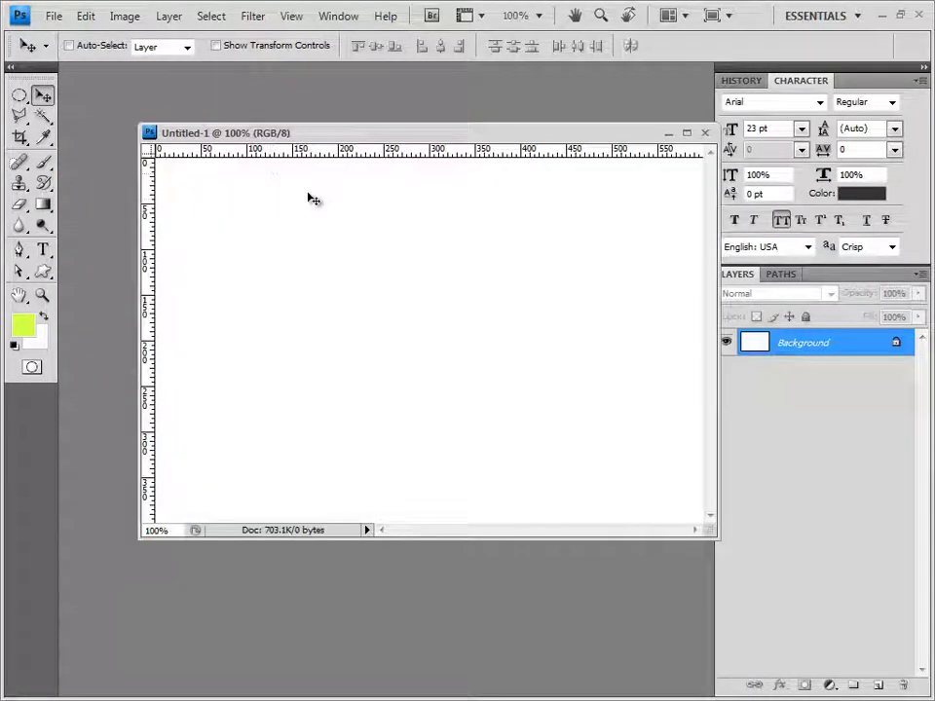
key(F2)
drag(339, 136, 293, 128)
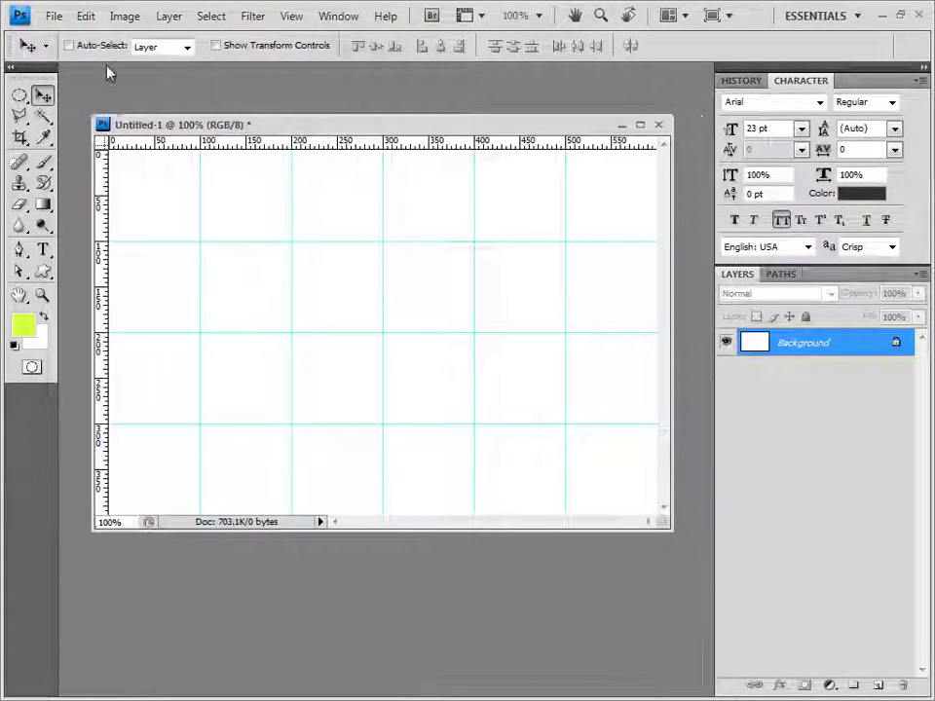
Save the new document in the GTQ folder as 4.psd
click(53, 15)
click(112, 252)
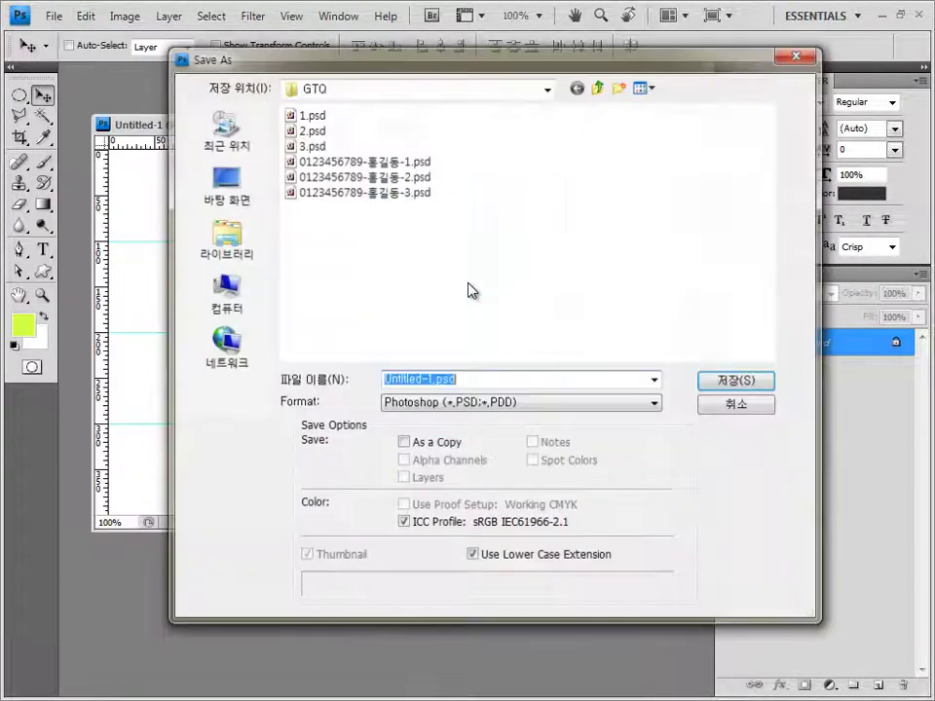
text(4)
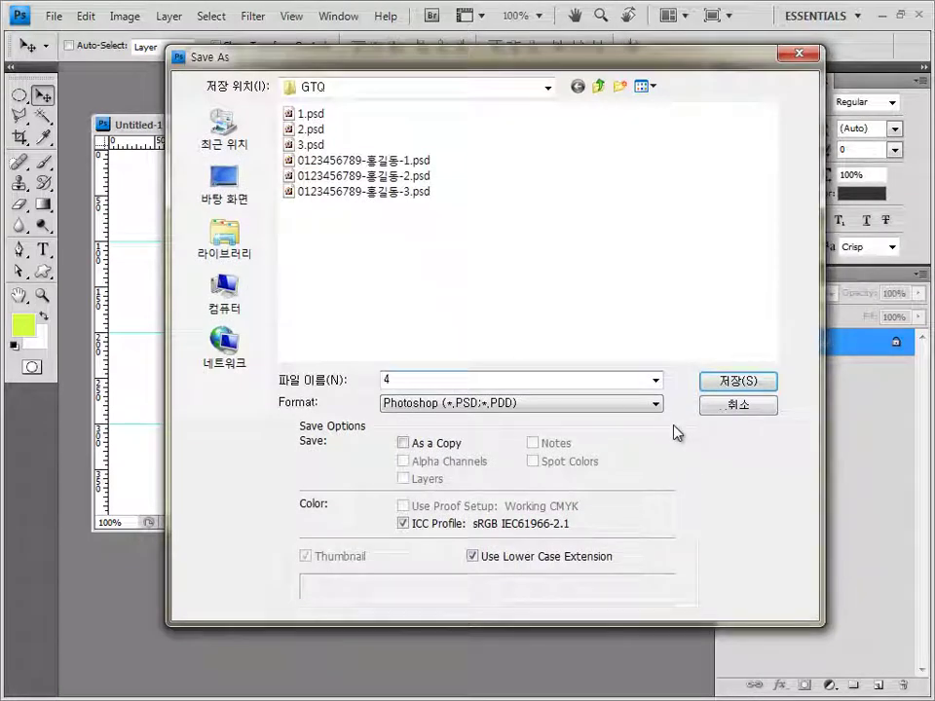
key(Return)
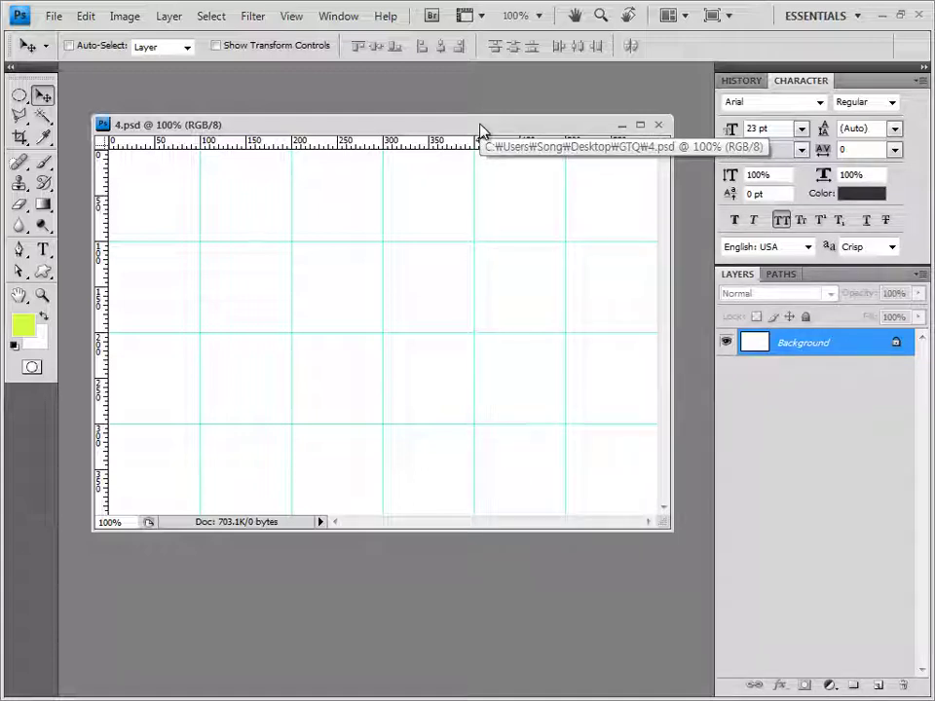
Set the foreground color to yellow (#fffc00)
click(26, 329)
drag(570, 445, 493, 444)
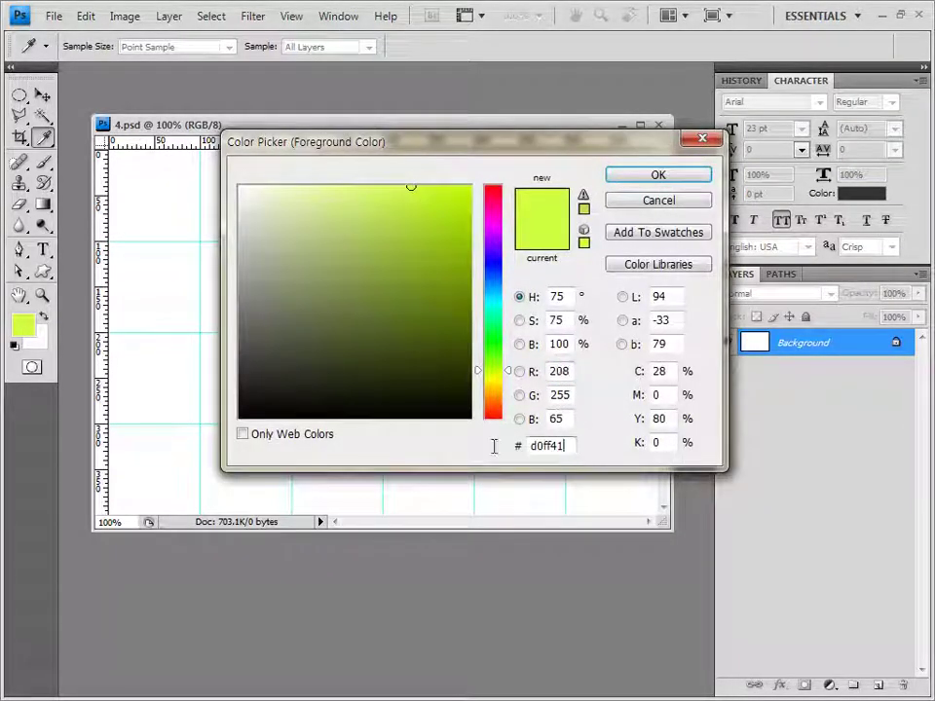
text(fffc00)
click(660, 178)
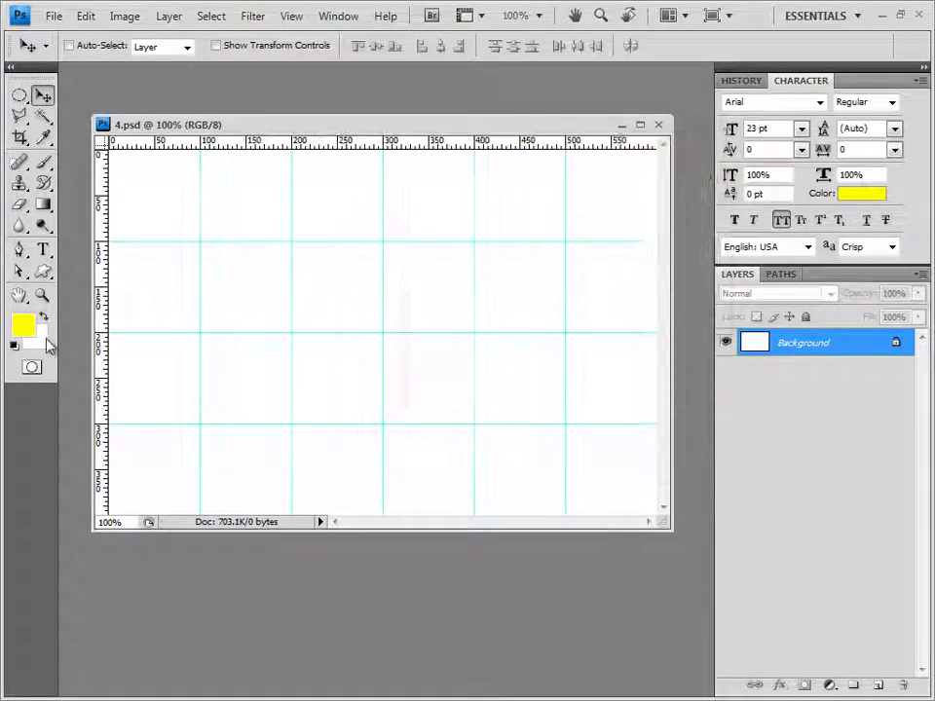
Check the background color and confirm it as white (#ffffff)
click(39, 340)
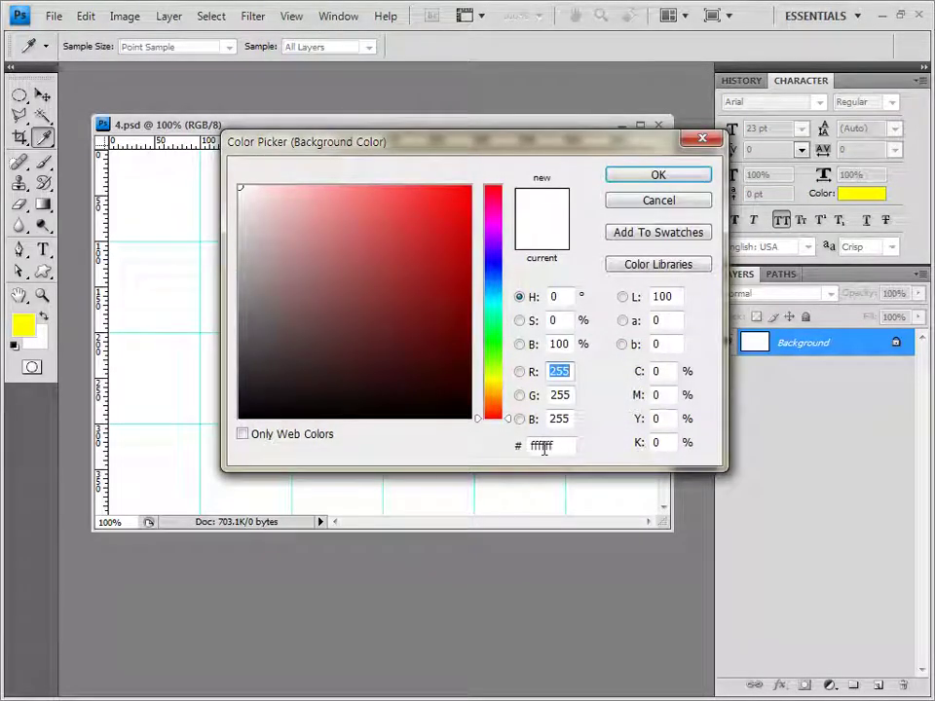
drag(575, 454, 472, 459)
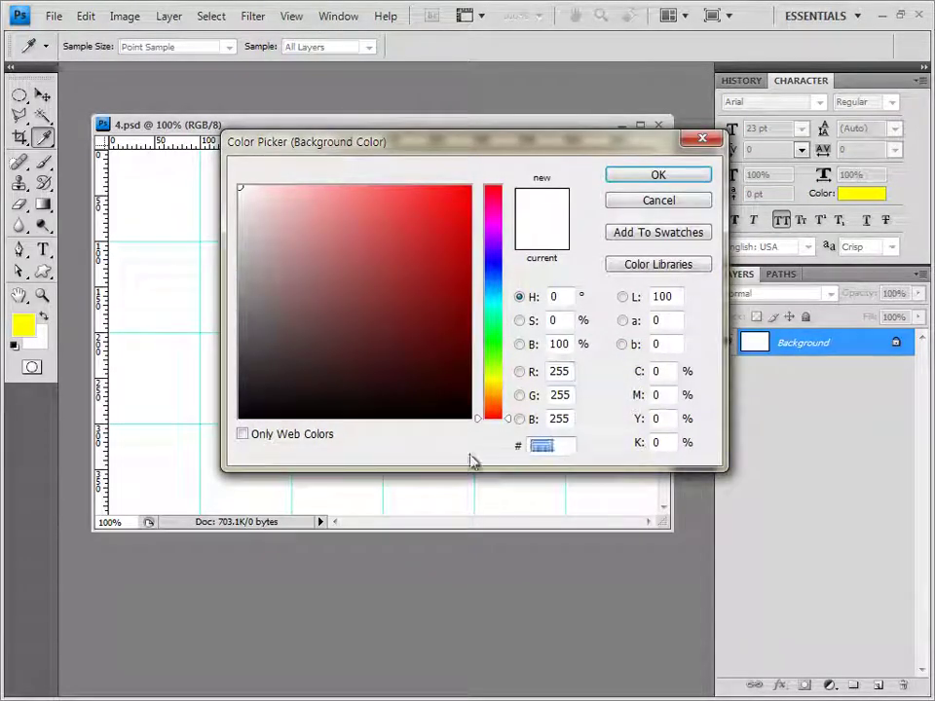
click(674, 184)
key(v)
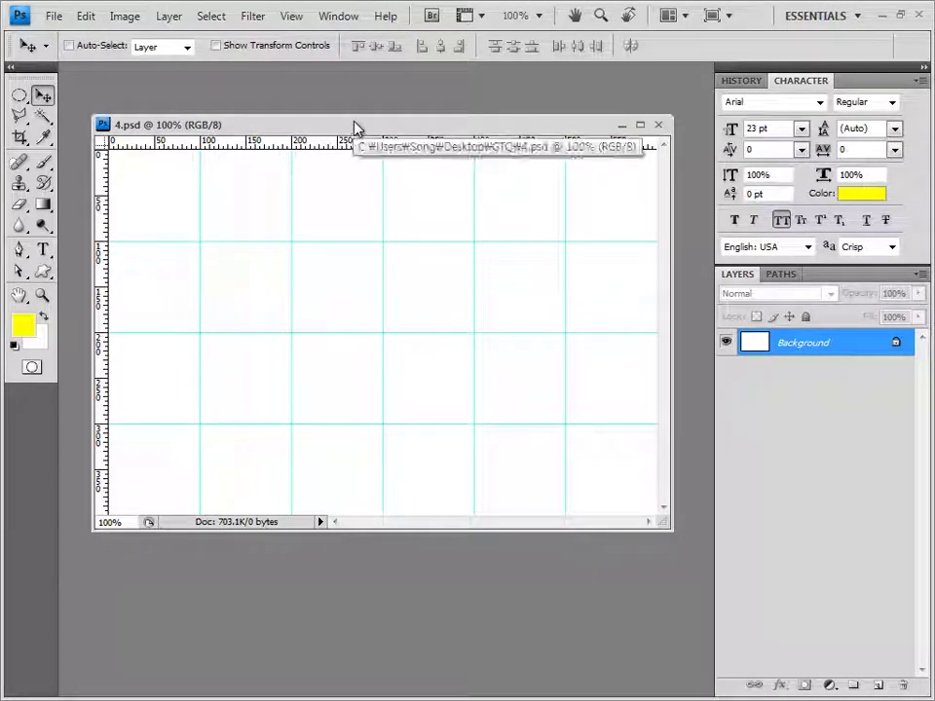
Fill the Background of 4.psd with a vertical linear Foreground to Background gradient, from yellow at the top to white at the bottom
click(43, 206)
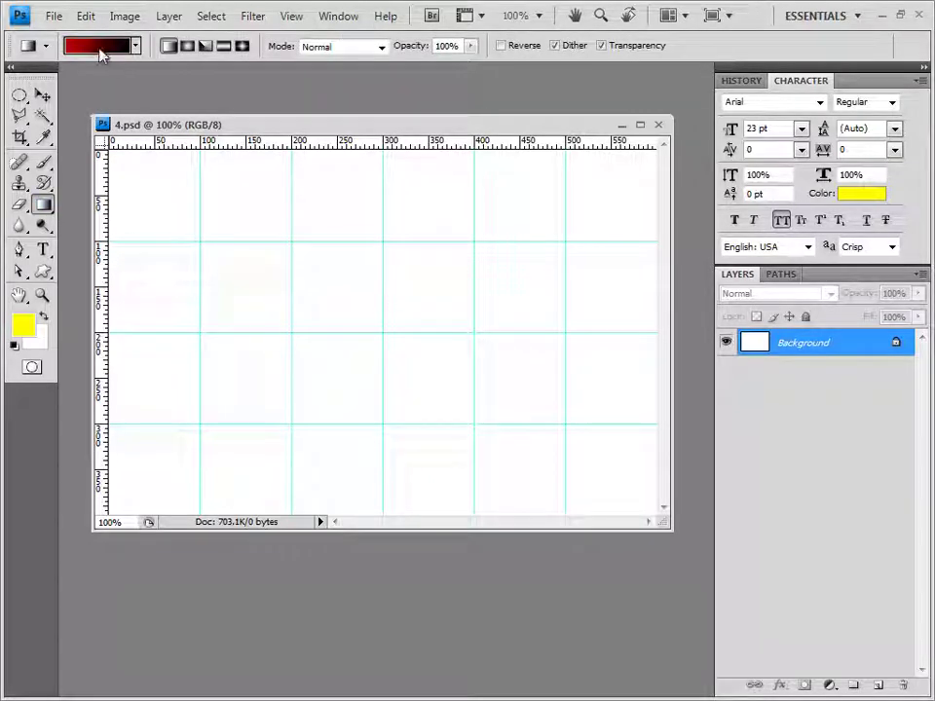
click(99, 47)
click(411, 206)
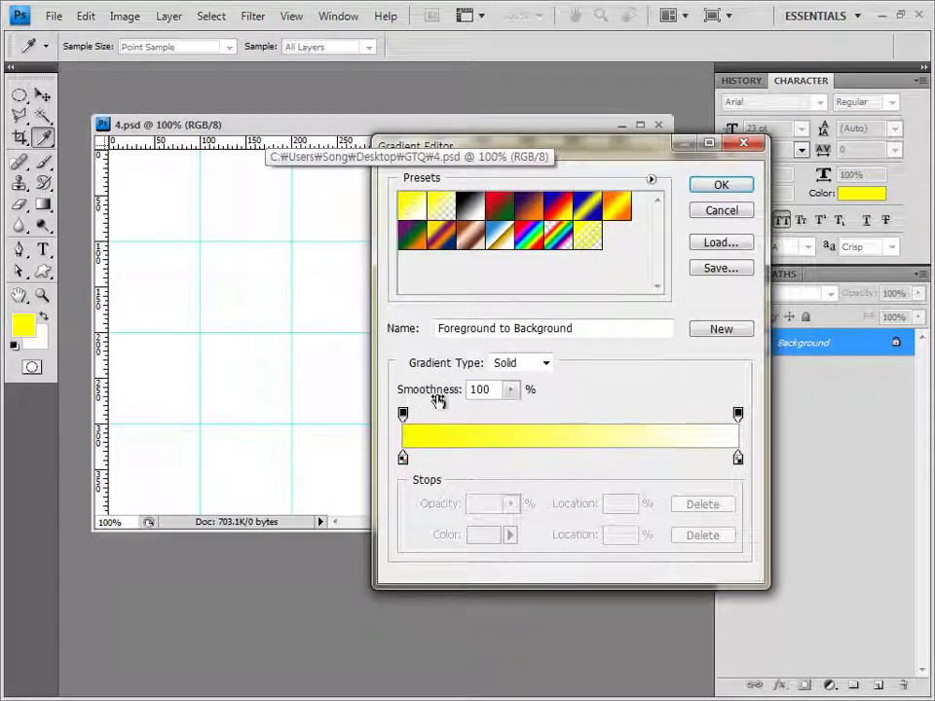
click(725, 187)
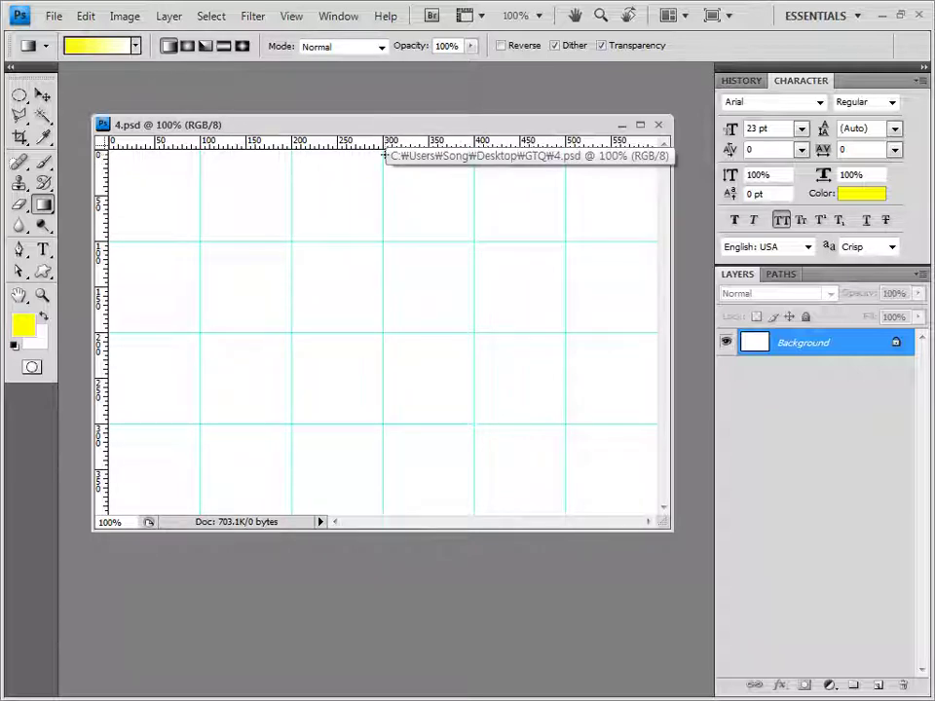
drag(384, 184, 388, 458)
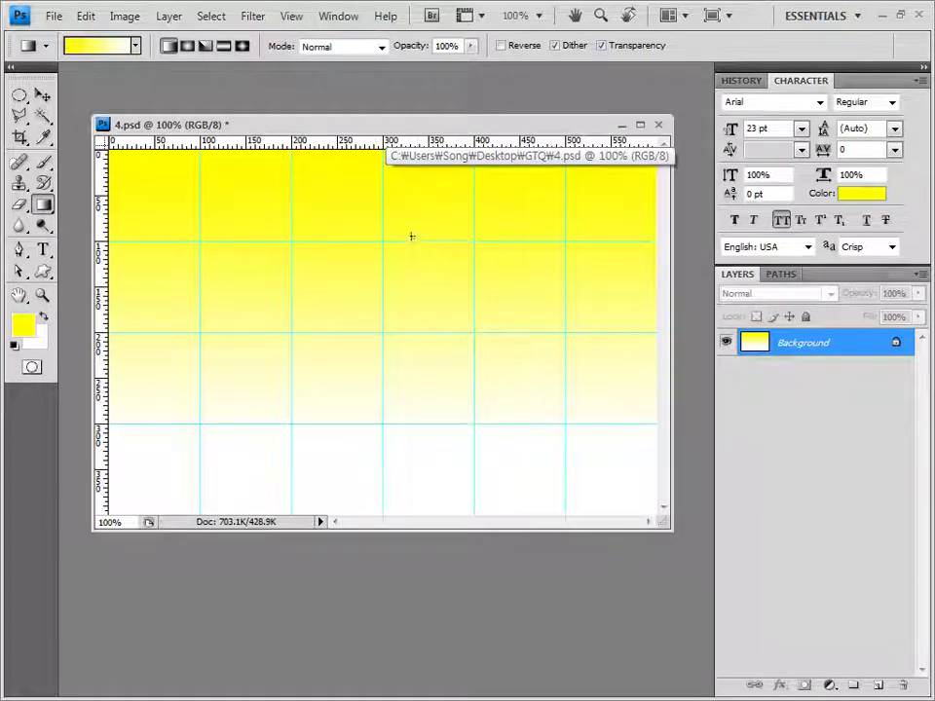
drag(389, 345, 389, 506)
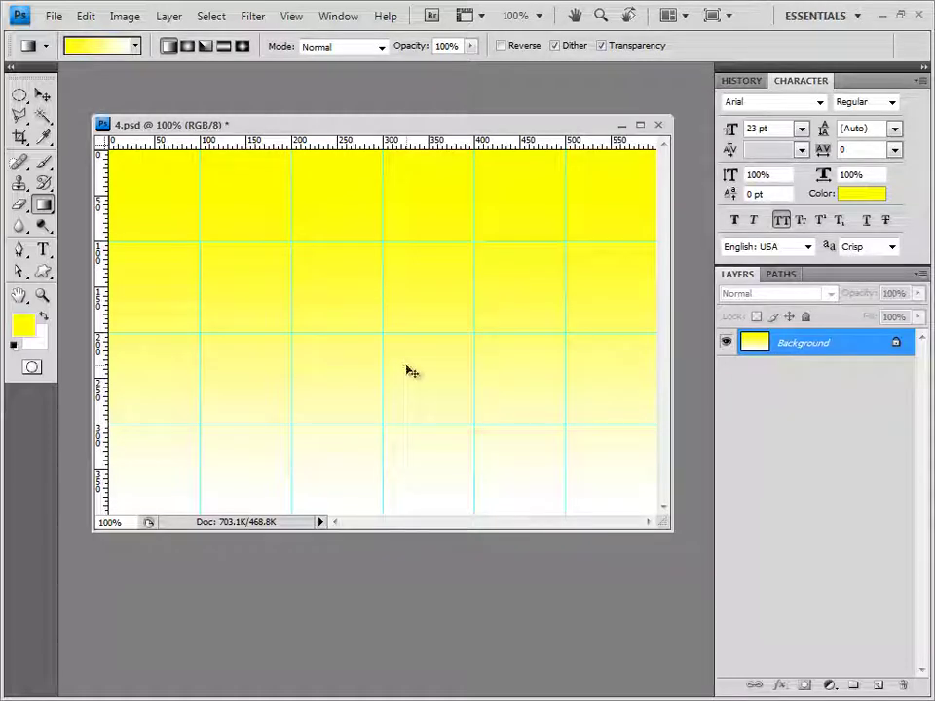
Create a new 40 x 40 pixel RGB document at 72 pixels/inch with a white background for the pattern
key(ctrl+n)
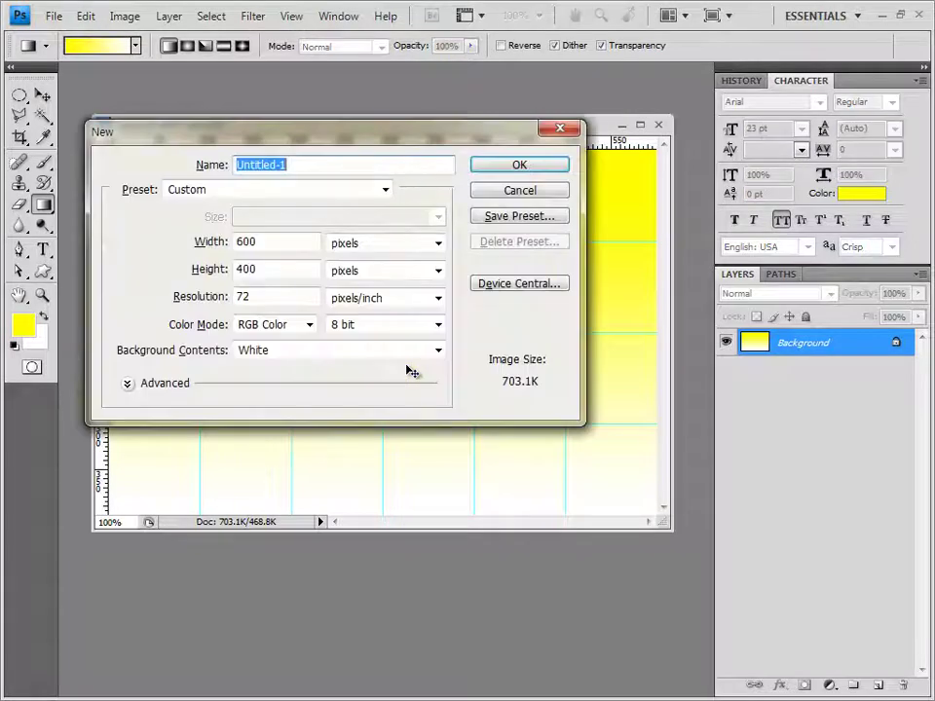
double_click(261, 242)
text(400)
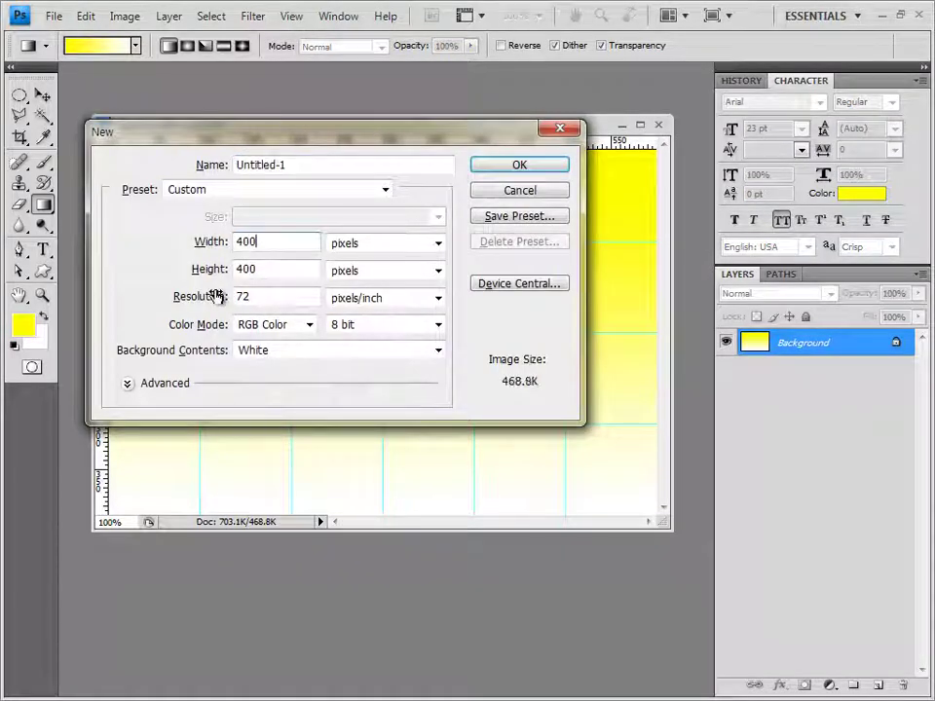
key(Tab)
text(400)
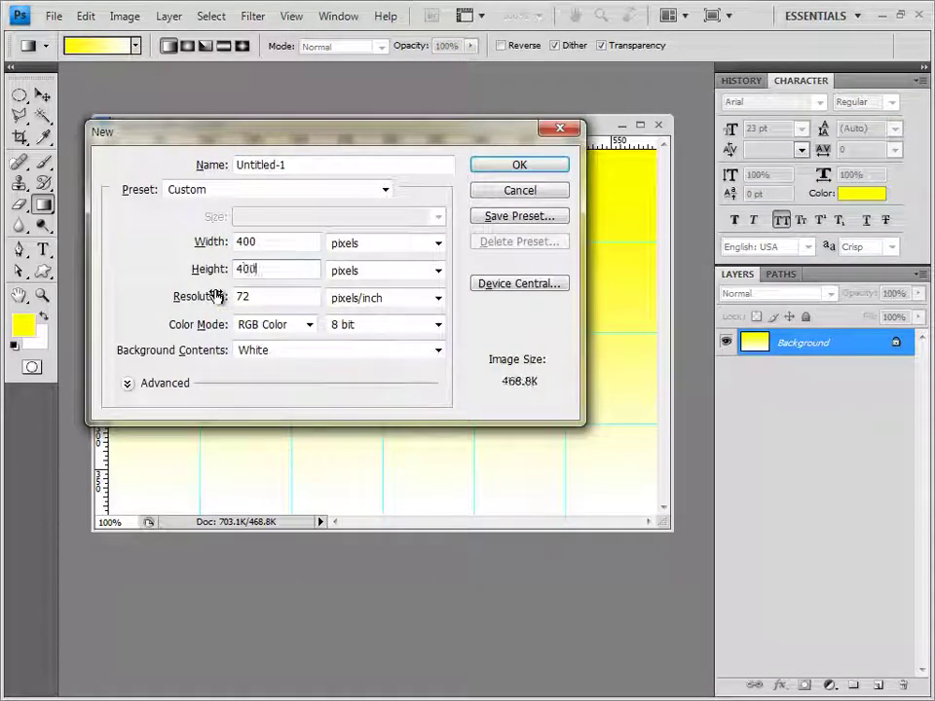
click(282, 245)
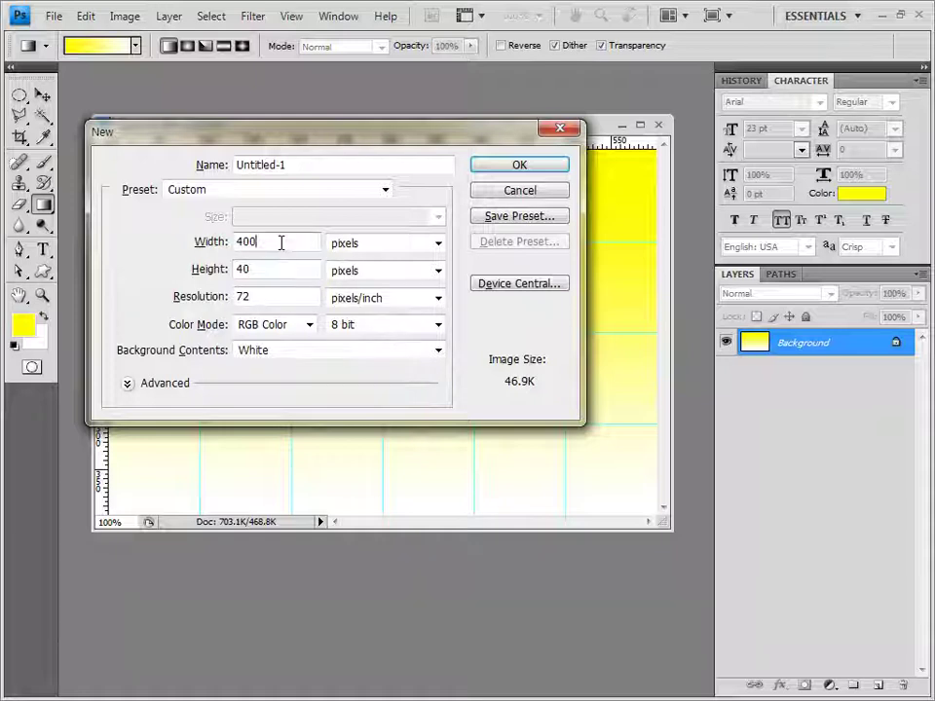
key(BackSpace)
click(534, 168)
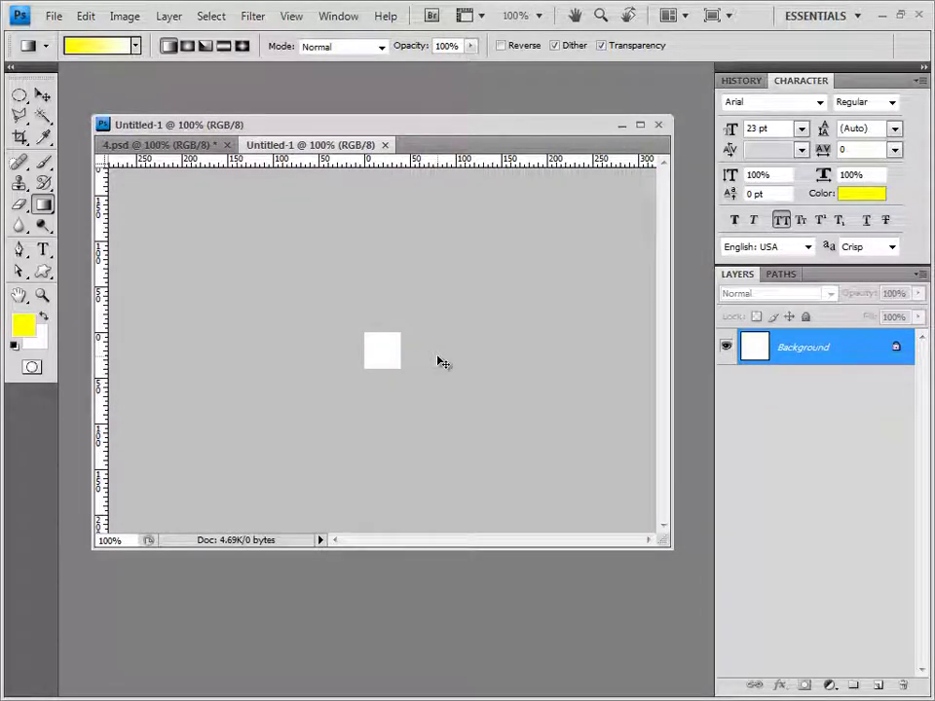
Add a new empty layer to the 40 x 40 pixel document and hide its Background layer
key(ctrl+plus)
key(ctrl+plus)
key(ctrl+plus)
key(ctrl+plus)
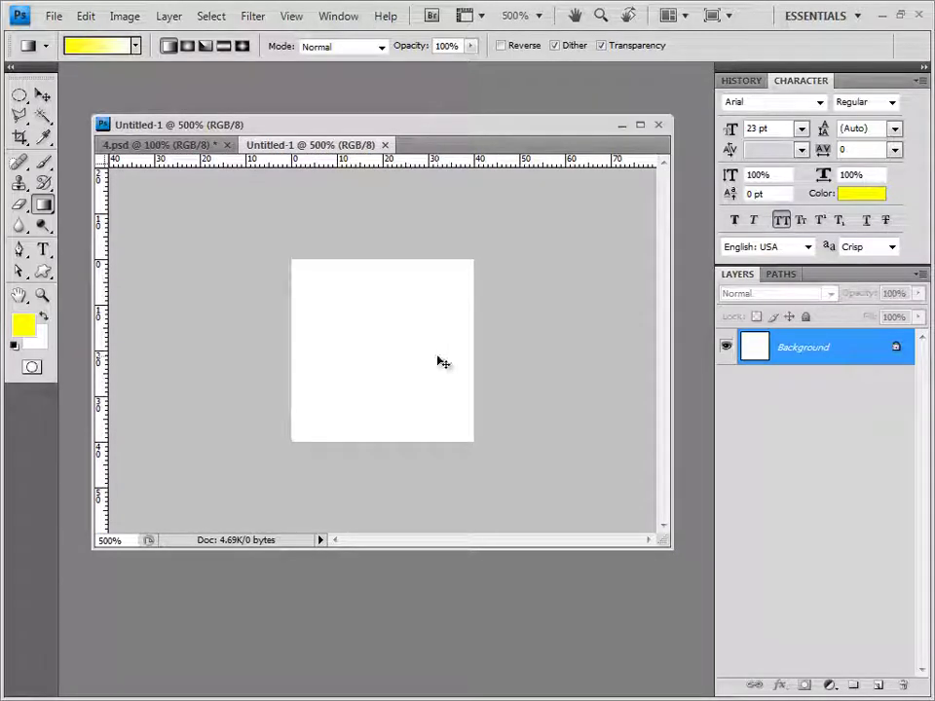
key(ctrl+minus)
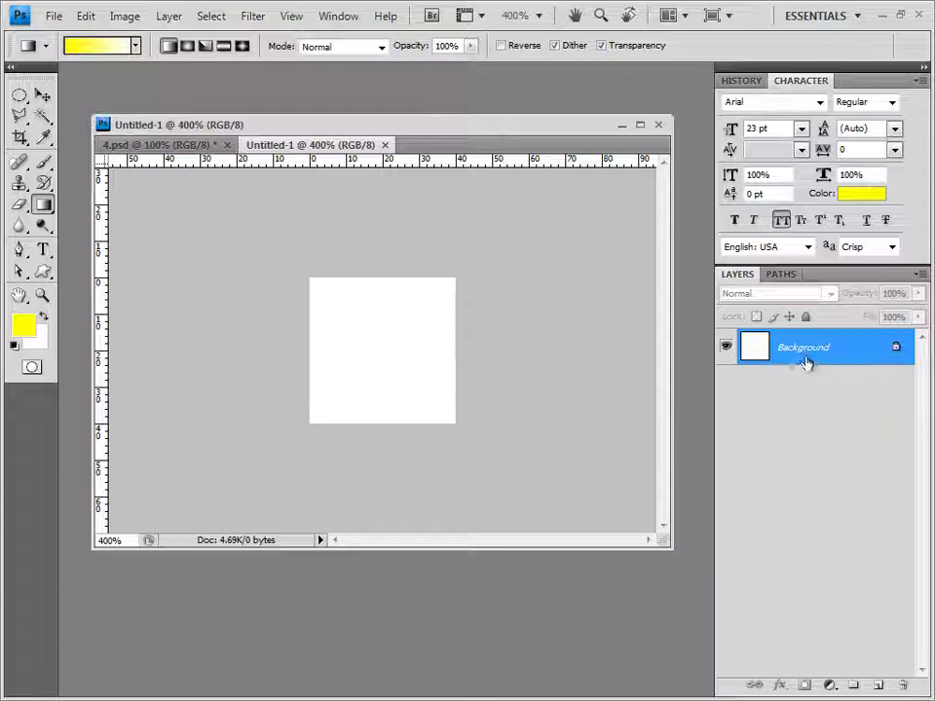
click(880, 688)
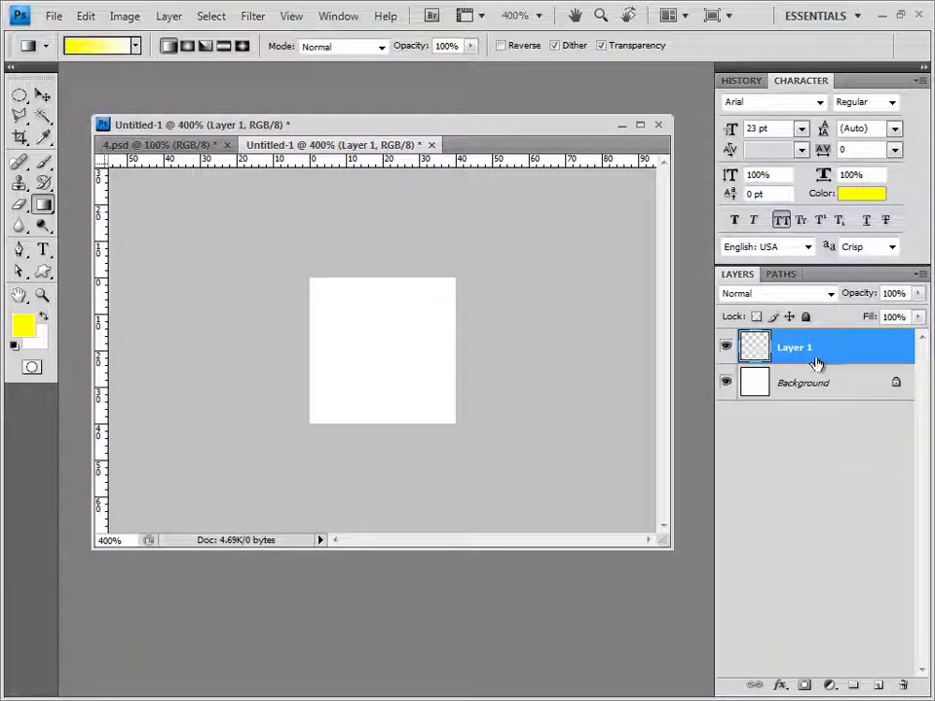
click(727, 383)
key(v)
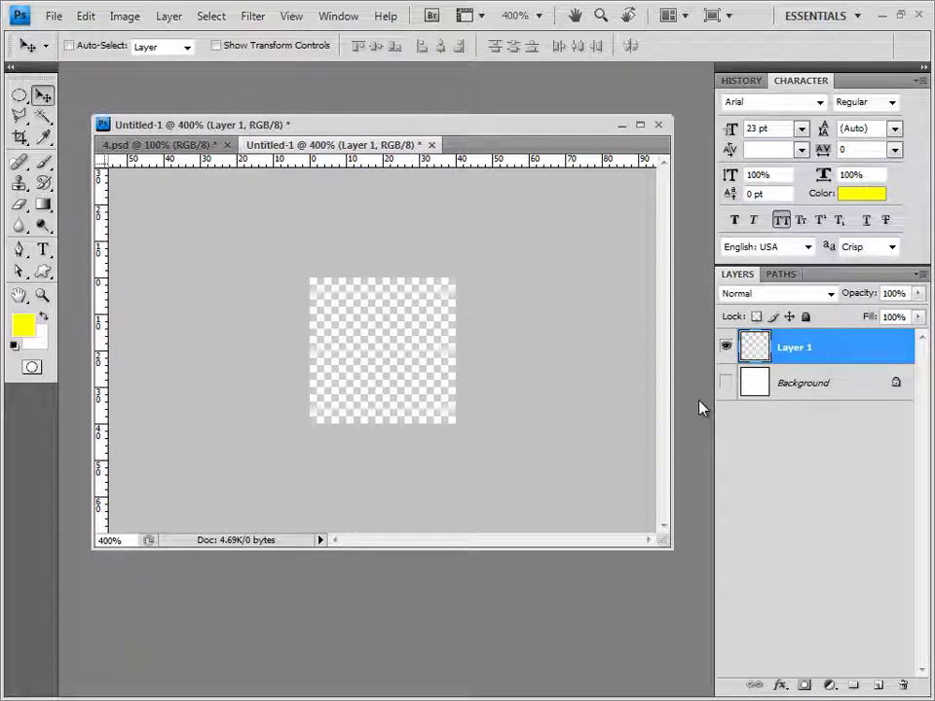
Set the Custom Shape tool to Fill Pixels, replace the shape presets with the Shapes library, and choose the solid five-petal flower
click(43, 272)
click(98, 355)
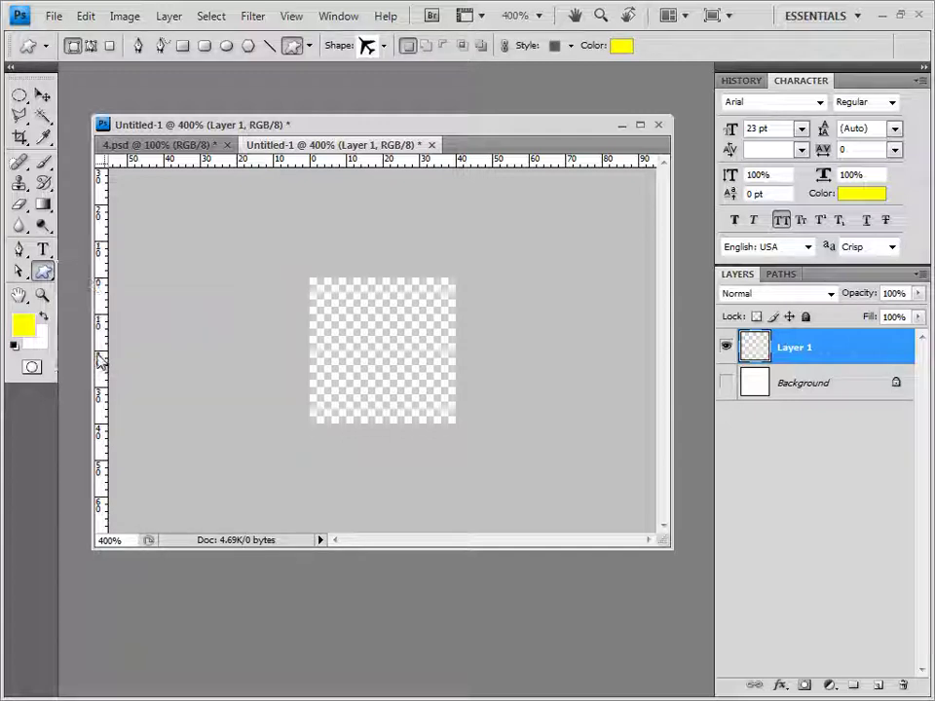
click(111, 50)
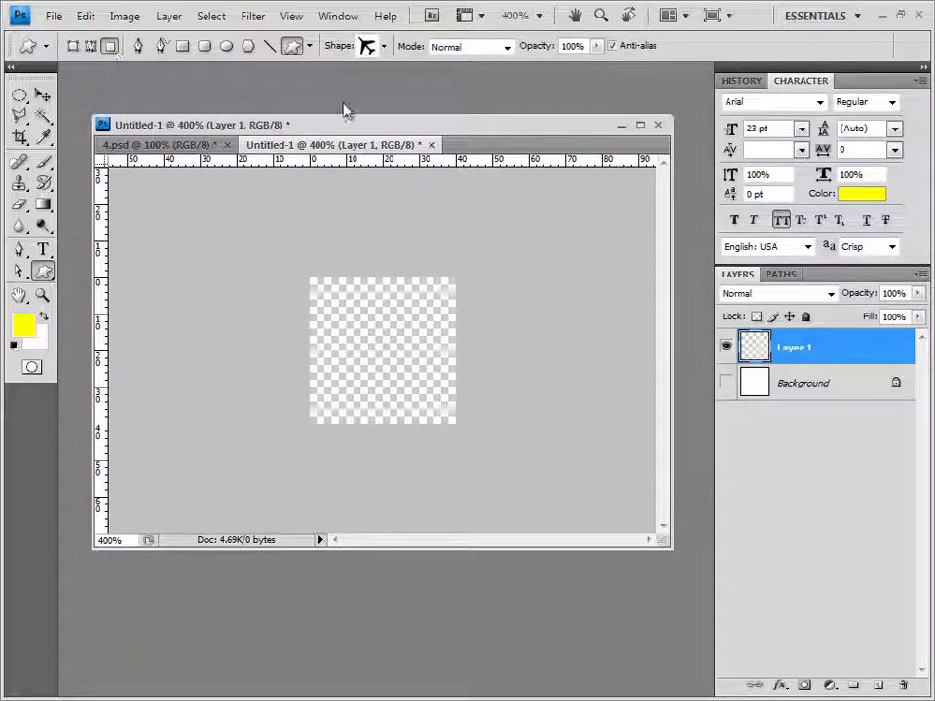
click(386, 47)
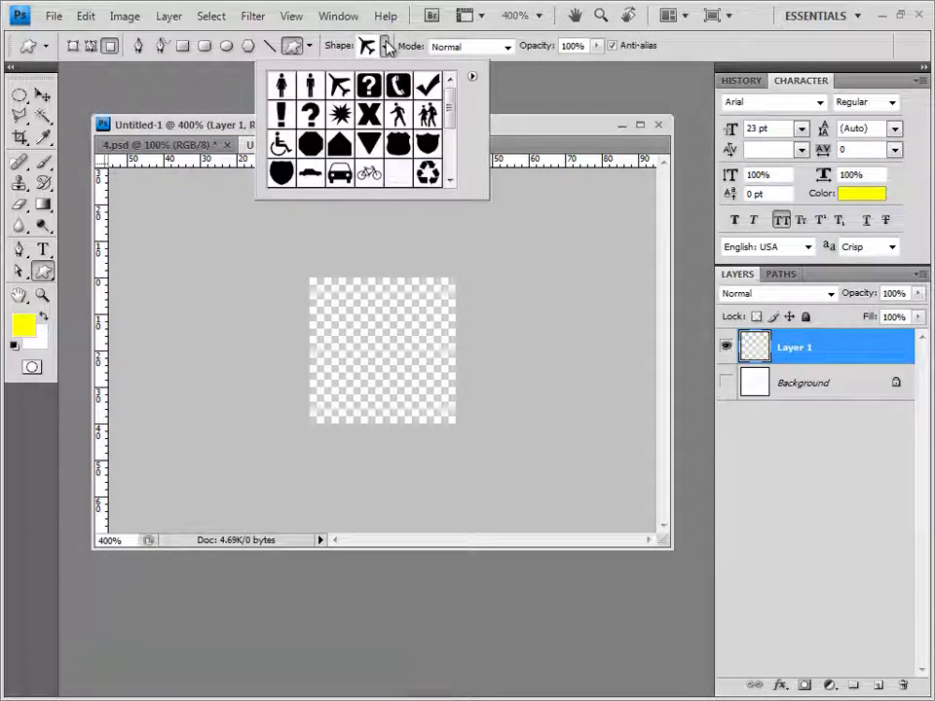
click(473, 77)
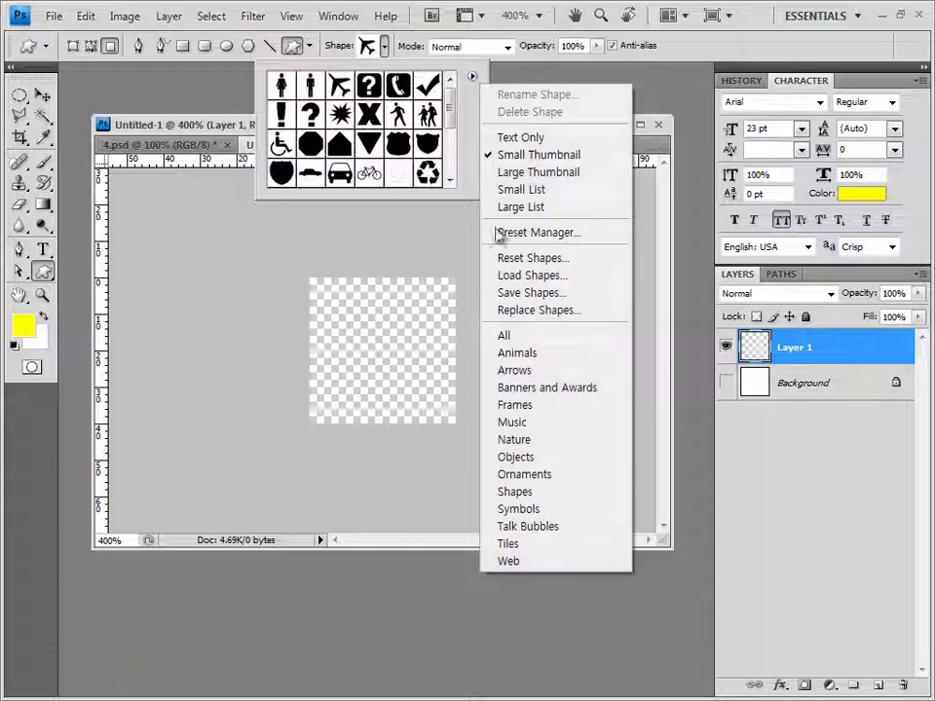
click(534, 493)
key(Return)
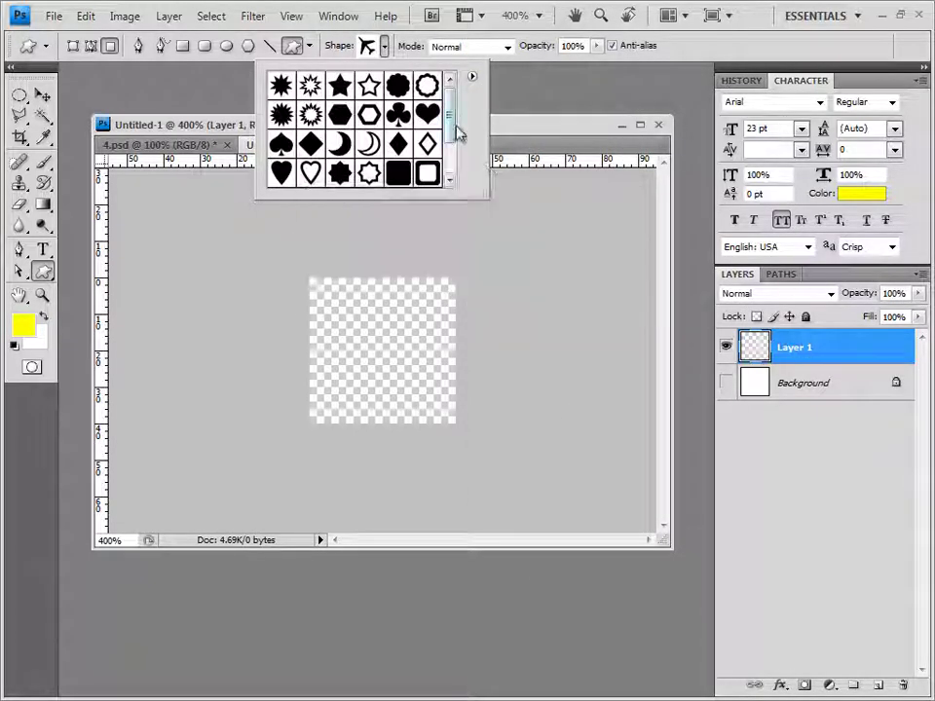
drag(457, 130, 419, 193)
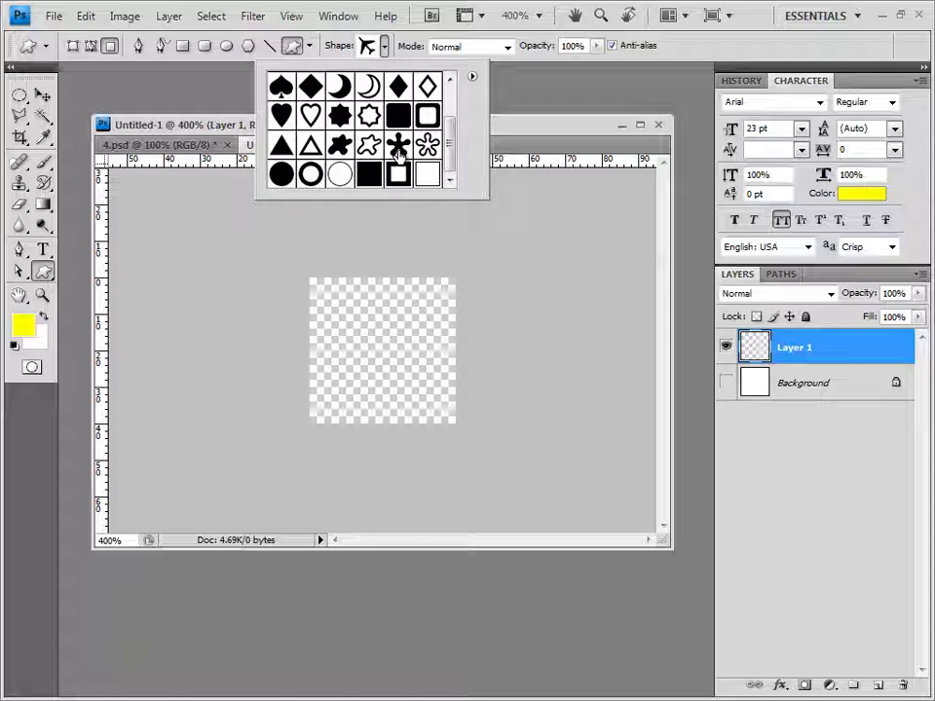
click(399, 151)
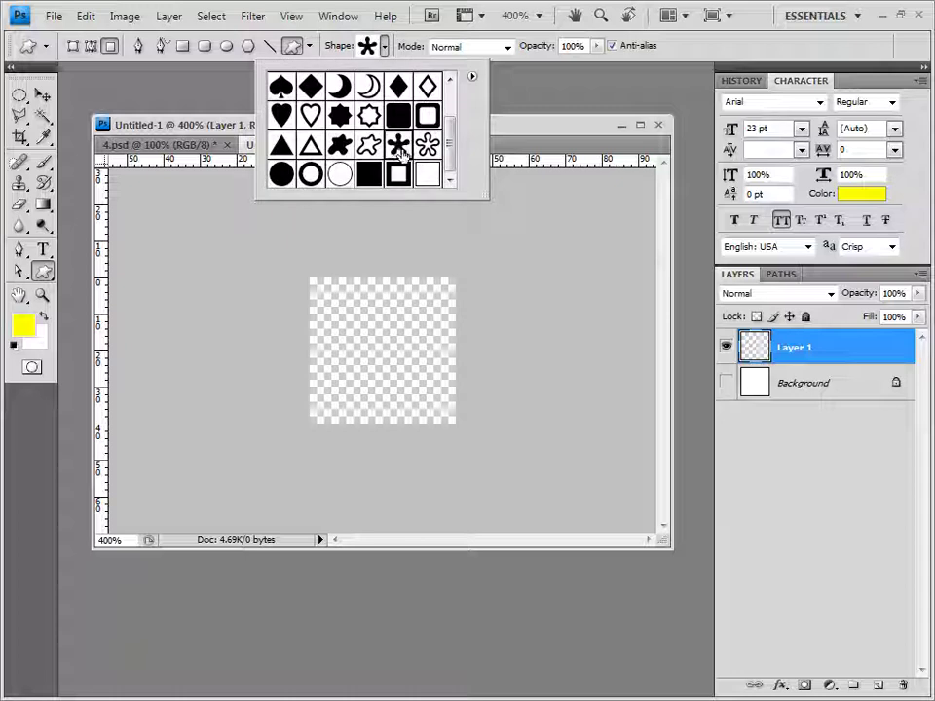
click(228, 128)
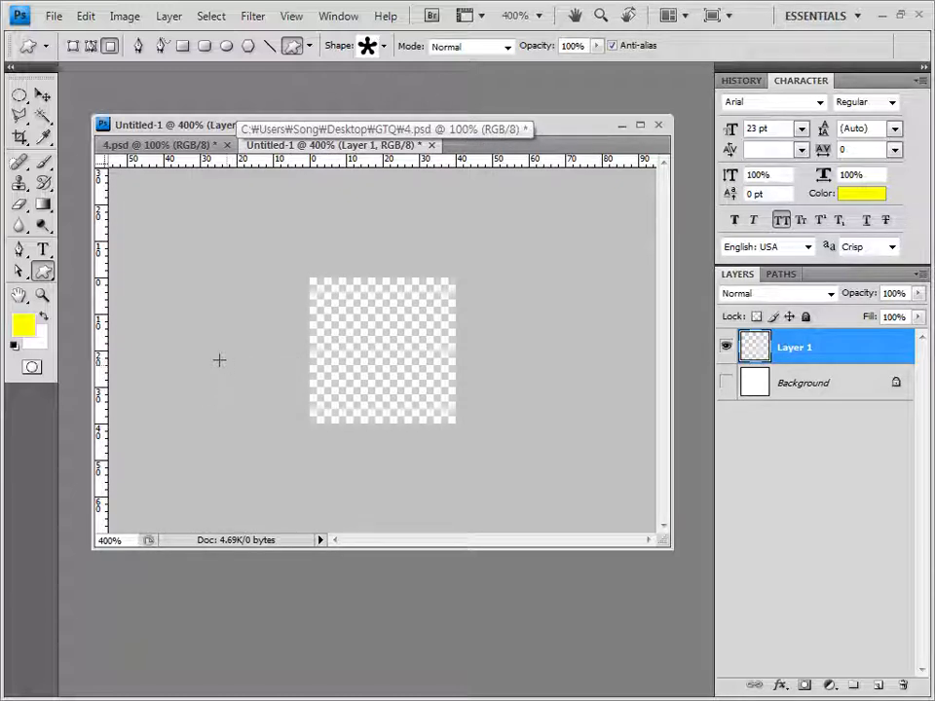
Draw an orange (#ff9c00) five-petal flower about 17 pixels wide in the upper-left part of the canvas on Layer 1
click(21, 326)
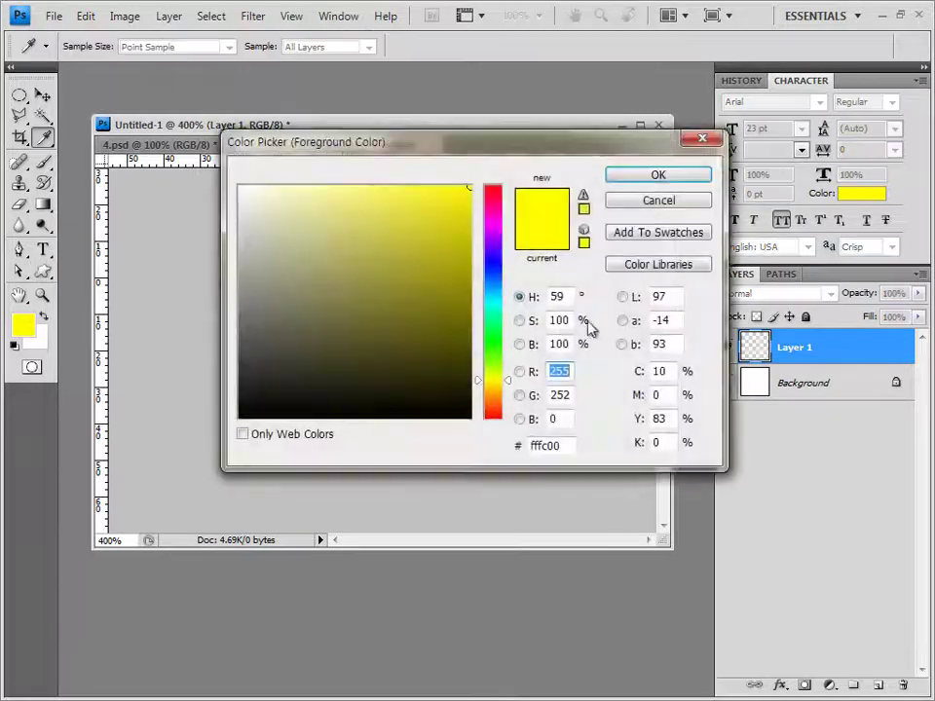
click(565, 445)
drag(565, 445, 507, 454)
text(ff9c00)
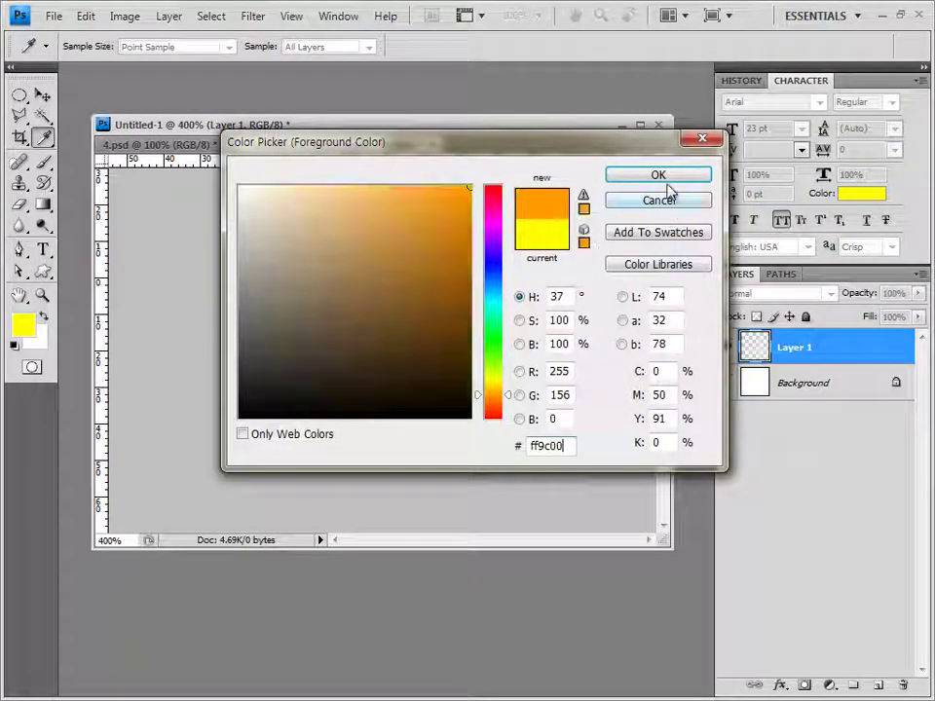
click(661, 176)
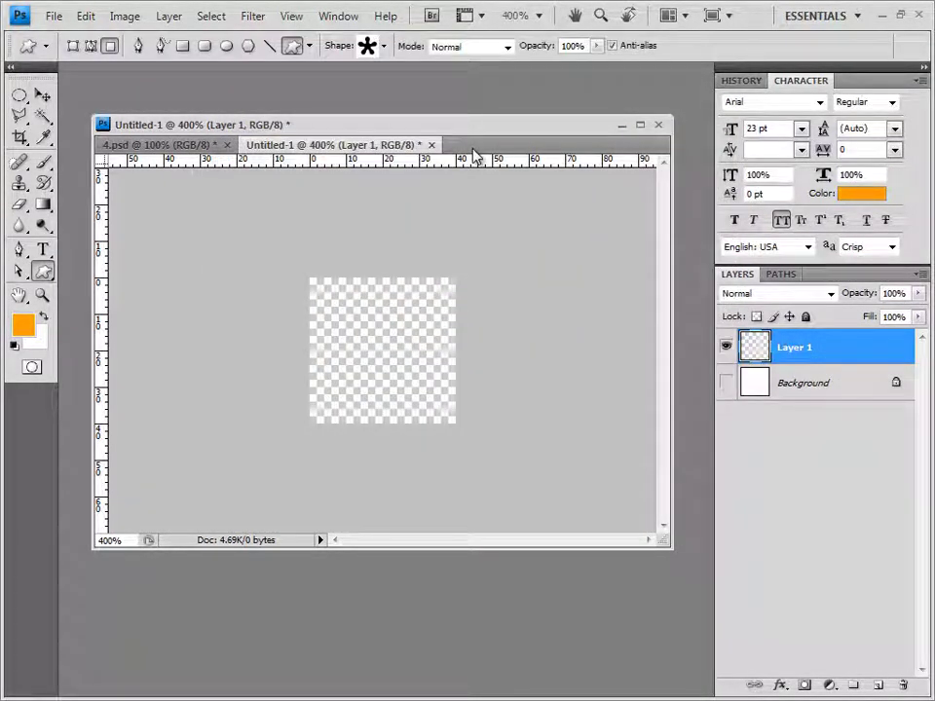
drag(321, 291, 388, 350)
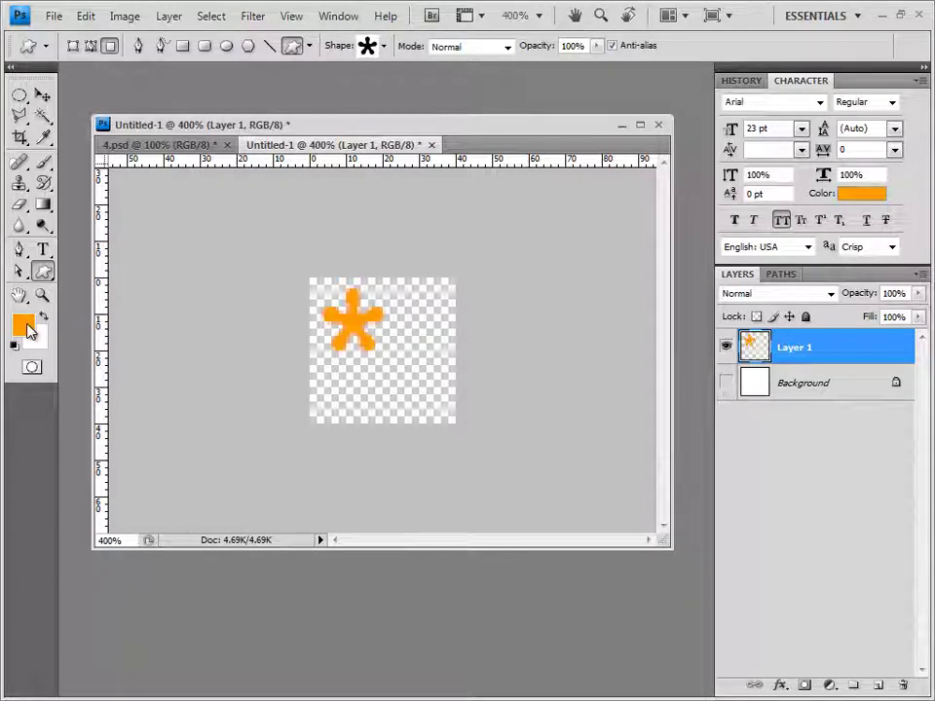
Set the foreground color to light orange (#ffbd54)
click(27, 329)
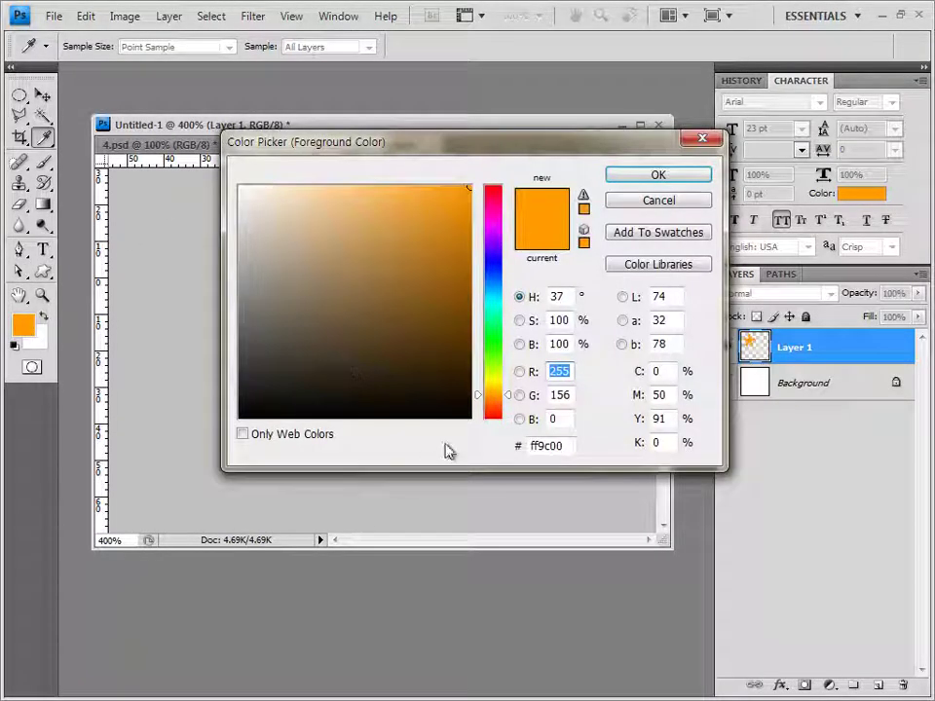
click(555, 446)
text(ffbd54)
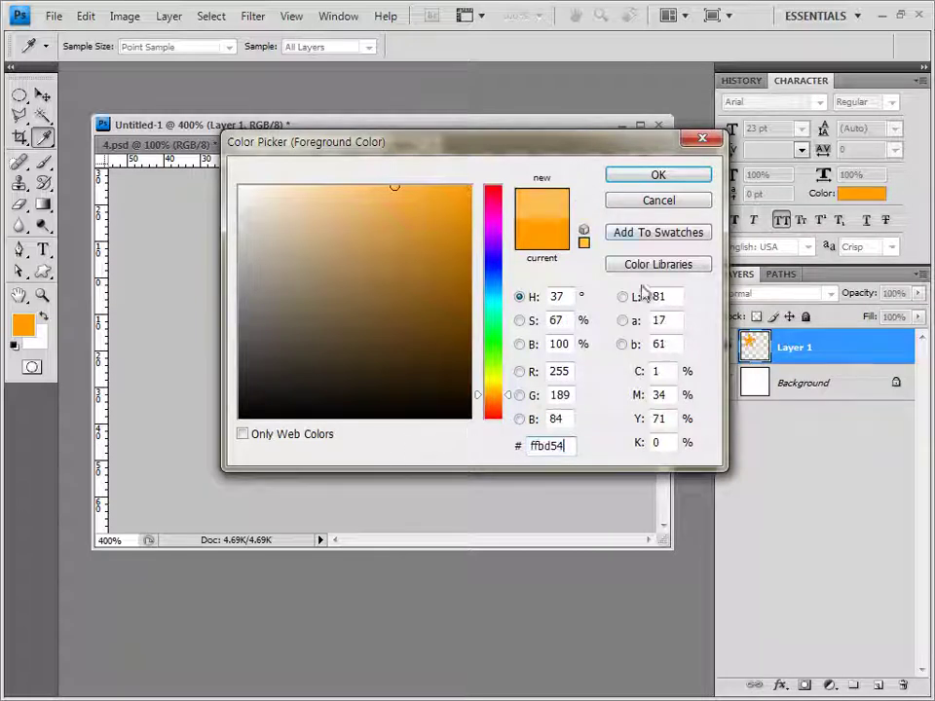
click(658, 175)
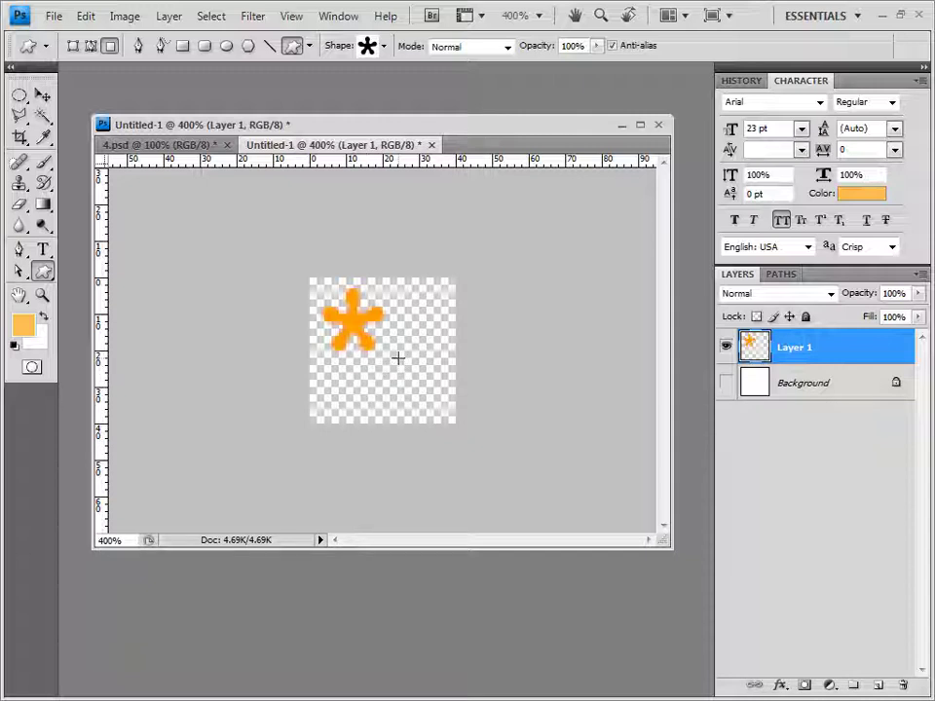
Draw a small light-orange asterisk about 10 px wide in the tile's lower-right area, and define the tile as a pattern named 방울
drag(399, 358, 426, 409)
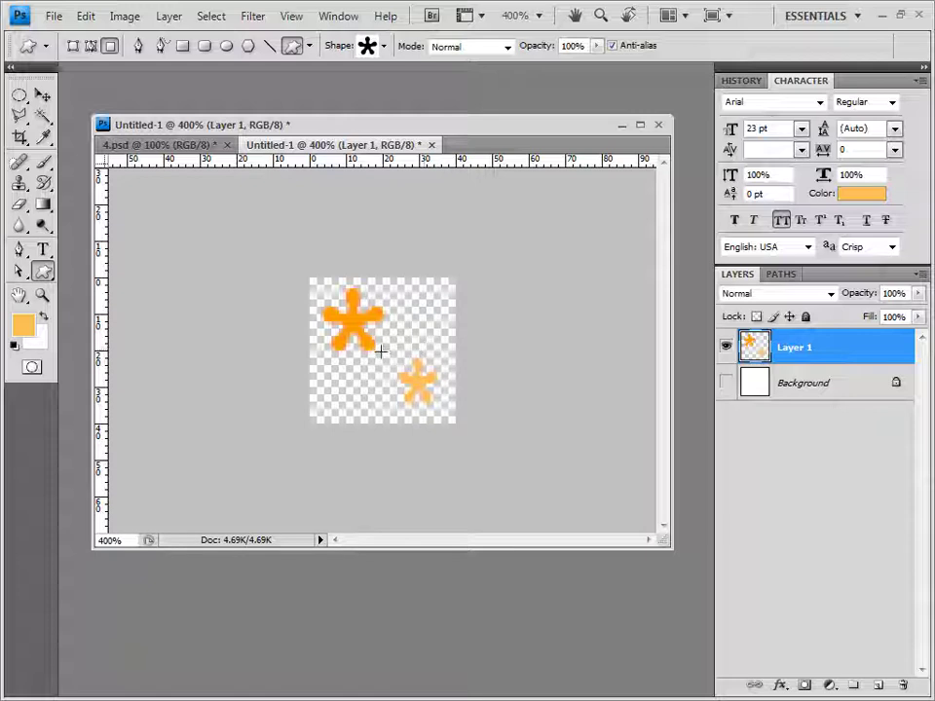
click(85, 16)
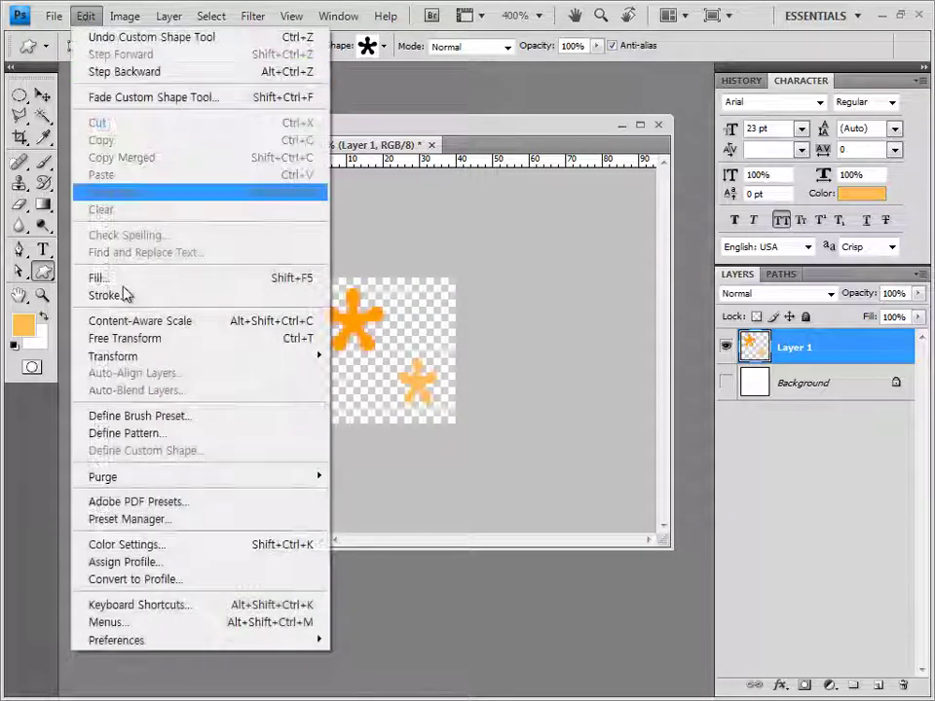
click(136, 435)
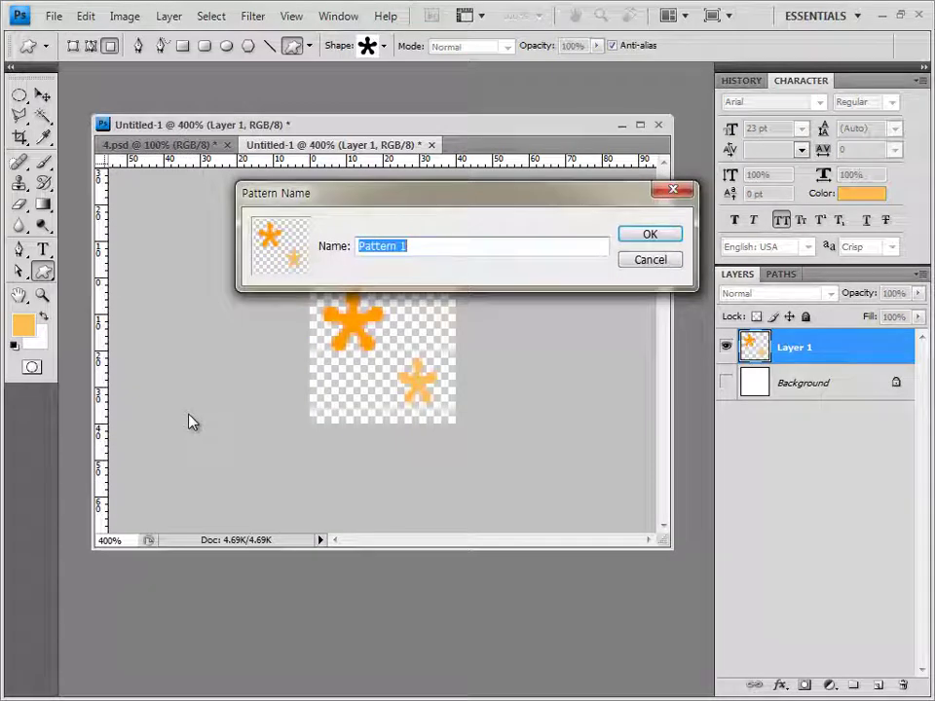
text(러틀)
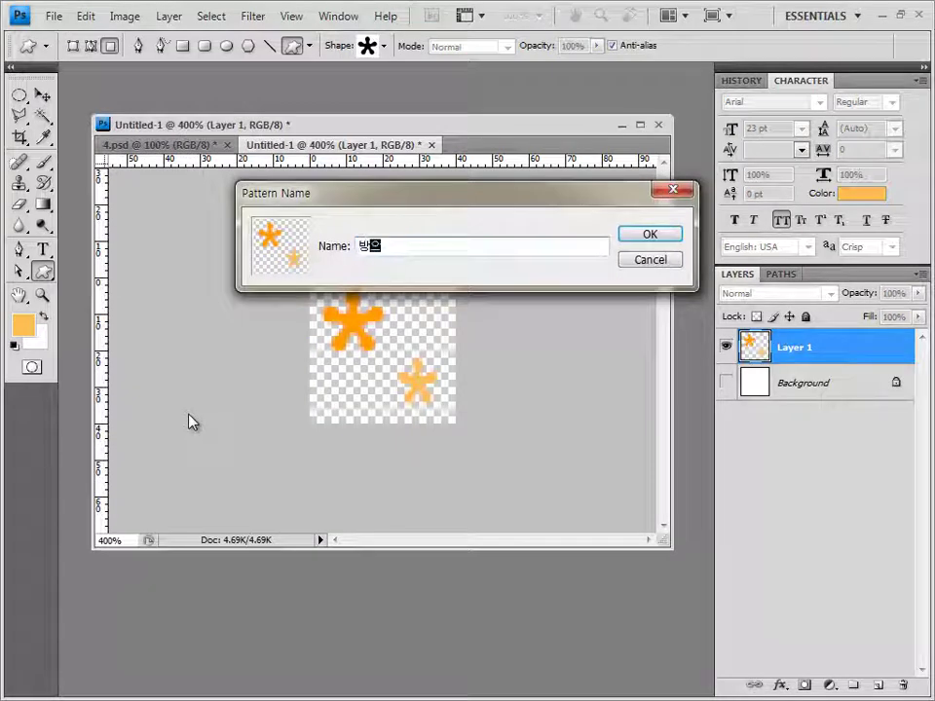
text(울)
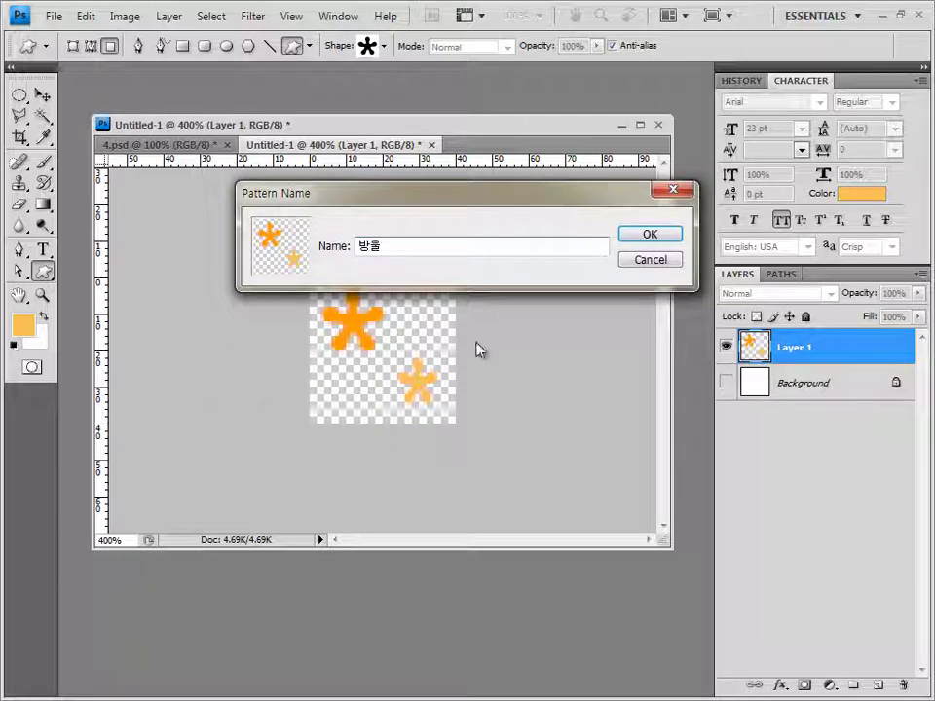
click(659, 242)
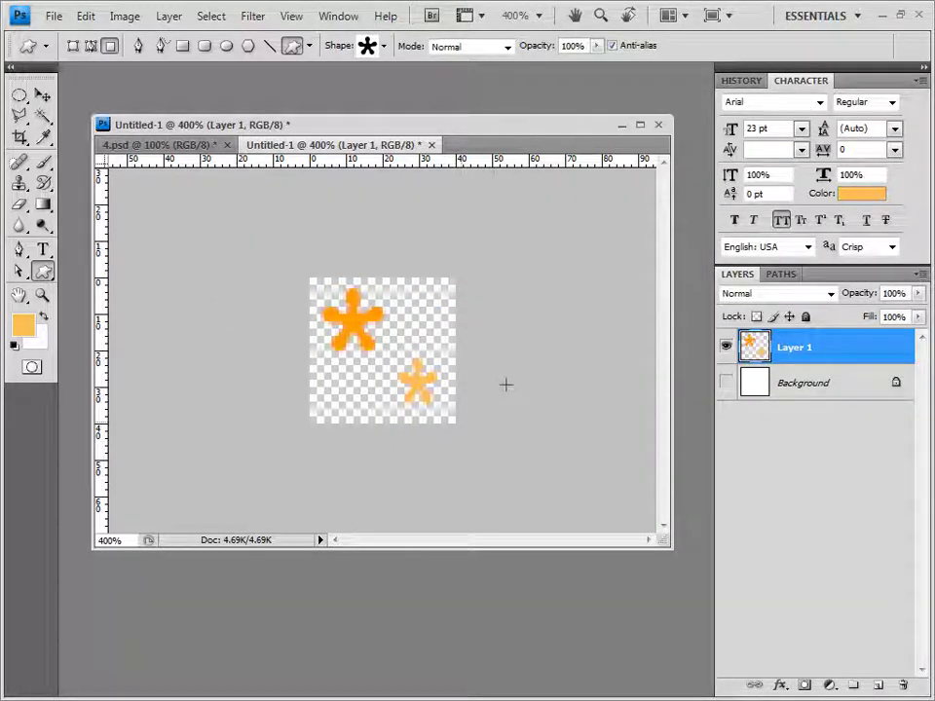
Close the pattern tile document without saving, and fill a new layer in 4.psd with the 방울 pattern in Normal mode at 100% opacity
click(431, 145)
click(484, 282)
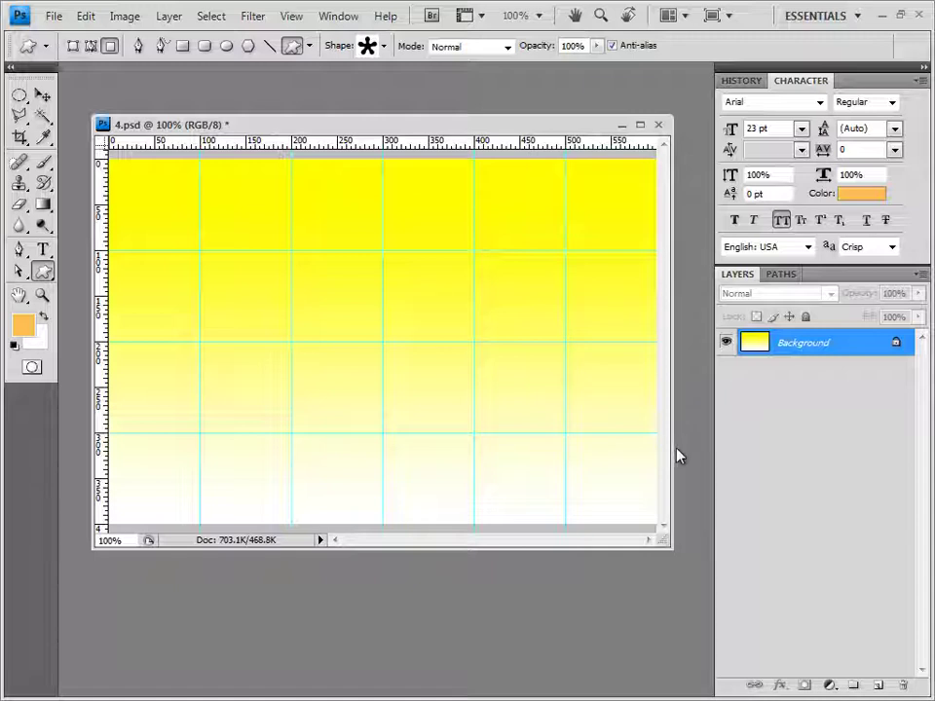
click(880, 684)
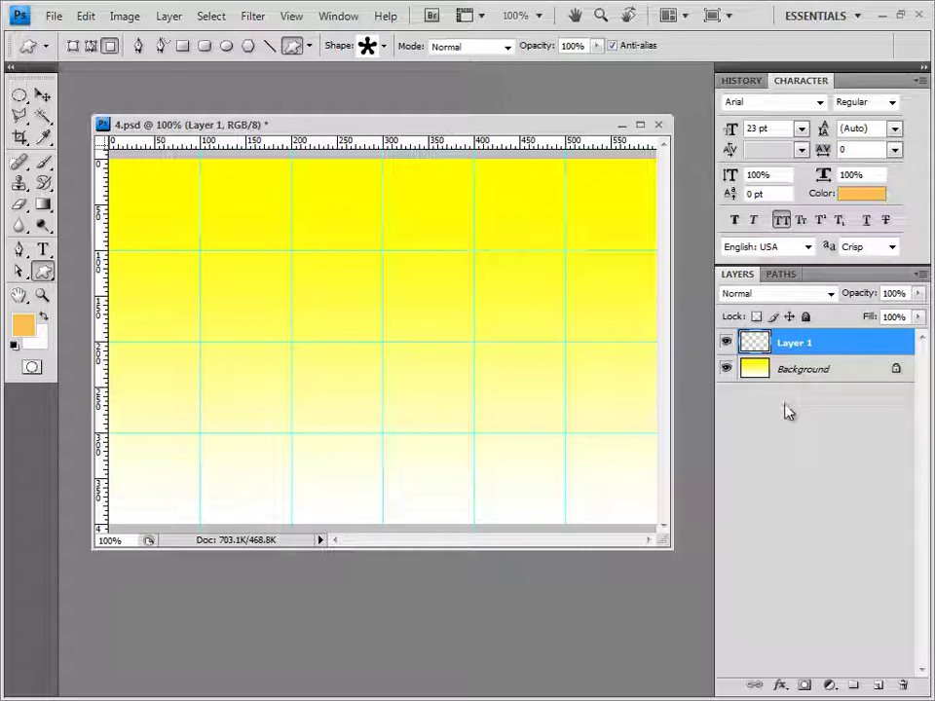
click(95, 25)
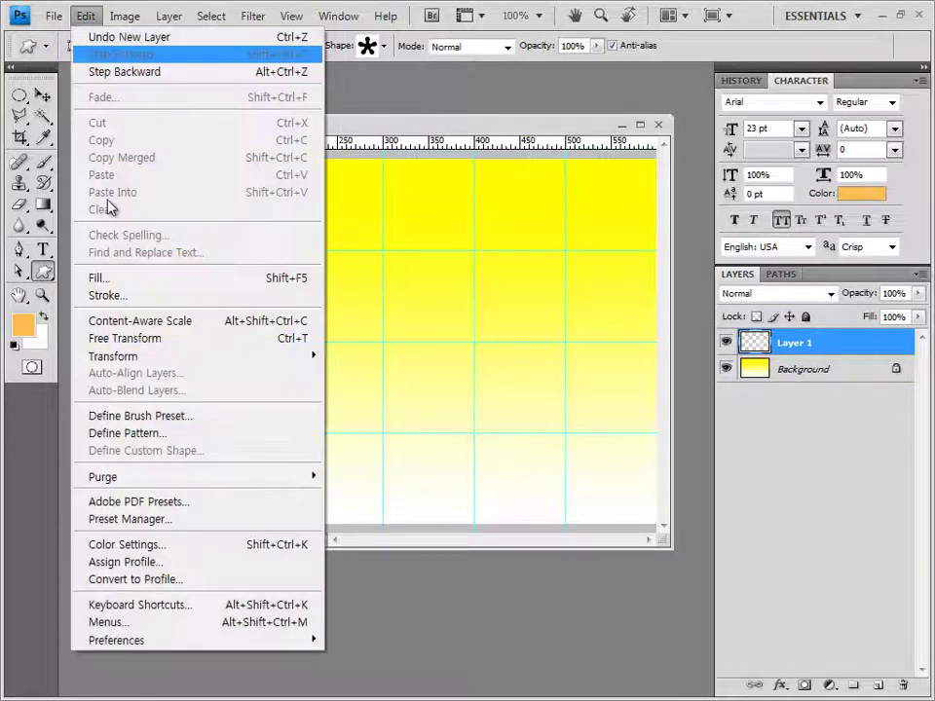
click(113, 283)
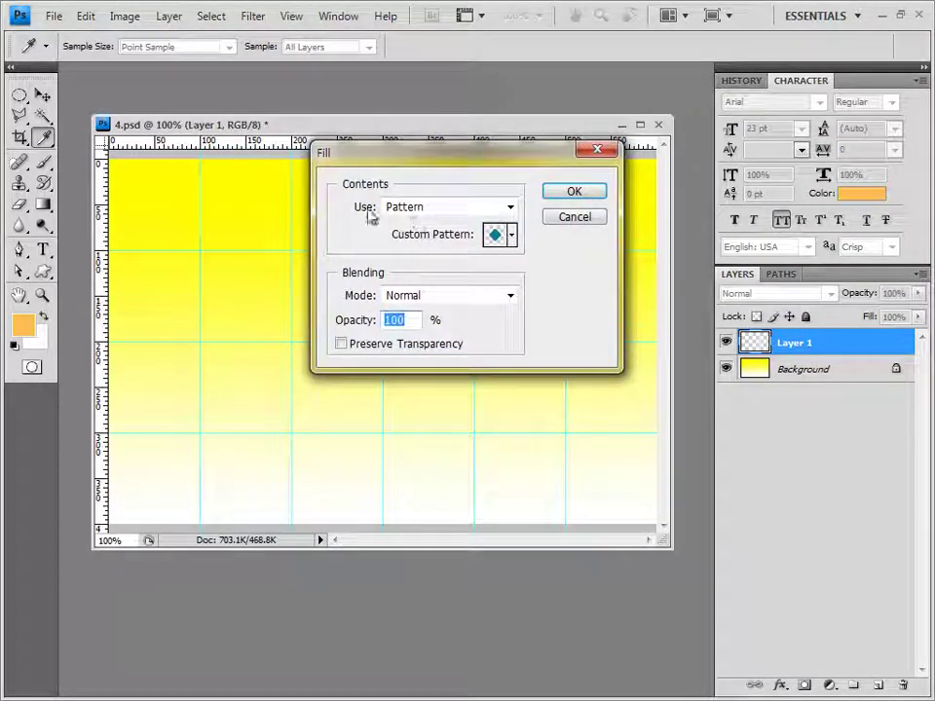
click(512, 237)
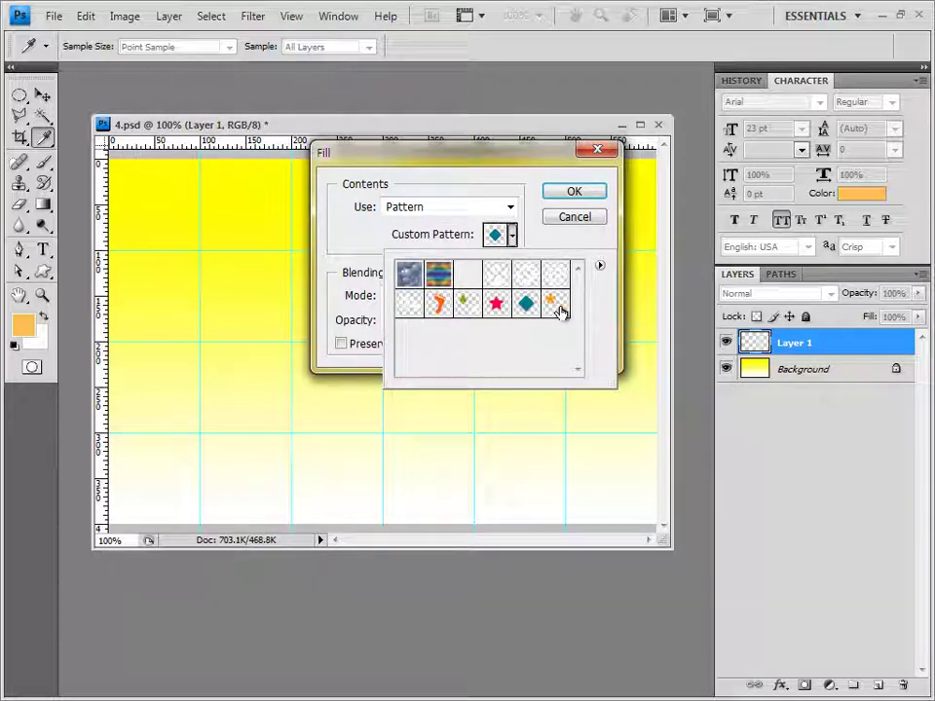
click(554, 306)
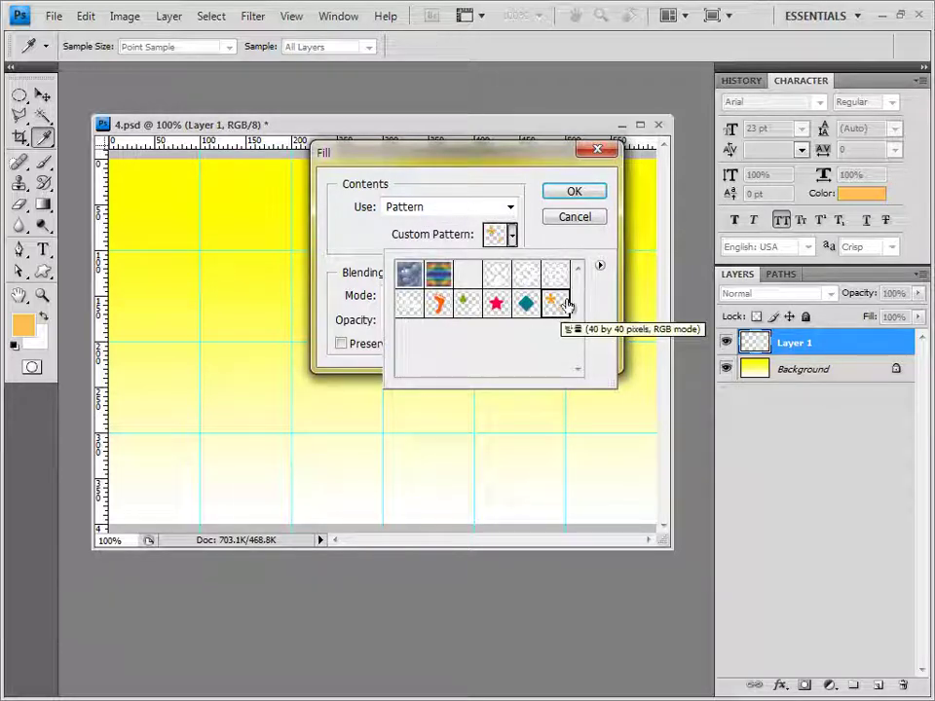
click(531, 212)
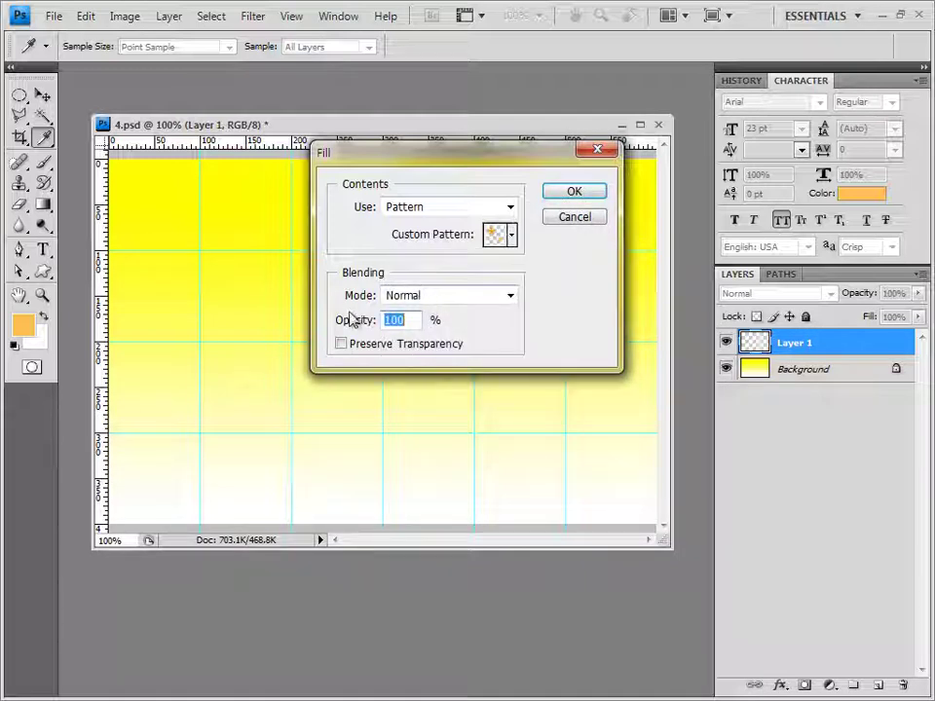
click(590, 191)
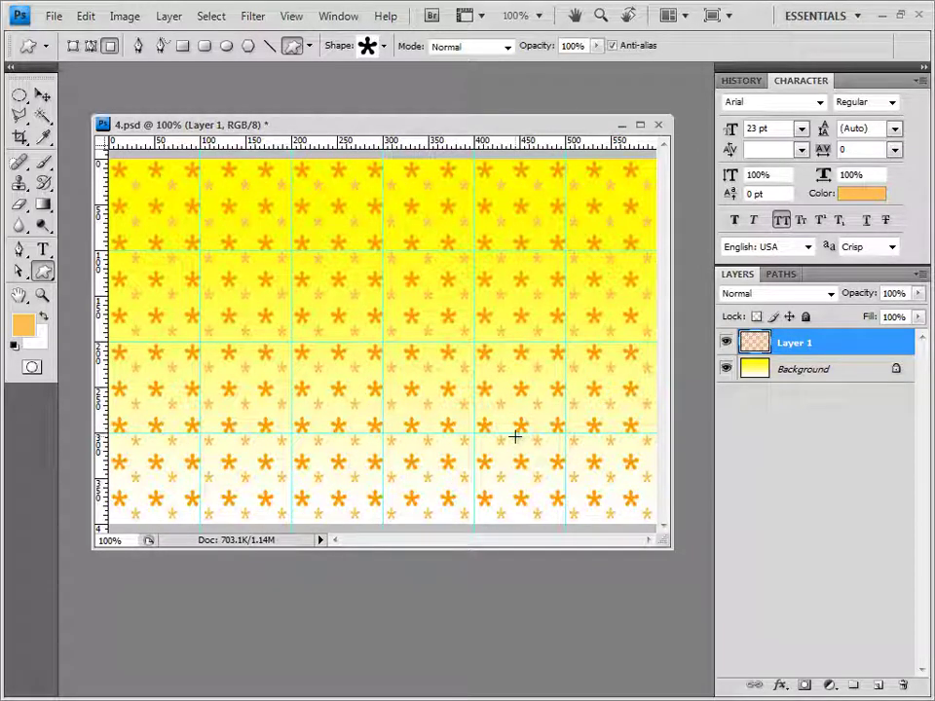
Set the opacity of the asterisk pattern layer to 50%
click(908, 294)
text(50)
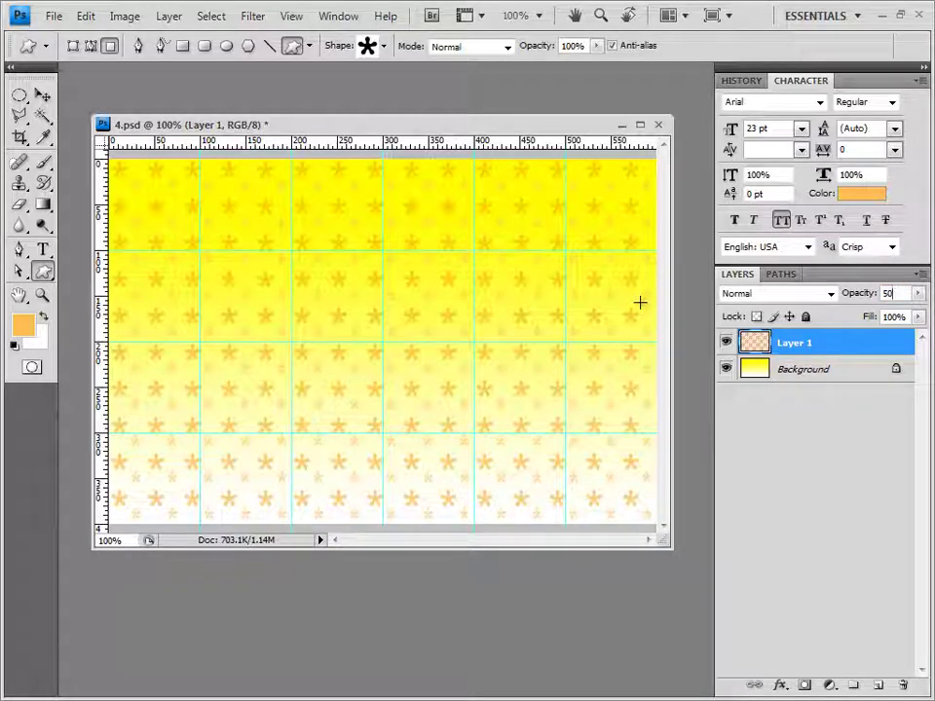
key(Return)
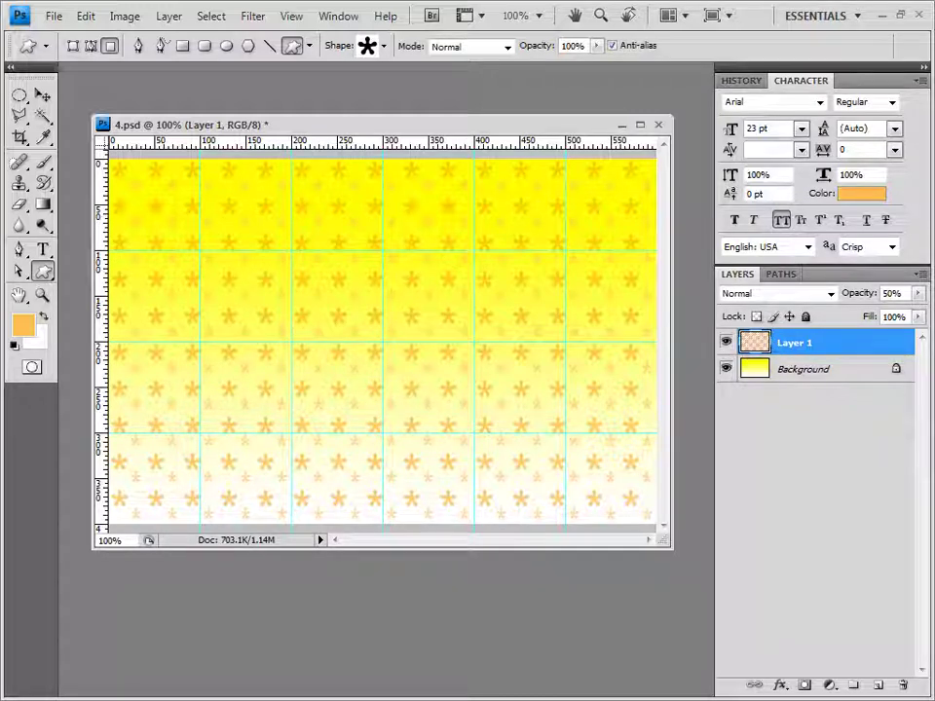
Open 1급-12.jpg, copy the entire image, close it, and paste it as a new layer in 4.psd
key(alt+Tab)
drag(813, 383, 351, 105)
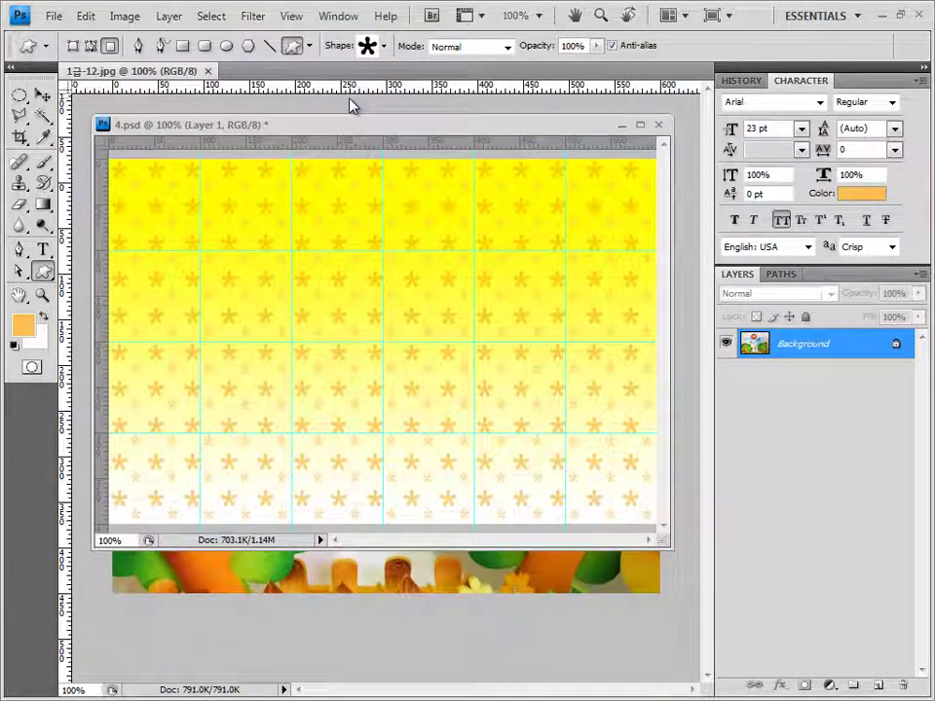
drag(183, 80, 392, 278)
key(ctrl+a)
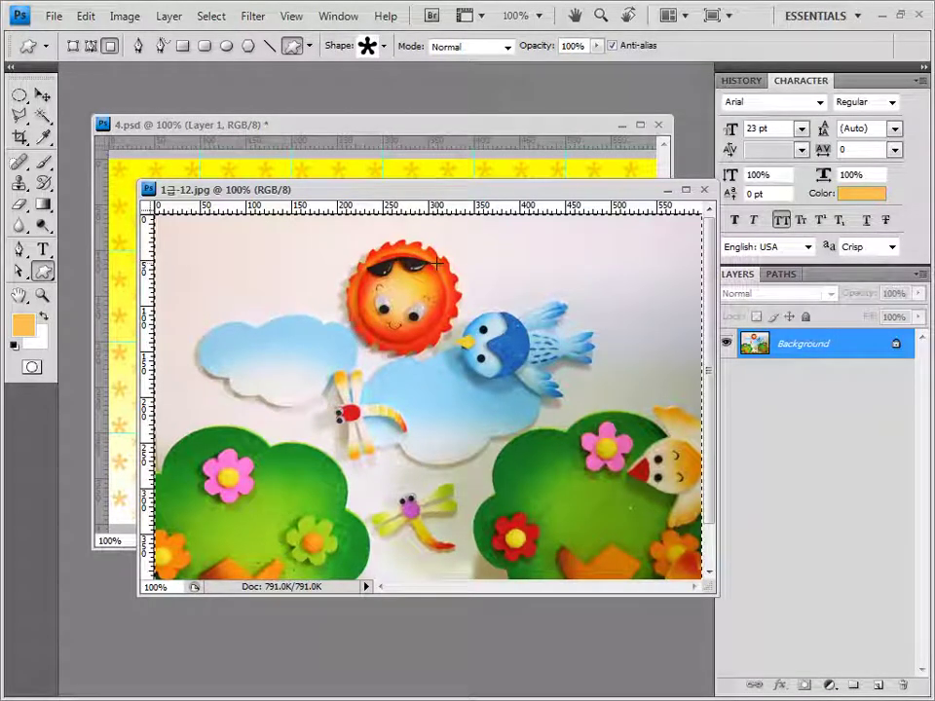
click(705, 191)
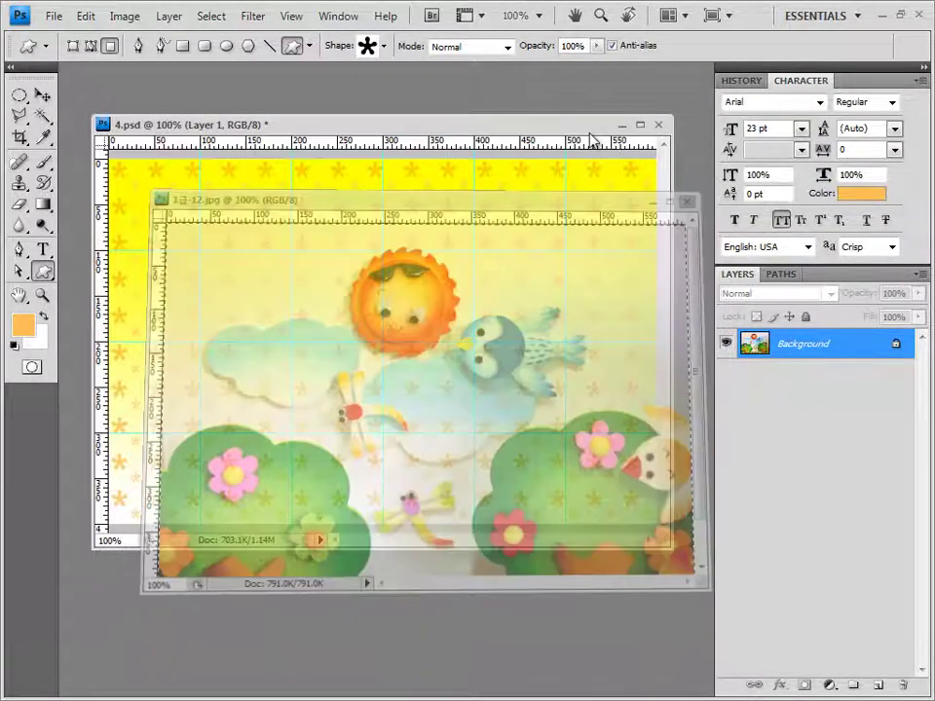
key(ctrl+v)
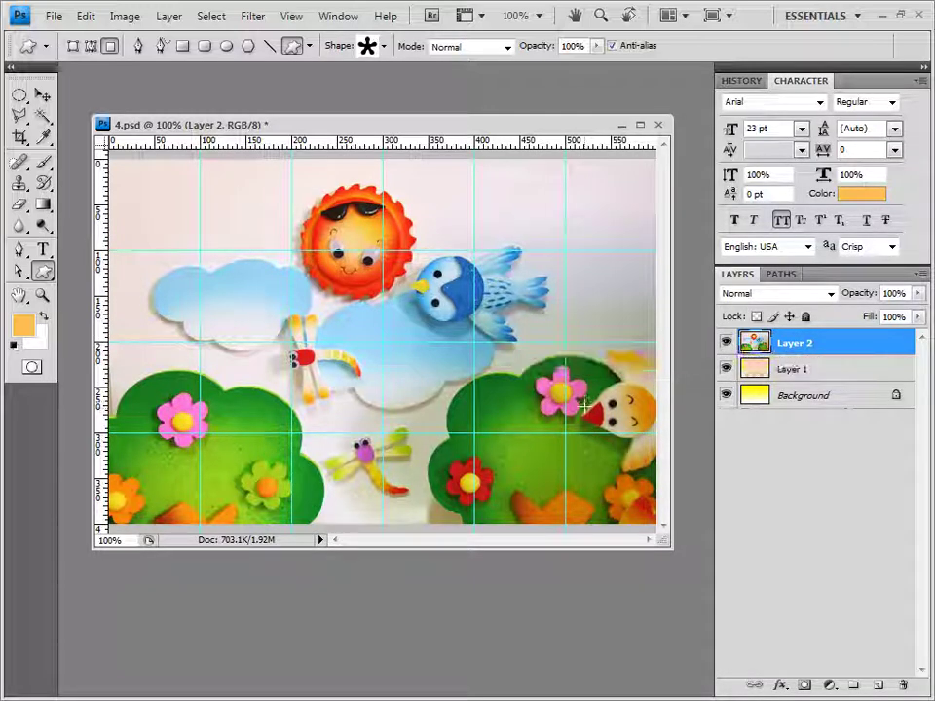
Apply the Dry Brush filter to the pasted image with brush size 2, brush detail 8 and texture 1
click(261, 19)
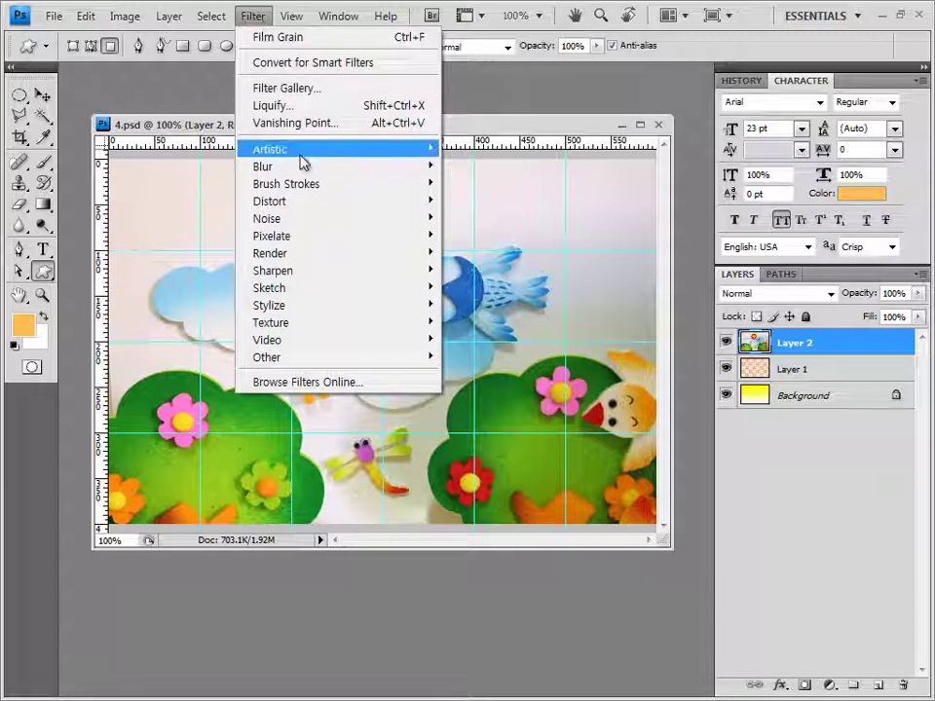
mouse_move(304, 152)
click(496, 185)
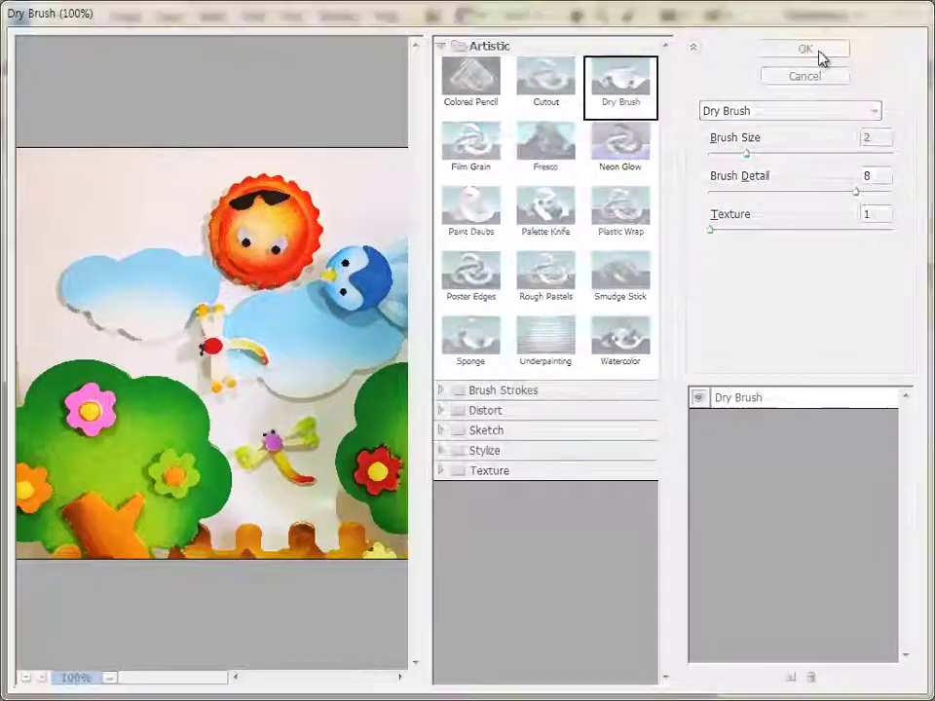
click(819, 54)
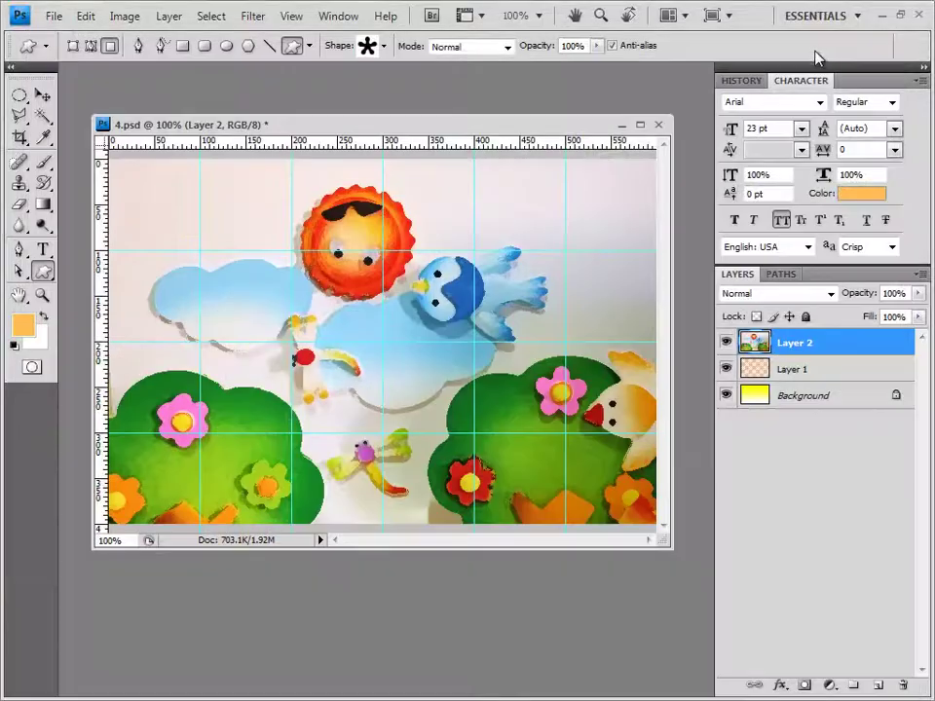
Set Layer 2's blending mode to Multiply and its opacity to 80%
click(798, 294)
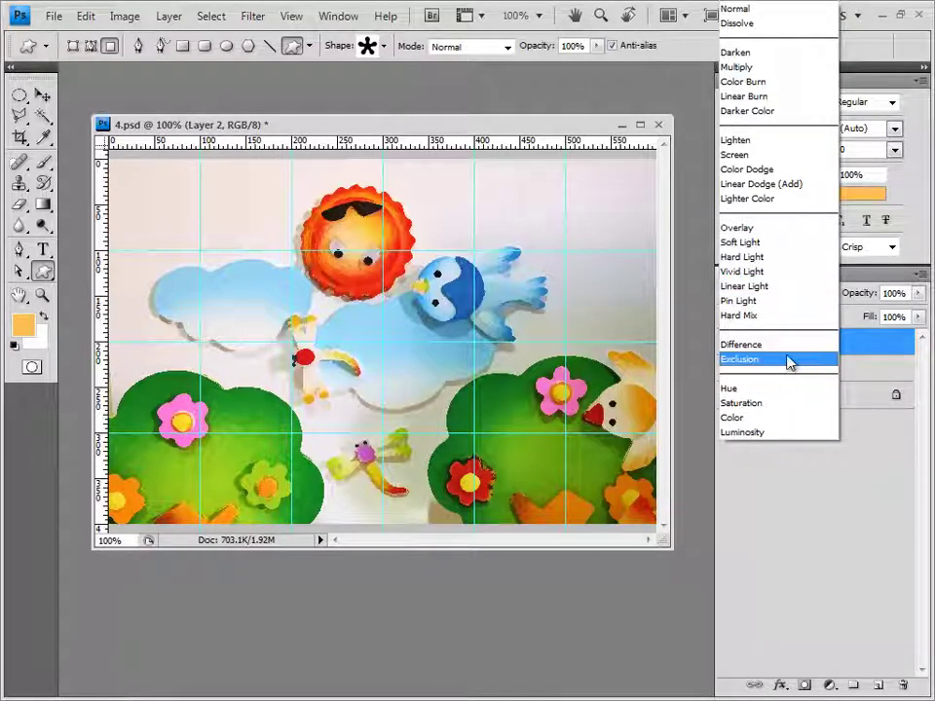
click(785, 70)
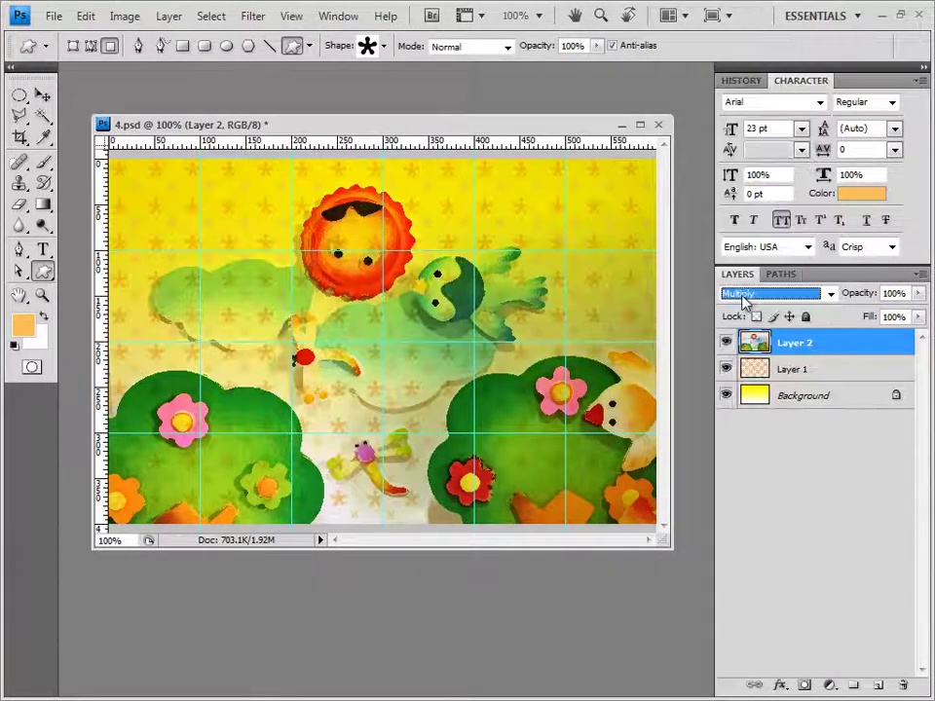
click(909, 293)
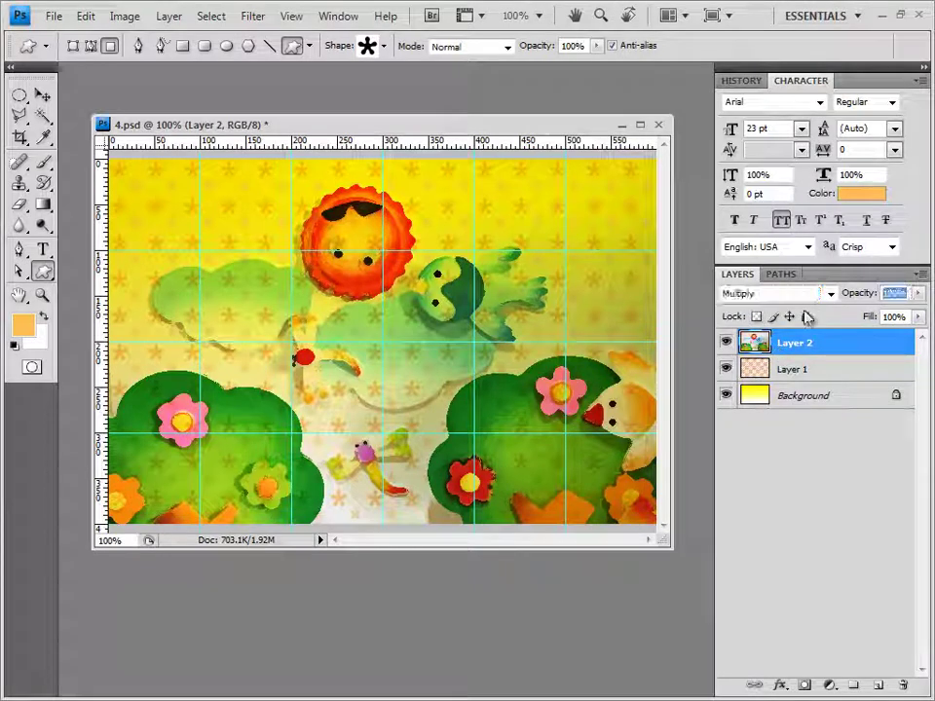
text(80)
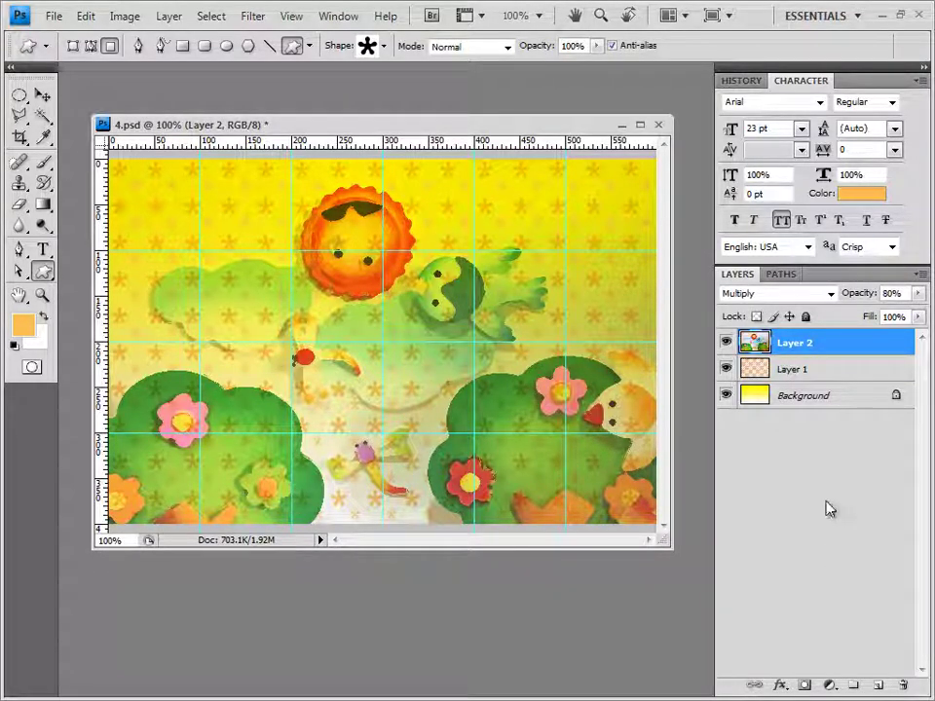
Add a layer mask to Layer 2 and draw a vertical white-to-black linear gradient upward on it to fade out the image's upper part
click(805, 687)
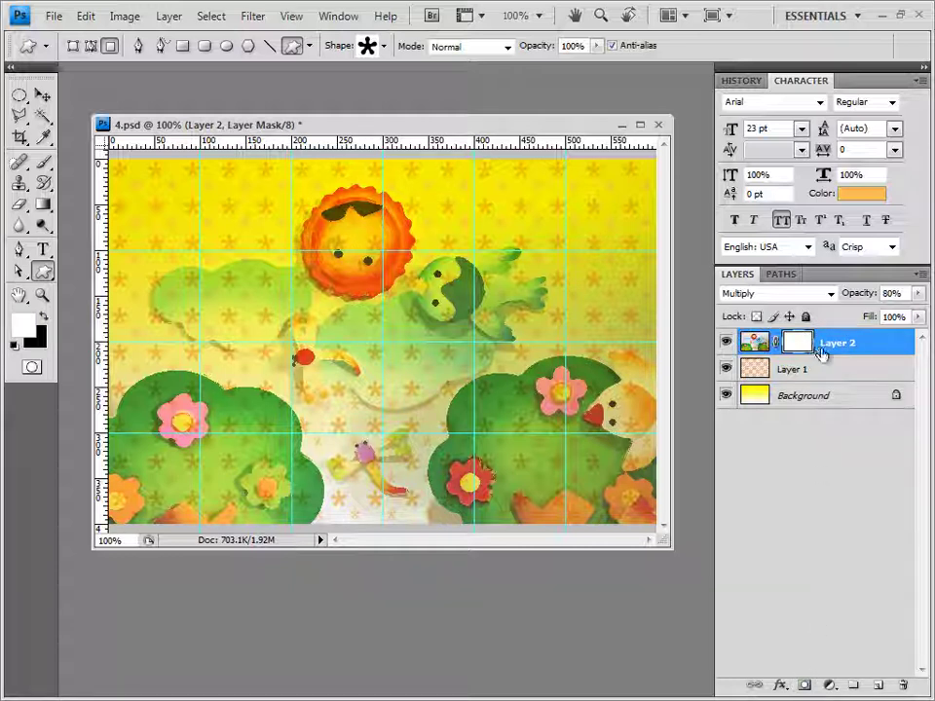
click(44, 207)
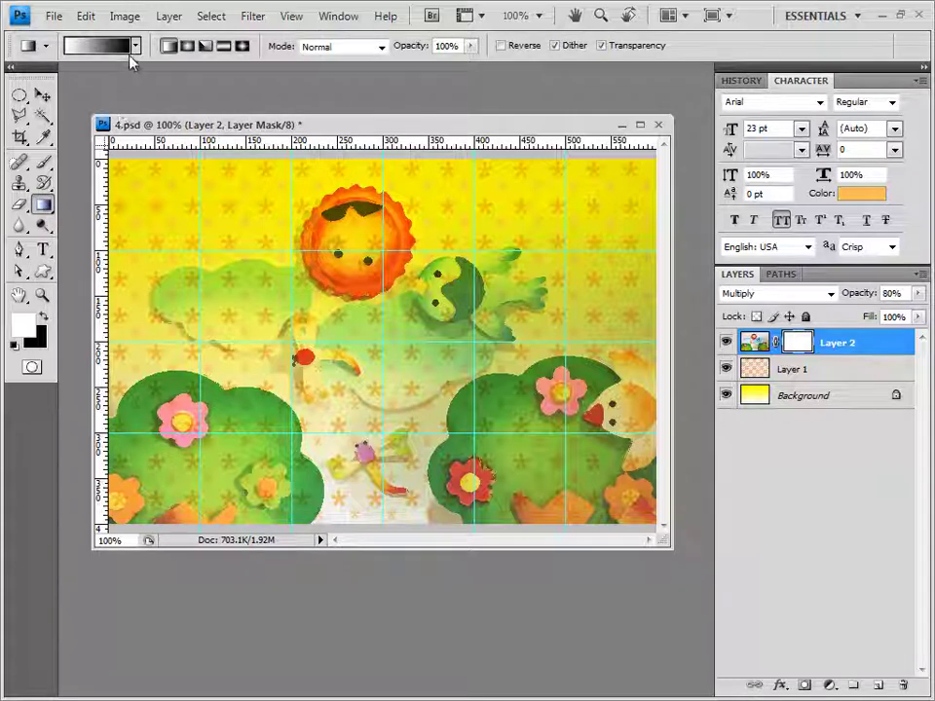
click(135, 49)
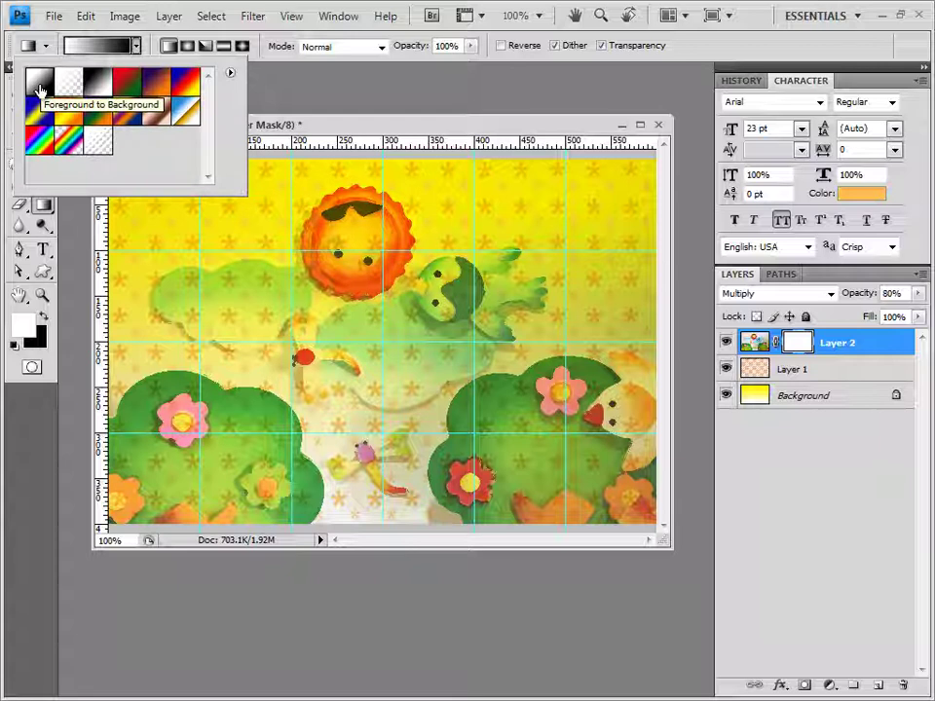
click(321, 129)
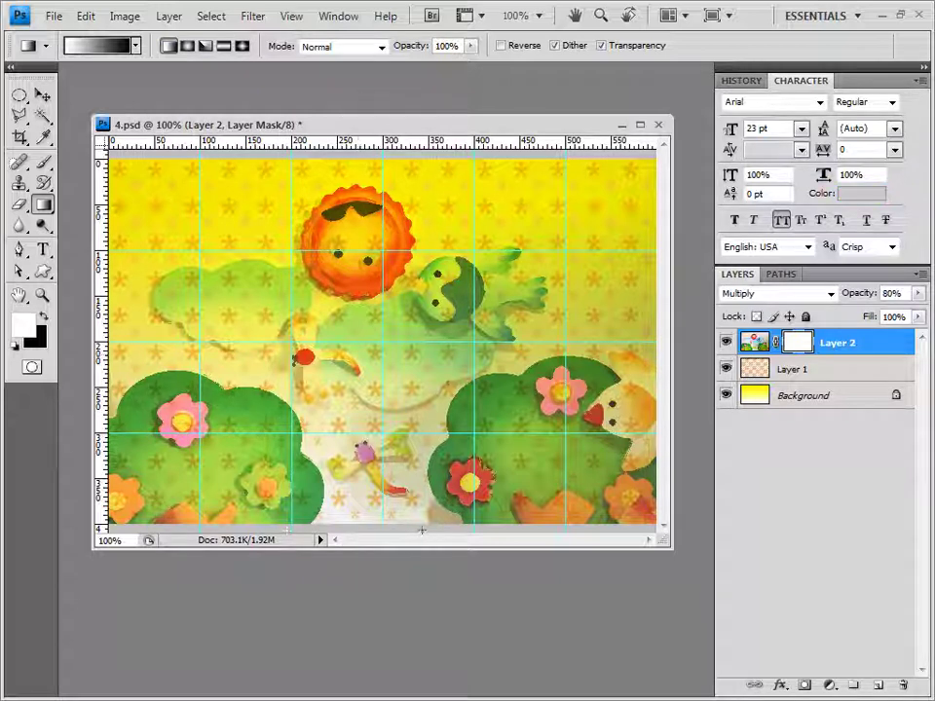
drag(336, 403, 336, 189)
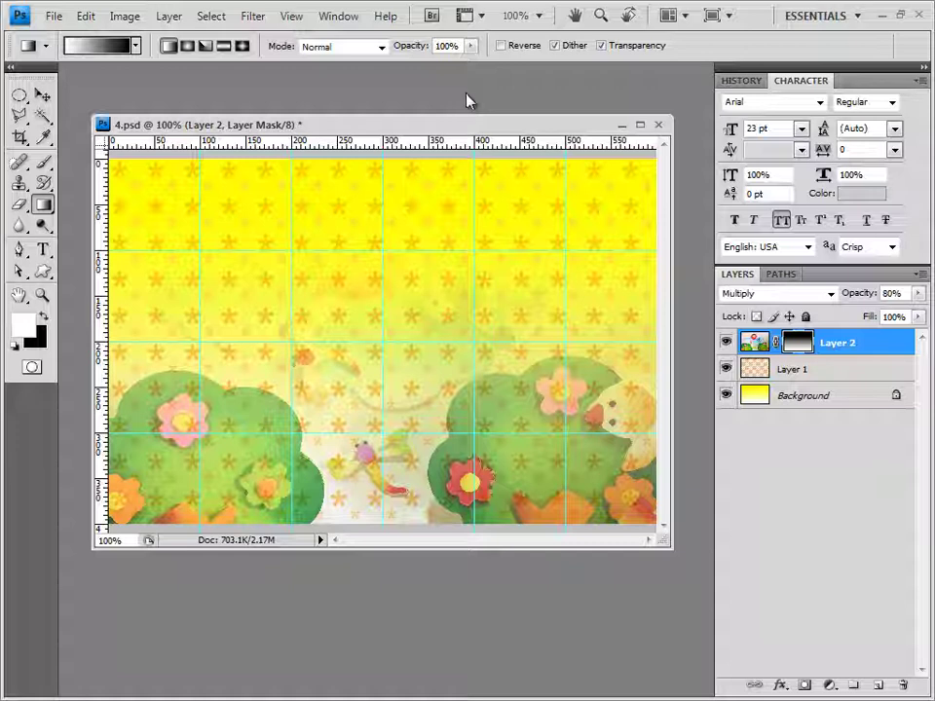
Draw a wavy, band-like shape layer across the canvas with the Pen tool, using no style and the color #ffbd54
click(20, 250)
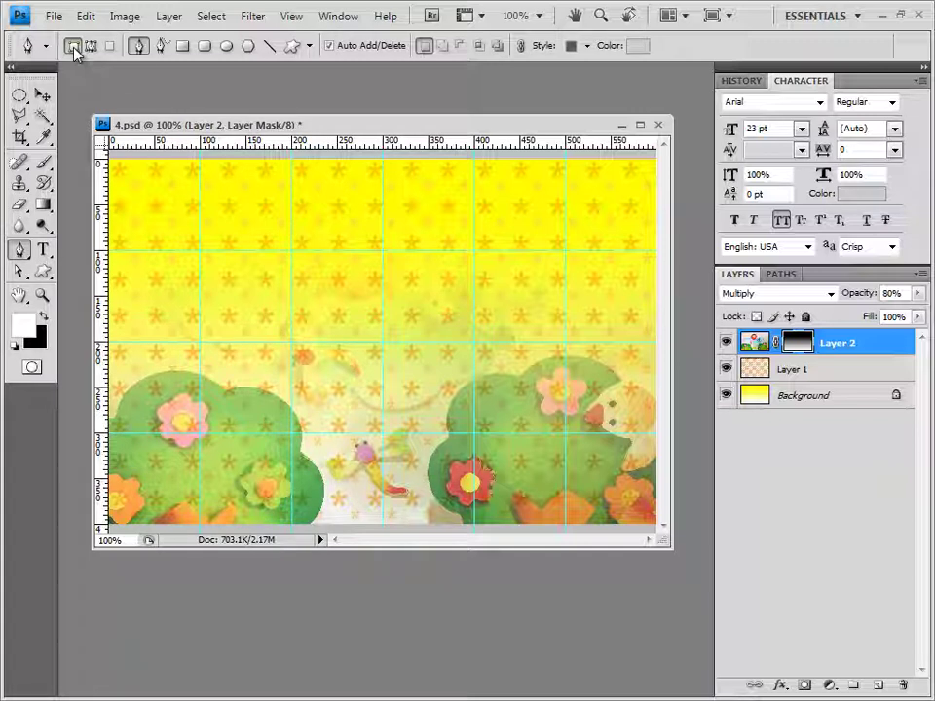
click(587, 45)
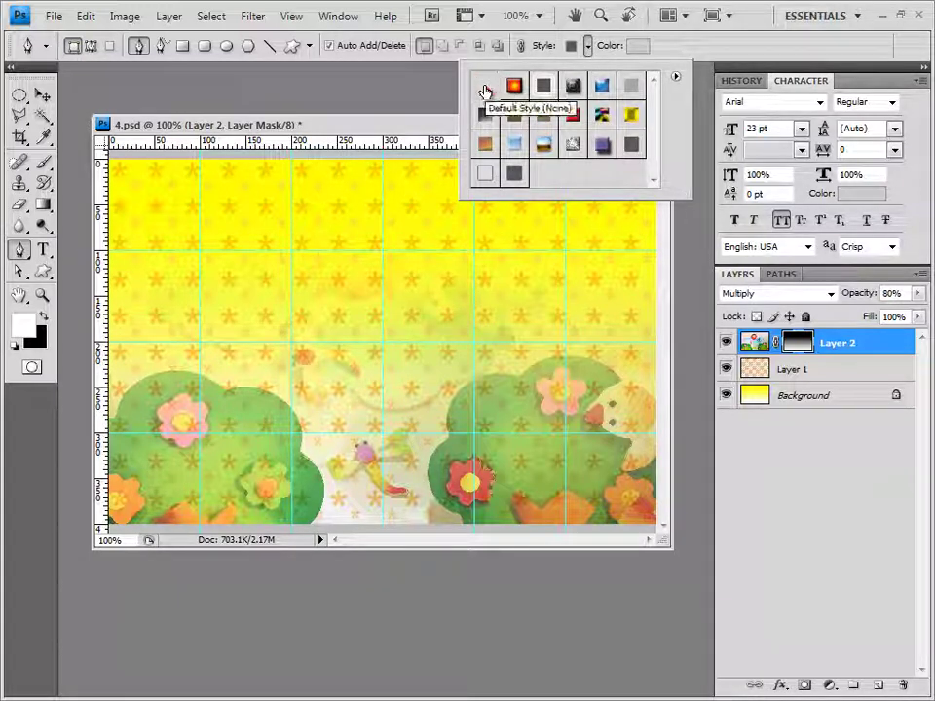
click(484, 86)
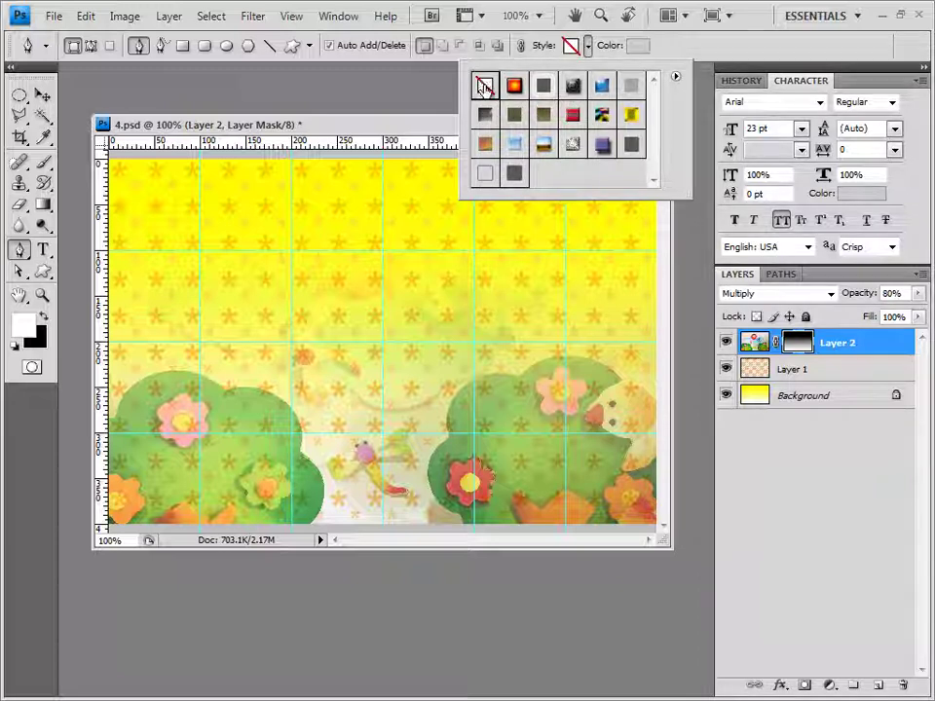
click(638, 46)
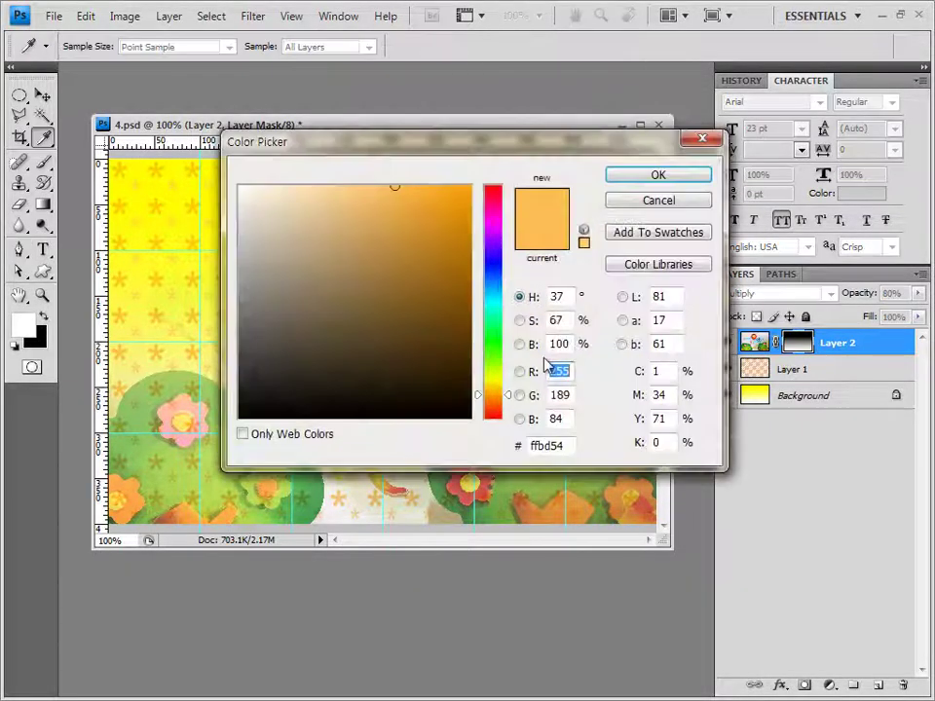
click(563, 445)
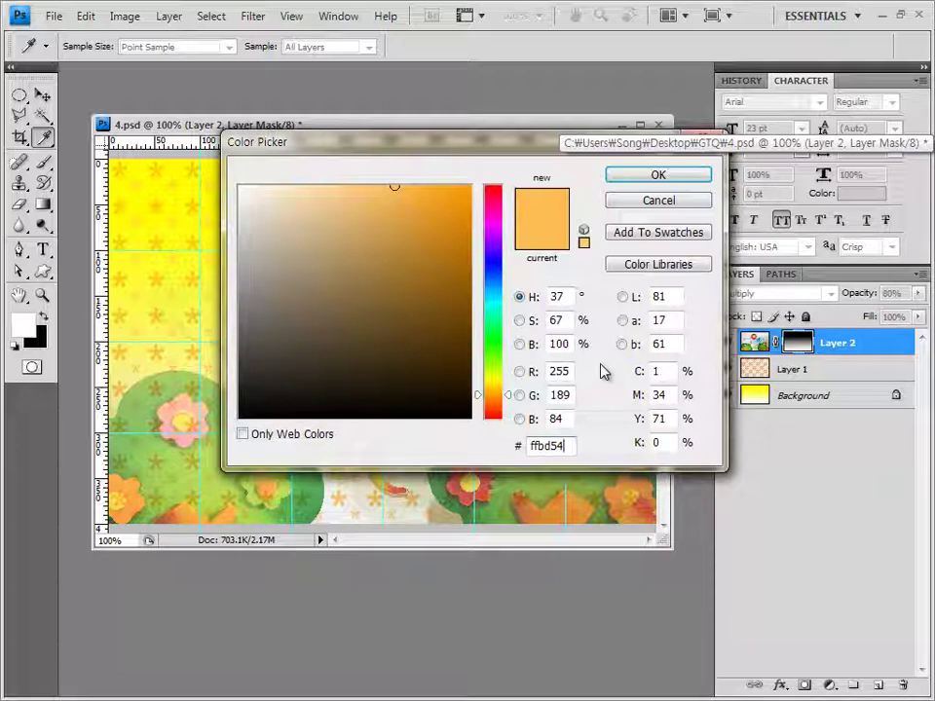
click(658, 175)
key(p)
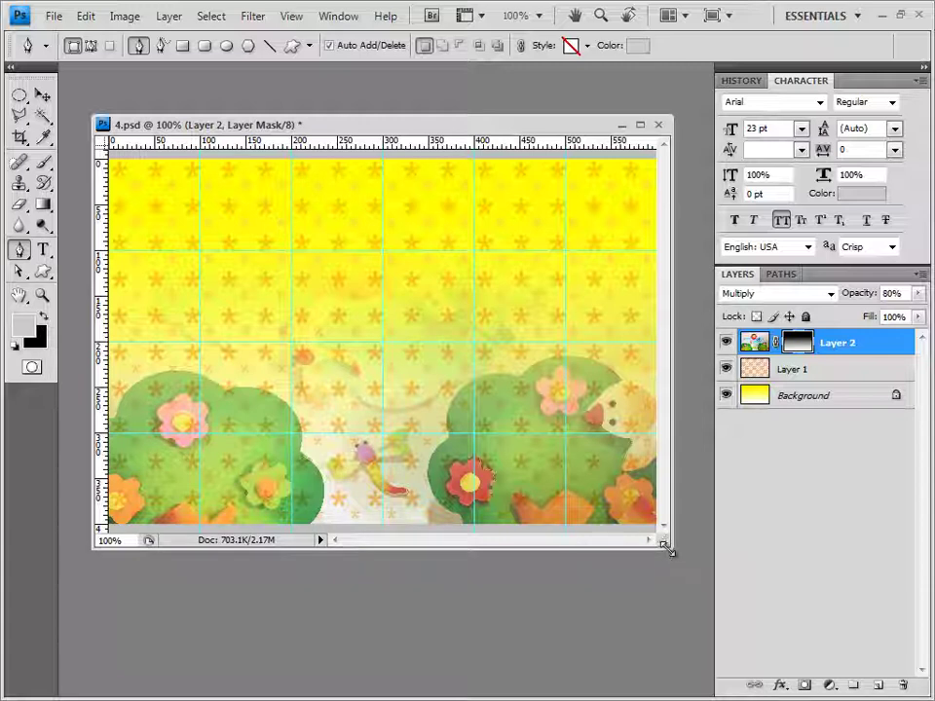
drag(664, 545, 703, 594)
drag(523, 129, 500, 126)
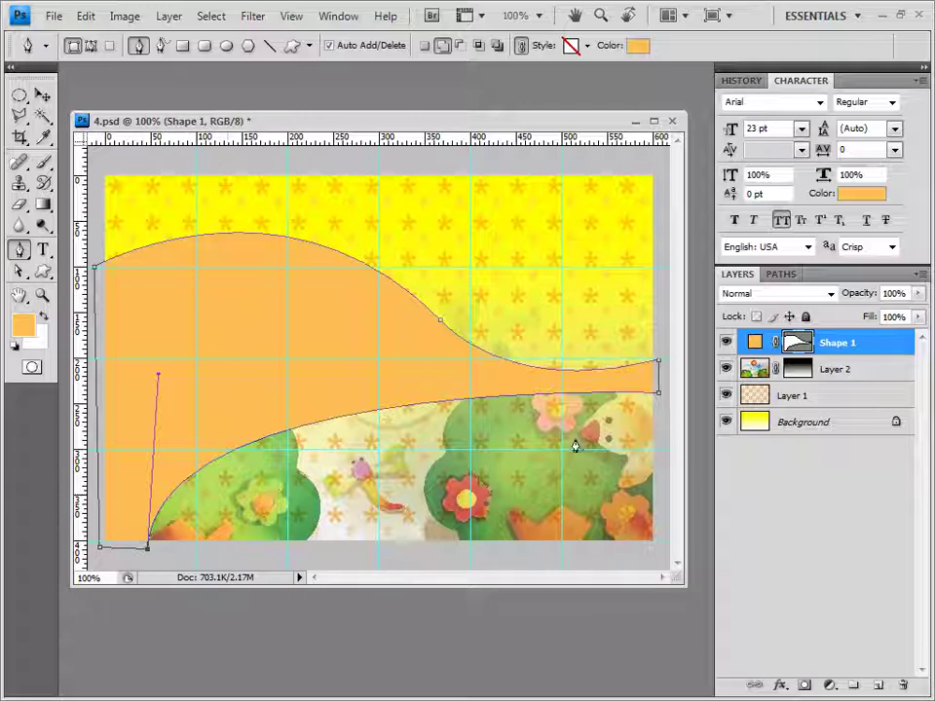
Add a Drop Shadow with the default settings to Shape 1 and hide the shape's path outline
click(780, 684)
click(818, 490)
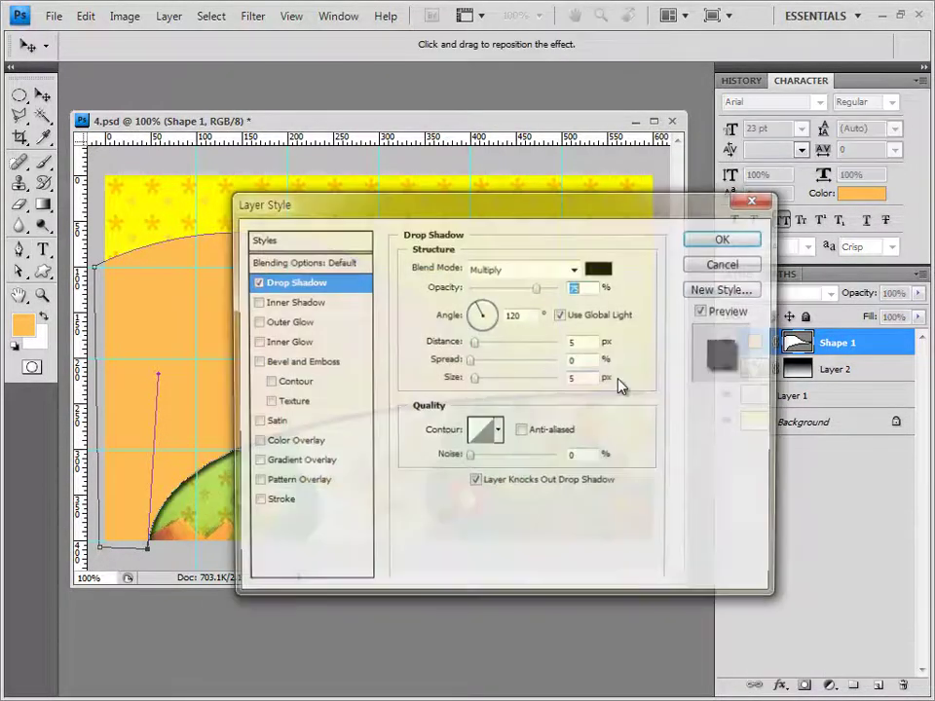
click(747, 239)
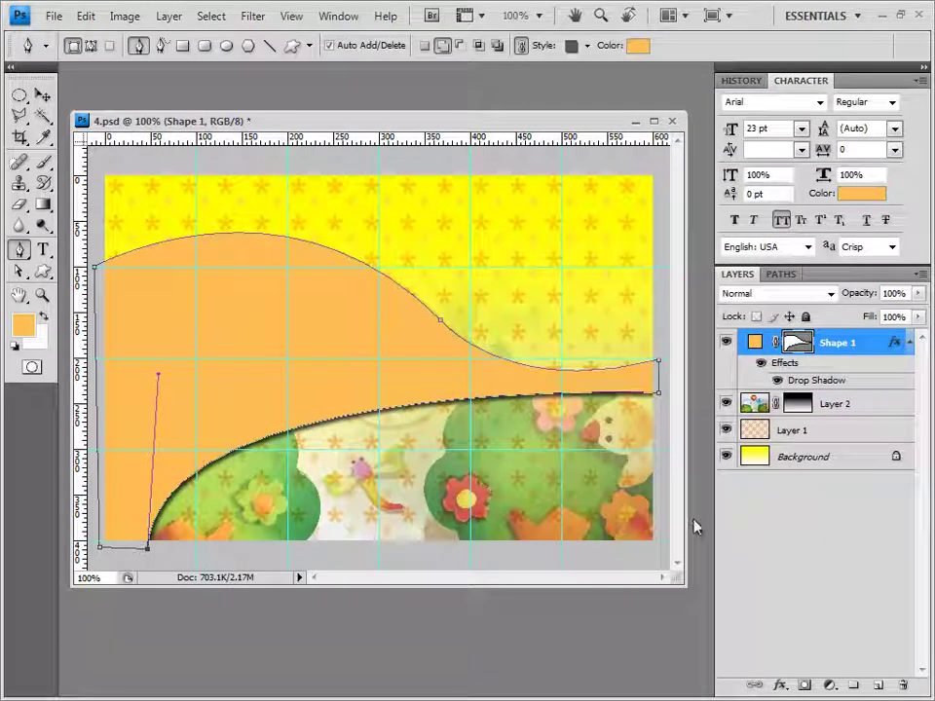
key(Return)
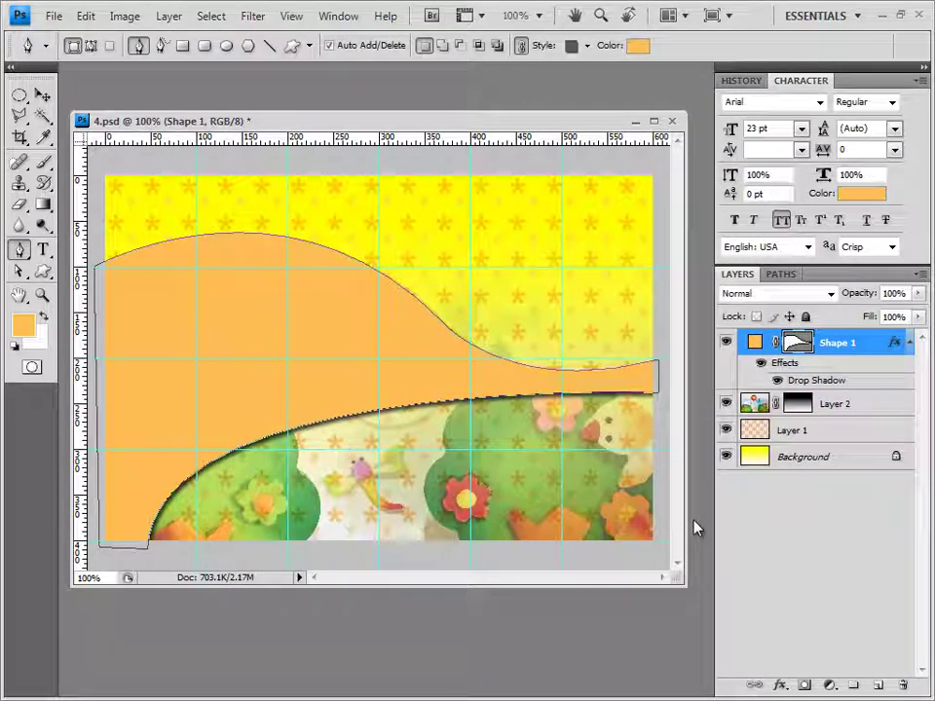
click(797, 343)
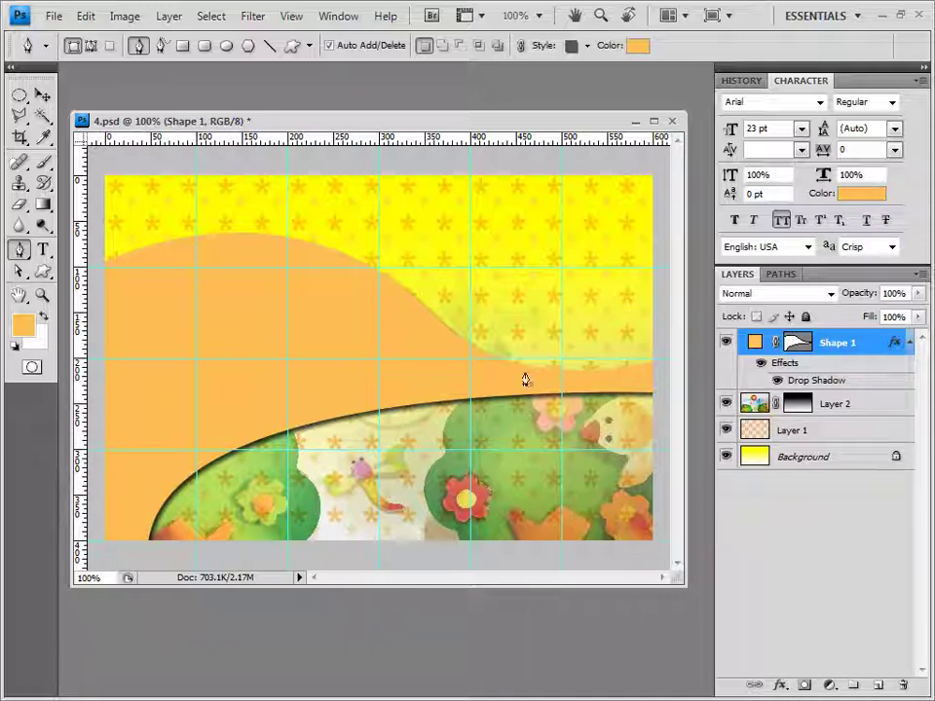
Draw a second curved band with the Pen tool along the lower edge of Shape 1, using the color #ff7800
click(638, 46)
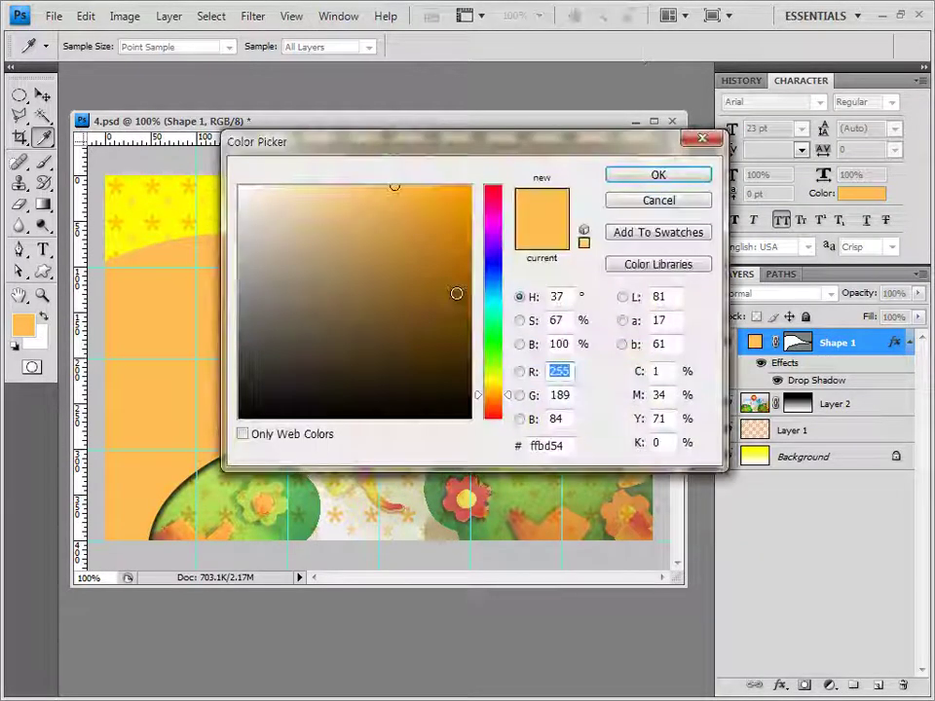
double_click(551, 446)
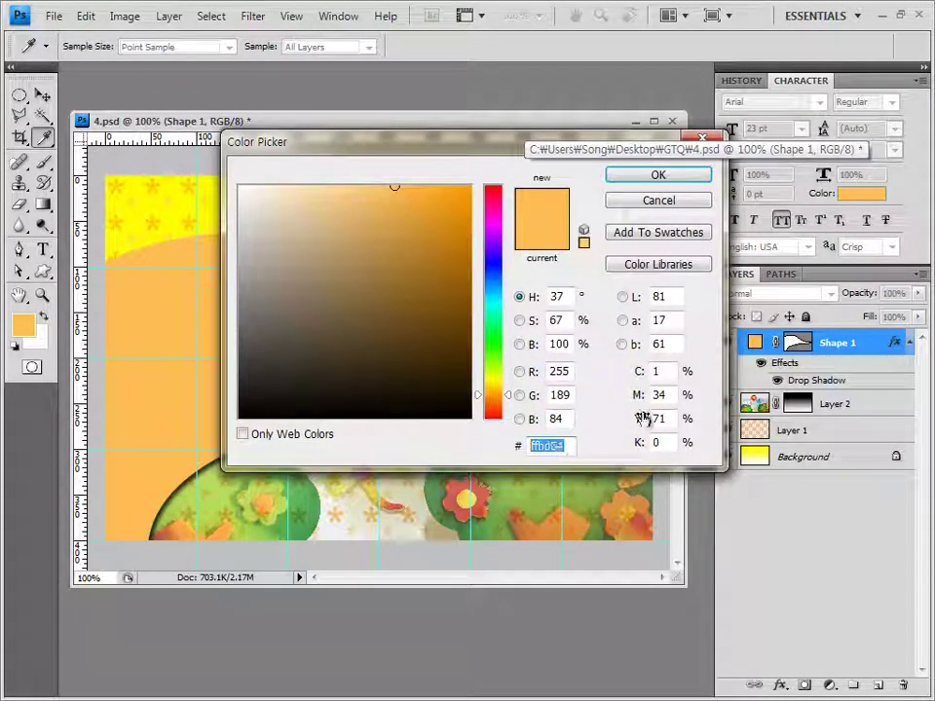
text(ff7800)
click(666, 179)
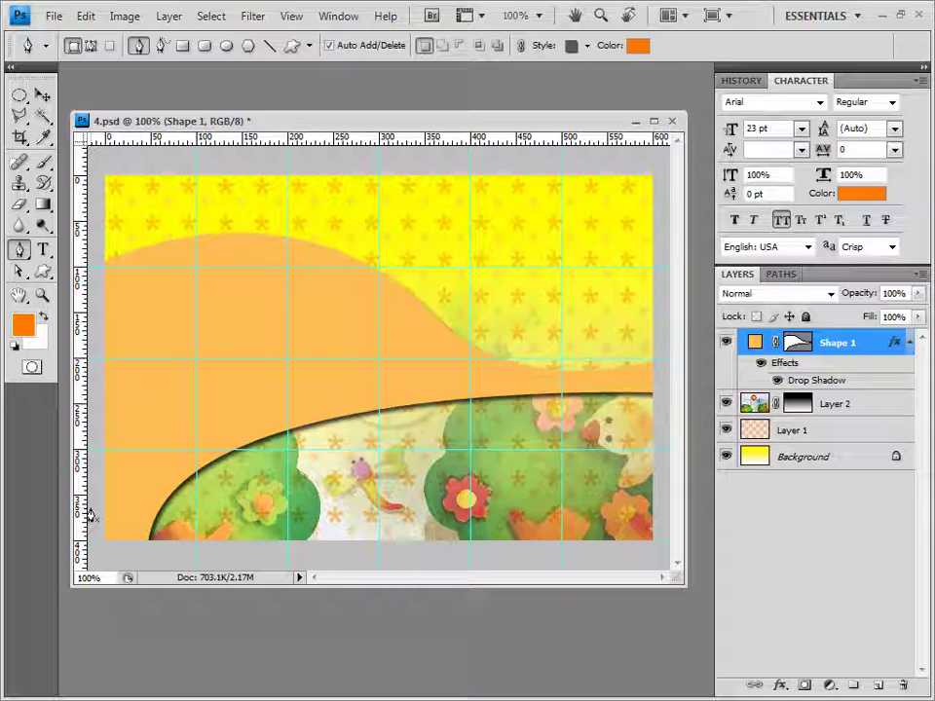
click(91, 510)
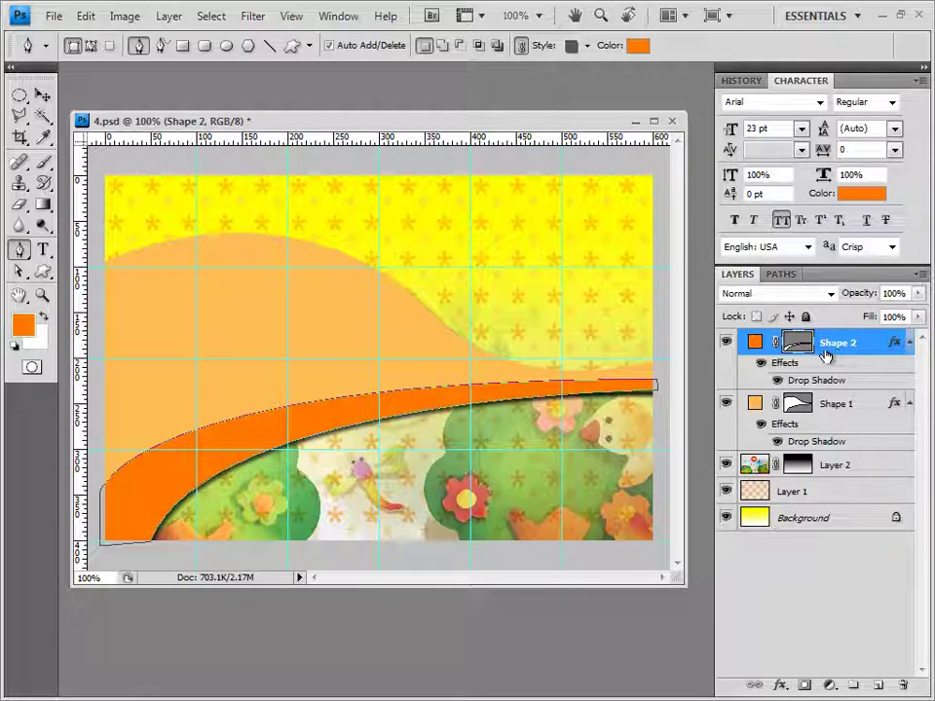
click(587, 46)
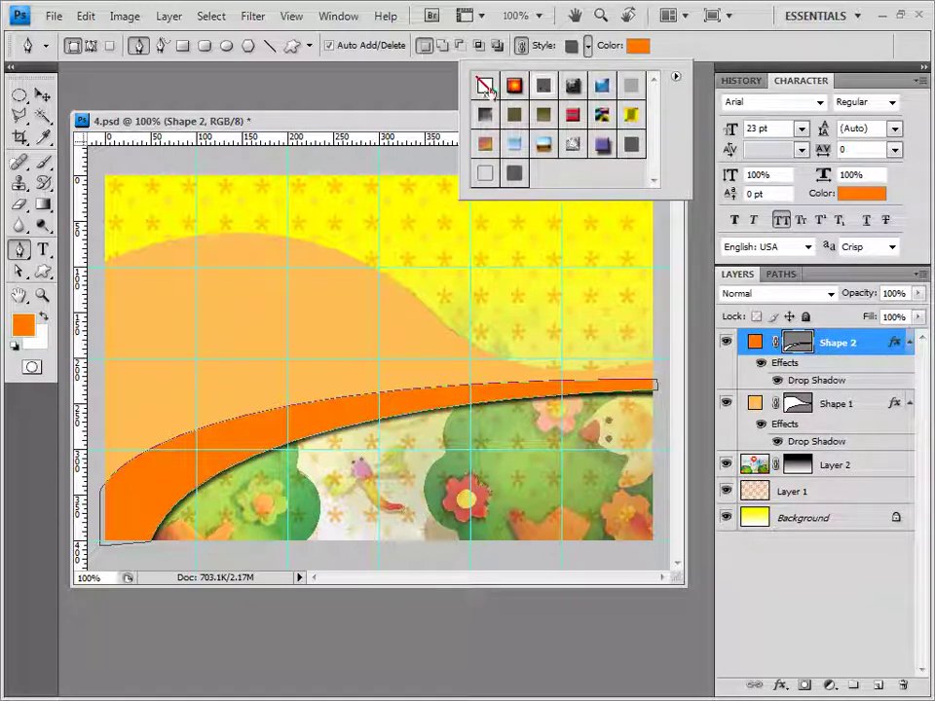
click(835, 350)
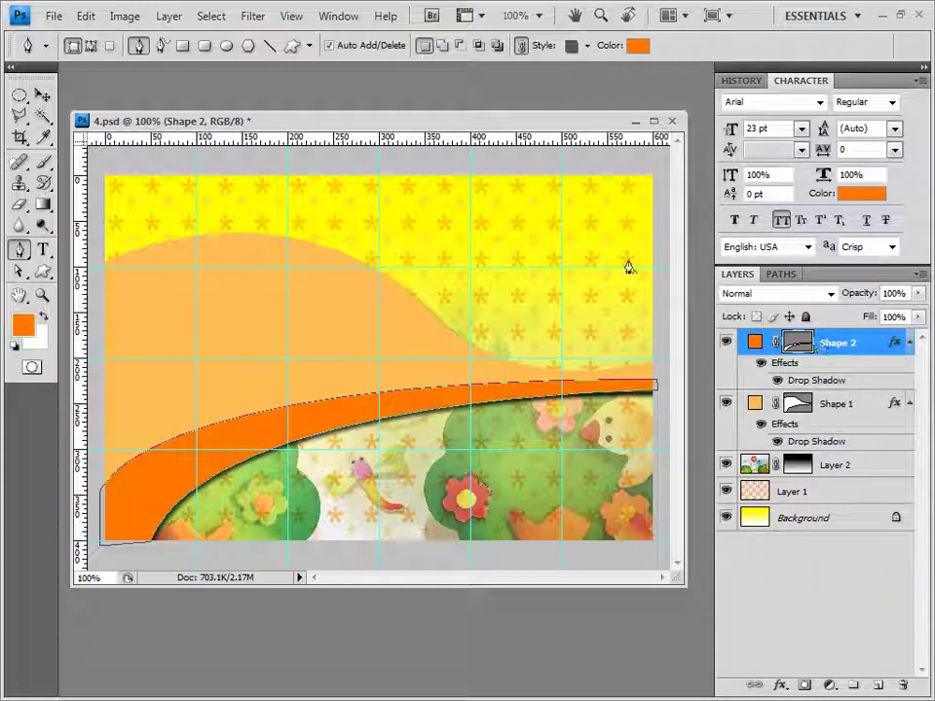
Open 1급-13.JPG, copy the entire image, close it, and paste it as a new layer in 4.psd
key(alt+Tab)
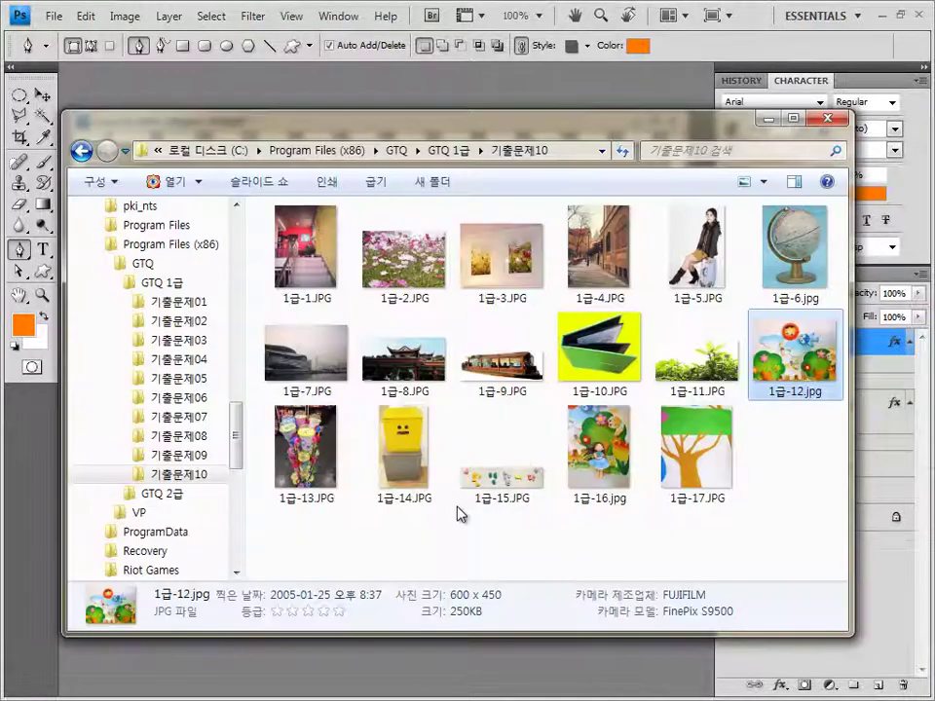
drag(308, 449, 331, 210)
key(ctrl+a)
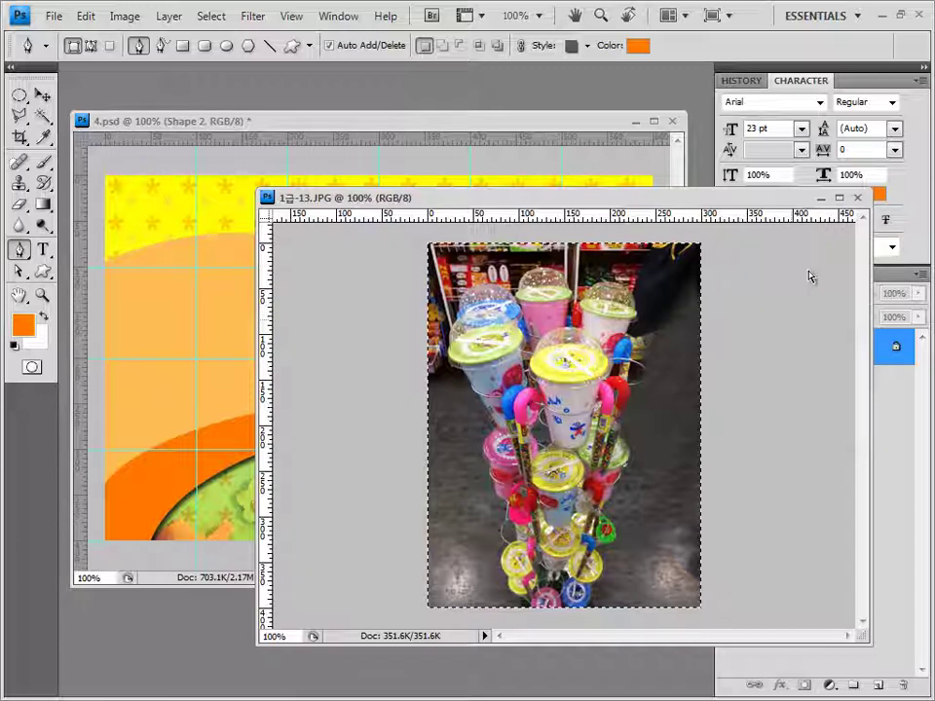
click(858, 197)
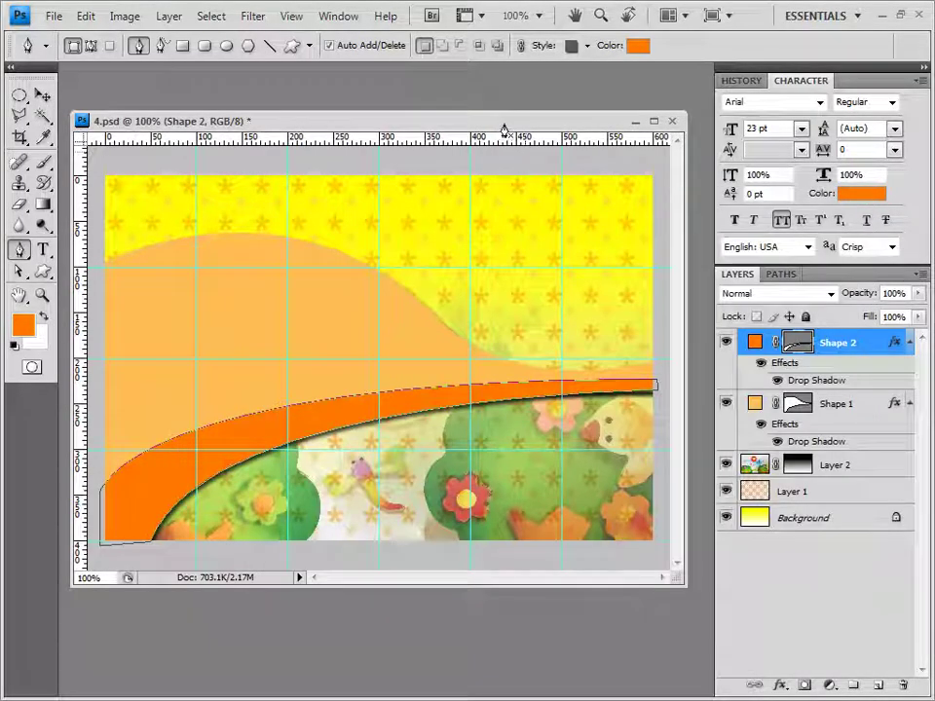
key(ctrl+v)
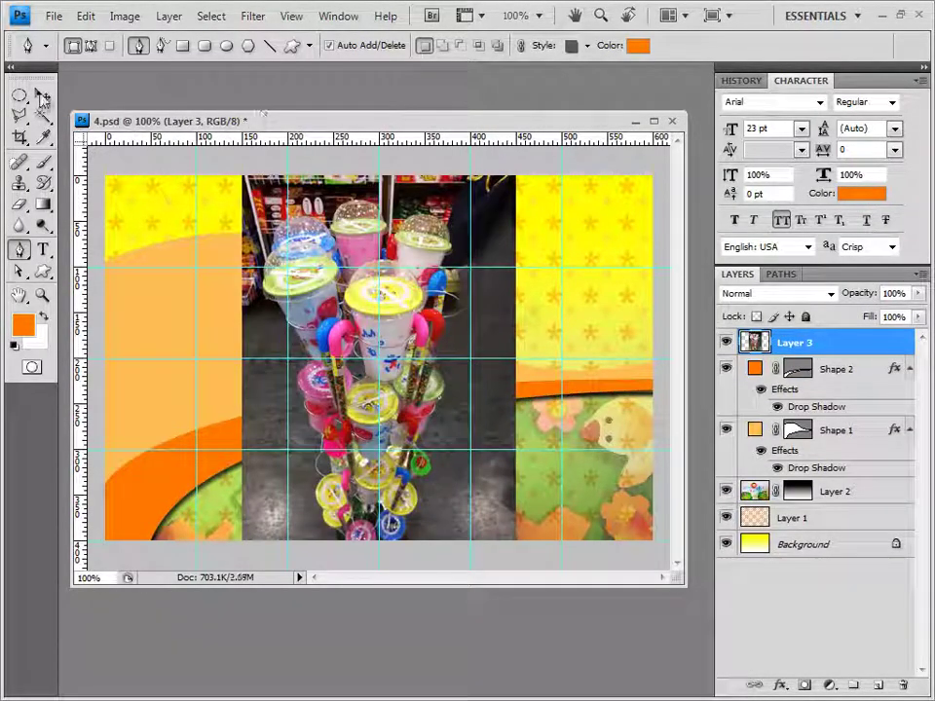
Set Layer 3's blending mode to Luminosity and place the layer directly below Shape 2 in the layer order
key(v)
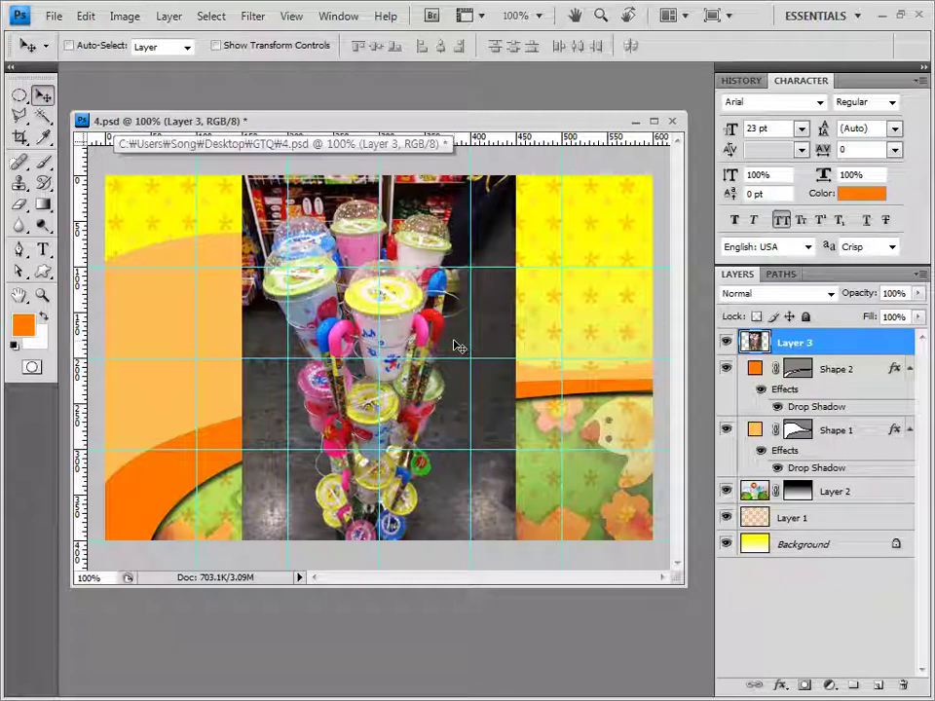
click(830, 294)
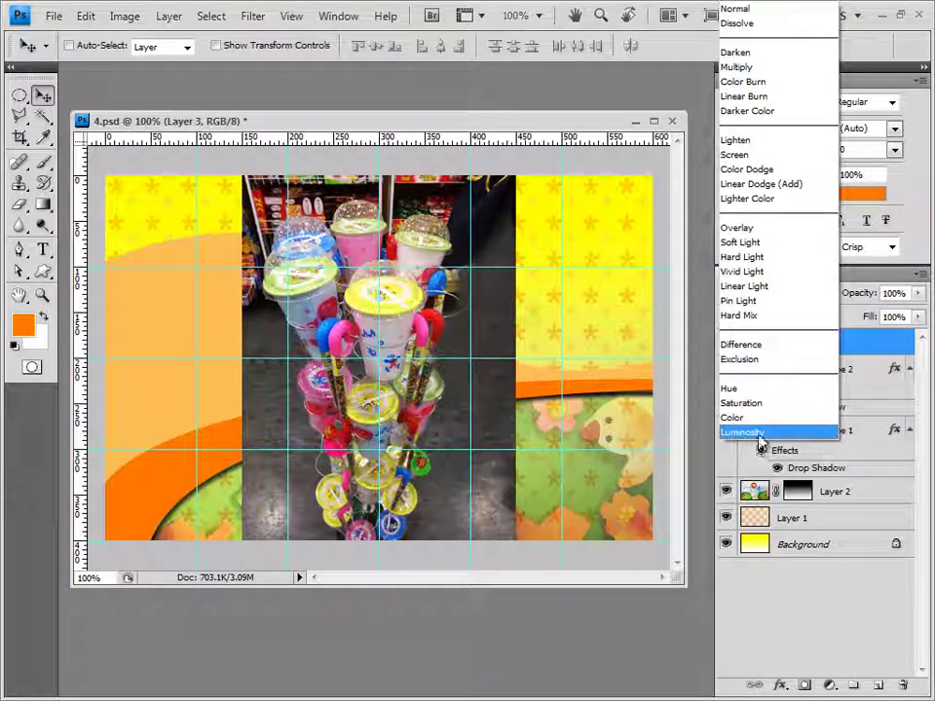
click(758, 432)
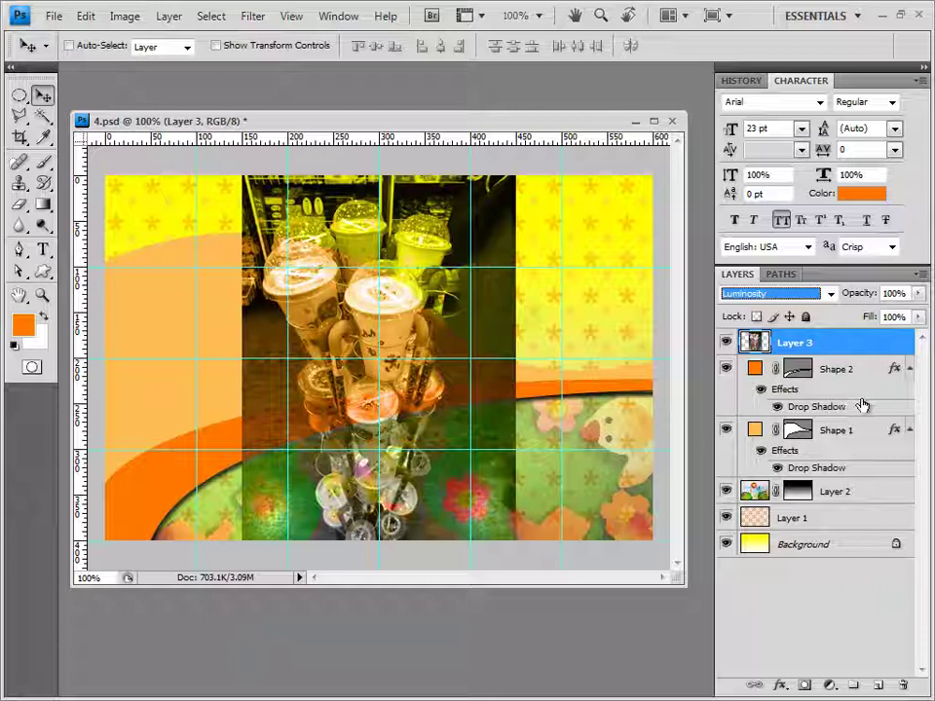
drag(800, 353, 827, 416)
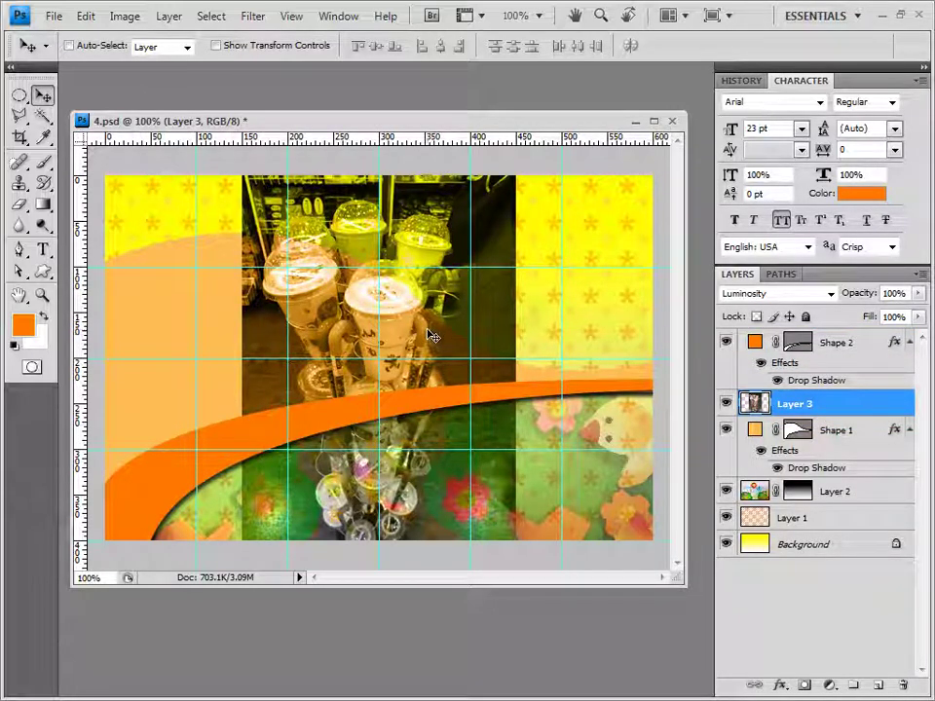
Move the cup picture to the canvas's left side, its right edge at about 295 px, and clip Layer 3 to Shape 1
drag(432, 339, 393, 334)
key(Left)
key(Left)
key(Left)
key(Left)
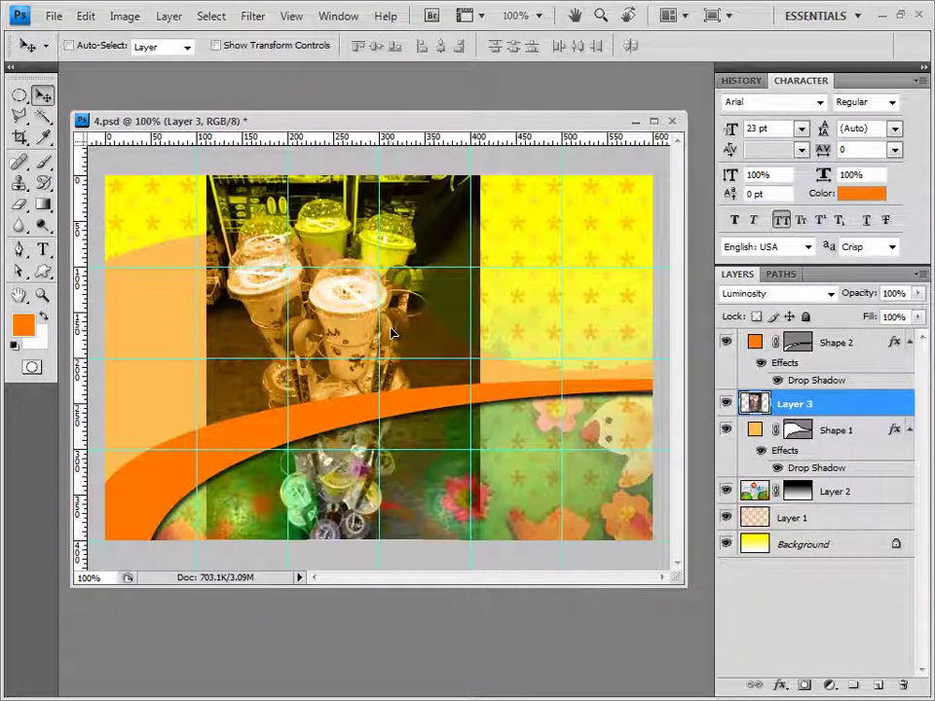
key(shift+Left)
key(shift+Left)
key(shift+Left)
key(shift+Left)
key(shift+Left)
key(shift+Left)
key(shift+Left)
key(shift+Left)
key(shift+Left)
key(shift+Left)
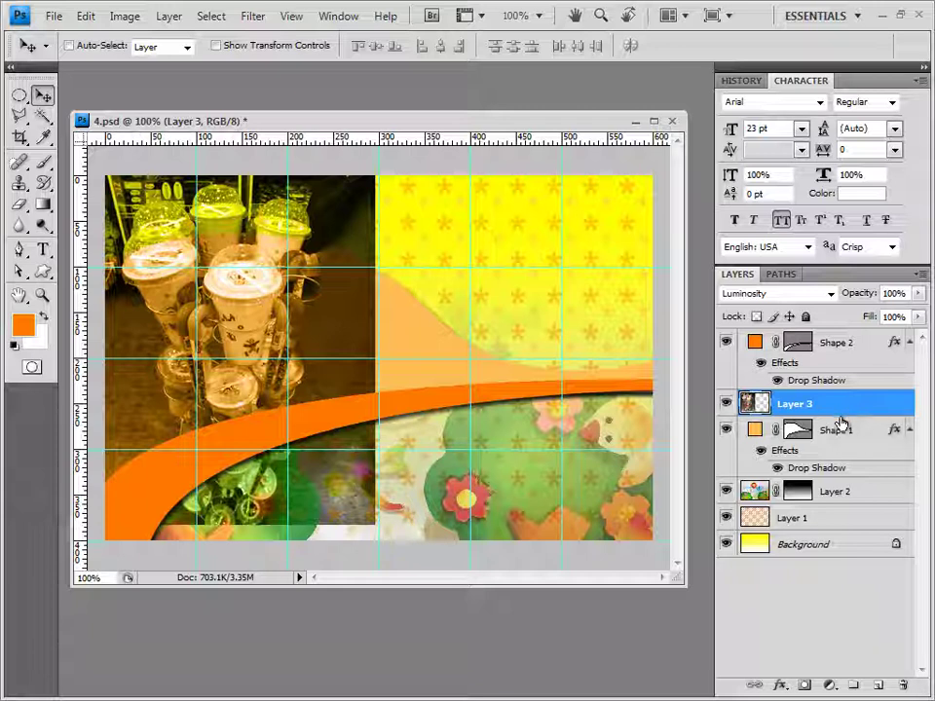
drag(842, 421, 850, 420)
alt+click(843, 417)
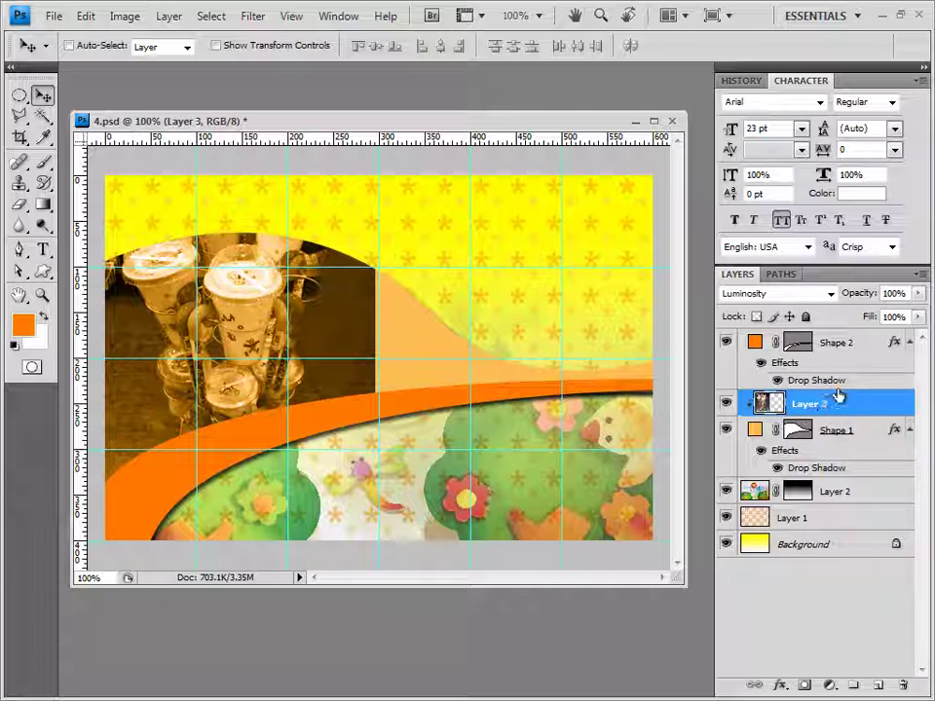
Add a layer mask to Layer 3 and draw a white-to-black radial gradient outward from the front cup to fade the picture's edges
click(806, 685)
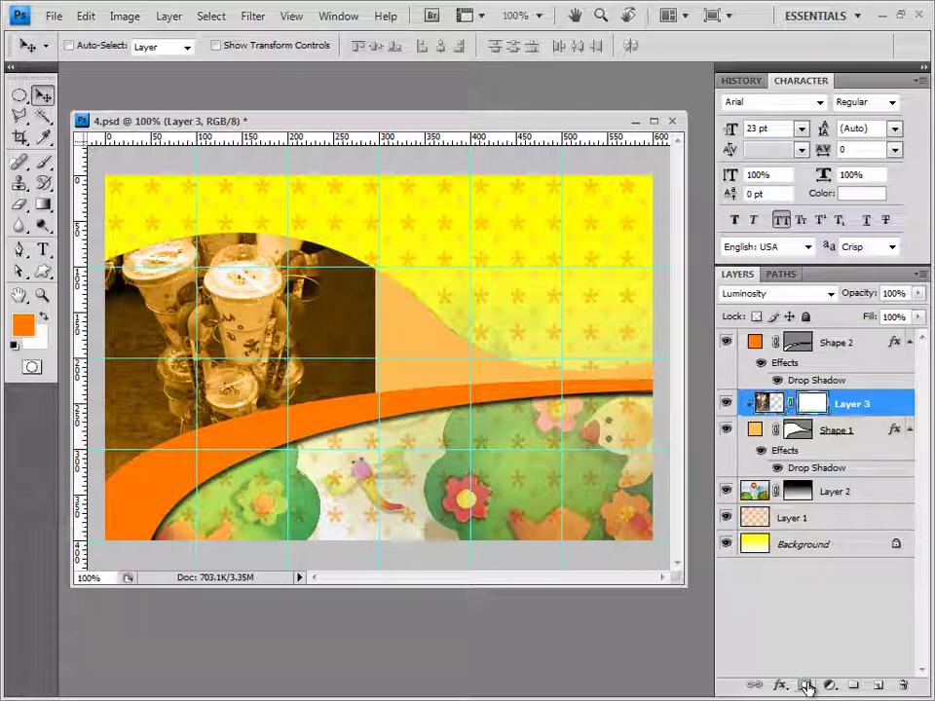
click(43, 205)
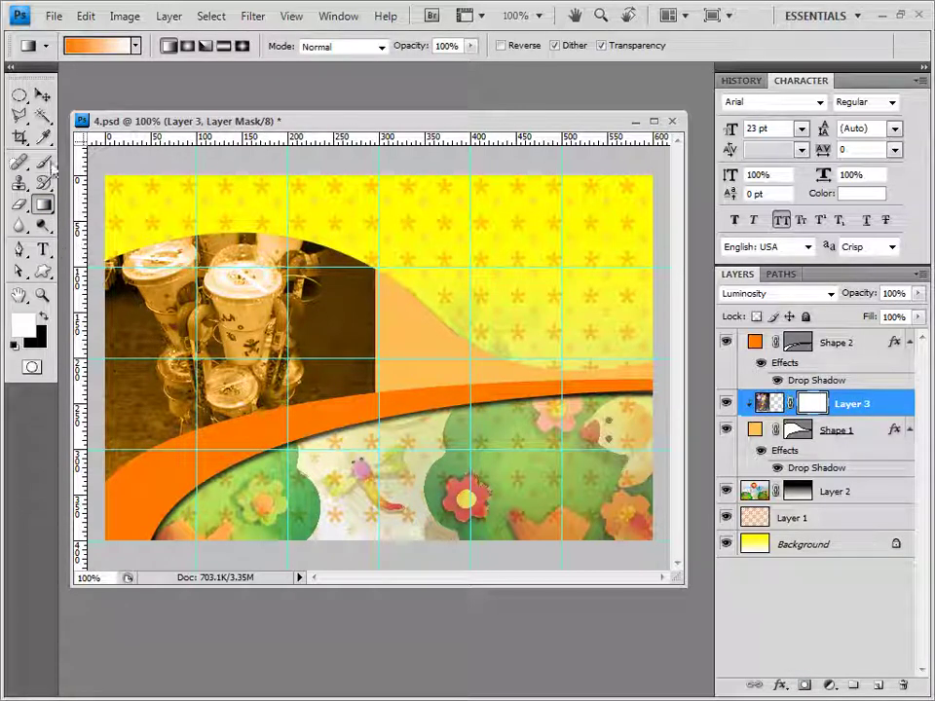
click(135, 46)
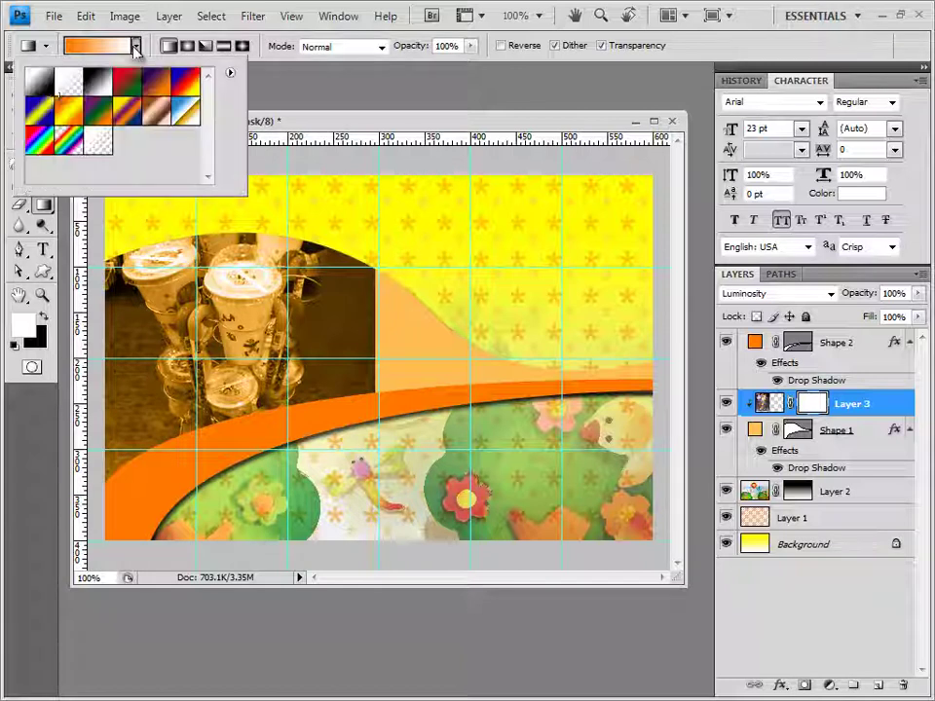
click(42, 84)
click(277, 102)
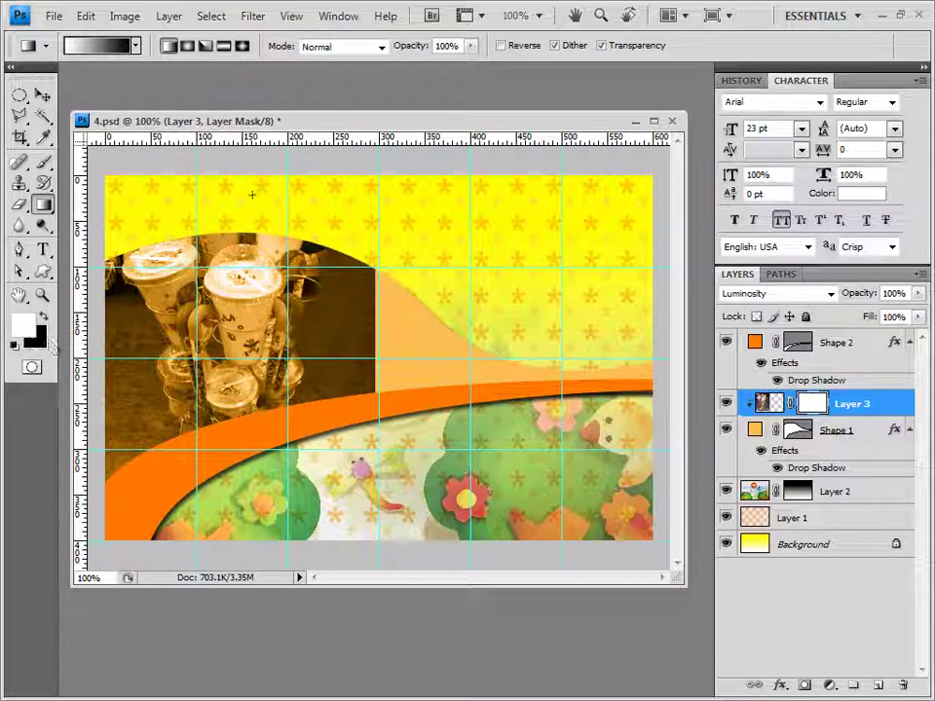
click(187, 46)
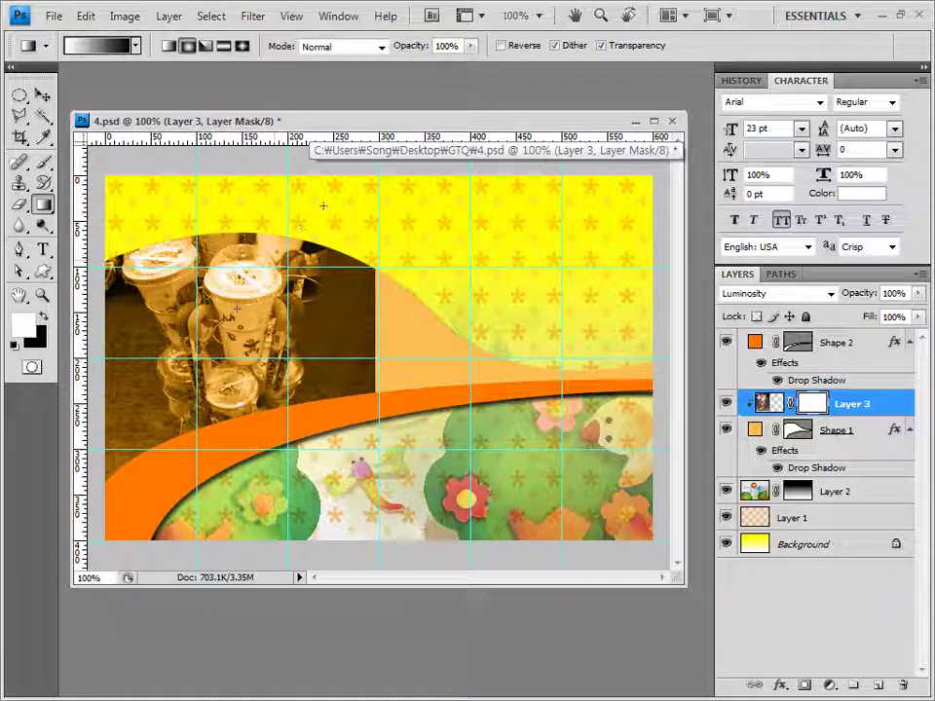
drag(324, 205, 323, 206)
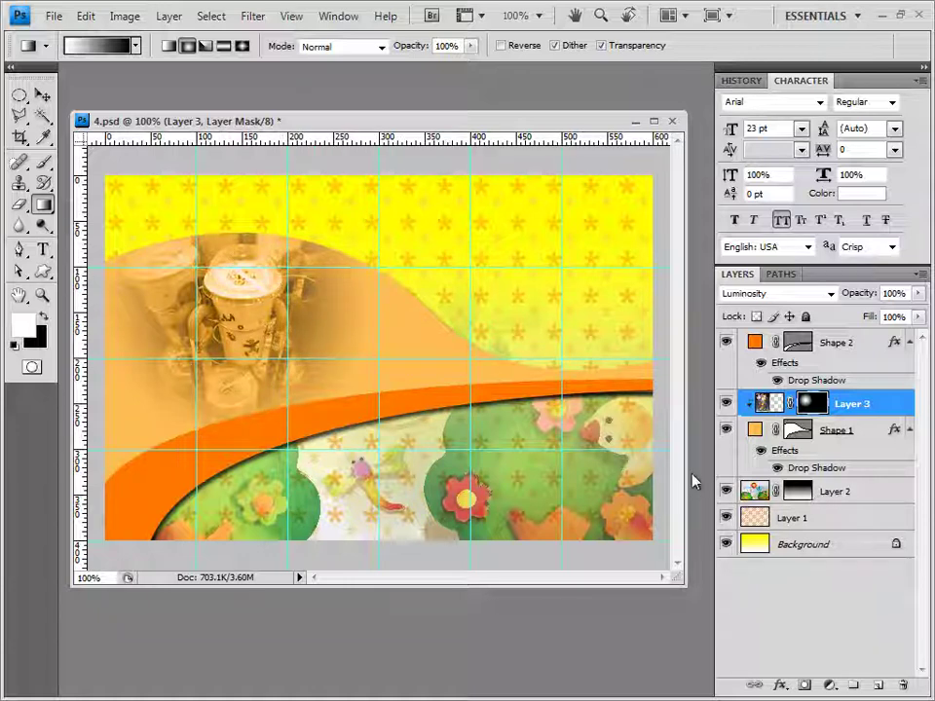
key(v)
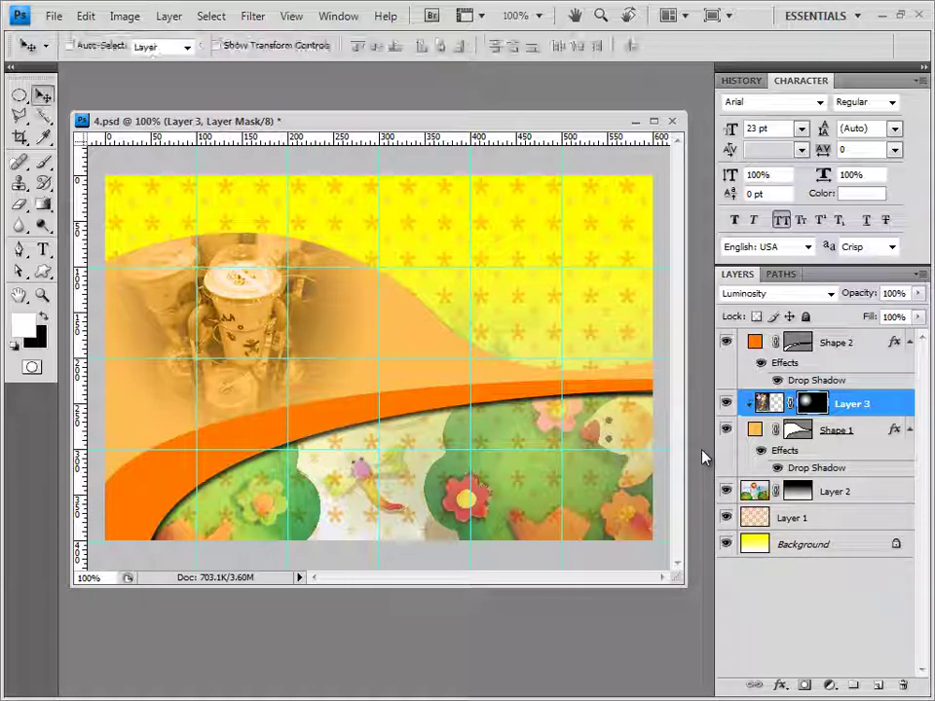
Make Shape 2 the active layer in 4.psd and open 1급-14.JPG from the 기출문제10 folder
click(849, 348)
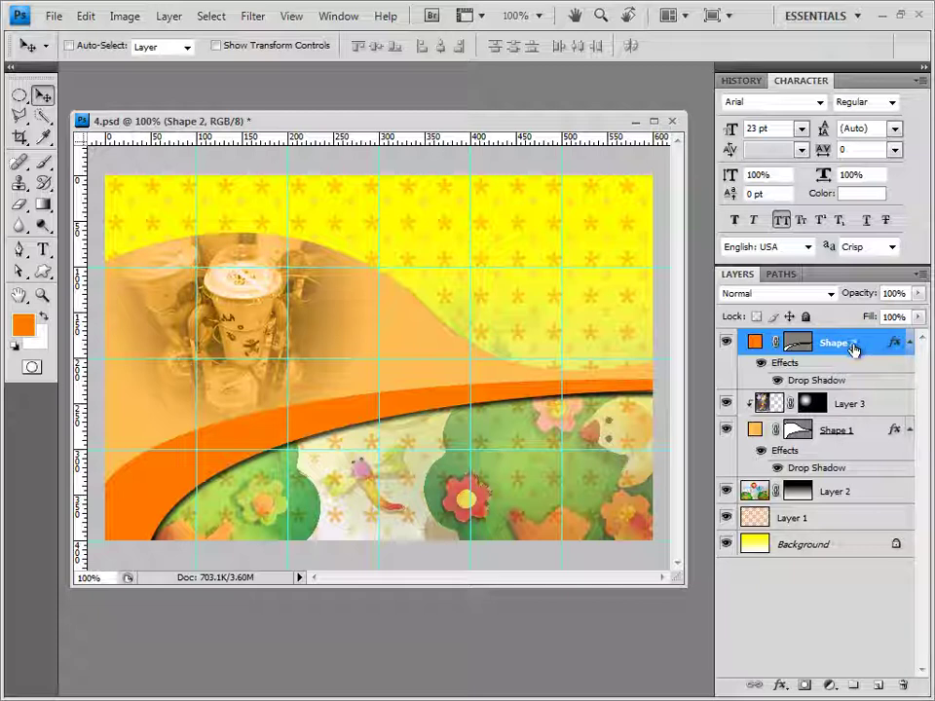
key(alt+Tab)
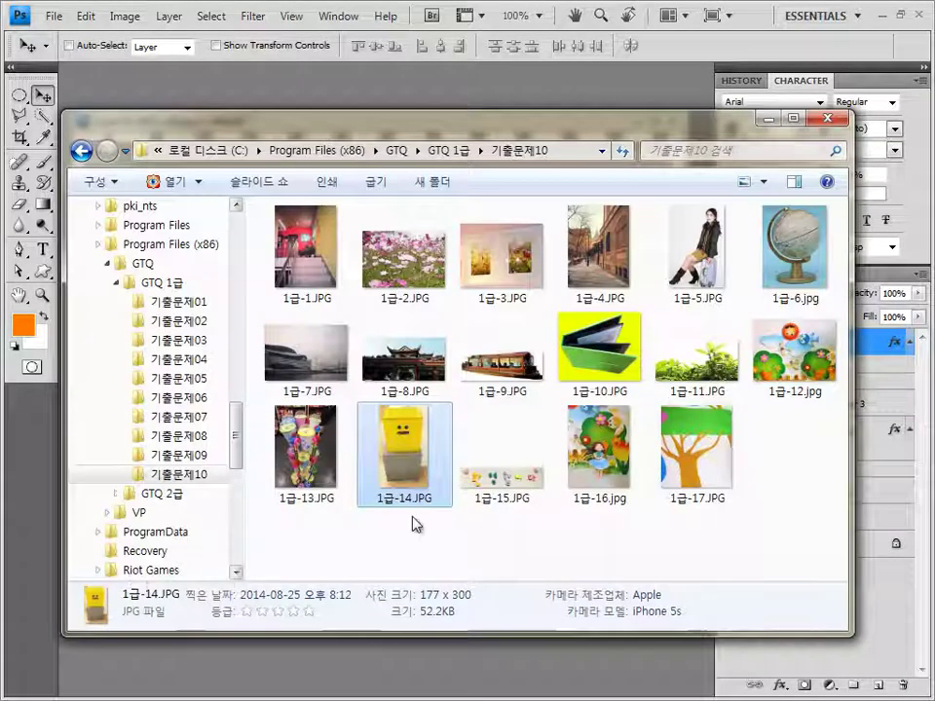
drag(411, 462, 297, 90)
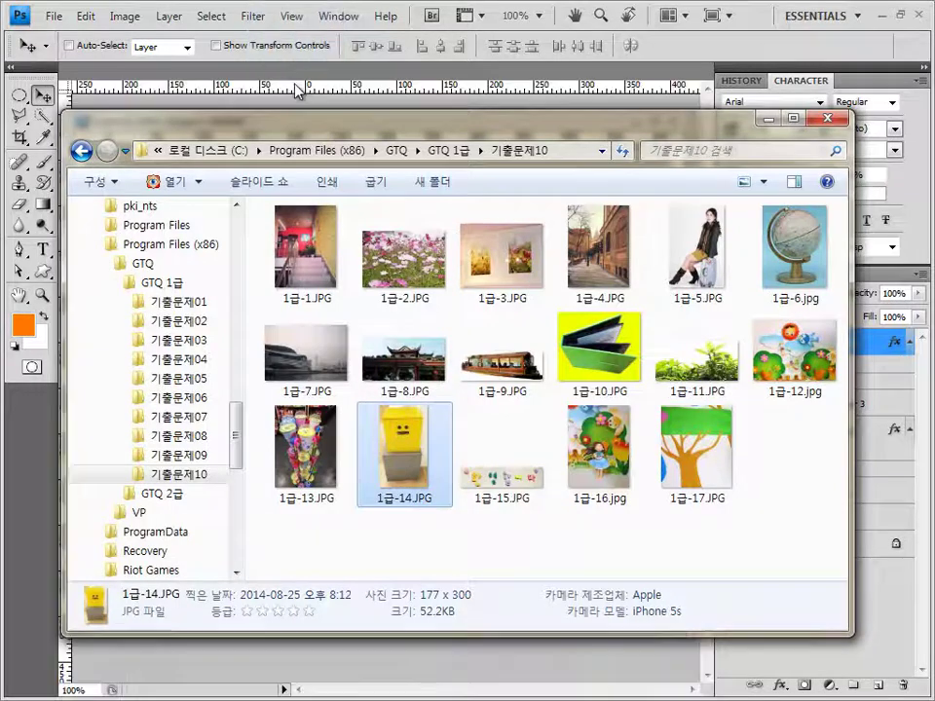
drag(101, 78, 343, 100)
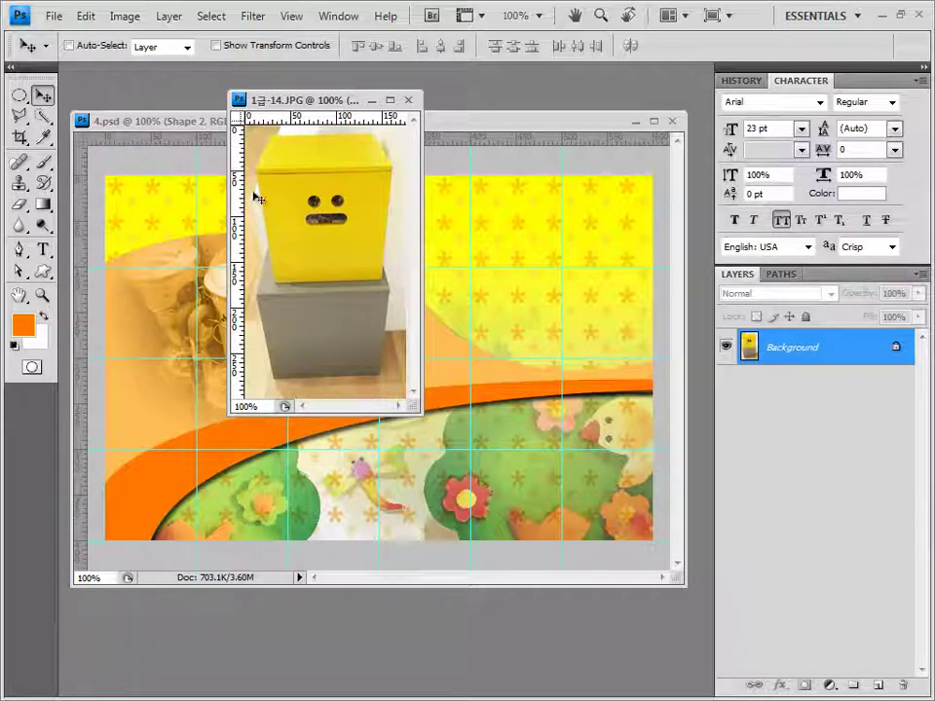
Select the stacked yellow and grey boxes along their outer outline with the Polygonal Lasso tool
click(19, 115)
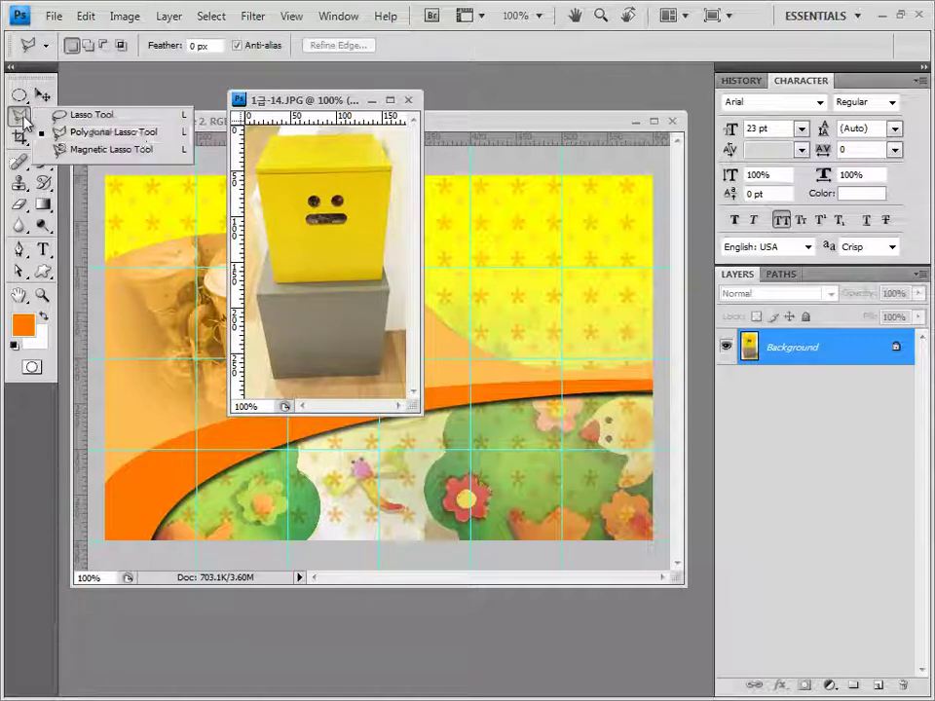
click(157, 136)
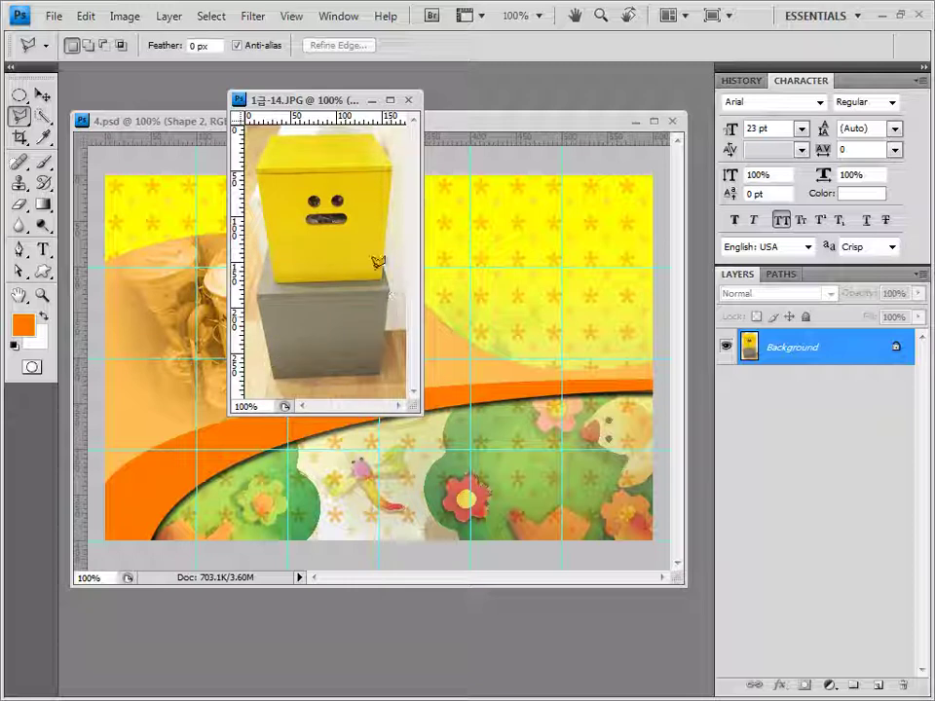
double_click(391, 145)
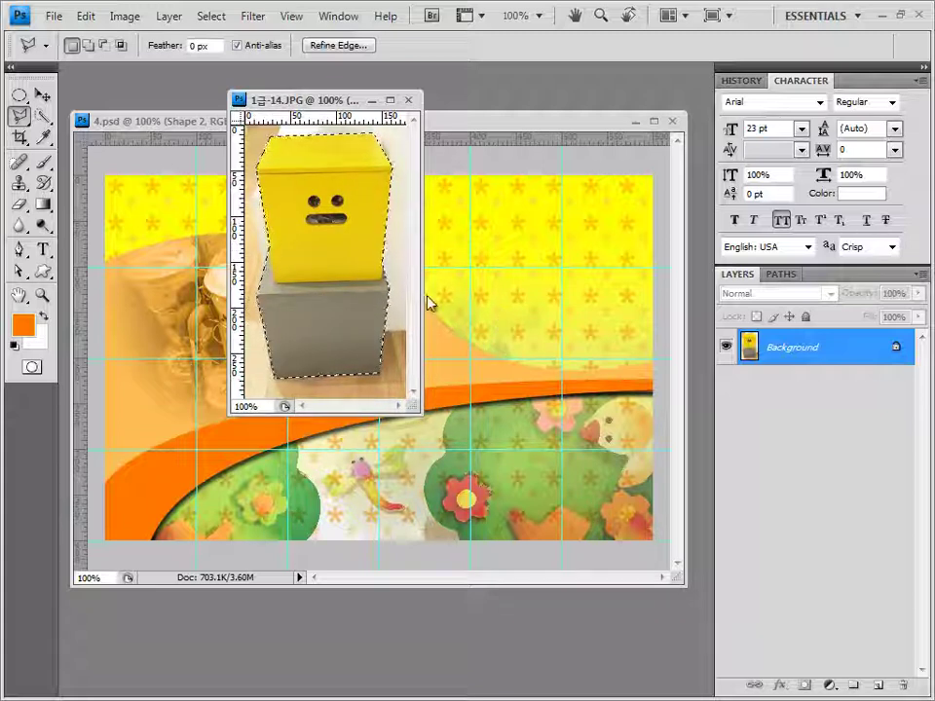
Copy the selected boxes into 4.psd as a new layer above Shape 2 and move them to the canvas's lower-left corner
click(410, 104)
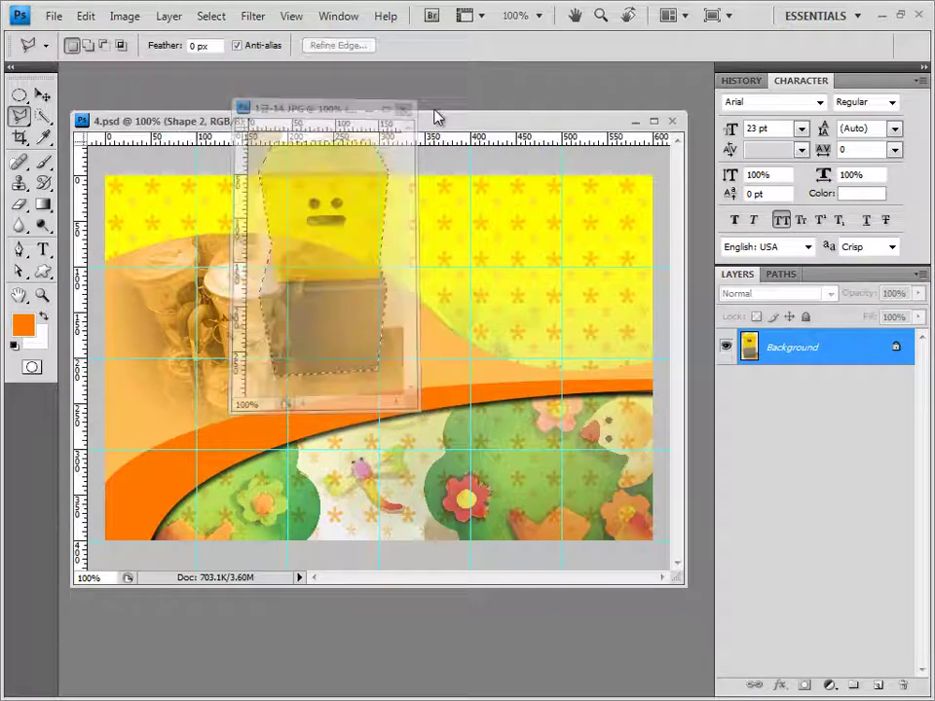
key(ctrl+v)
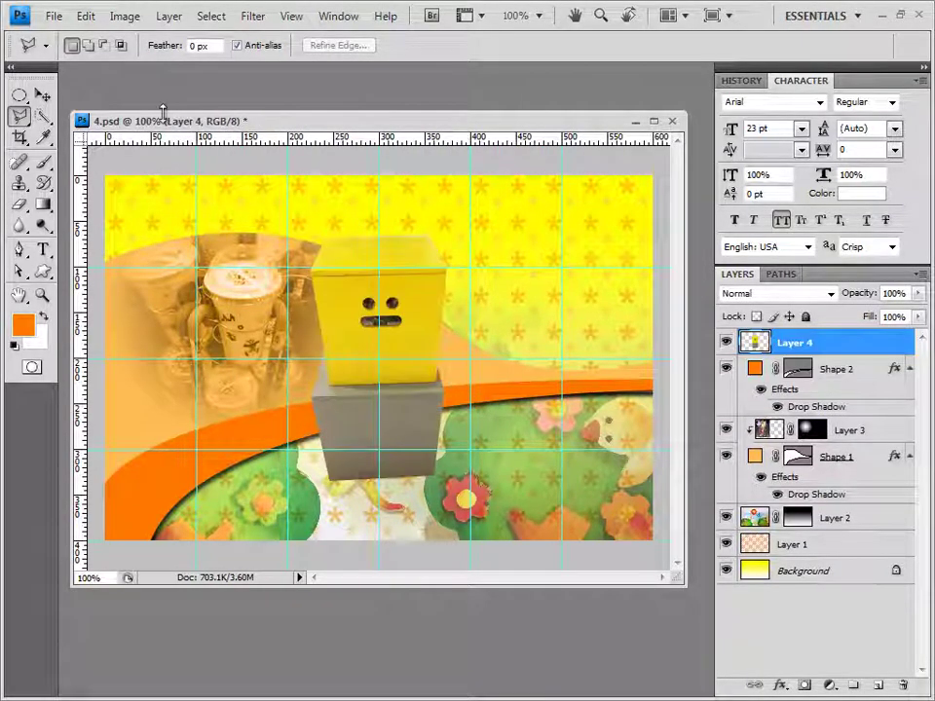
click(42, 95)
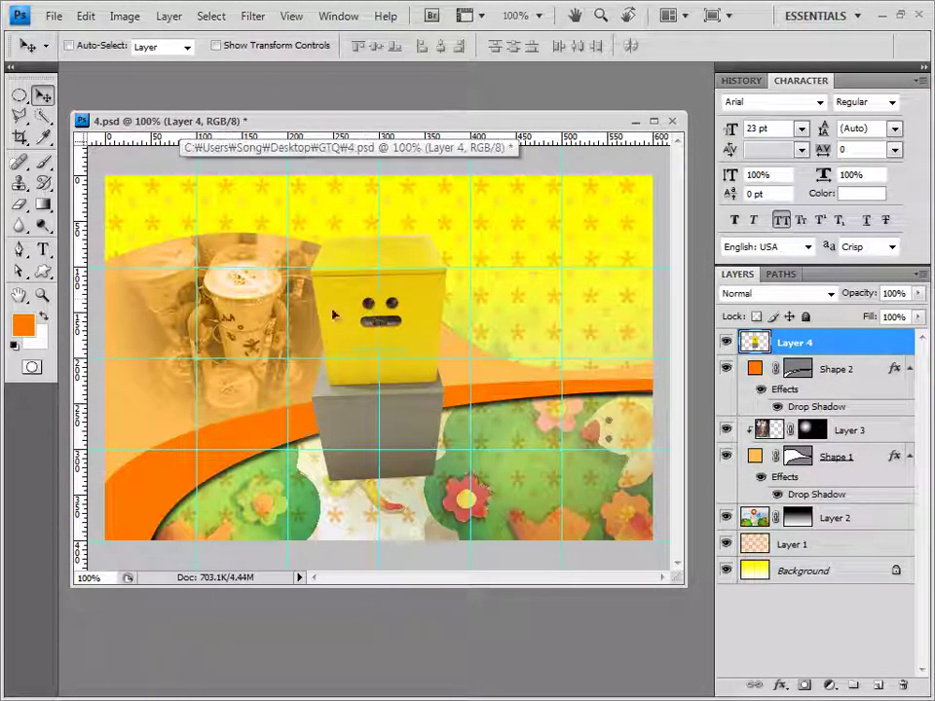
drag(368, 304, 203, 350)
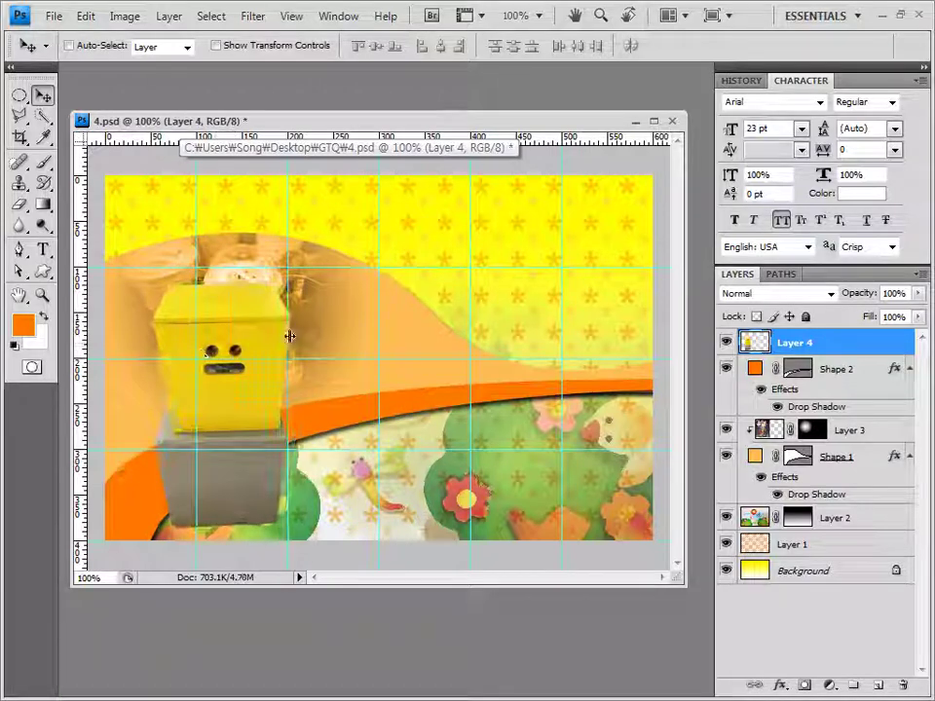
key(ctrl+z)
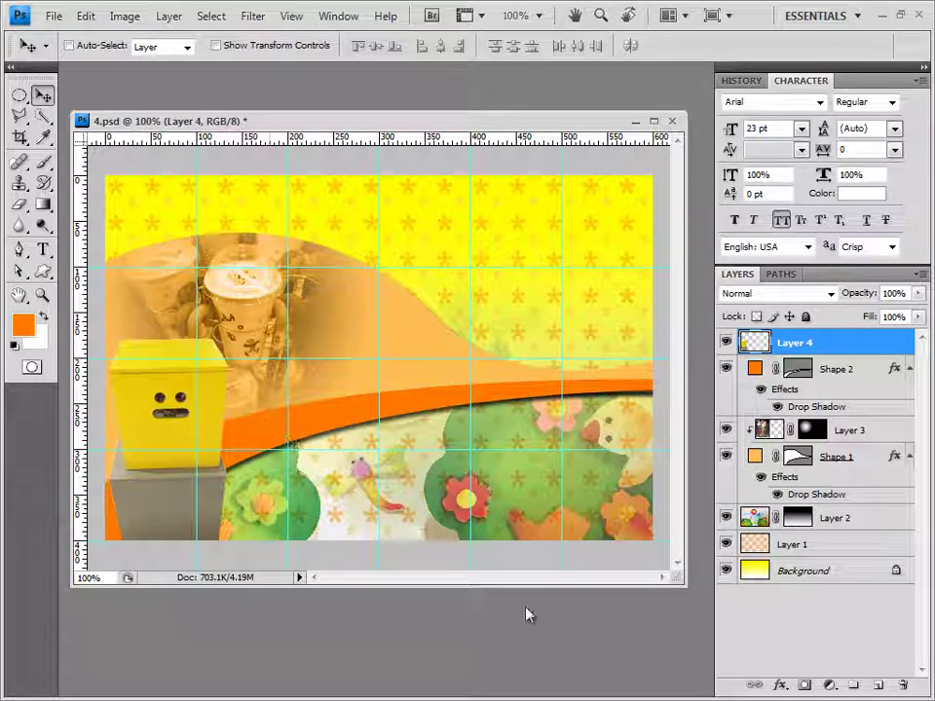
Add an Outer Glow with the default settings to the boxes on Layer 4
click(779, 688)
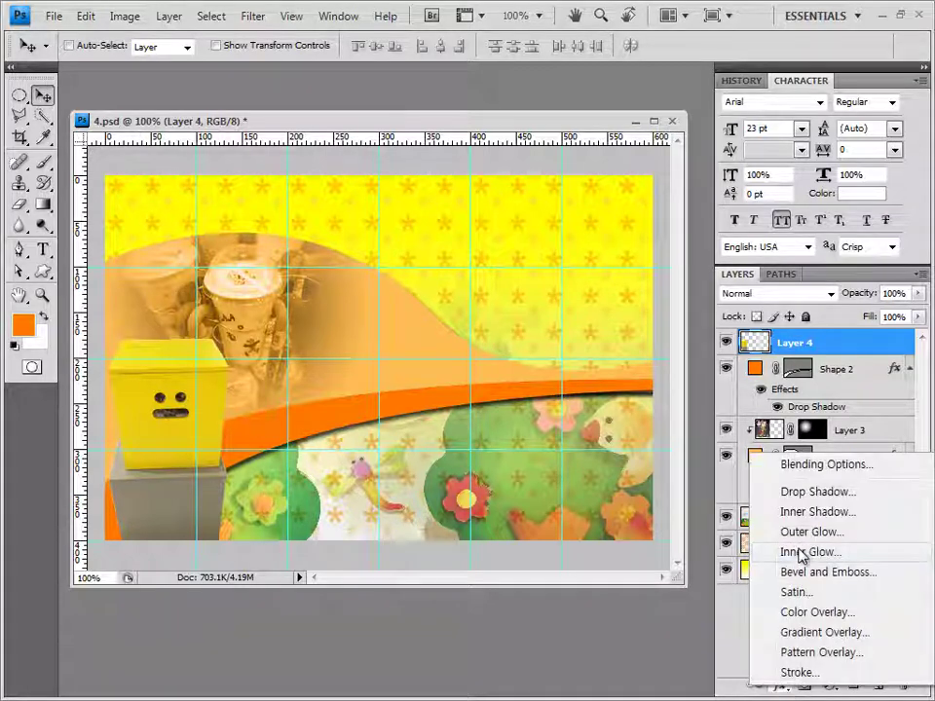
click(826, 414)
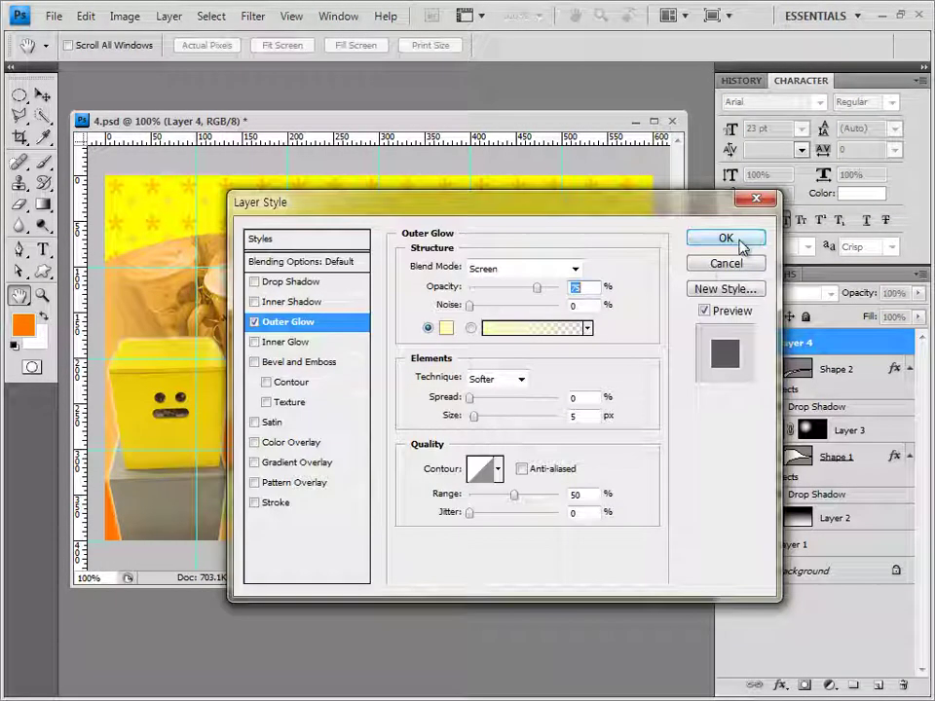
click(738, 239)
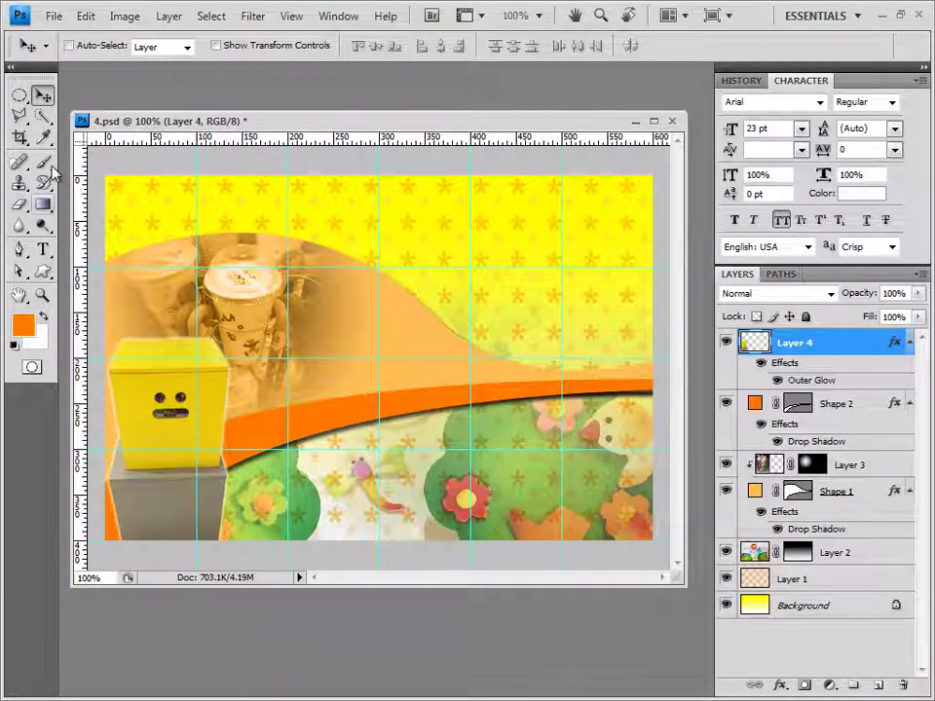
Select the yellow upper box, without its eyes and mouth, using the Magic Wand at tolerance 30
click(43, 116)
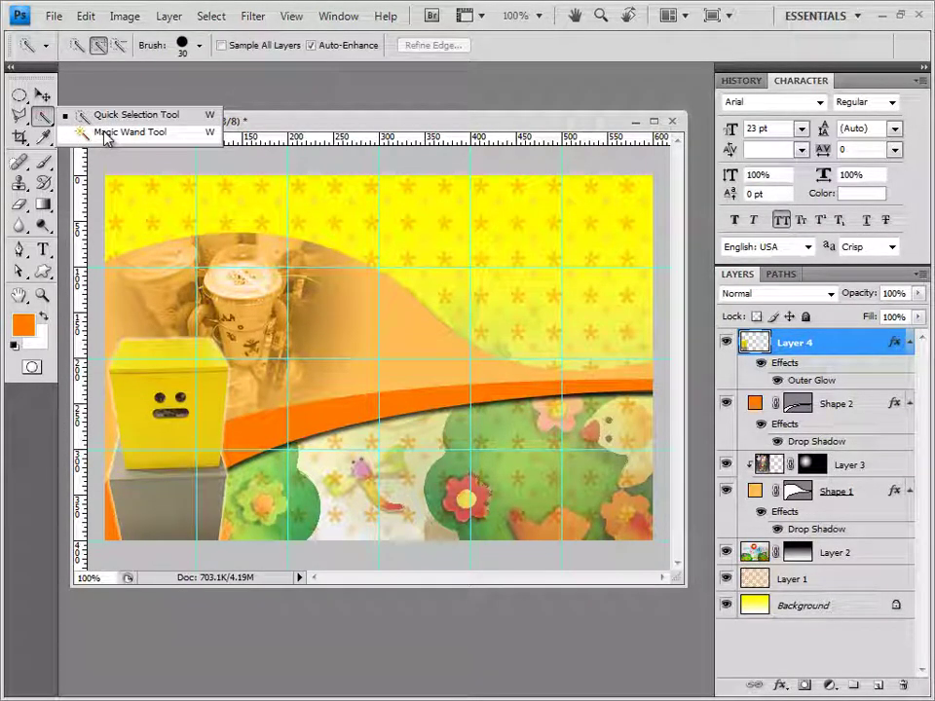
click(105, 134)
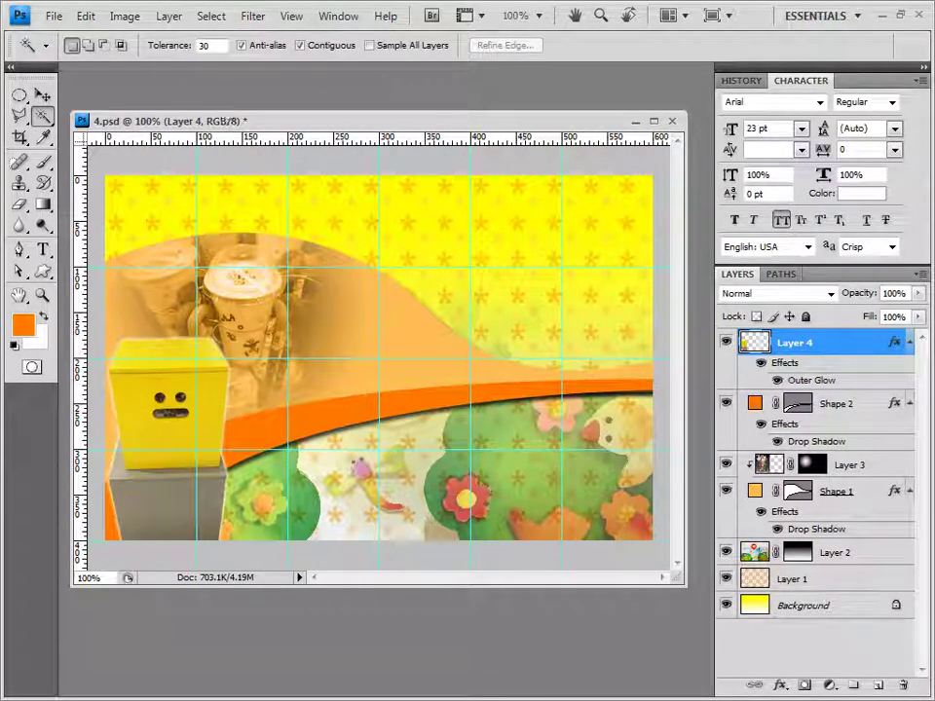
click(209, 438)
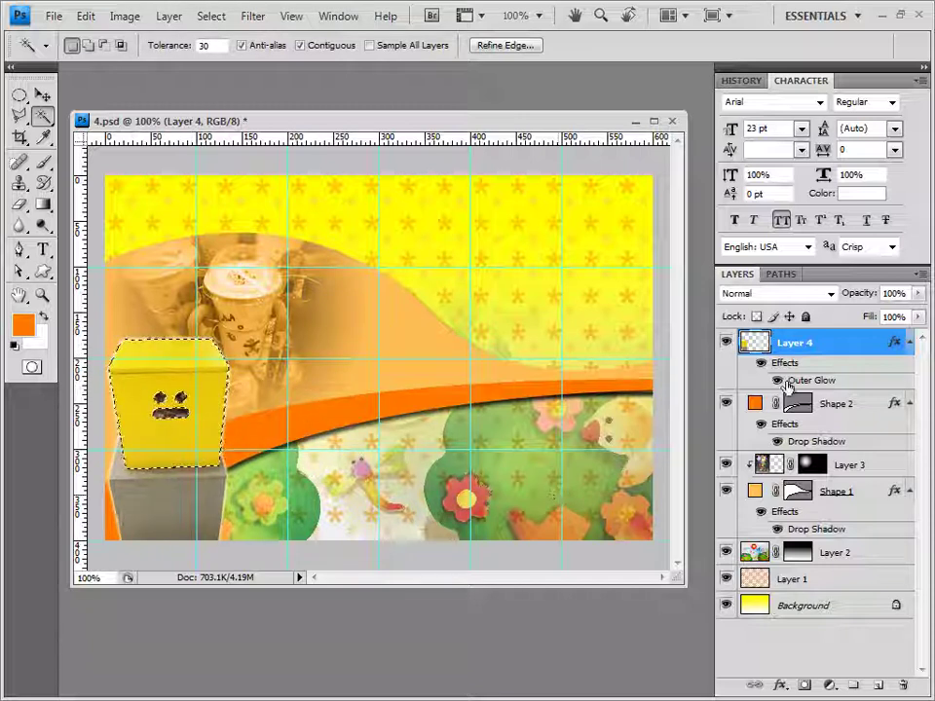
Recolour the selected box with a Hue/Saturation adjustment layer using Colorize, hue 180 and saturation 70
click(832, 685)
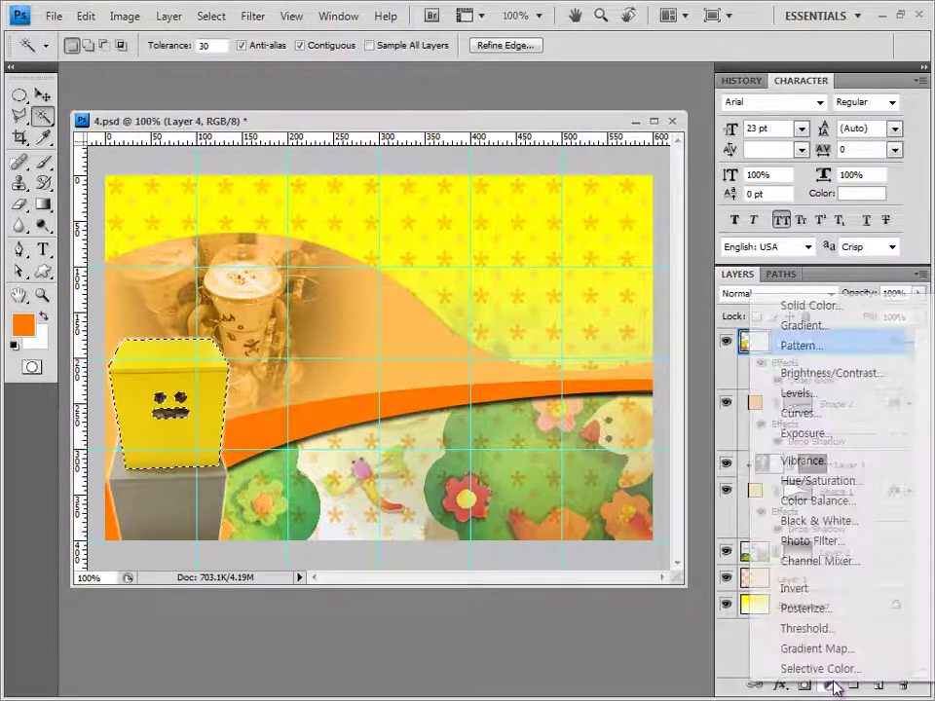
click(813, 480)
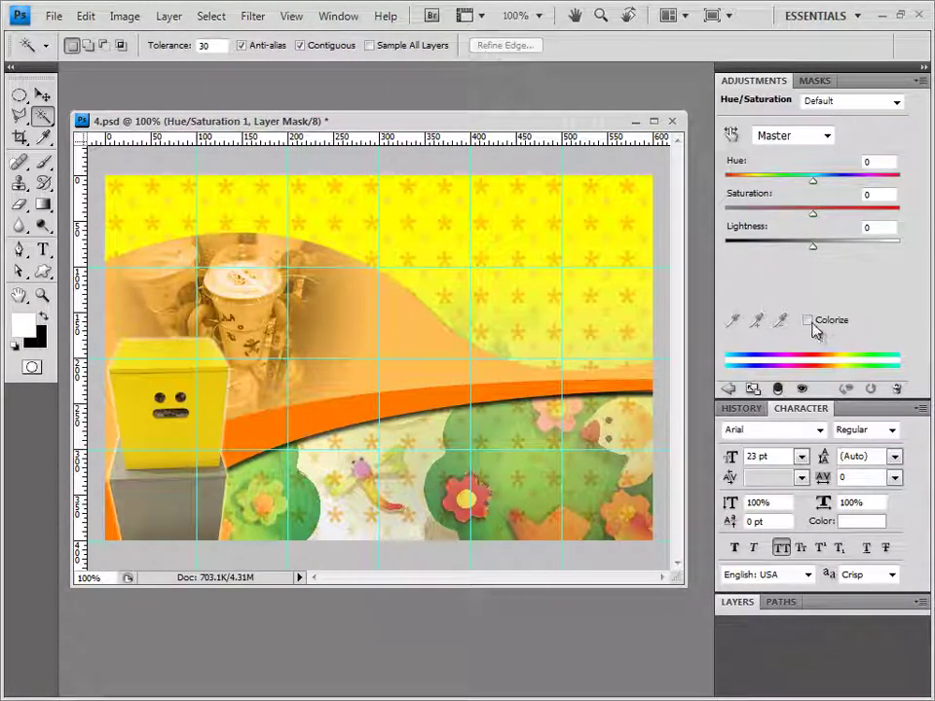
click(809, 322)
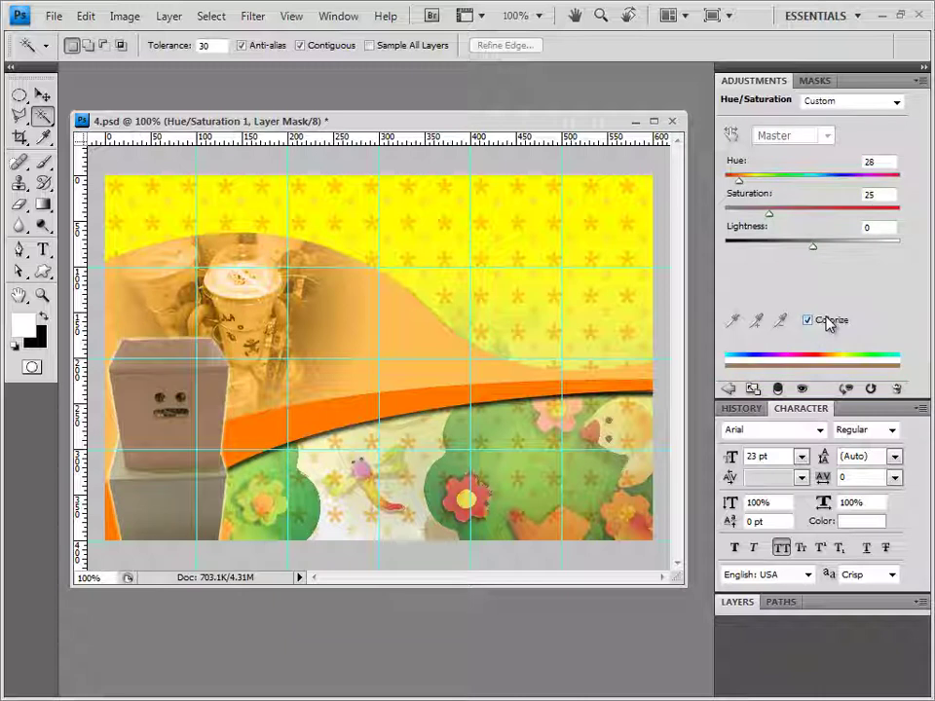
click(884, 161)
text(180)
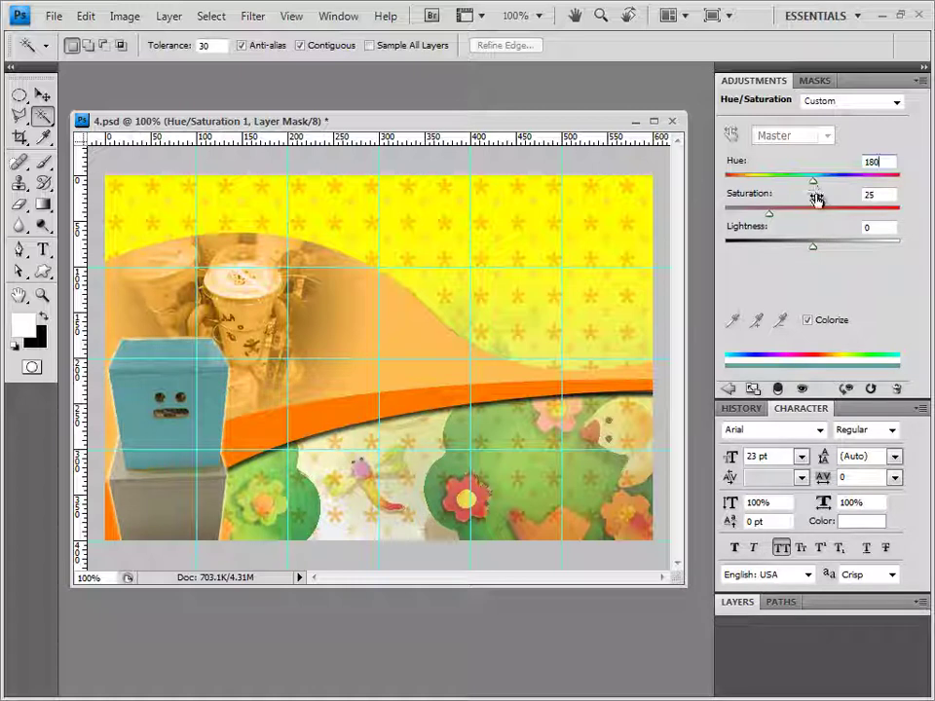
click(868, 197)
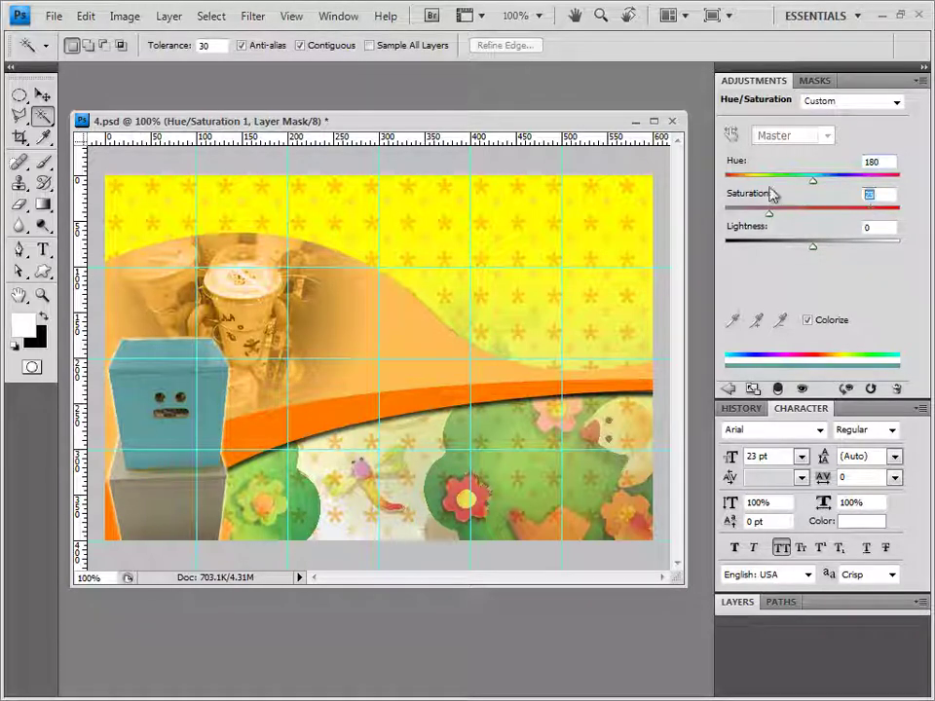
text(70)
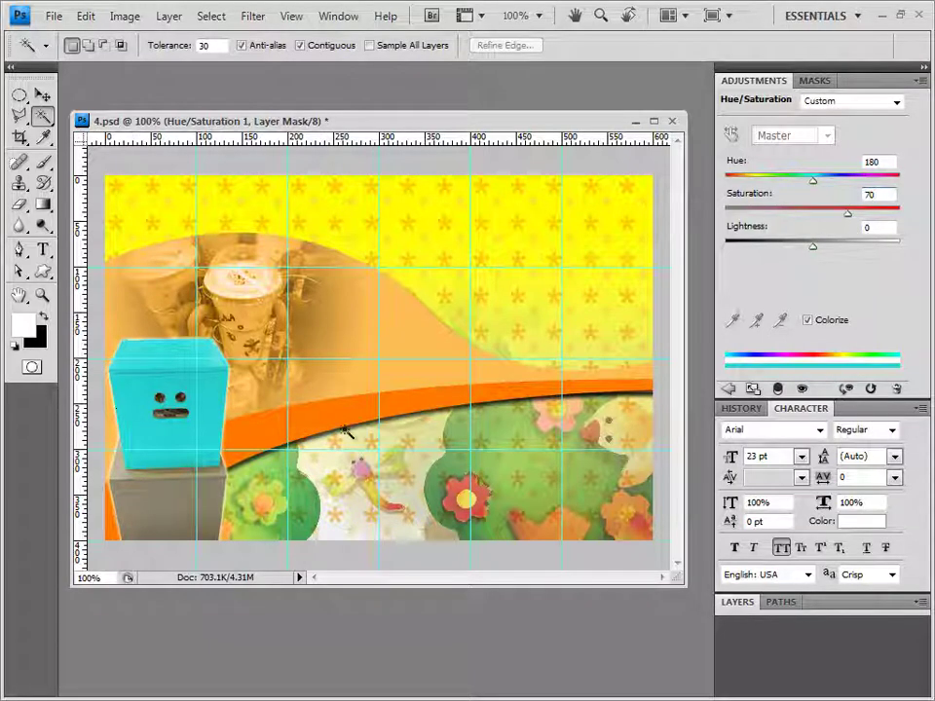
Close the Adjustments and Masks panel group and expand the Layers panel again
click(921, 82)
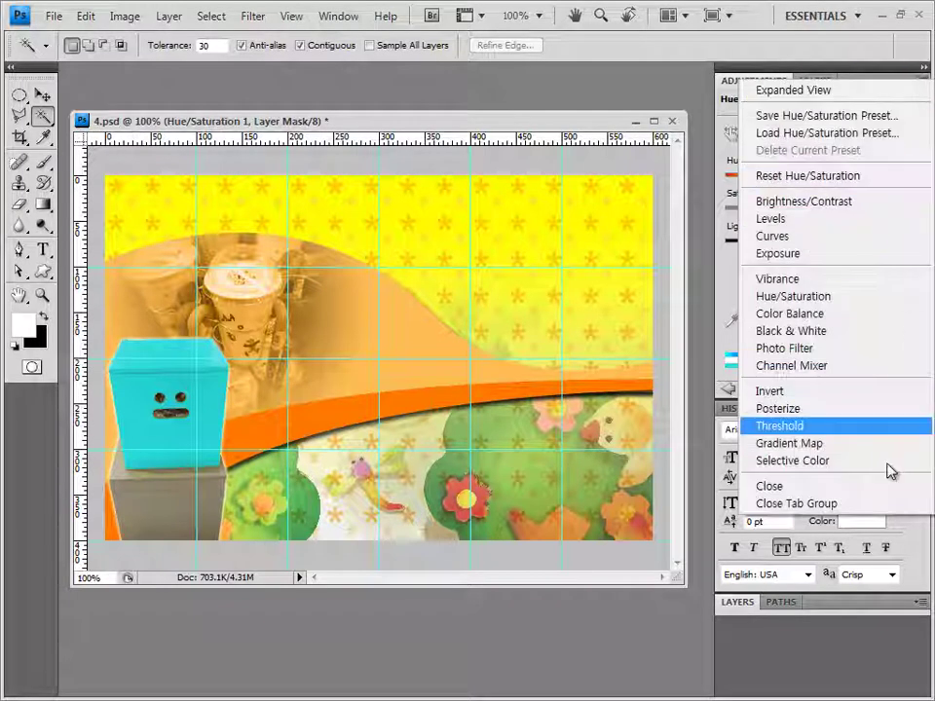
click(873, 509)
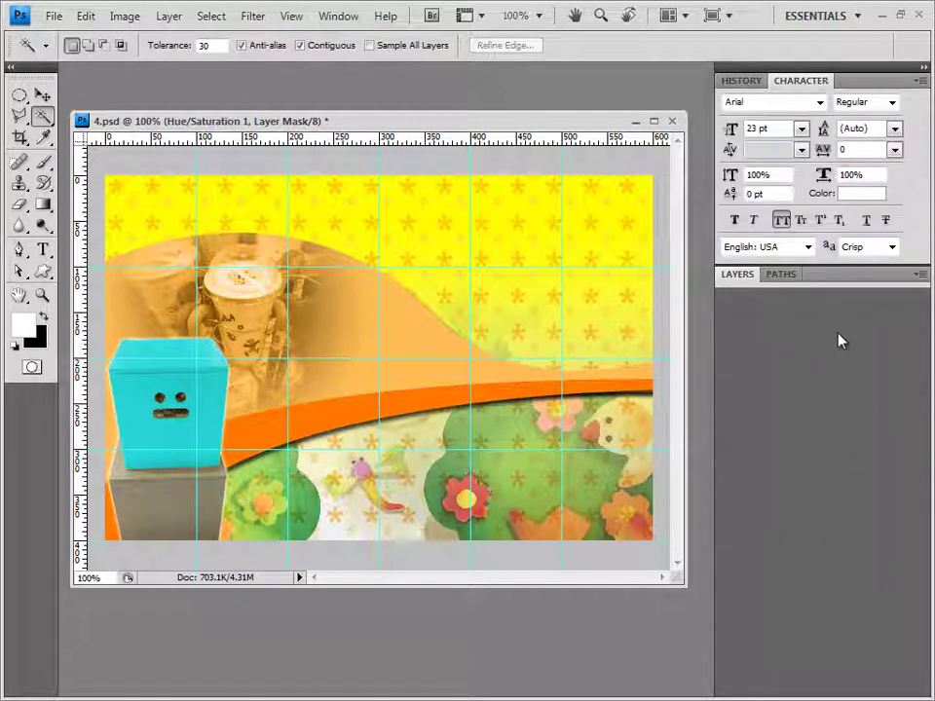
click(839, 277)
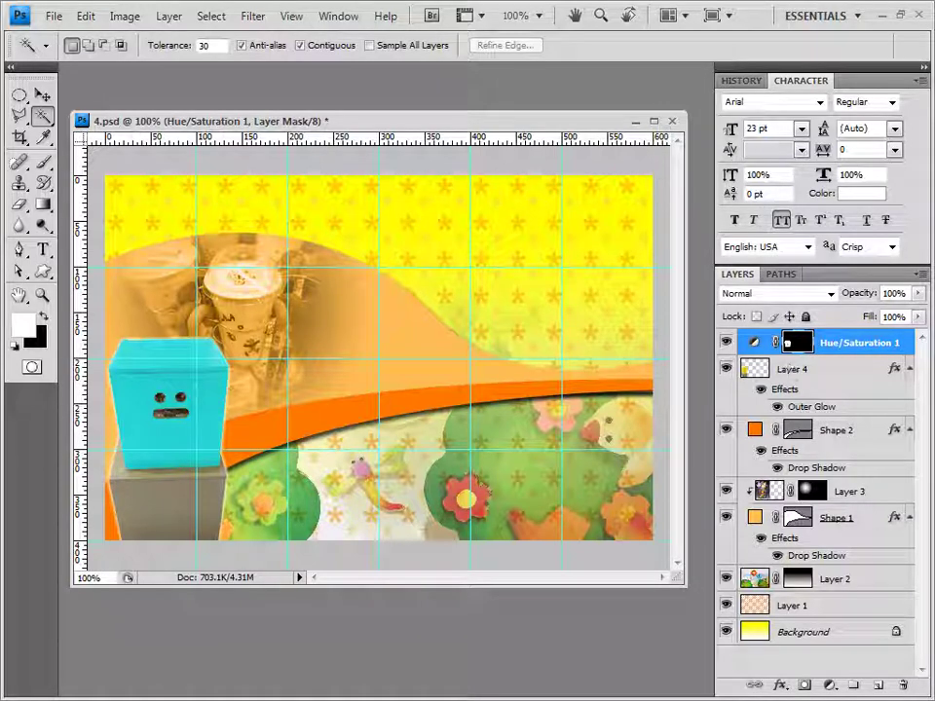
Open 1급-15.JPG from the 기출문제10 folder and place its window over 4.psd
key(alt+Tab)
drag(501, 458, 477, 647)
drag(163, 78, 263, 93)
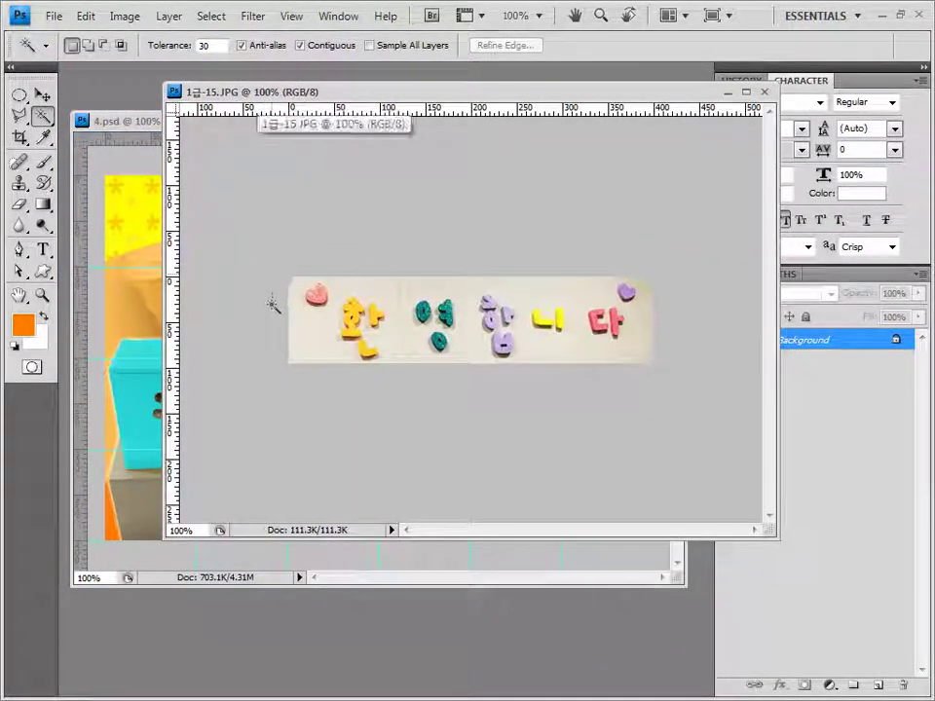
Select the beige background around the letters with the Magic Wand at tolerance 70, adding the area inside the lavender letter
click(43, 116)
click(97, 132)
drag(167, 49, 102, 58)
text(70)
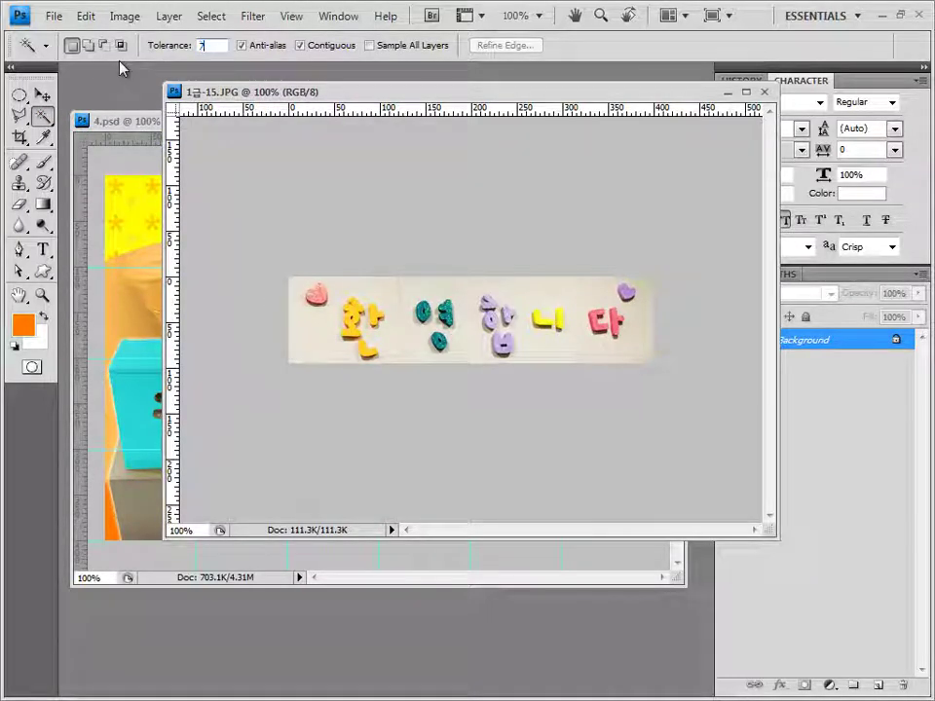
click(409, 294)
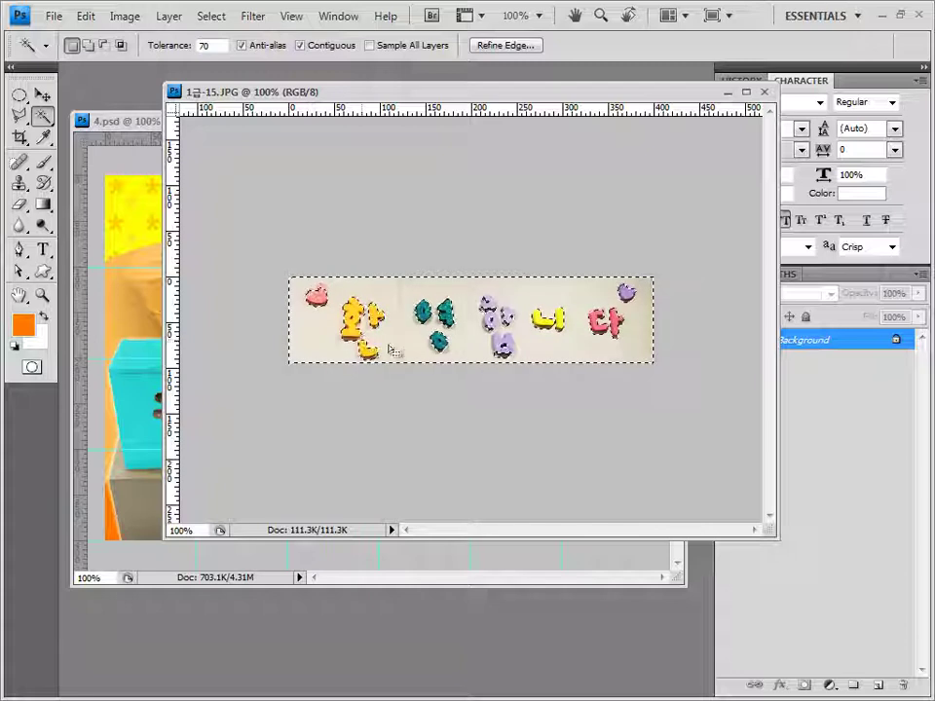
click(500, 350)
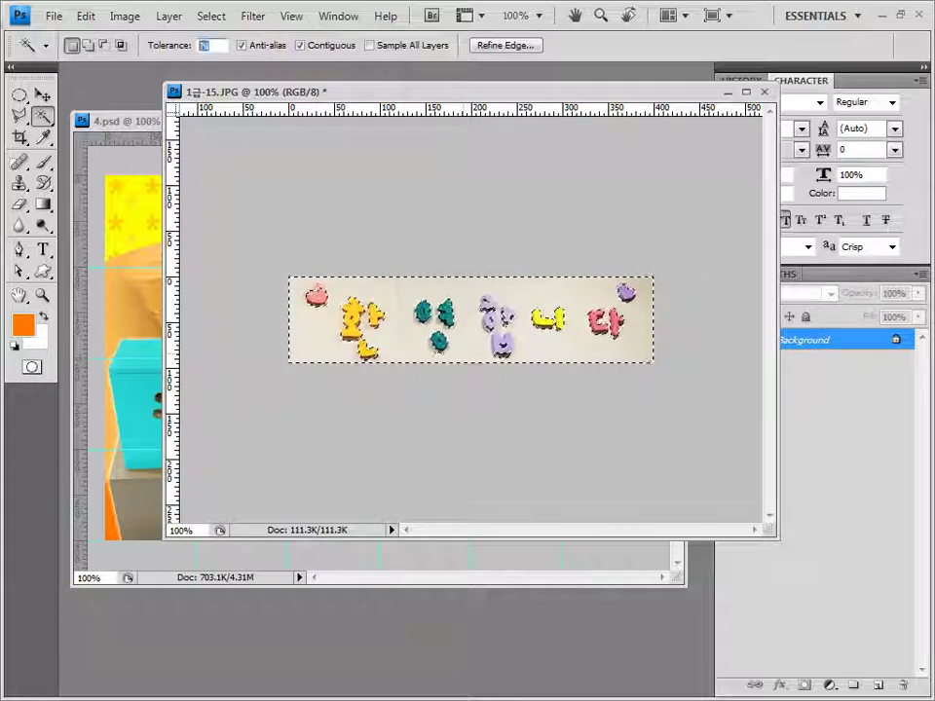
Subtract the pink heart from the selection at Magic Wand tolerance 20 and invert the selection to the letters and hearts
text(20)
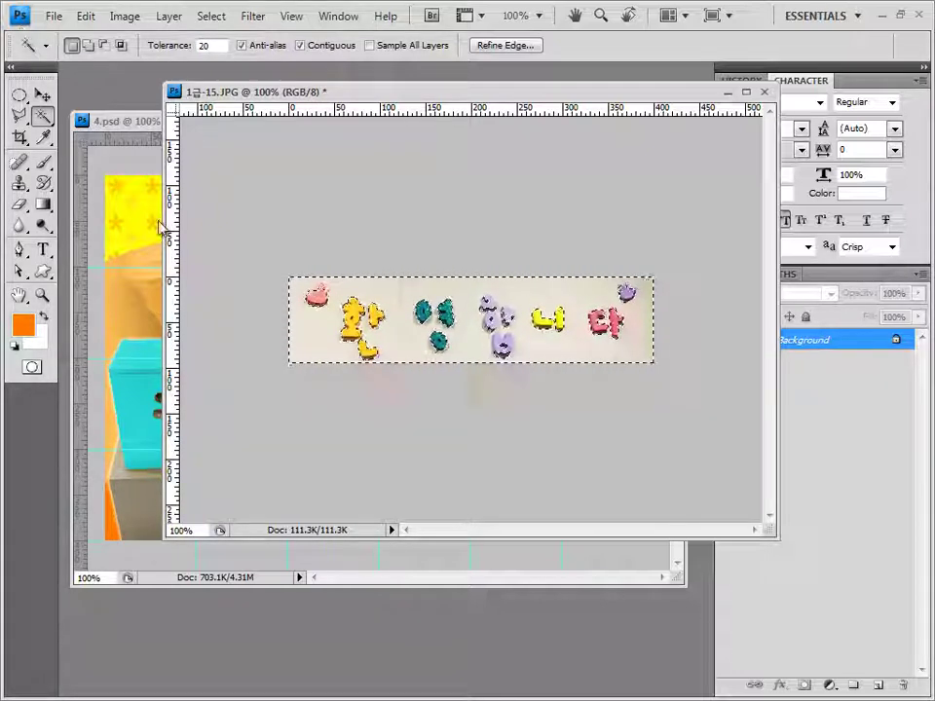
key(alt)
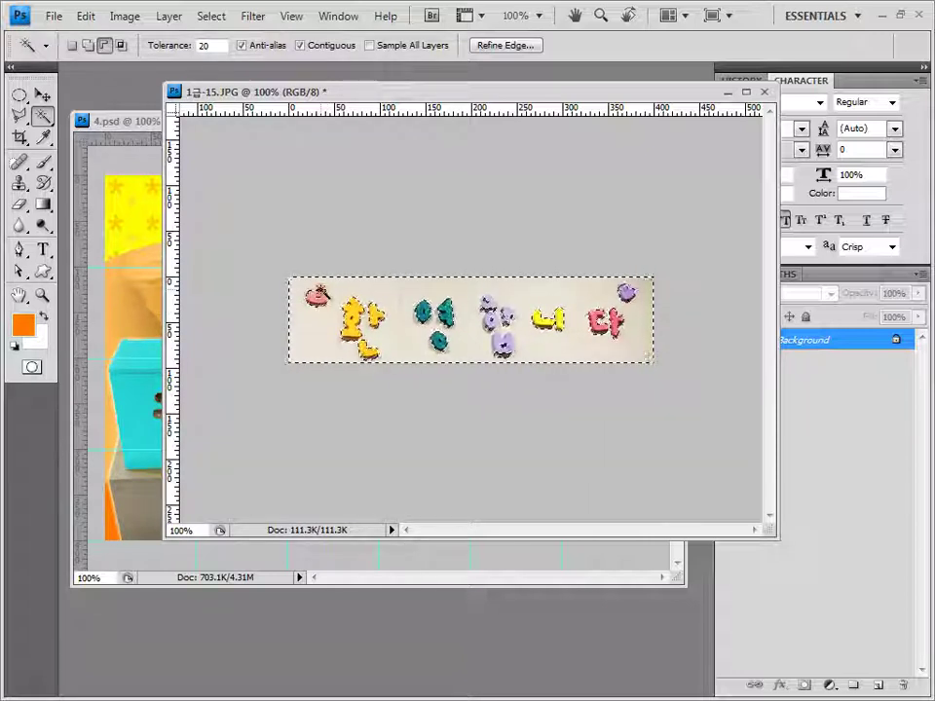
alt+click(319, 291)
alt+click(327, 310)
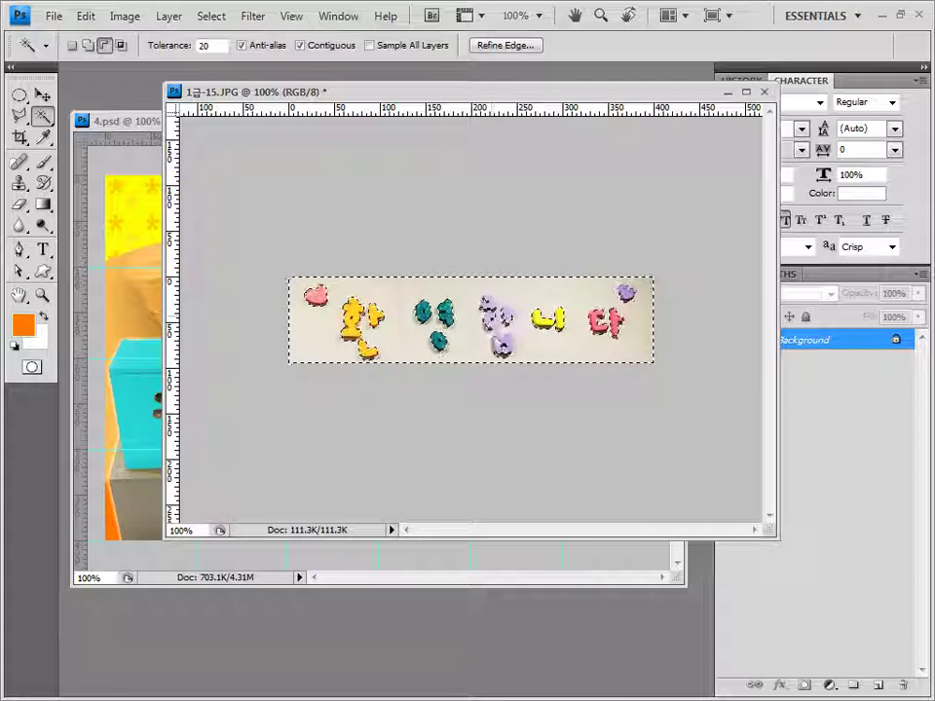
alt+click(413, 388)
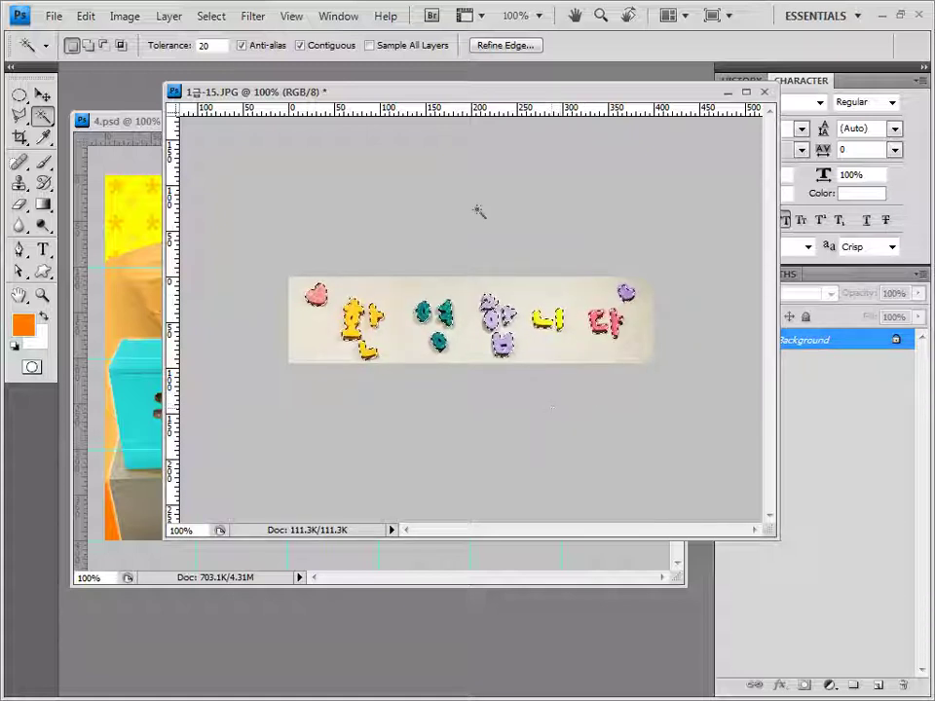
Close 1급-15.JPG without saving, paste the copied letters and hearts into 4.psd, and place them across the orange curve beside the cyan box
click(764, 92)
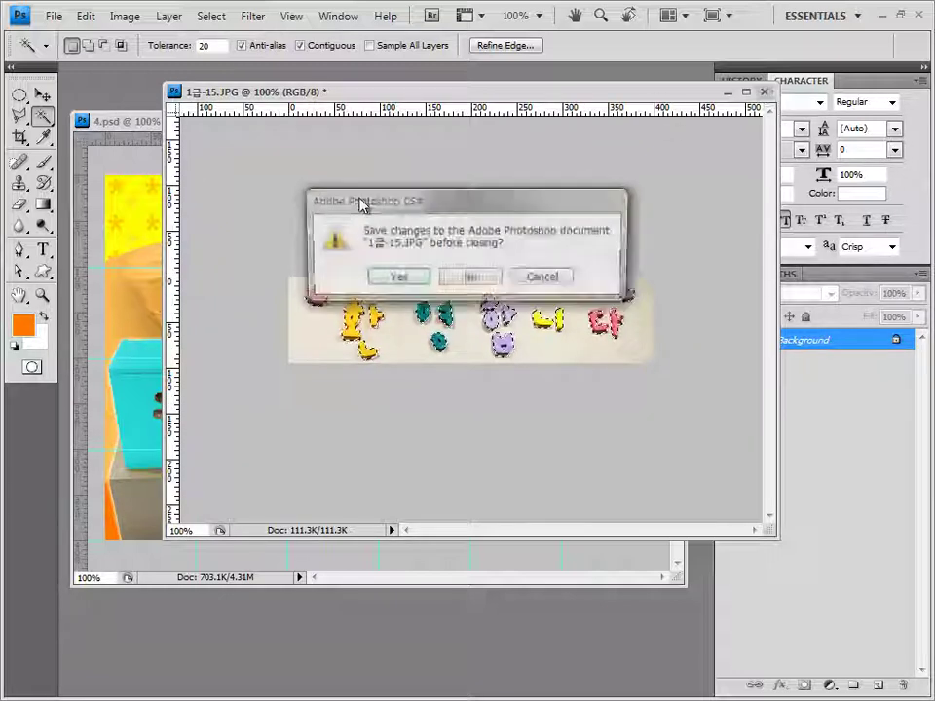
click(467, 278)
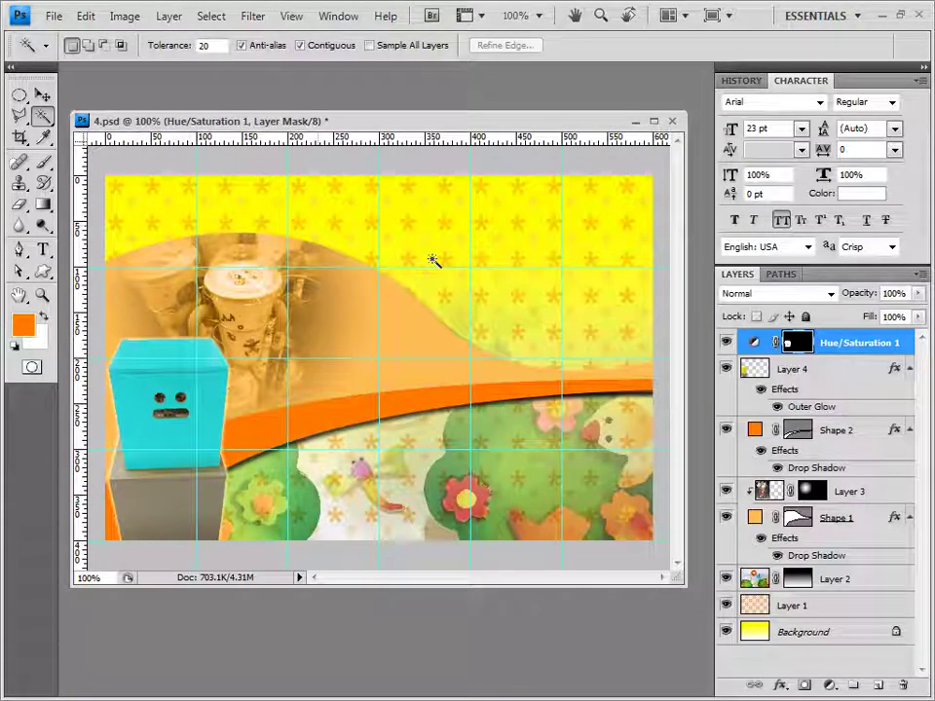
key(ctrl+v)
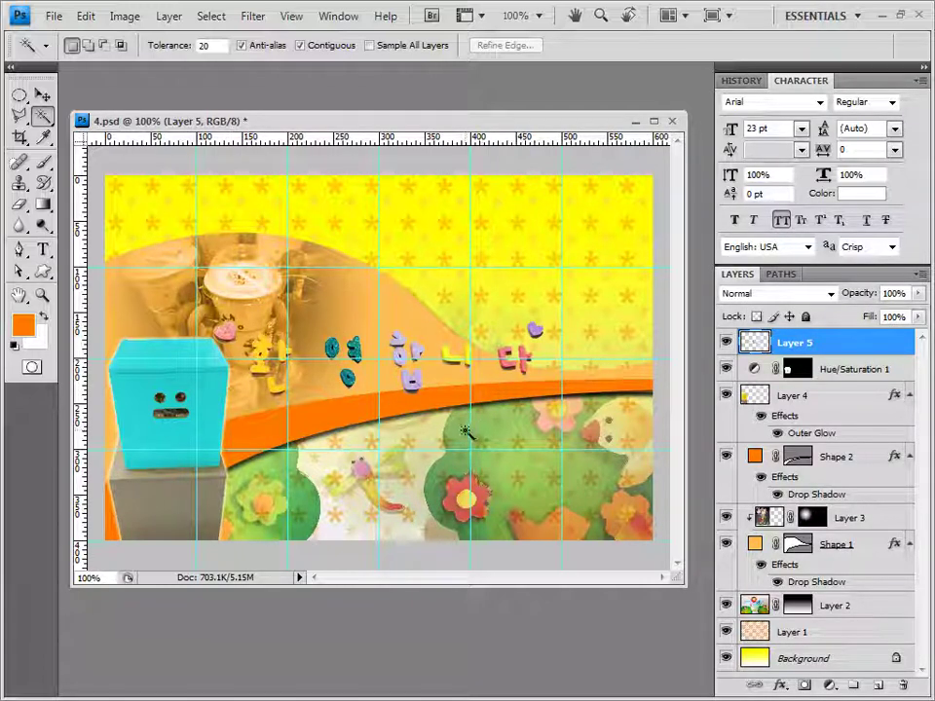
key(v)
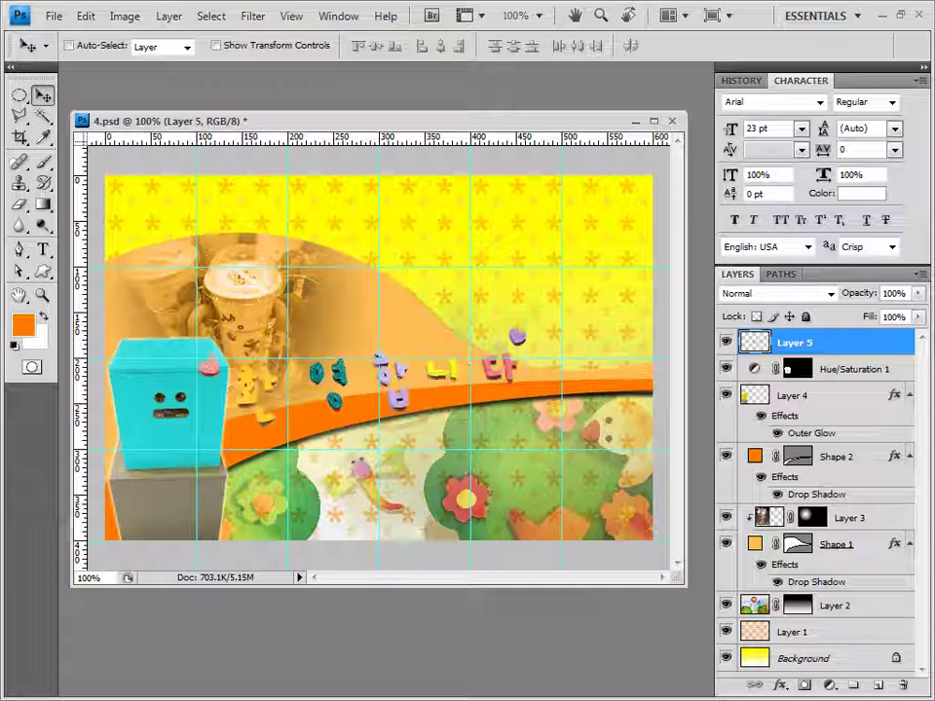
Apply Outer Glow and a Drop Shadow with 75% opacity, 120° angle, 5 px distance and 5 px size to the letters layer
click(785, 686)
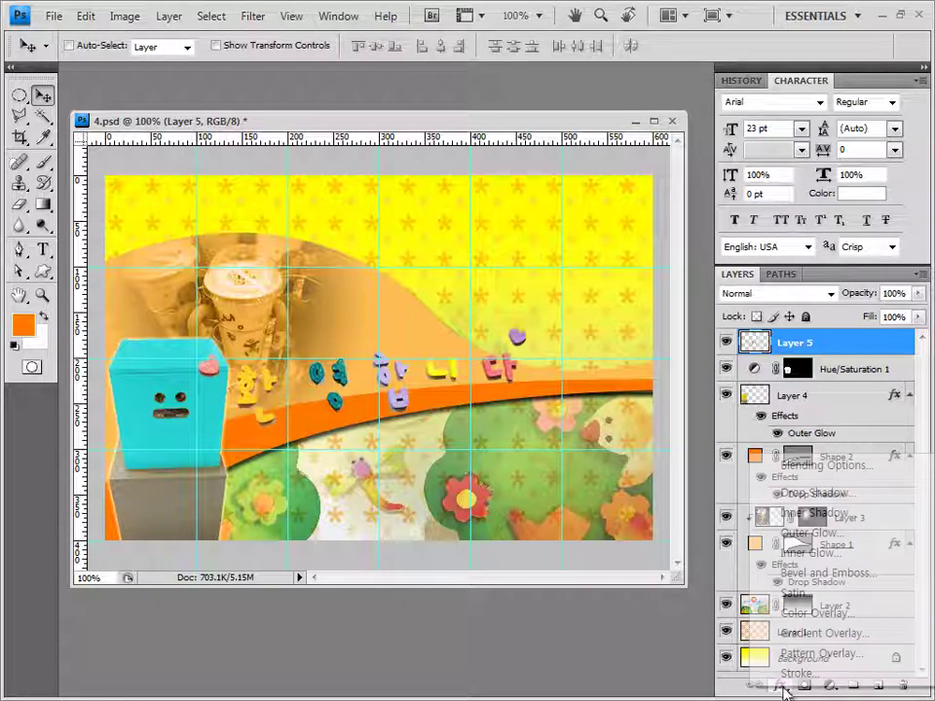
click(829, 534)
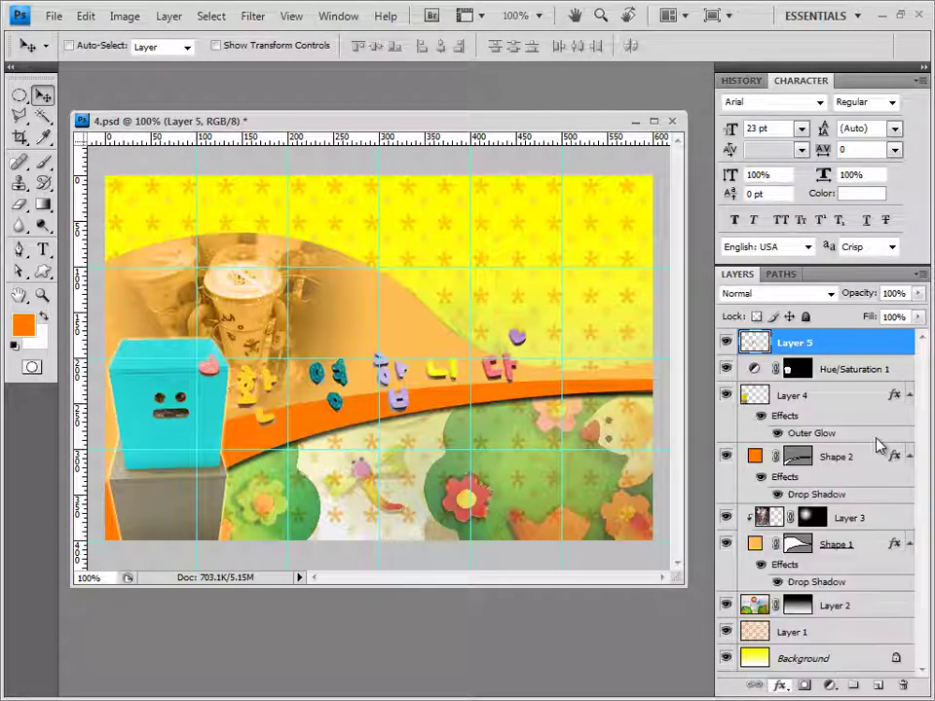
click(290, 281)
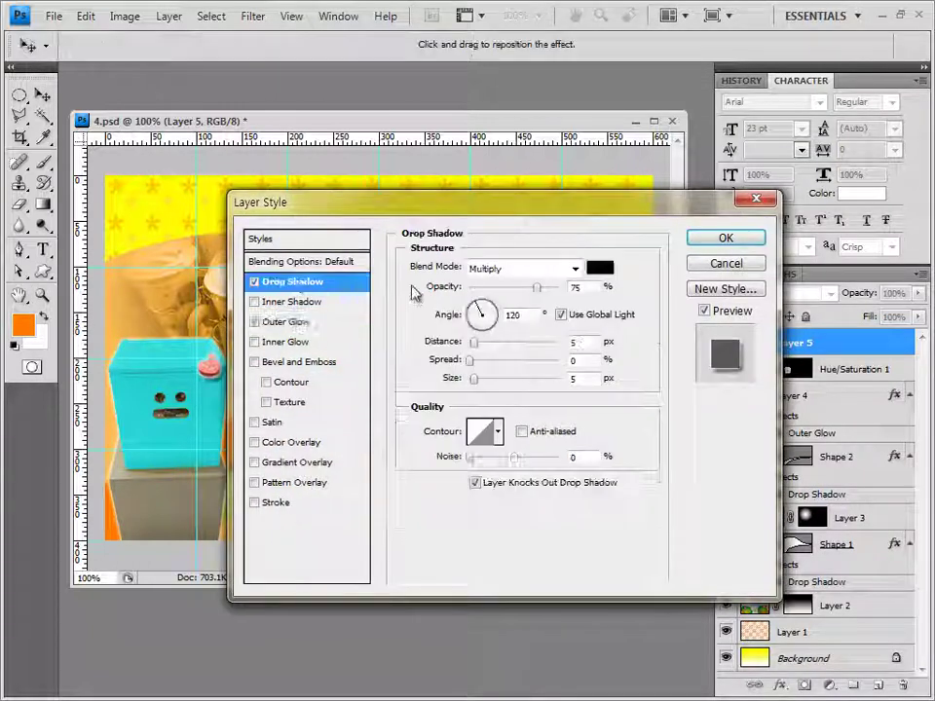
click(725, 237)
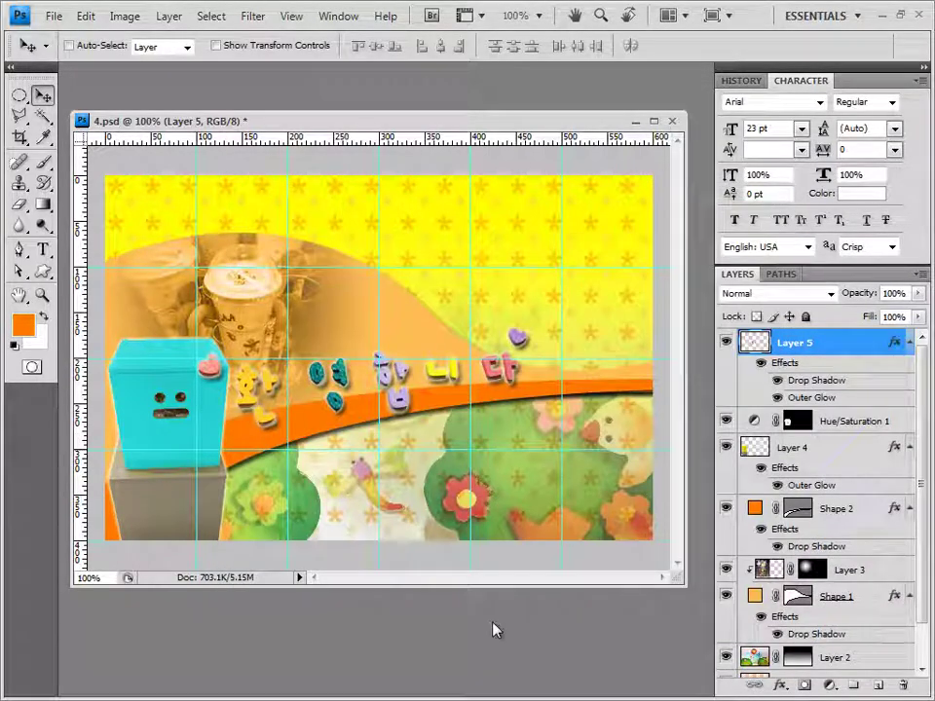
Open 1급-16.jpg from the 기출문제10 folder, copy the whole picture and close the file
key(alt+Tab)
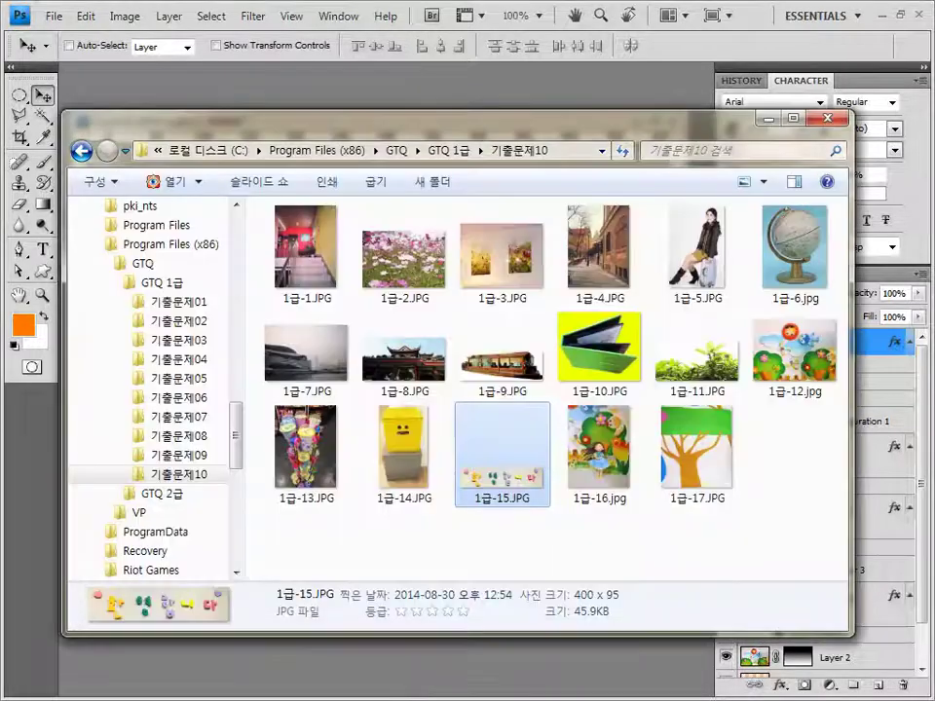
drag(600, 450, 351, 112)
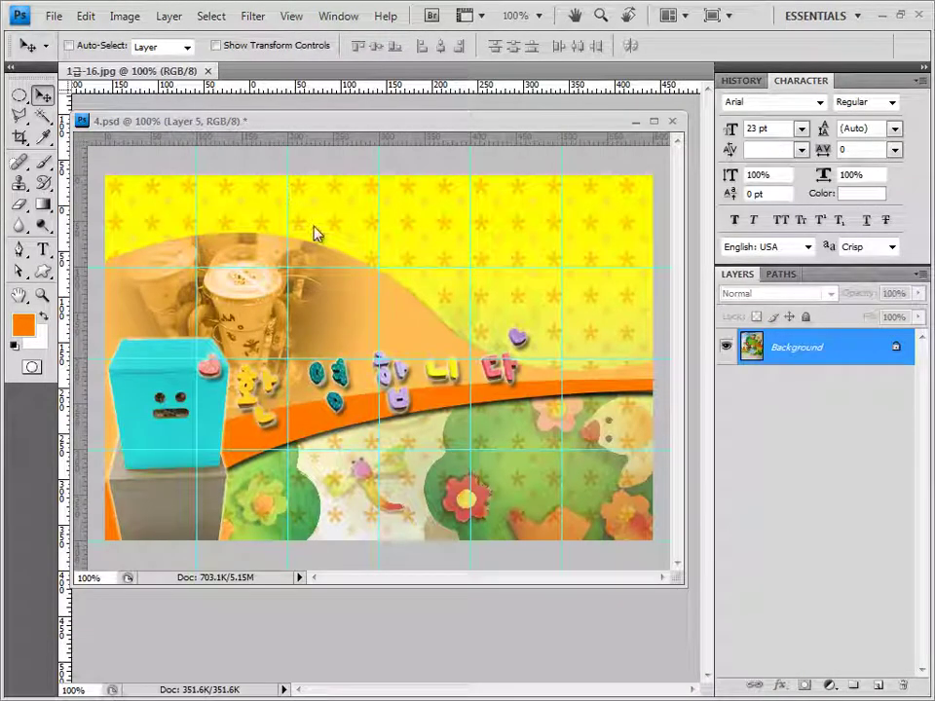
drag(137, 71, 195, 93)
drag(259, 46, 517, 191)
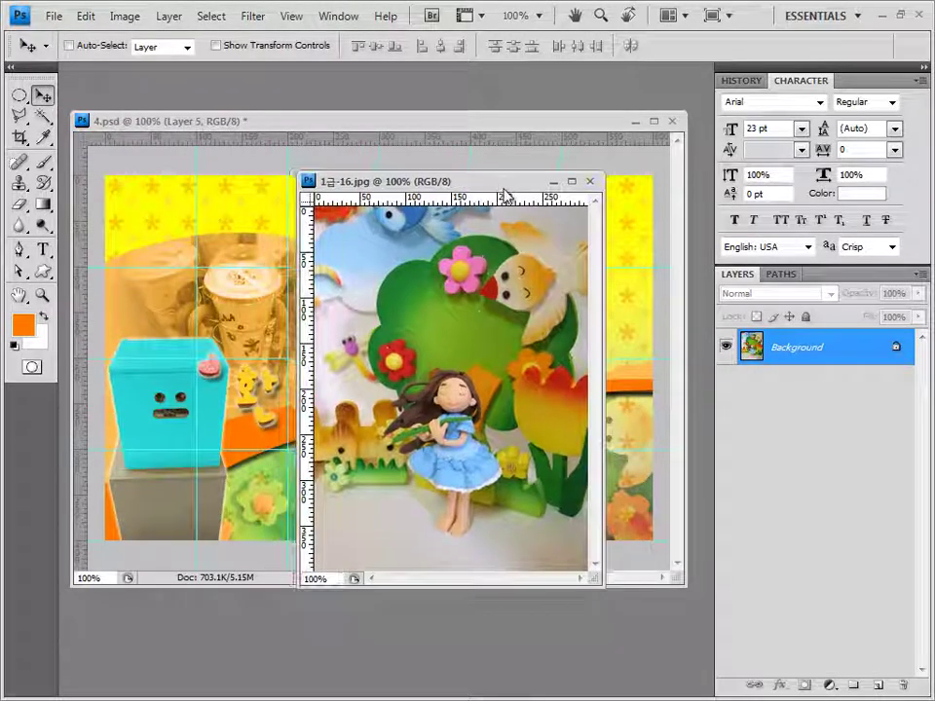
key(ctrl+a)
click(591, 184)
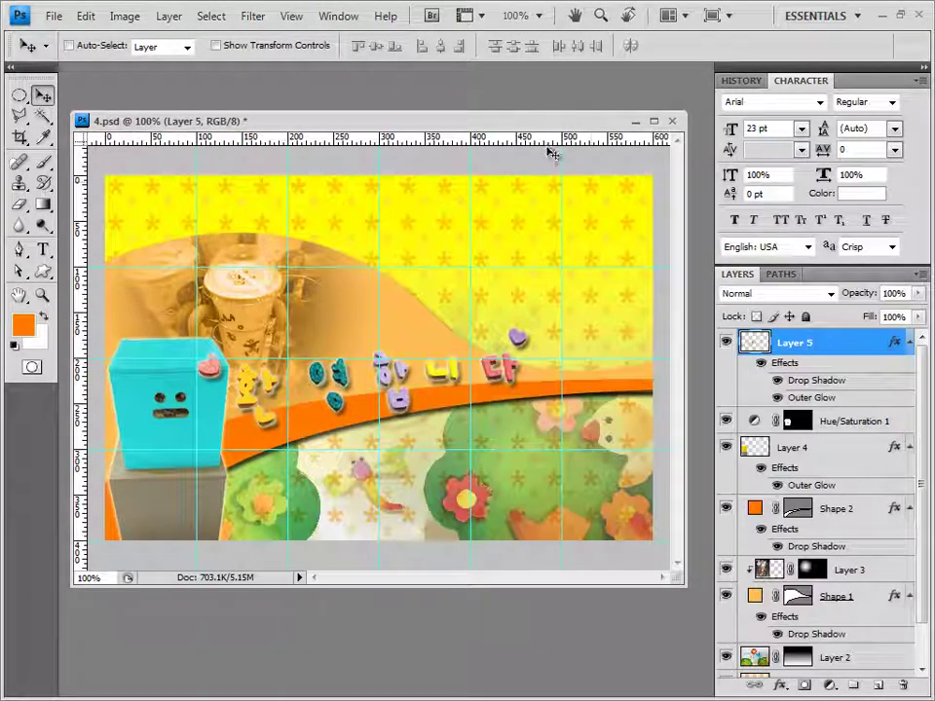
Paste the girl picture into 4.psd and move it into the canvas's lower-right corner
key(ctrl+v)
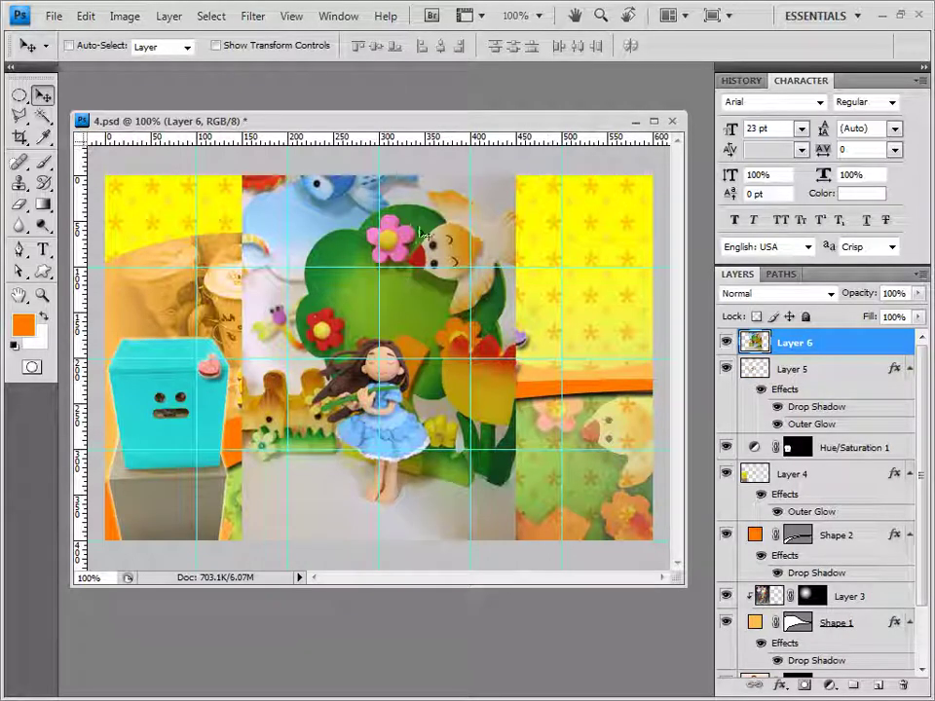
drag(421, 234, 551, 263)
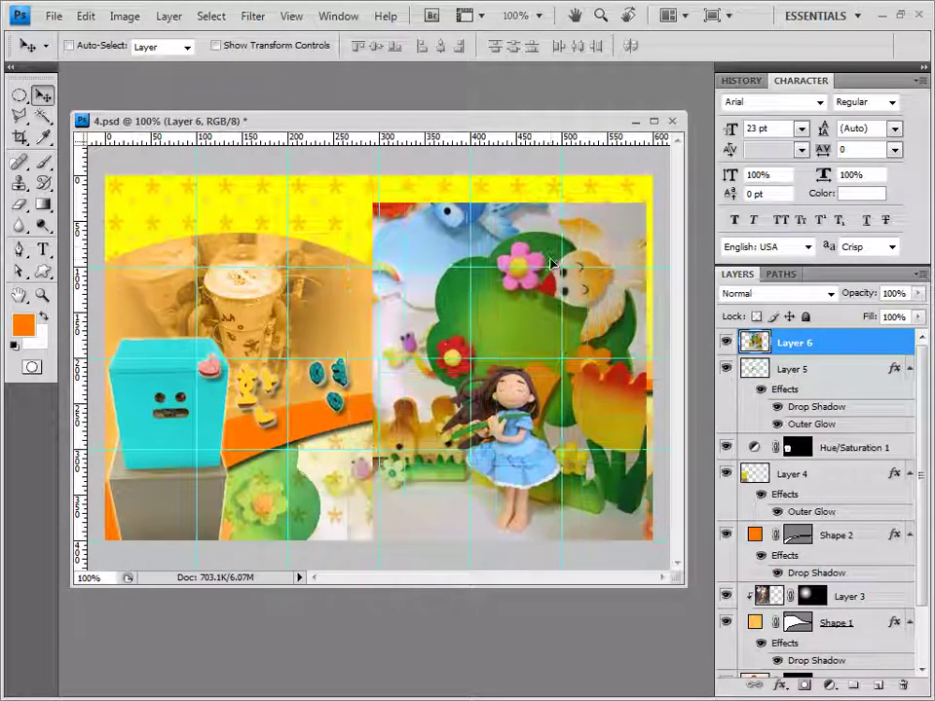
key(shift+Right)
key(shift+Right)
key(shift+Right)
key(shift+Right)
key(shift+Right)
key(shift+Right)
key(shift+Right)
key(shift+Down)
key(shift+Down)
key(shift+Down)
key(shift+Down)
key(shift+Down)
key(shift+Down)
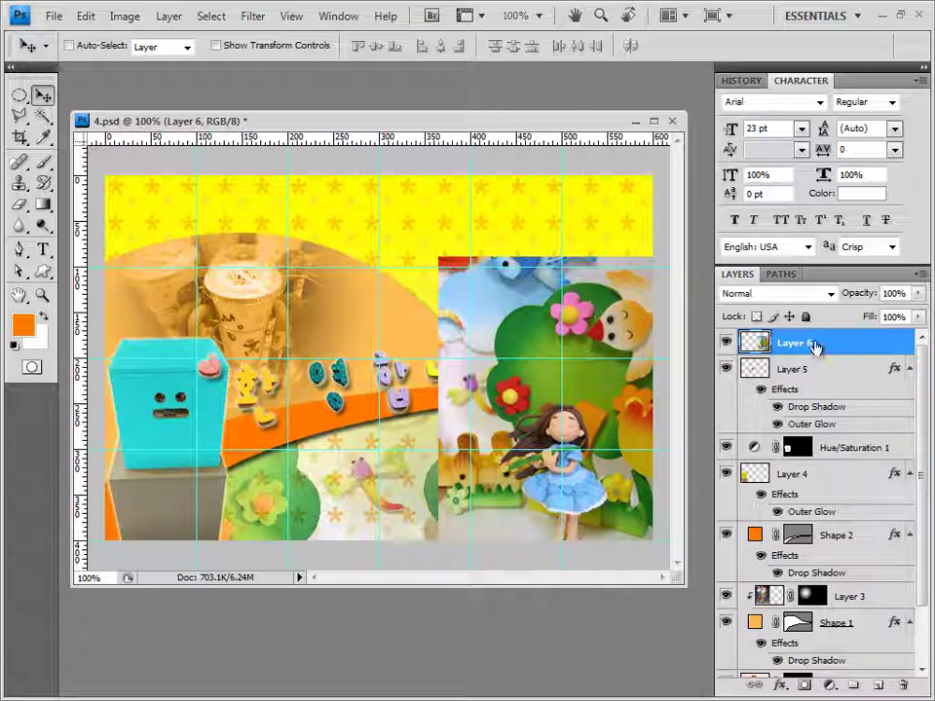
Mask Layer 6 with a radial white-to-black gradient around the girl and move the layer between Shape 1 and Layer 2
click(805, 686)
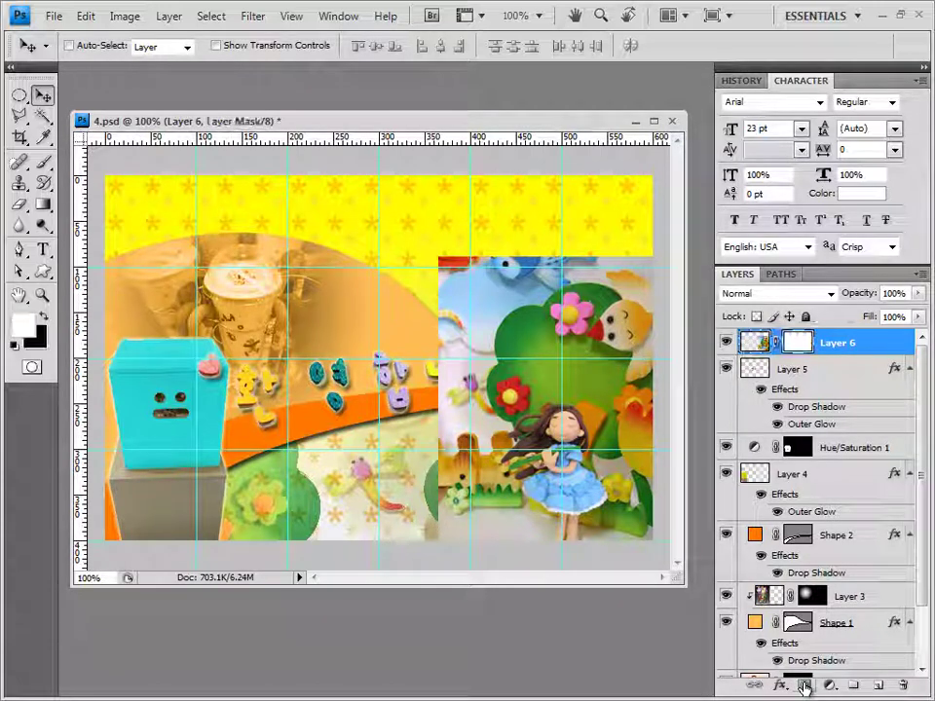
click(43, 205)
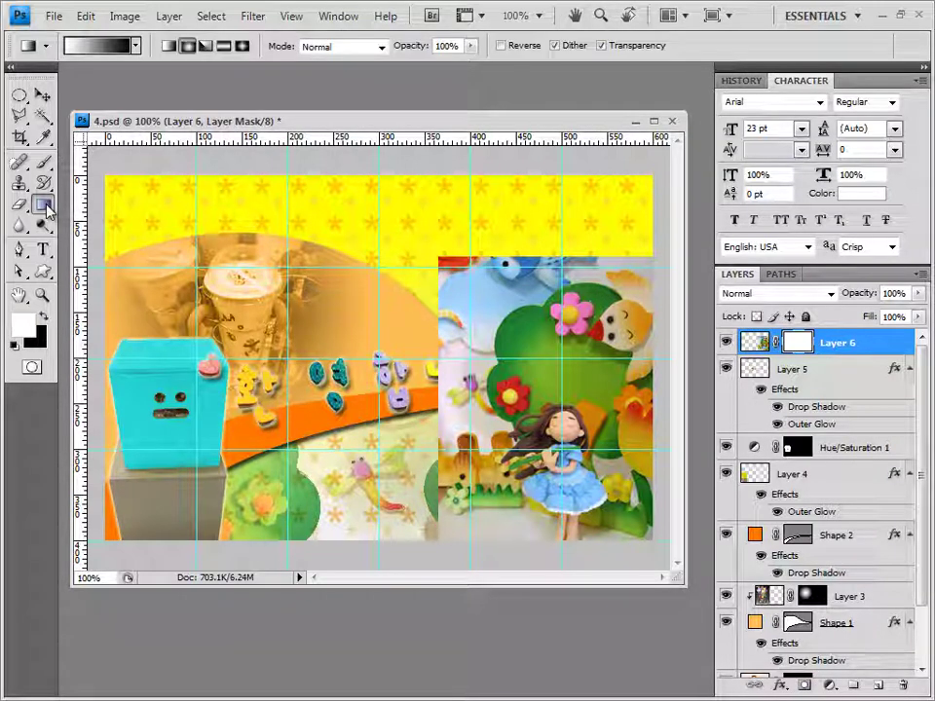
click(187, 46)
click(101, 46)
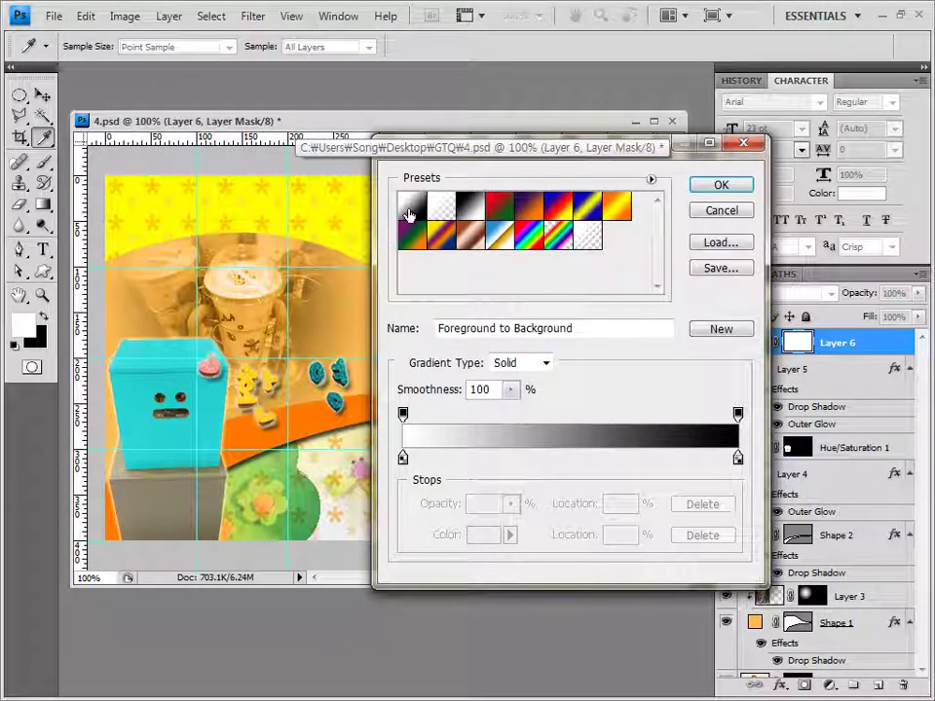
click(727, 190)
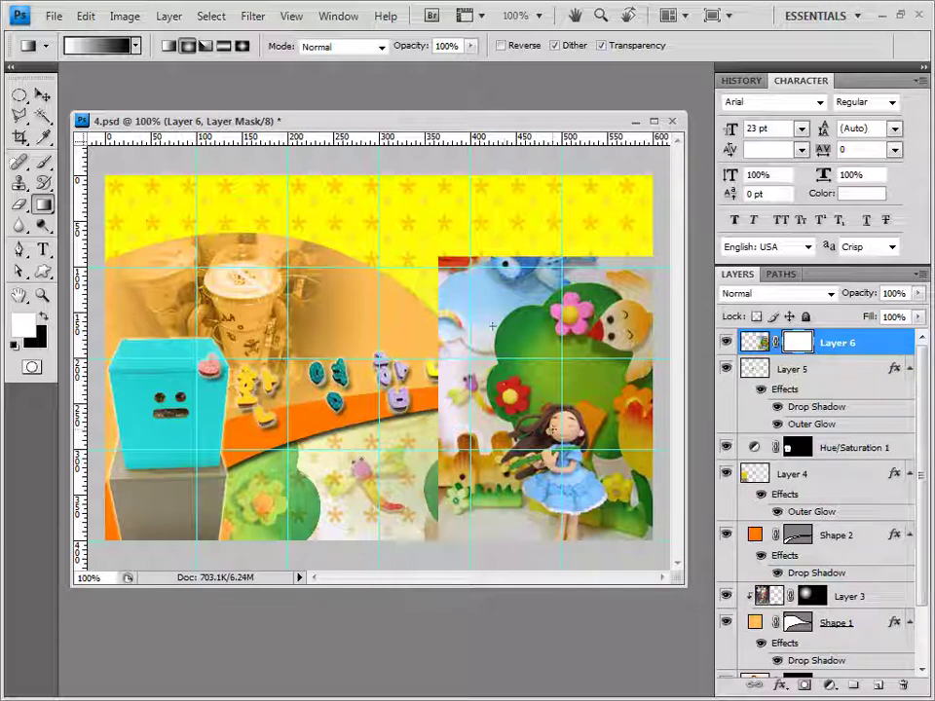
drag(491, 326, 565, 439)
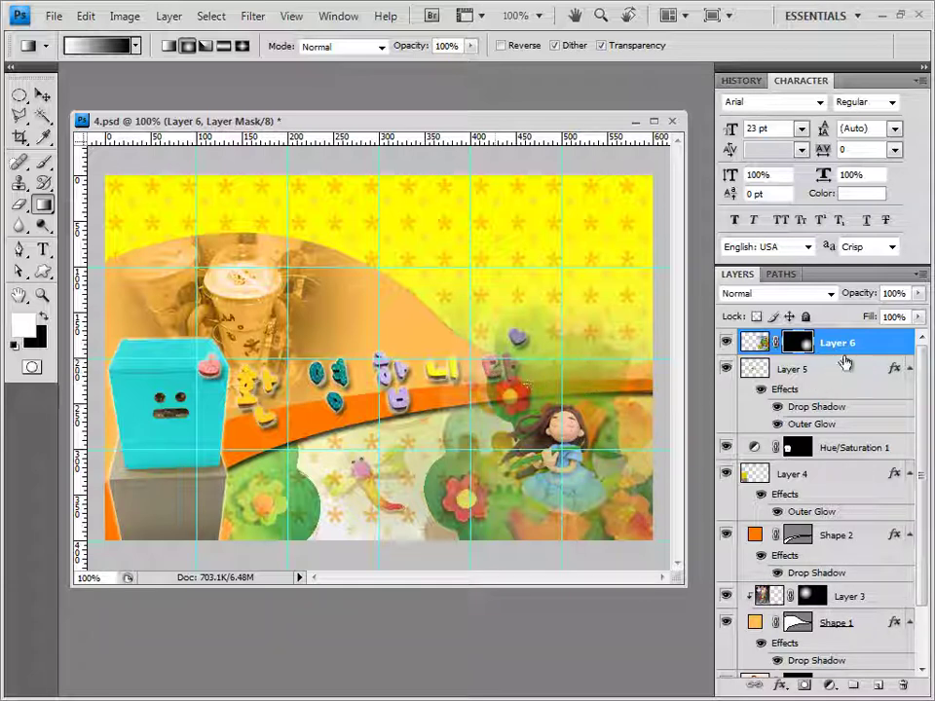
drag(843, 342, 854, 640)
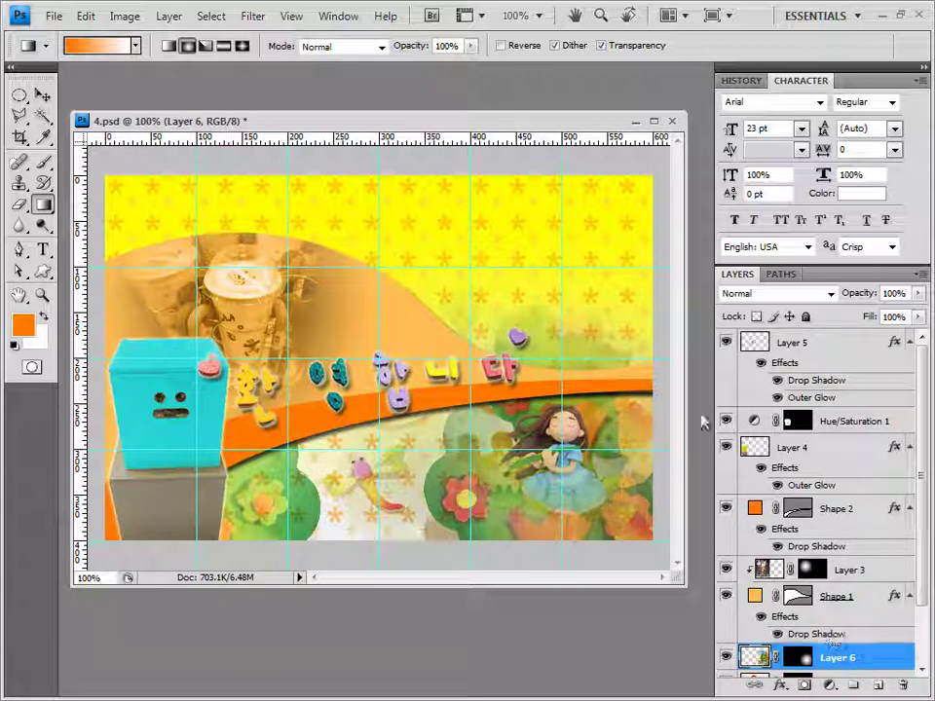
Open 1급-17.JPG from the 기출문제10 folder, copy the whole tree picture and return to 4.psd
key(u)
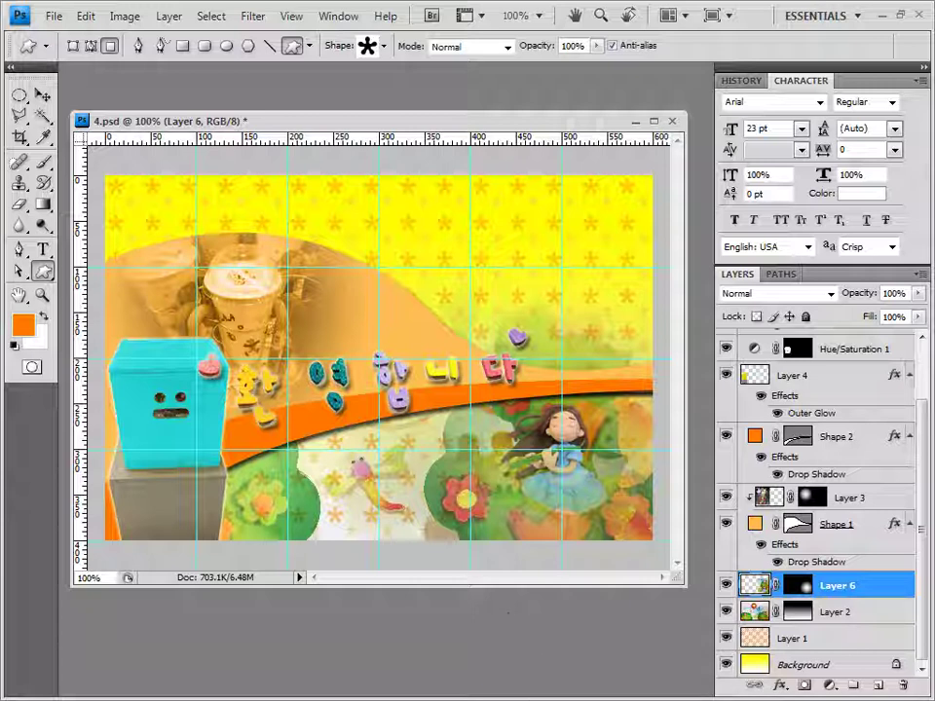
key(alt+Tab)
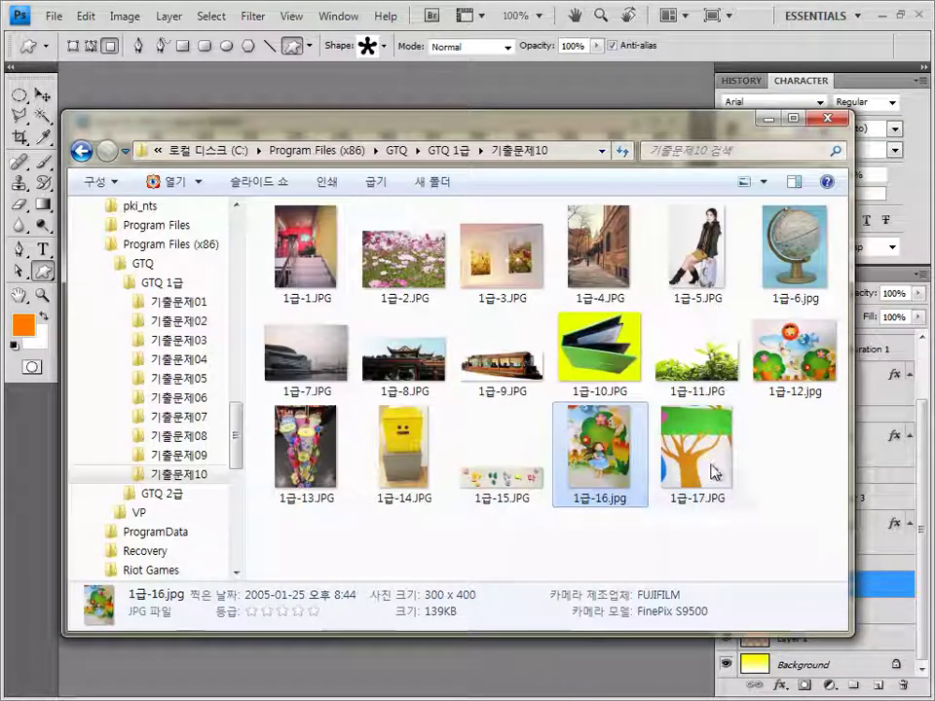
drag(714, 473, 532, 672)
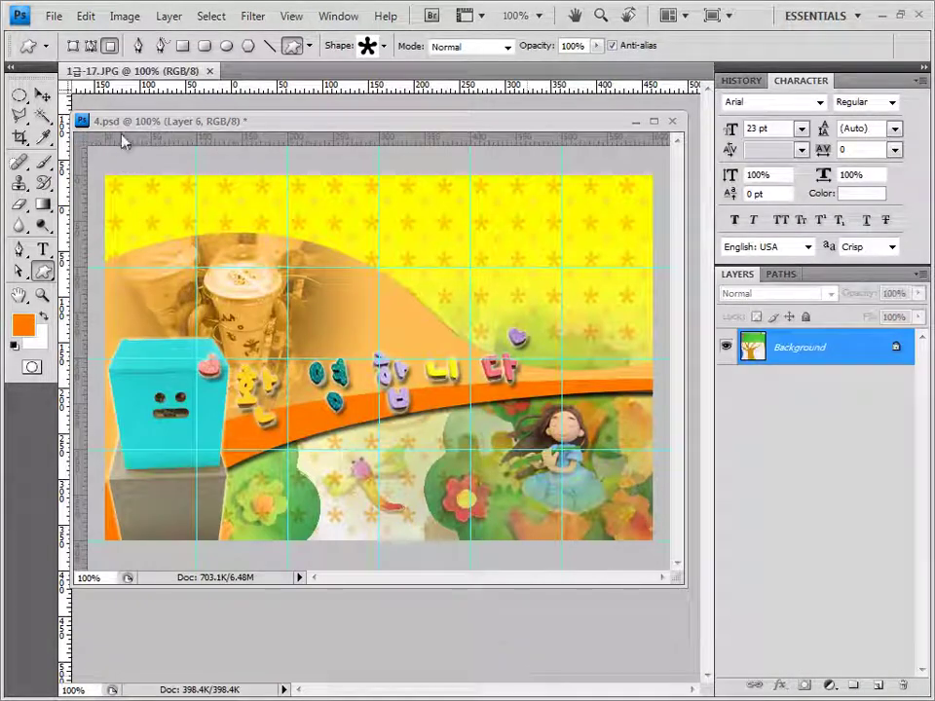
drag(153, 78, 292, 194)
key(v)
drag(331, 146, 341, 212)
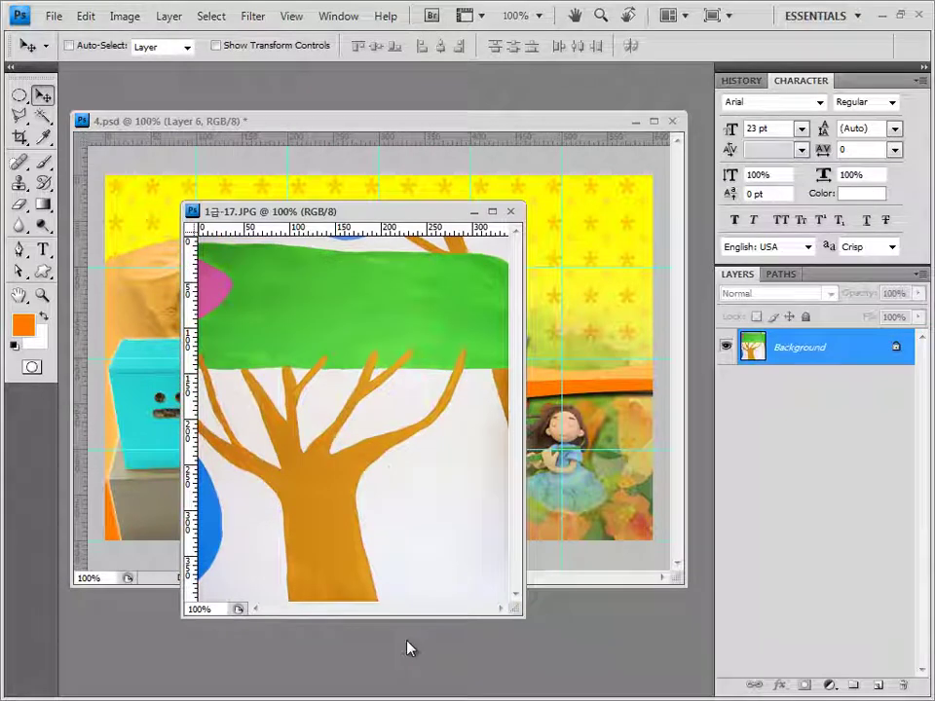
key(ctrl+a)
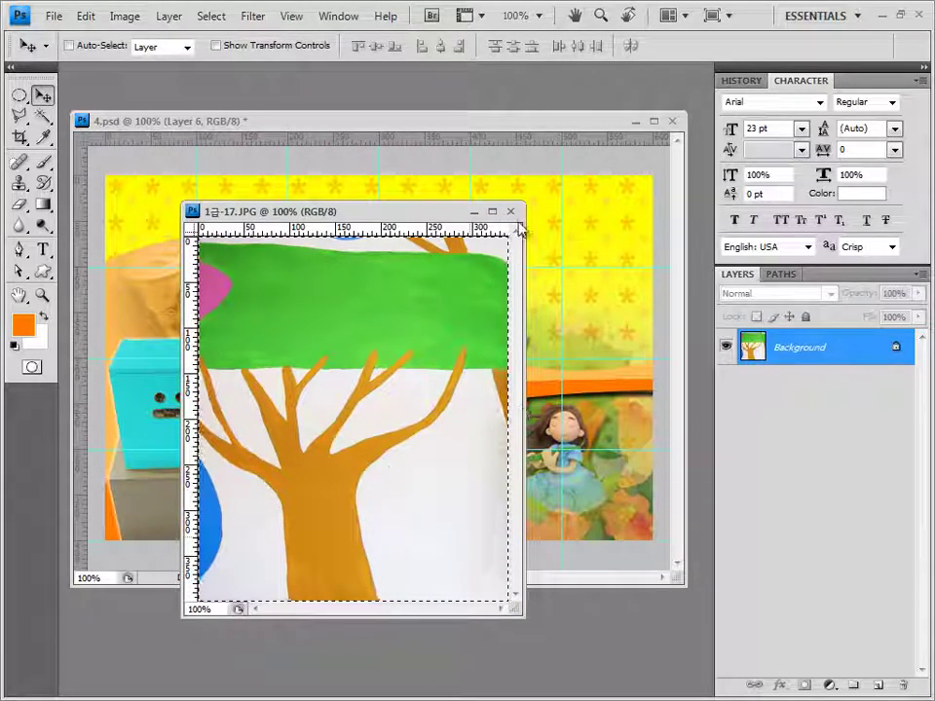
click(482, 122)
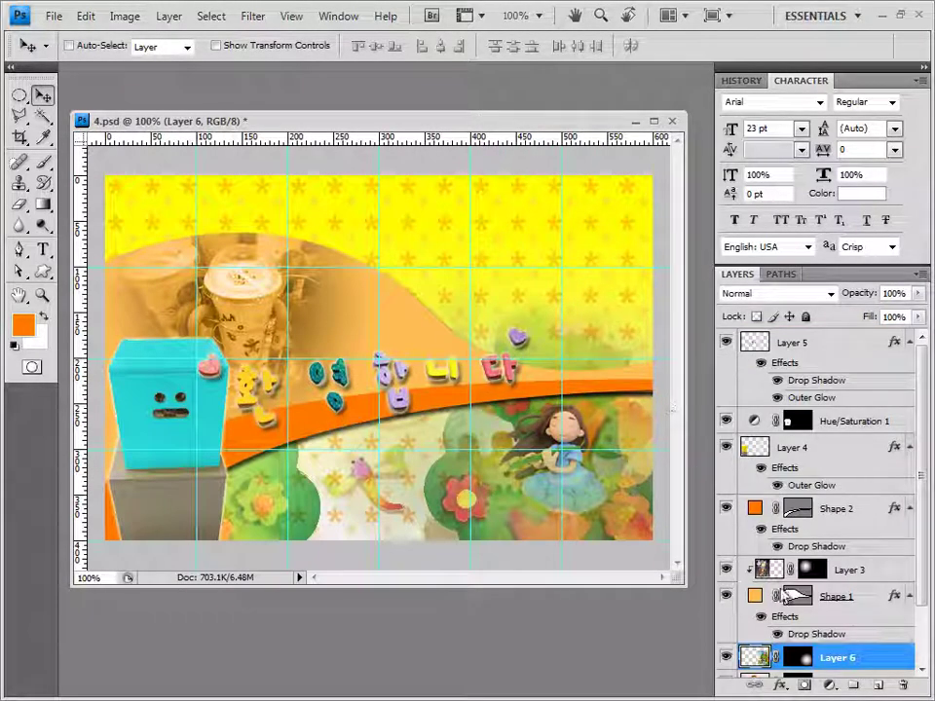
Paste the tree picture above Layer 6, scale it down and place it in the canvas's lower-right corner
key(ctrl+v)
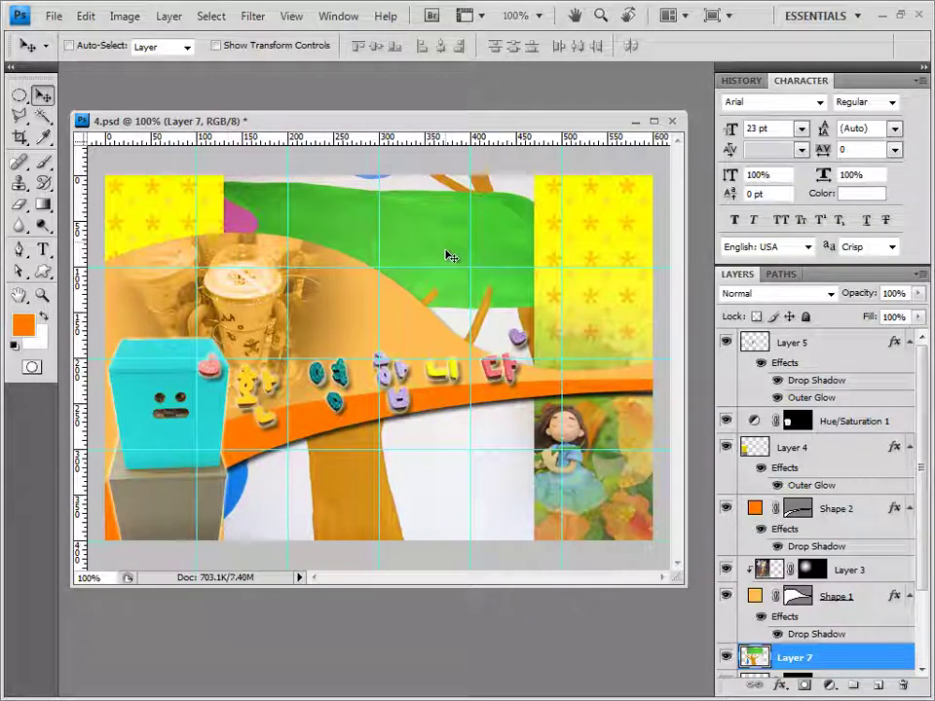
key(ctrl+t)
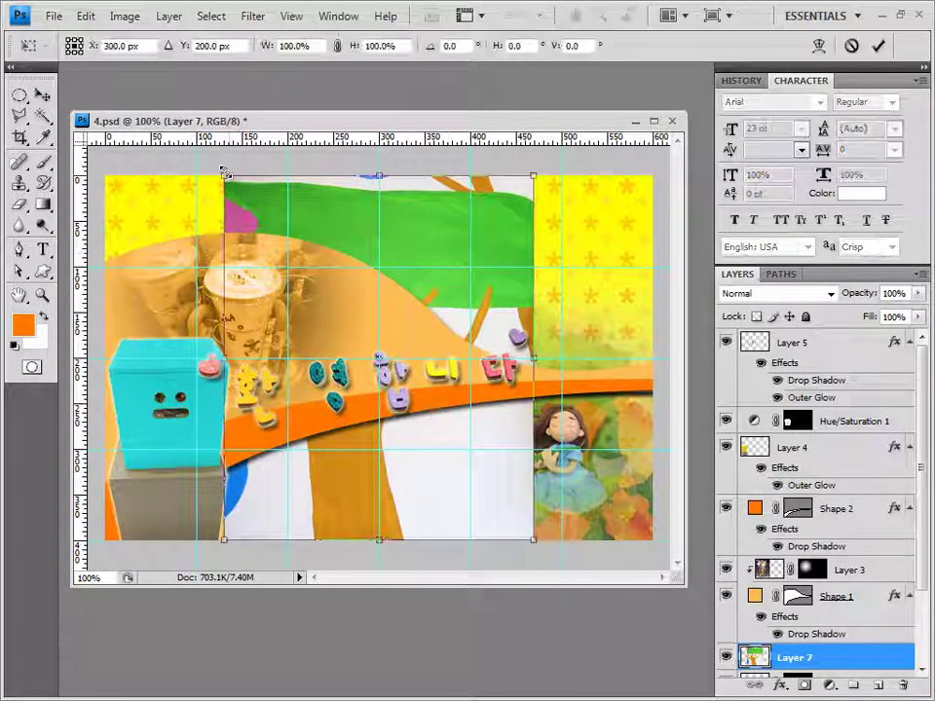
drag(223, 175, 281, 239)
drag(403, 267, 557, 292)
drag(397, 247, 460, 323)
key(Return)
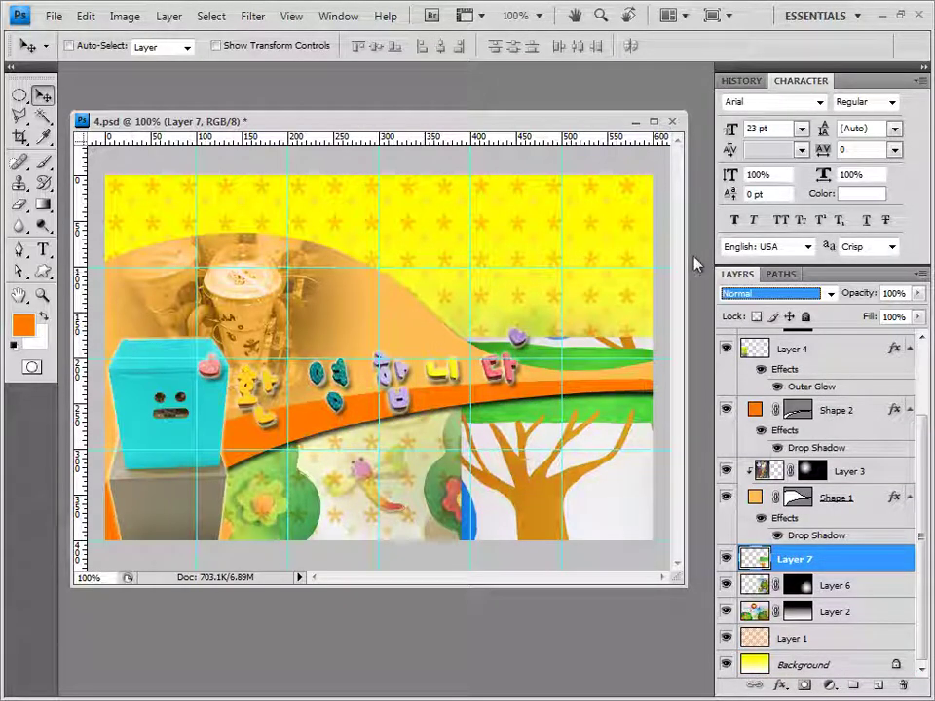
Set the tree layer's blend mode to Overlay and move it between Layer 2 and Layer 1
click(757, 293)
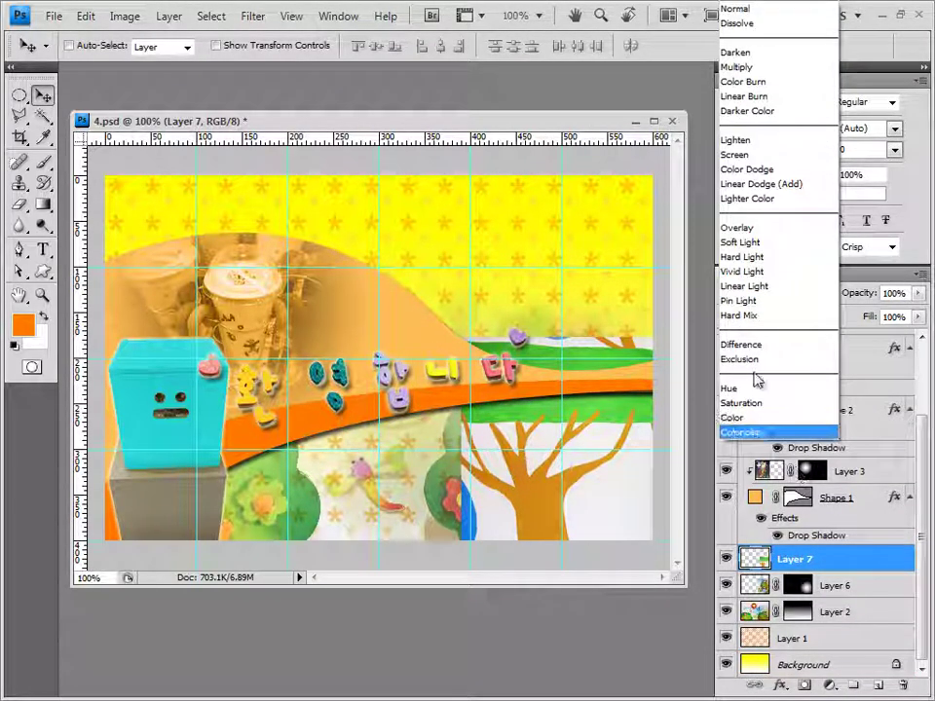
click(737, 227)
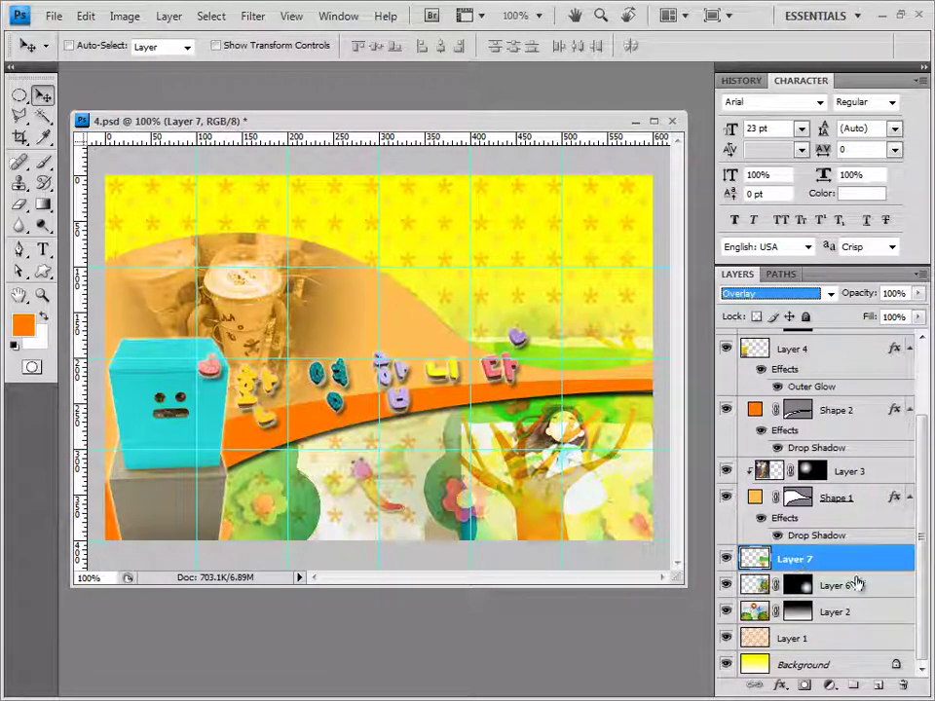
drag(824, 564, 828, 598)
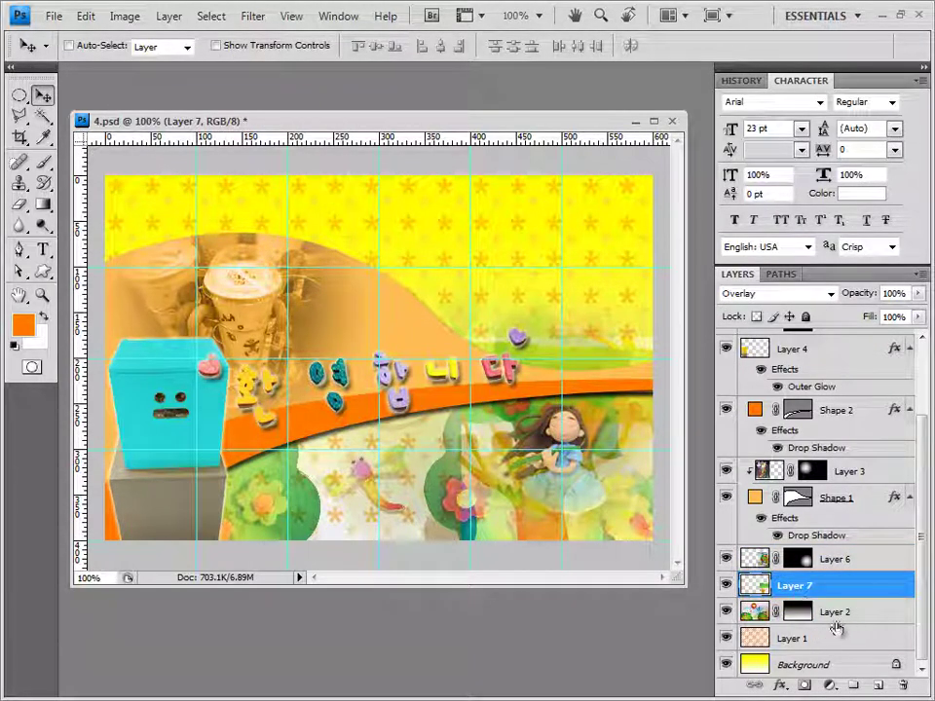
drag(800, 590, 805, 616)
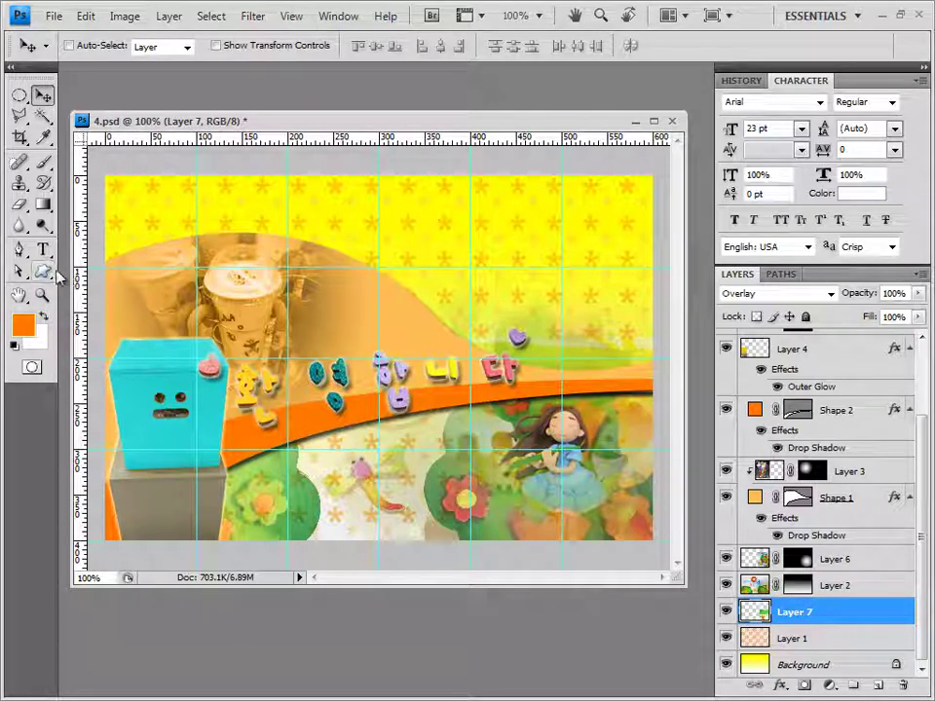
Draw the walking-pair custom shape from the Symbols set as a shape layer, about 90 px wide, standing on the blue box
click(43, 272)
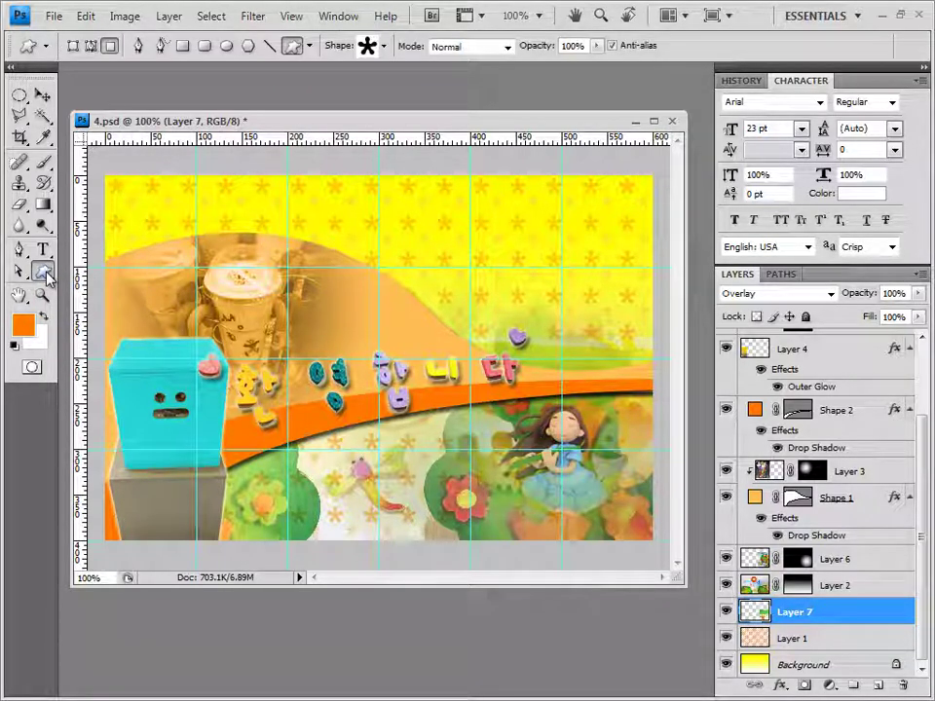
click(73, 46)
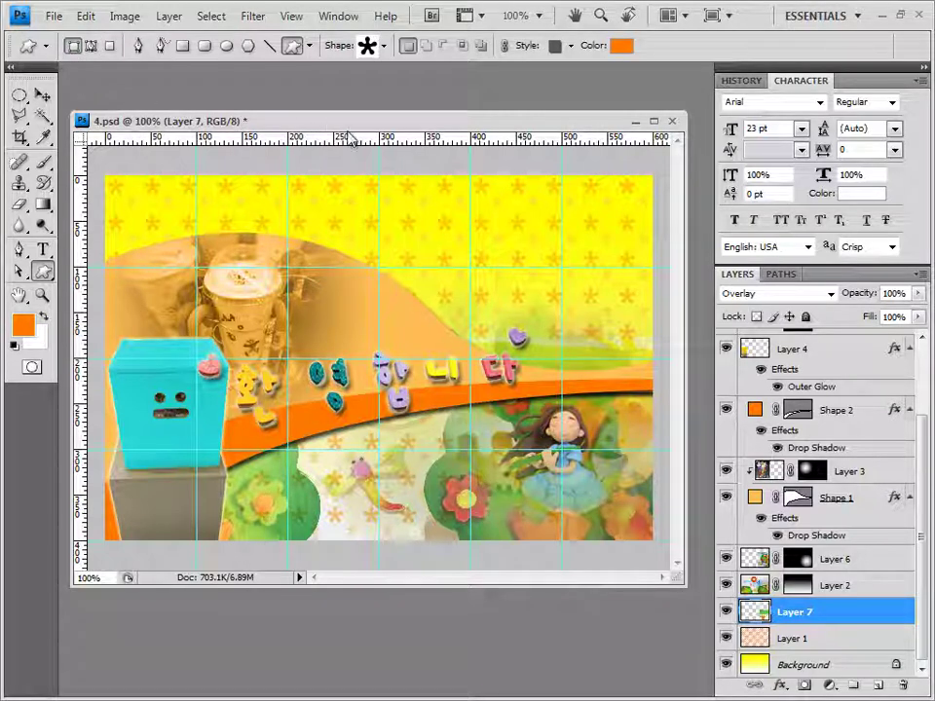
click(386, 47)
click(473, 77)
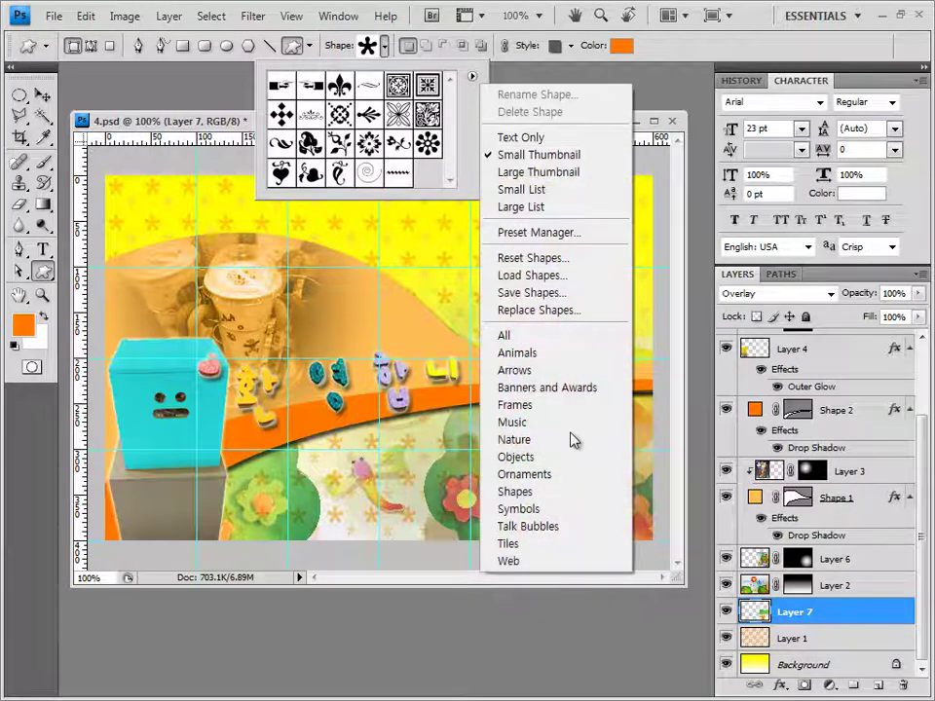
click(570, 508)
click(397, 280)
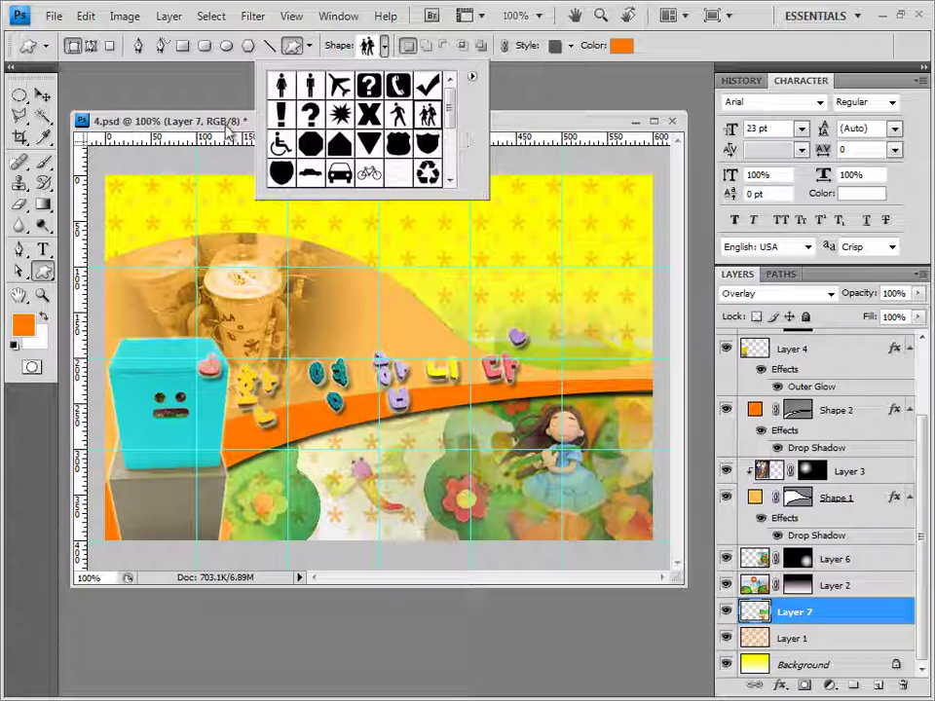
double_click(430, 120)
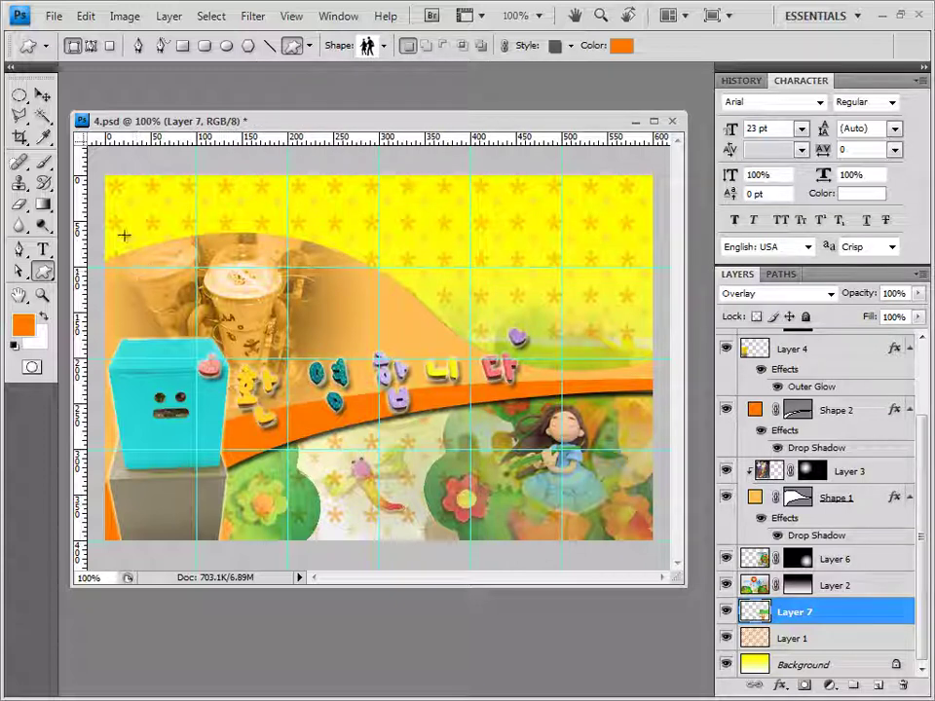
drag(124, 236, 203, 346)
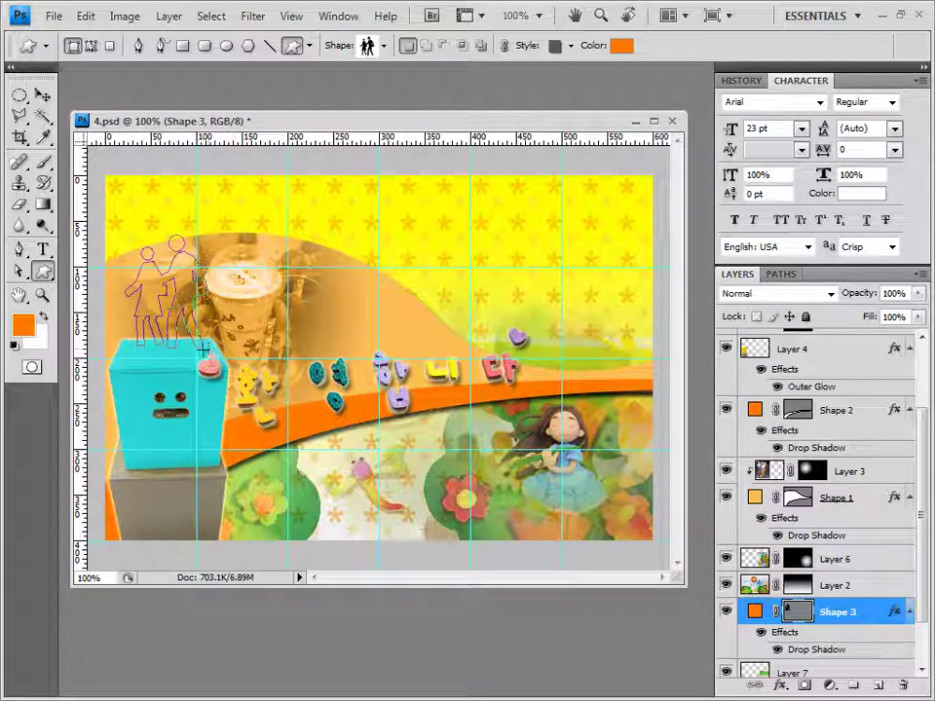
Remove the layer style from the walking-pair shape and move its layer to the top of the layer stack
click(571, 46)
click(469, 86)
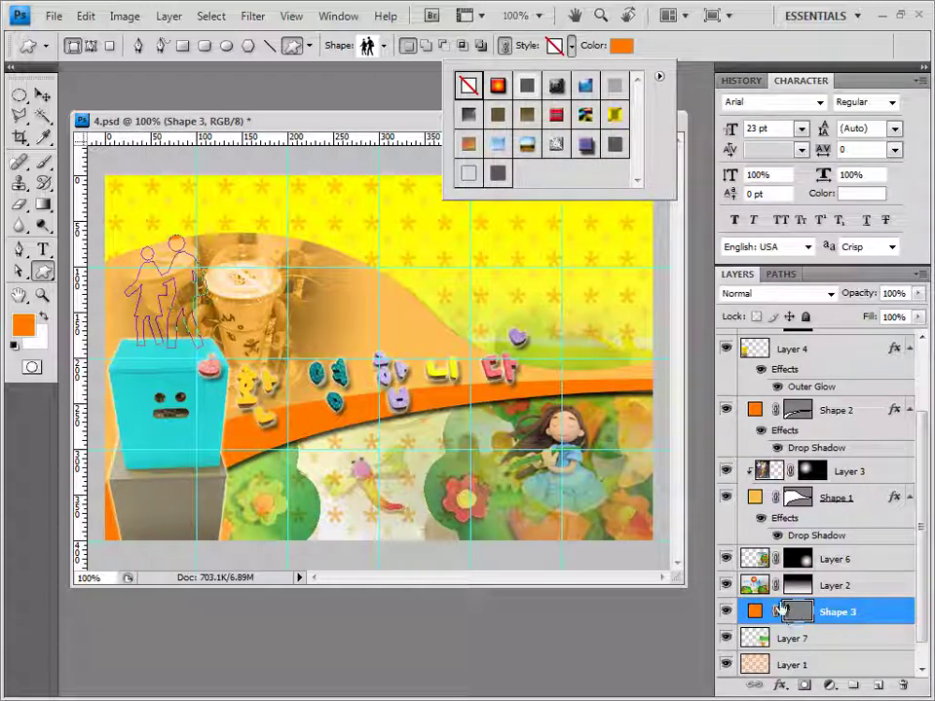
click(813, 609)
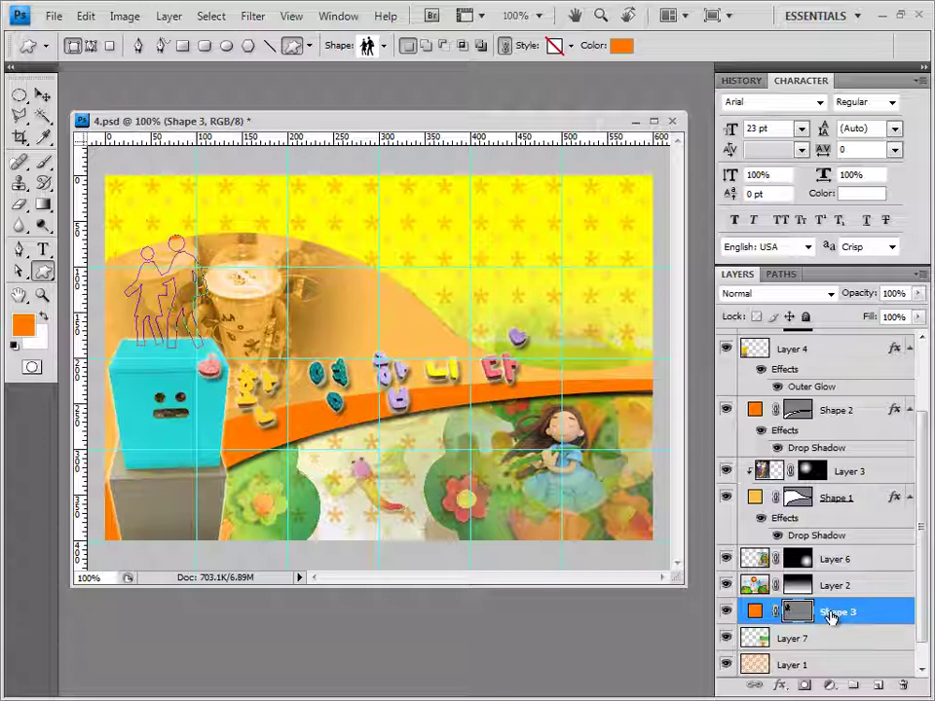
drag(830, 616, 817, 336)
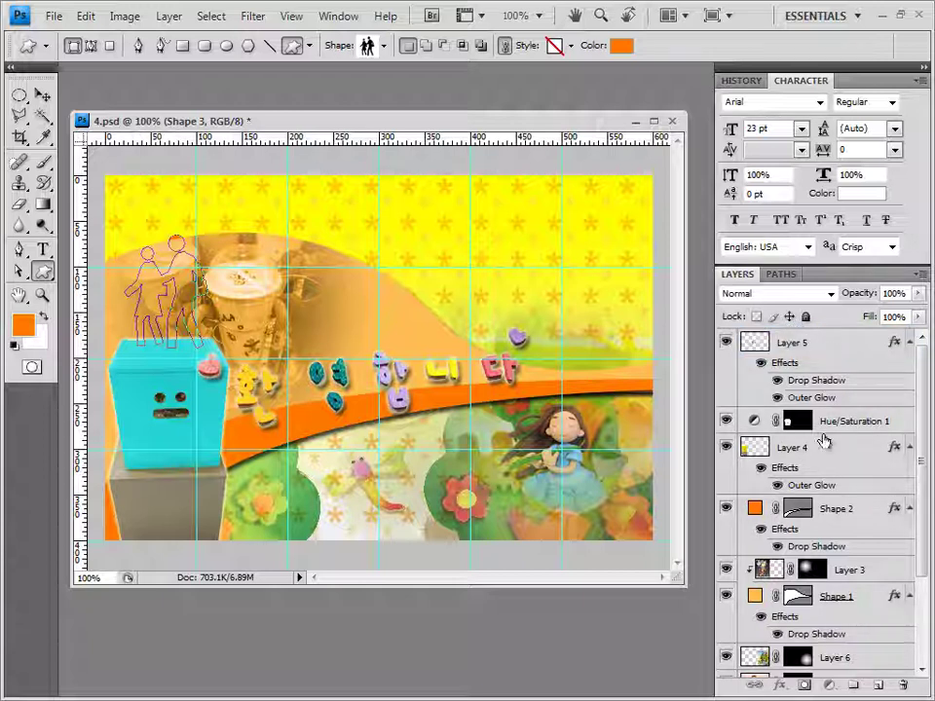
drag(918, 437, 923, 501)
drag(831, 591, 823, 386)
scroll(776, 535, up, 3)
drag(824, 508, 812, 328)
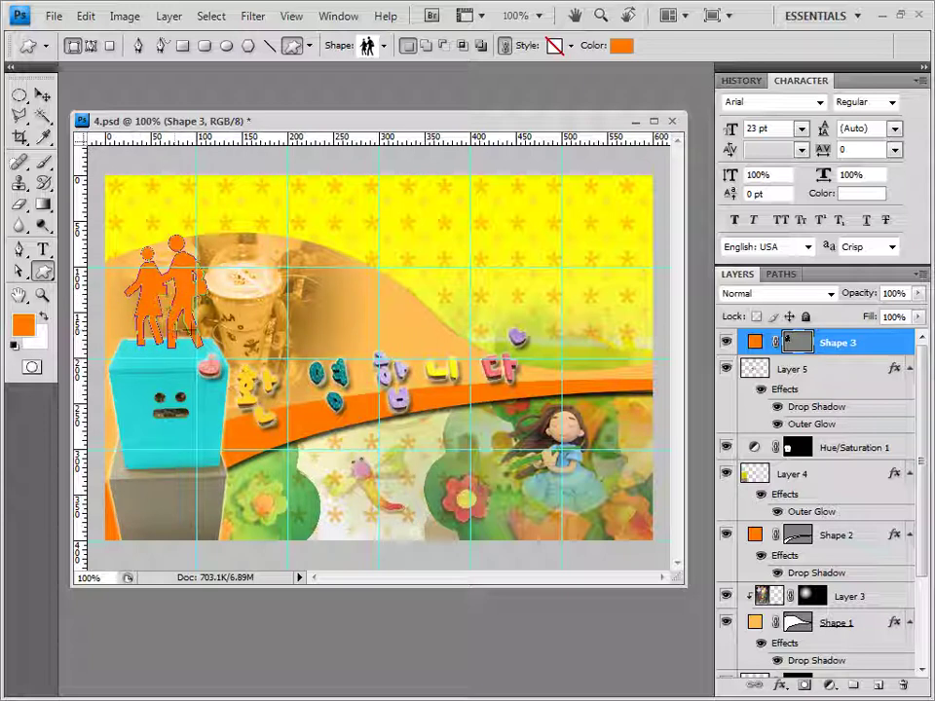
Add a Gradient Overlay to the walking-pair shape and set the gradient's starting colour stop to #ff0054
click(784, 686)
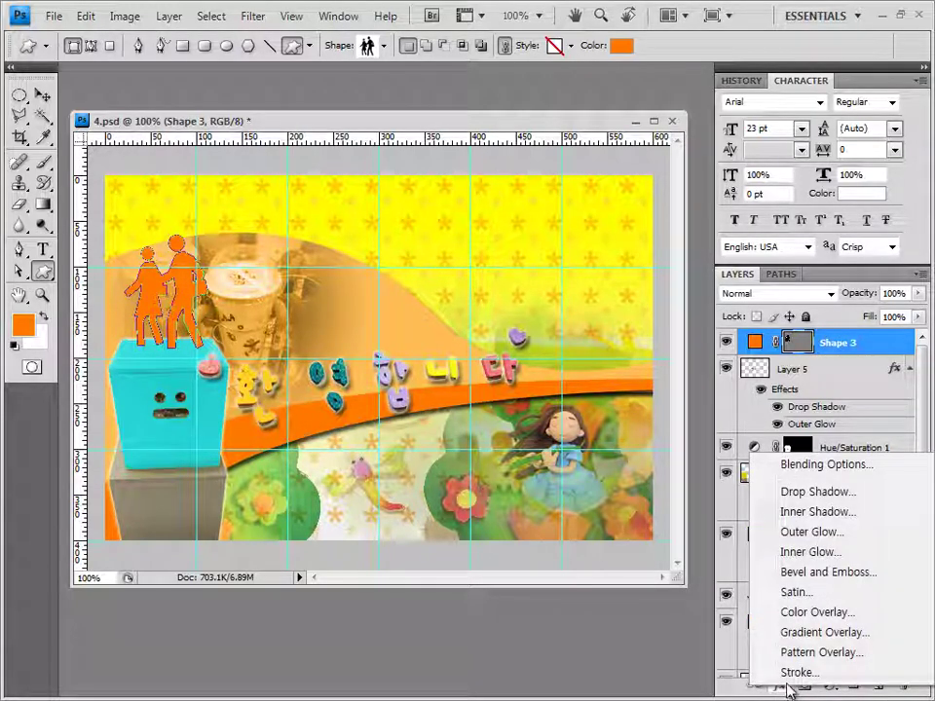
click(825, 633)
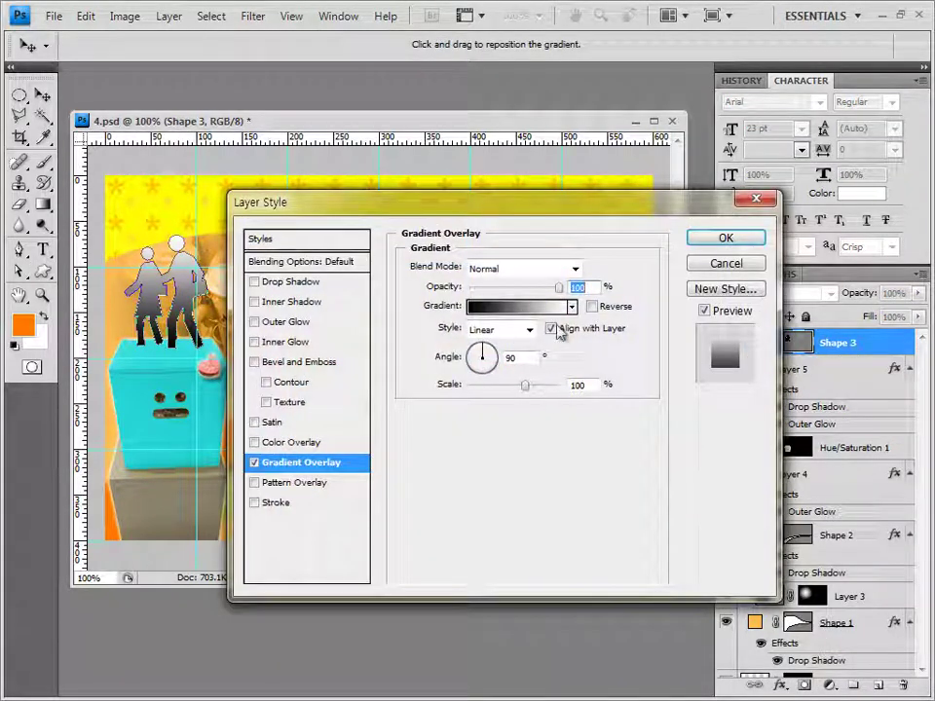
click(516, 307)
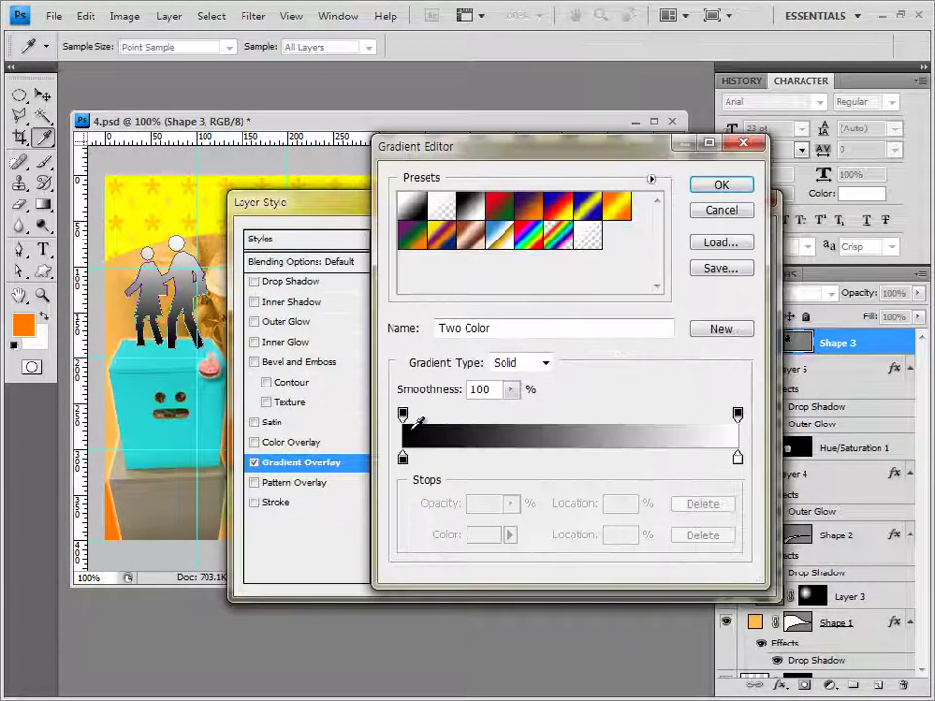
click(402, 458)
double_click(404, 459)
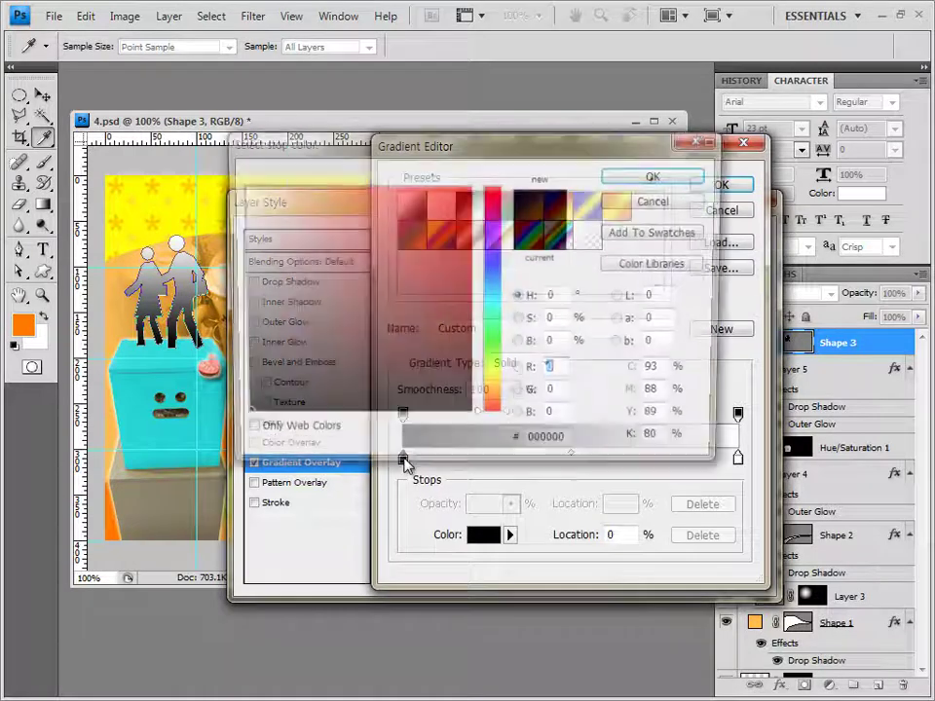
drag(551, 445, 515, 444)
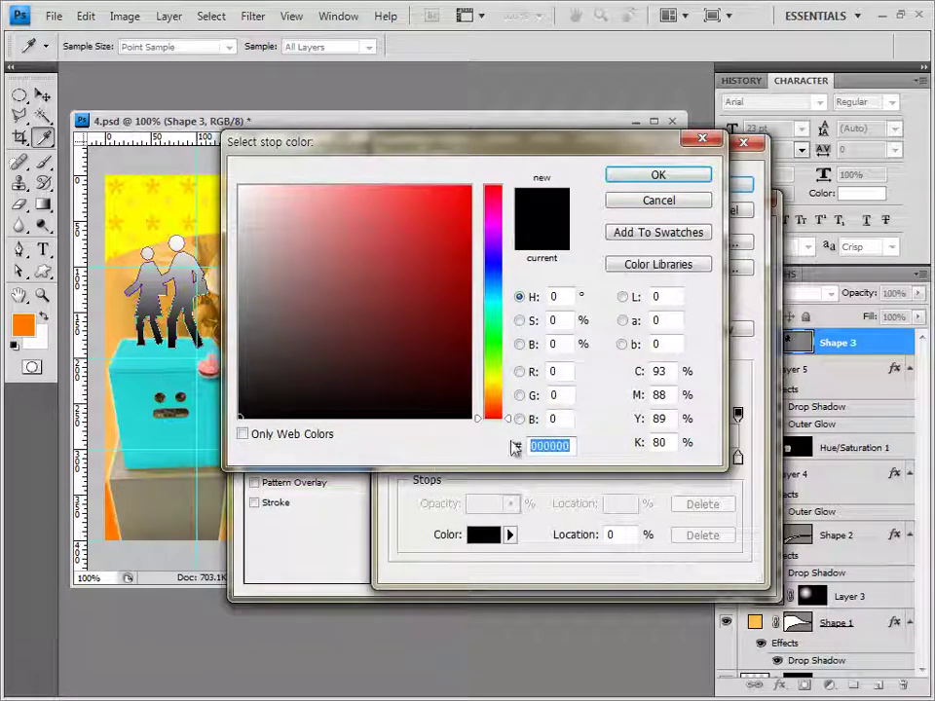
text(ff0054)
click(677, 180)
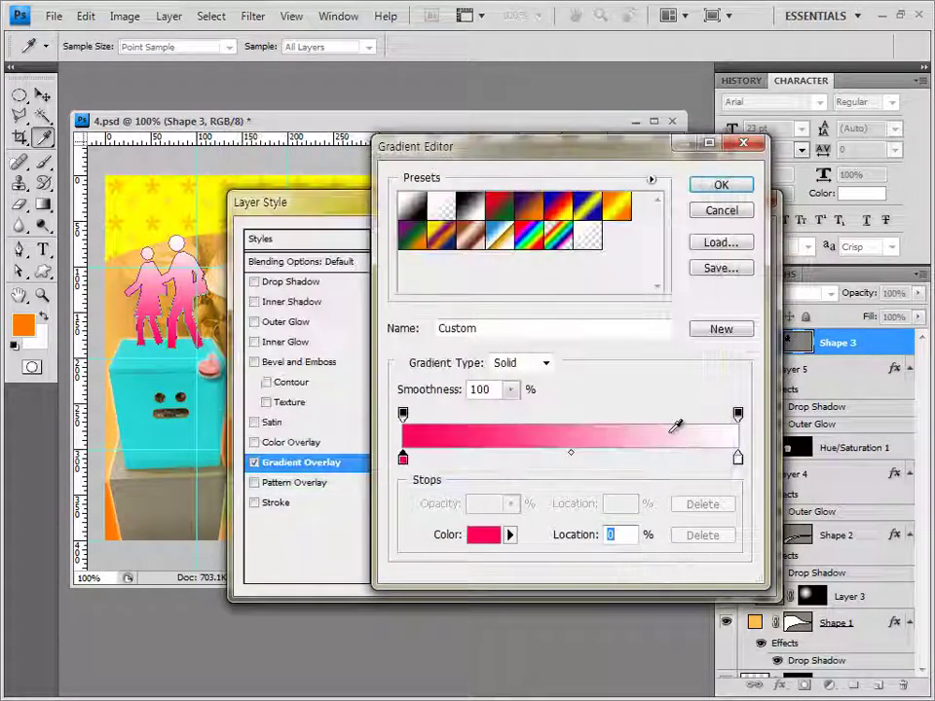
Accept white (#ffffff) as the gradient's end colour and add an Outer Glow to the walking-pair shape
double_click(737, 460)
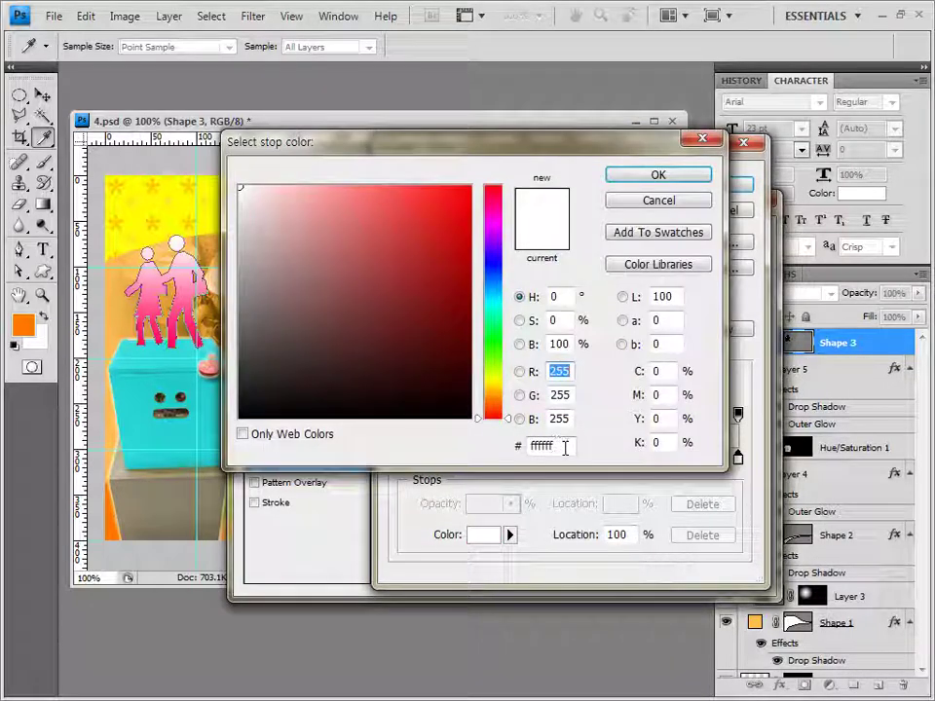
click(680, 181)
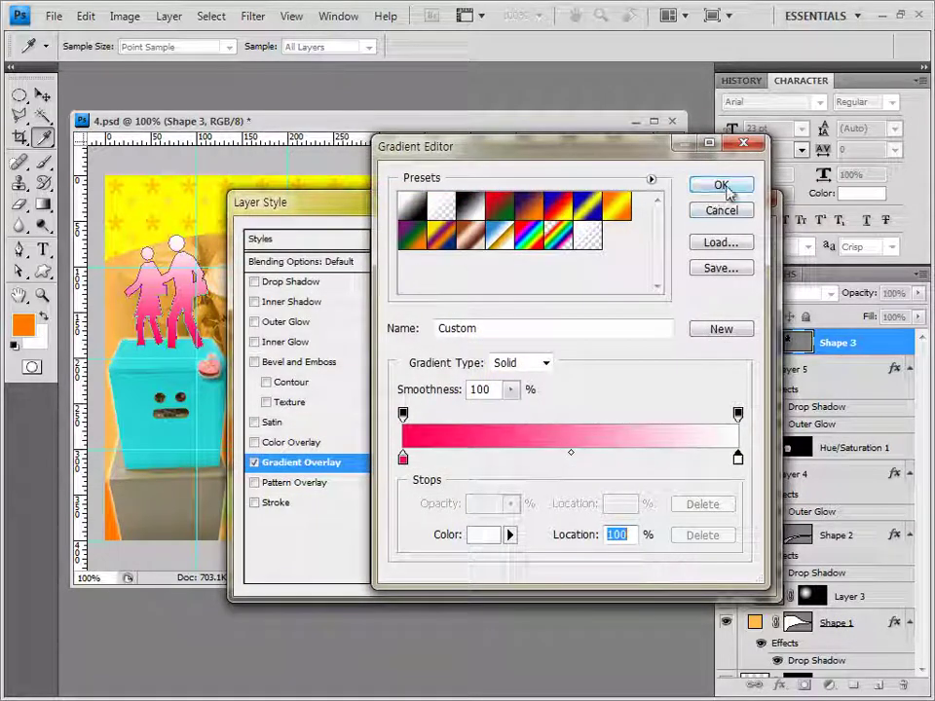
click(722, 185)
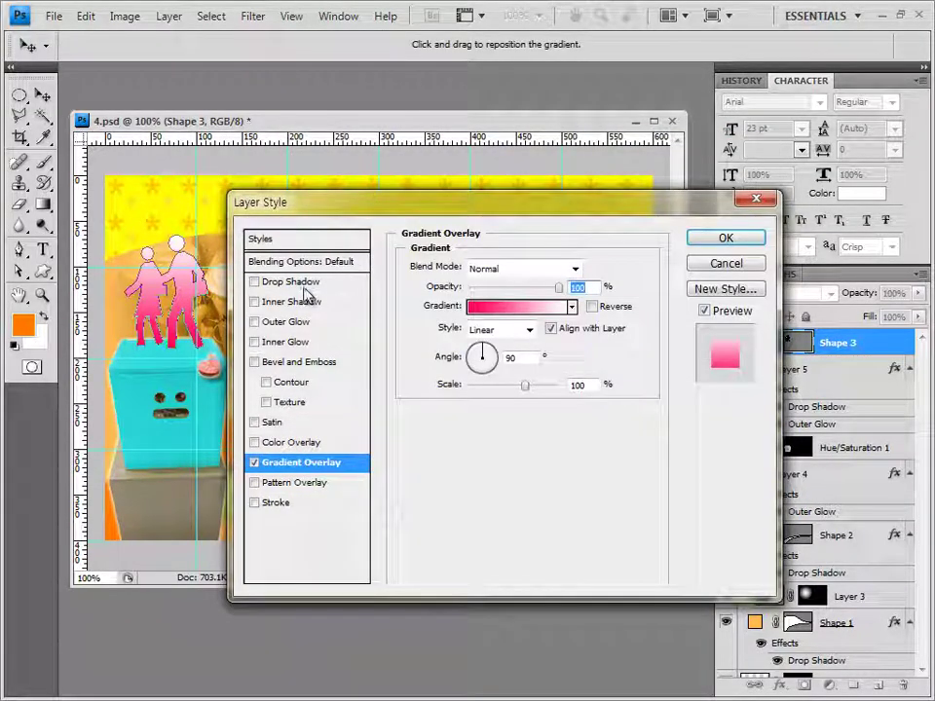
click(287, 322)
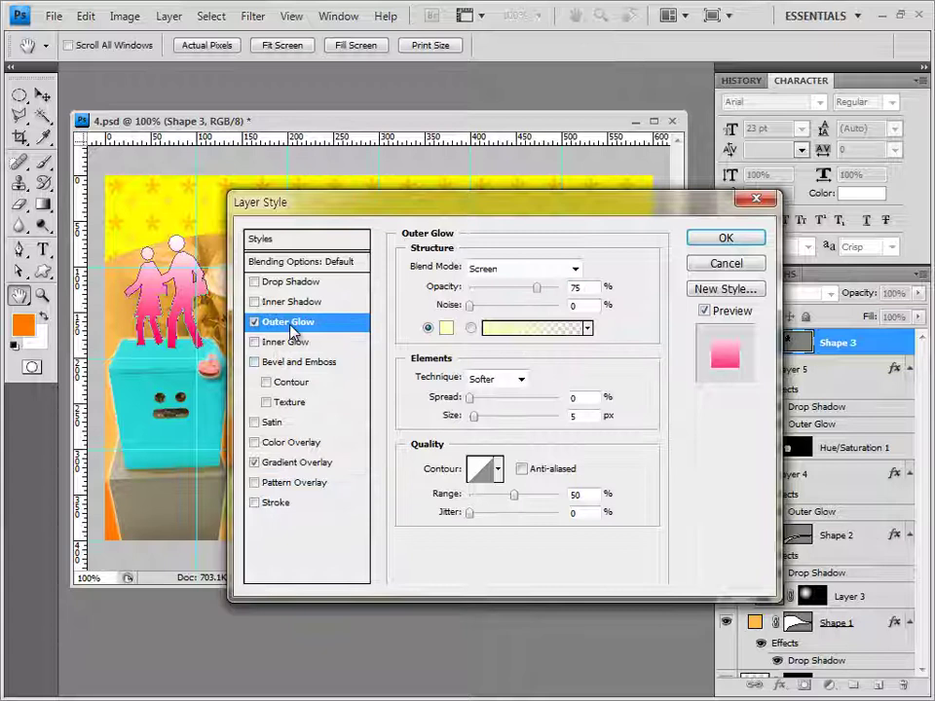
click(736, 240)
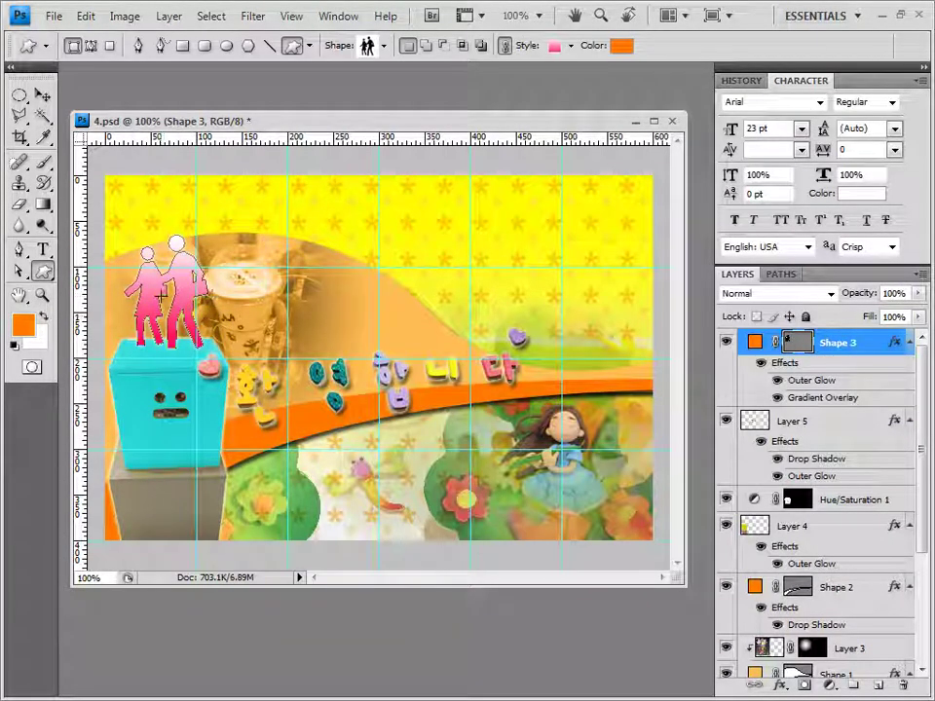
Flip the walking-pair shape on the box horizontally and step back two history states
key(ctrl+t)
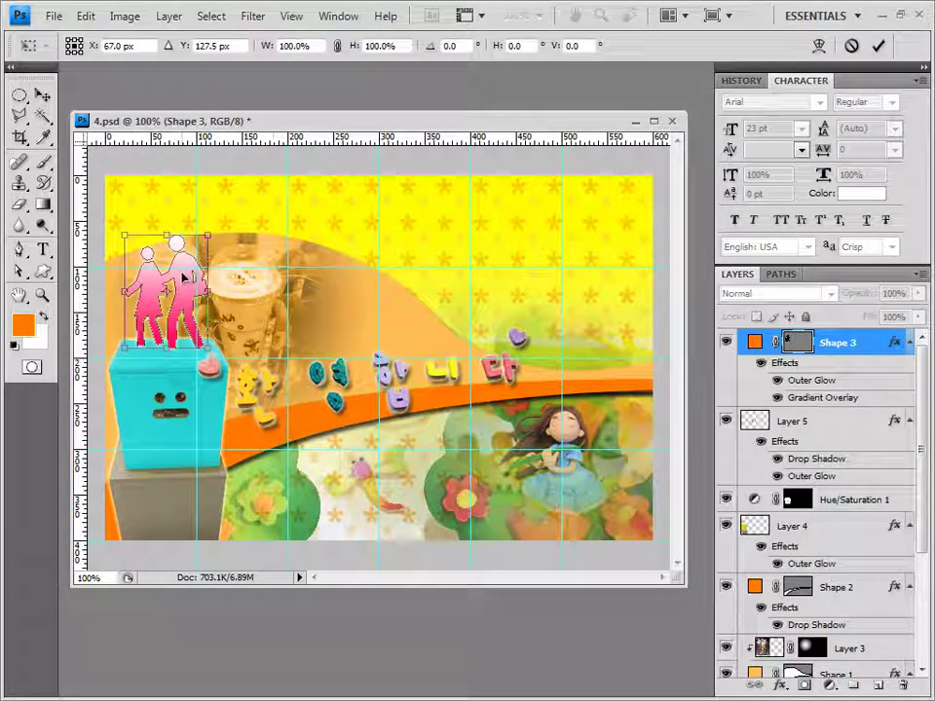
right_click(185, 264)
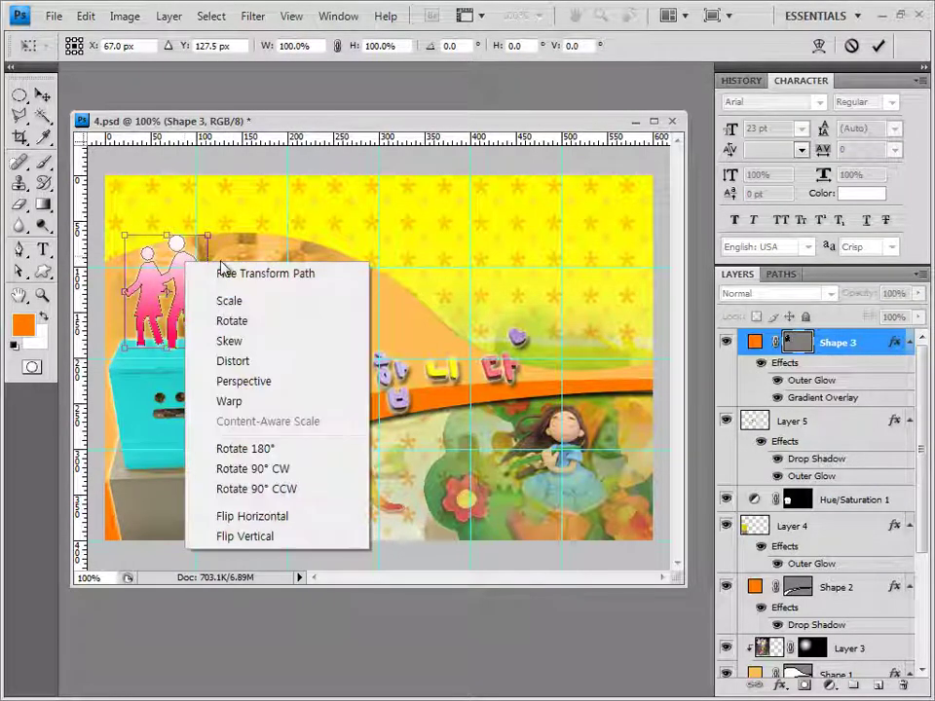
click(309, 513)
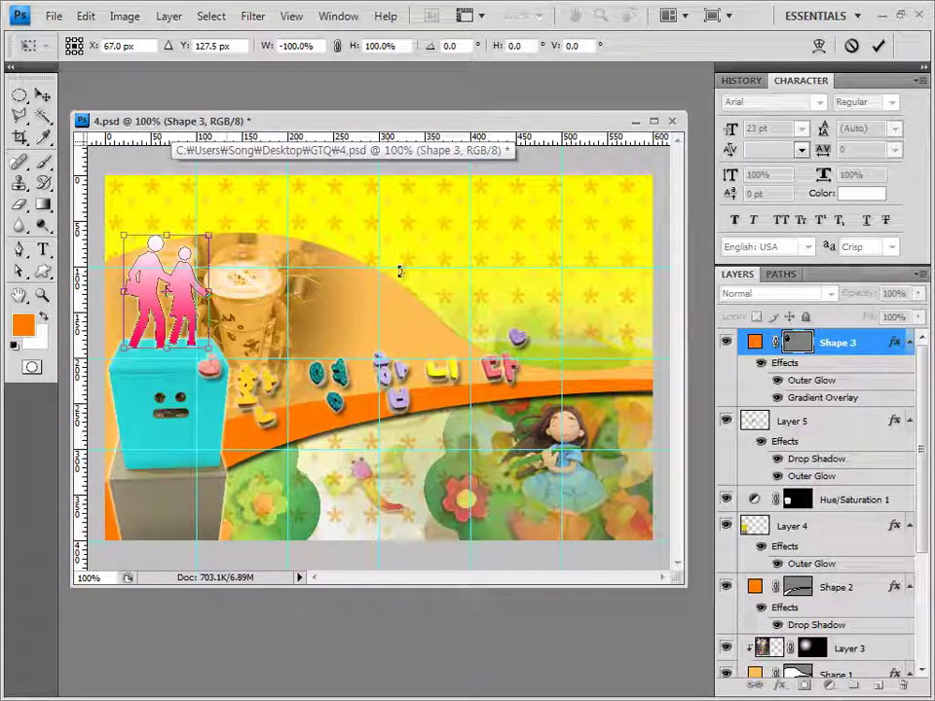
key(Return)
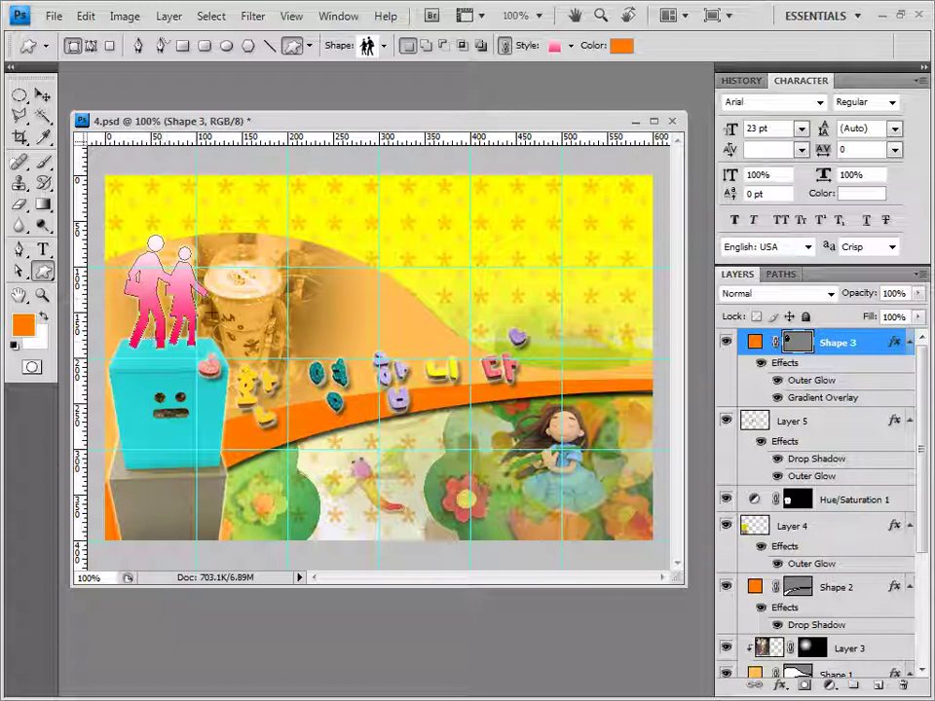
key(ctrl+alt+z)
key(ctrl+alt+z)
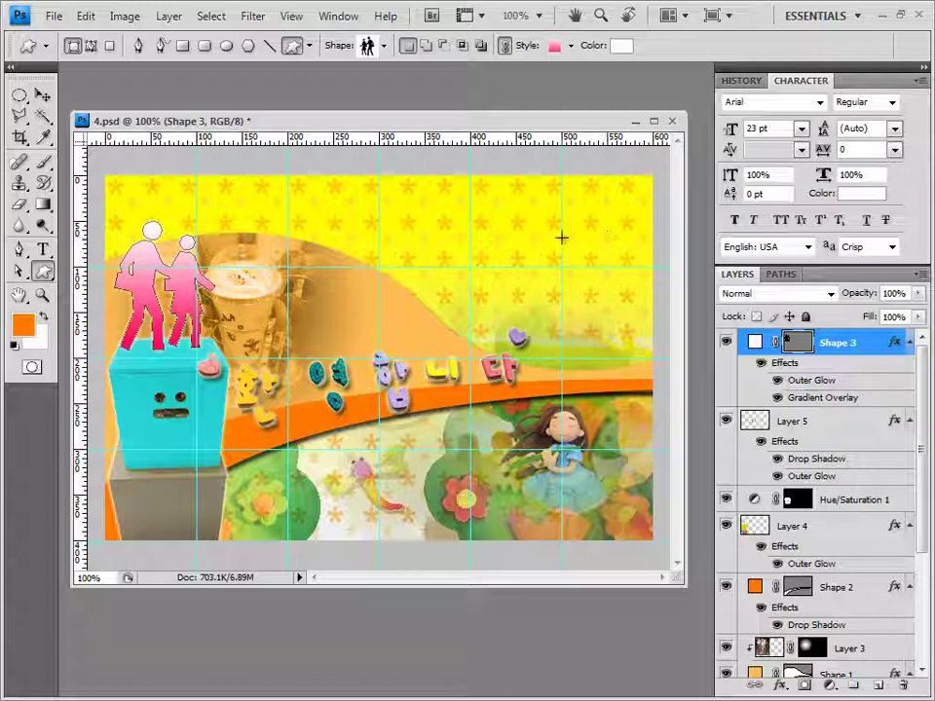
Draw the butterfly custom shape from the Nature set, about 50 px wide, above the cup picture
click(384, 46)
click(473, 77)
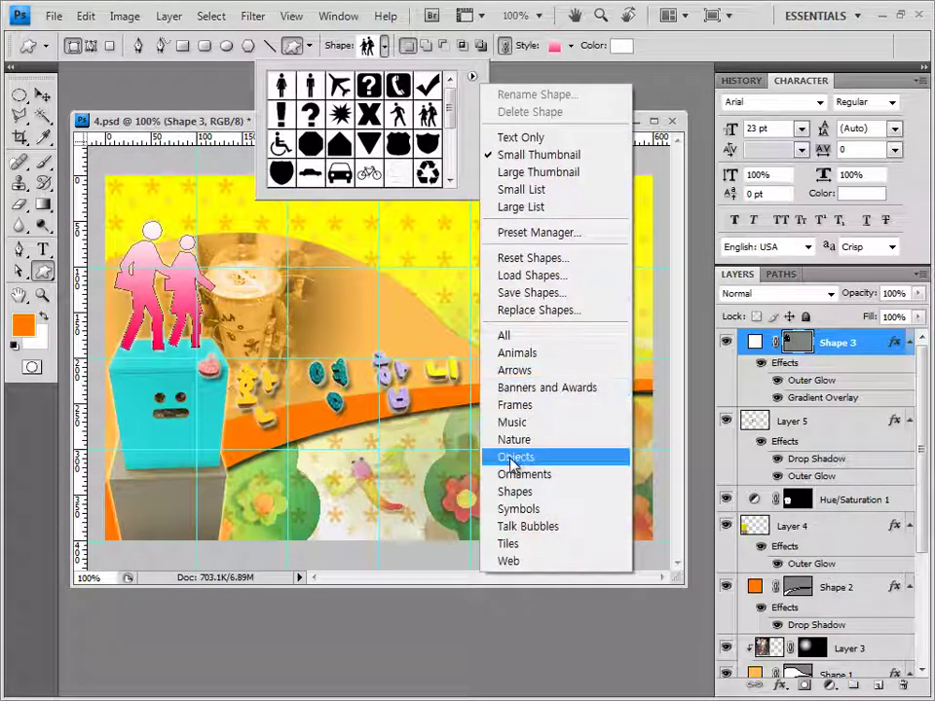
click(514, 439)
click(395, 276)
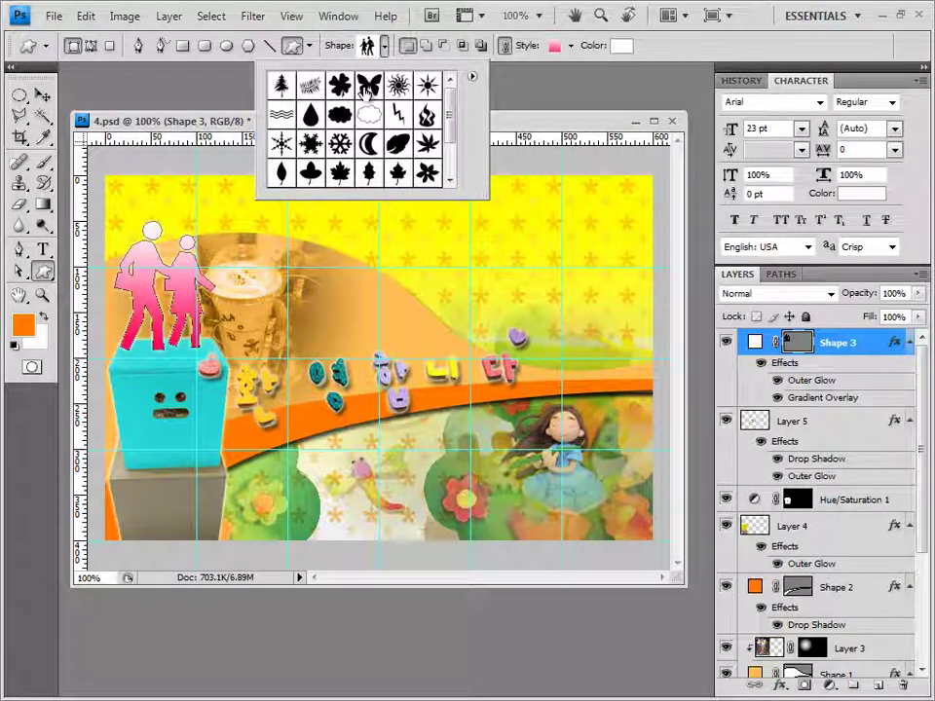
click(368, 87)
click(231, 122)
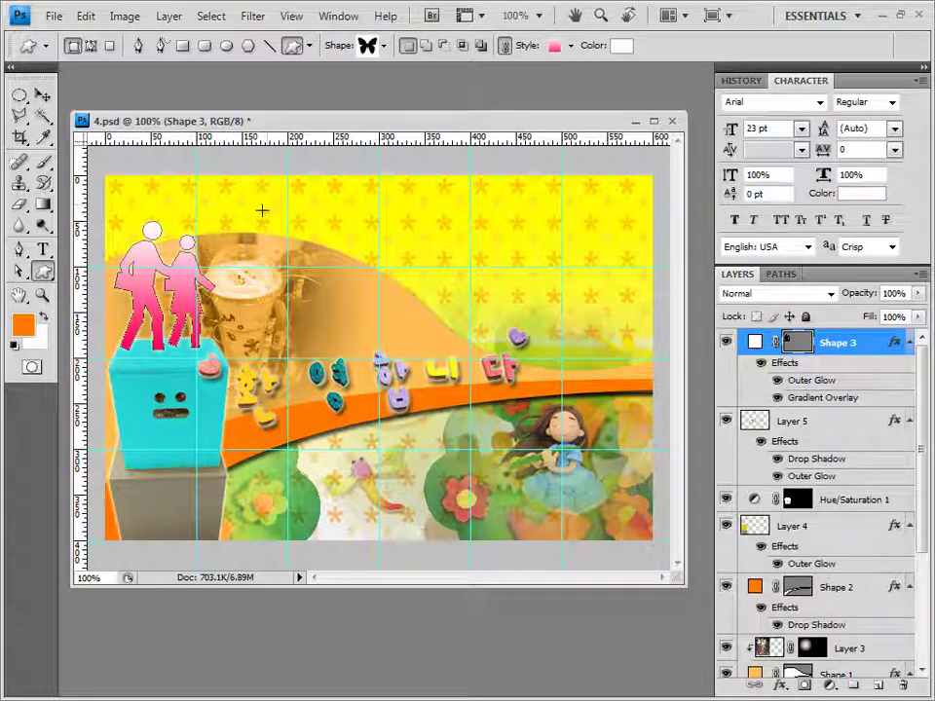
drag(261, 204, 306, 261)
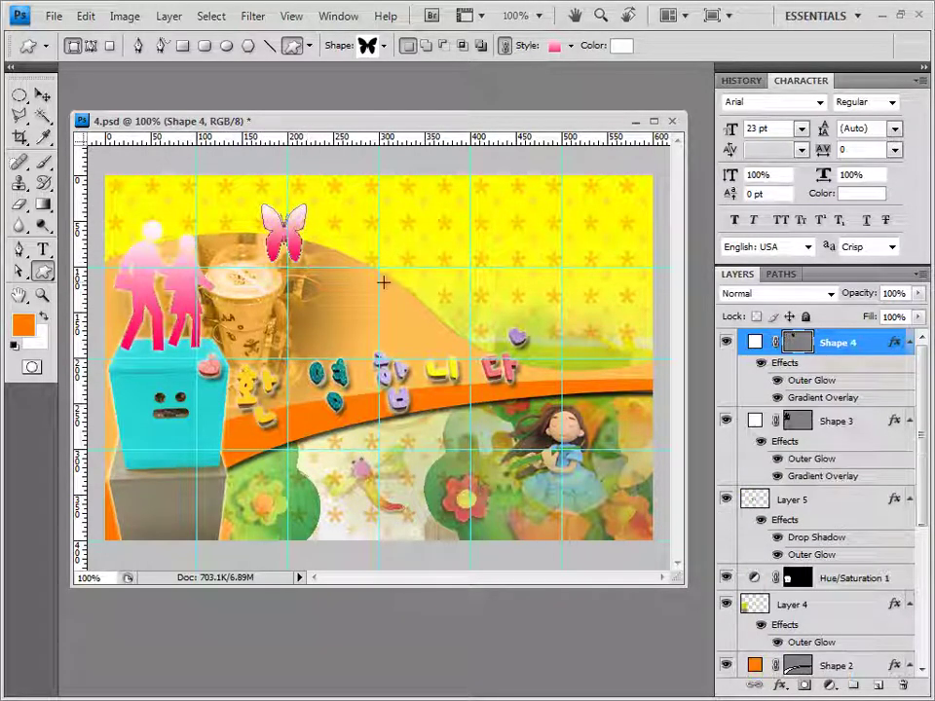
Remove the layer style from the butterfly shape and confirm white (#ffffff) as its fill colour
click(570, 47)
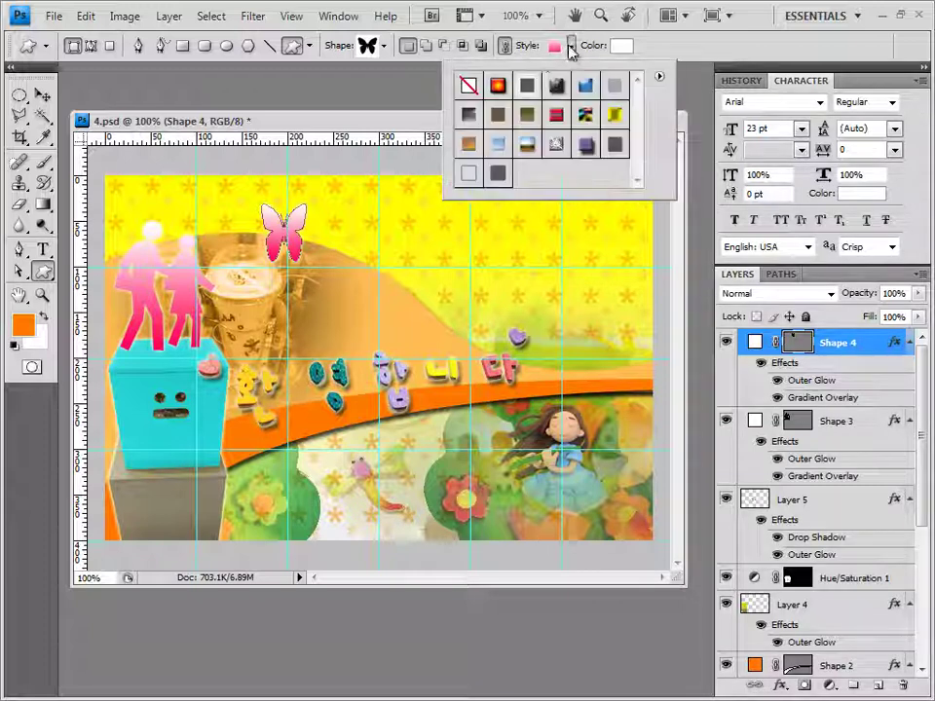
click(468, 85)
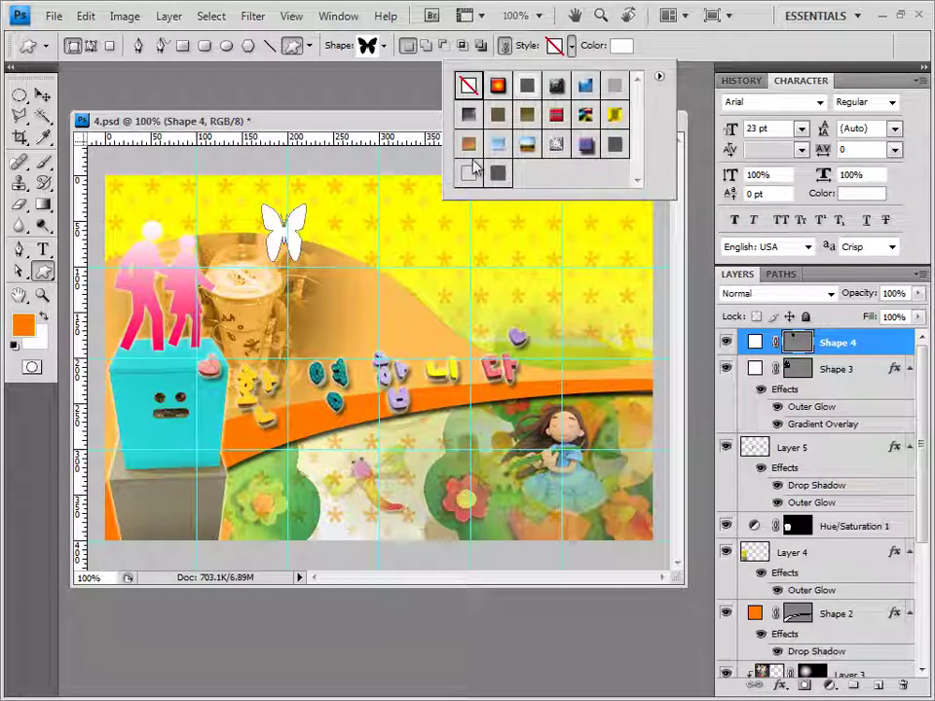
click(678, 49)
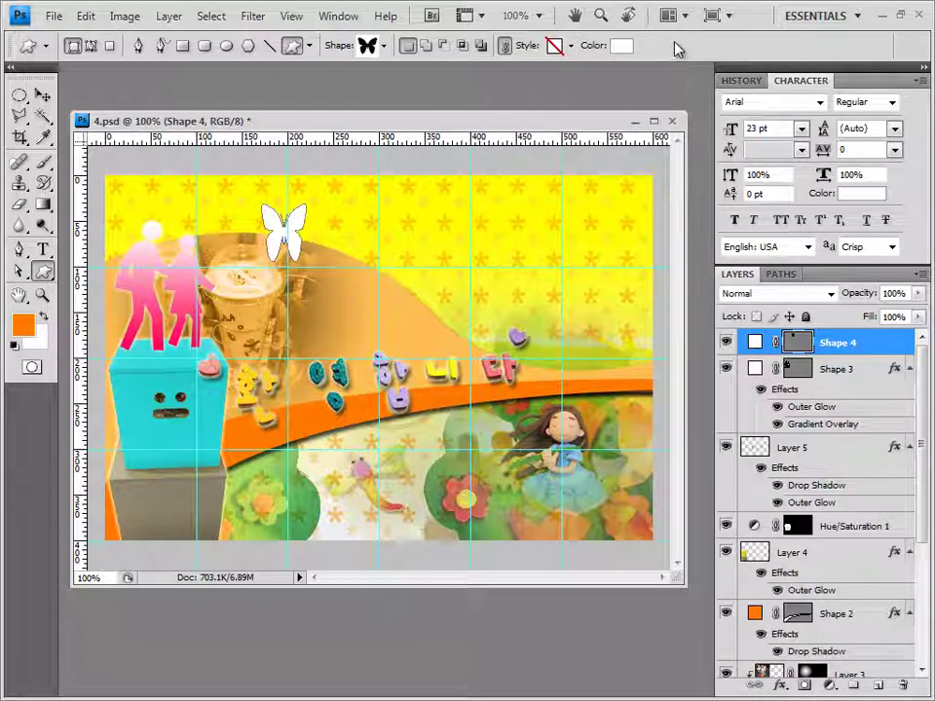
click(620, 46)
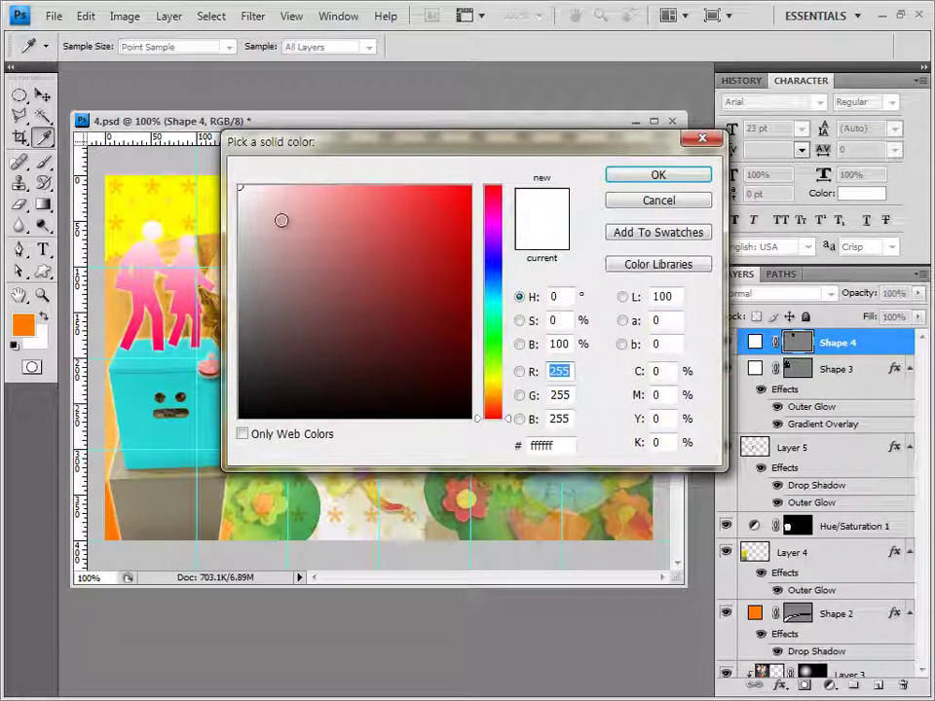
click(658, 176)
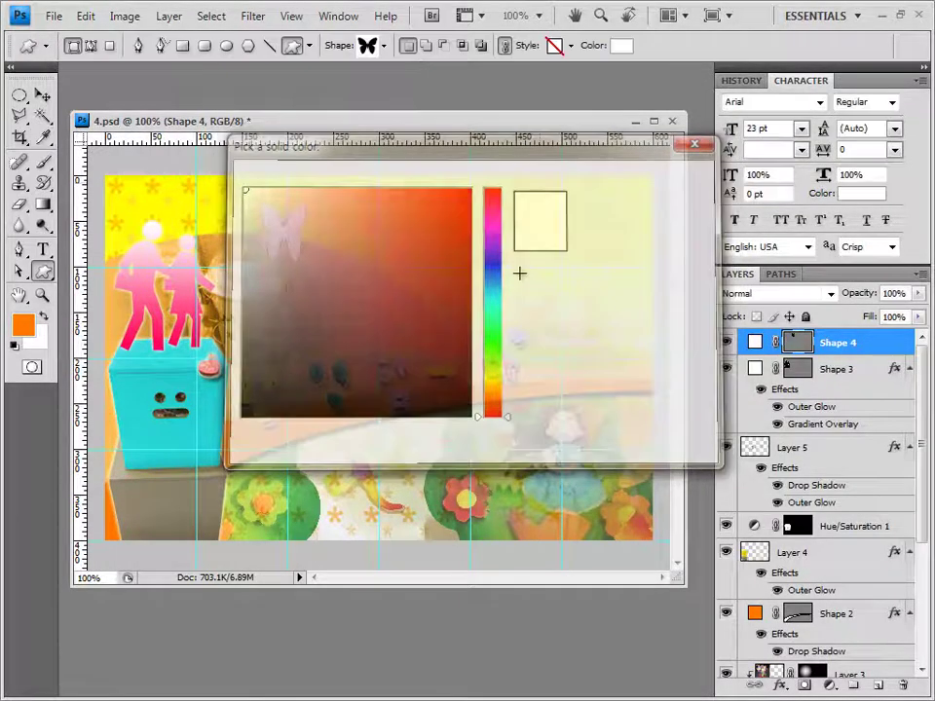
Add a default Drop Shadow to the butterfly shape and scale it down to about 30 px wide
click(779, 686)
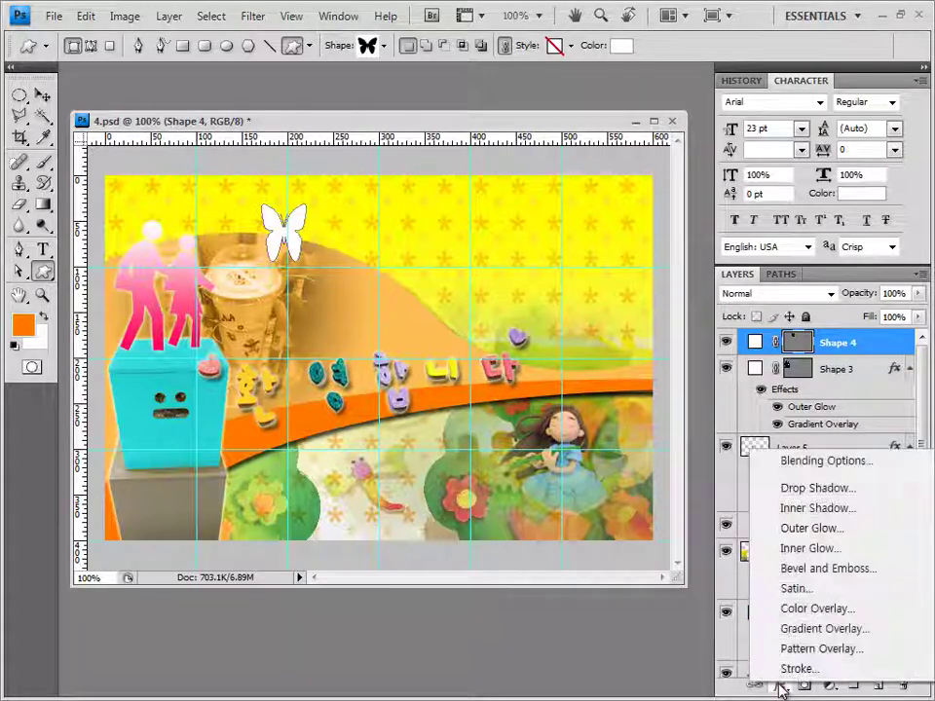
click(818, 487)
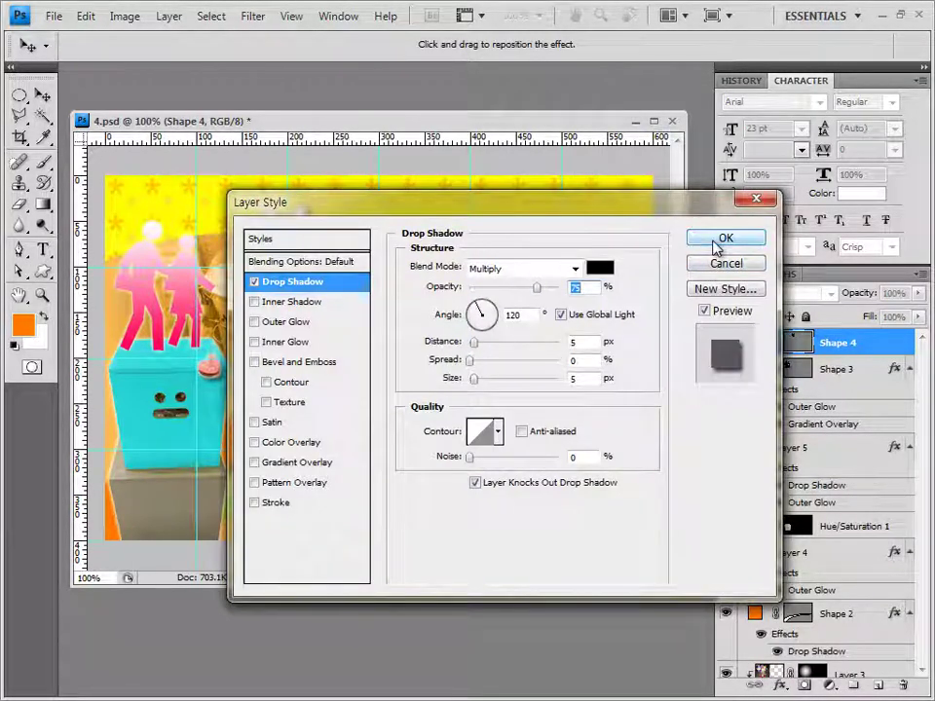
click(718, 244)
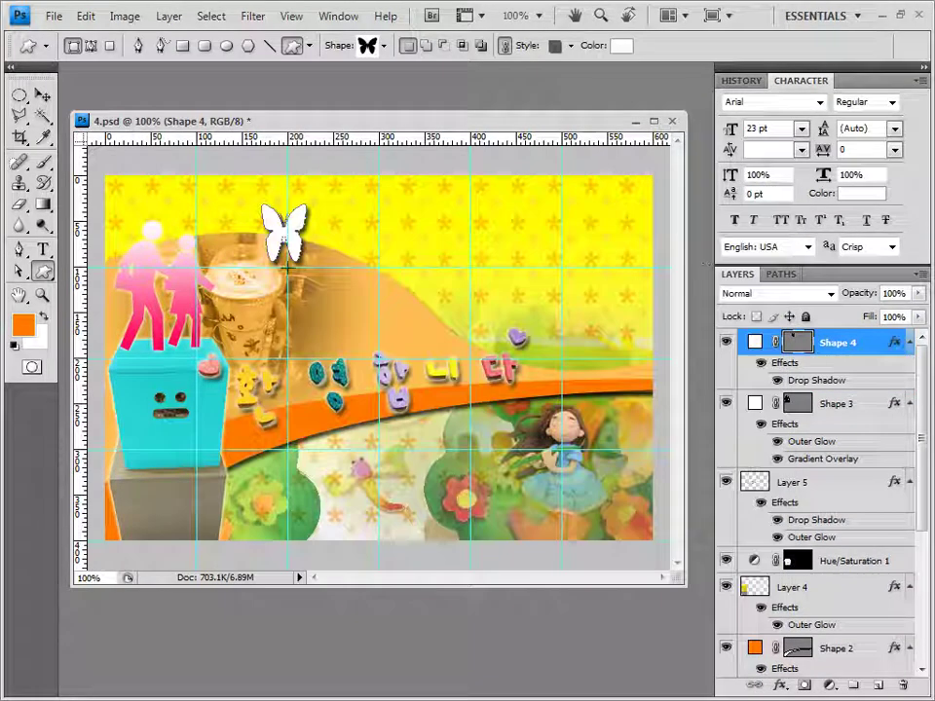
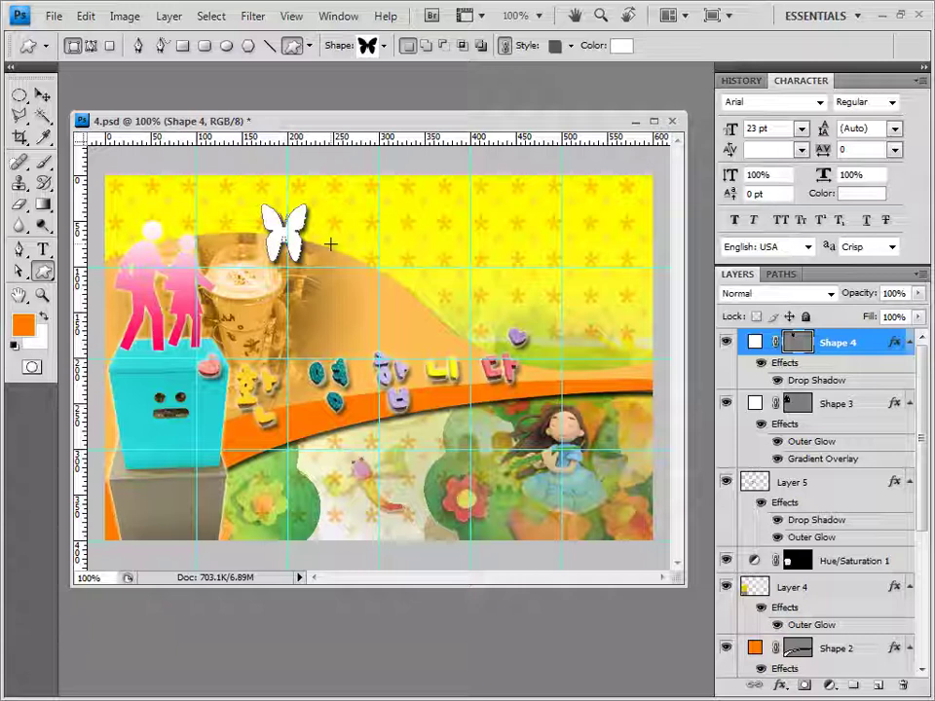
drag(331, 243, 329, 243)
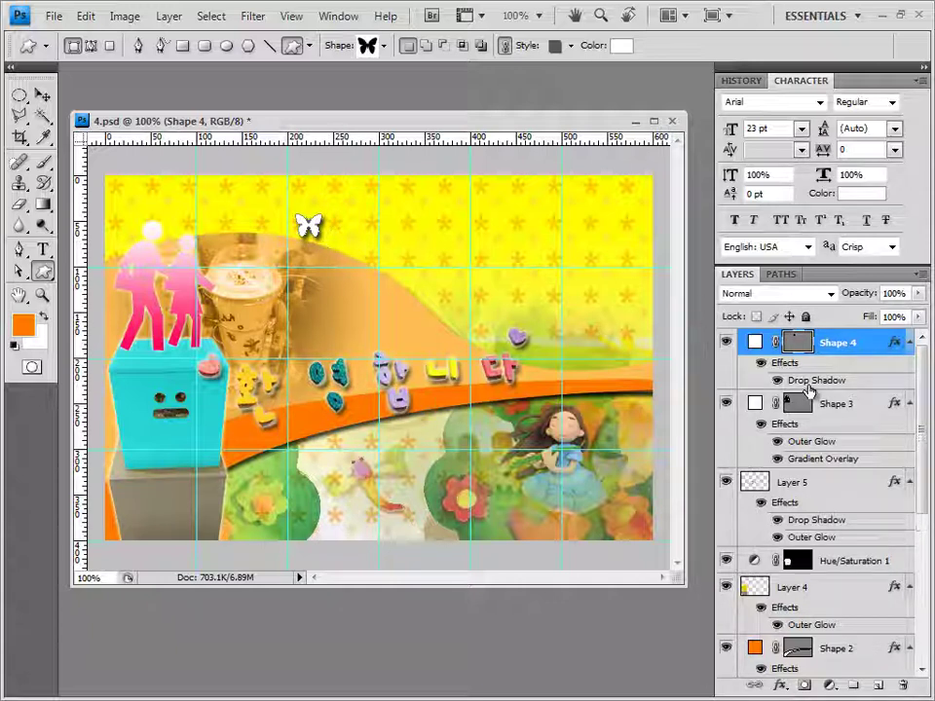
Duplicate the small butterfly twice and place the copies in an evenly spaced horizontal row beside the original
key(ctrl+j)
key(v)
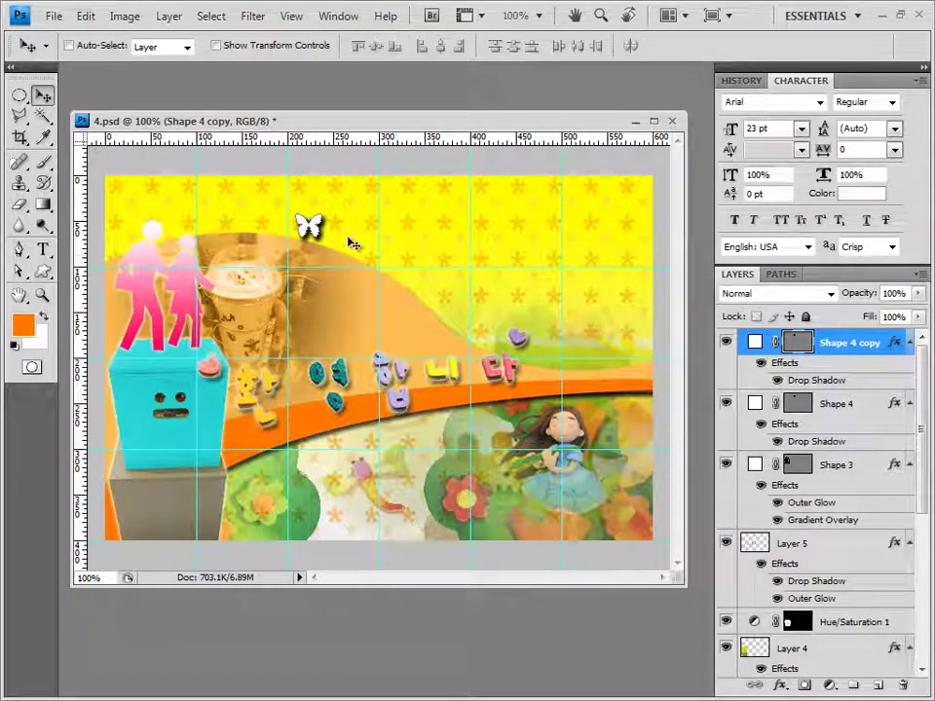
drag(312, 230, 398, 234)
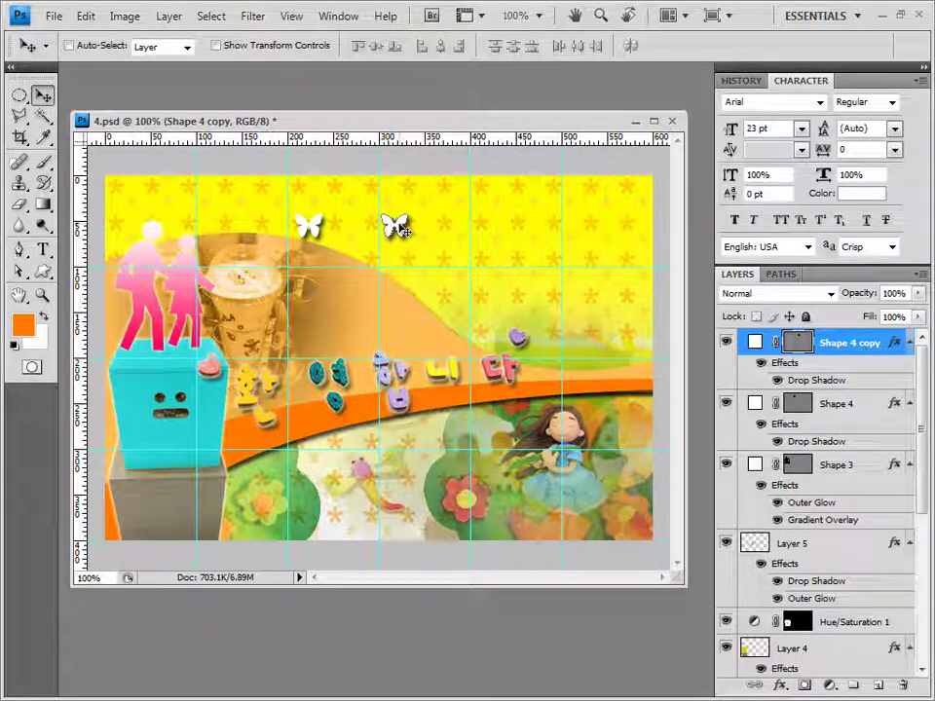
drag(407, 230, 428, 230)
drag(429, 230, 536, 230)
Draw the leafy custom shape from the Ornaments set, about 80 px wide, beside the lower corner of the box
key(u)
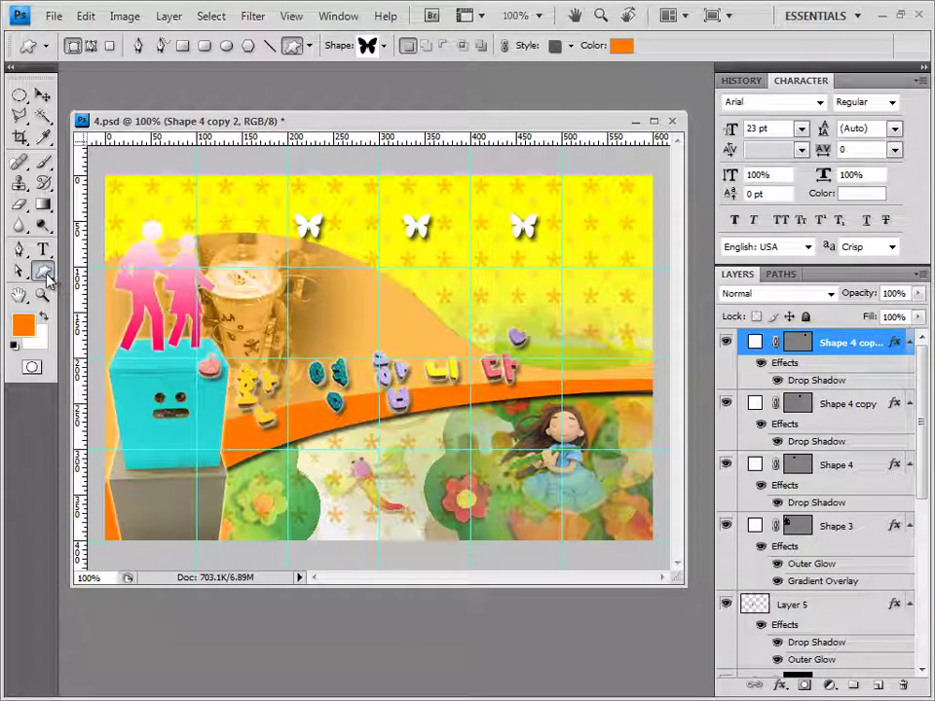
click(385, 45)
click(471, 77)
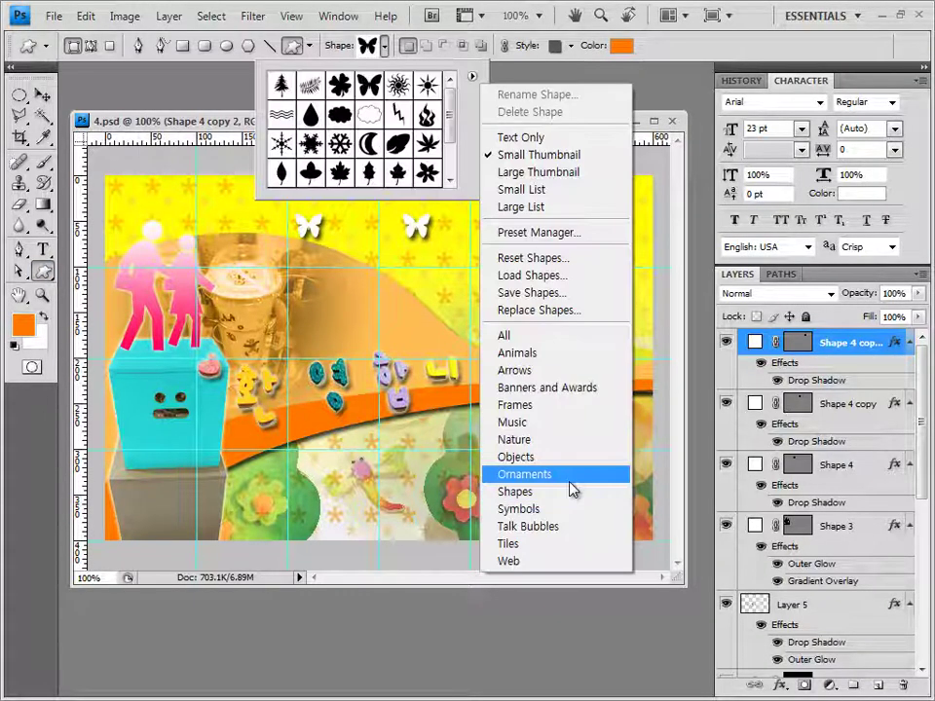
click(570, 488)
click(417, 277)
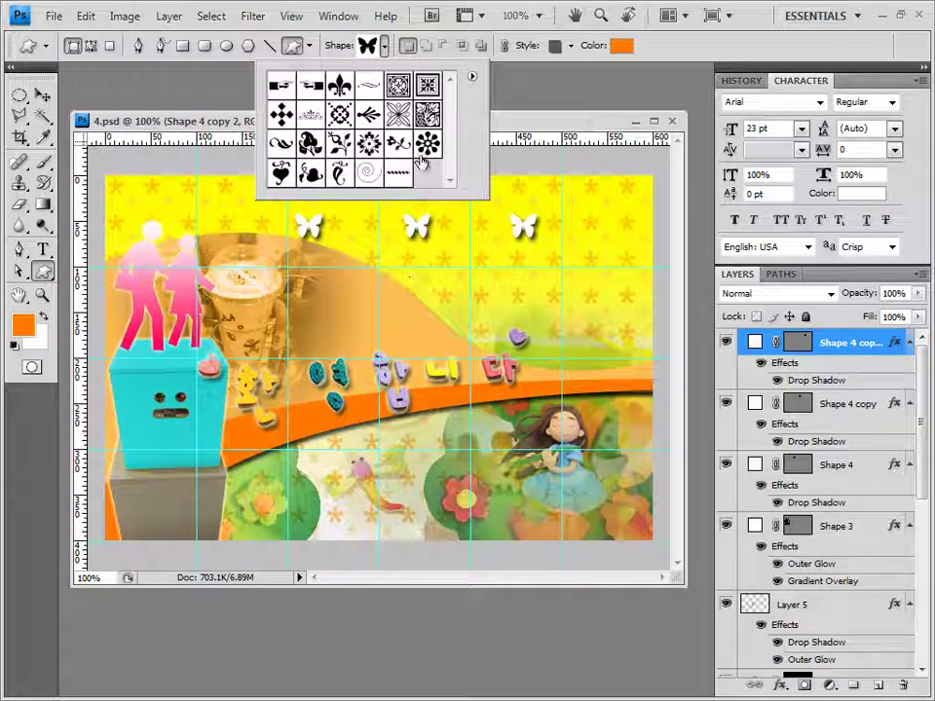
click(310, 144)
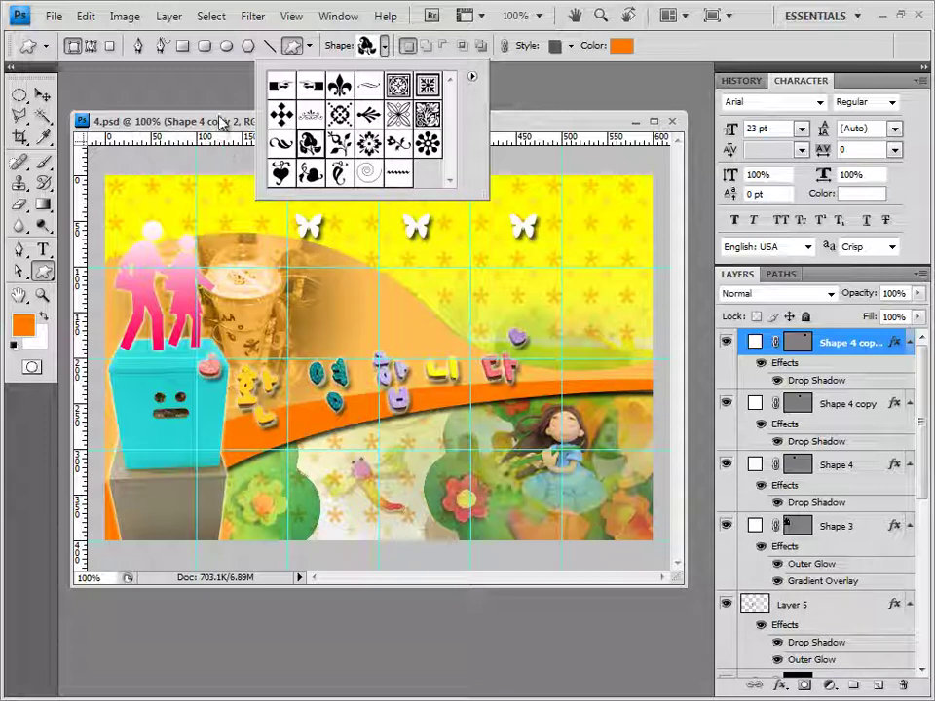
click(165, 90)
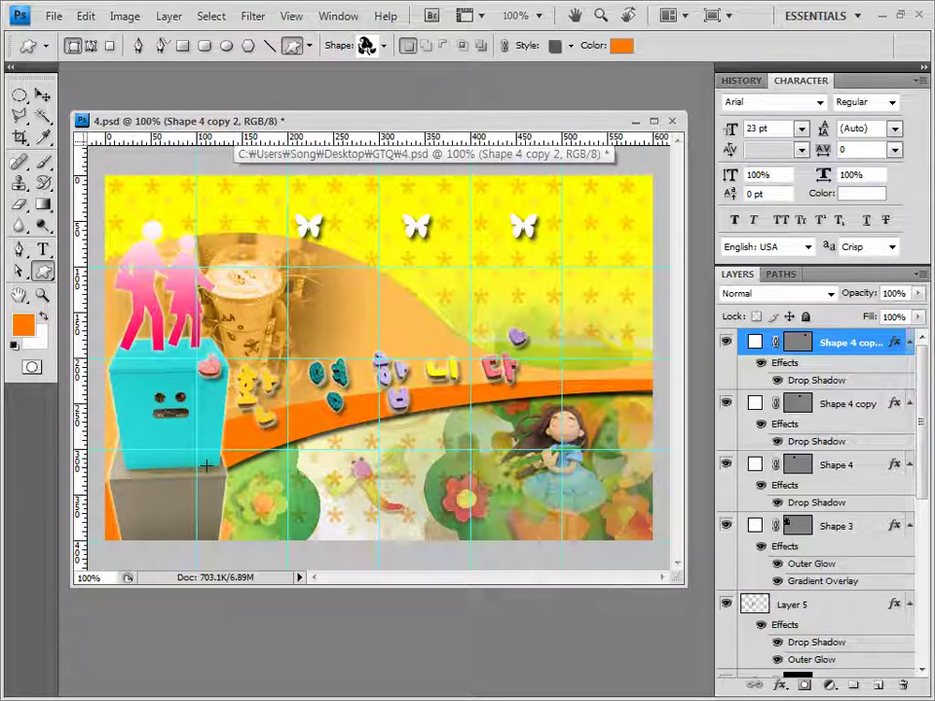
drag(203, 466, 276, 542)
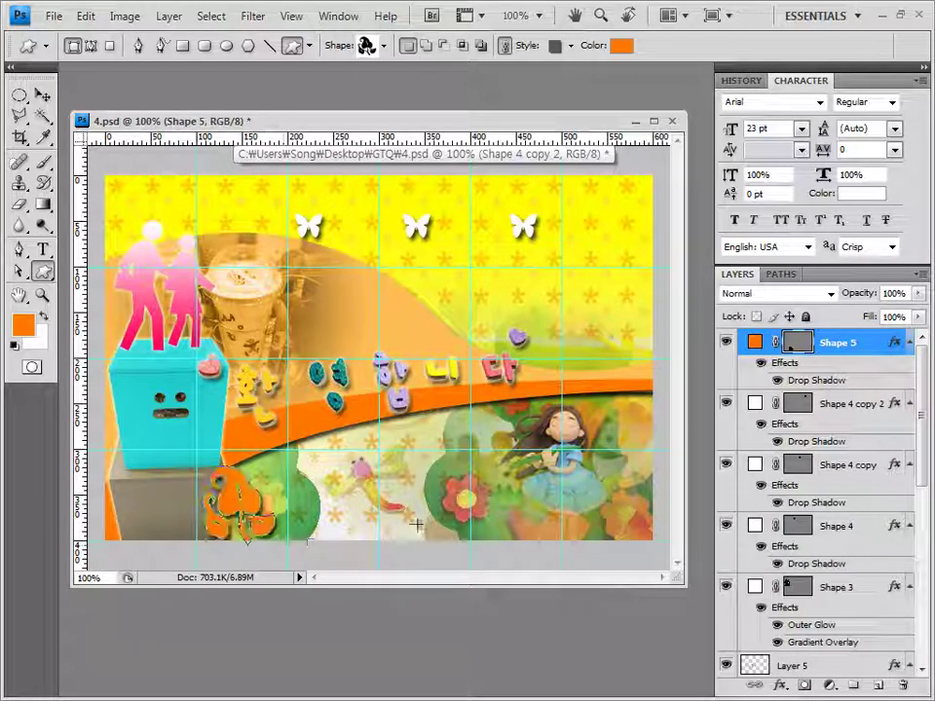
Remove the layer style from the leafy ornament and set its fill colour to #abea00
click(571, 45)
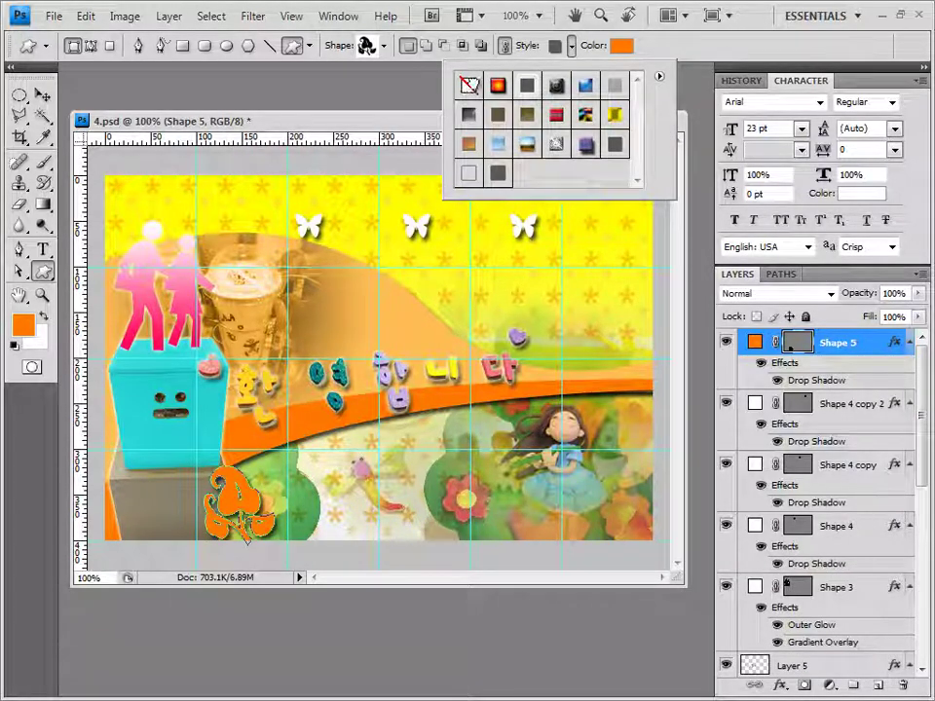
click(469, 87)
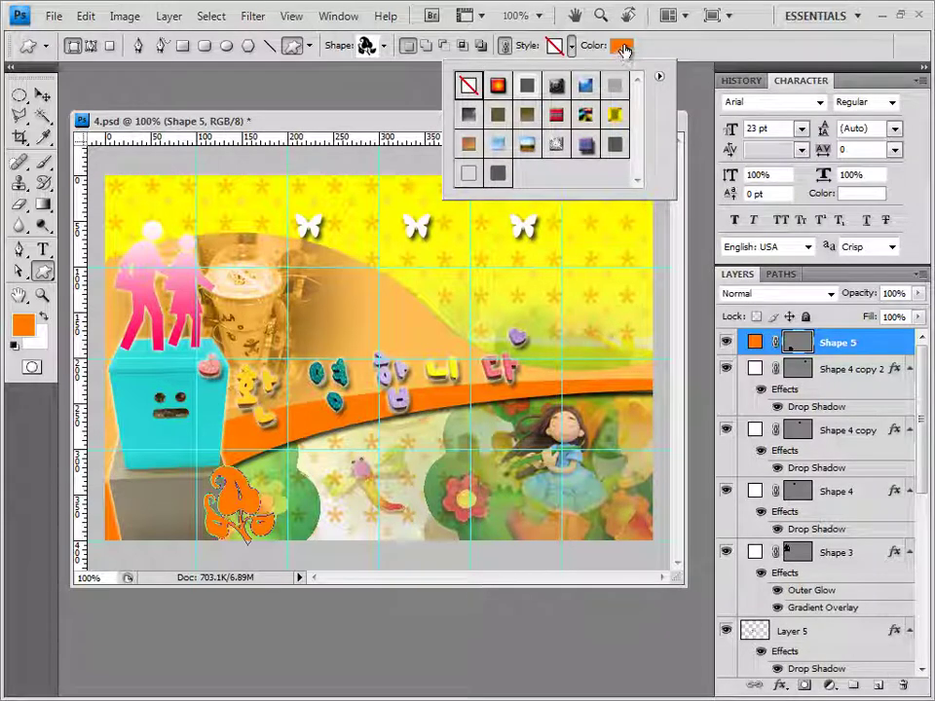
click(622, 45)
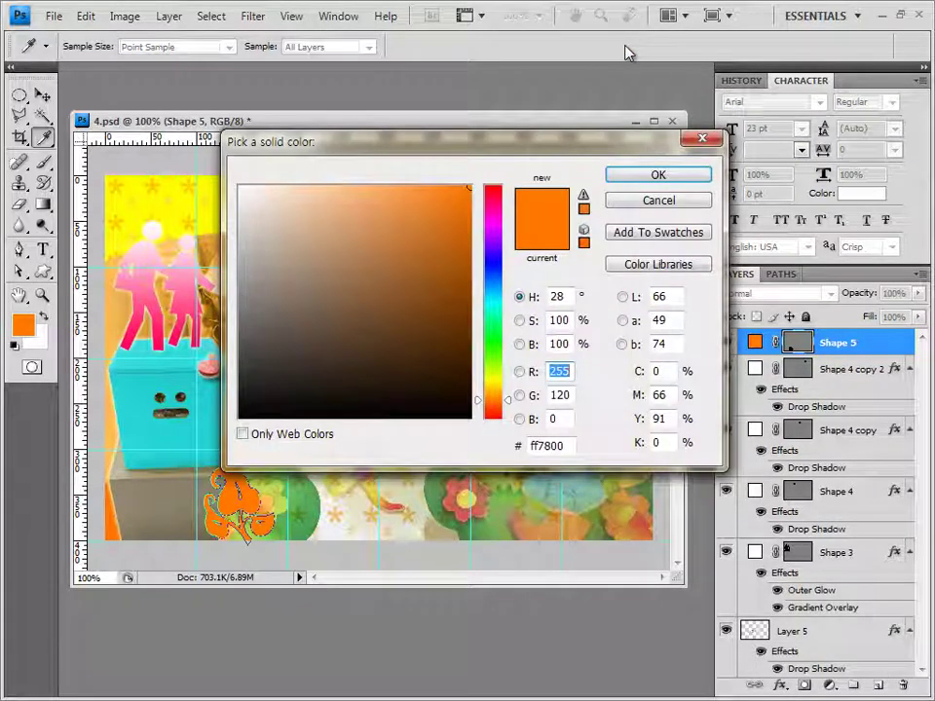
double_click(568, 446)
text(abea00)
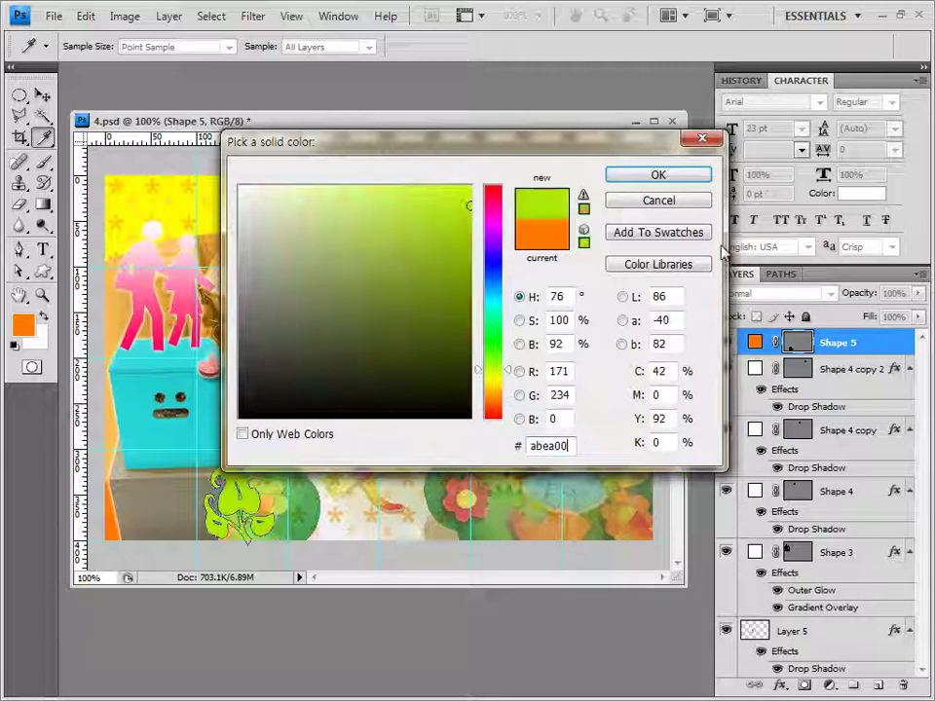
click(658, 174)
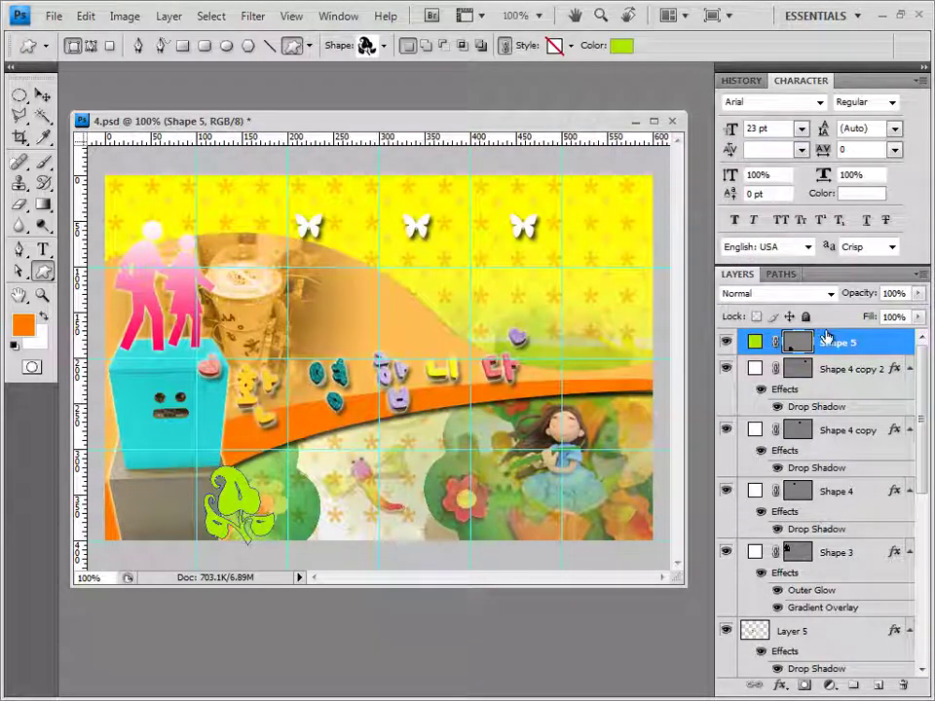
Add a Drop Shadow with the default settings to the green leafy ornament
click(782, 688)
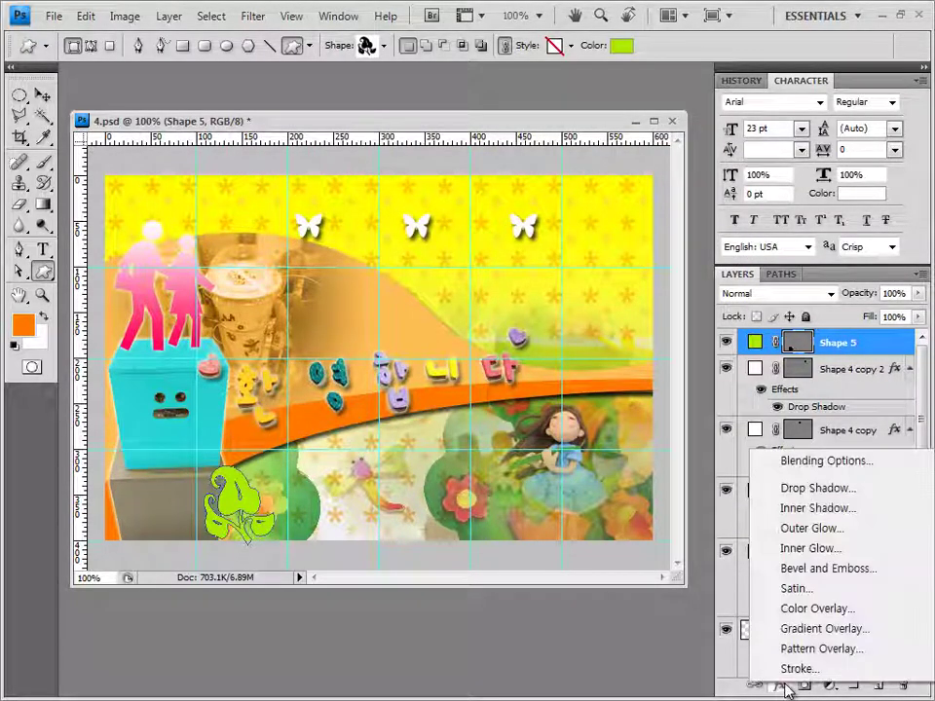
click(511, 458)
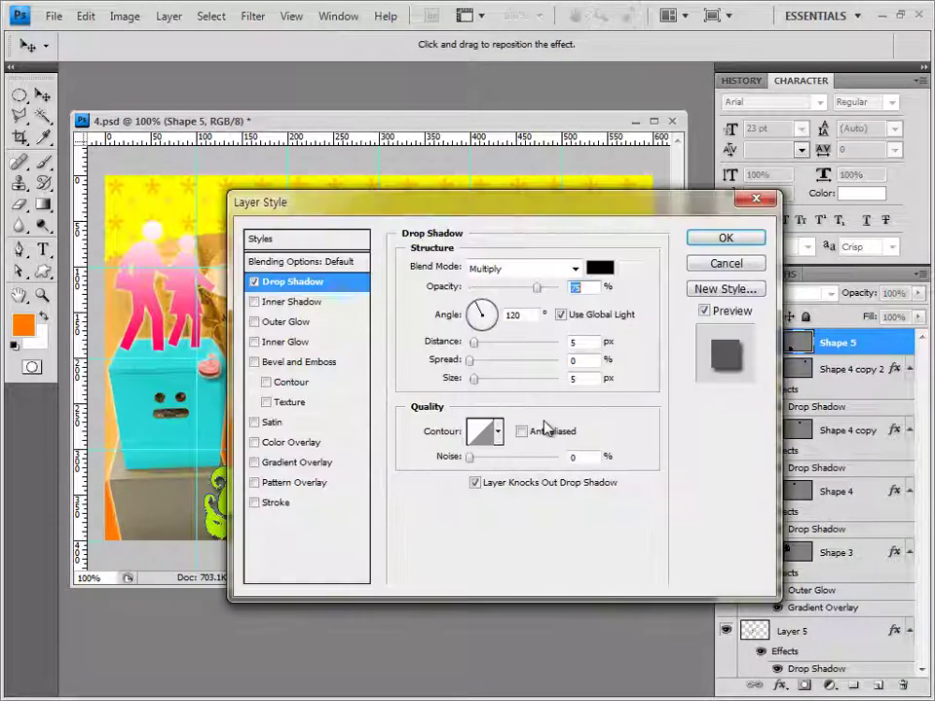
click(734, 237)
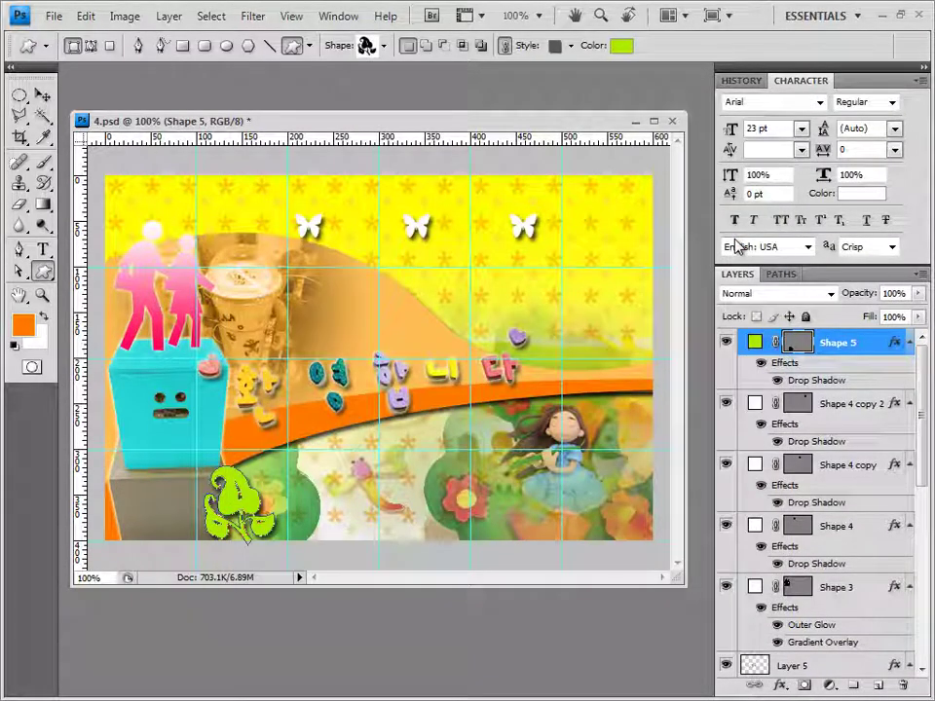
Enlarge and tilt the leafy ornament to about 100 px wide and set its layer opacity to 80%
key(8)
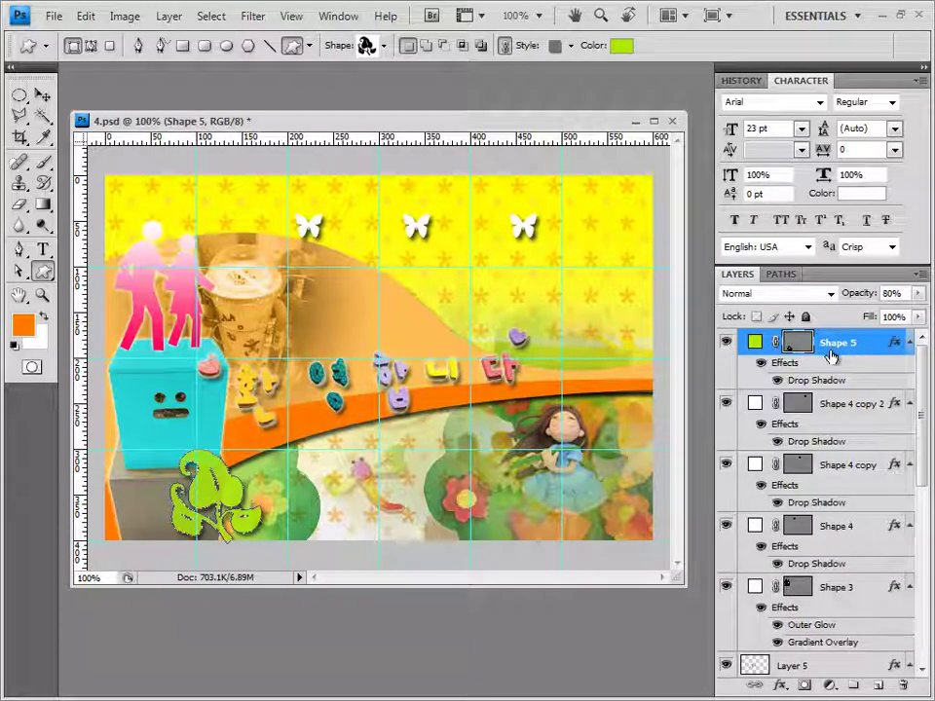
click(911, 293)
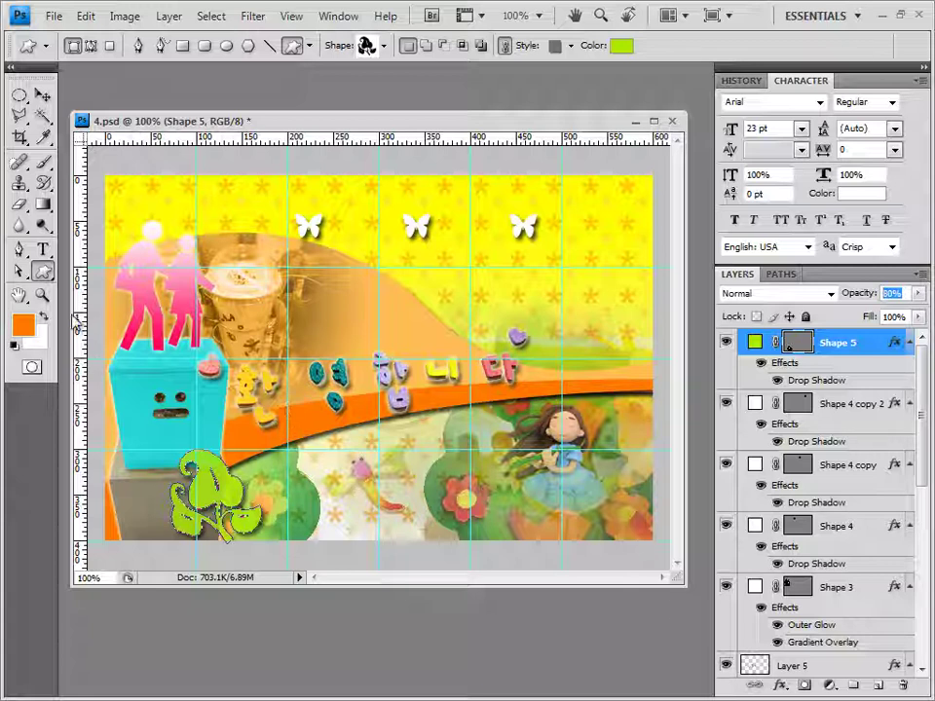
Add the white text MUSIC CONCERT in Times New Roman, 55 pt, across the picture between the butterflies and the cut-out letters
click(42, 252)
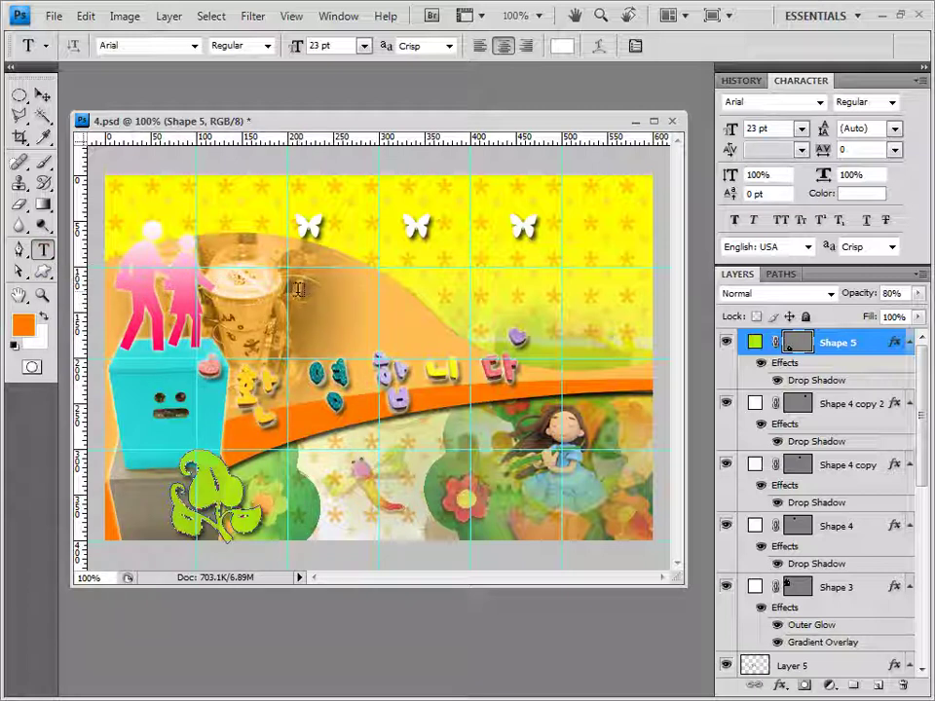
click(235, 284)
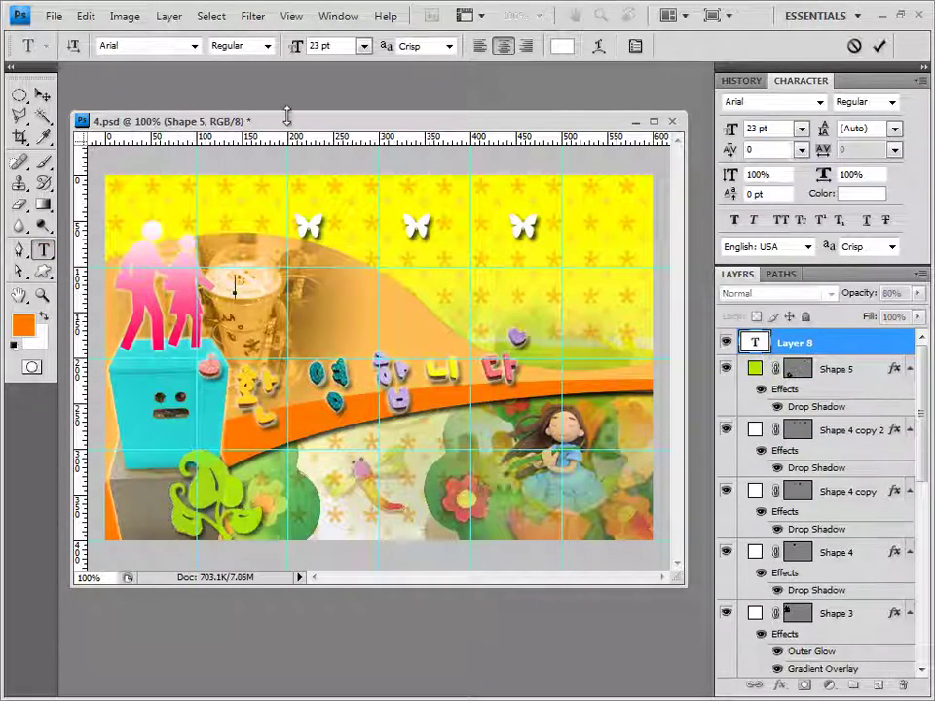
click(194, 44)
drag(380, 305, 361, 583)
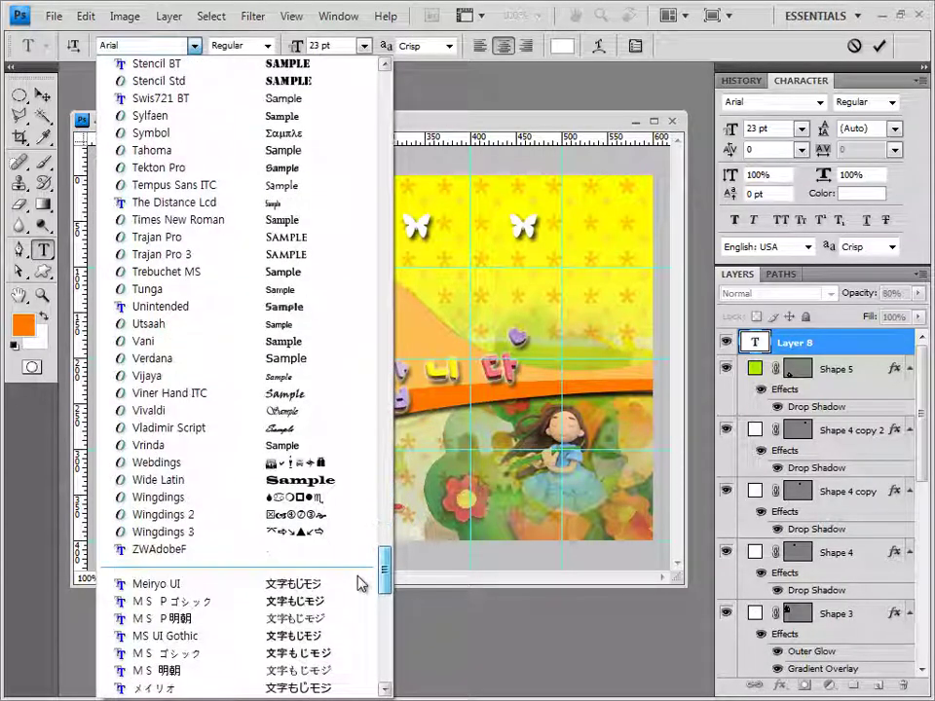
click(195, 219)
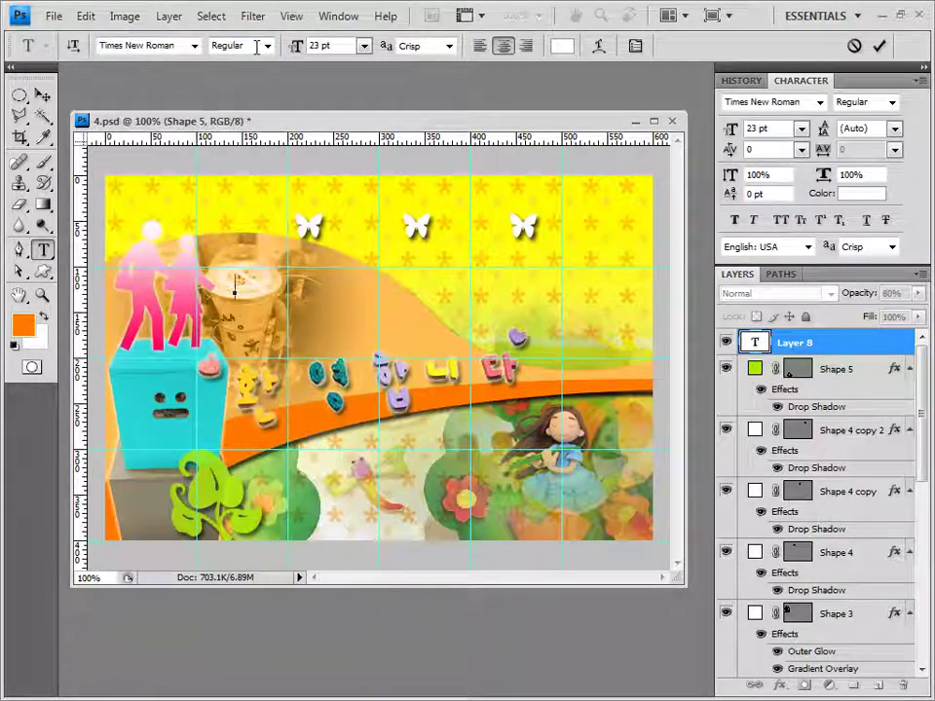
click(317, 46)
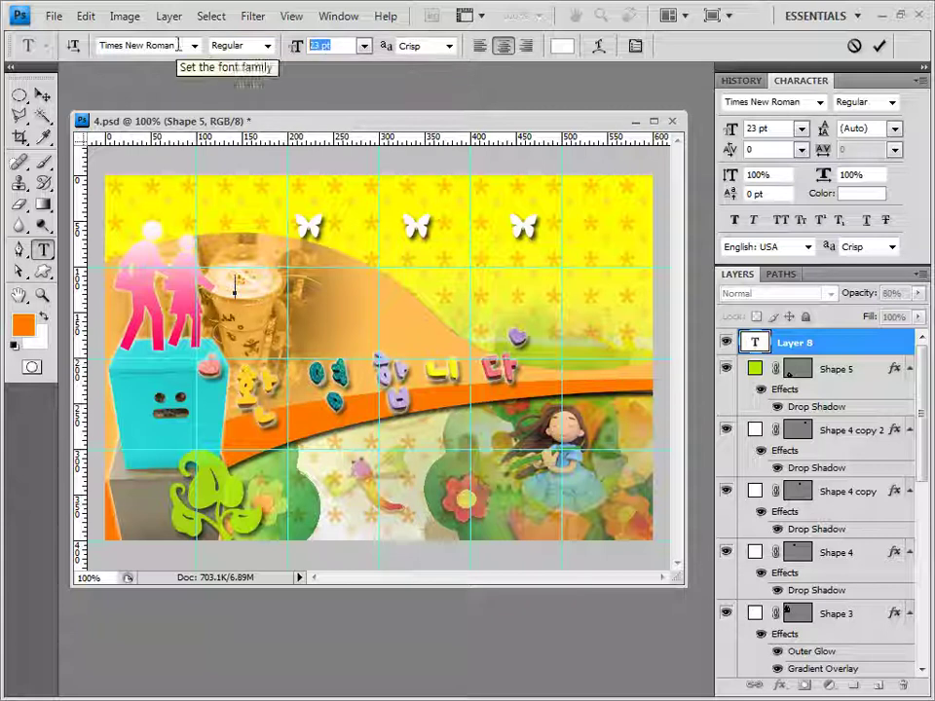
text(55)
key(Return)
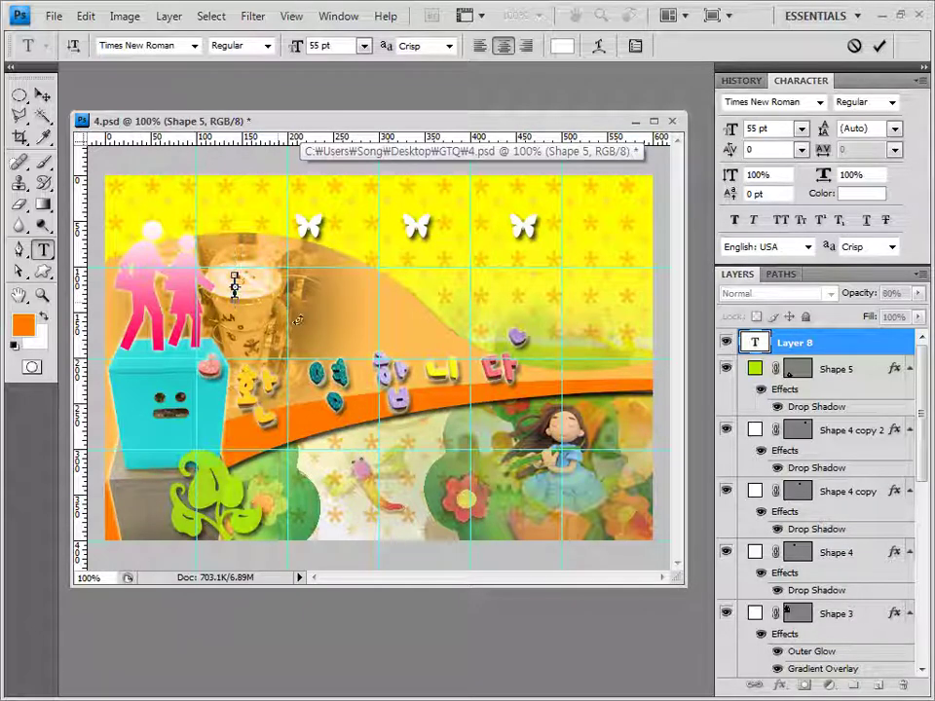
text(MUSIC CONCERT)
drag(356, 326, 519, 341)
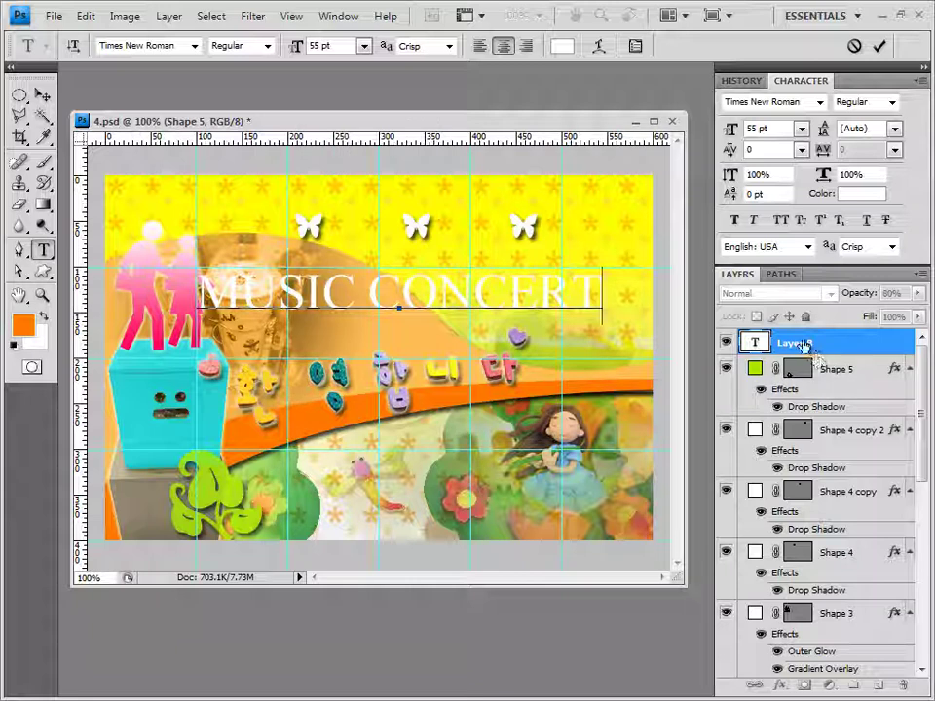
click(804, 344)
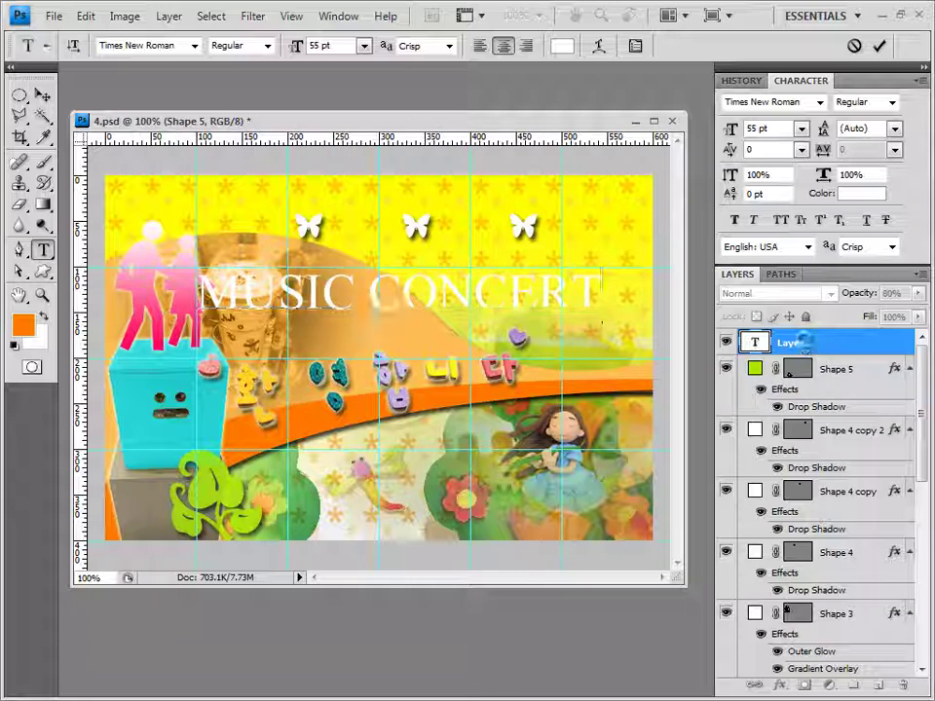
Add a Gradient Overlay to the MUSIC CONCERT text and set the gradient's starting colour stop to #65bd60
click(780, 685)
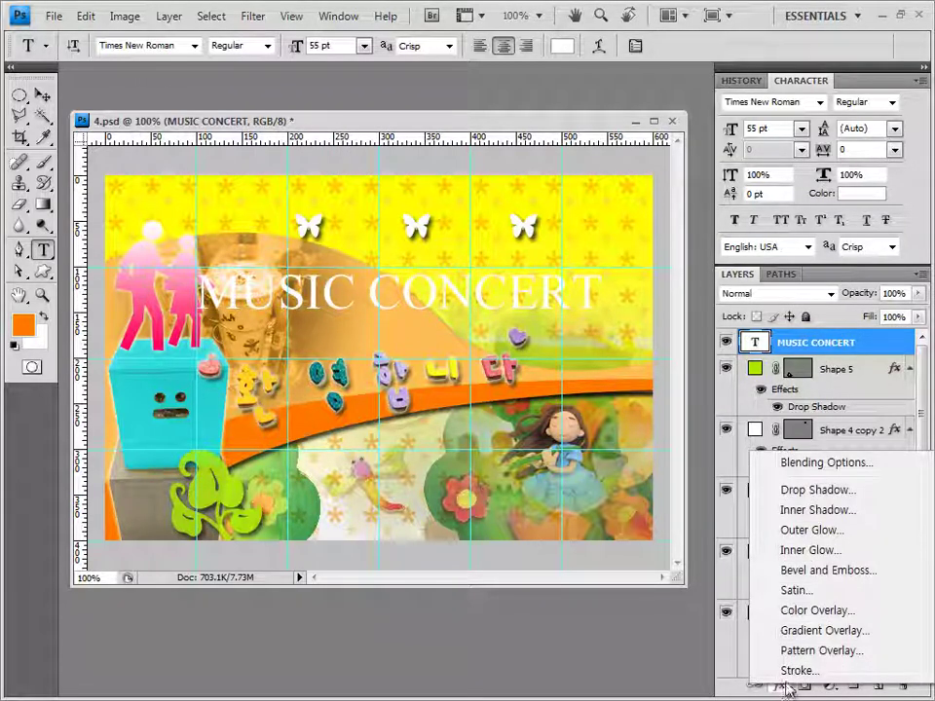
click(820, 633)
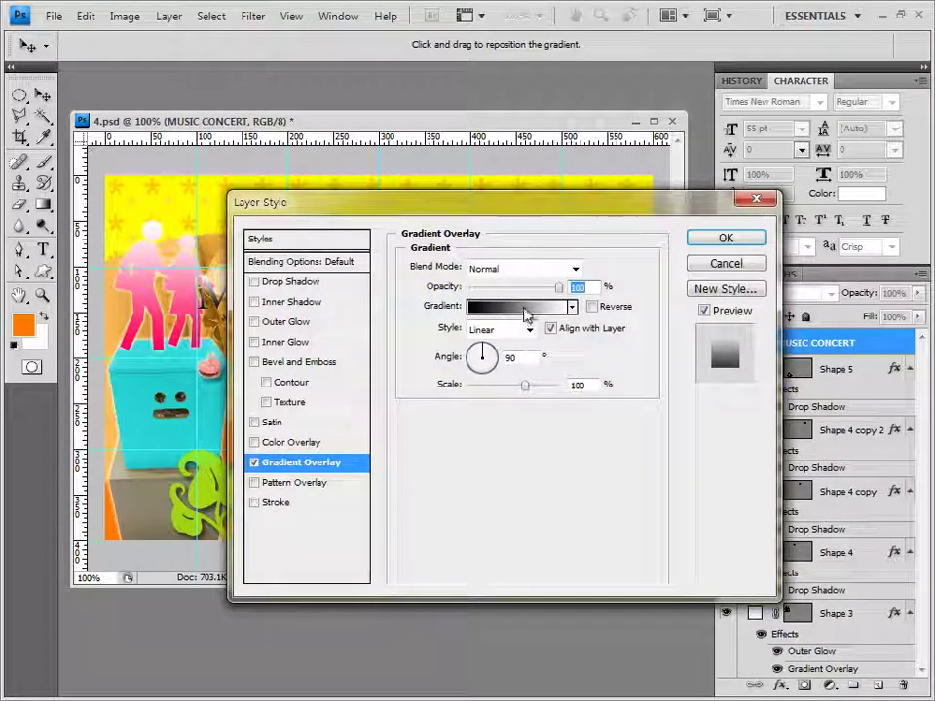
click(523, 310)
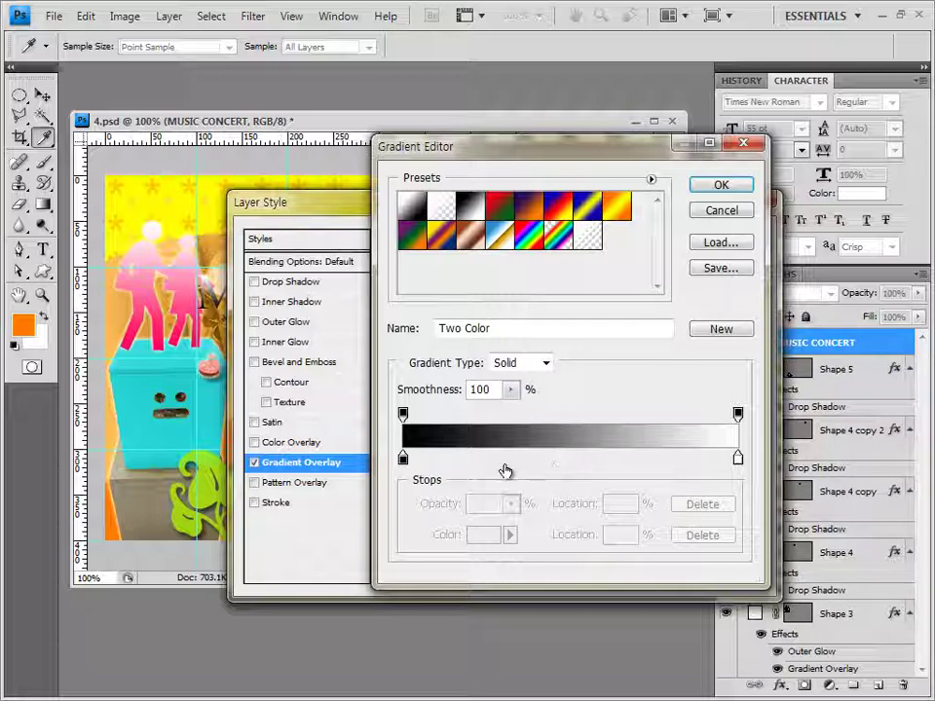
double_click(405, 459)
drag(564, 446, 443, 466)
text(65bd68)
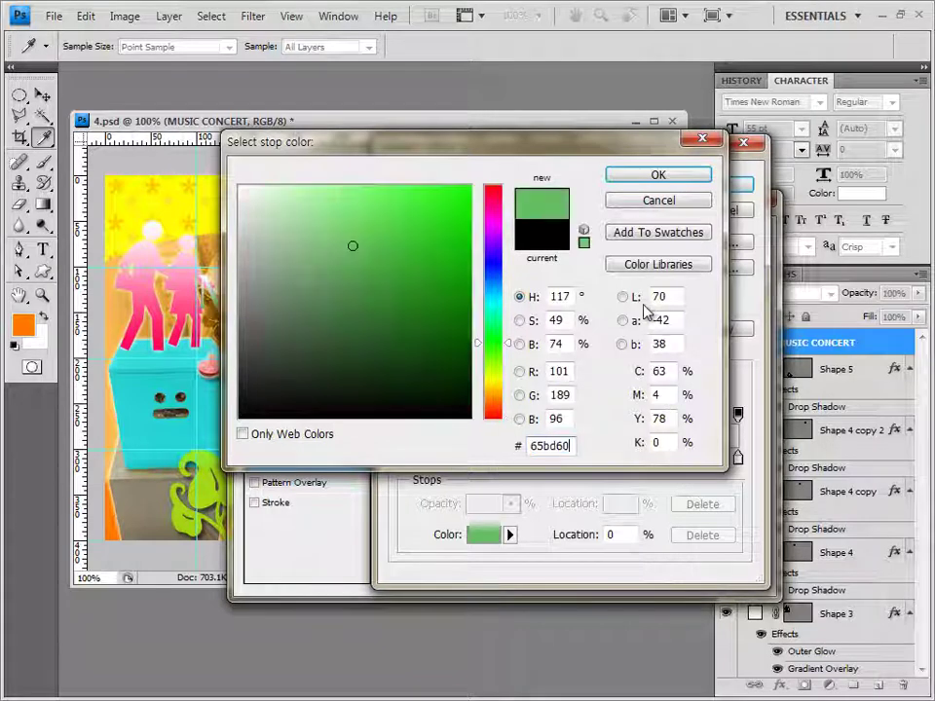
click(670, 180)
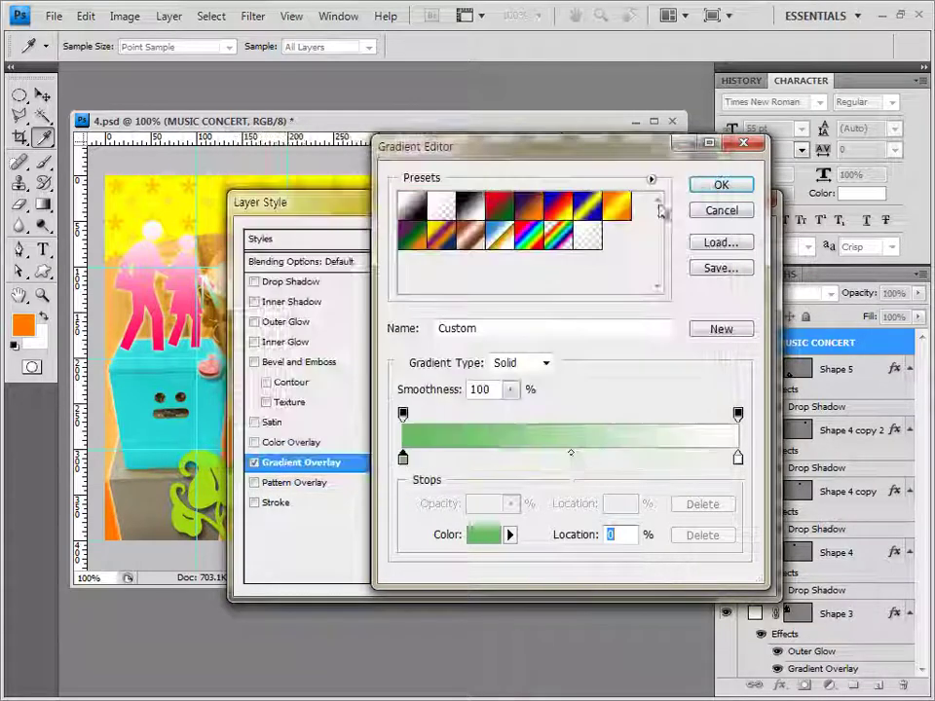
Add a middle colour stop at 50% to the gradient and set its colour to #3ec6ed
click(571, 459)
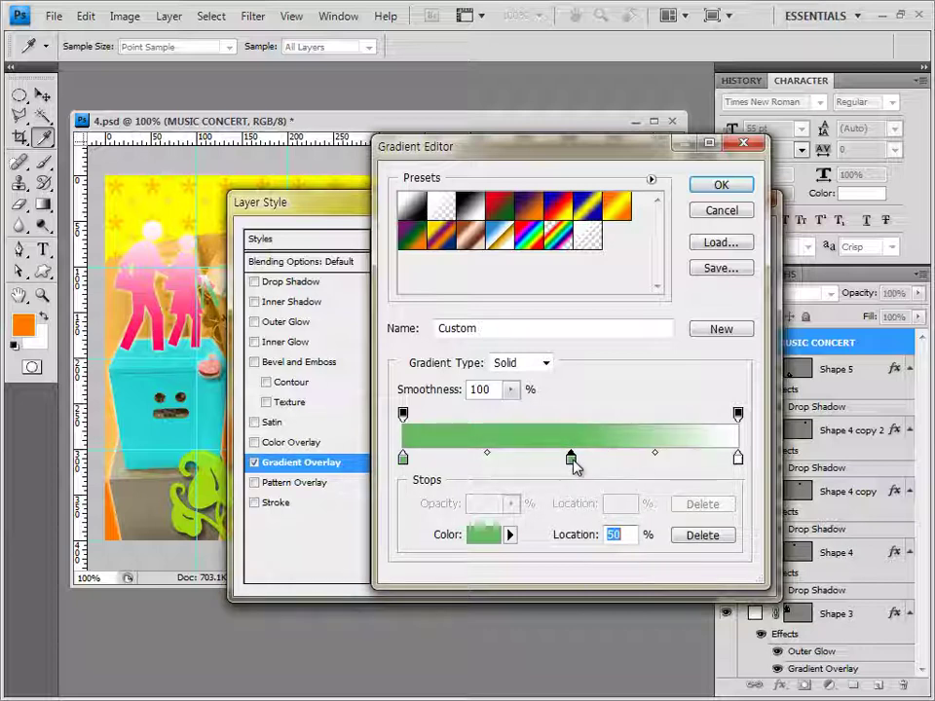
double_click(571, 458)
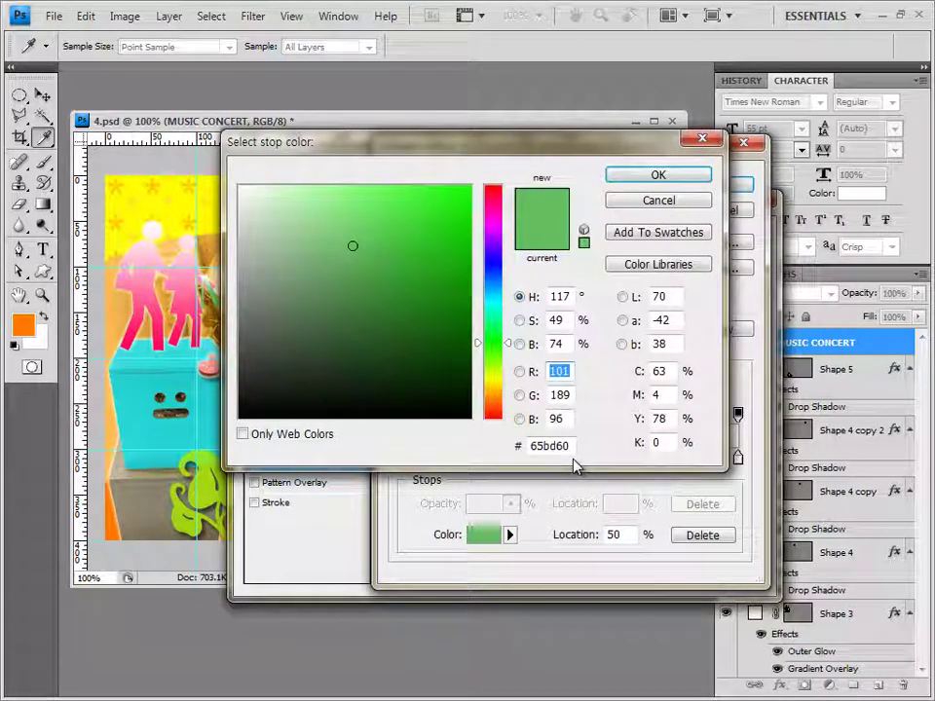
click(555, 446)
text(3ecbed)
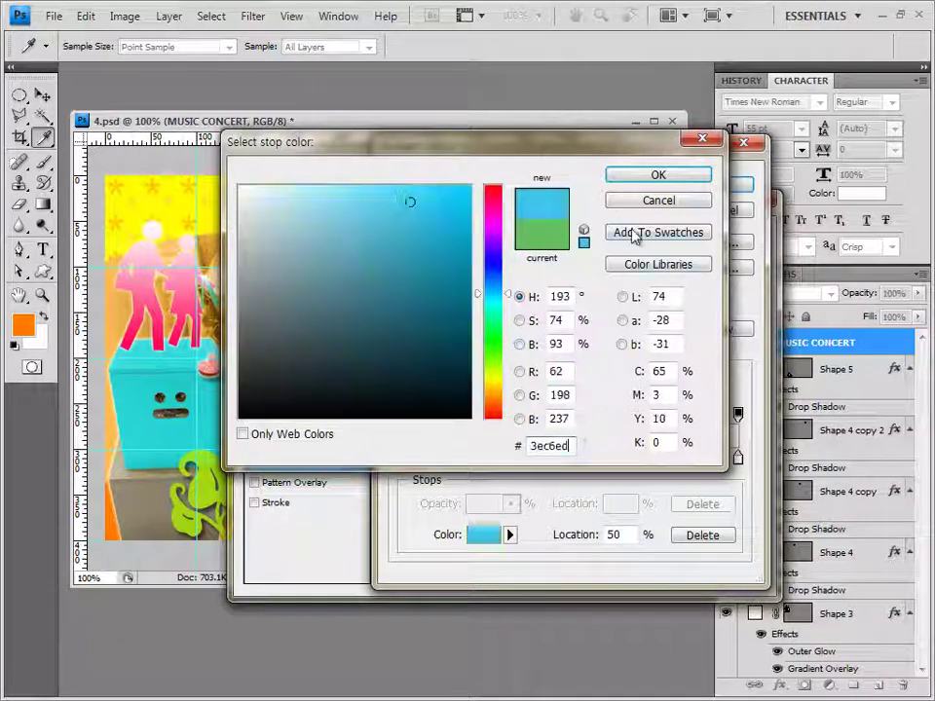
click(659, 174)
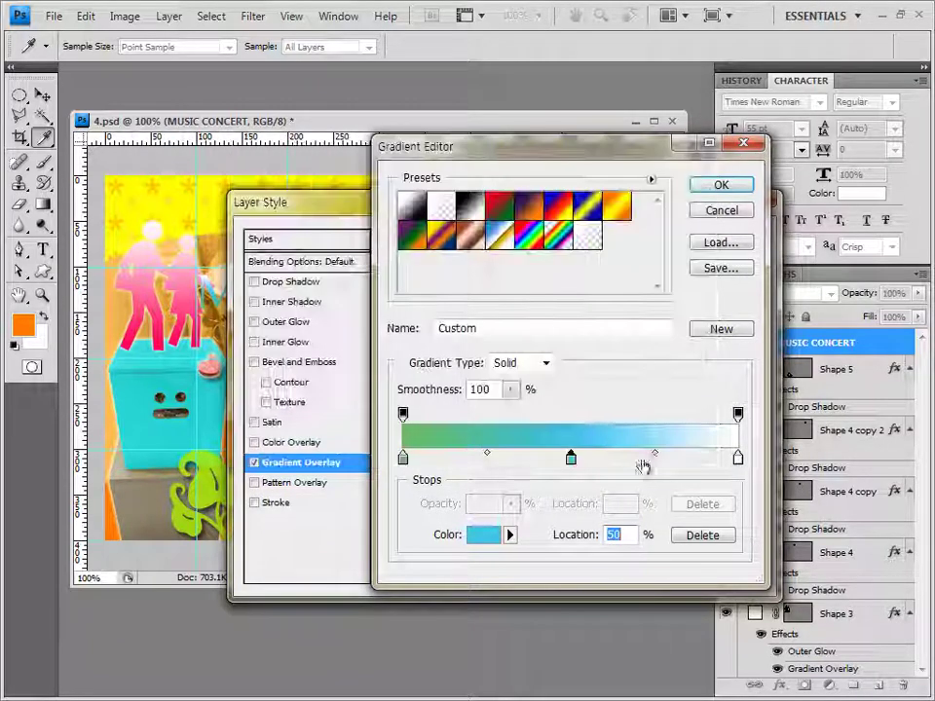
Set the gradient's end colour stop to #fef381 and accept the three-colour gradient
double_click(739, 460)
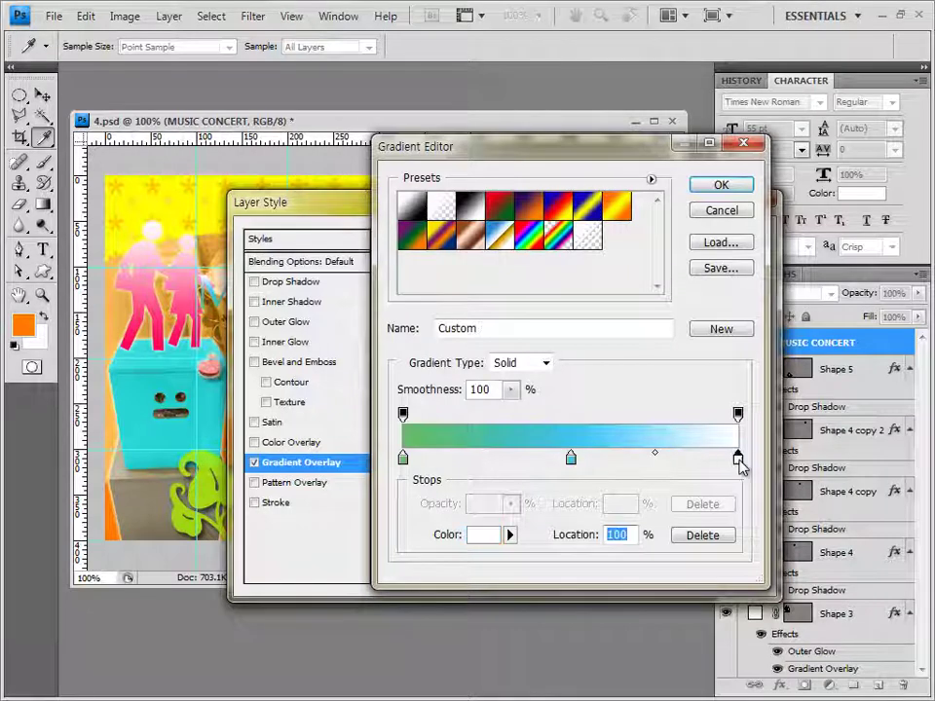
double_click(557, 445)
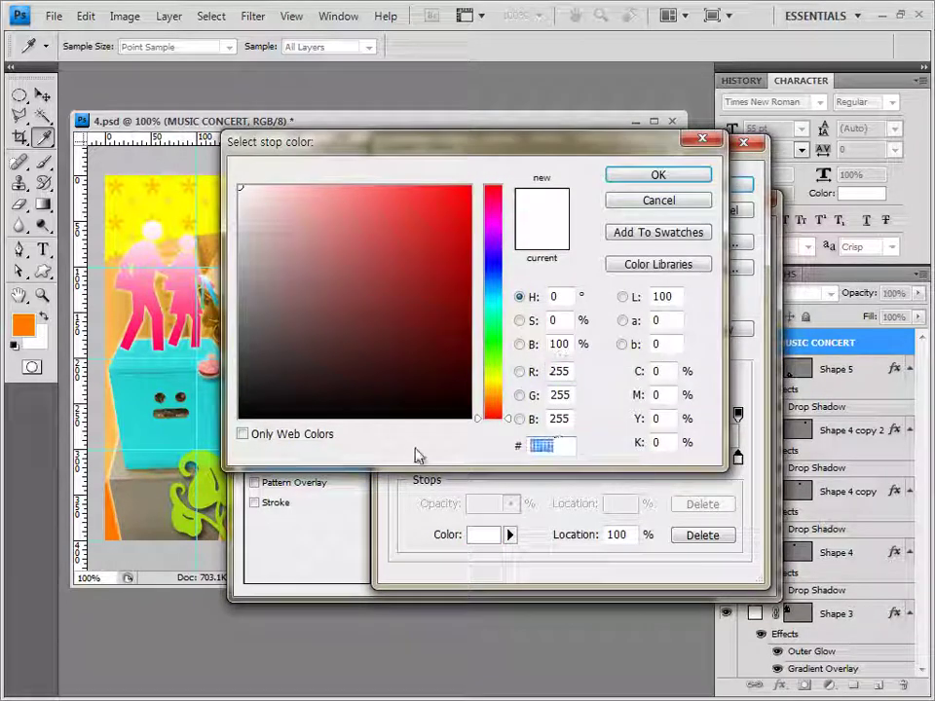
text(fef381)
click(661, 175)
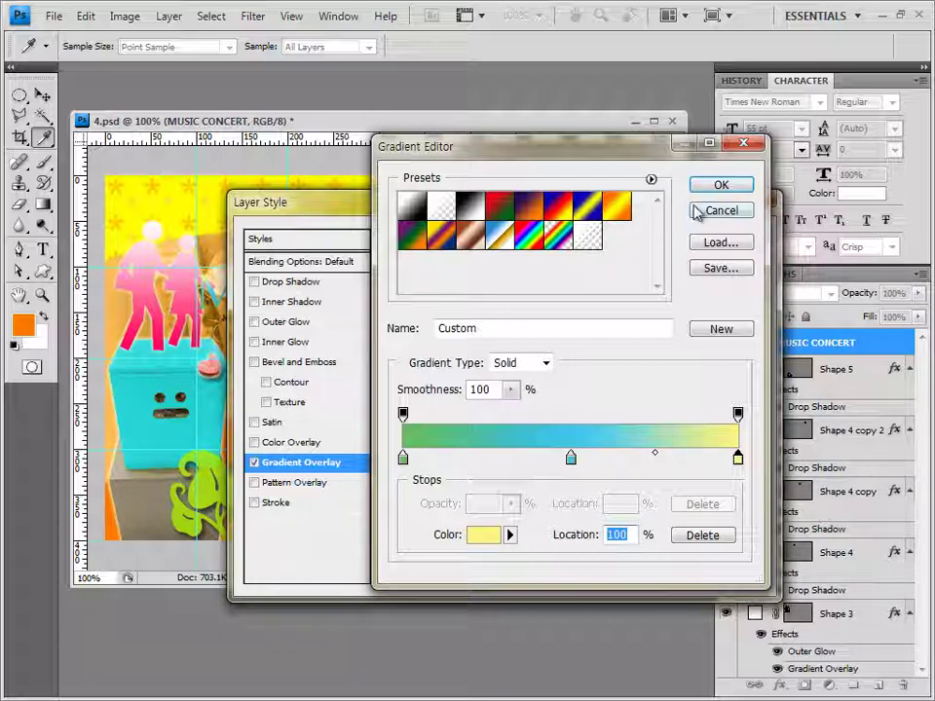
click(721, 185)
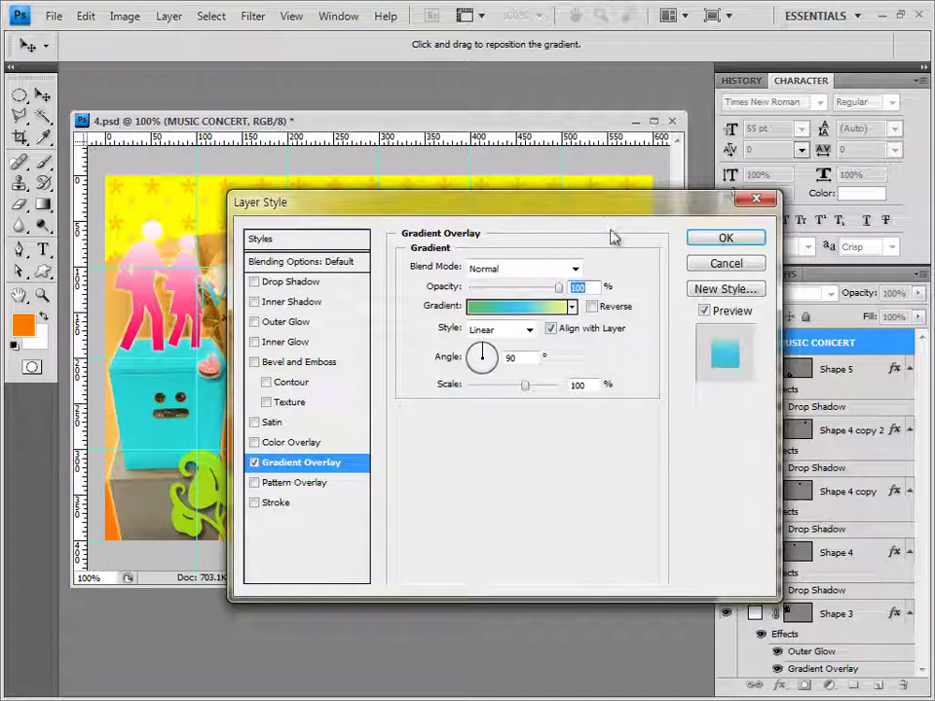
Add an Outer Glow with default settings and a 1 px white outside Stroke to the MUSIC CONCERT text
click(301, 325)
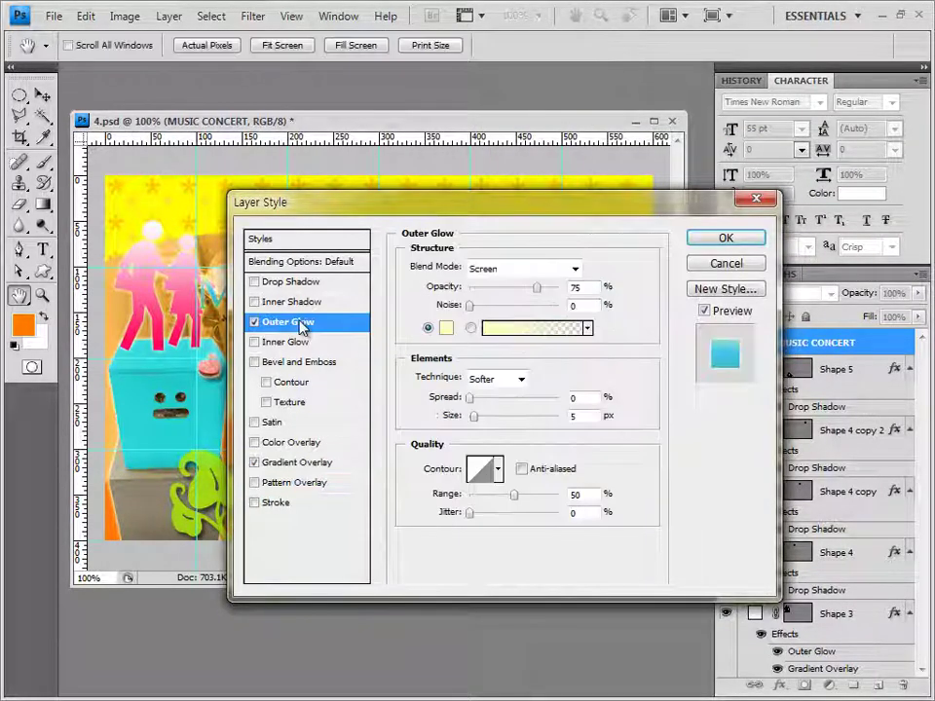
click(729, 239)
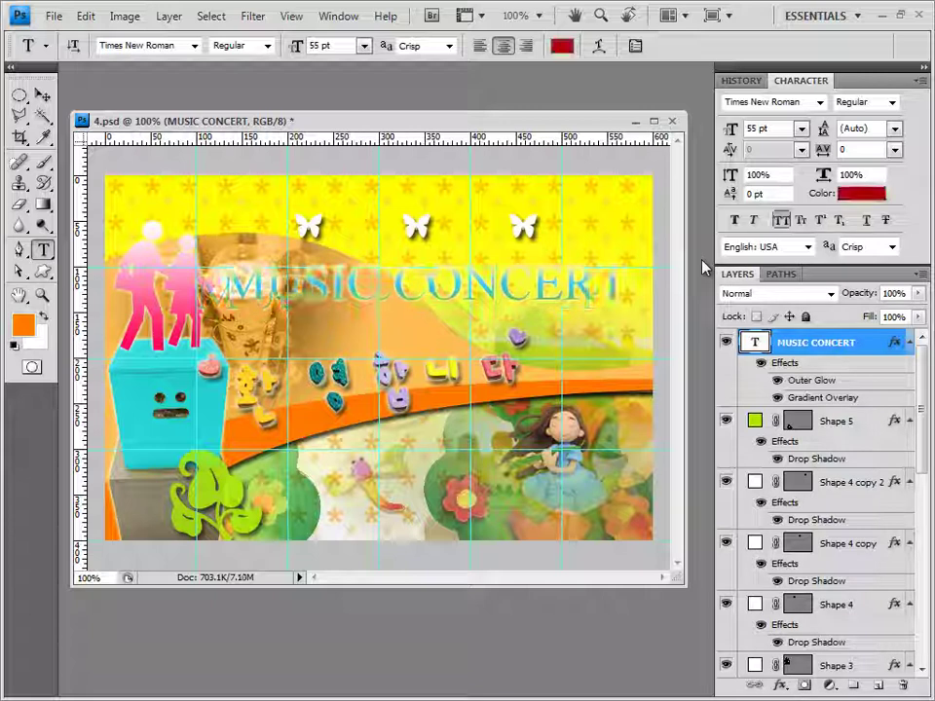
click(780, 687)
click(794, 666)
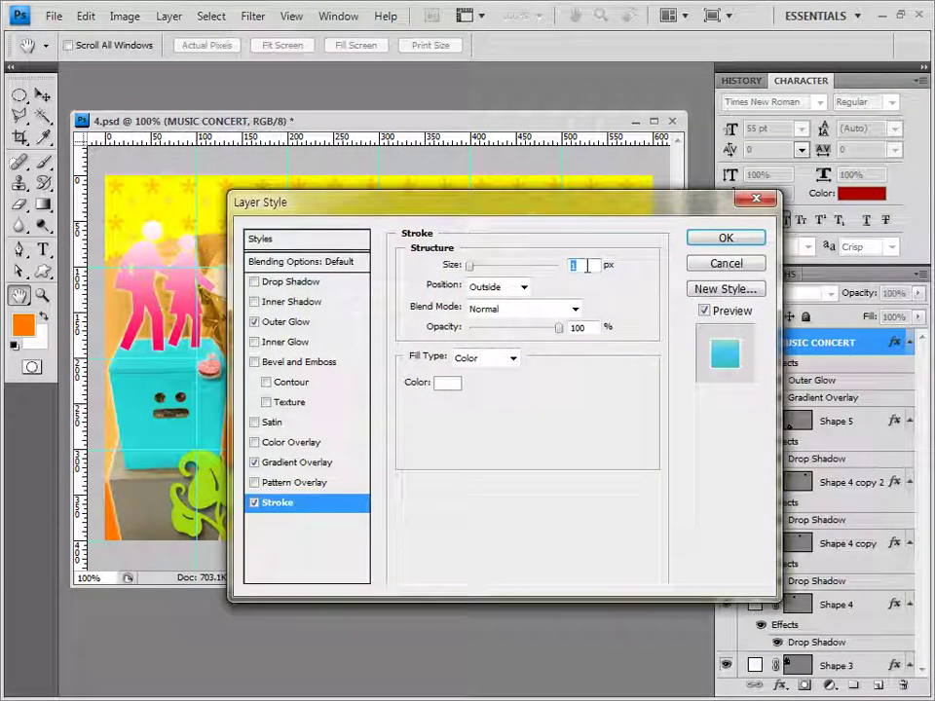
drag(621, 206, 568, 252)
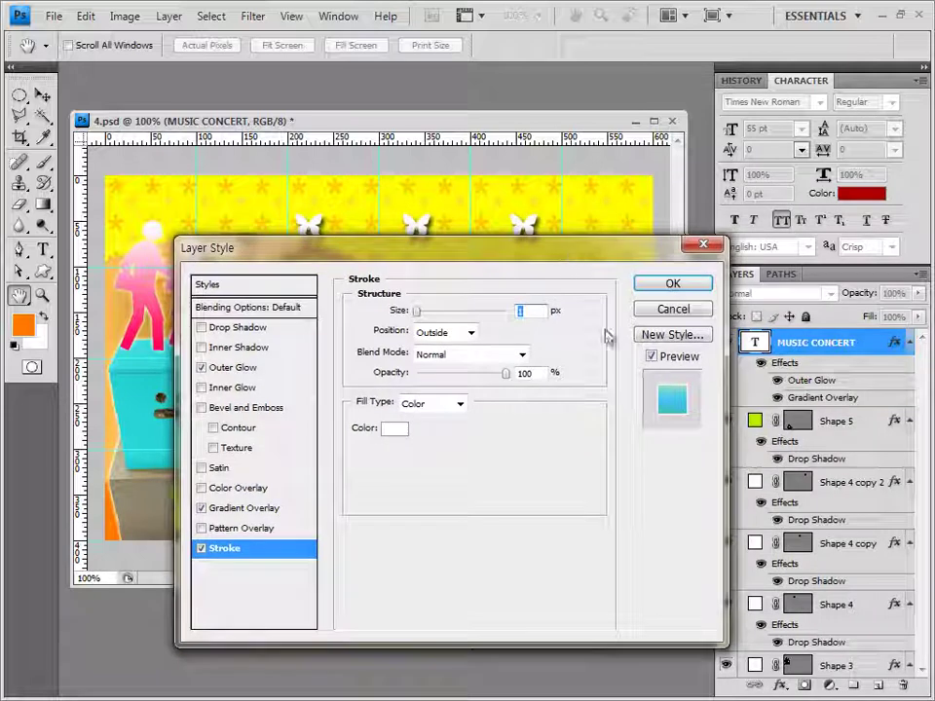
click(396, 429)
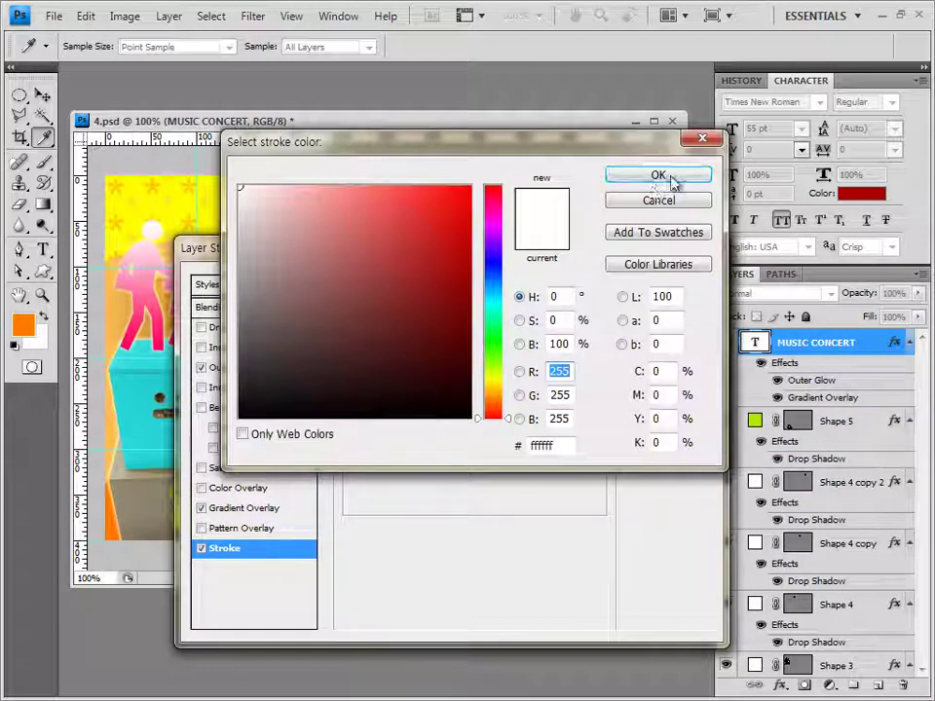
click(670, 181)
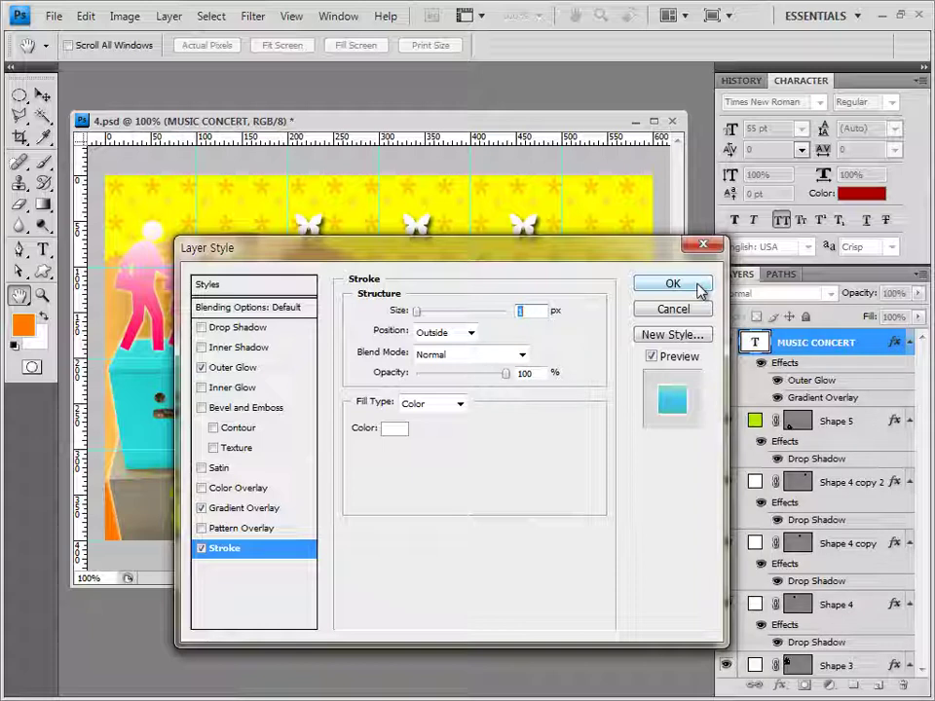
click(699, 285)
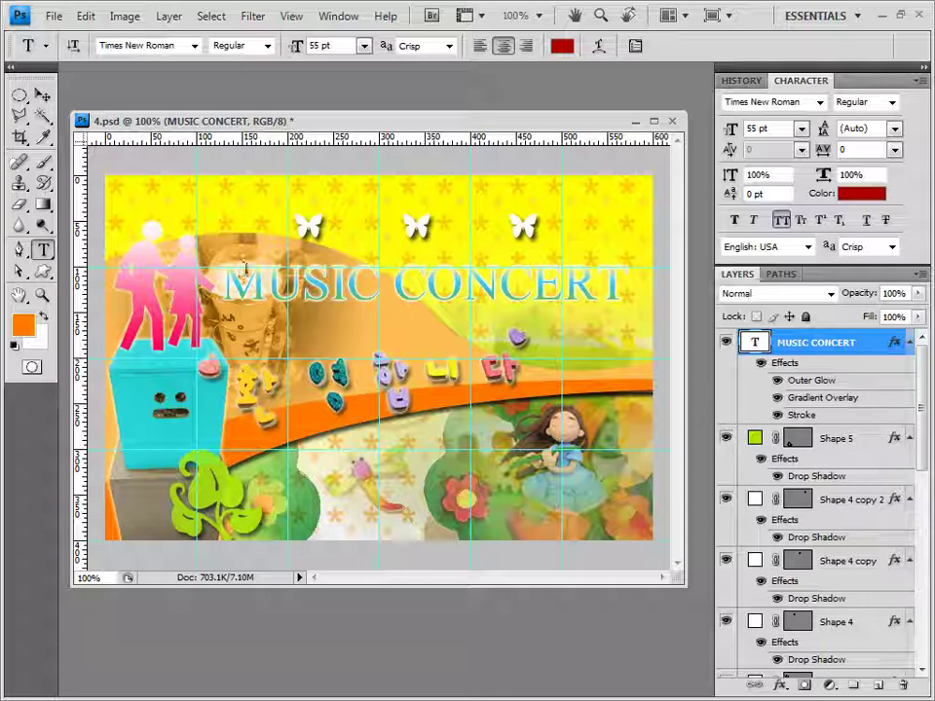
Add the white text MINI in Times New Roman, 30 pt, just above the start of the MUSIC CONCERT title
click(225, 237)
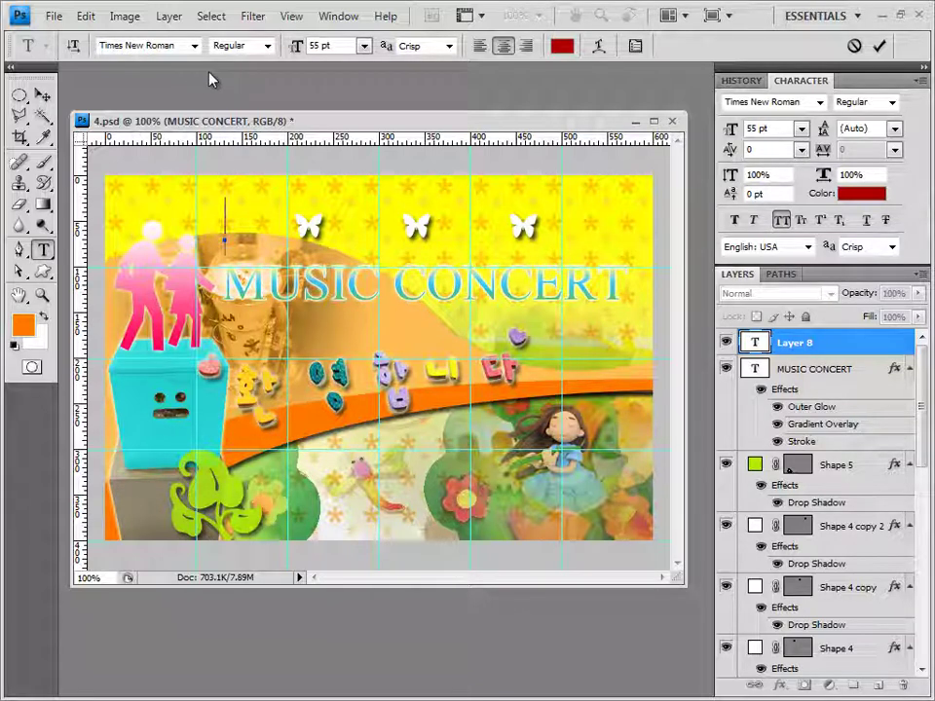
click(310, 46)
text(30)
key(Return)
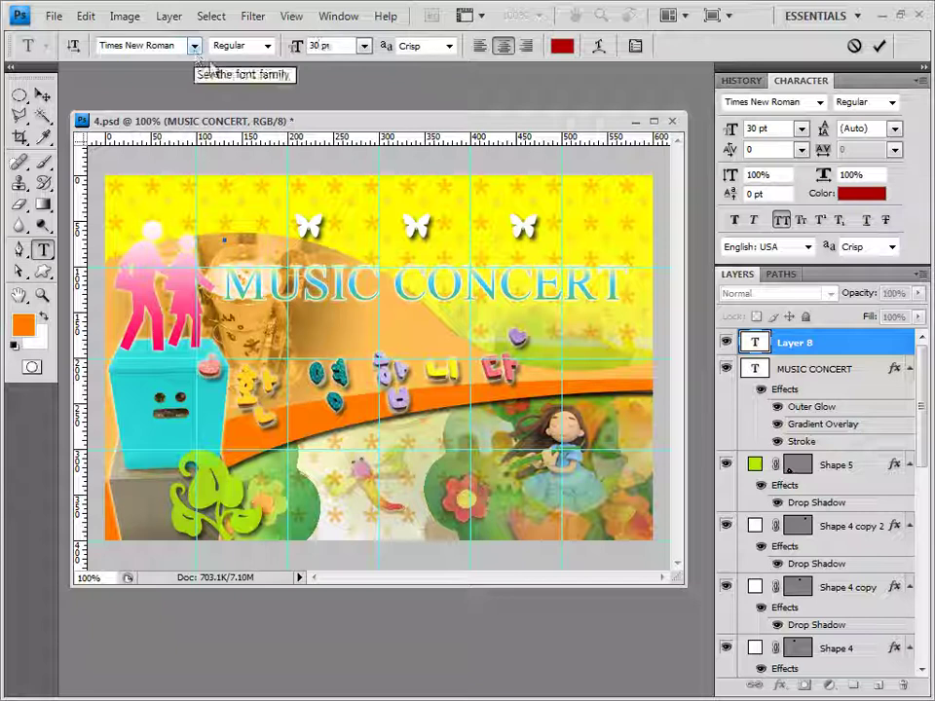
click(563, 46)
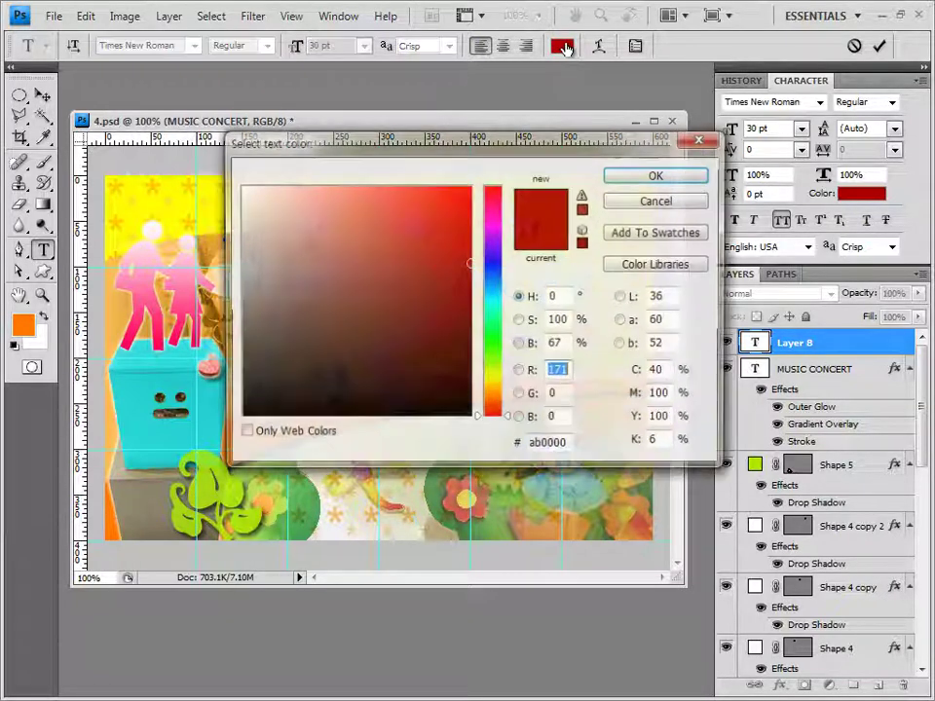
click(240, 187)
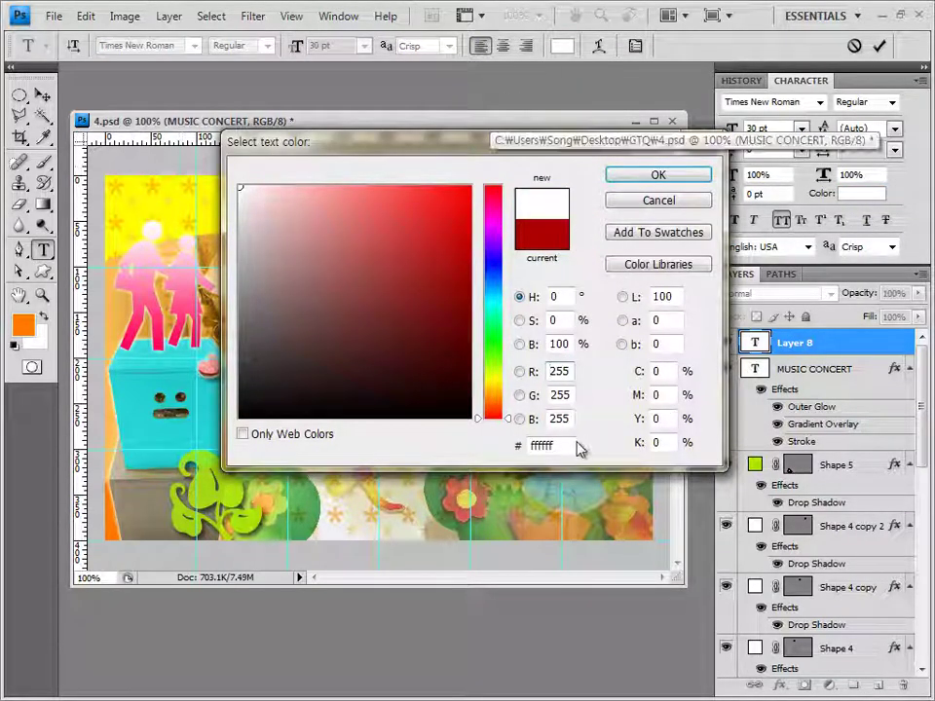
click(682, 176)
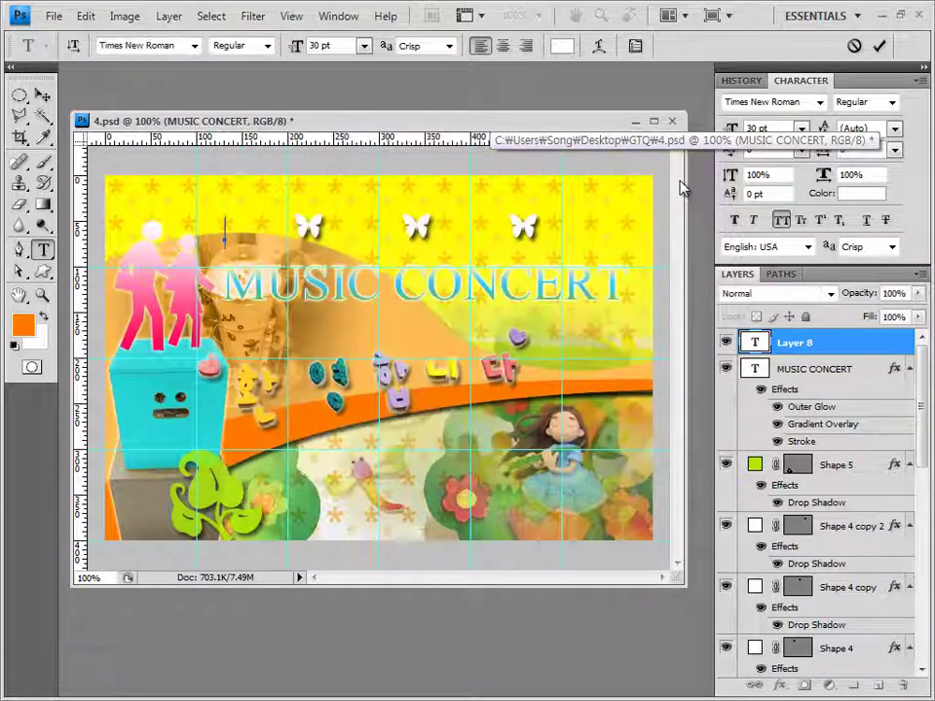
text(MINI)
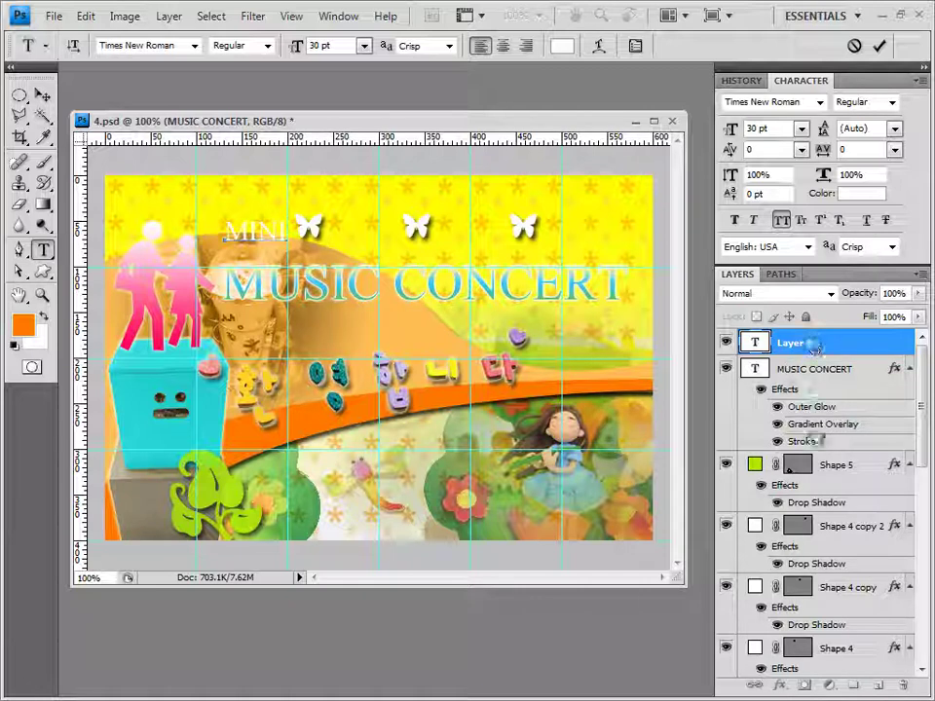
key(ctrl+Return)
Add a 2 px outside Stroke in #ff6498 to the MINI text and move it slightly closer to the title's start
click(785, 687)
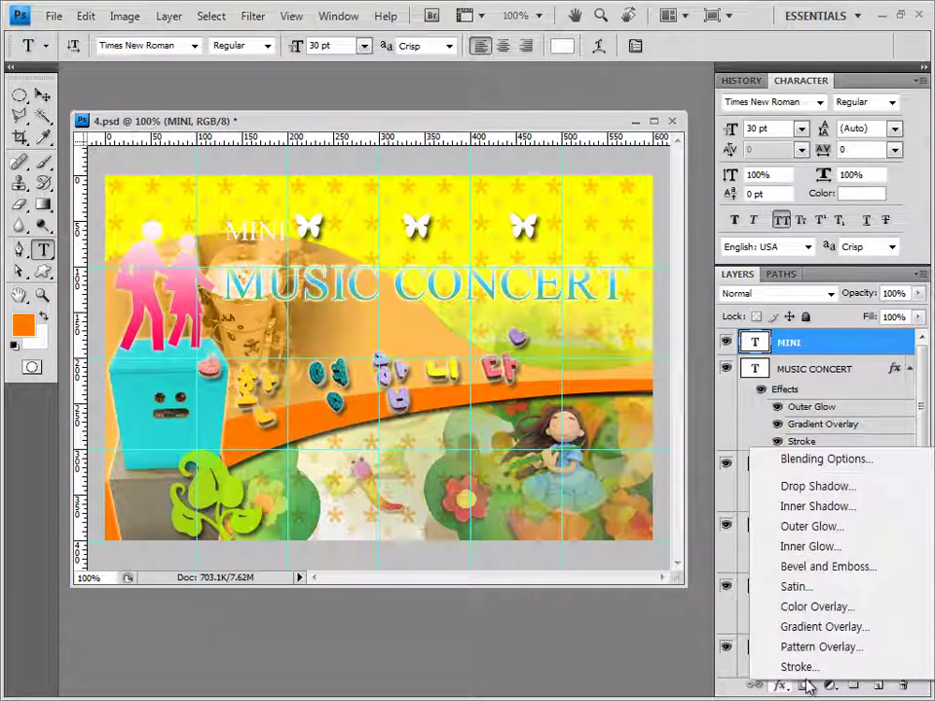
click(801, 443)
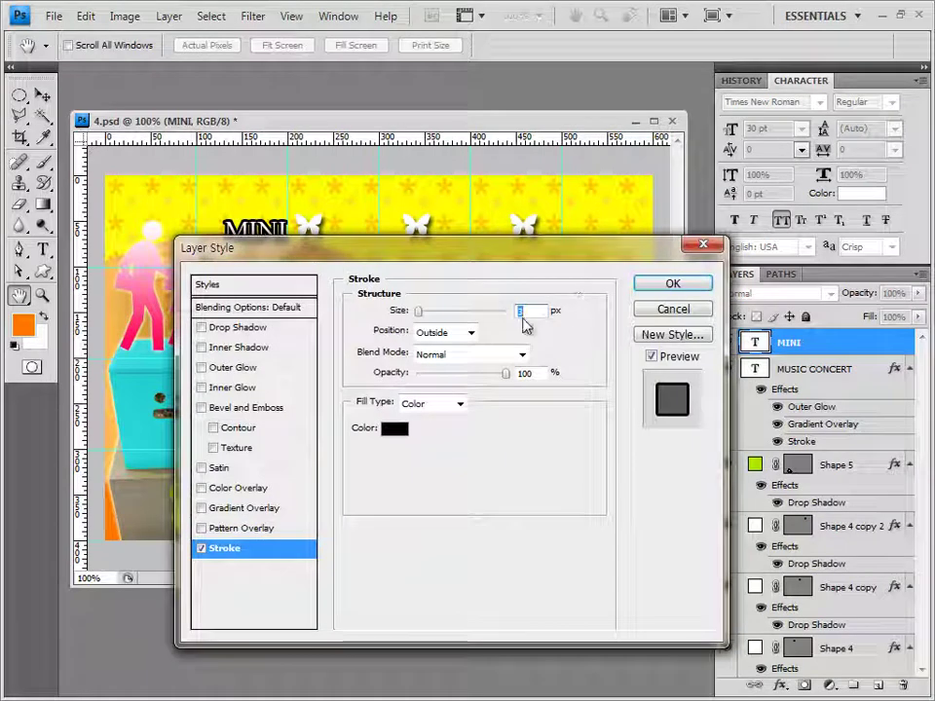
text(2)
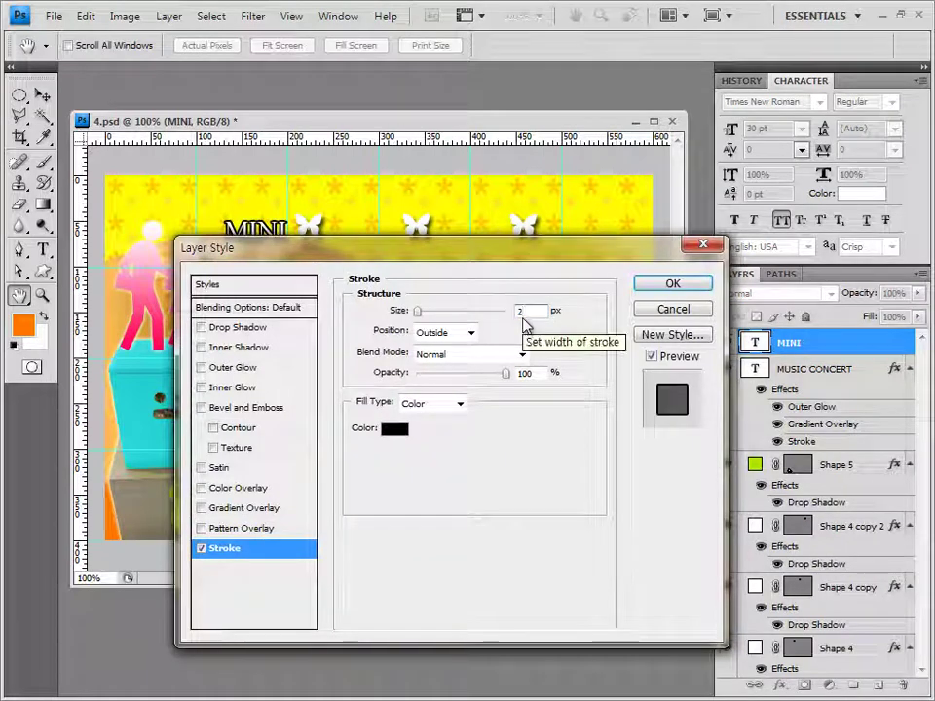
click(394, 428)
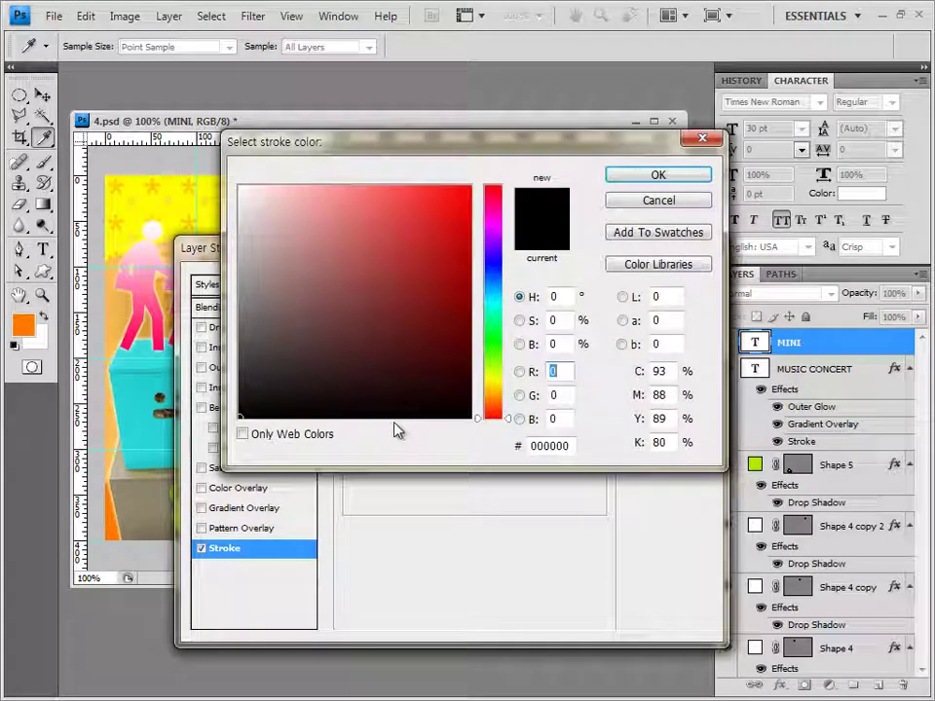
double_click(557, 446)
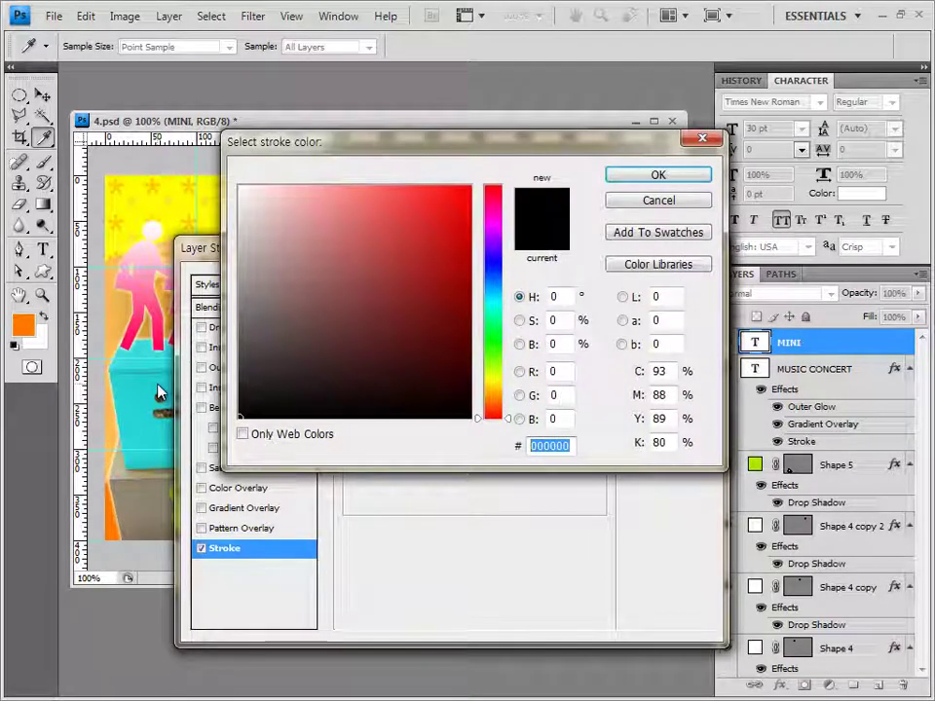
text(ff6498)
click(672, 178)
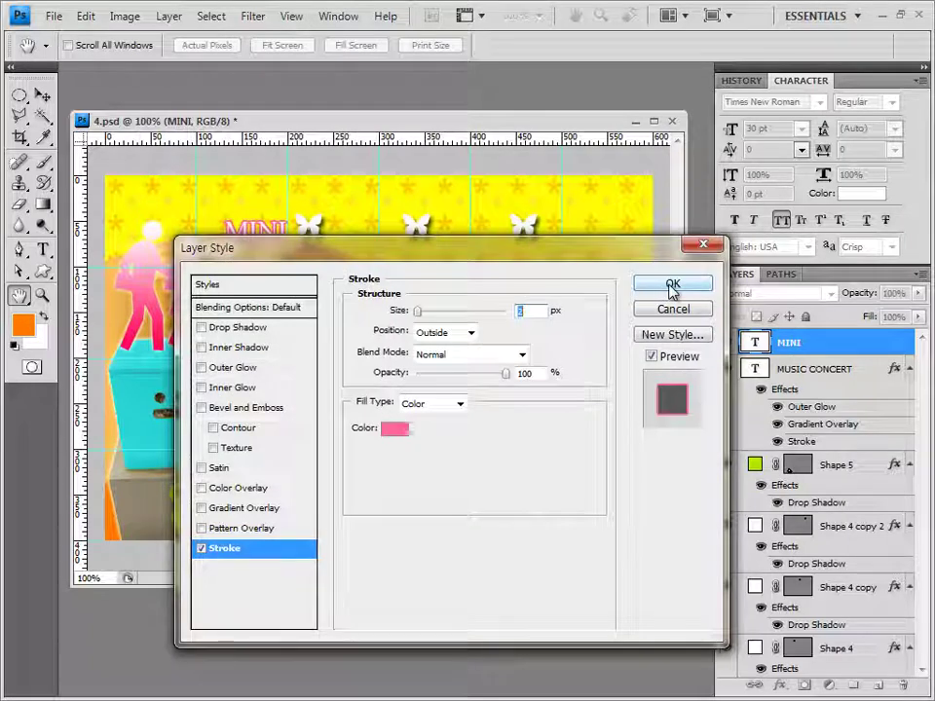
click(671, 287)
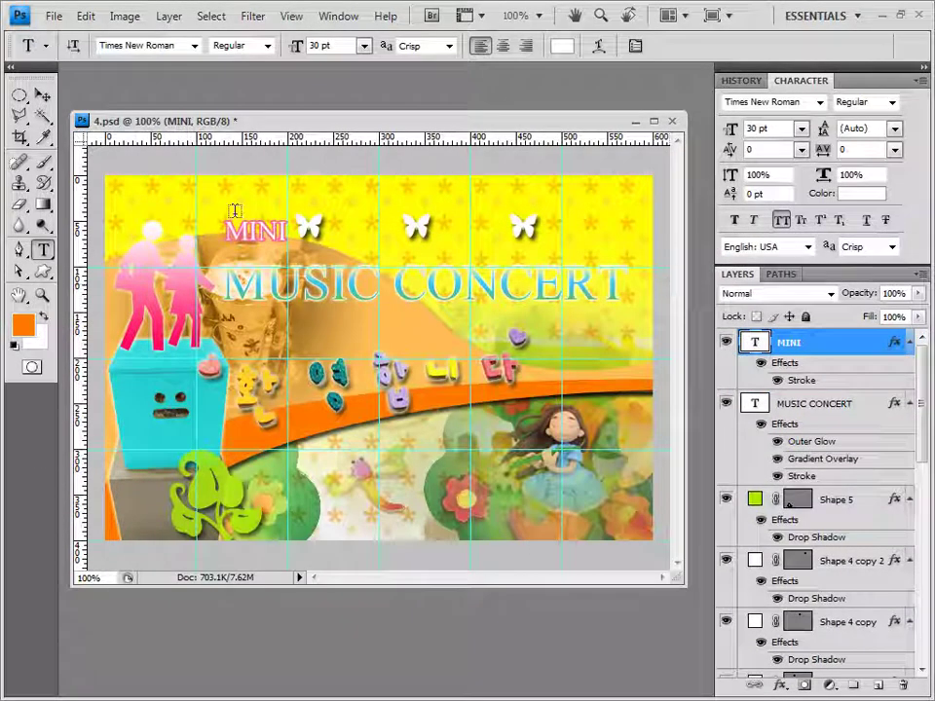
click(43, 94)
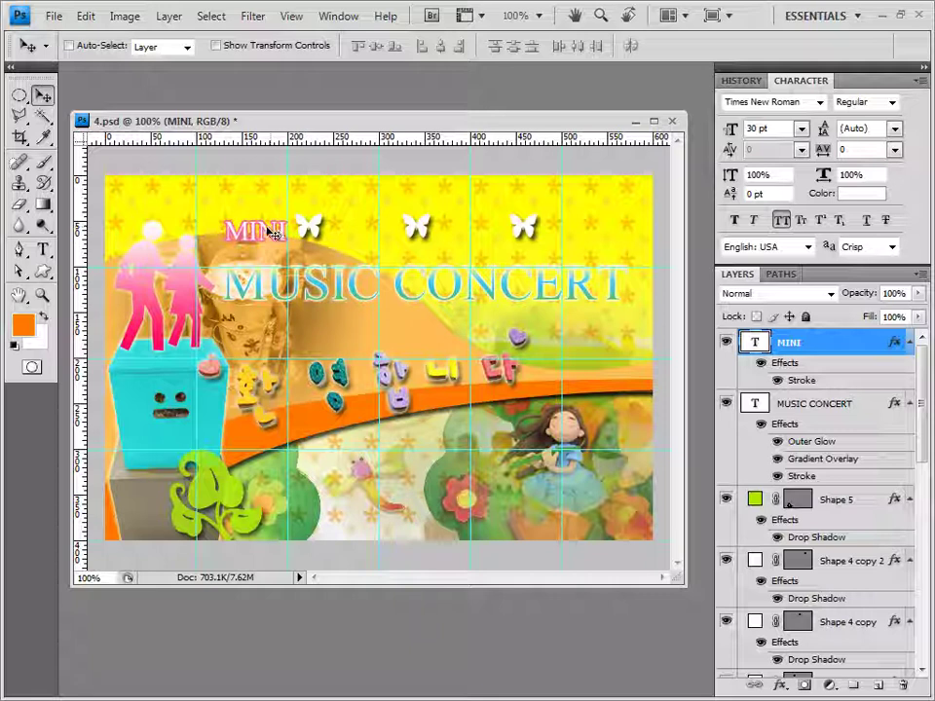
mouse_move(272, 234)
mouse_down()
mouse_move(275, 220)
mouse_move(263, 244)
mouse_up()
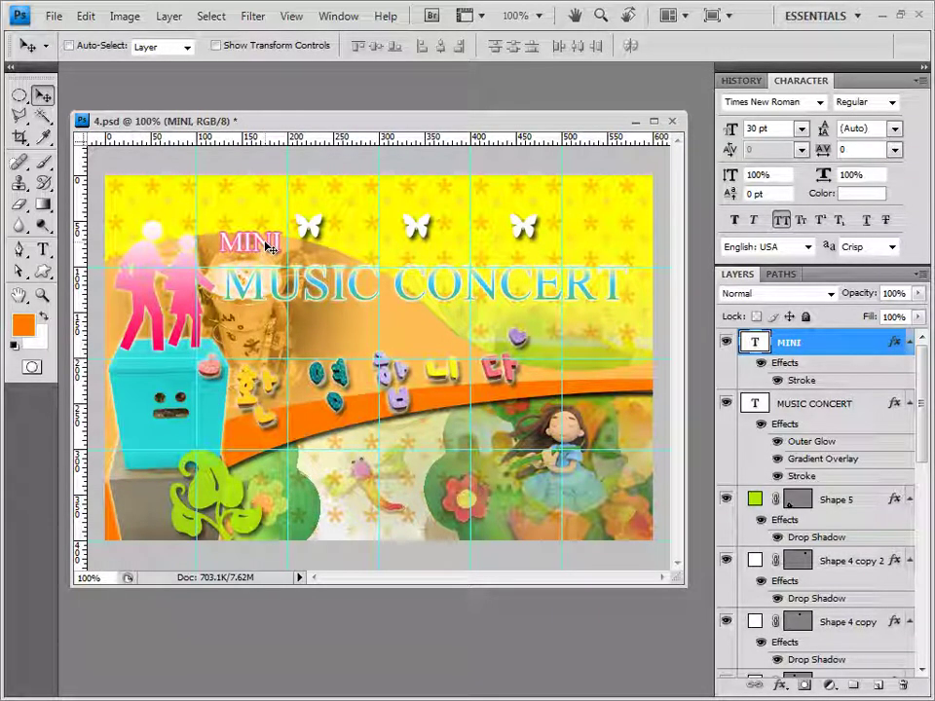
Rotate the MINI text slightly counter-clockwise and shift it a little closer to the pink figures above the title's start
key(ctrl+alt+z)
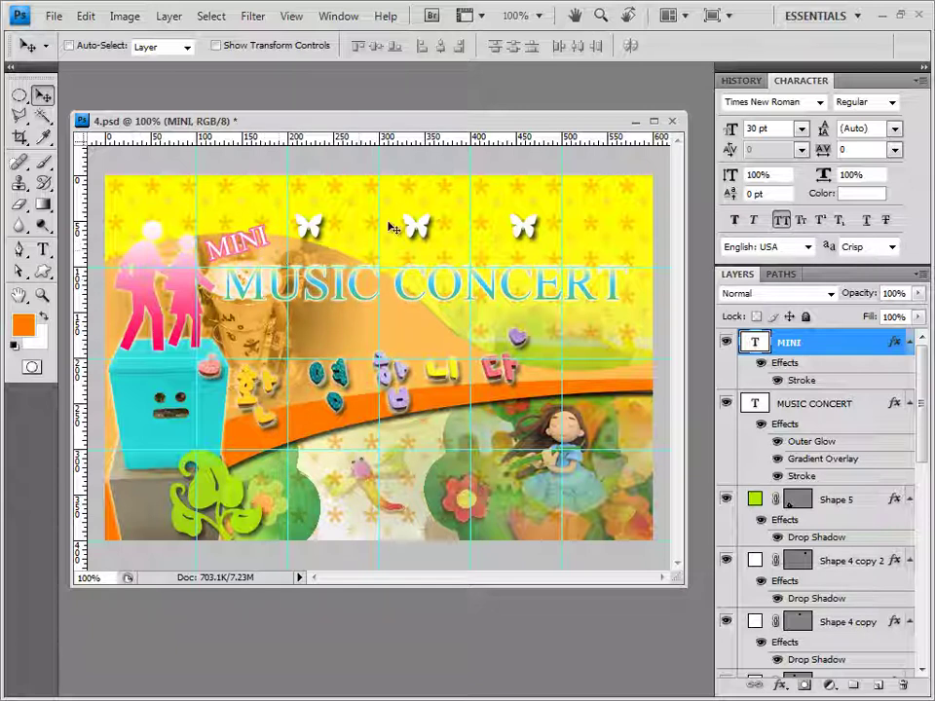
Start a new text line in the pale area below the orange curve, using Arial Bold at 17 pt
click(43, 249)
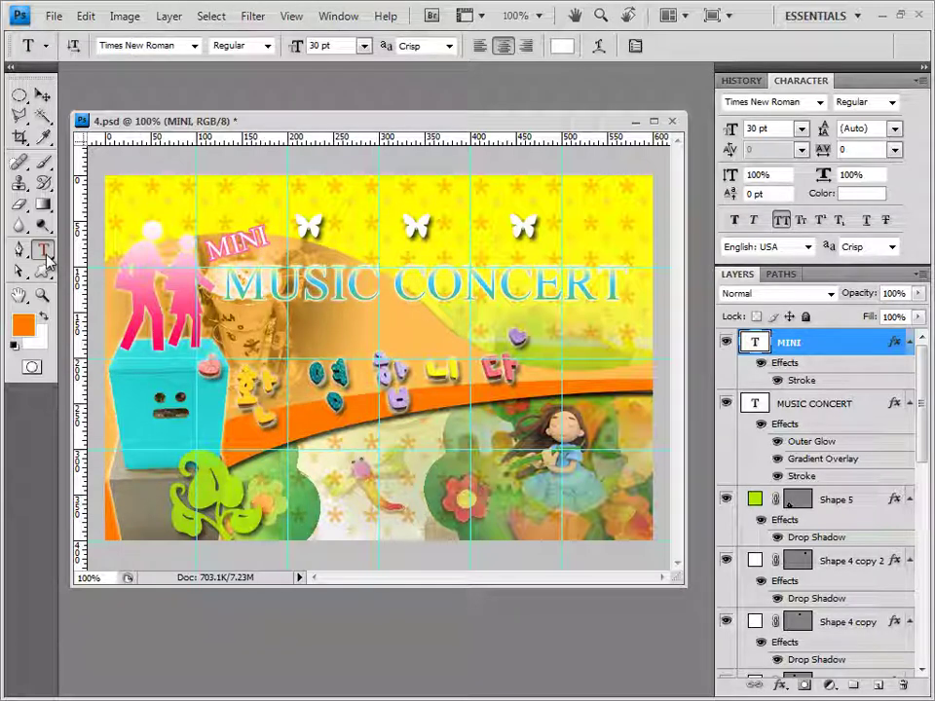
click(331, 464)
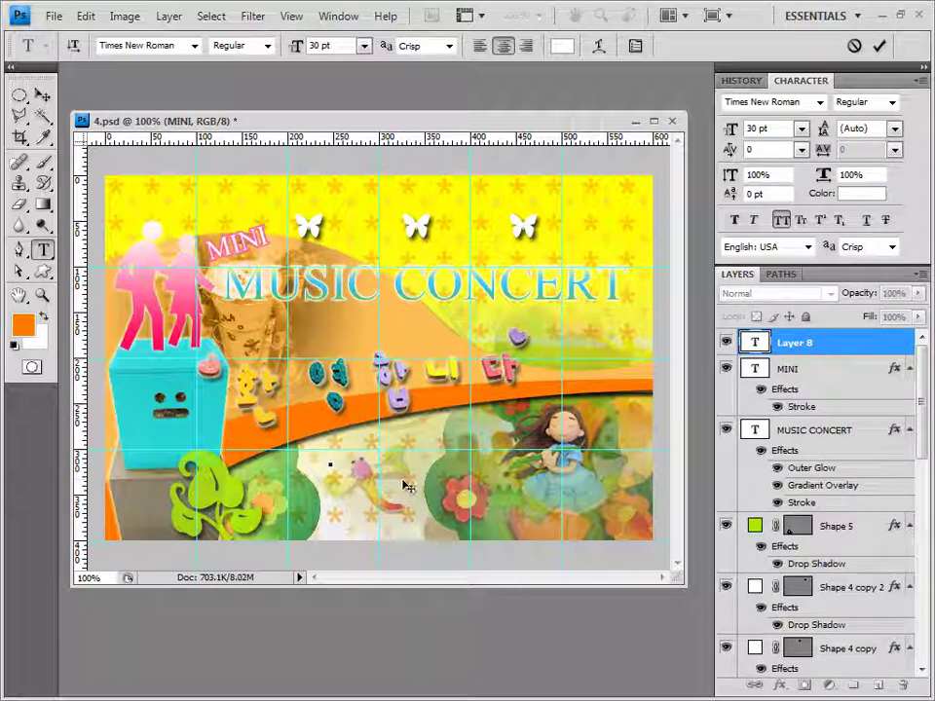
click(194, 46)
scroll(389, 516, up, 1)
drag(390, 517, 386, 264)
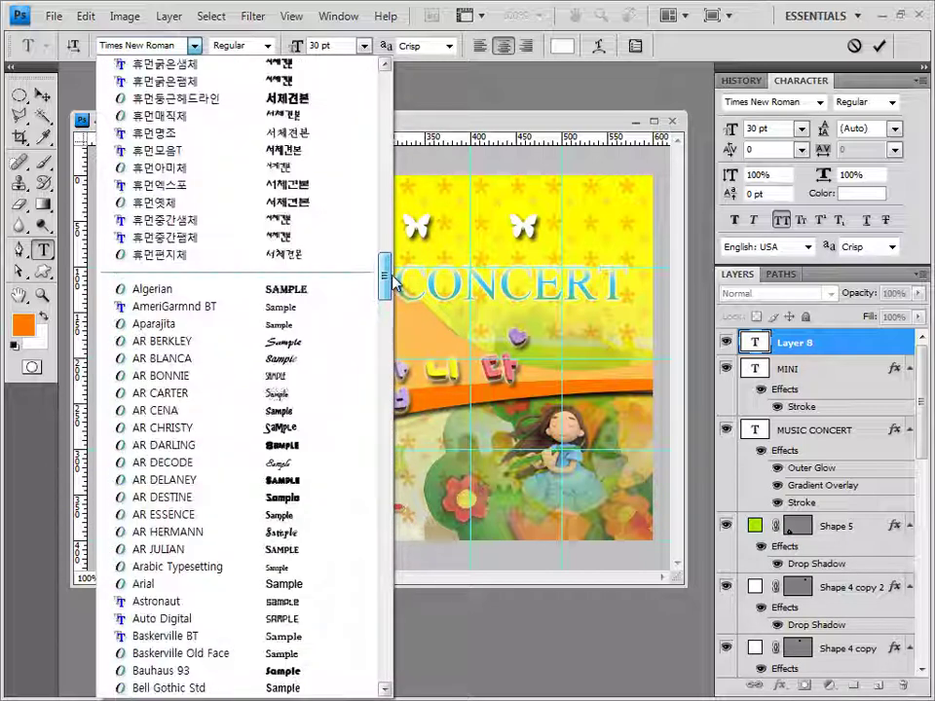
click(153, 586)
click(267, 46)
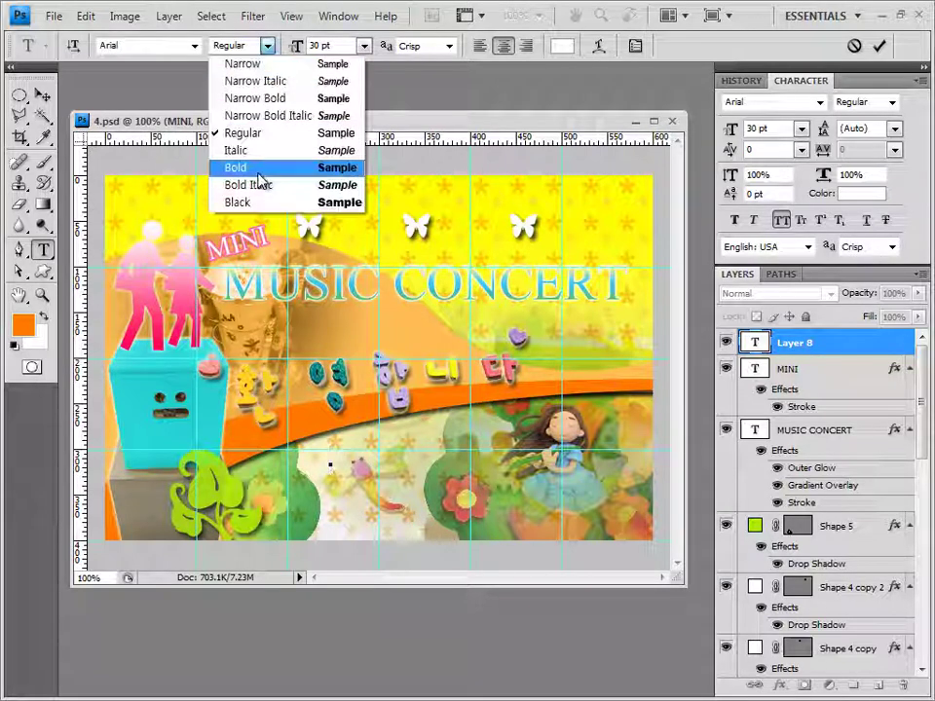
click(261, 171)
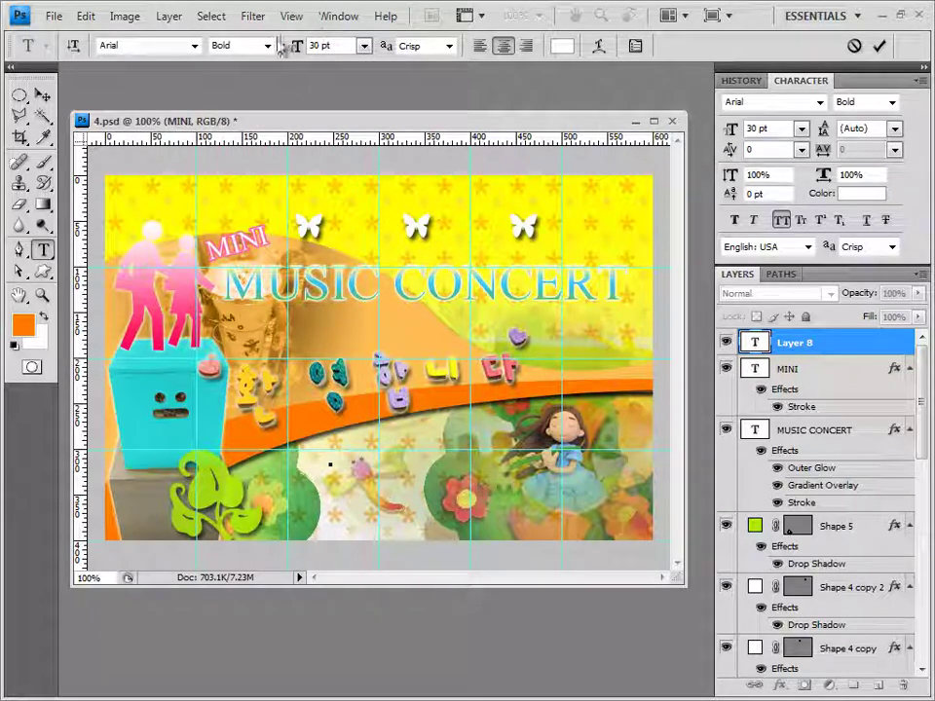
click(341, 45)
text(17)
key(Return)
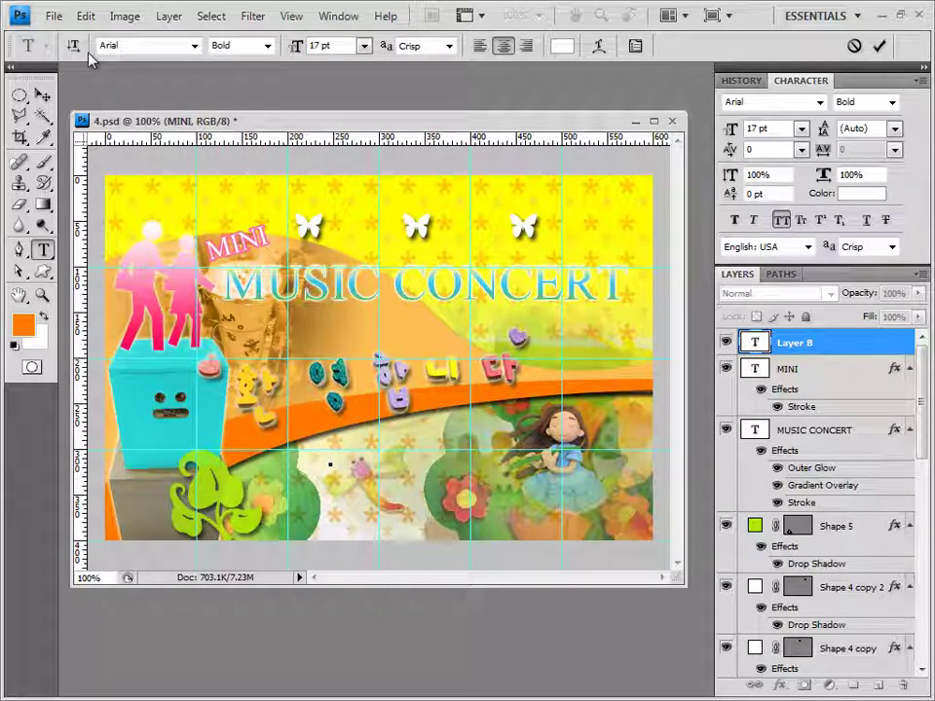
Set the text colour to #9e4a00 with left alignment, enter KINDERGARTEN PUPIL and commit the text
click(570, 51)
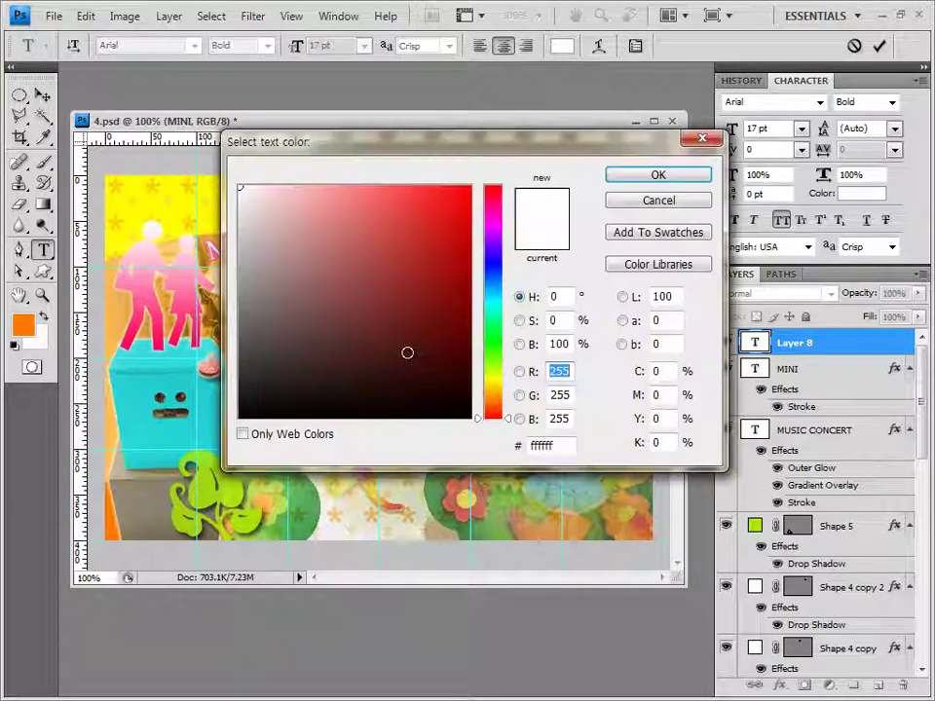
click(551, 446)
text(9e4a00)
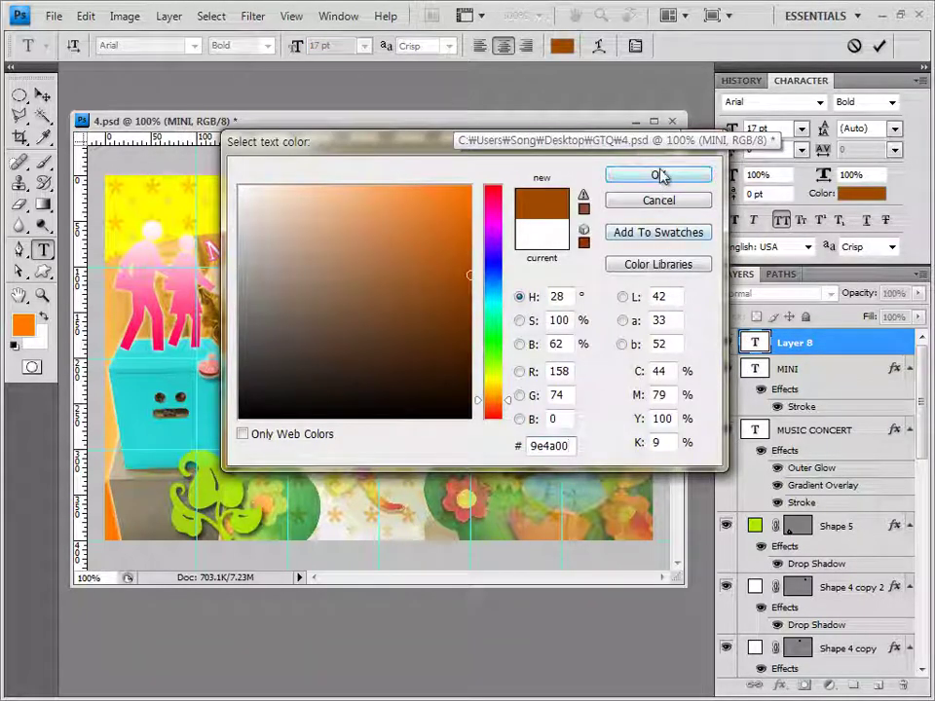
click(659, 176)
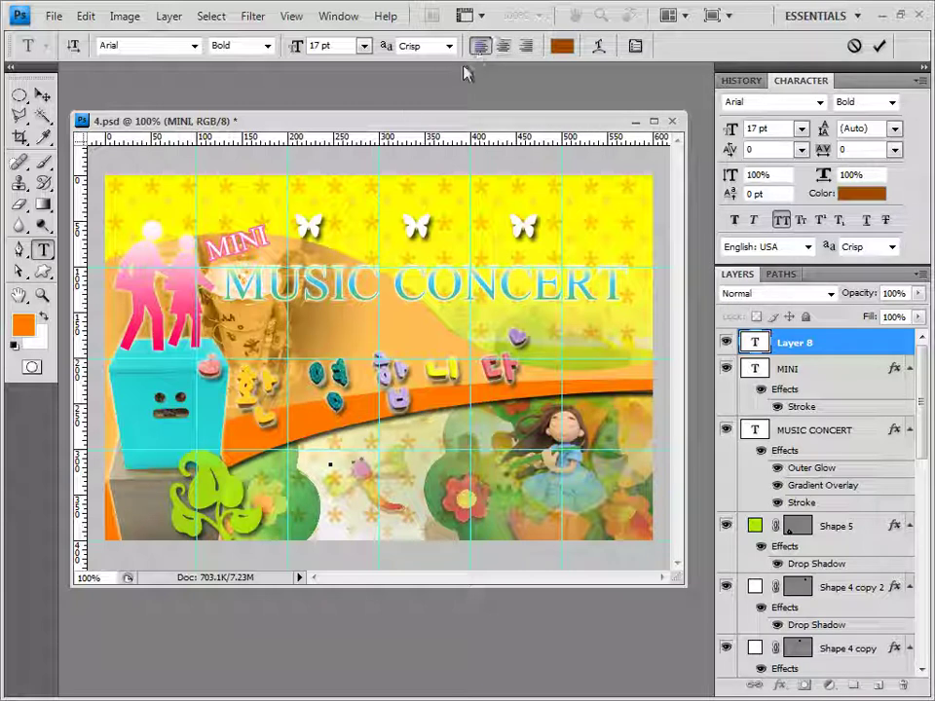
text(KINDERGARTEN PUPIL)
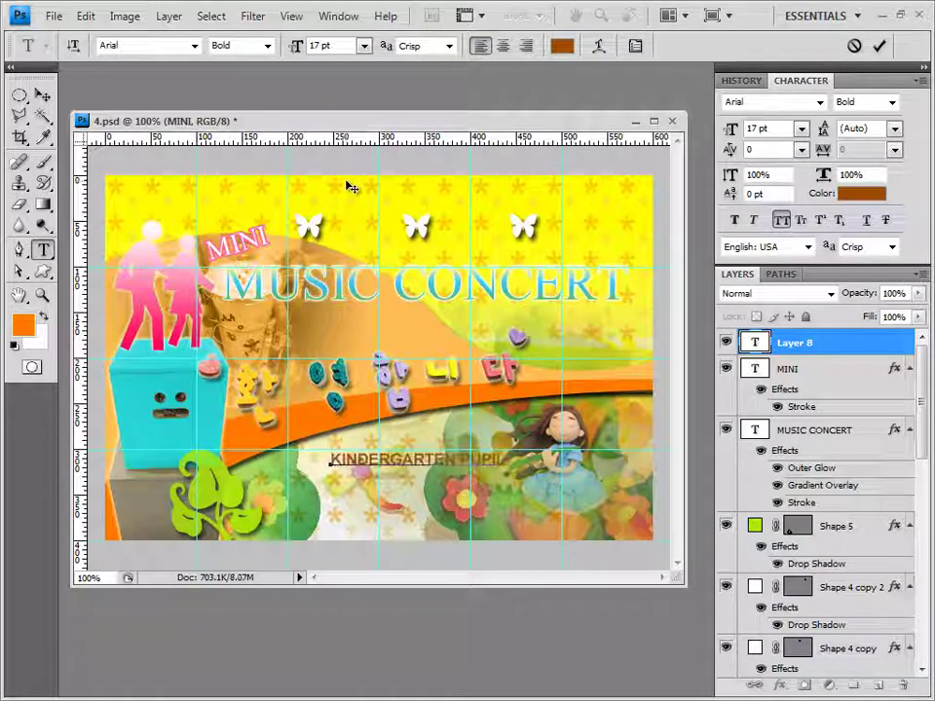
click(808, 347)
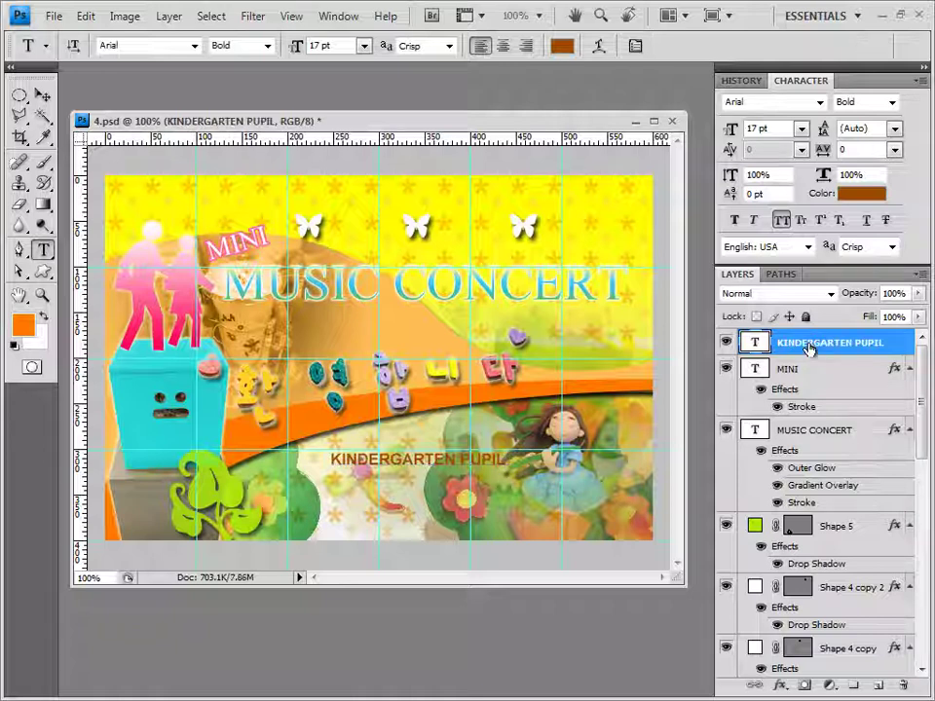
Add an Outer Glow with default settings to the KINDERGARTEN PUPIL text
click(779, 685)
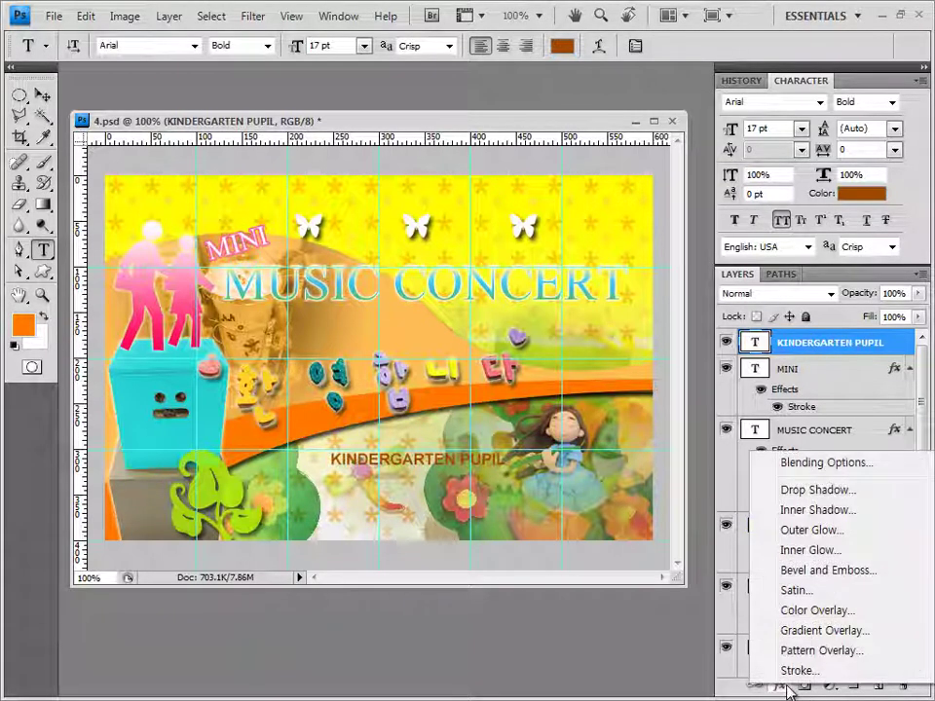
click(835, 539)
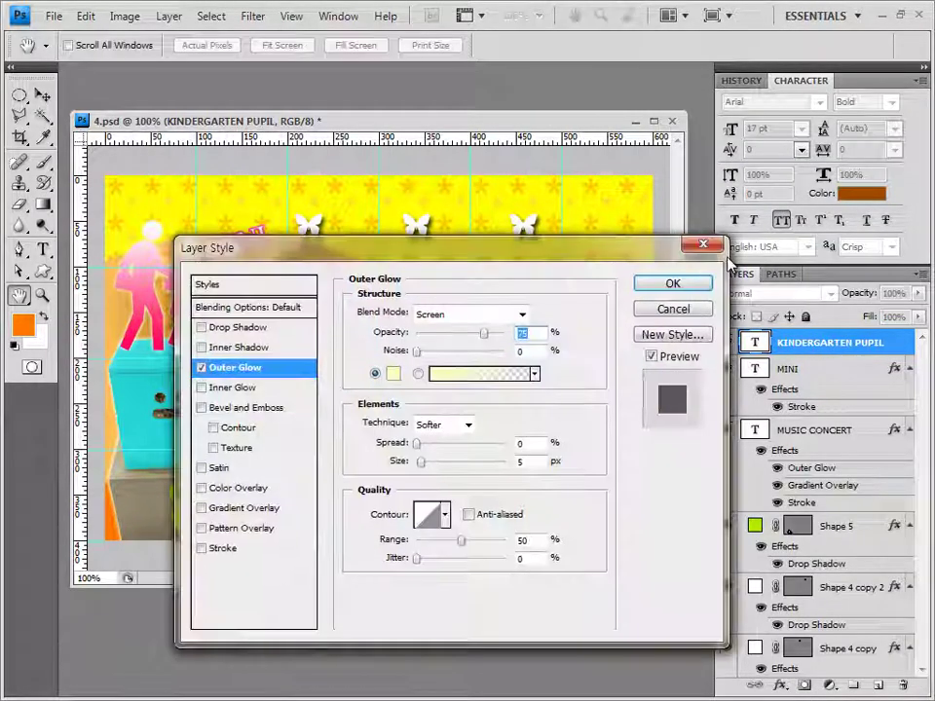
click(672, 282)
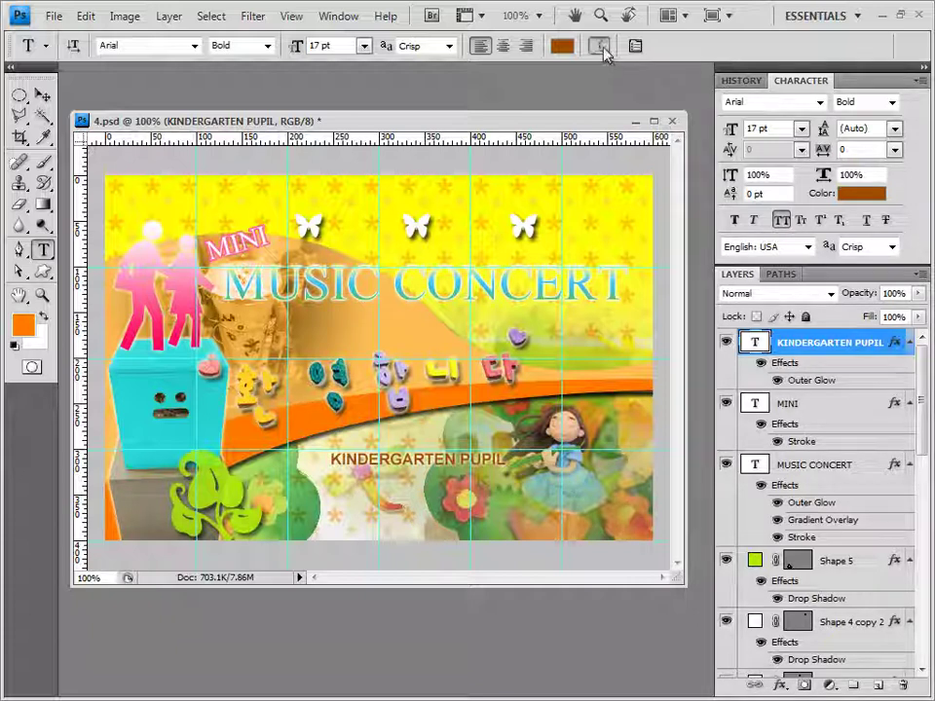
Warp the KINDERGARTEN PUPIL text with a horizontal Arc at a bend of +30%
click(598, 46)
click(610, 161)
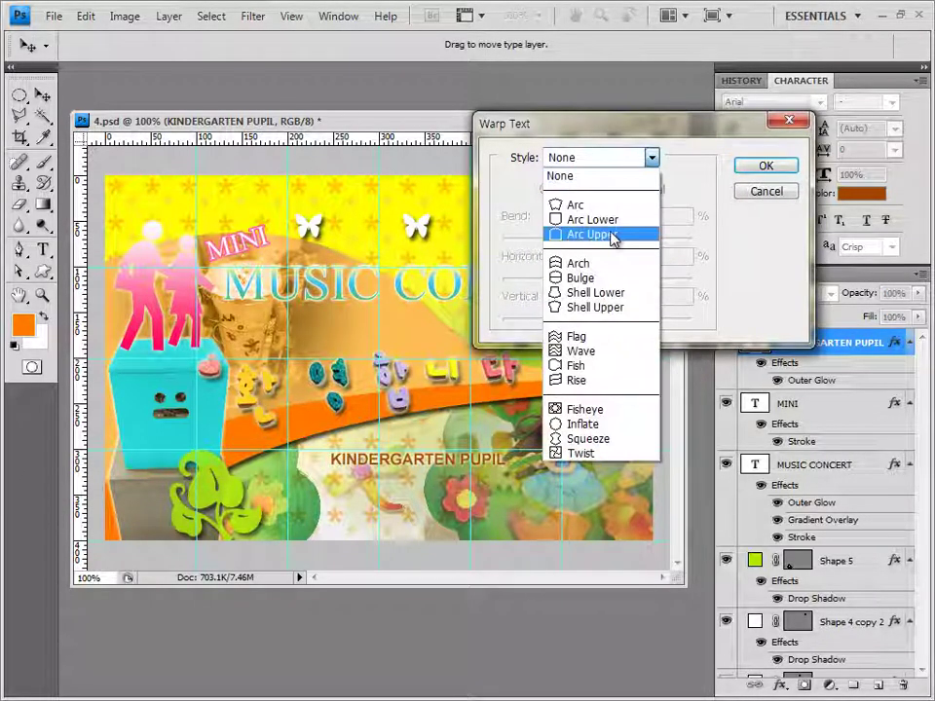
click(574, 203)
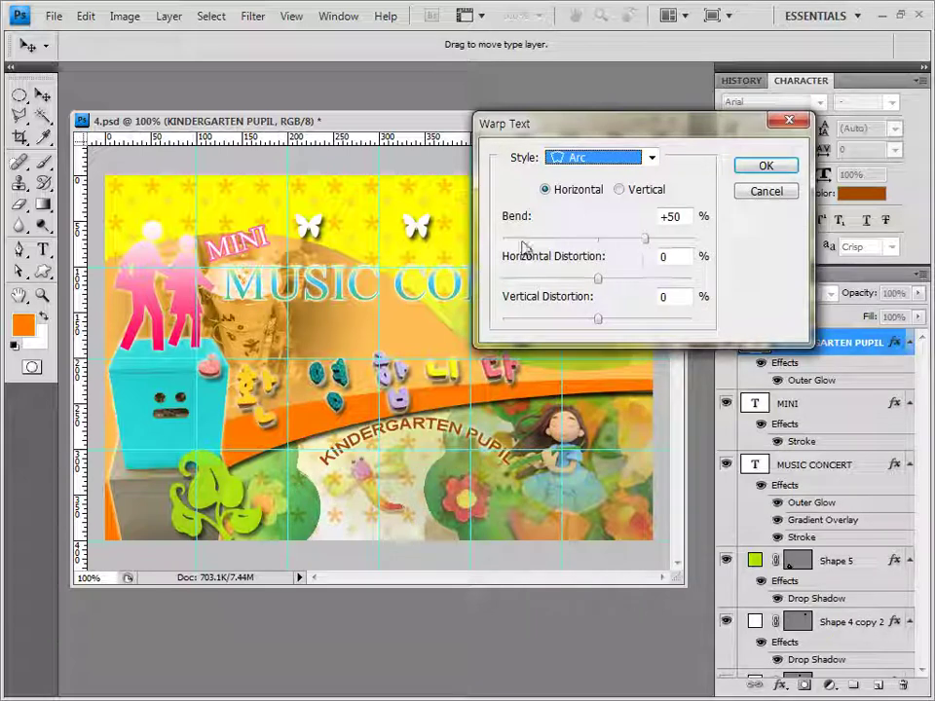
click(672, 215)
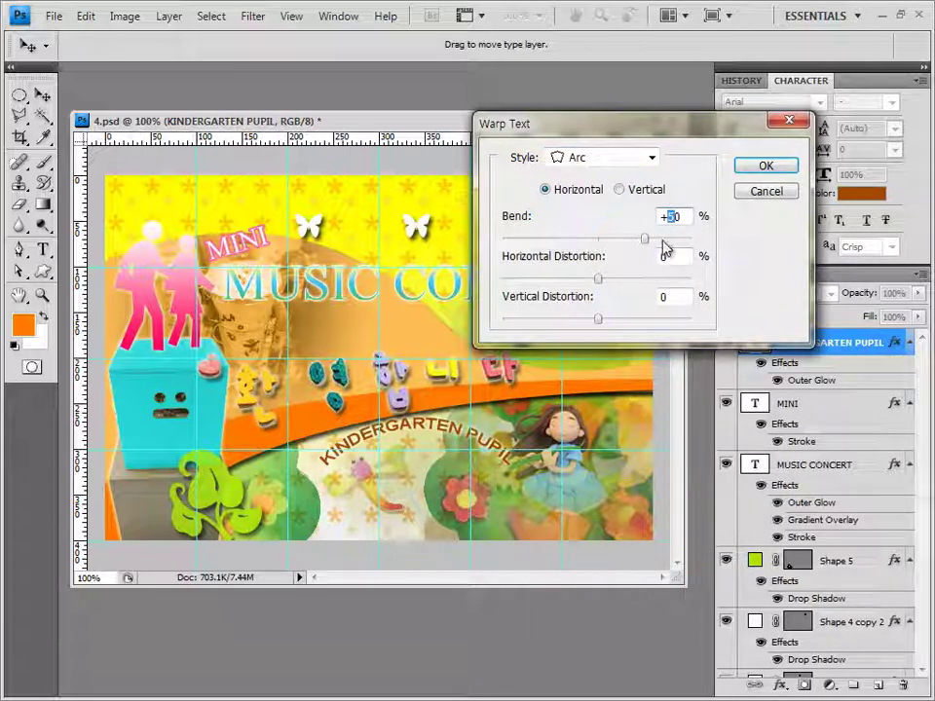
text(3)
key(Return)
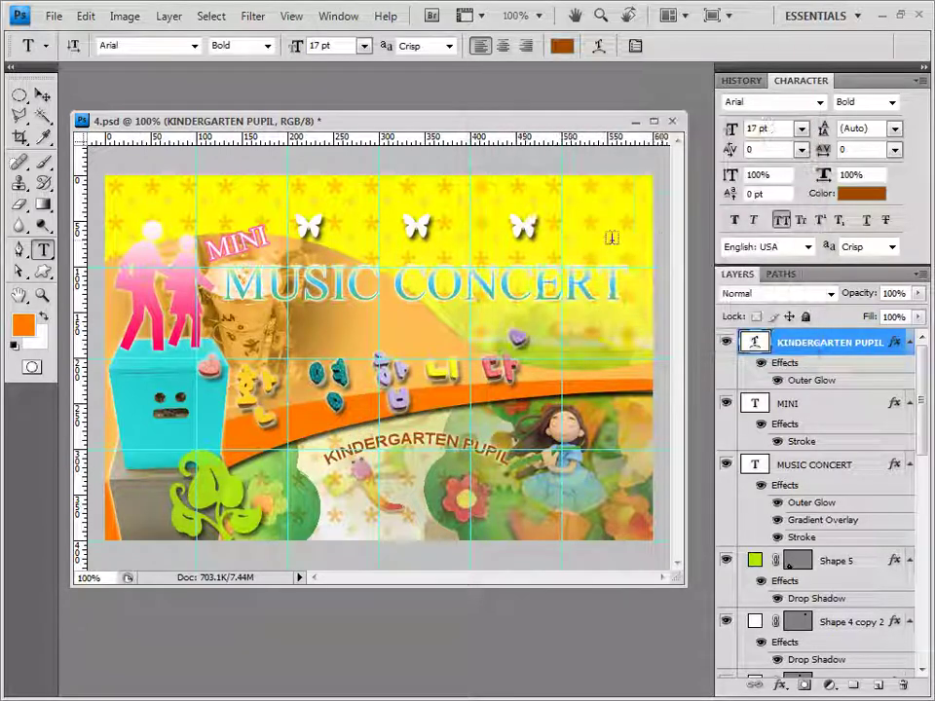
Rotate the KINDERGARTEN PUPIL text slightly counter-clockwise and move it so it follows the underside of the orange curve
key(v)
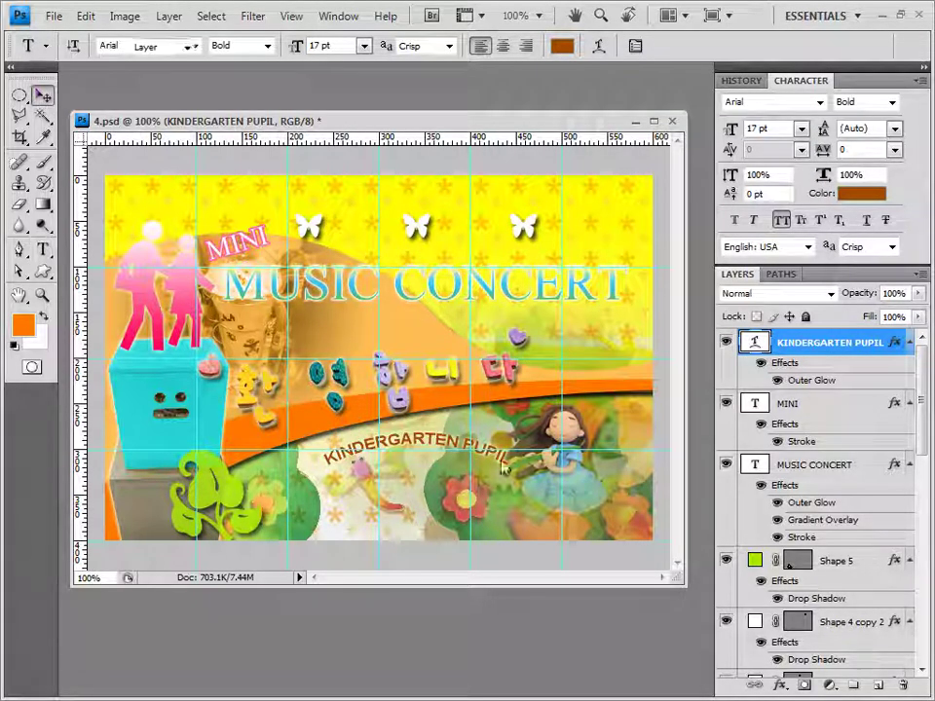
key(ctrl+t)
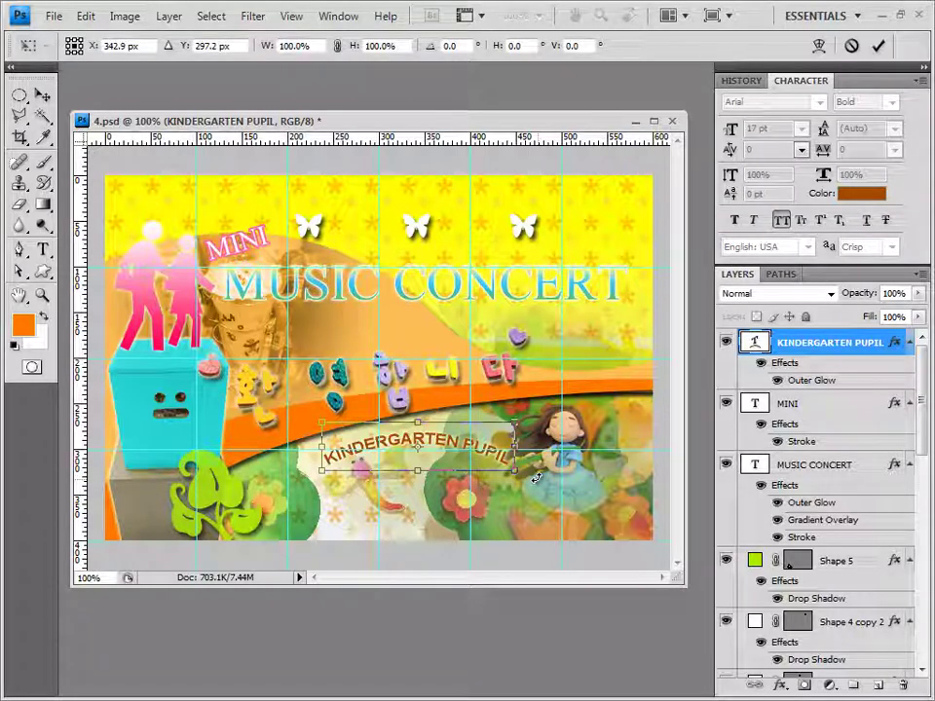
drag(535, 477, 542, 465)
drag(438, 450, 407, 448)
key(Return)
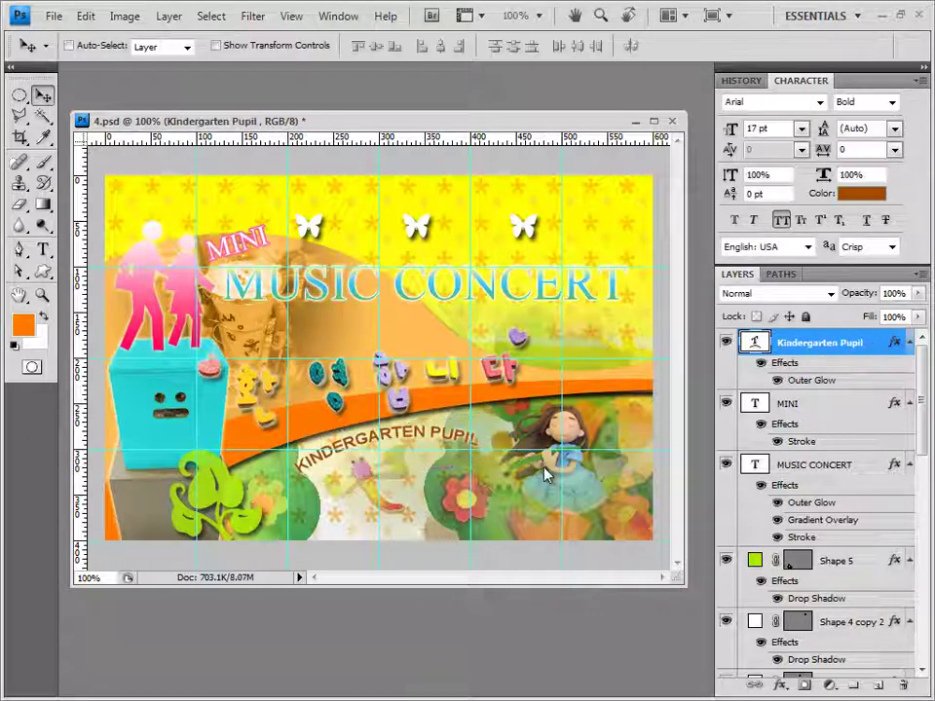
Add the left-aligned brown text 유치원소개 in the 궁서 font at 17 pt, just beside the first butterfly
click(43, 249)
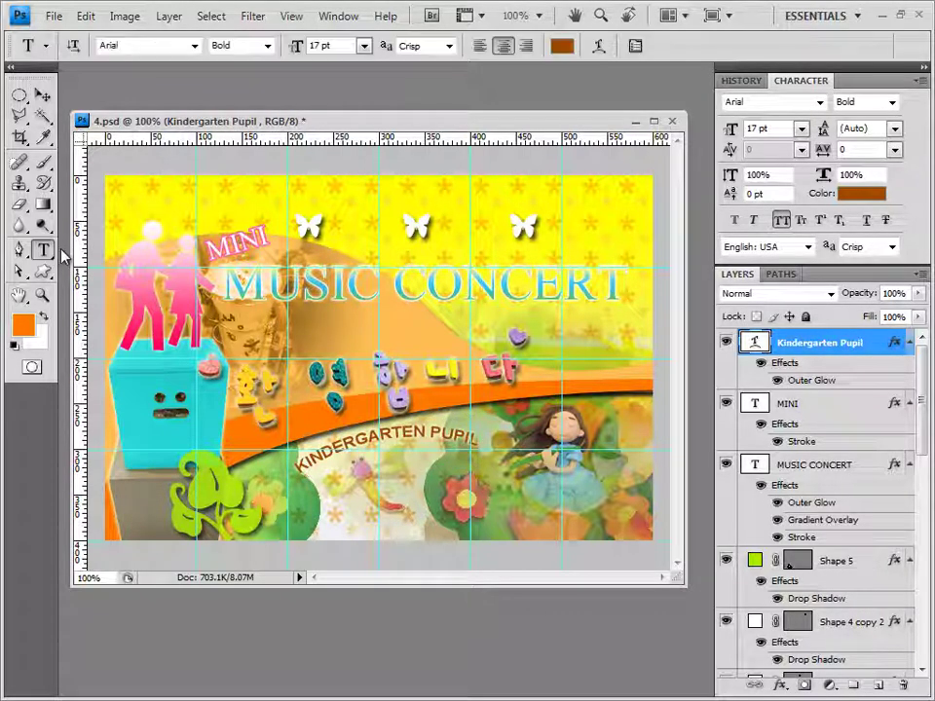
click(334, 233)
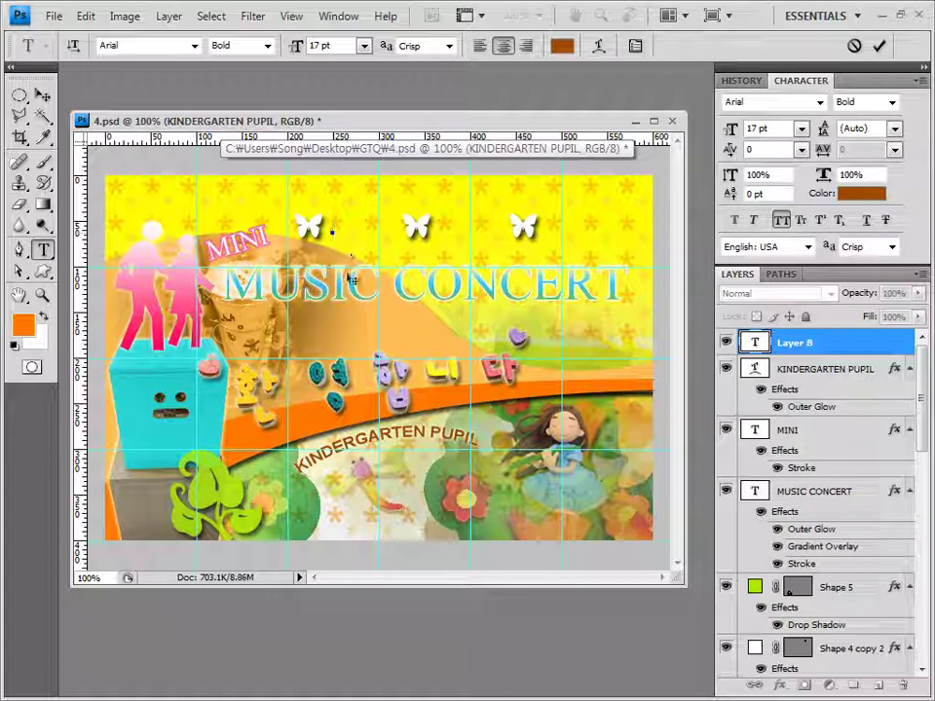
click(195, 46)
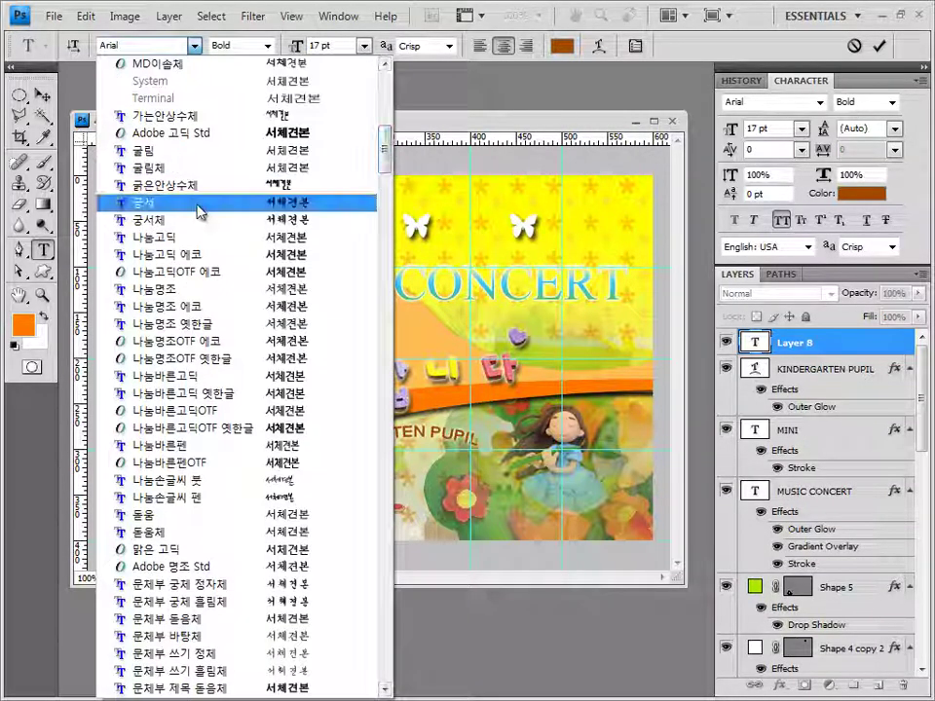
click(198, 202)
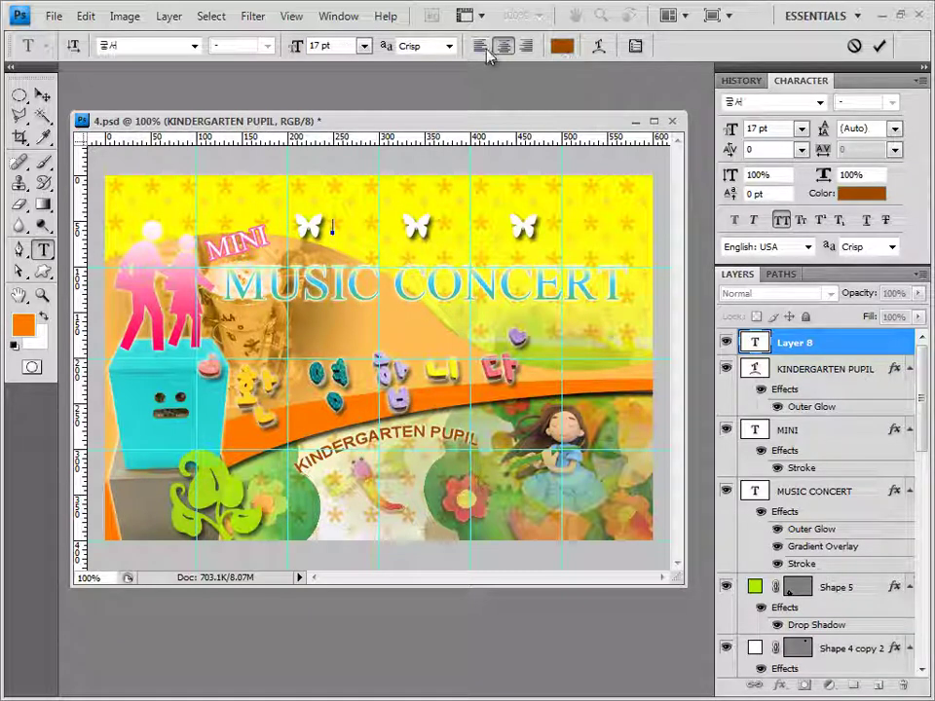
click(563, 48)
click(565, 445)
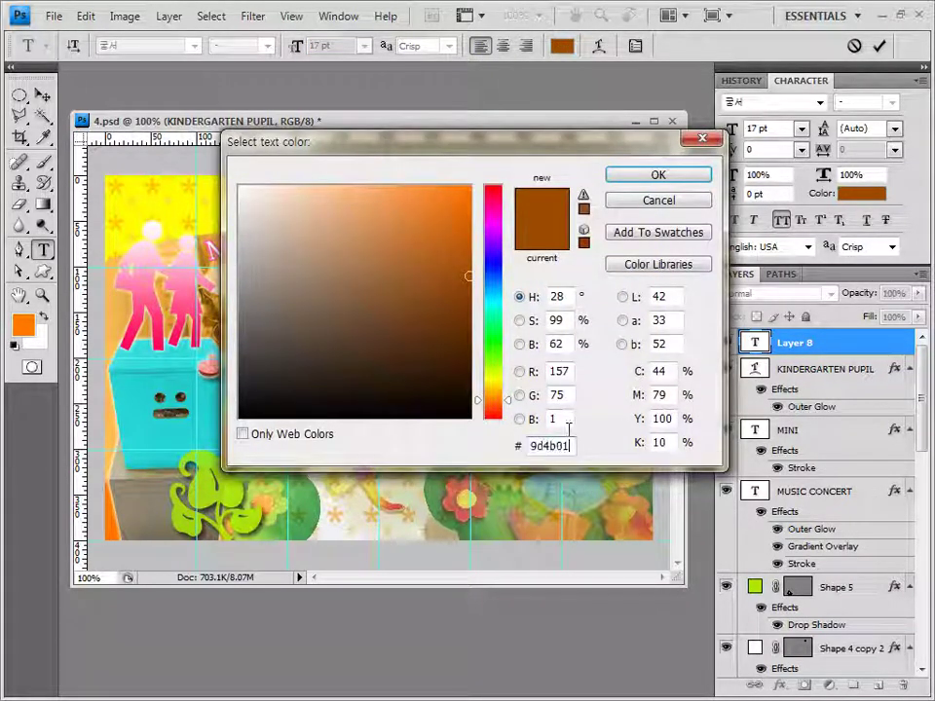
click(658, 176)
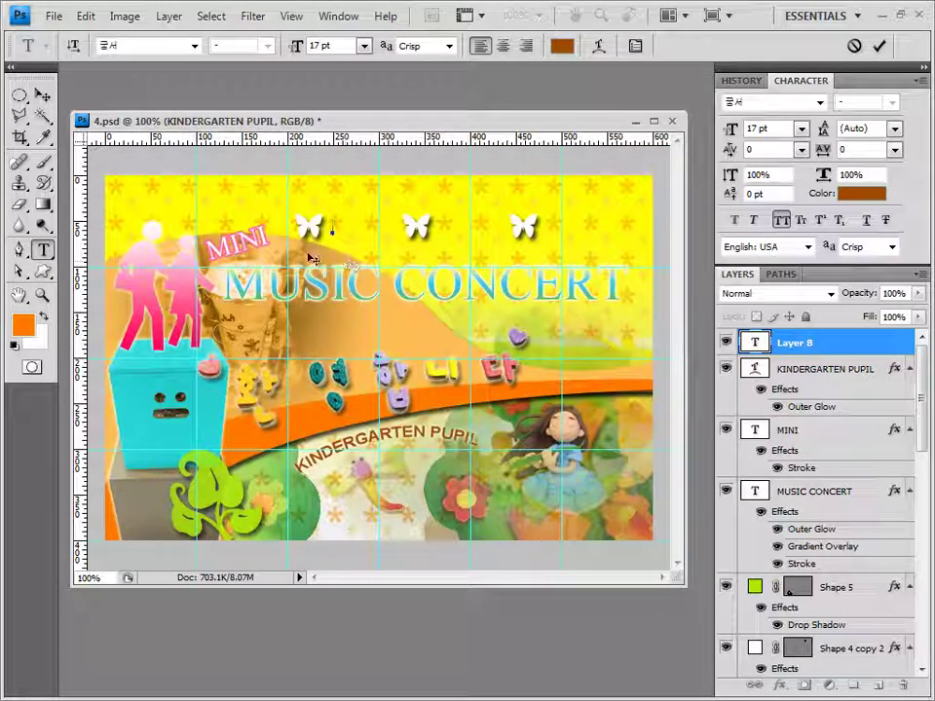
text(유치원 소개)
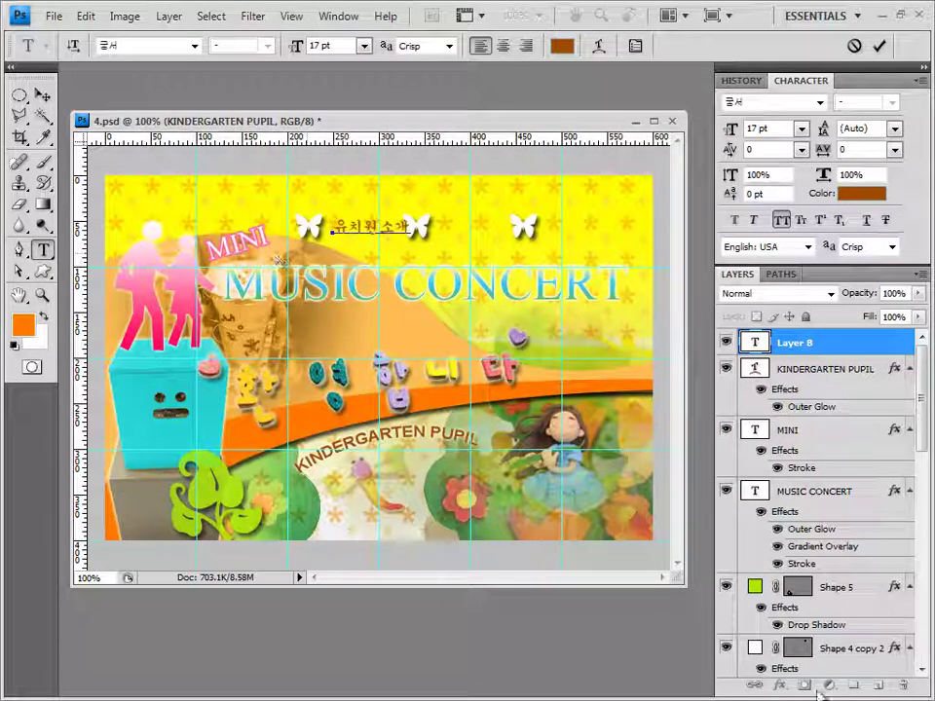
click(813, 345)
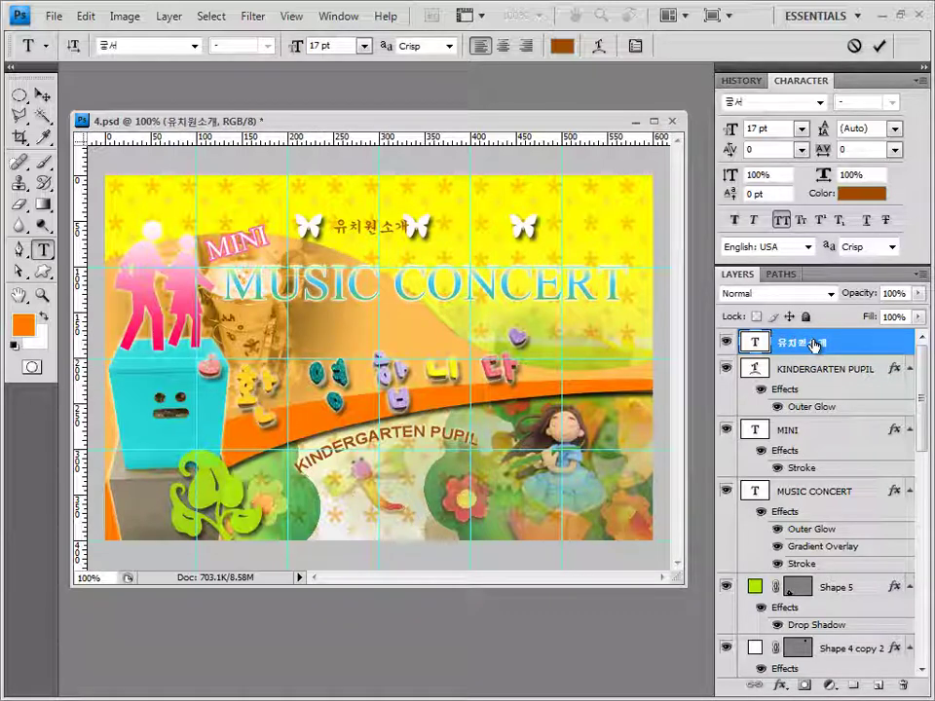
Add a 2 px outside Stroke in white (#ffffff) to the 유치원소개 text
click(787, 686)
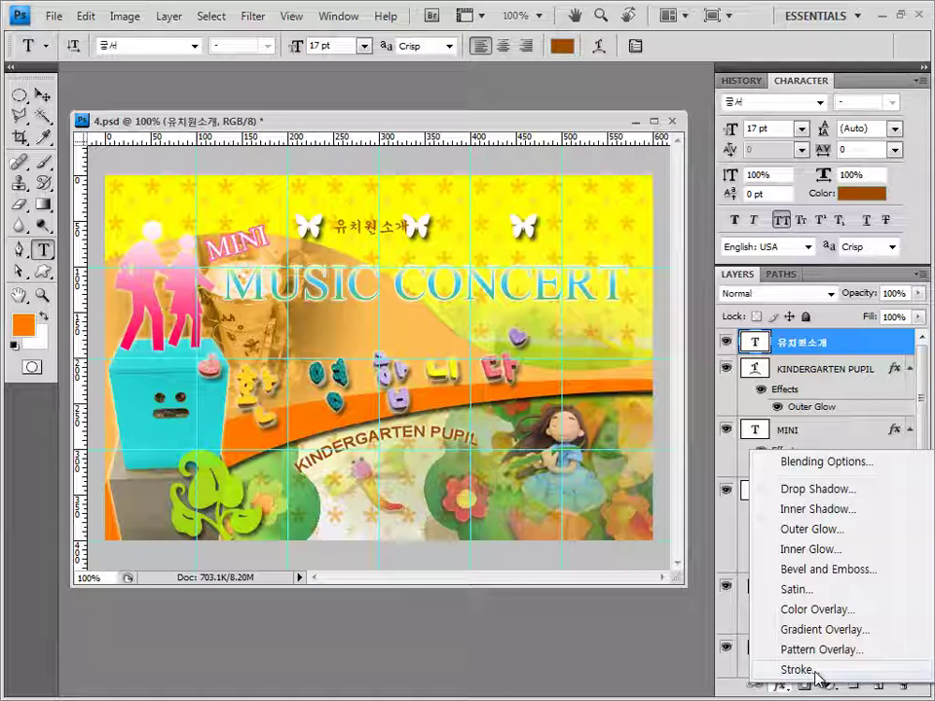
click(797, 670)
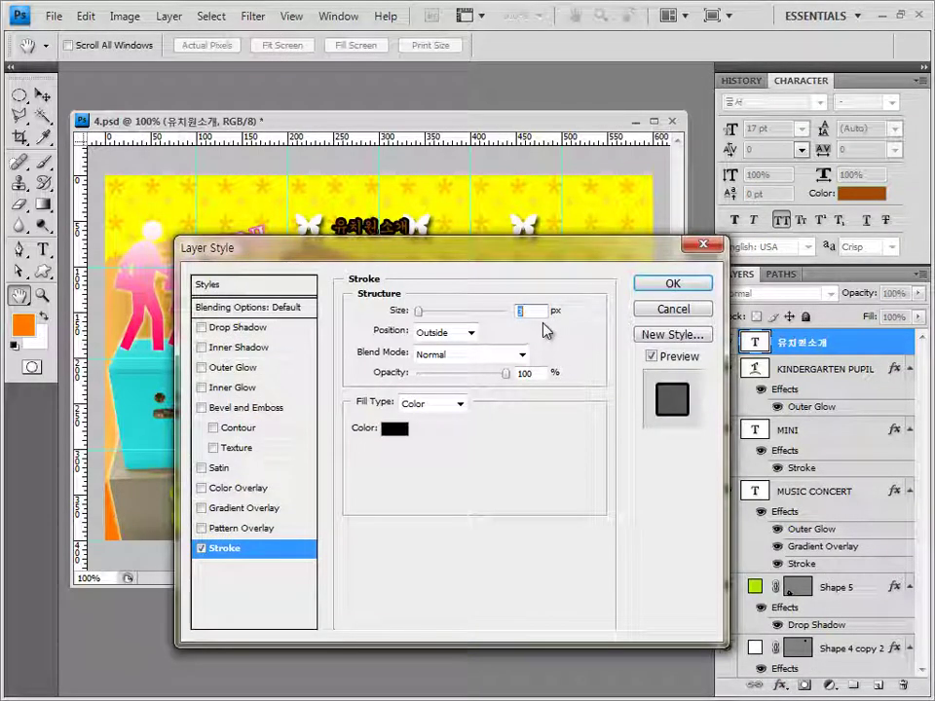
text(2)
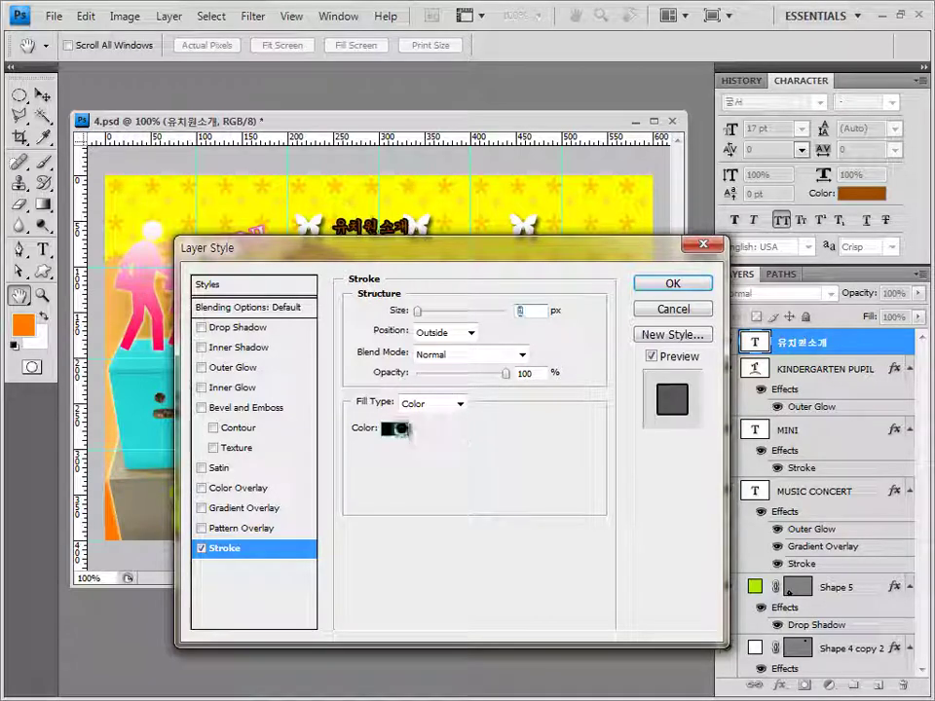
click(394, 428)
drag(273, 261, 232, 154)
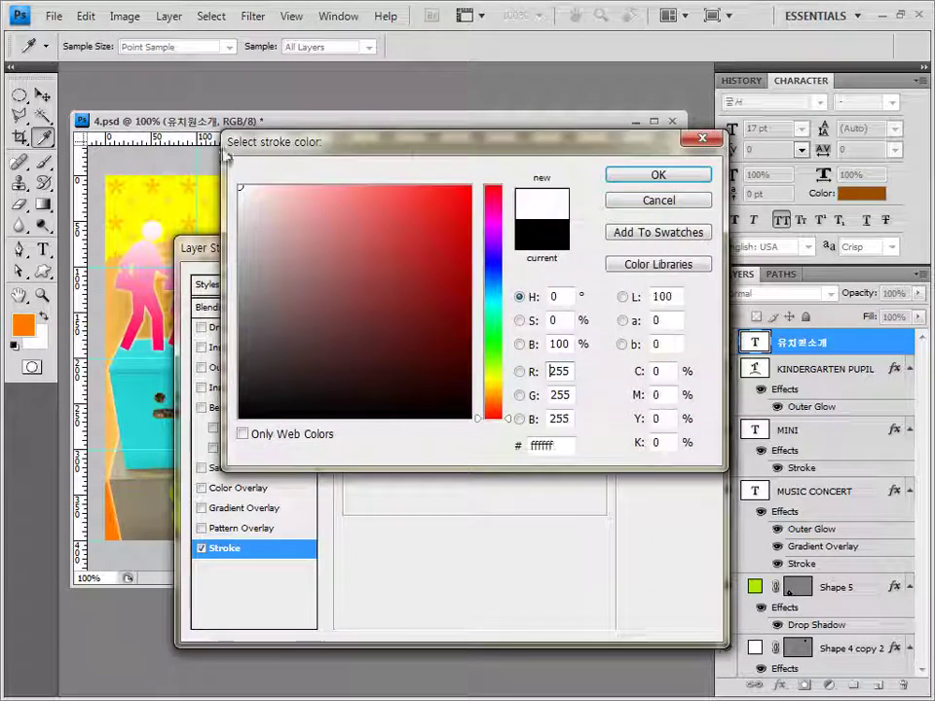
click(672, 181)
click(672, 283)
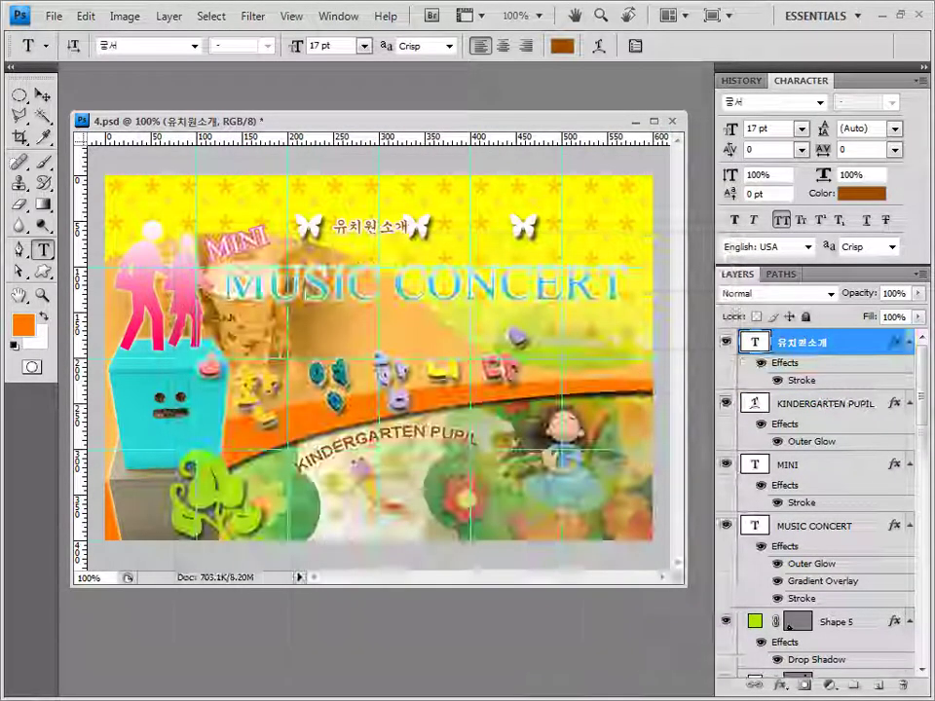
Nudge the 유치원소개 text slightly to the left so it sits between the first and second butterflies
click(43, 94)
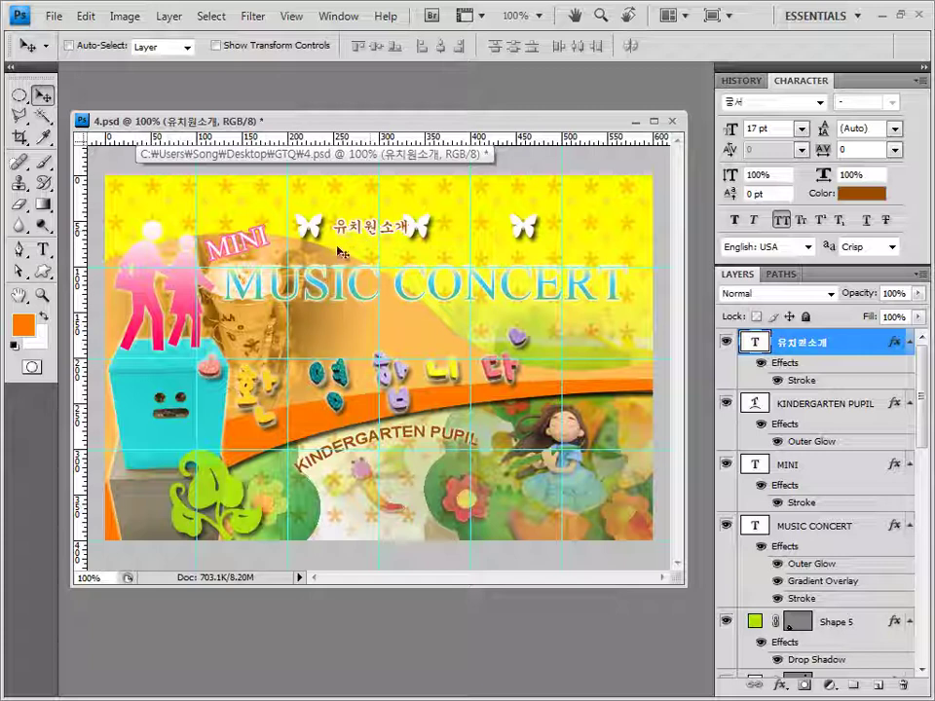
key(Left)
key(Left)
key(Left)
key(Left)
key(Left)
key(Left)
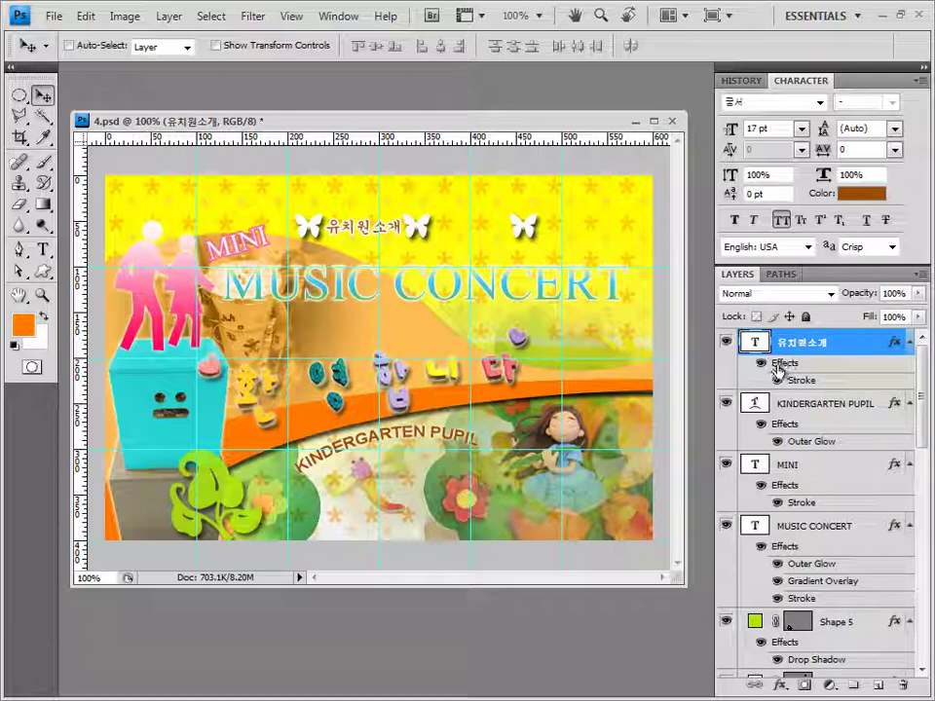
Duplicate the 유치원소개 text beside the second and third butterflies, changing the copies to 콘서트일정 and 포토갤러리
key(ctrl+j)
drag(373, 236, 478, 238)
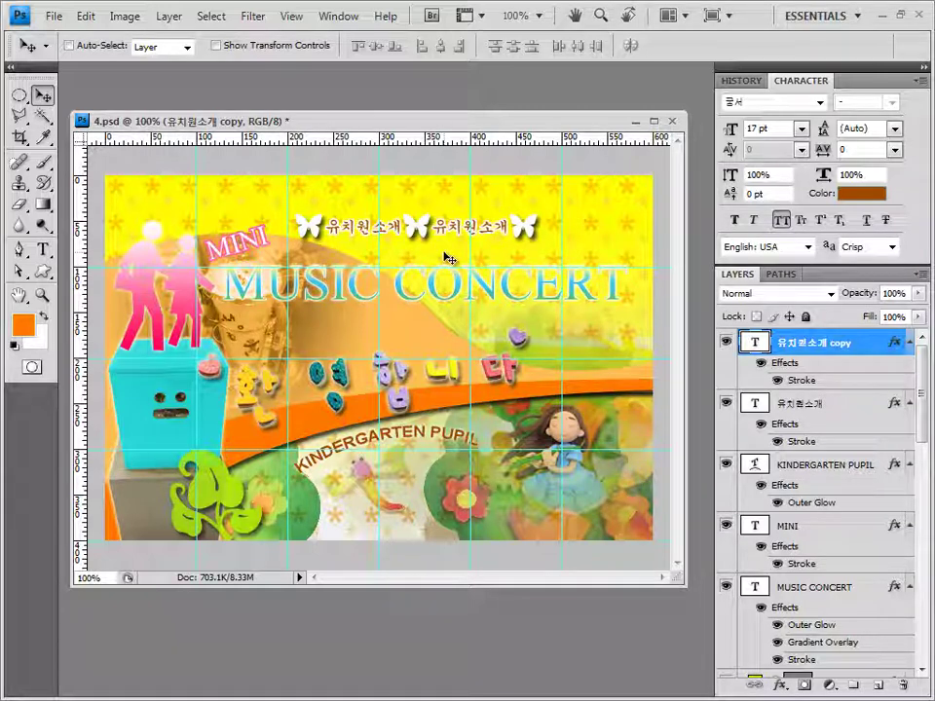
key(ctrl+j)
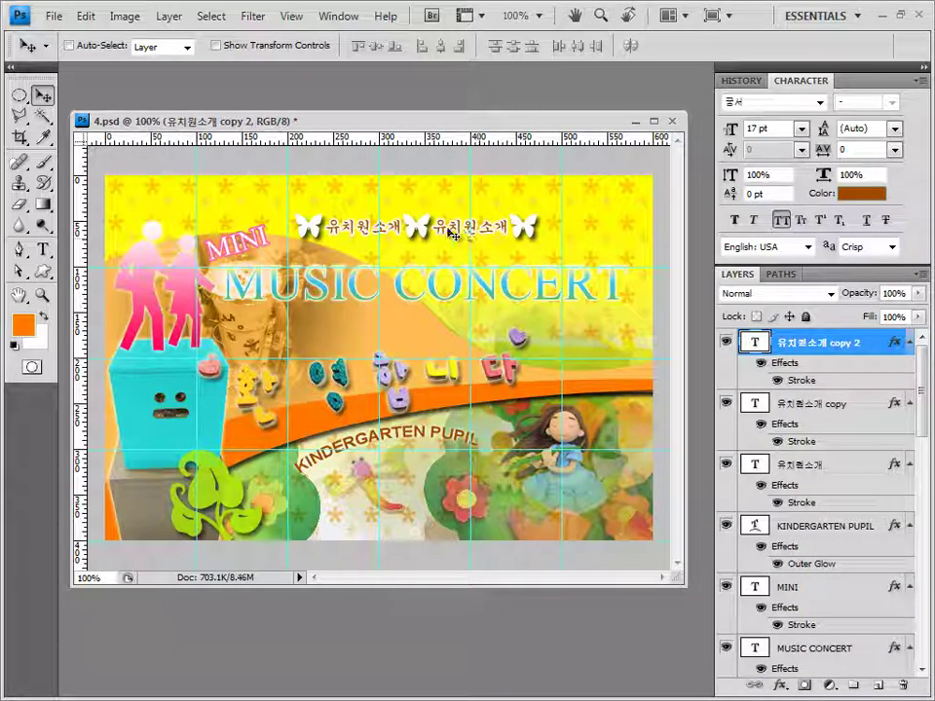
drag(453, 230, 553, 231)
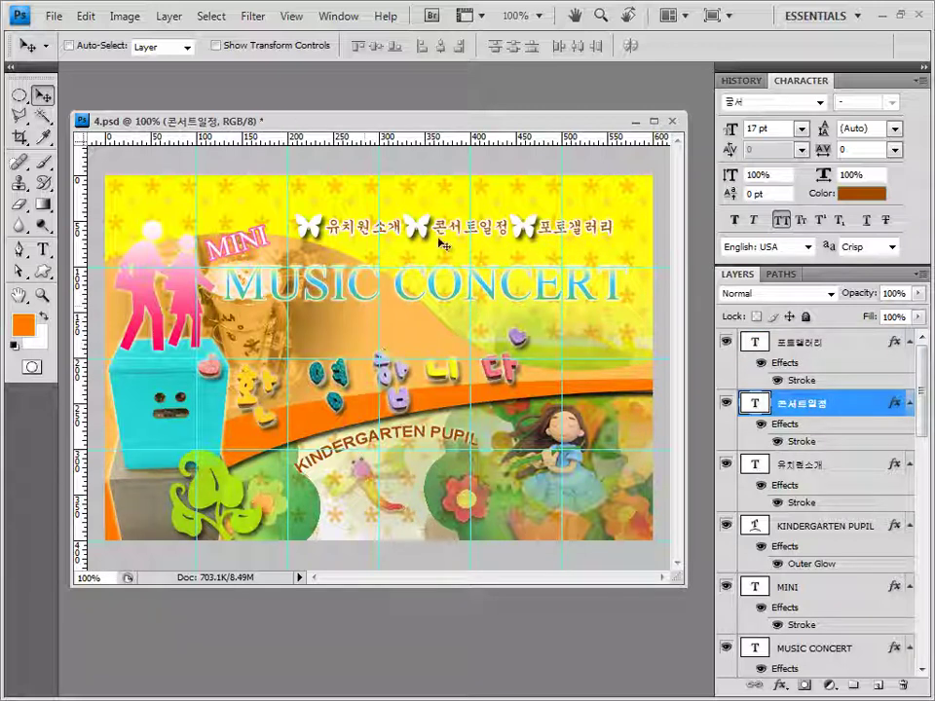
Save 4.psd with Maximize compatibility on, and clear the guides from the canvas
click(54, 17)
click(58, 245)
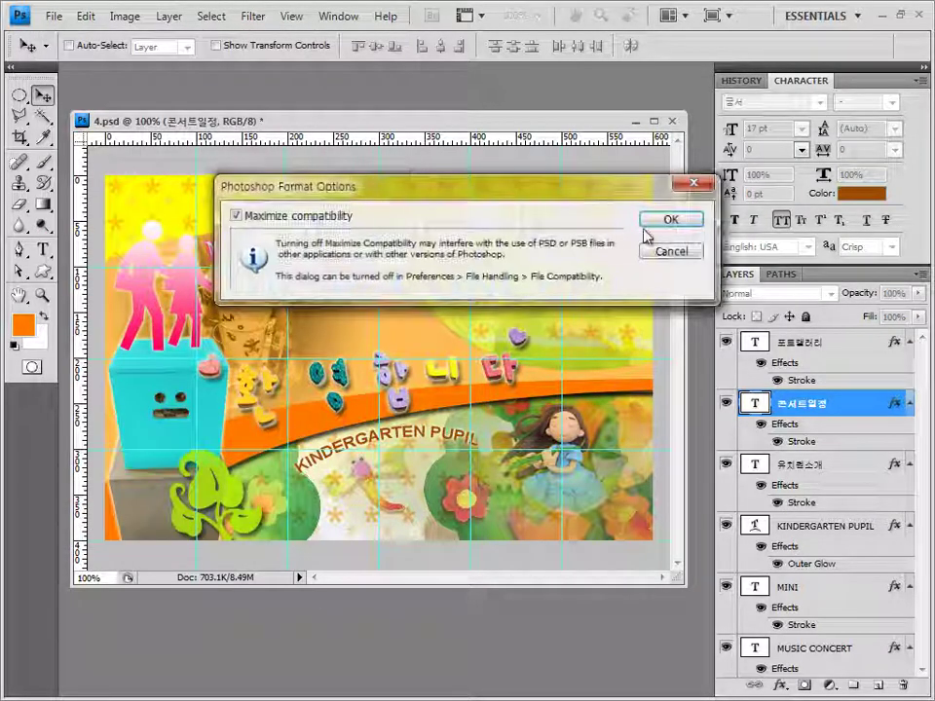
click(646, 223)
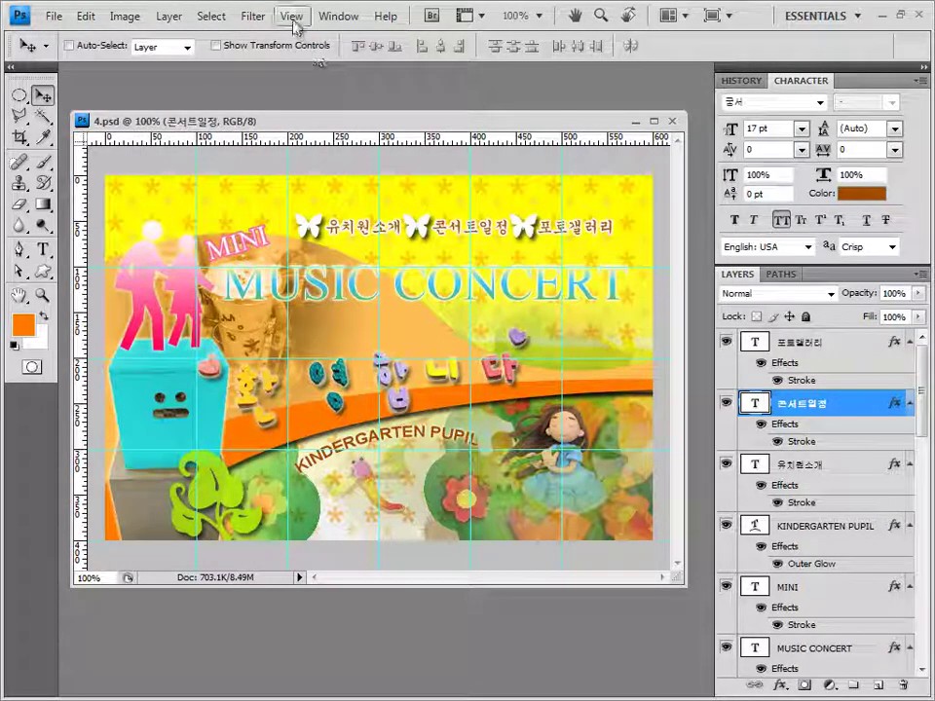
click(292, 16)
click(347, 404)
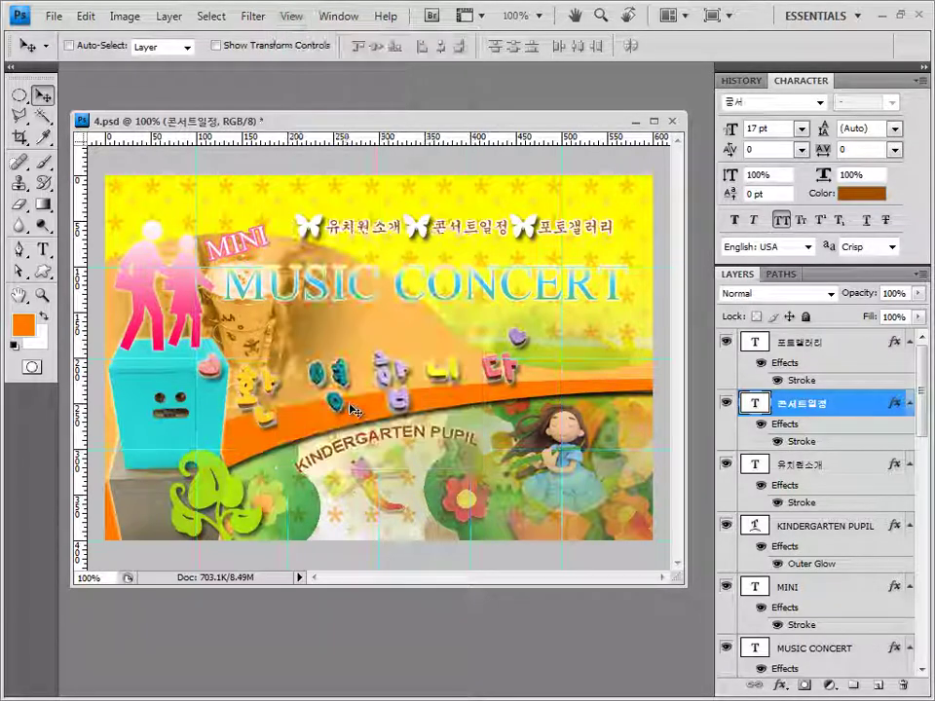
Save a JPEG copy in the GTQ folder, named with the candidate's number and name plus -4, at quality 12 and Baseline ("Standard")
click(54, 16)
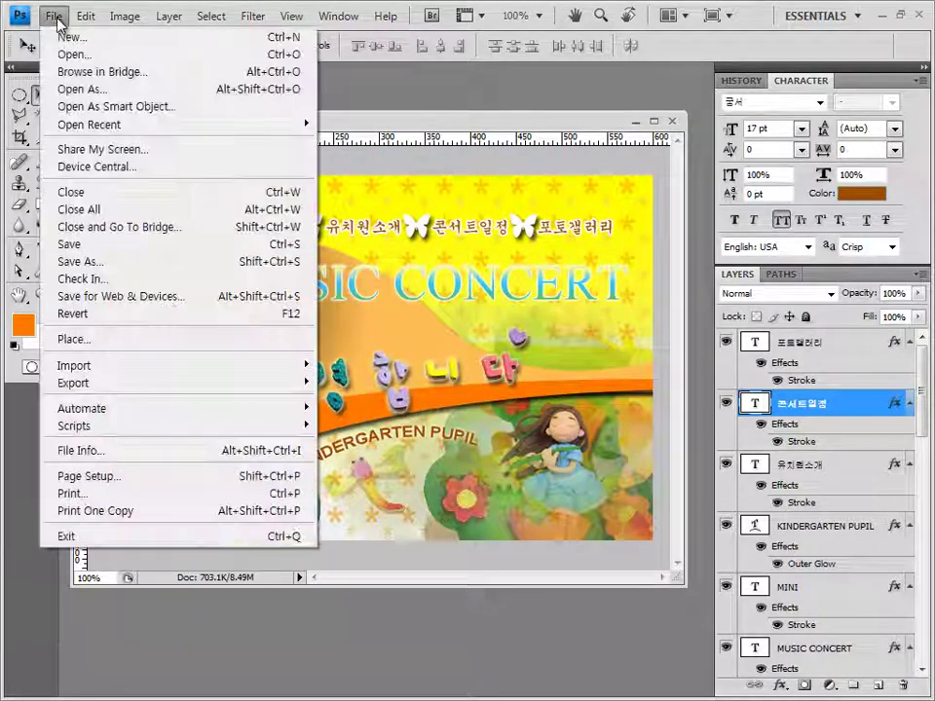
click(88, 261)
click(447, 403)
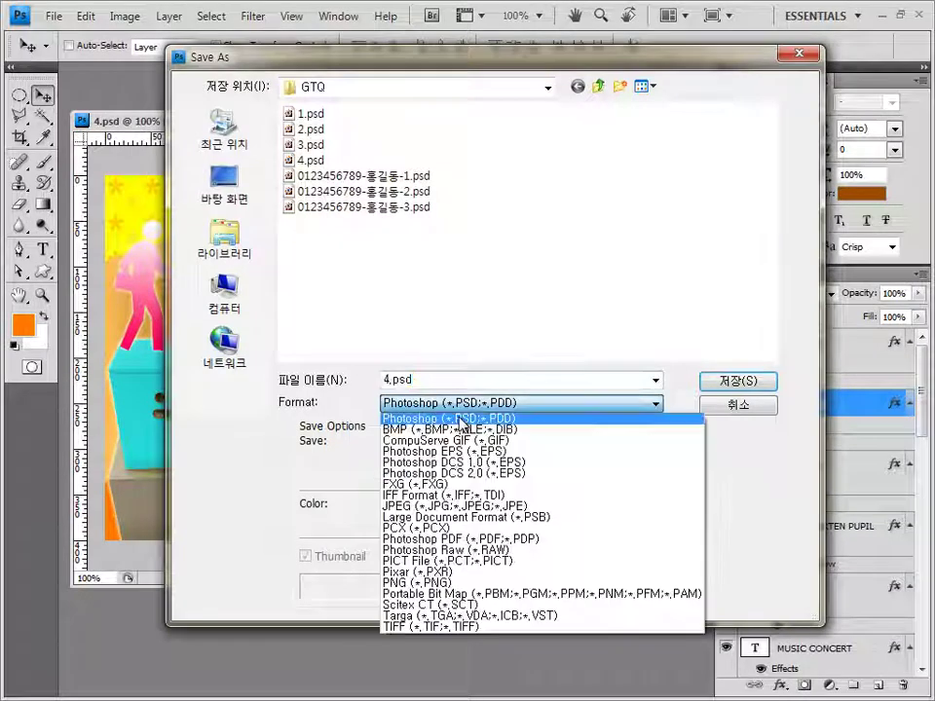
click(443, 506)
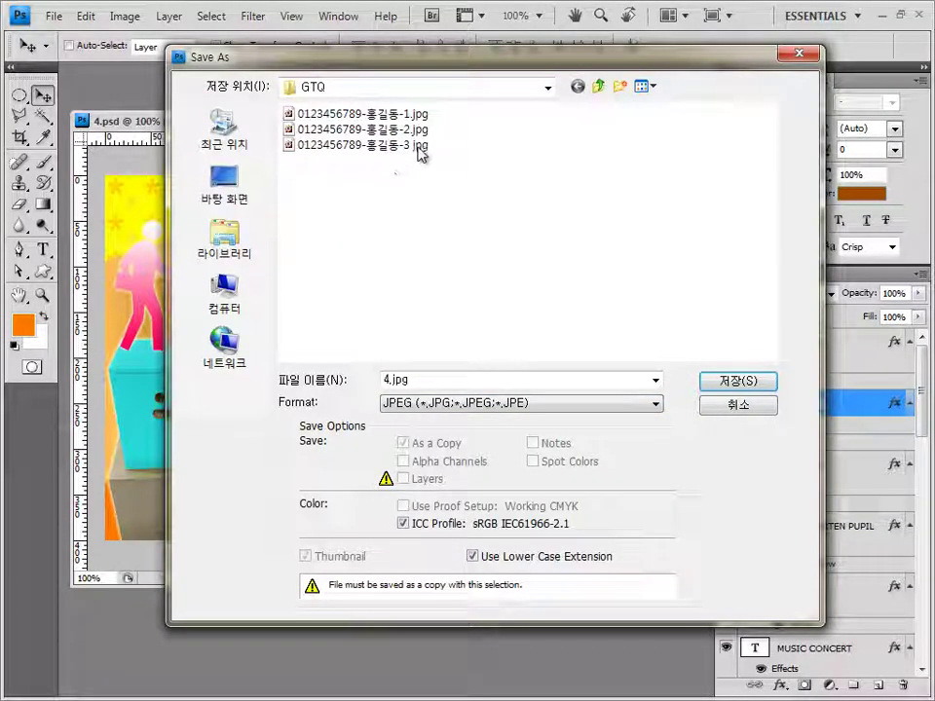
click(420, 145)
double_click(490, 377)
text(456789-홍길동-)
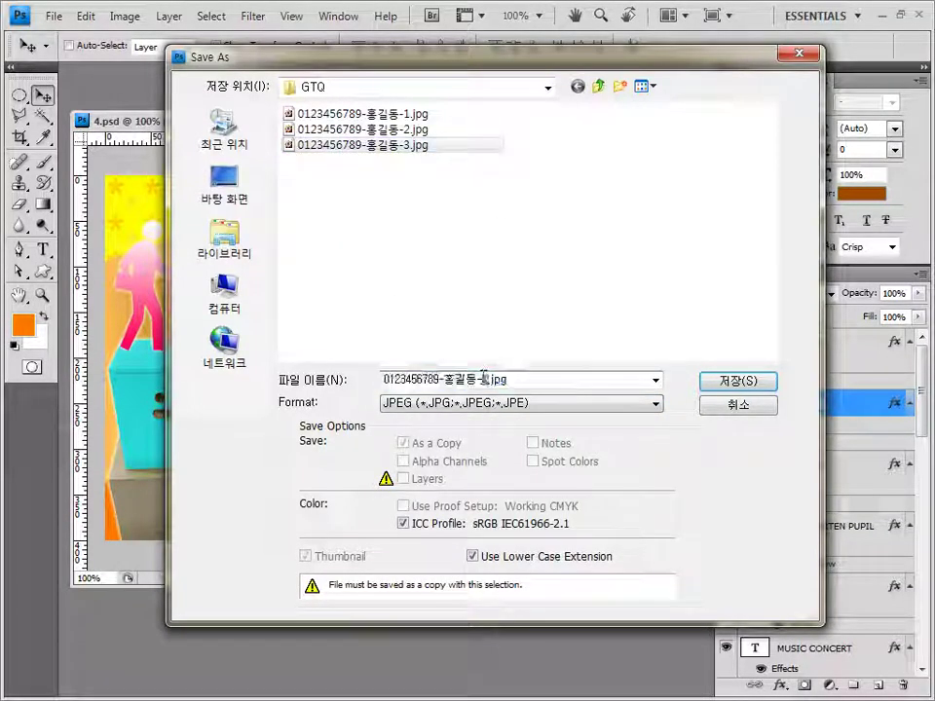
key(Tab)
key(Return)
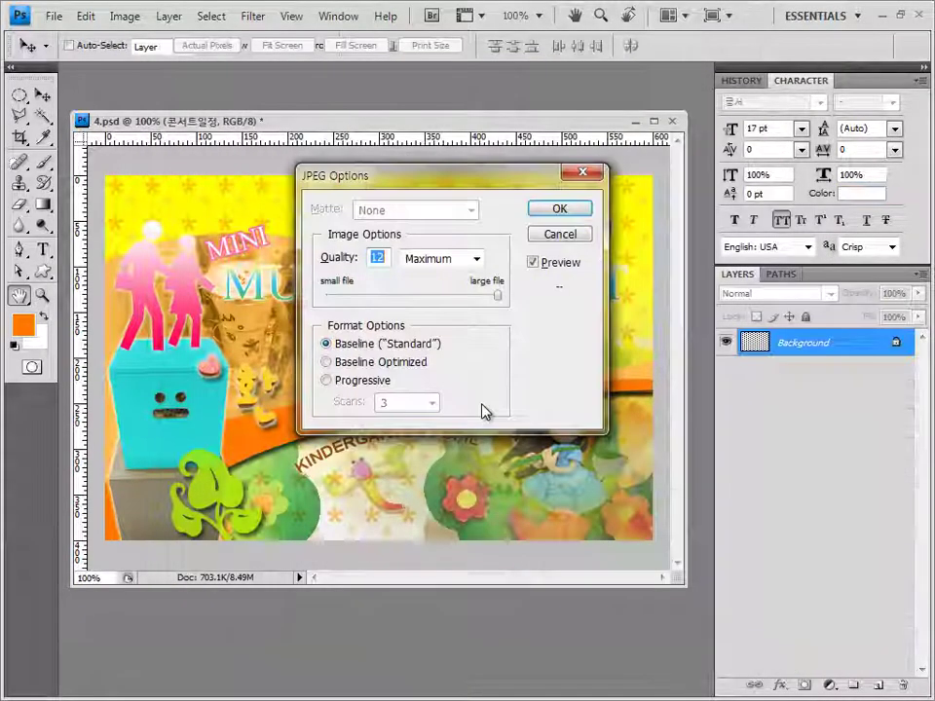
key(Return)
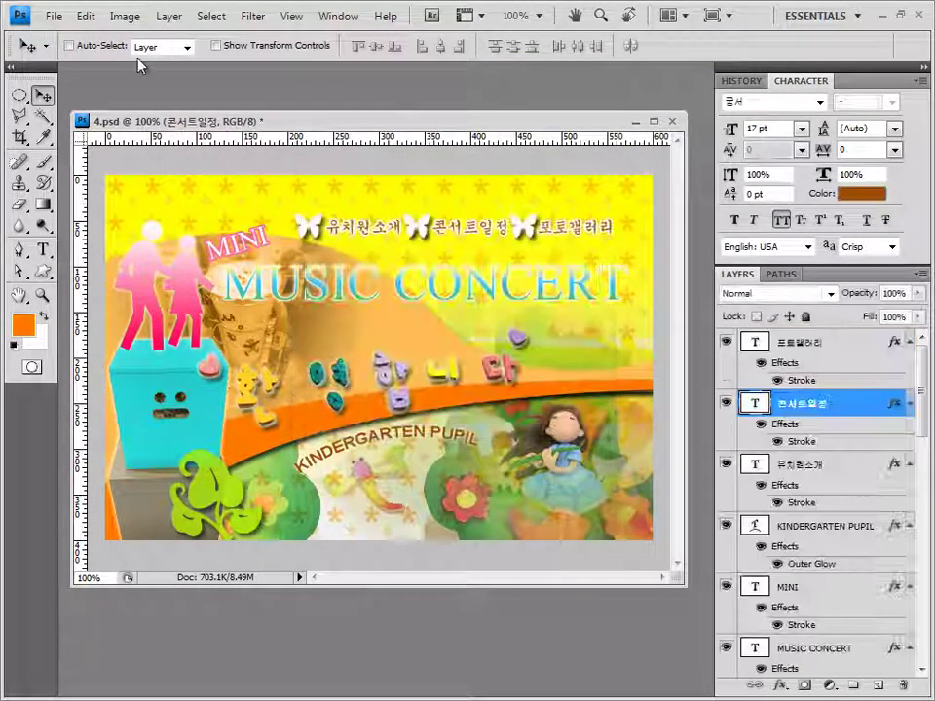
Resize the image to 60 by 40 pixels with constrained proportions
click(124, 16)
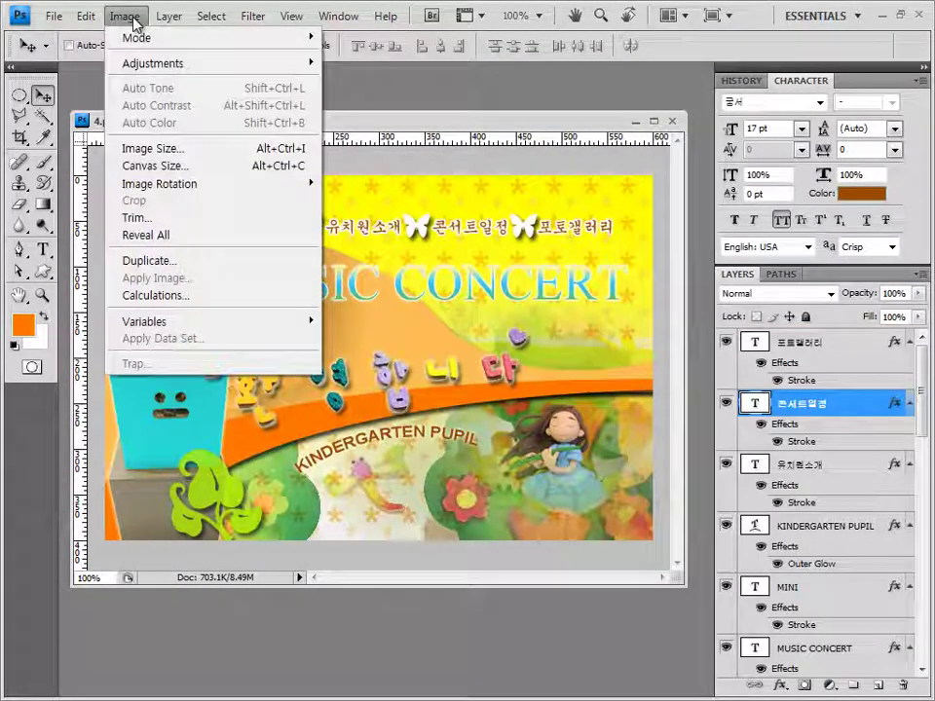
click(124, 150)
text(60)
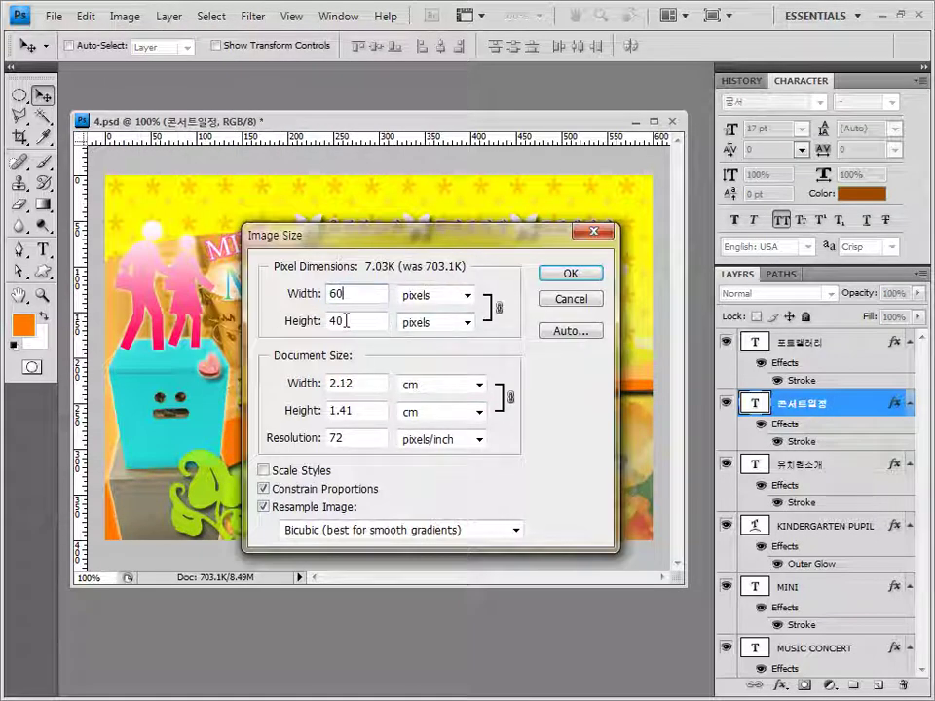
key(Tab)
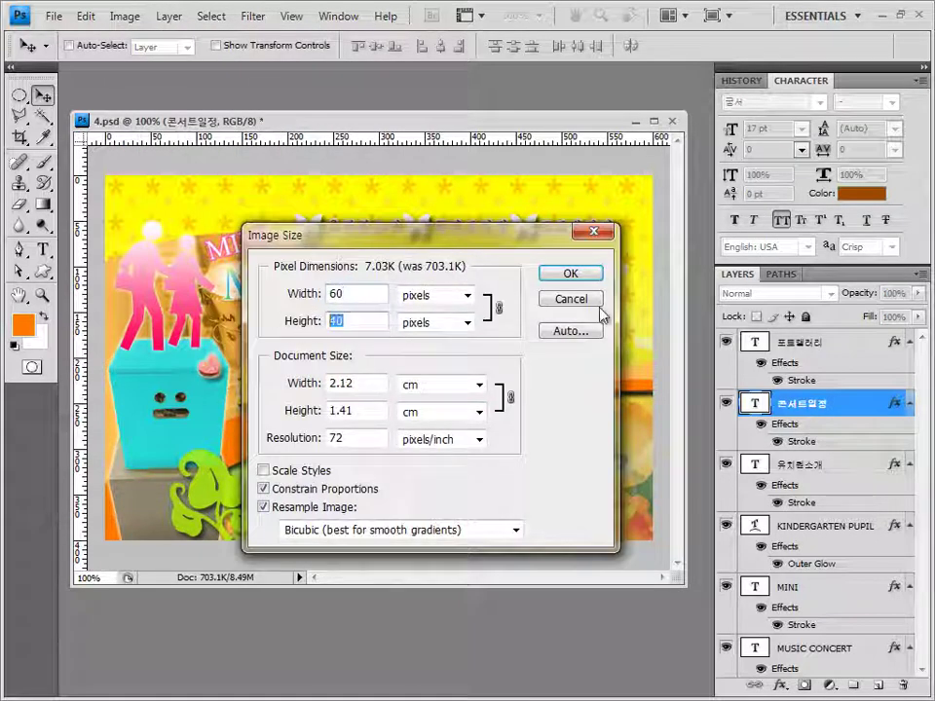
click(589, 276)
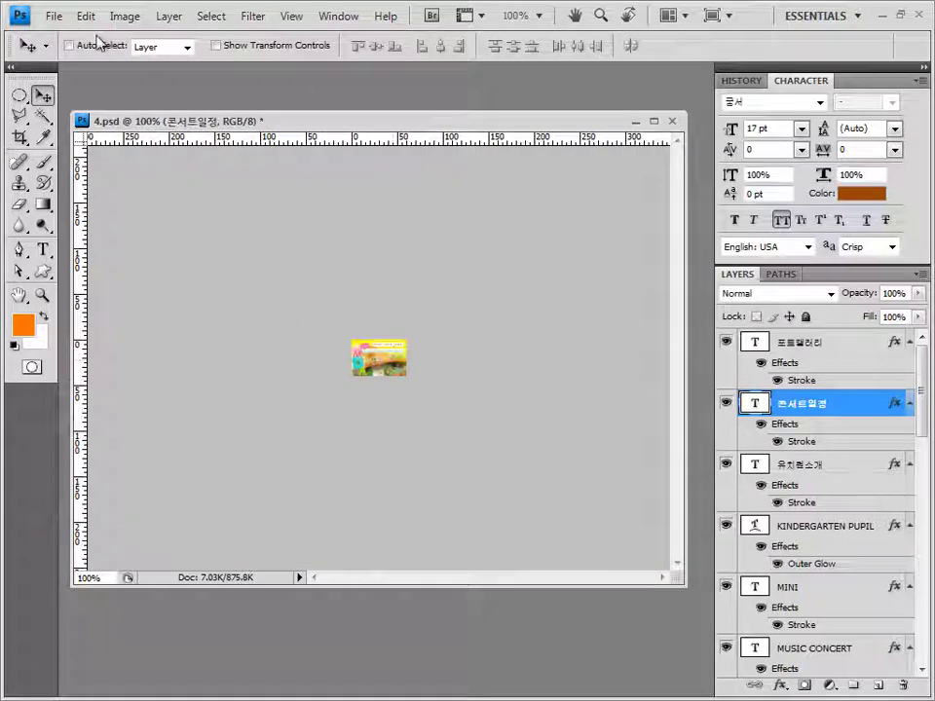
Save the reduced image as a layered PSD named with the candidate's number and name plus -4, keeping Maximize compatibility, and close it
click(55, 16)
click(82, 263)
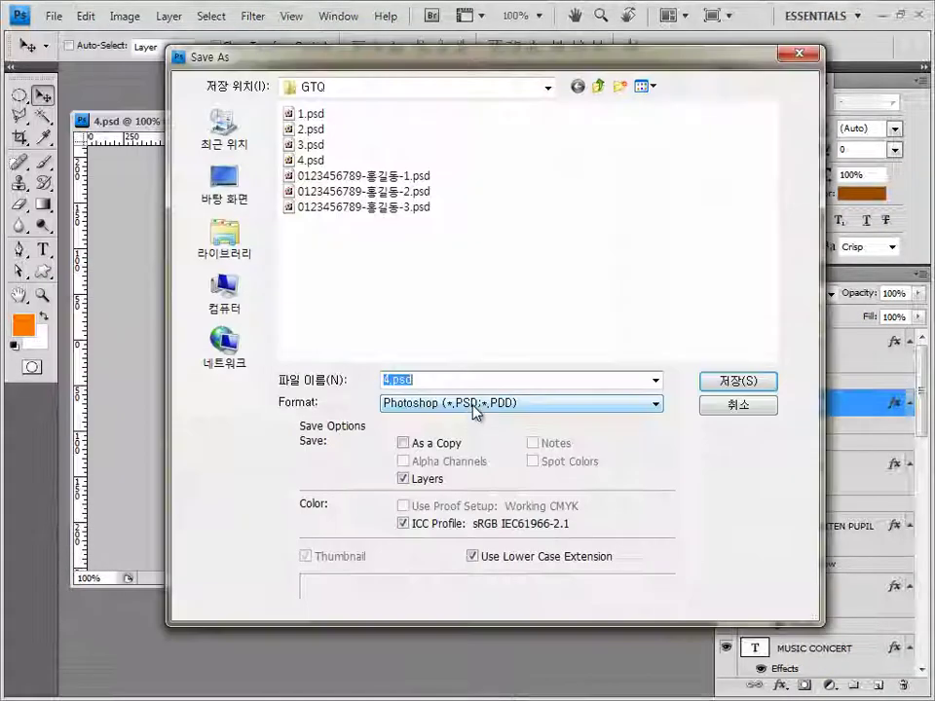
click(469, 403)
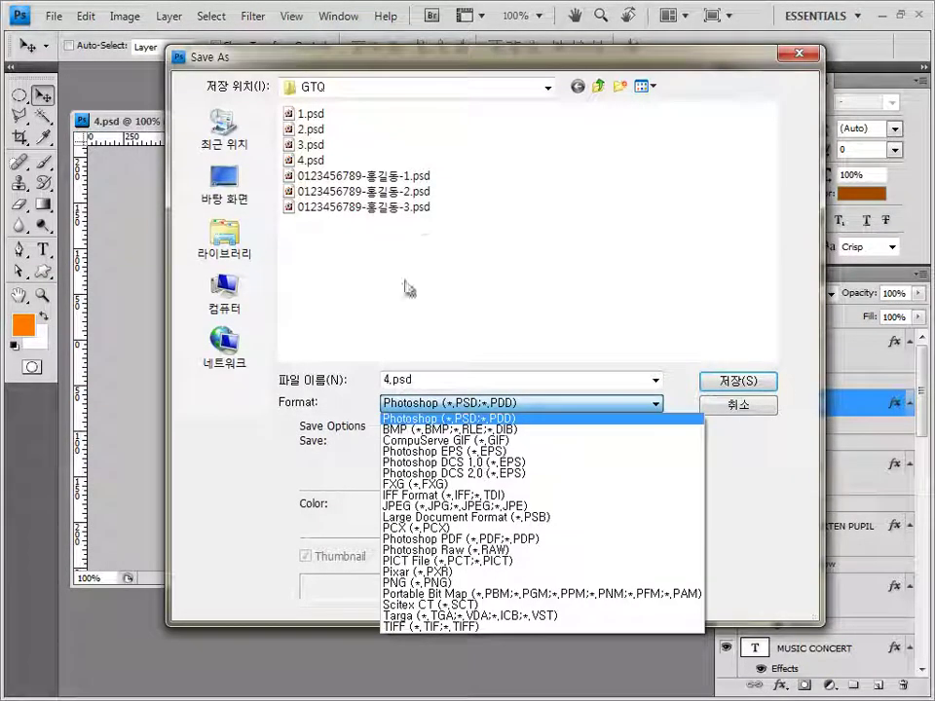
click(419, 208)
click(418, 208)
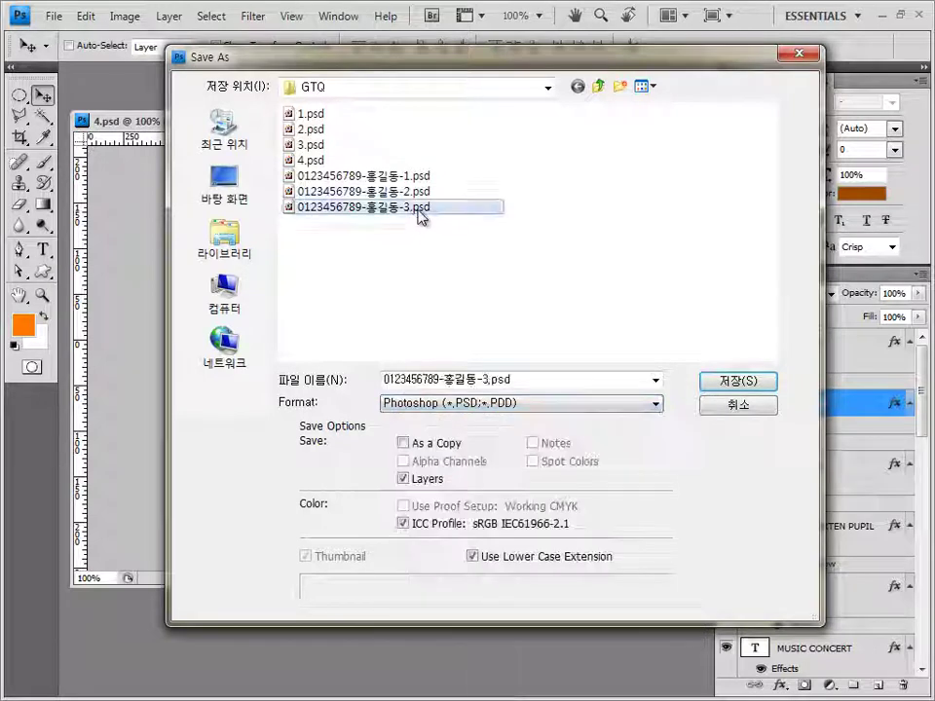
click(485, 380)
click(485, 380)
text(4)
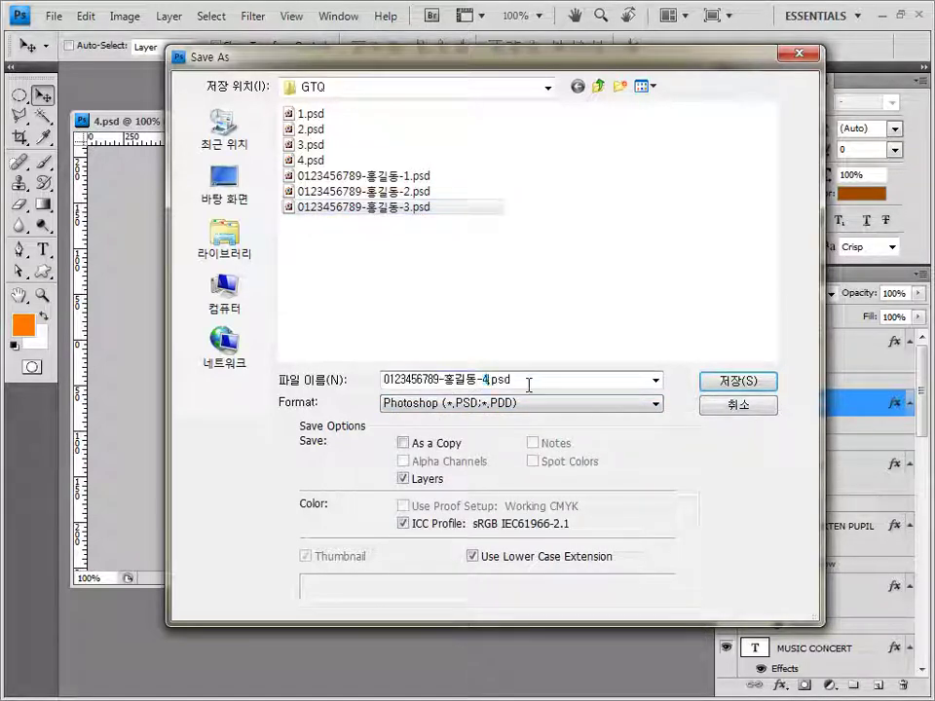
click(762, 383)
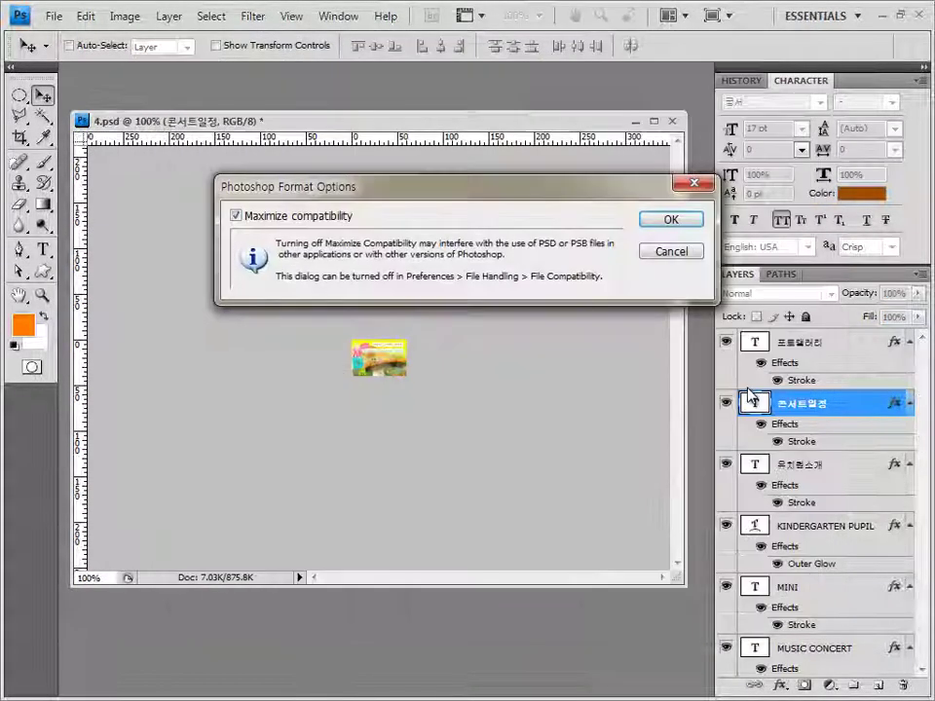
key(Return)
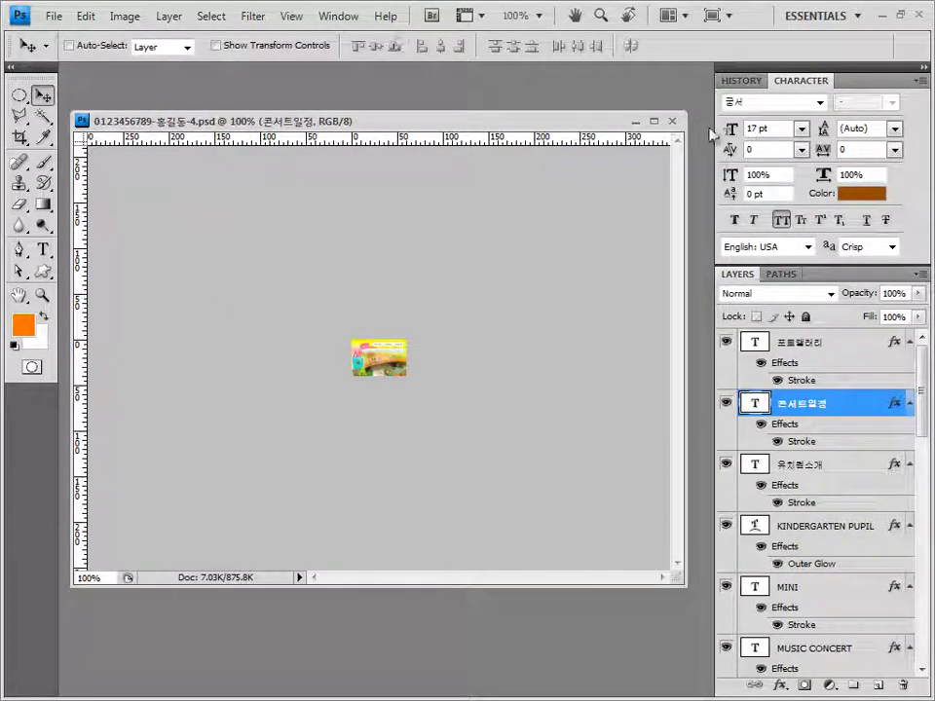
click(671, 121)
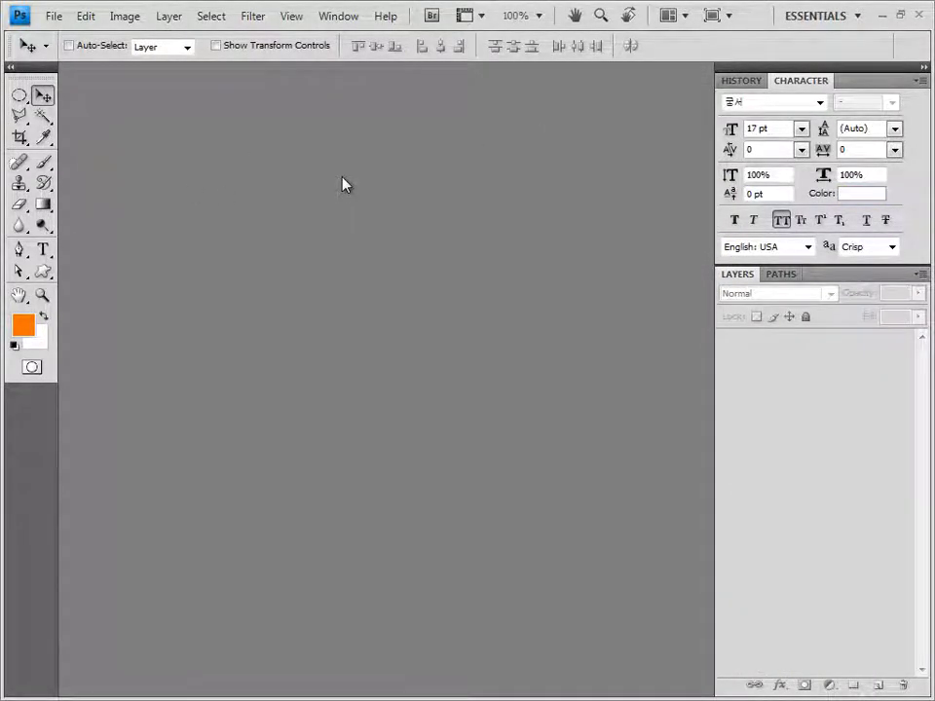
Review the numbered JPG and PSD submission files and the working files 1.psd to 4.psd in the GTQ folder, without opening any
key(ctrl+o)
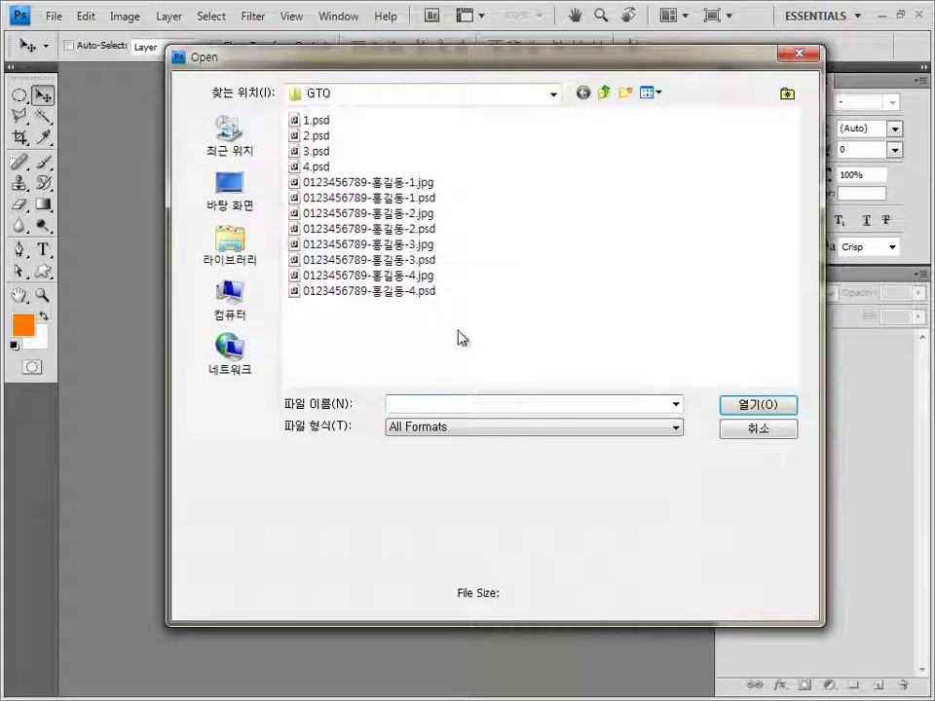
drag(459, 310, 355, 185)
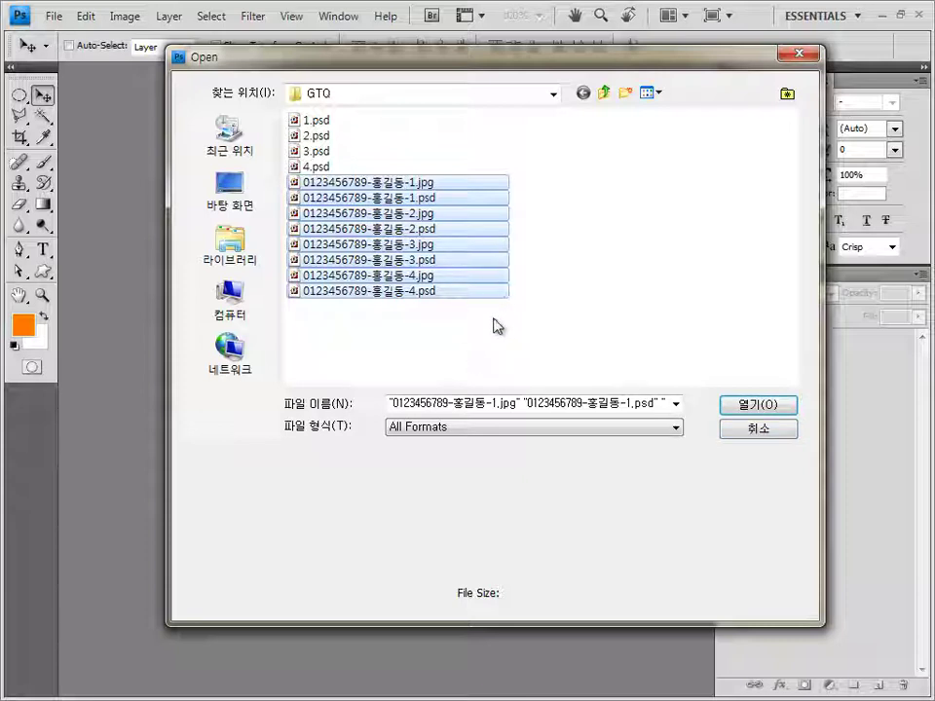
drag(553, 114, 295, 174)
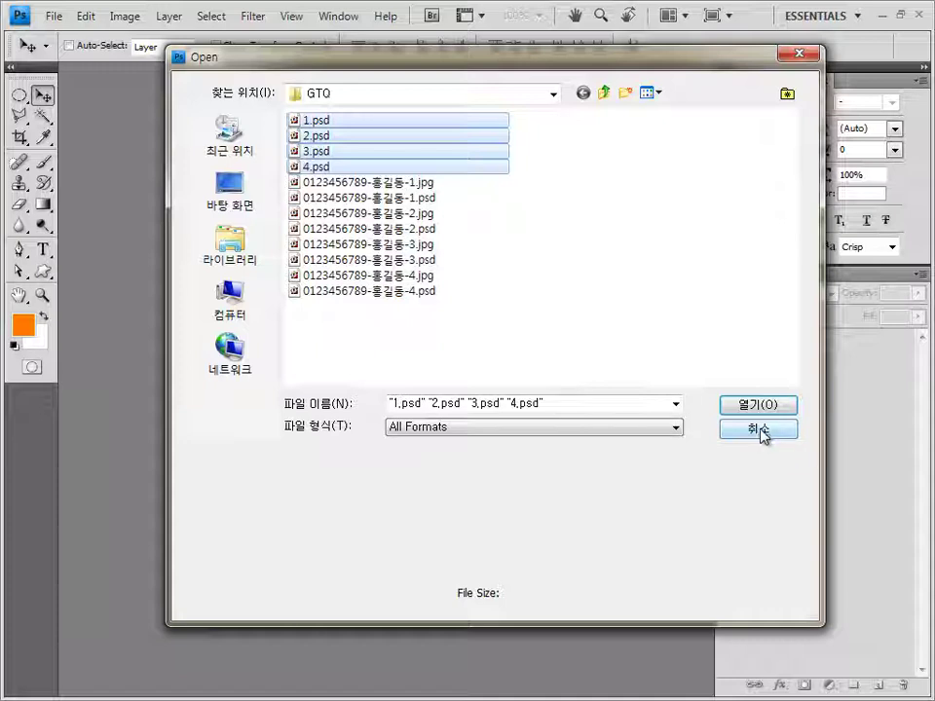
click(761, 434)
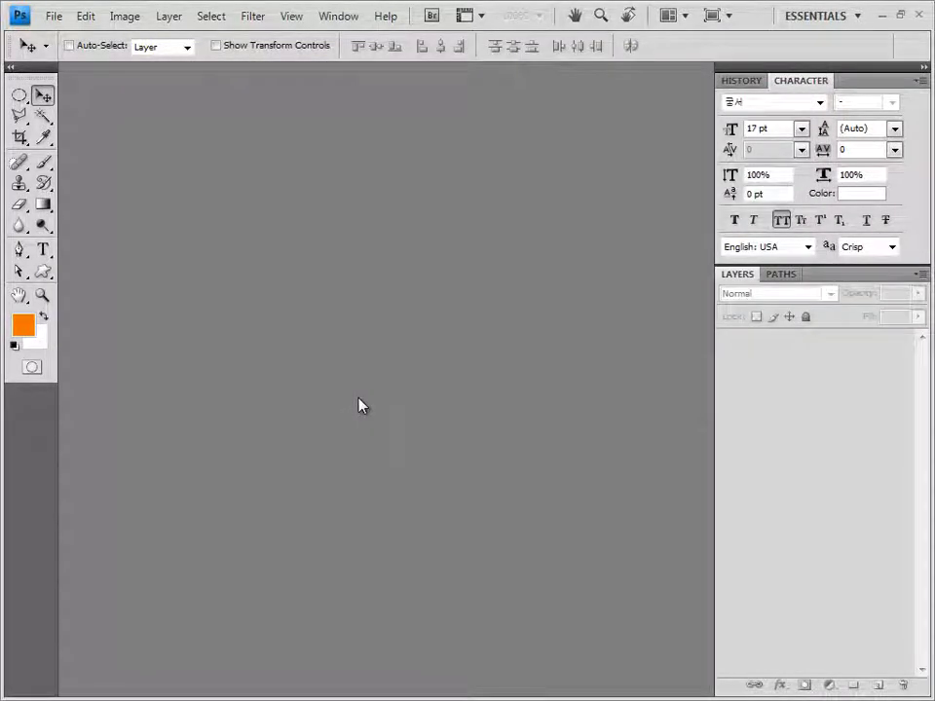